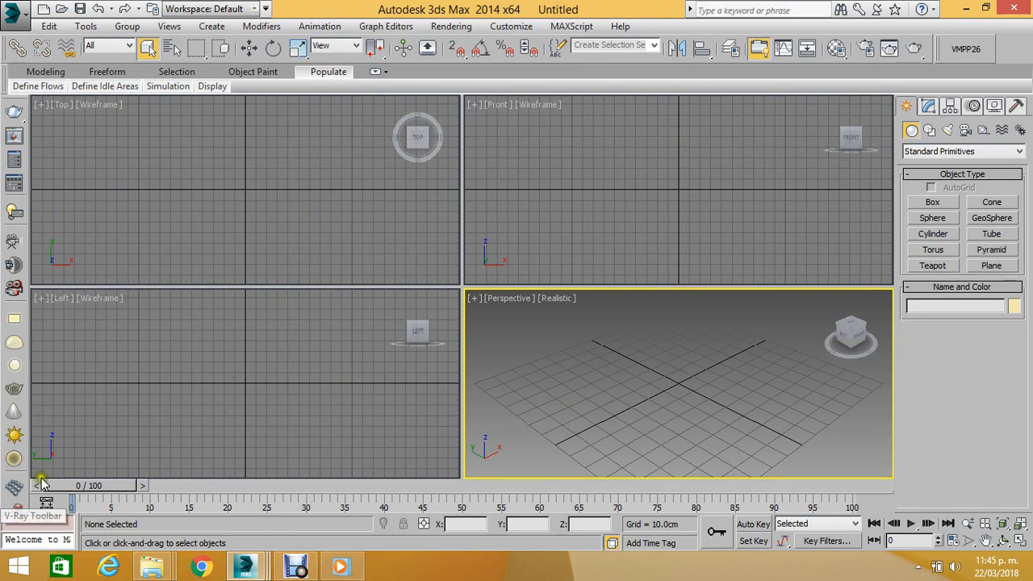
Open the Belvedere 10000 render from the Belvedere SideChair folder and view the following images through the side chair photo.
mouse_move(150, 569)
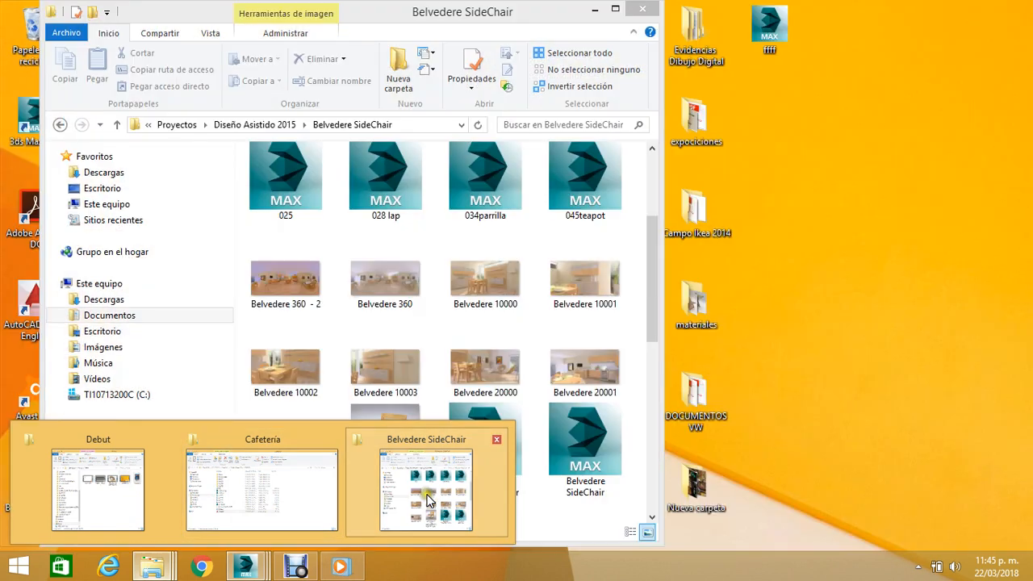
click(428, 501)
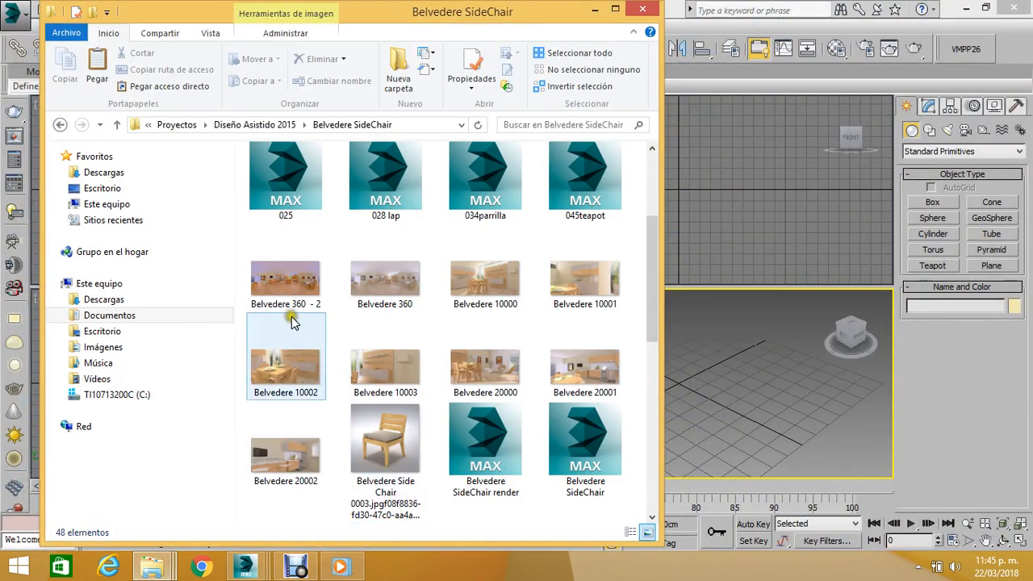
click(496, 300)
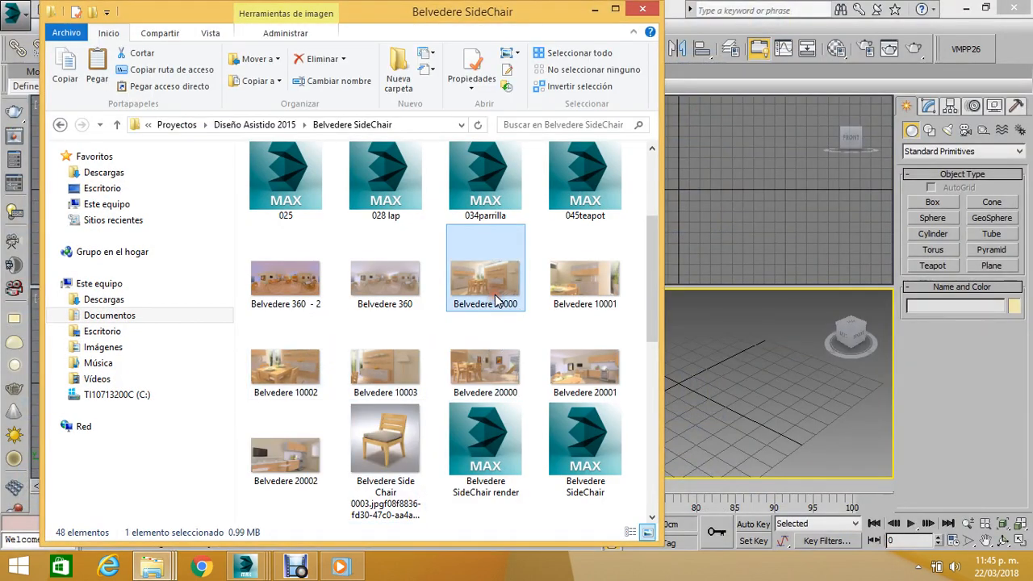
double_click(496, 300)
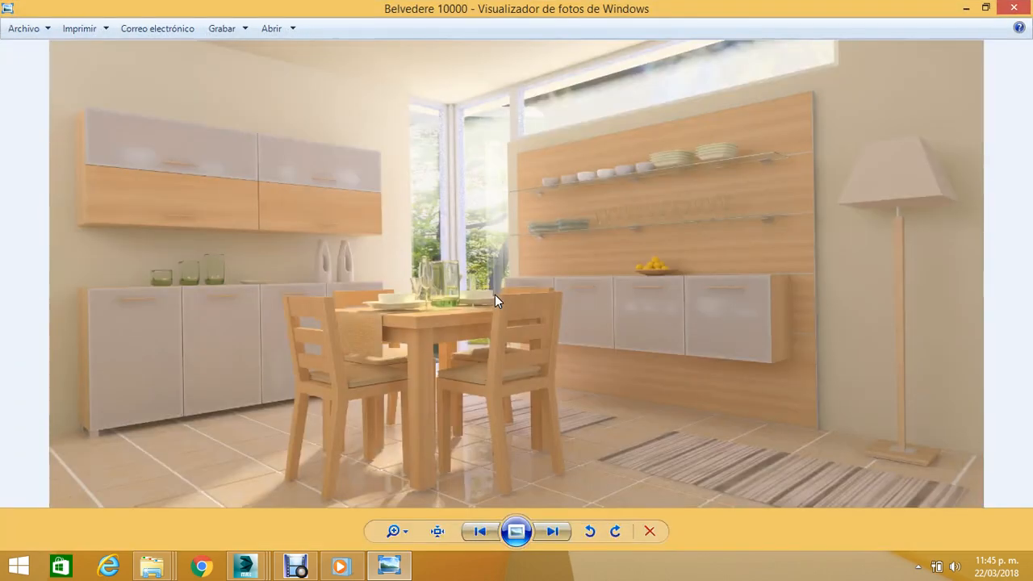
key(Right)
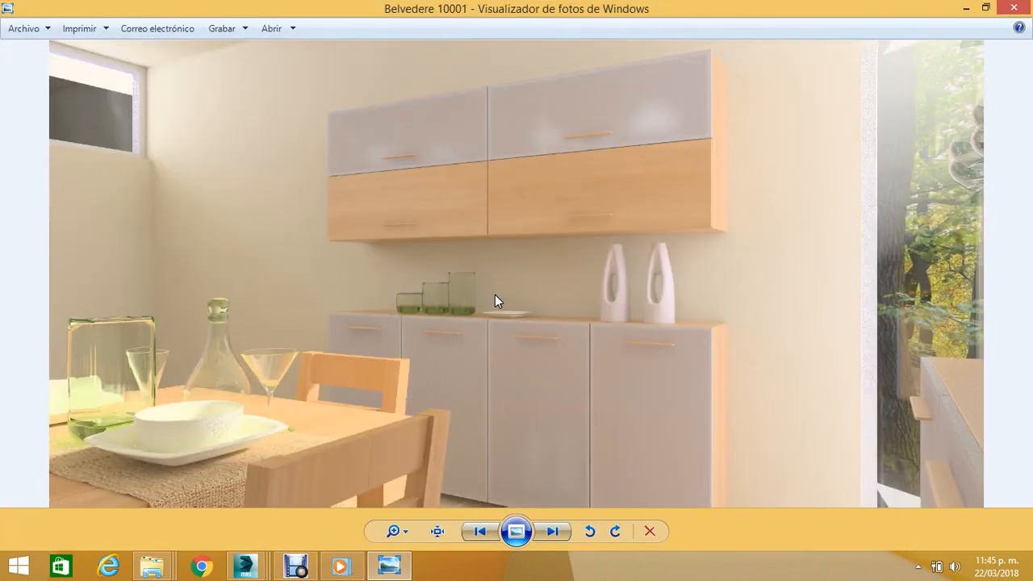
key(Right)
key(Right)
key(Right)
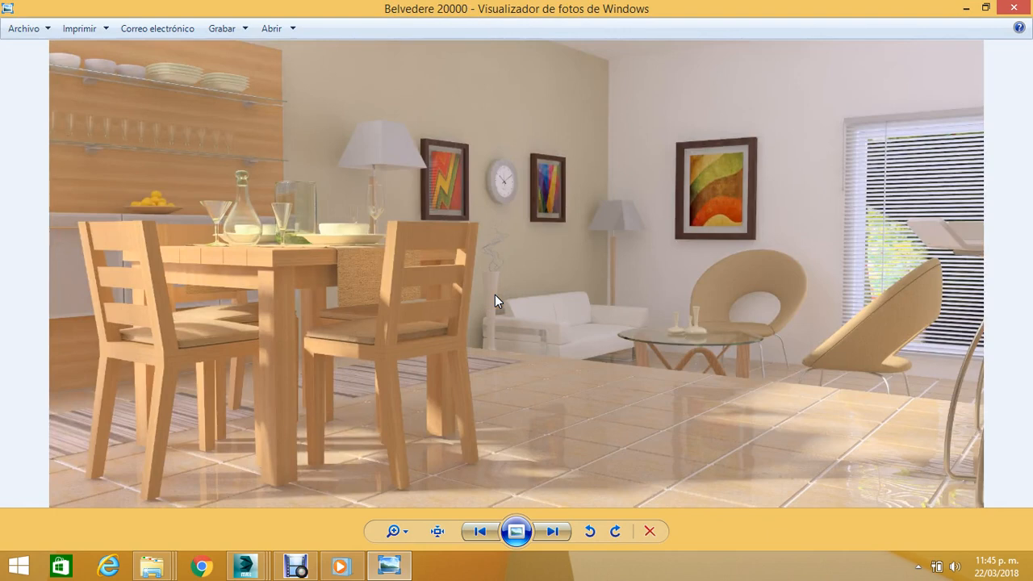
key(Right)
key(Right)
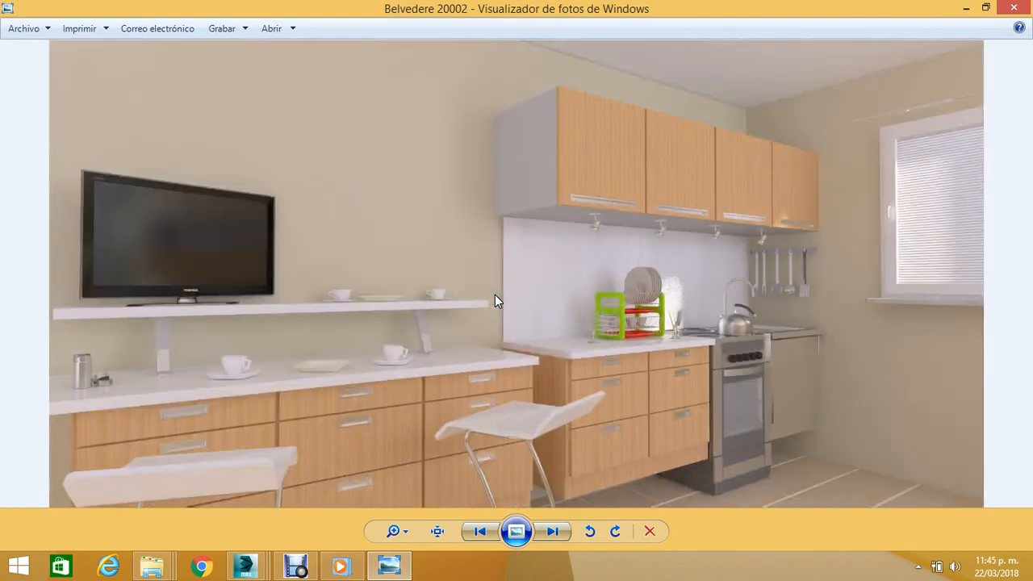
key(Right)
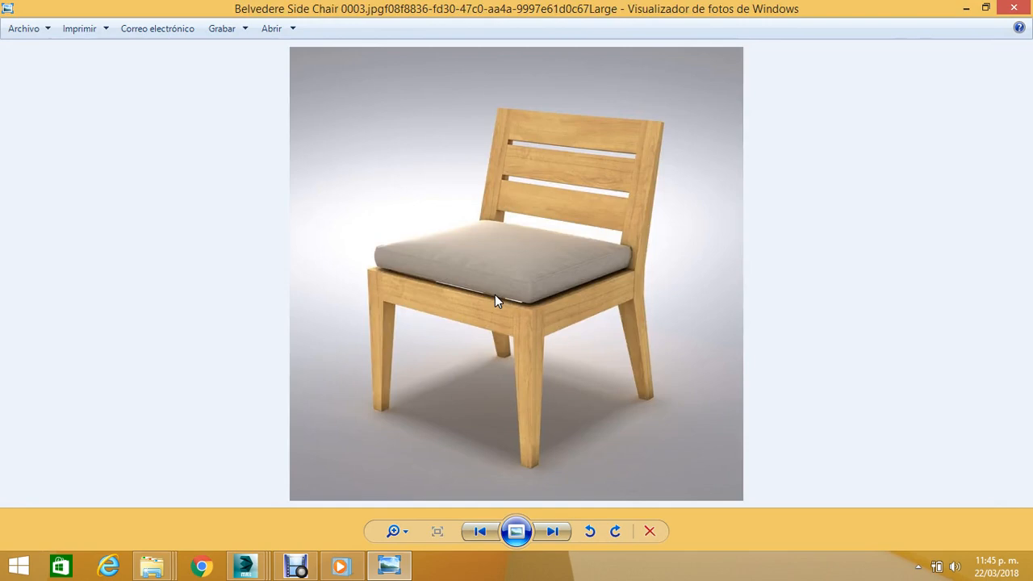
click(1013, 7)
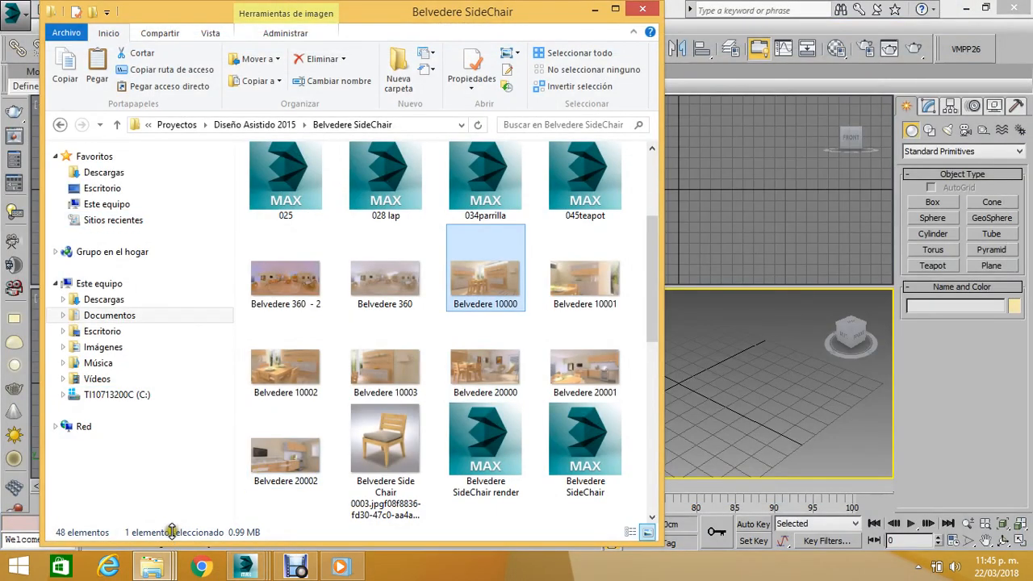
Switch to the Cafetería folder and view the café interior renders Cofee 1 to Cofee 3.
click(171, 560)
click(229, 487)
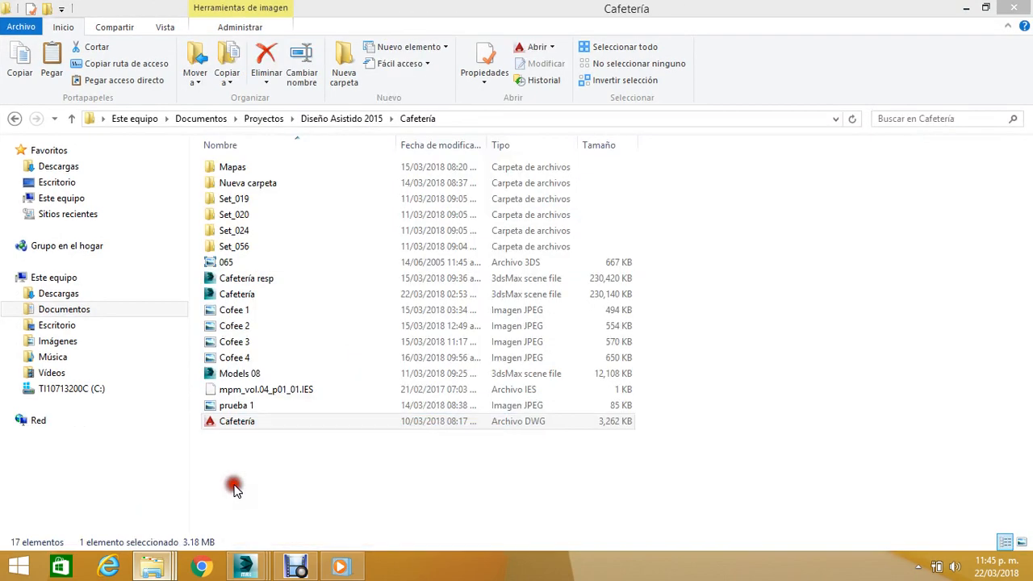
double_click(232, 310)
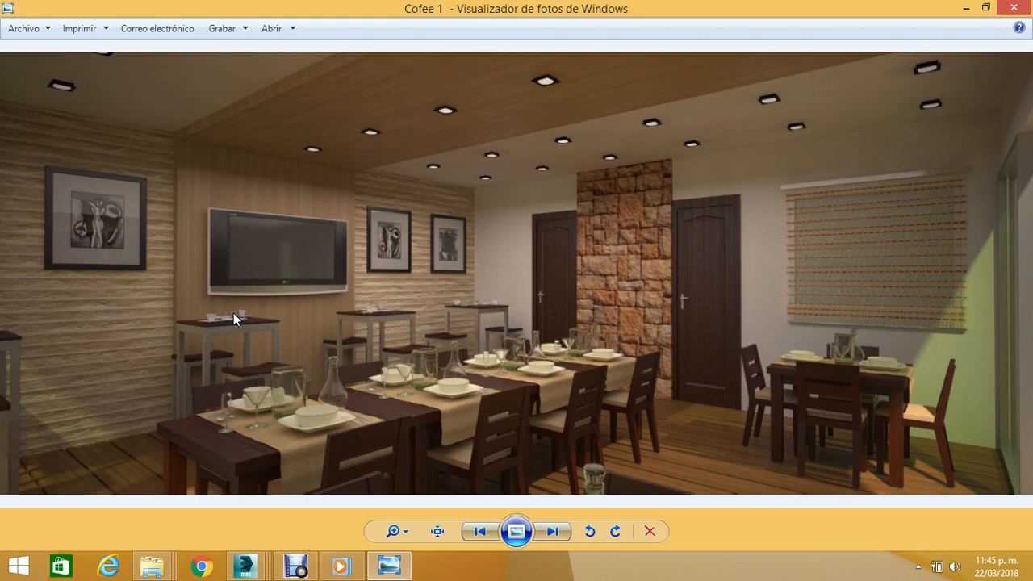
key(Right)
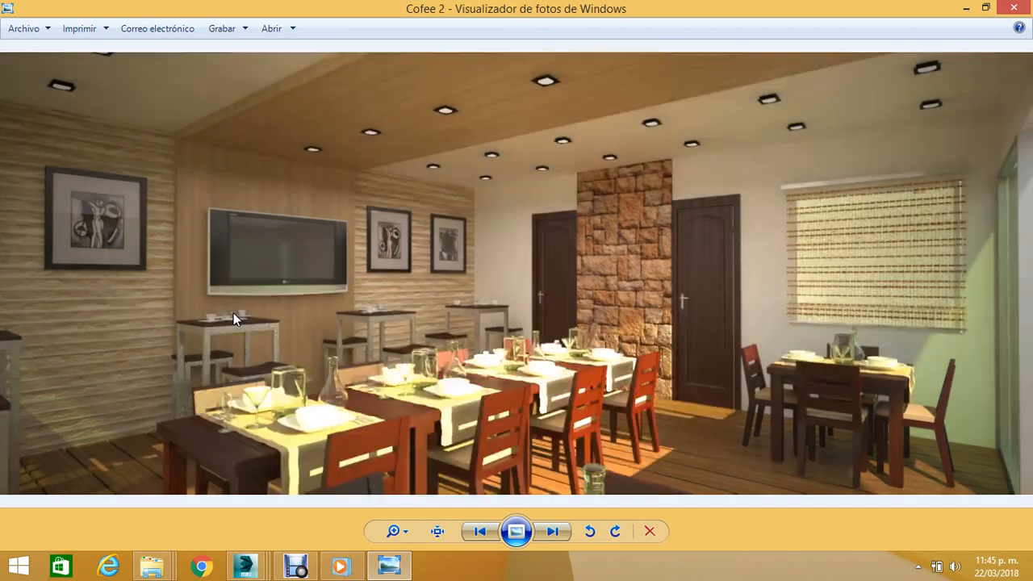
key(Left)
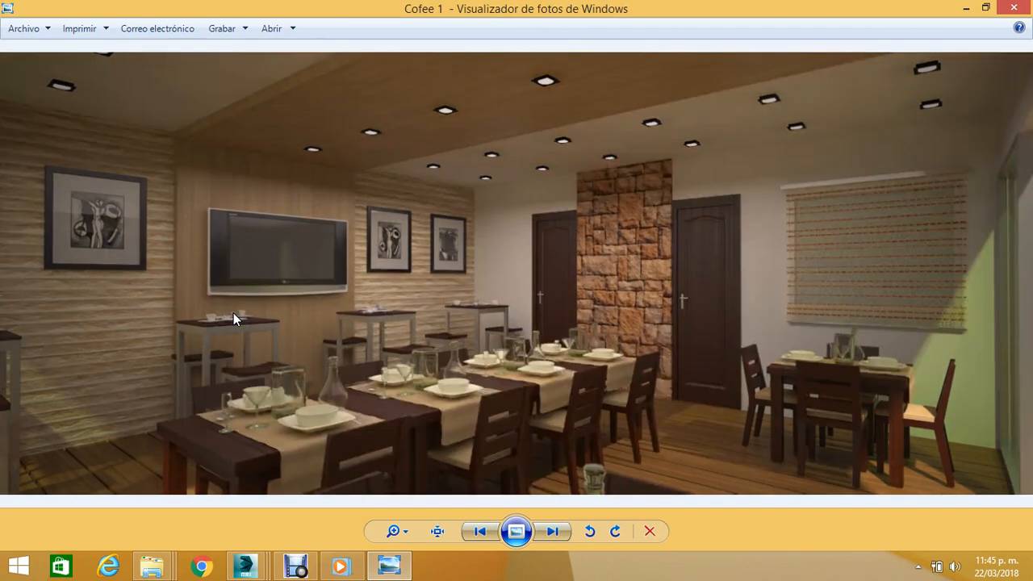
key(Right)
key(Right)
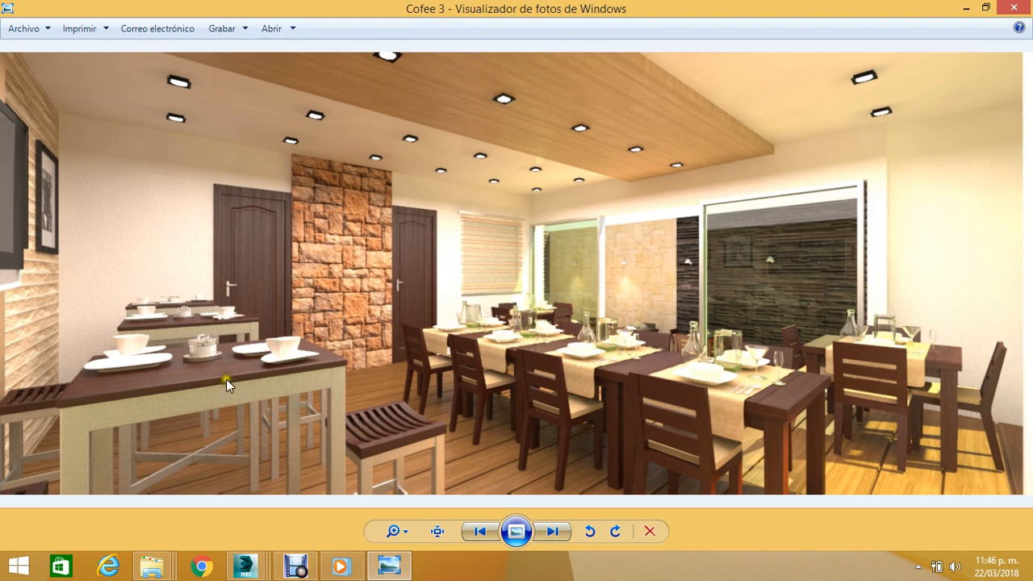
Switch to the untitled 3ds Max scene and maximize its Top viewport.
mouse_move(246, 565)
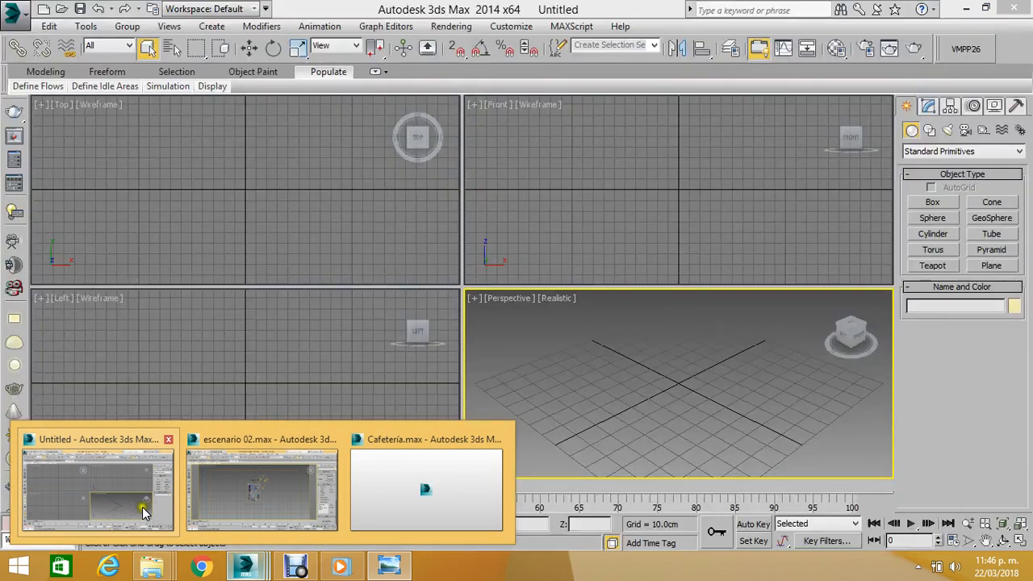
click(142, 507)
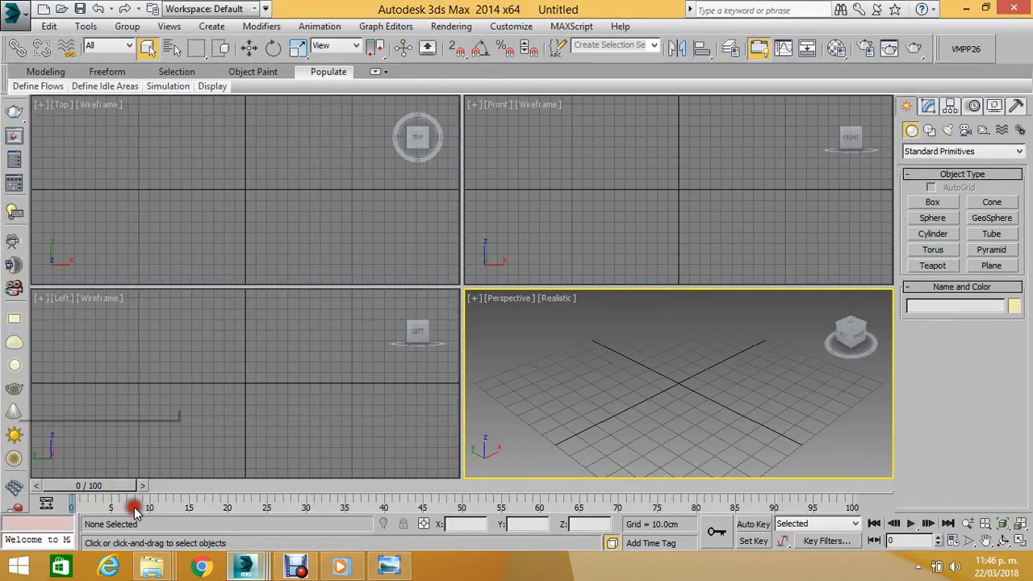
click(314, 211)
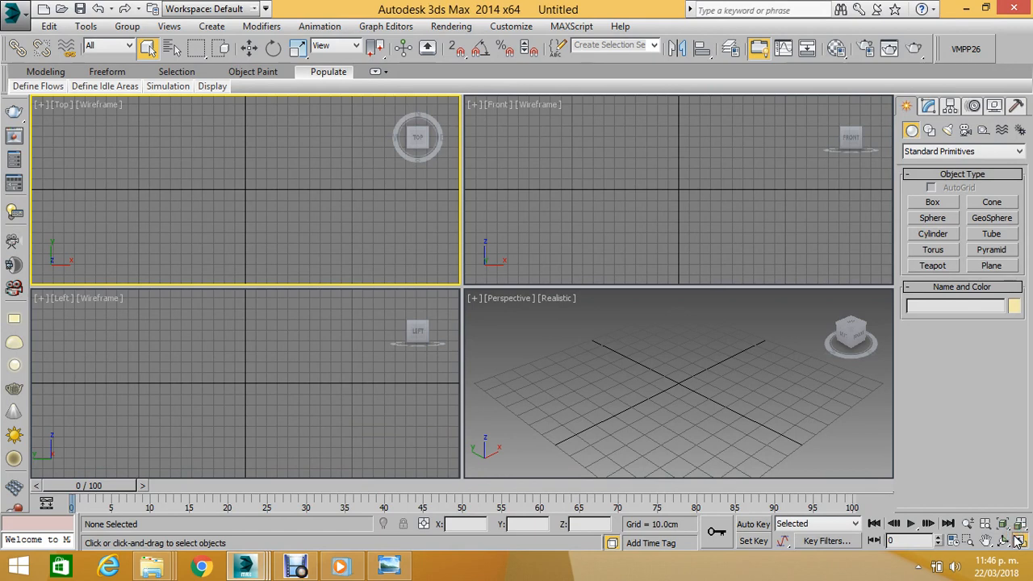
click(1018, 541)
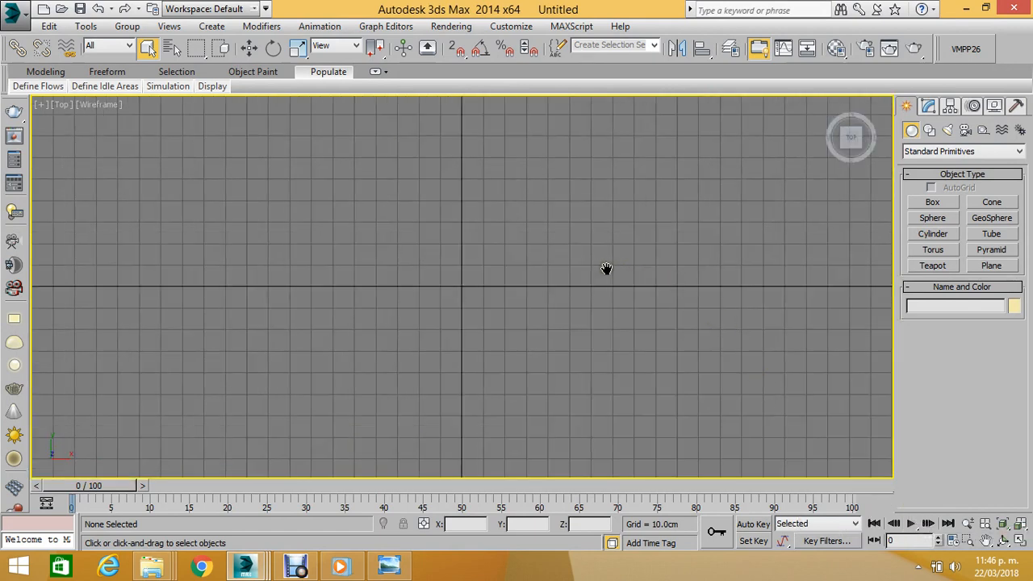
scroll(601, 268, down, 3)
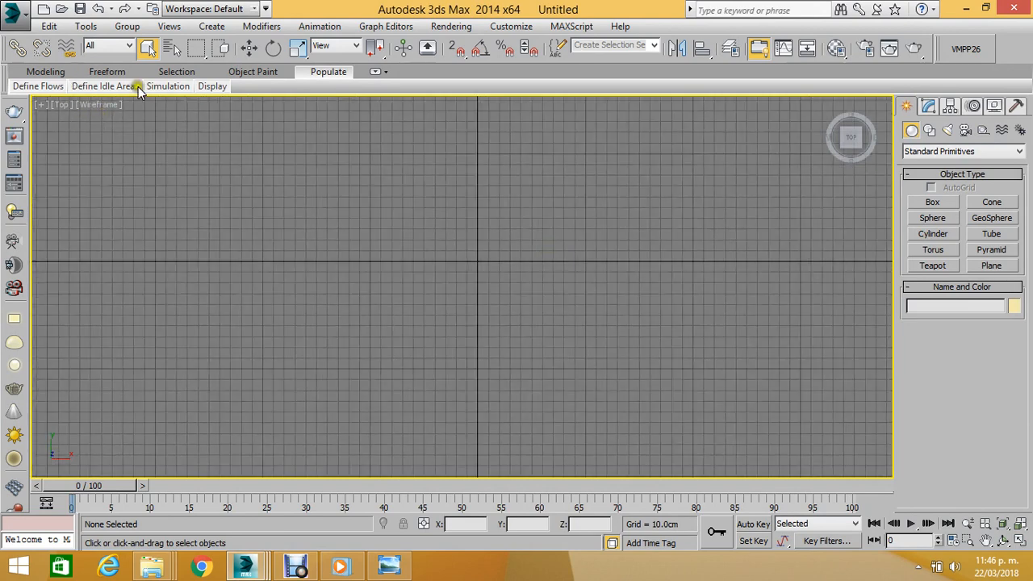
Review the scene's display unit scale and system unit scale in the units setup.
click(526, 29)
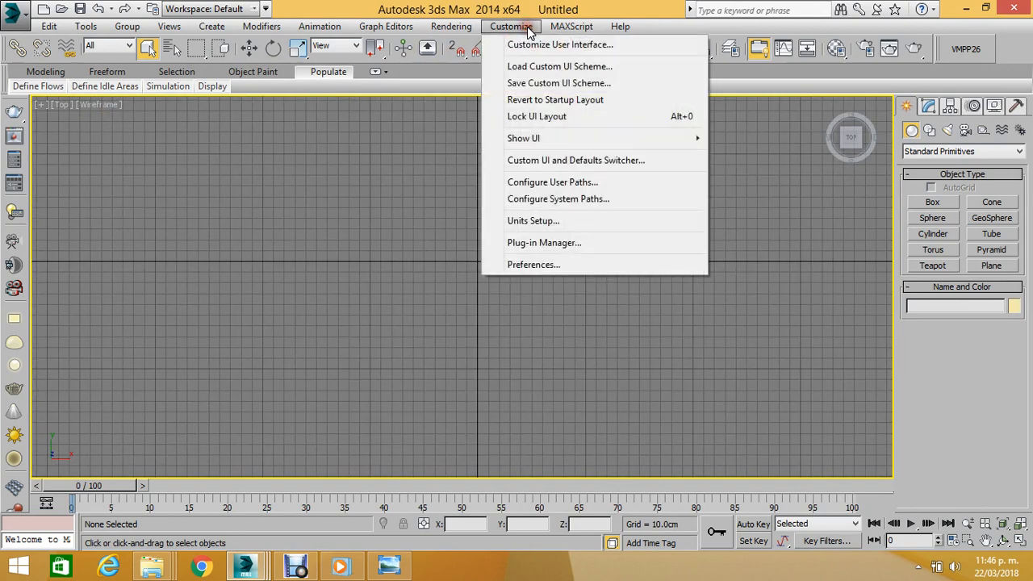
click(550, 220)
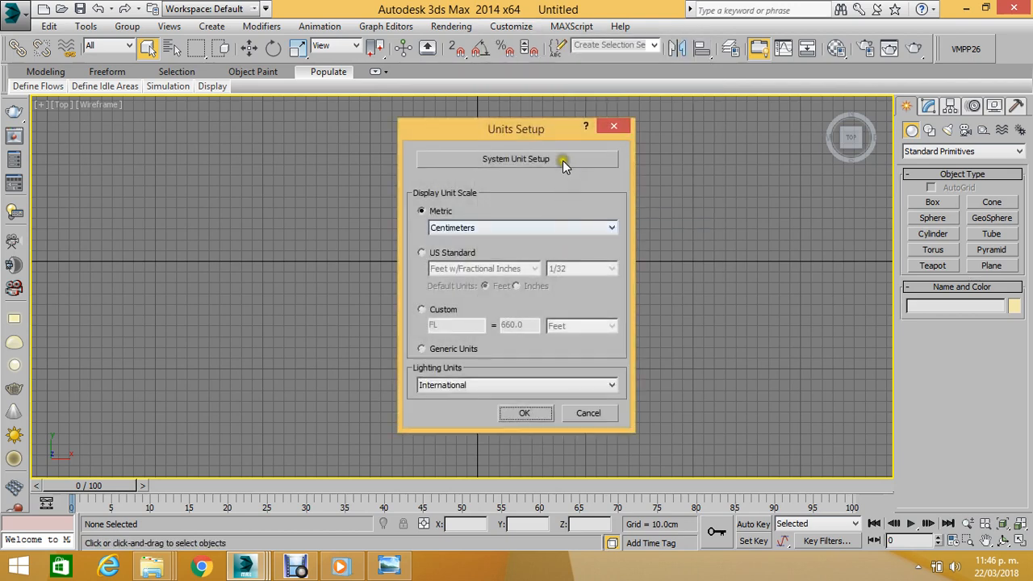
click(563, 161)
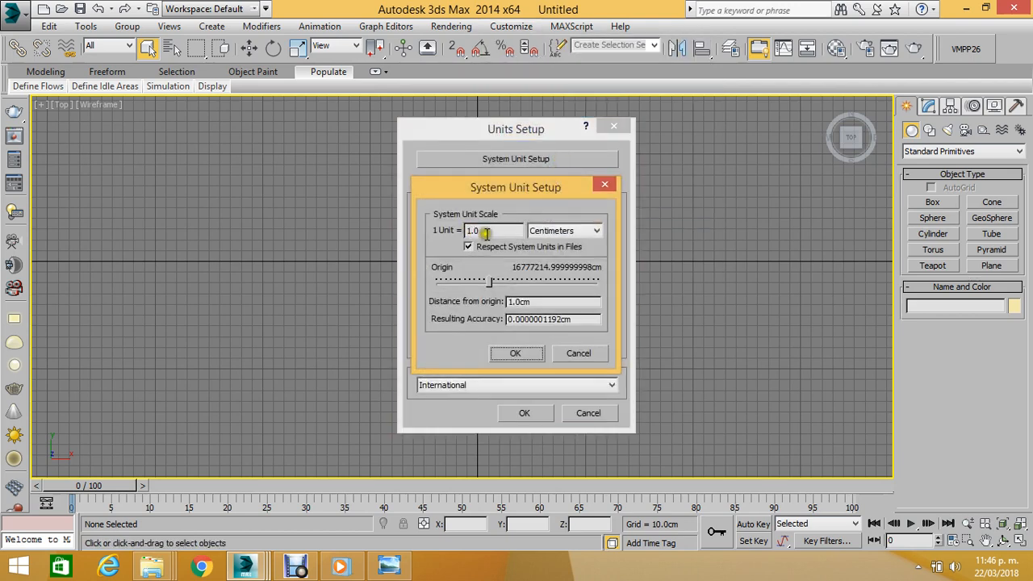
click(517, 355)
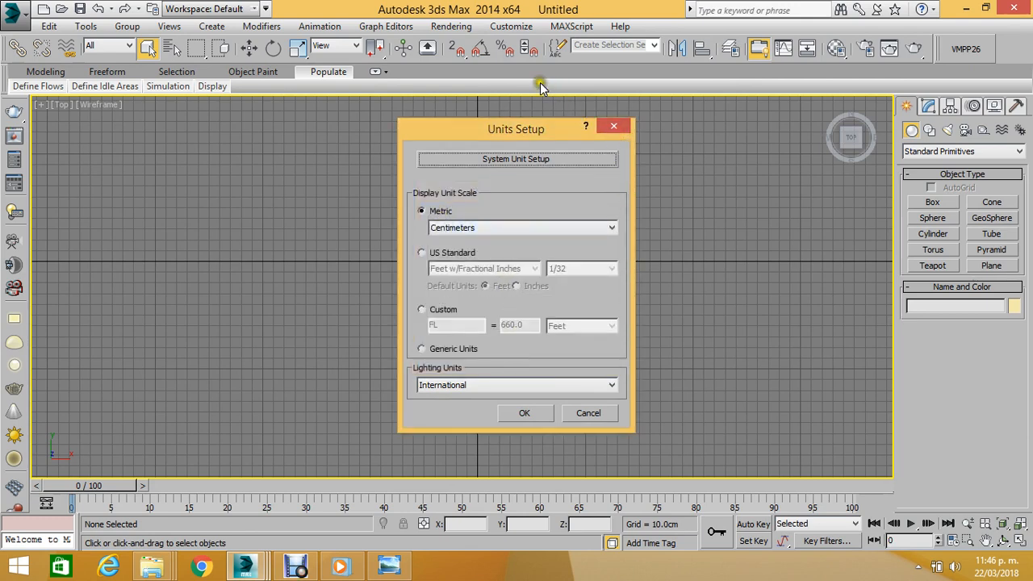
click(615, 128)
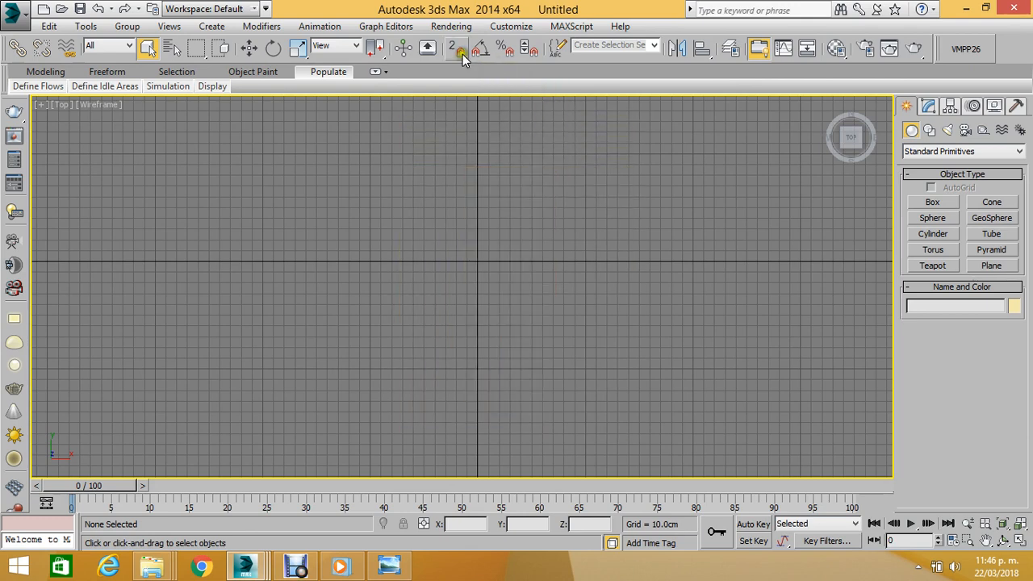
Set the home grid spacing to 1 cm.
right_click(457, 50)
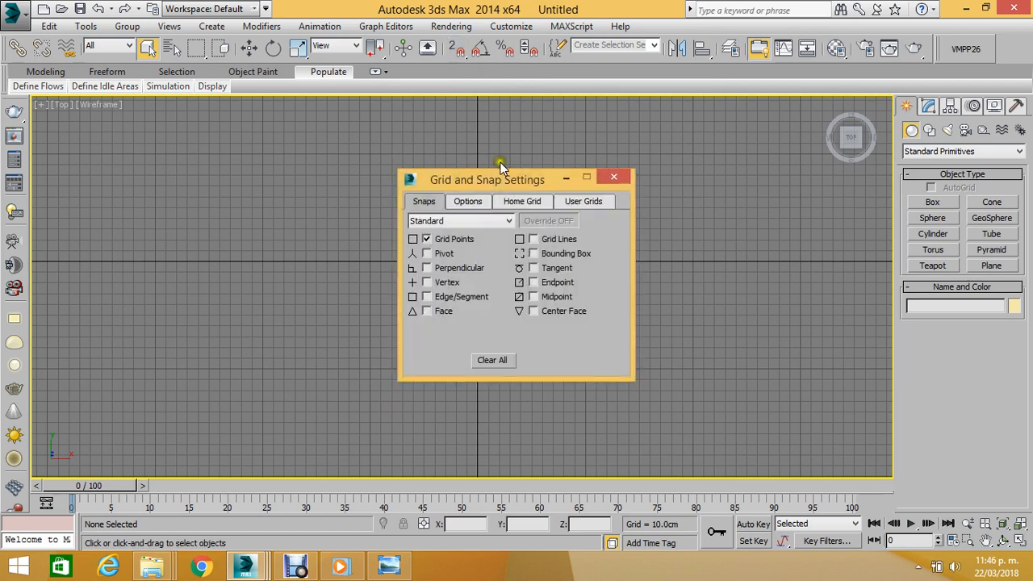
click(536, 202)
drag(580, 230, 536, 223)
text(1)
key(Return)
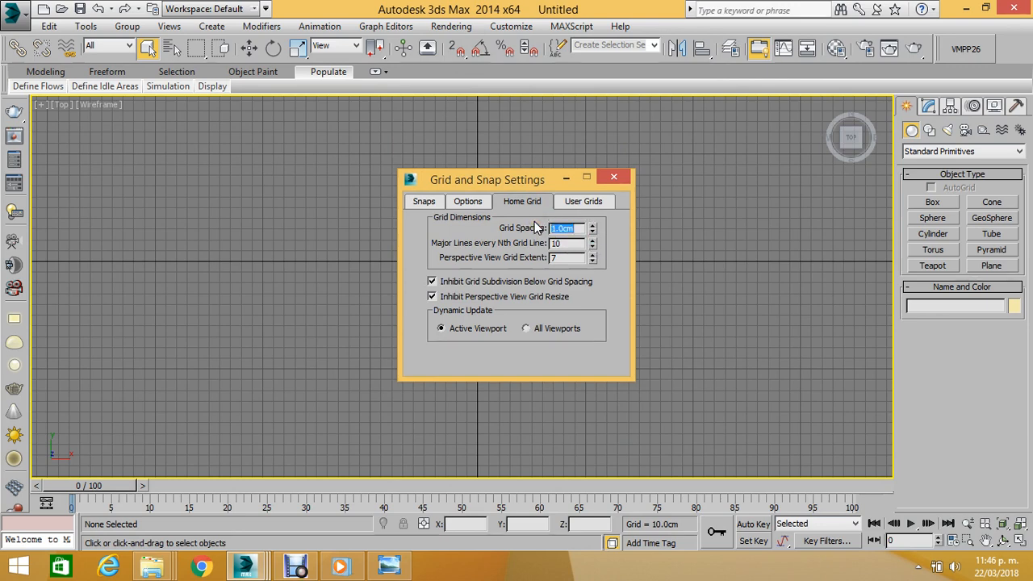
click(613, 177)
scroll(396, 300, down, 5)
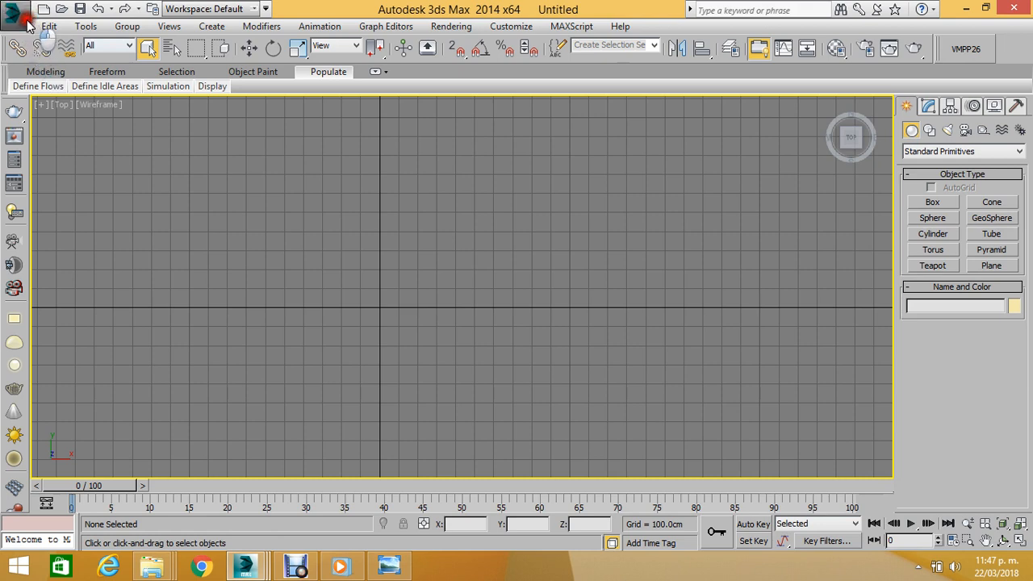
Start importing a non-native file format into the scene.
click(237, 250)
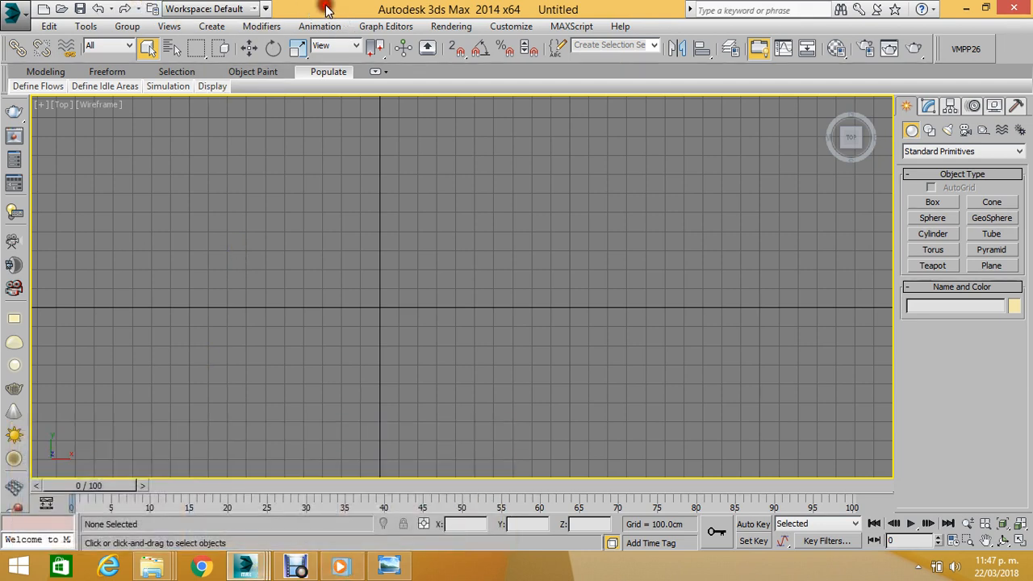
click(23, 17)
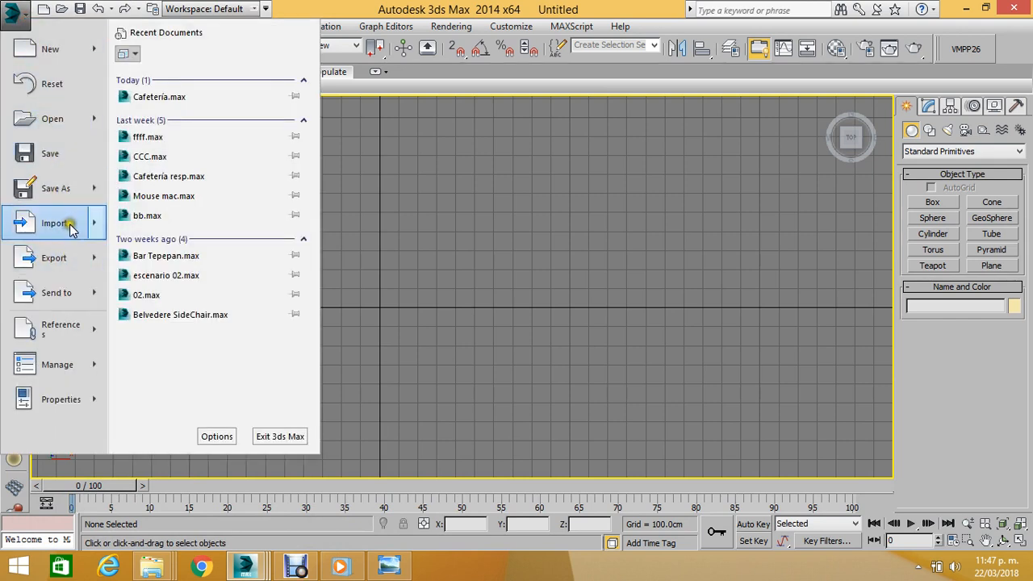
mouse_move(71, 230)
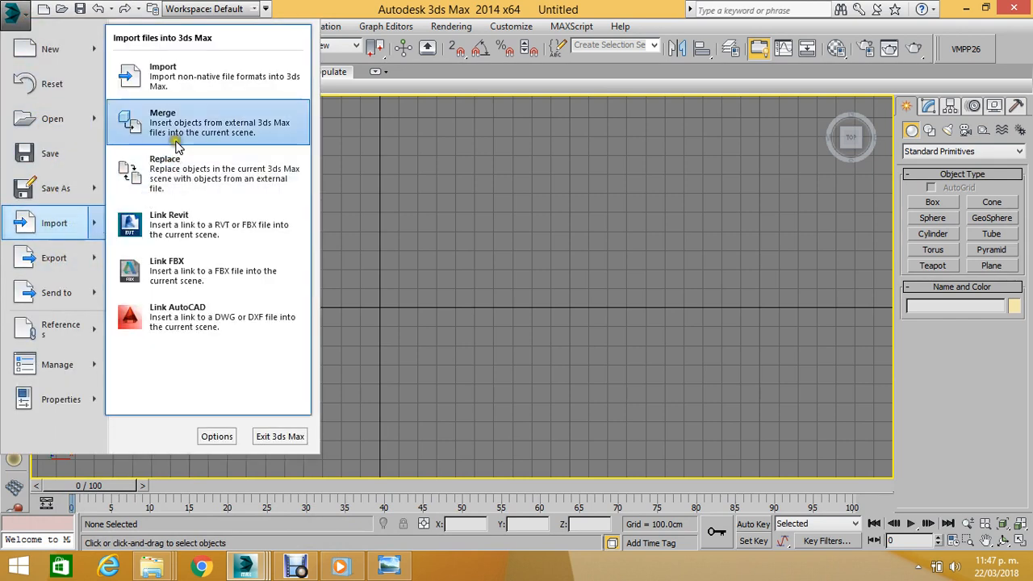
click(185, 85)
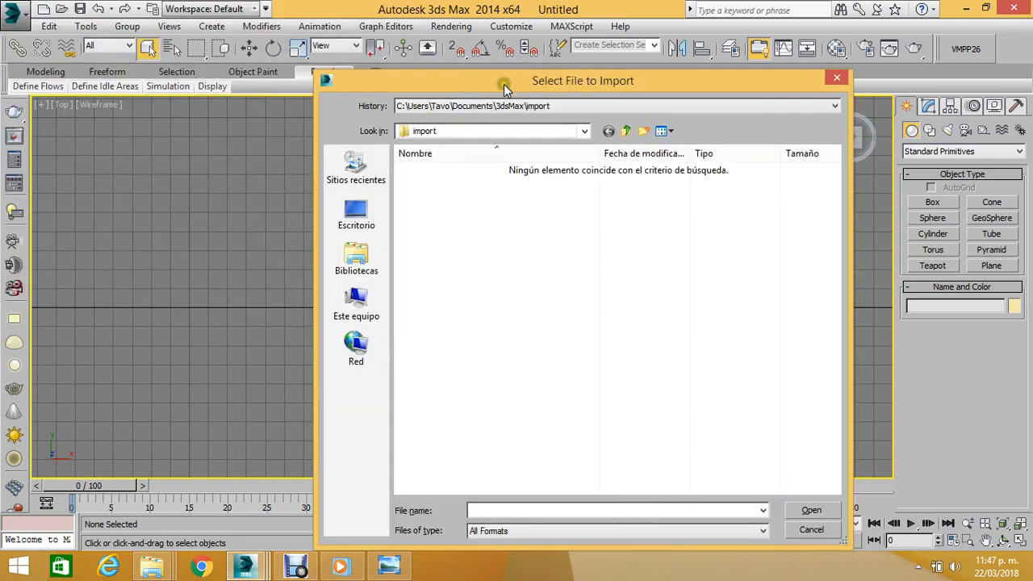
drag(504, 84, 281, 35)
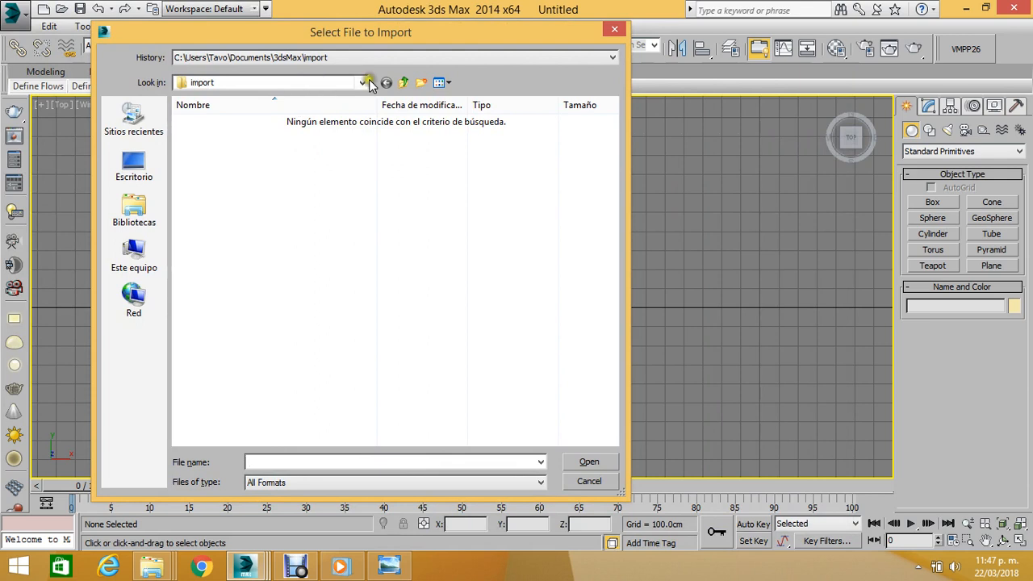
Import the AutoCAD drawing Cafetería from Documentos > Proyectos > Diseño Asistido 2015 > Cafetería, with Meters as incoming file units and Rescale enabled.
click(361, 83)
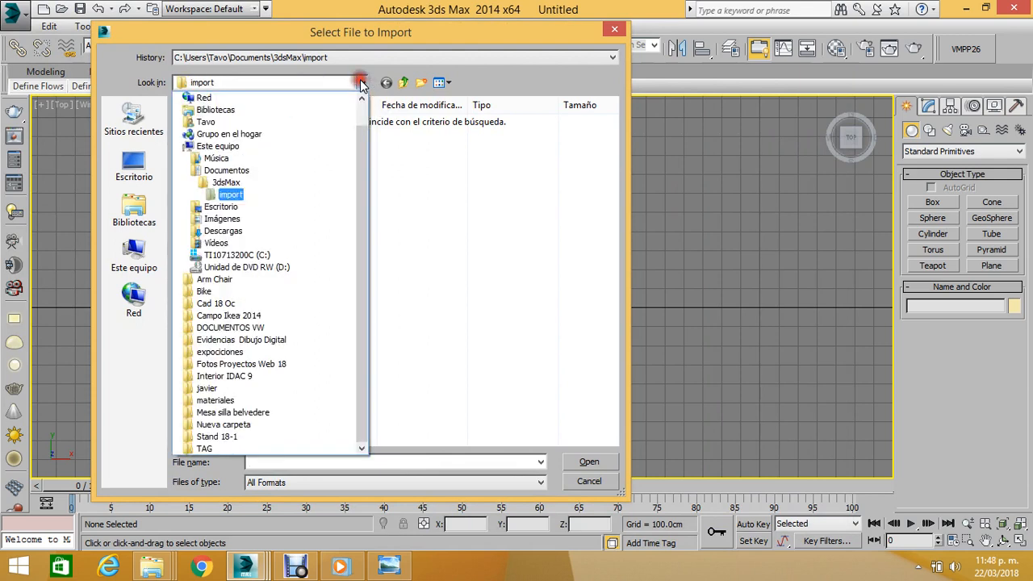
click(246, 173)
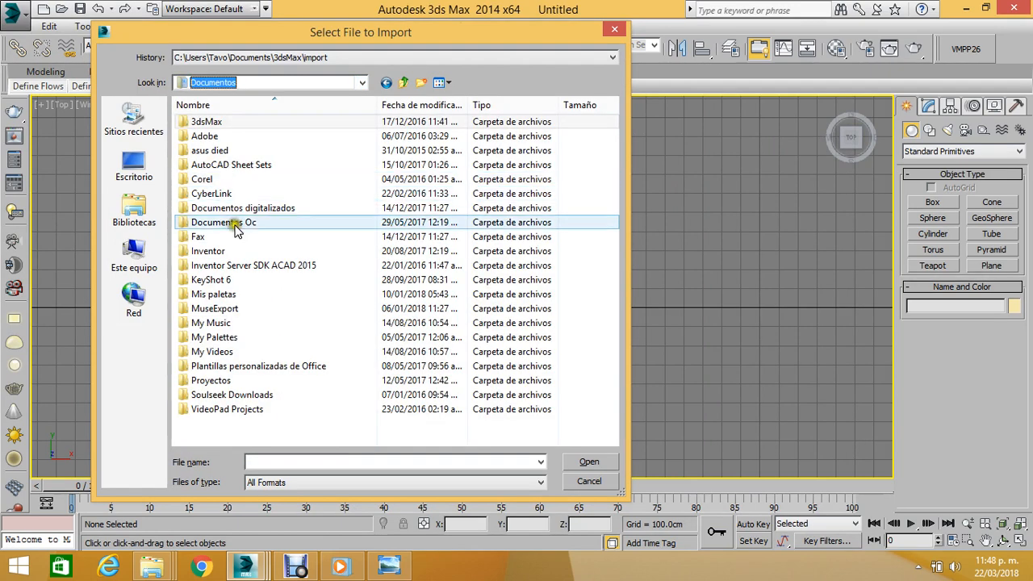
double_click(217, 379)
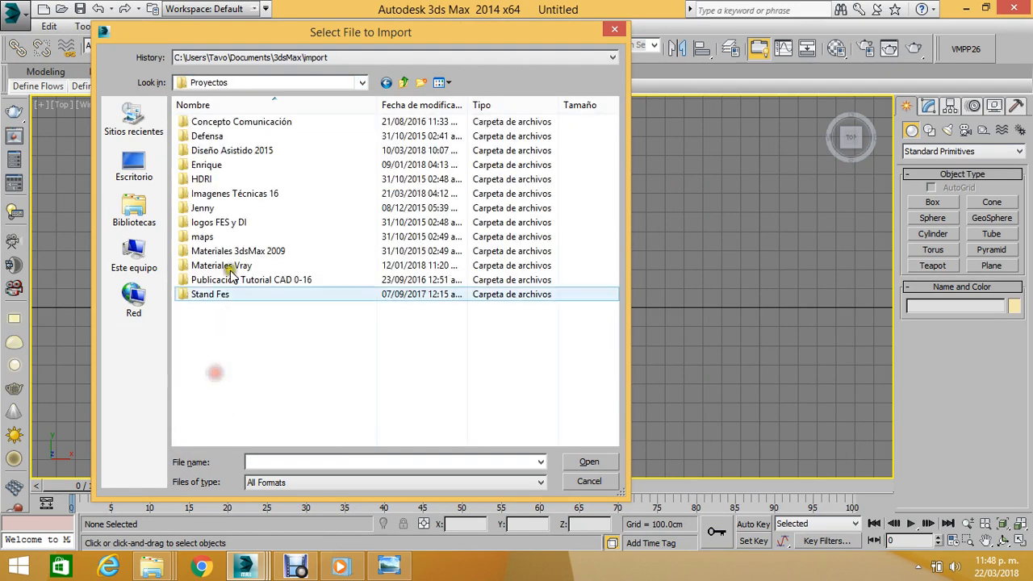
double_click(253, 152)
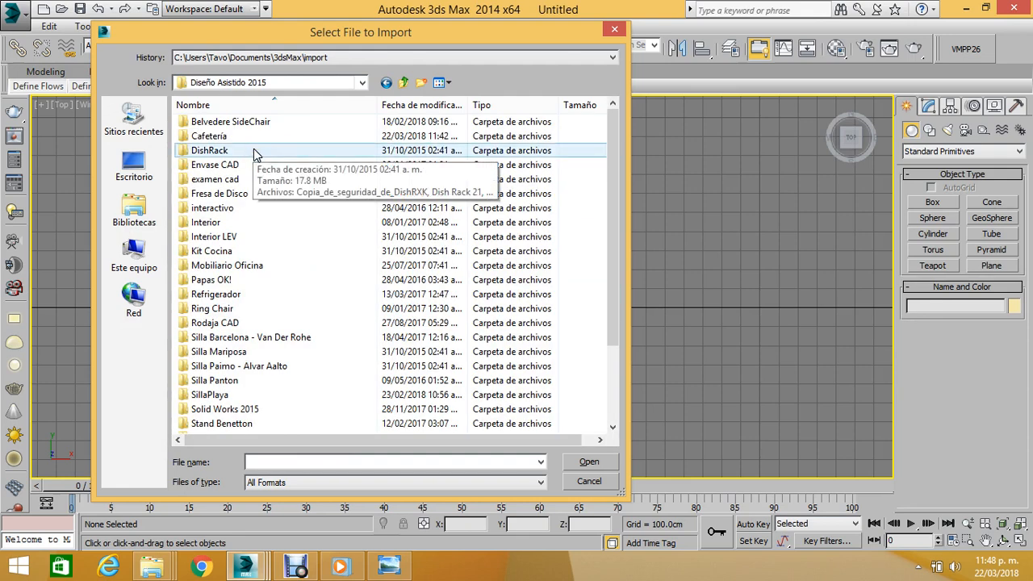
double_click(230, 137)
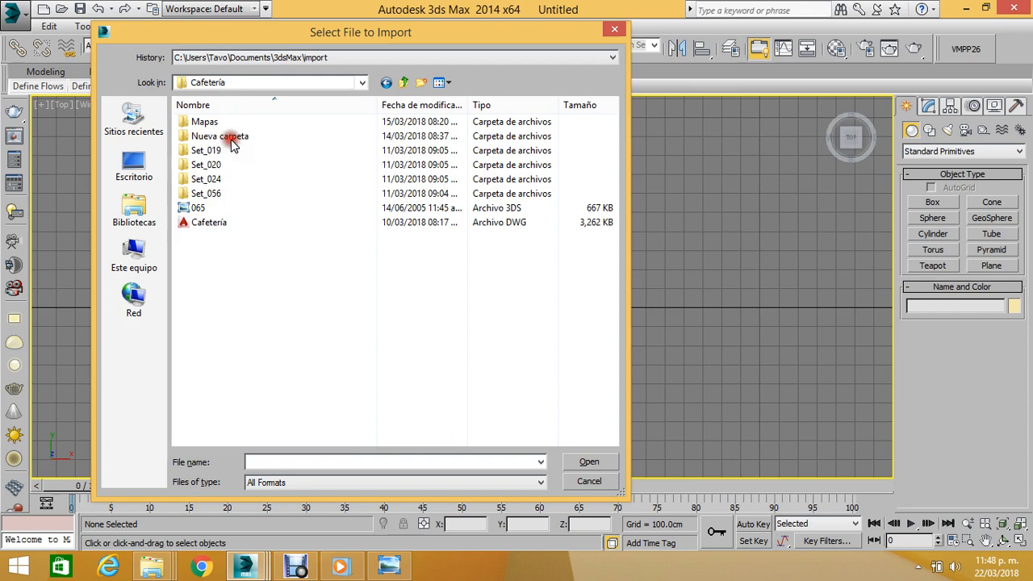
double_click(216, 223)
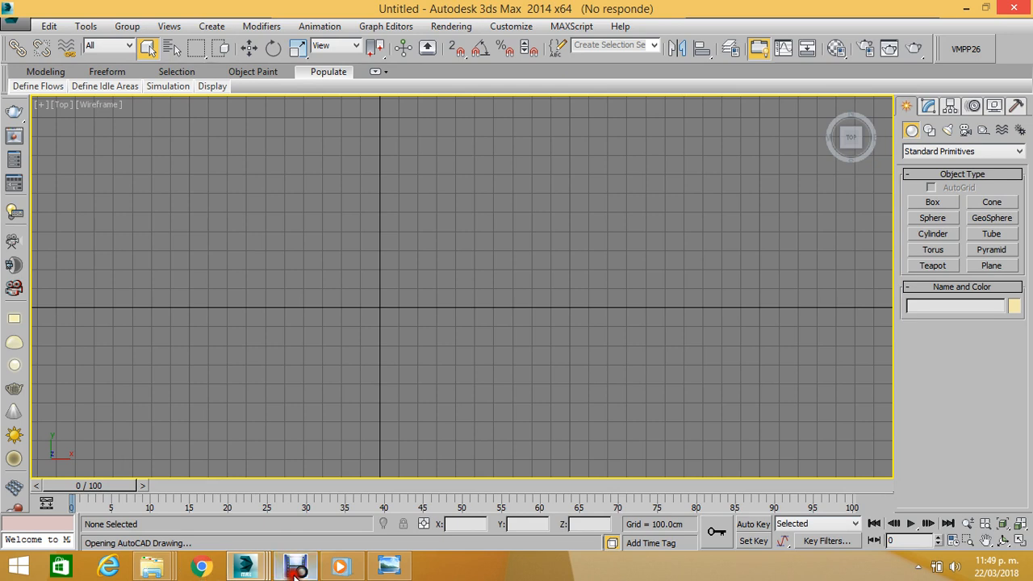
click(321, 276)
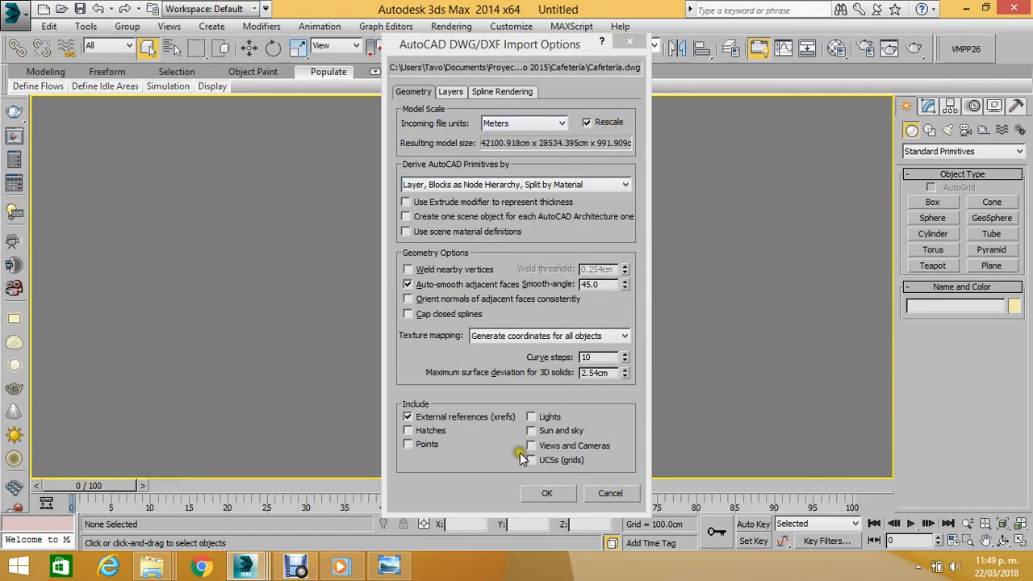
click(549, 494)
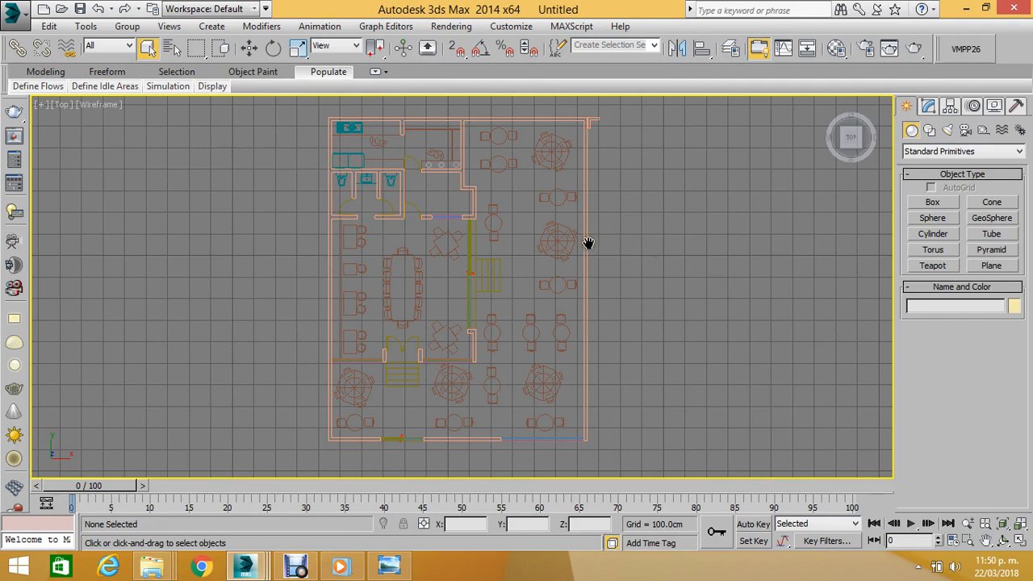
Select the entire imported floor plan and move it close to the world origin in the Top view.
scroll(543, 194, down, 10)
scroll(502, 205, up, 2)
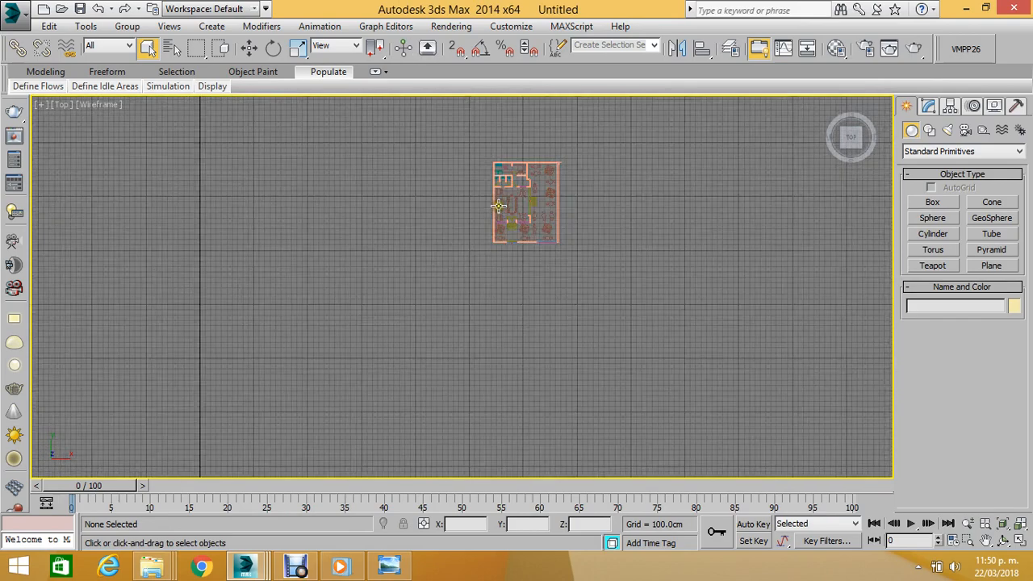
mouse_move(442, 142)
mouse_down()
mouse_move(553, 224)
mouse_move(628, 297)
mouse_up()
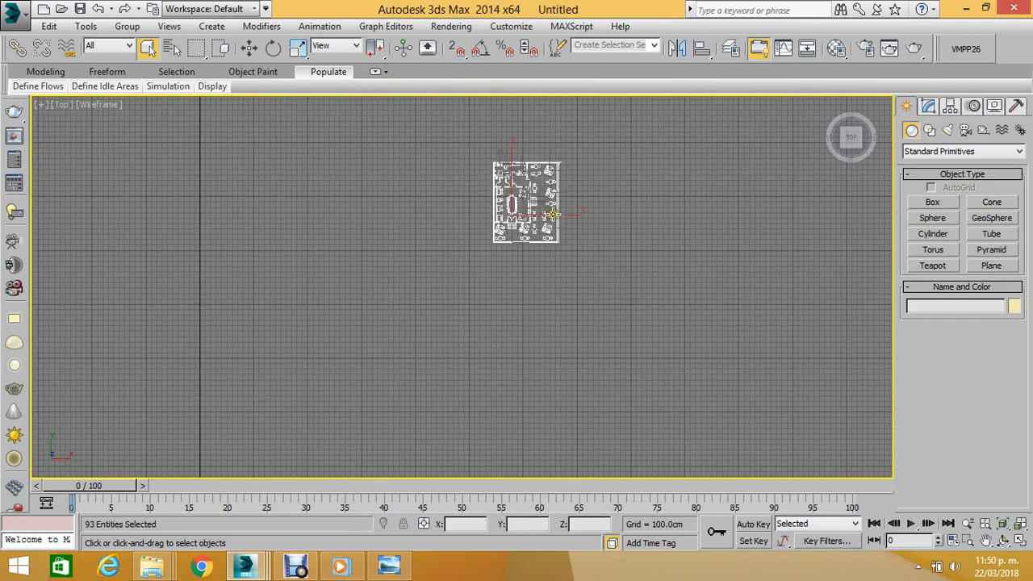
scroll(372, 125, down, 2)
click(248, 47)
scroll(409, 157, down, 3)
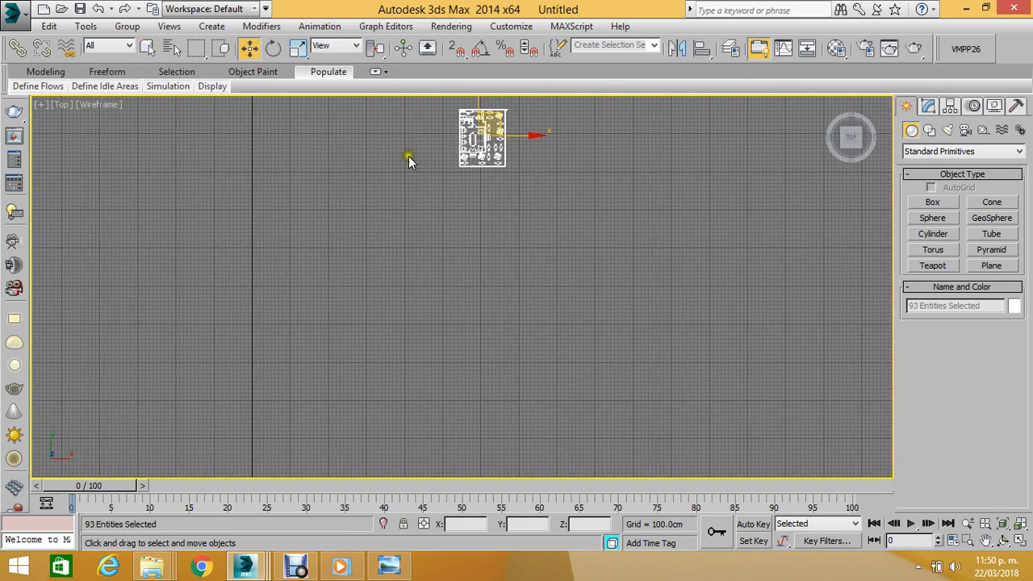
drag(458, 126, 442, 407)
middle_drag(442, 408, 494, 133)
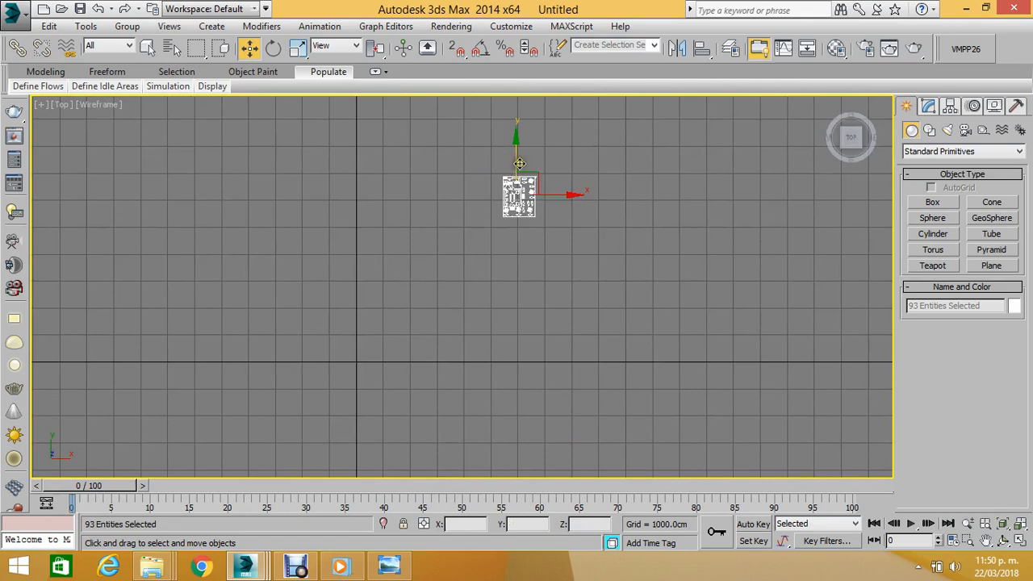
drag(539, 197, 404, 347)
scroll(368, 377, up, 3)
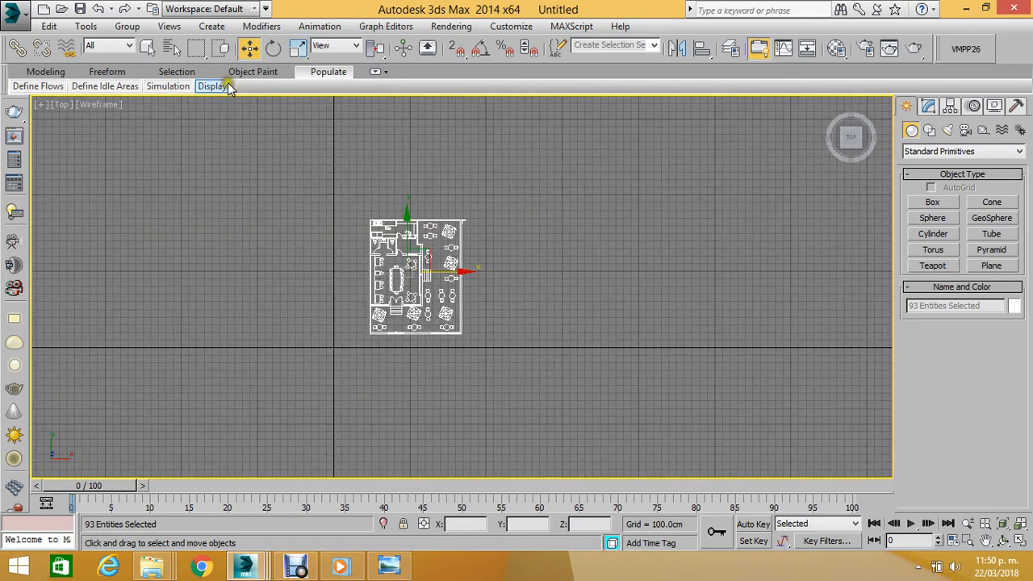
Group all the selected floor plan entities, keeping the suggested group name.
scroll(377, 349, up, 2)
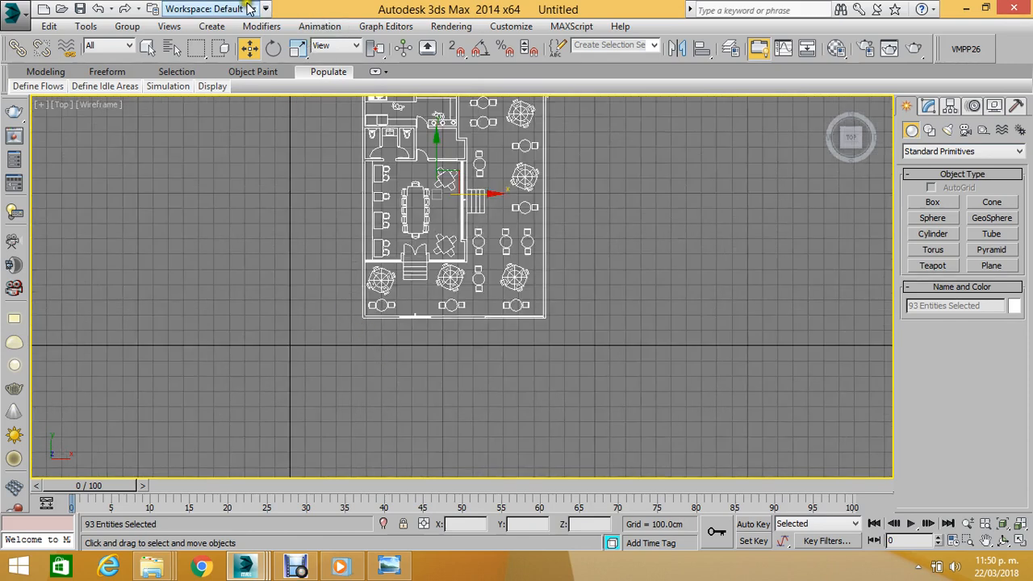
click(130, 29)
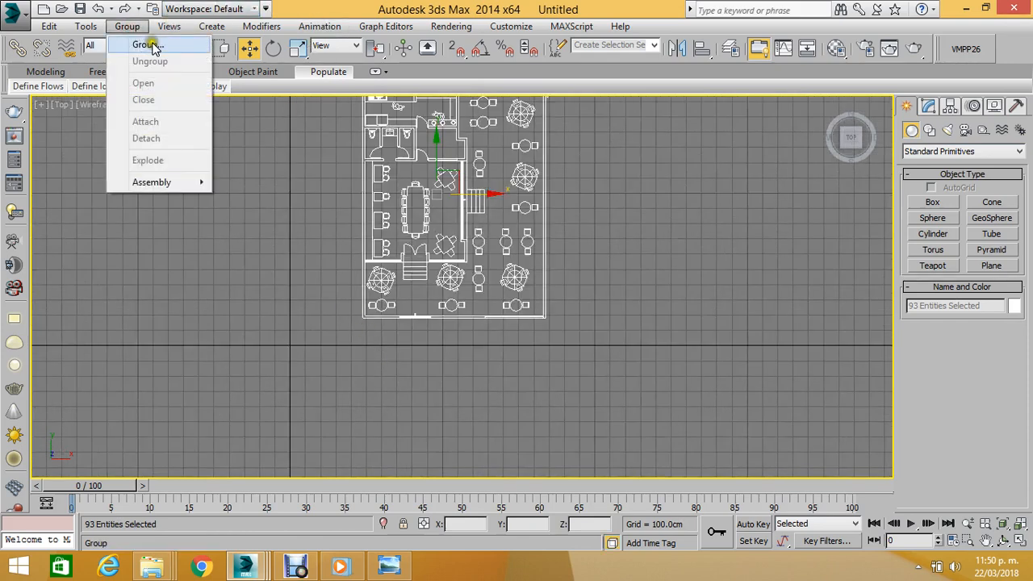
click(147, 44)
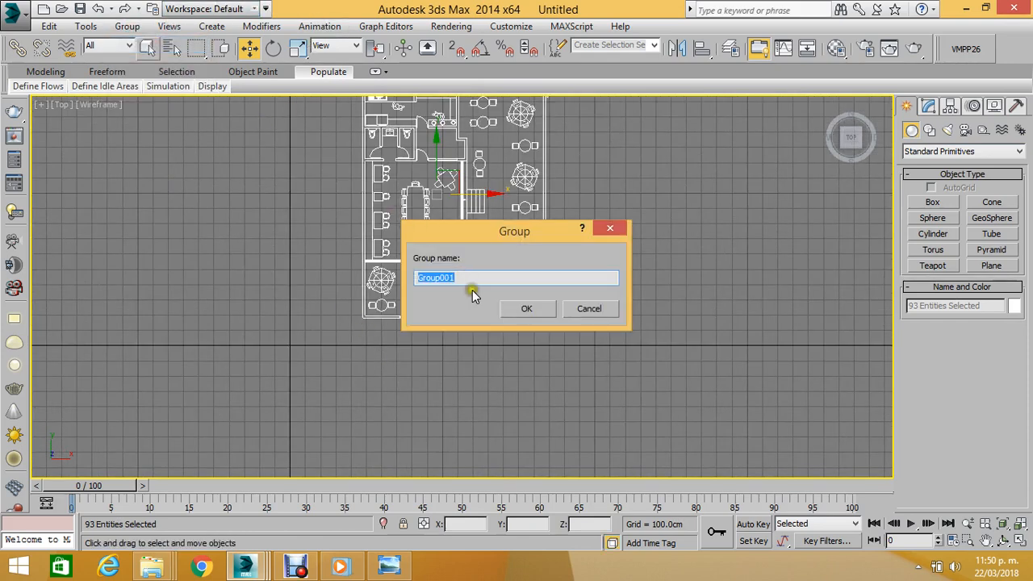
click(526, 308)
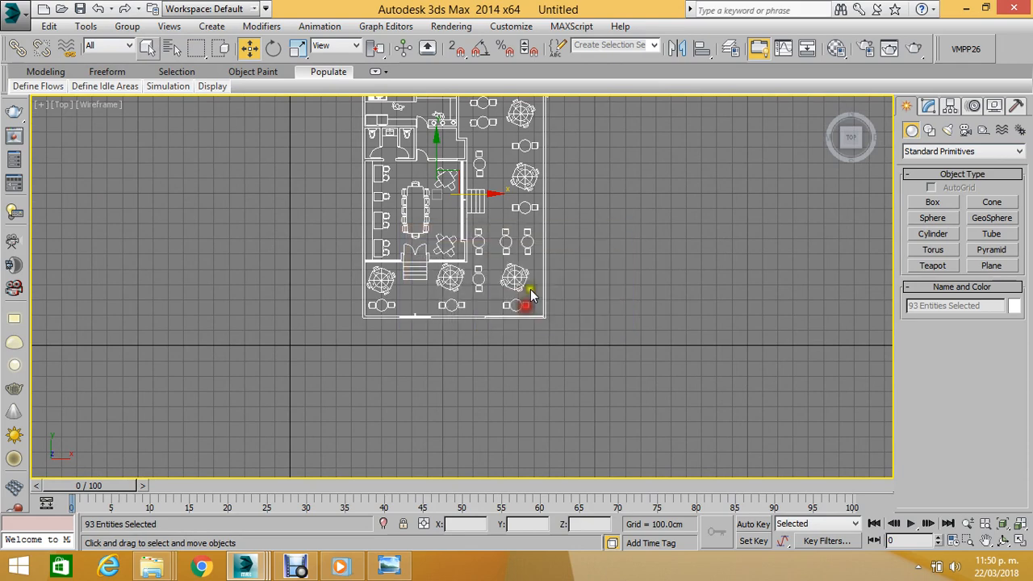
click(534, 203)
middle_drag(544, 225, 544, 226)
click(546, 222)
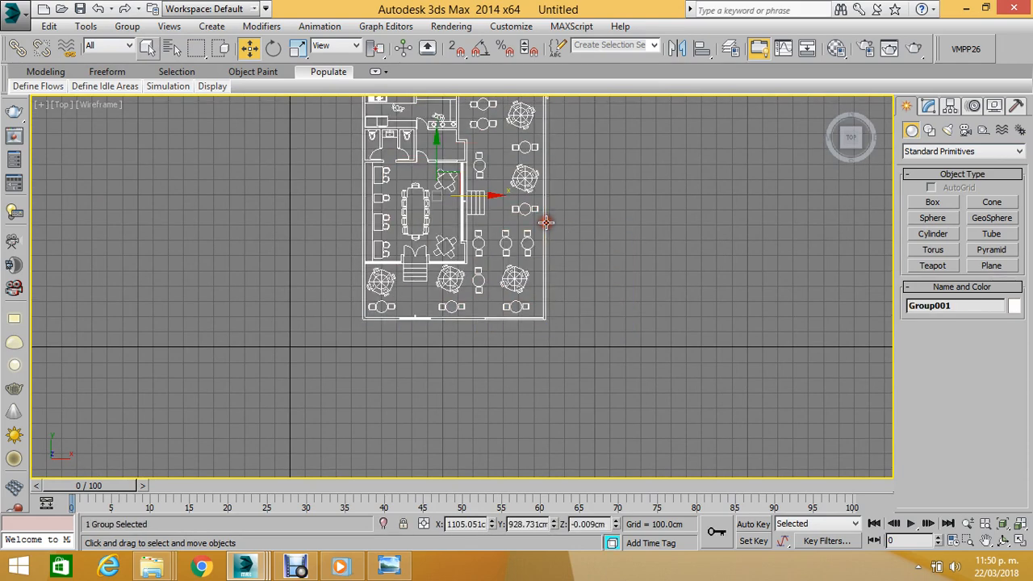
Enable Vertex snapping alongside Grid Points and turn on the 2D snap toggle.
scroll(545, 223, down, 3)
scroll(485, 299, up, 3)
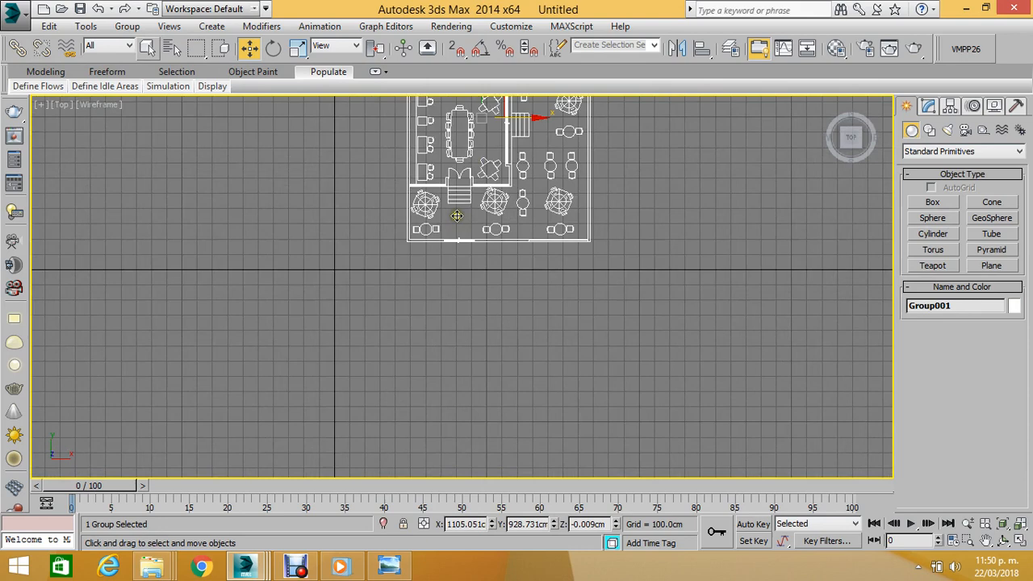
right_click(459, 49)
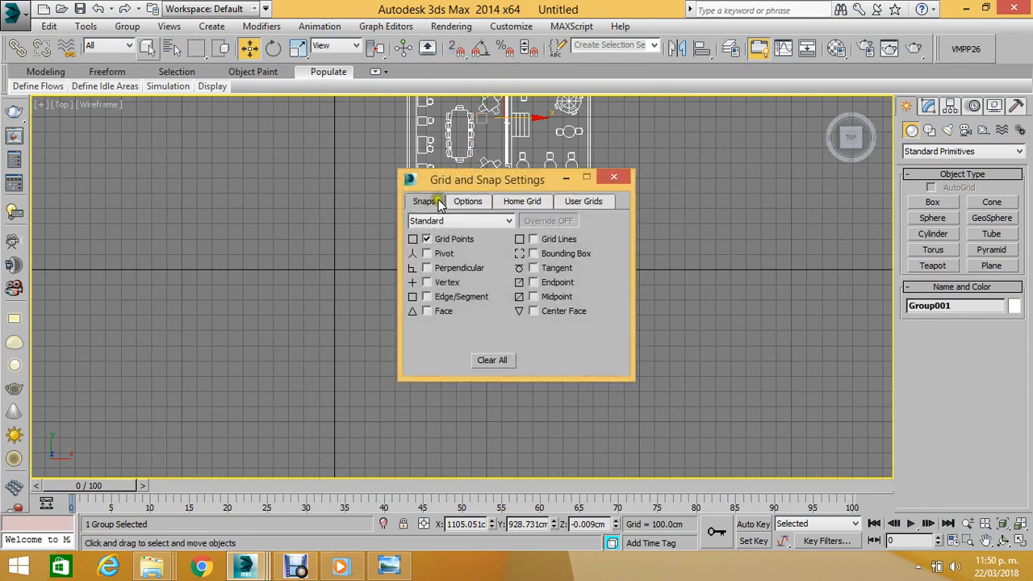
click(426, 282)
click(449, 50)
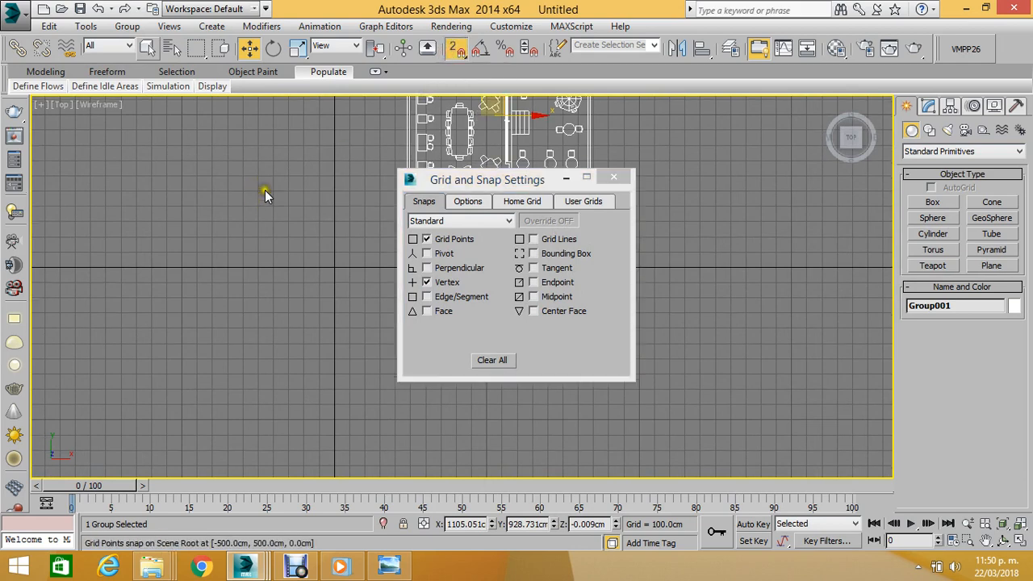
scroll(278, 162, up, 5)
click(613, 177)
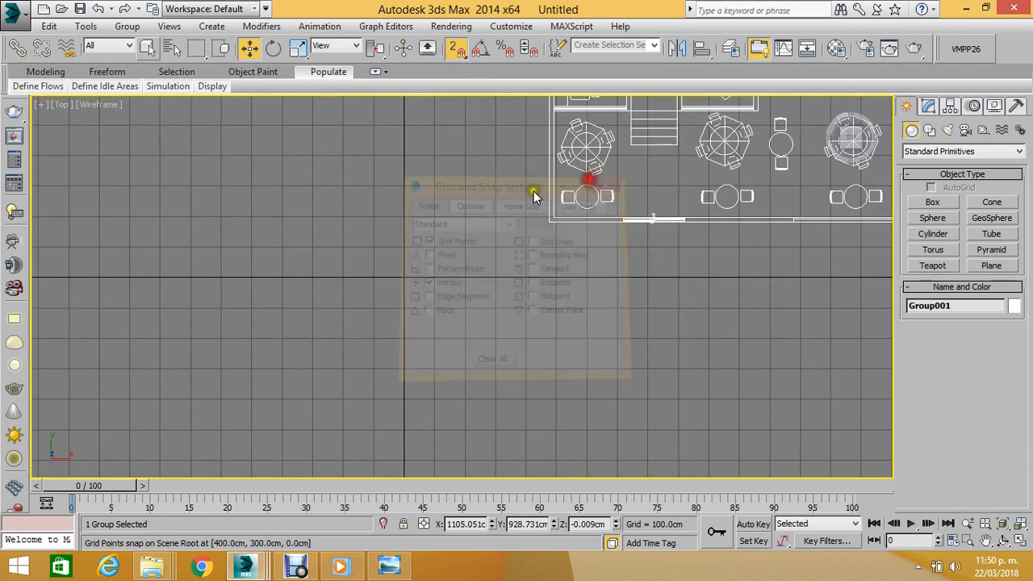
Move the floor plan group by its lower-left outer wall corner, snapping that corner to the origin at 0,0,0.
scroll(543, 230, up, 3)
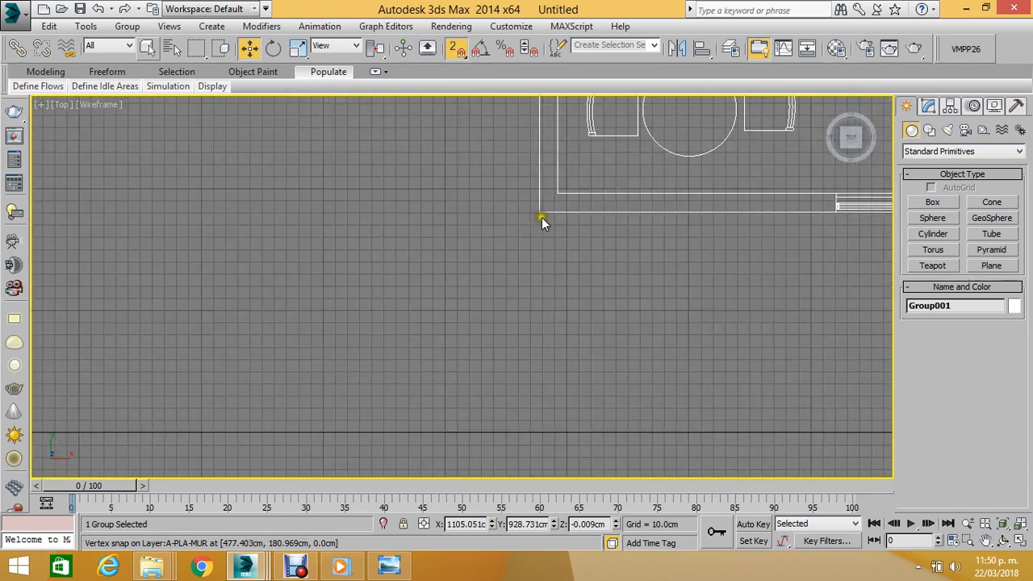
scroll(541, 219, down, 2)
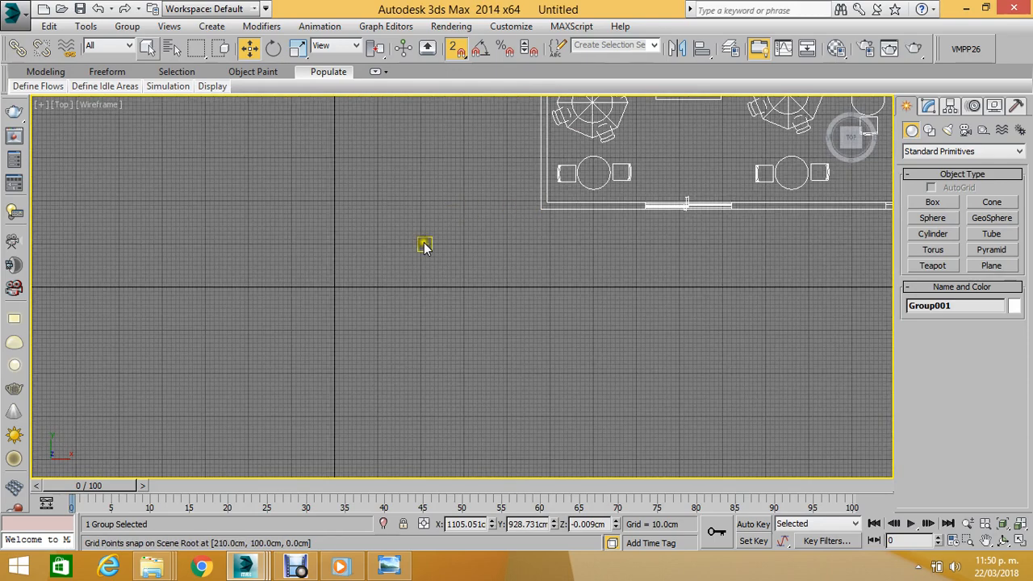
scroll(502, 210, up, 2)
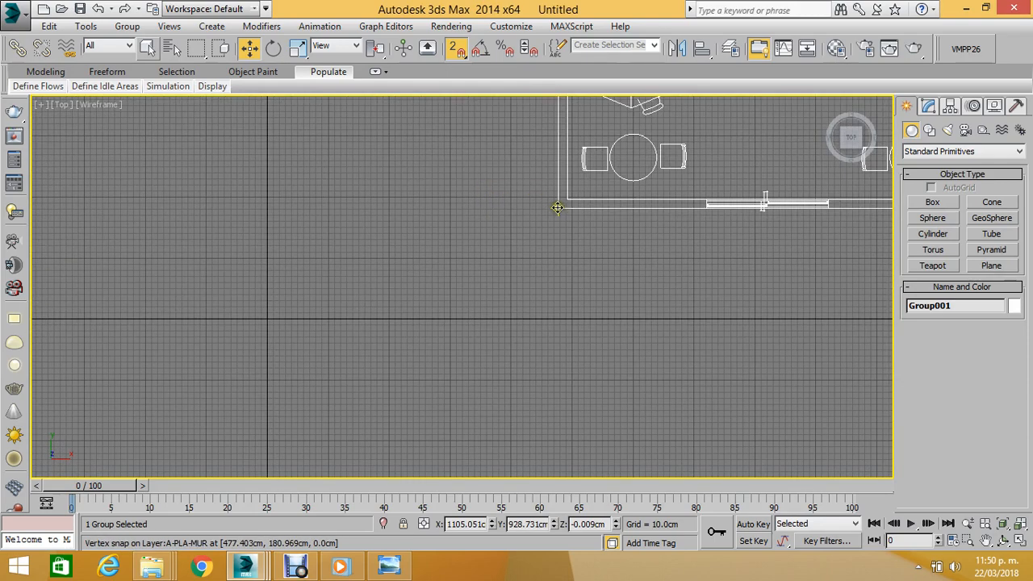
drag(557, 207, 267, 320)
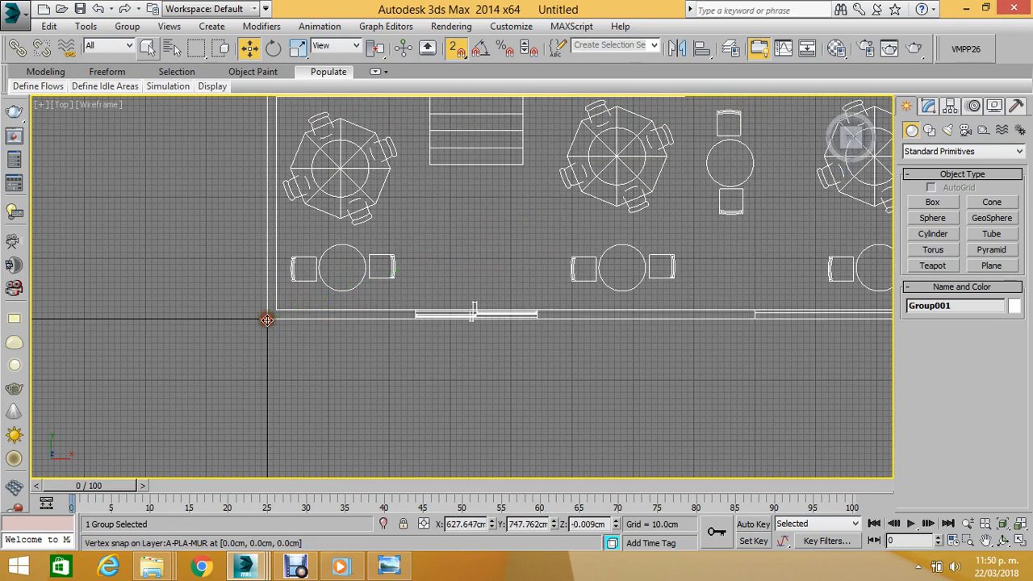
Turn off 2D snapping and check which snap types are enabled.
right_click(452, 53)
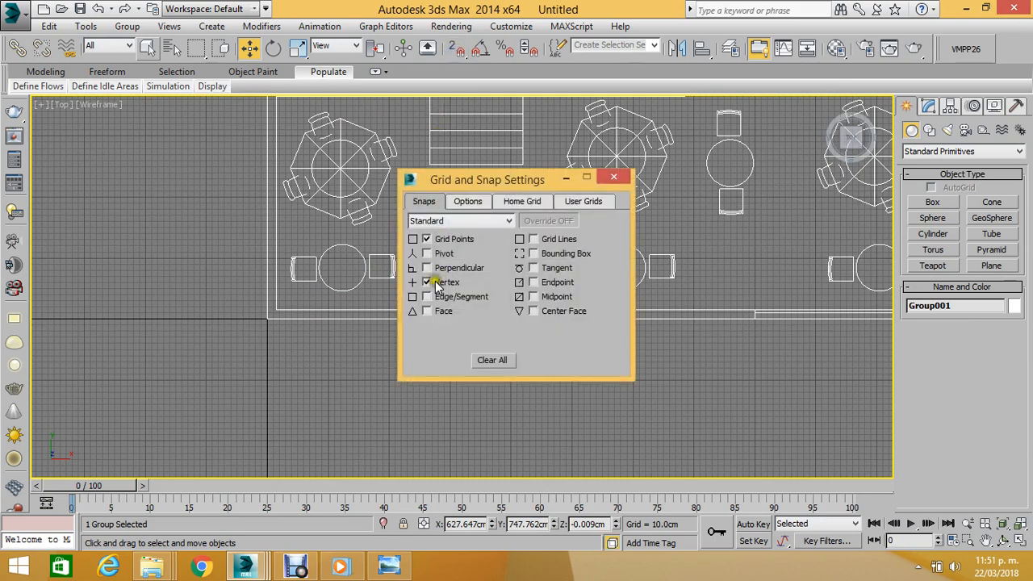
click(613, 176)
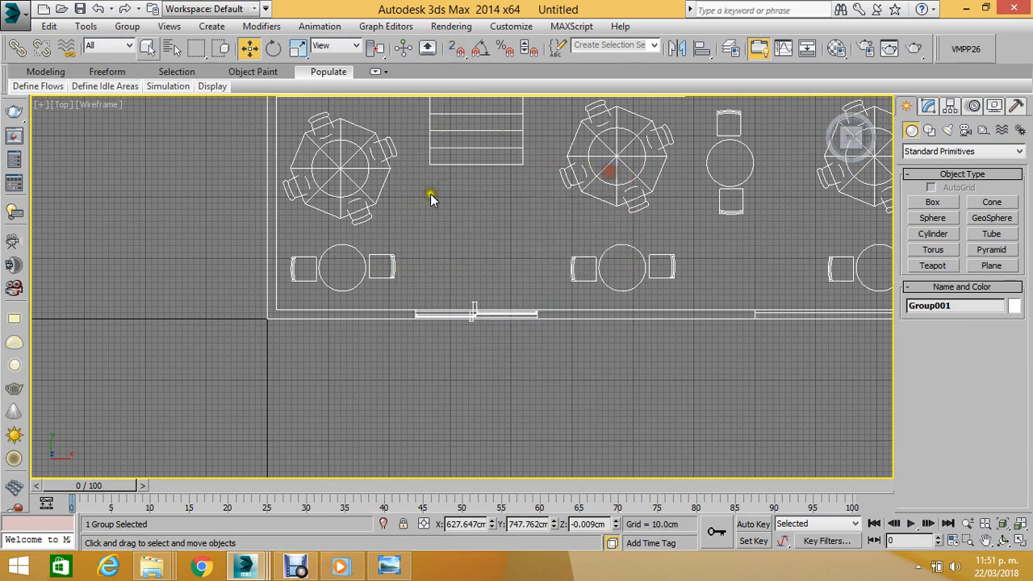
middle_drag(430, 194, 376, 250)
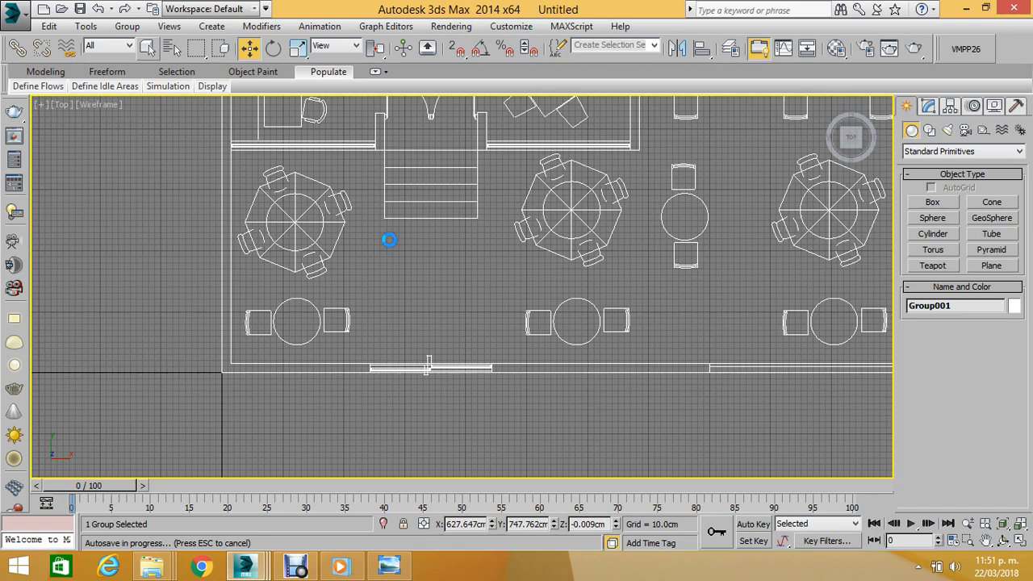
scroll(389, 240, down, 2)
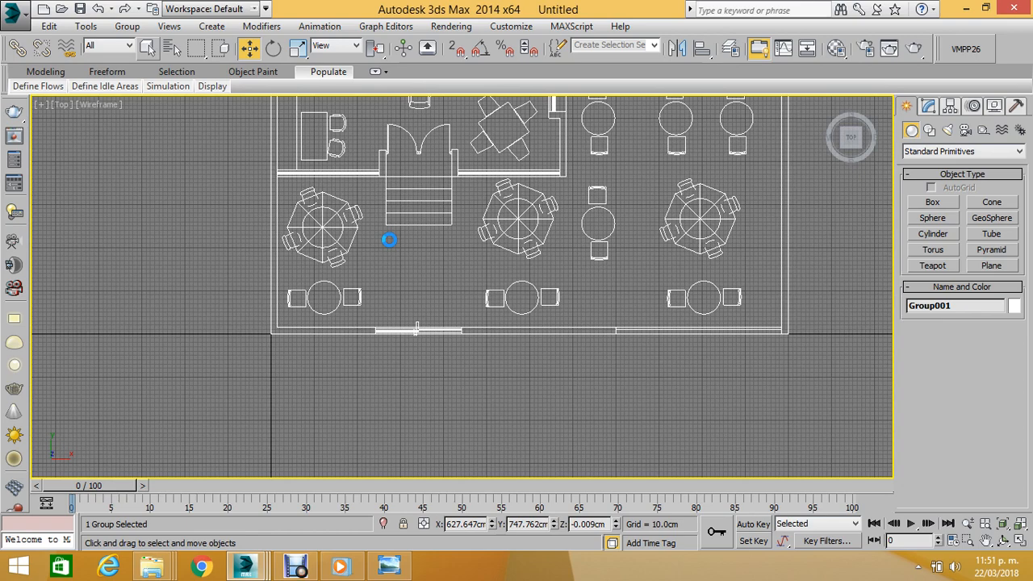
Copy the floor plan group along the X axis, placing the duplicate beside the original plan.
scroll(418, 331, down, 5)
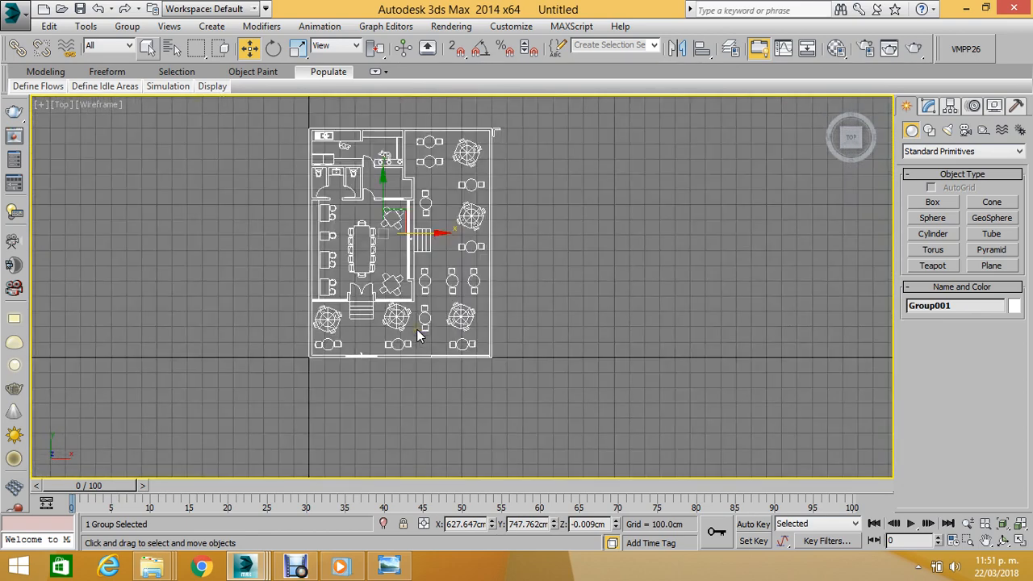
scroll(417, 335, down, 2)
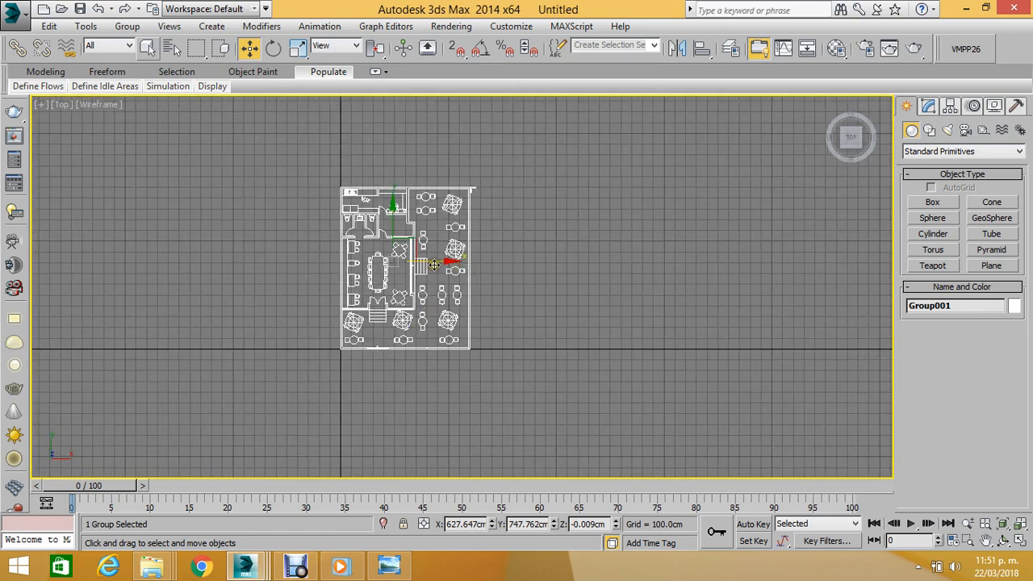
shift+drag(434, 265, 719, 271)
click(521, 346)
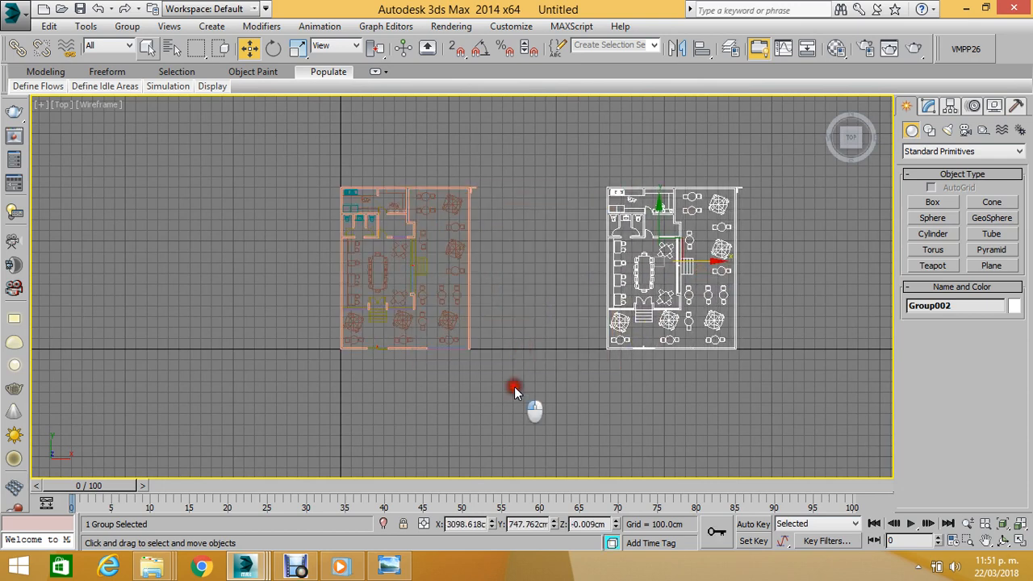
click(514, 386)
Ungroup the original floor plan at the origin into its separate layer shapes.
scroll(445, 272, up, 3)
click(448, 265)
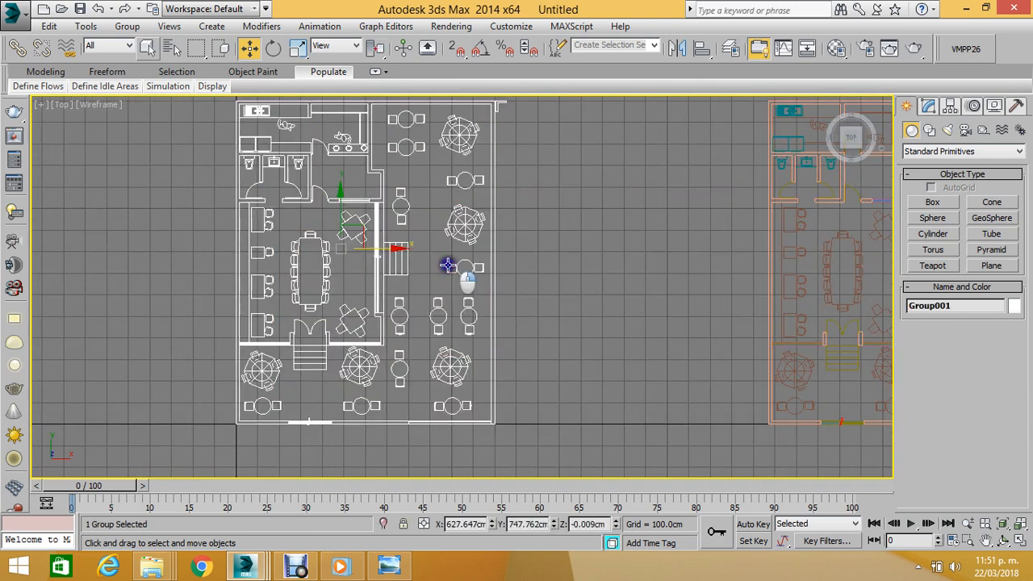
right_click(115, 156)
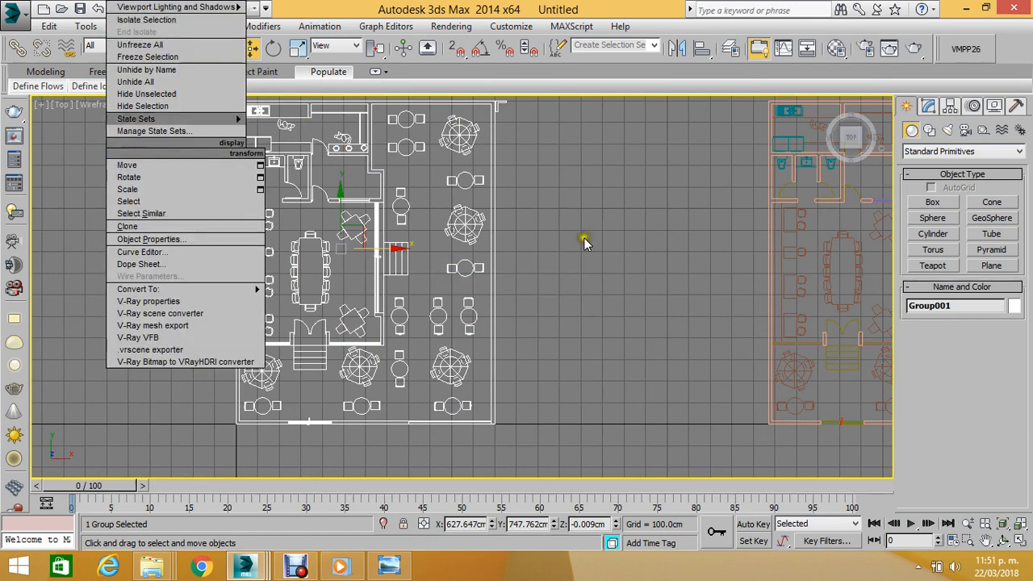
click(499, 234)
click(467, 151)
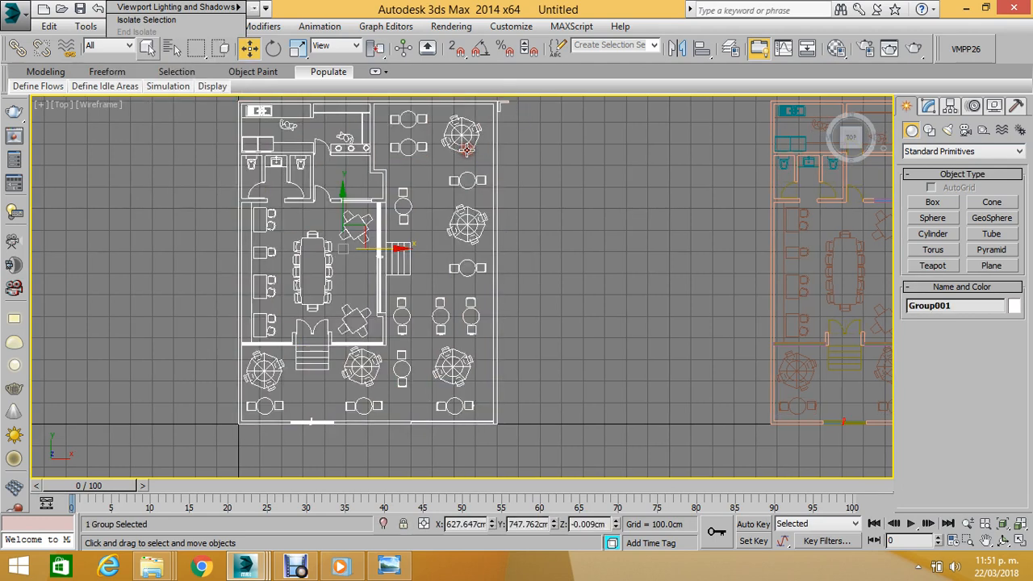
click(127, 26)
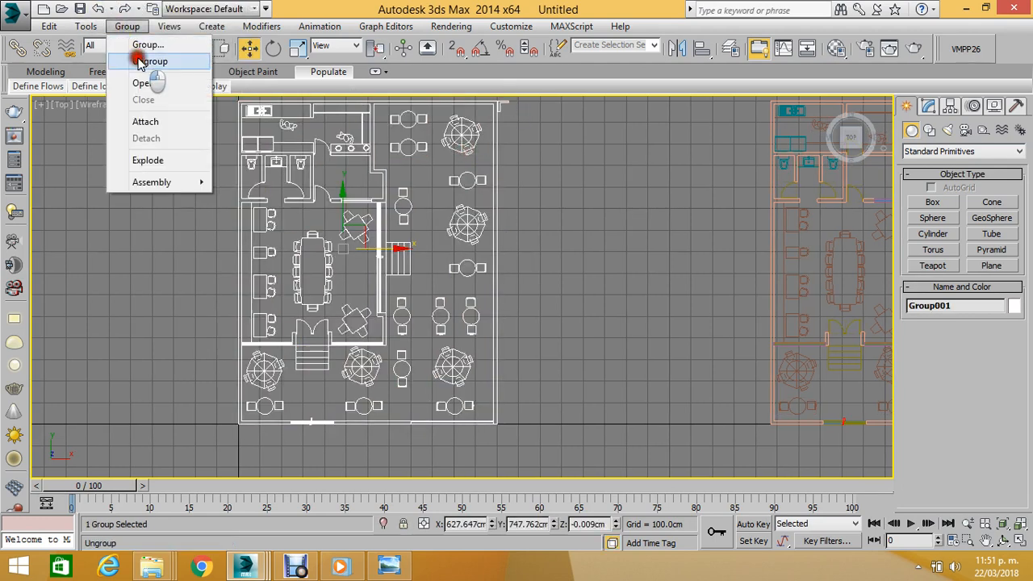
click(145, 61)
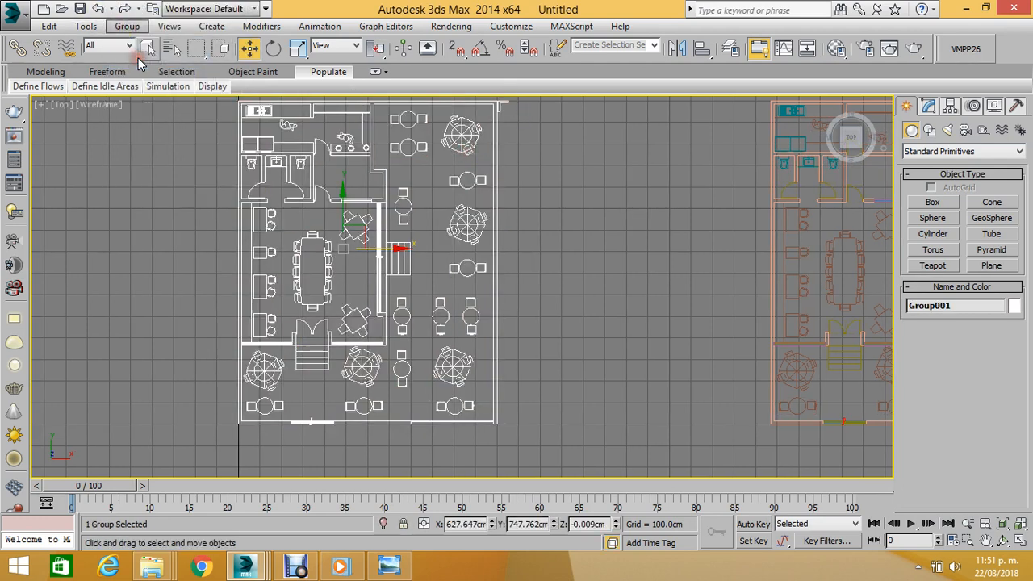
click(506, 202)
Delete most of the table and chair sets in the side terrace of the original plan.
click(478, 181)
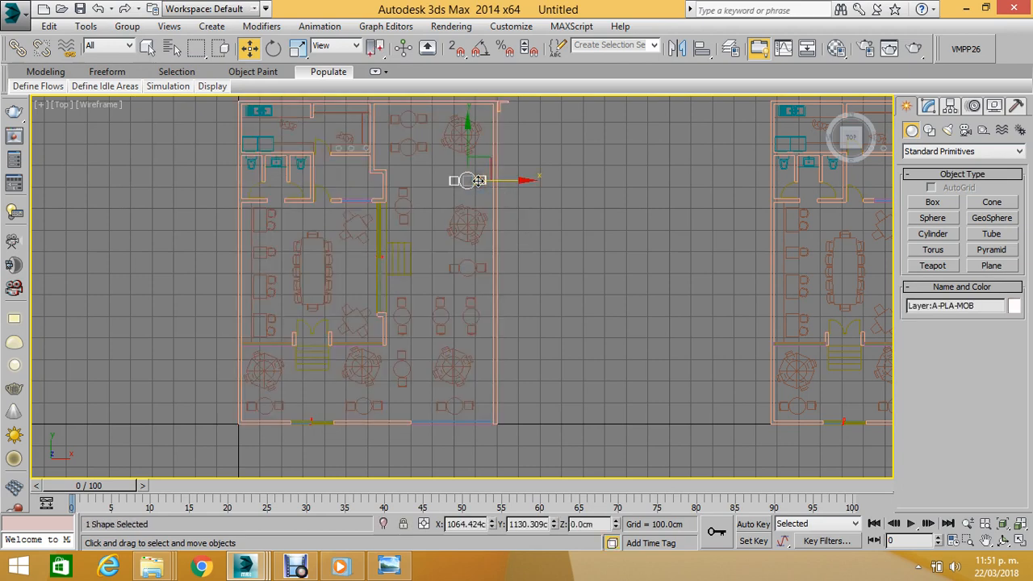
key(Delete)
drag(411, 171, 489, 113)
key(Delete)
drag(405, 171, 472, 408)
key(Delete)
key(Delete)
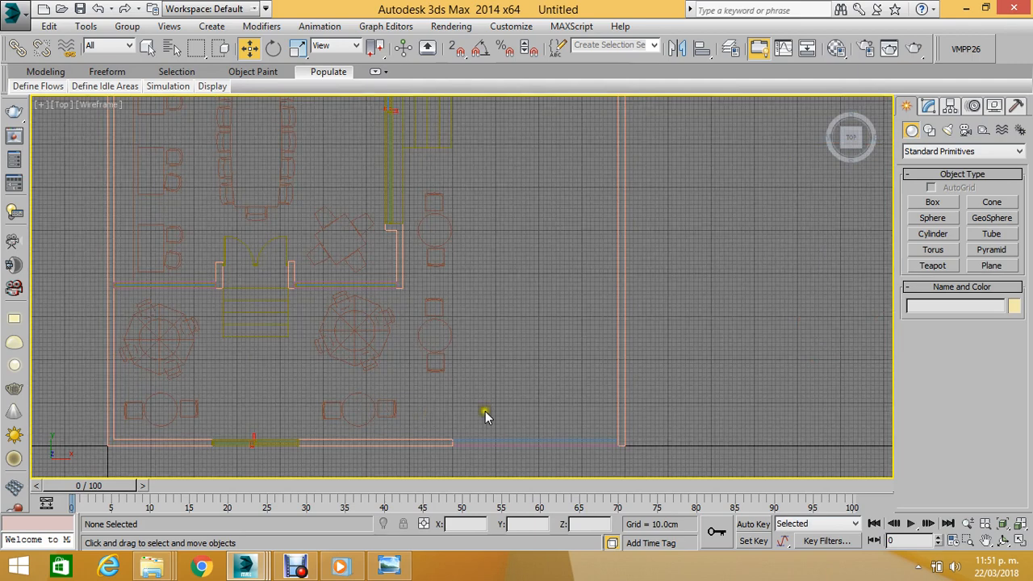
Delete the front terrace table sets, the square table in the hall's lower corner and the last round table in the side terrace.
drag(484, 413, 352, 341)
key(Delete)
drag(215, 410, 176, 349)
key(Delete)
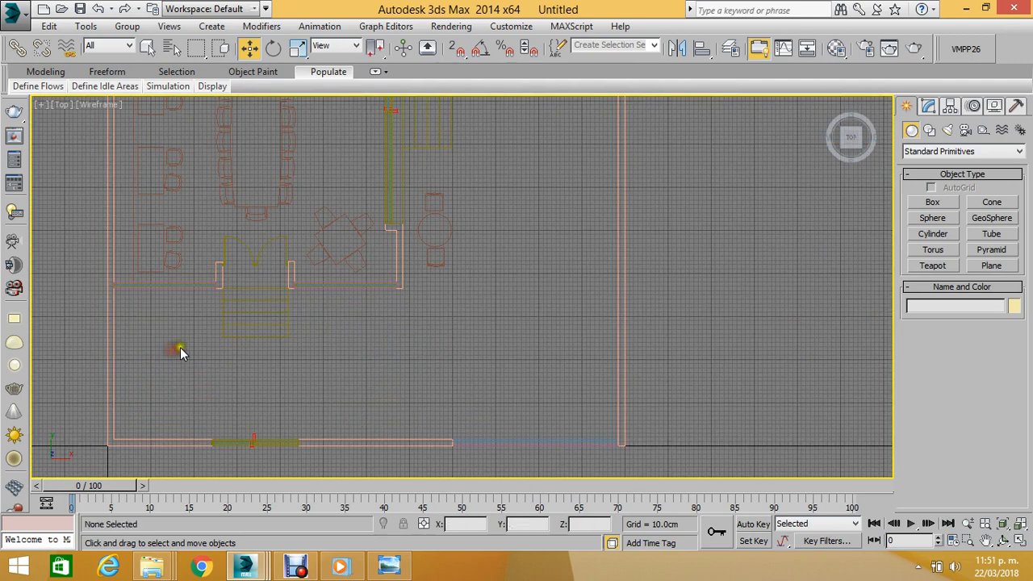
click(362, 241)
key(Delete)
click(436, 256)
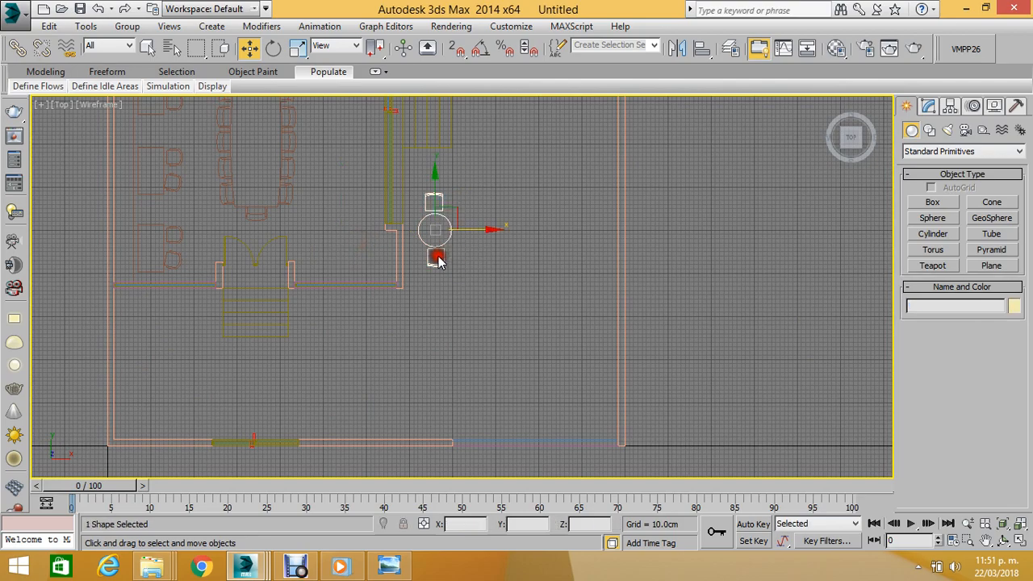
key(Delete)
Delete the remaining furniture inside the main hall, including the long dining table and the desks along the wall.
middle_drag(420, 247, 486, 401)
drag(389, 351, 215, 194)
key(Delete)
middle_drag(247, 226, 303, 207)
drag(301, 243, 235, 308)
key(Delete)
scroll(283, 254, down, 5)
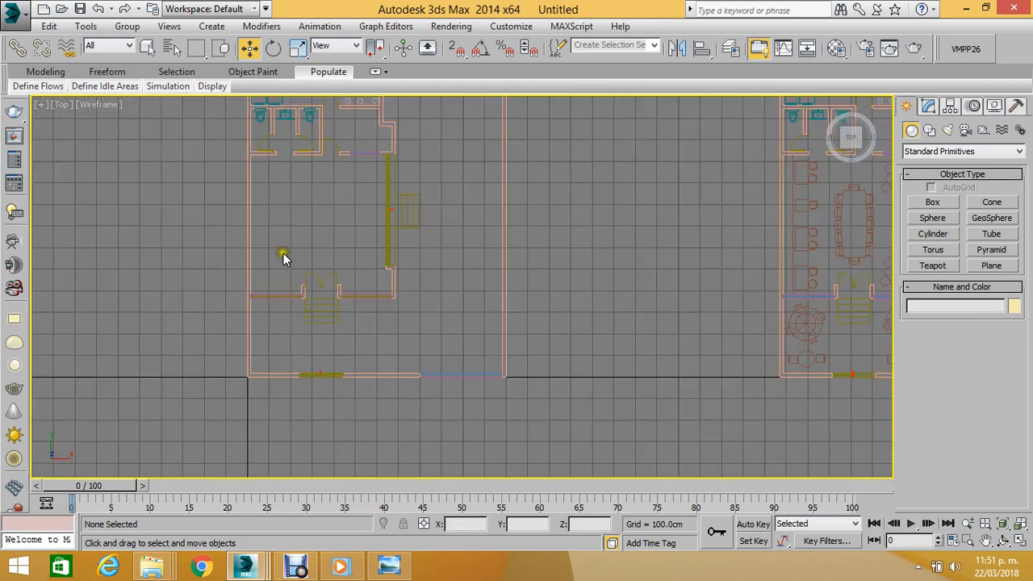
Delete the kitchen sink, appliances, people figures and counter stools from the upper rooms of the original plan.
scroll(304, 133, up, 5)
scroll(303, 139, up, 3)
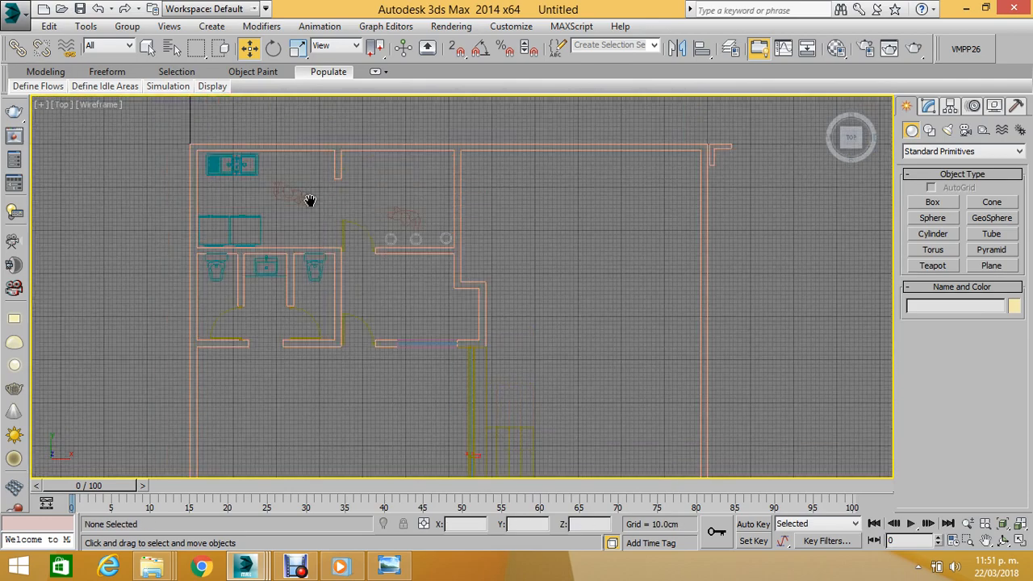
drag(311, 255, 206, 172)
key(Delete)
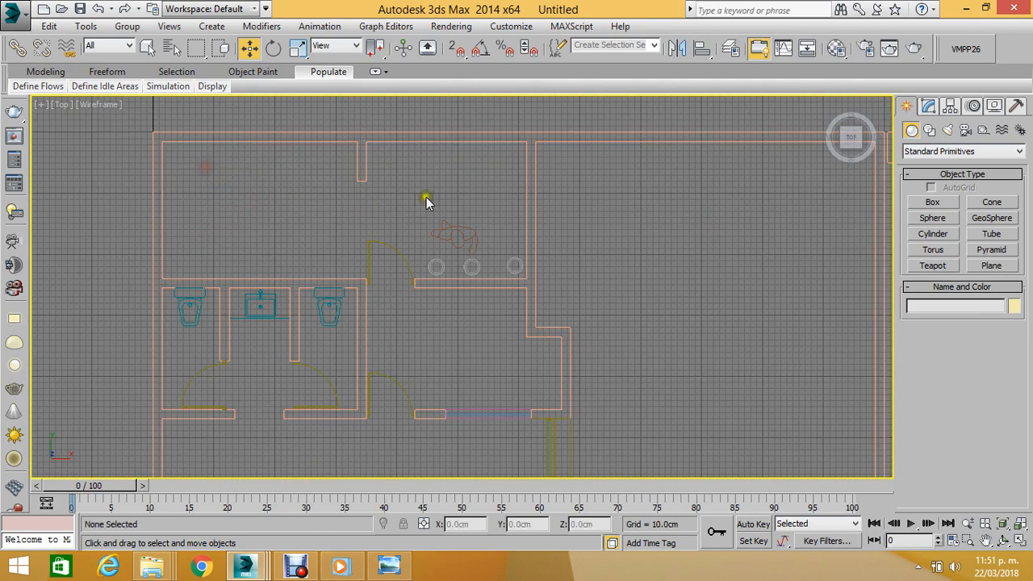
drag(426, 196, 513, 268)
key(Delete)
Delete both toilets and the washbasin from the restrooms of the original plan.
middle_drag(475, 293, 425, 195)
click(243, 201)
key(Delete)
click(182, 200)
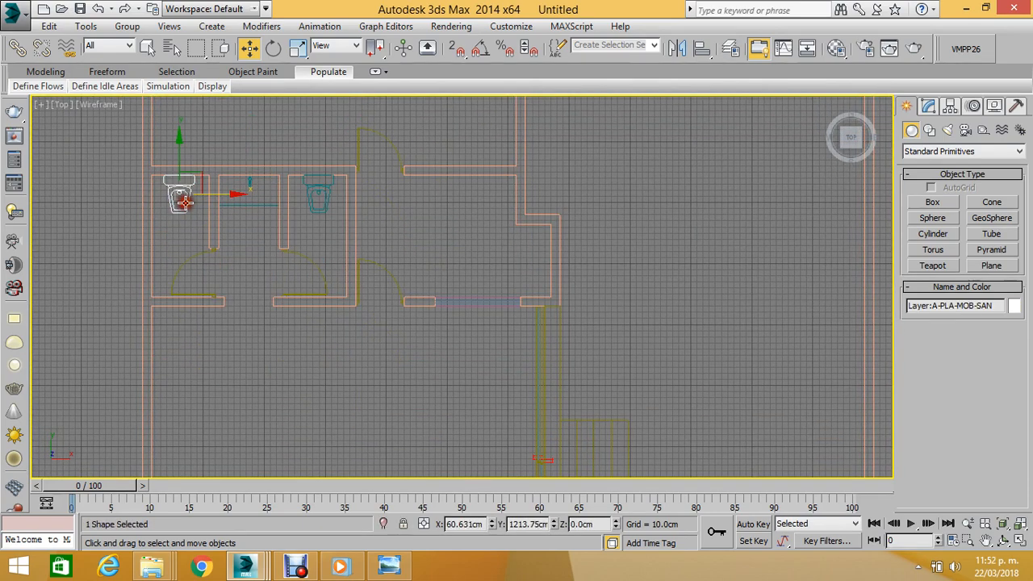
key(Delete)
scroll(202, 211, up, 2)
click(277, 176)
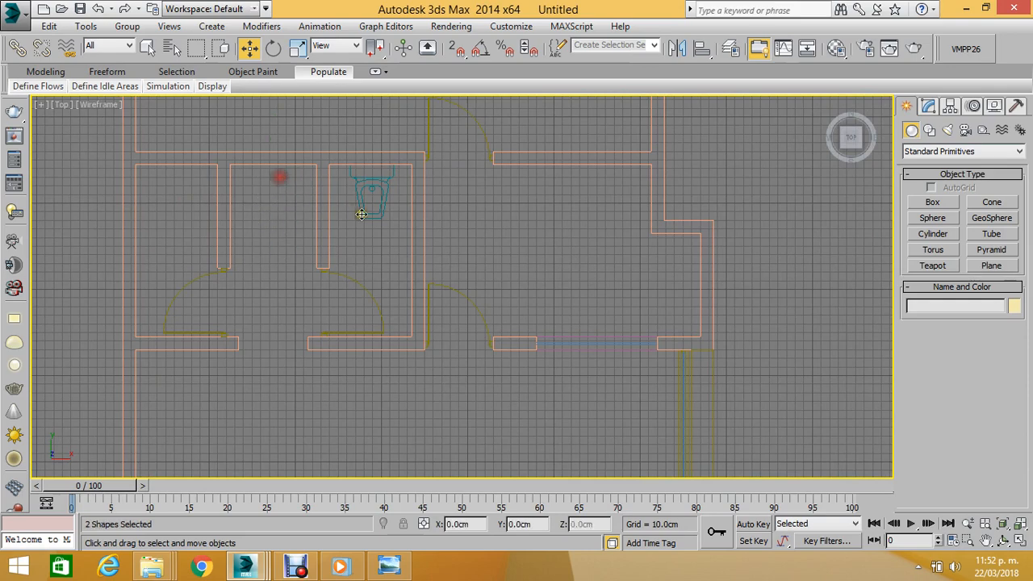
key(Delete)
click(380, 198)
key(Delete)
scroll(385, 197, down, 8)
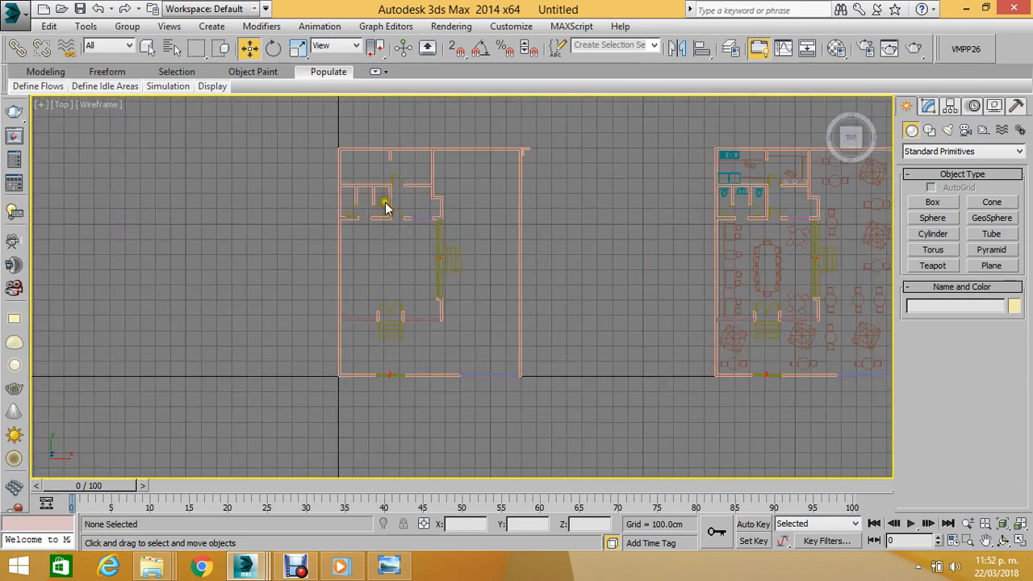
Delete the sliding door entities from the opening in the front wall.
scroll(413, 266, up, 4)
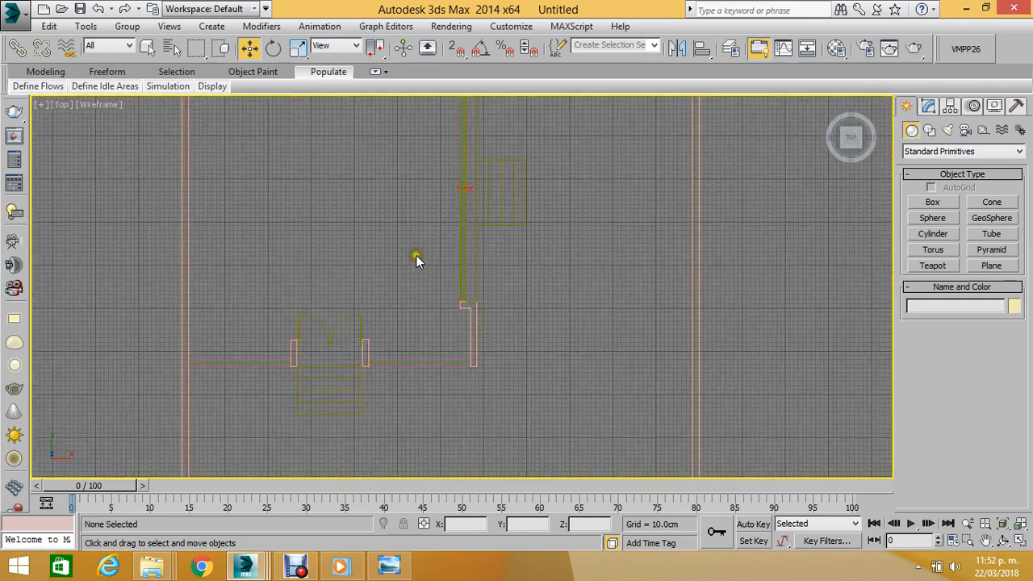
scroll(415, 255, down, 3)
scroll(408, 371, up, 5)
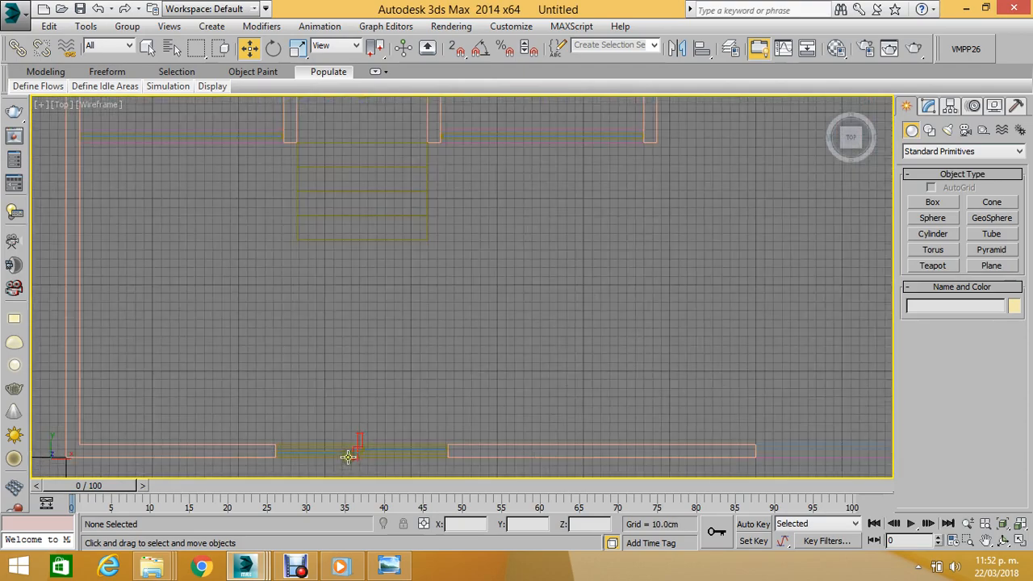
middle_drag(364, 468, 366, 340)
scroll(366, 340, up, 2)
drag(311, 351, 408, 227)
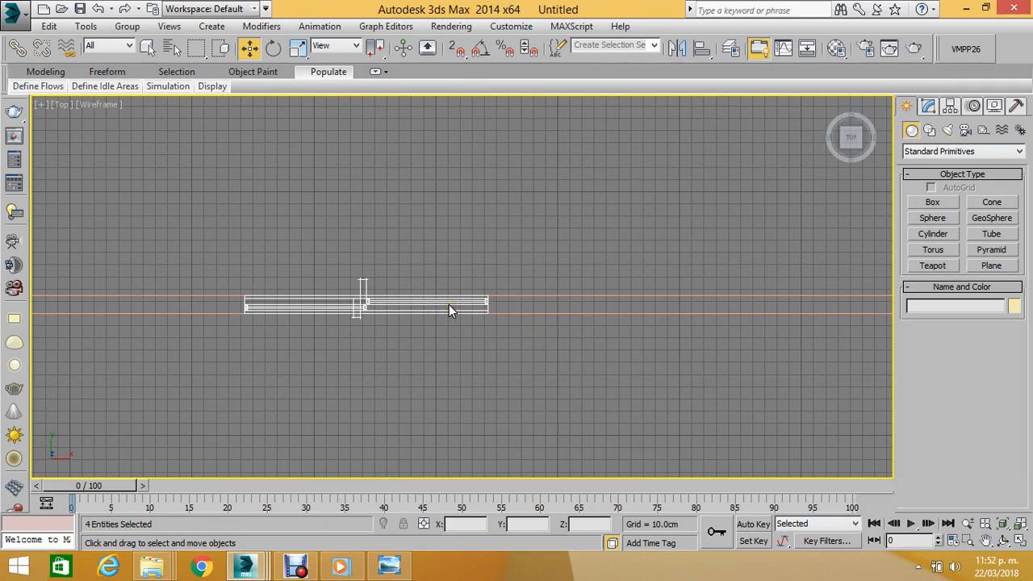
key(Delete)
scroll(449, 304, down, 3)
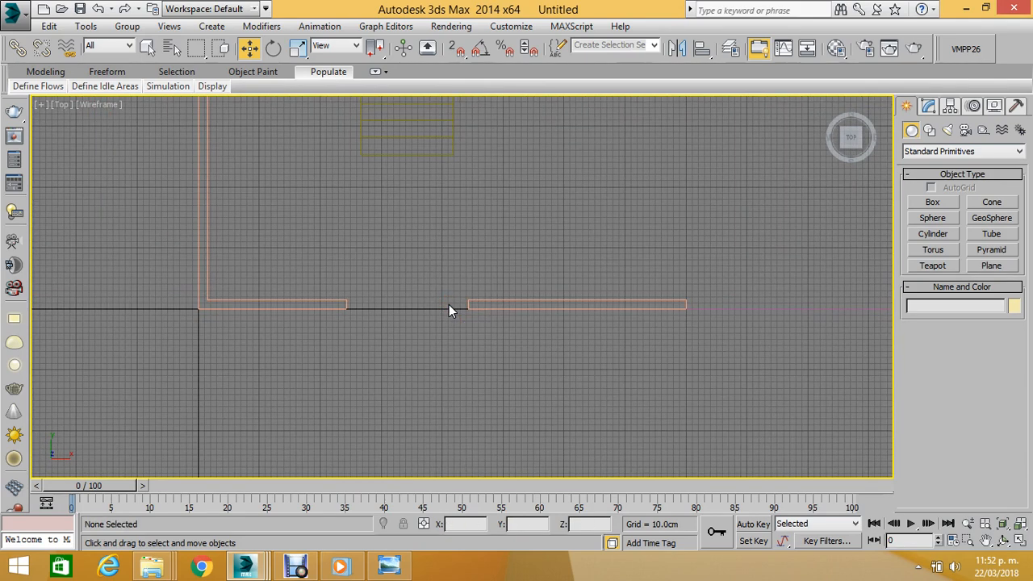
Examine the cleared floor plan for leftover entities around the interior doors, restrooms, side stairs and front wall.
middle_drag(449, 307, 426, 279)
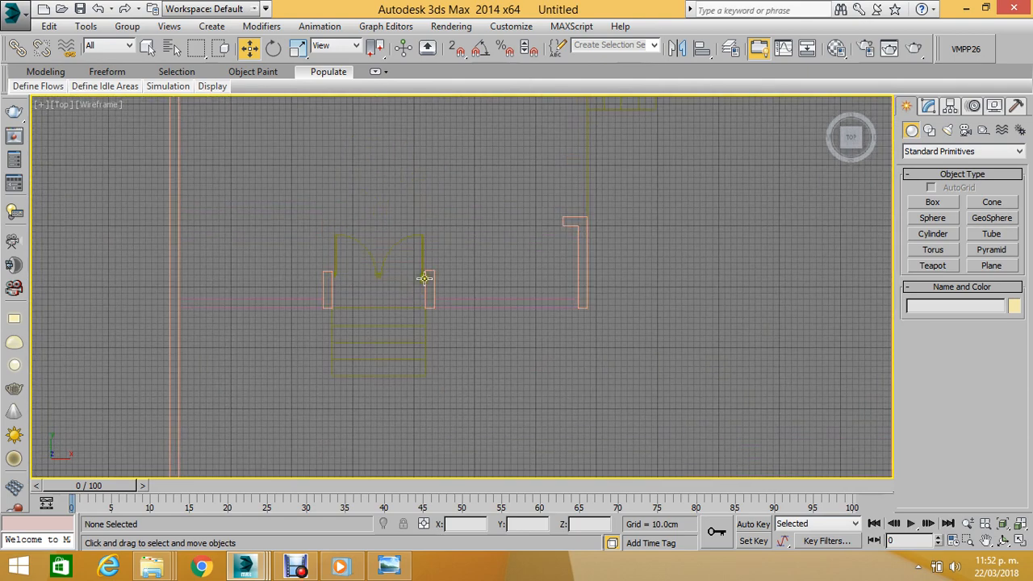
scroll(425, 278, down, 5)
scroll(485, 242, up, 2)
scroll(438, 164, up, 5)
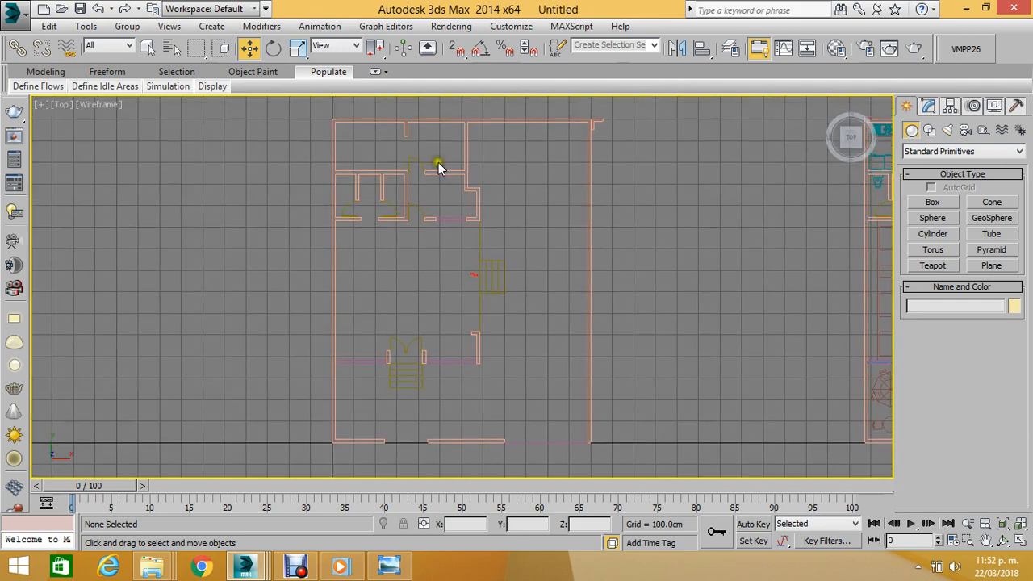
scroll(436, 305, up, 2)
scroll(436, 304, down, 3)
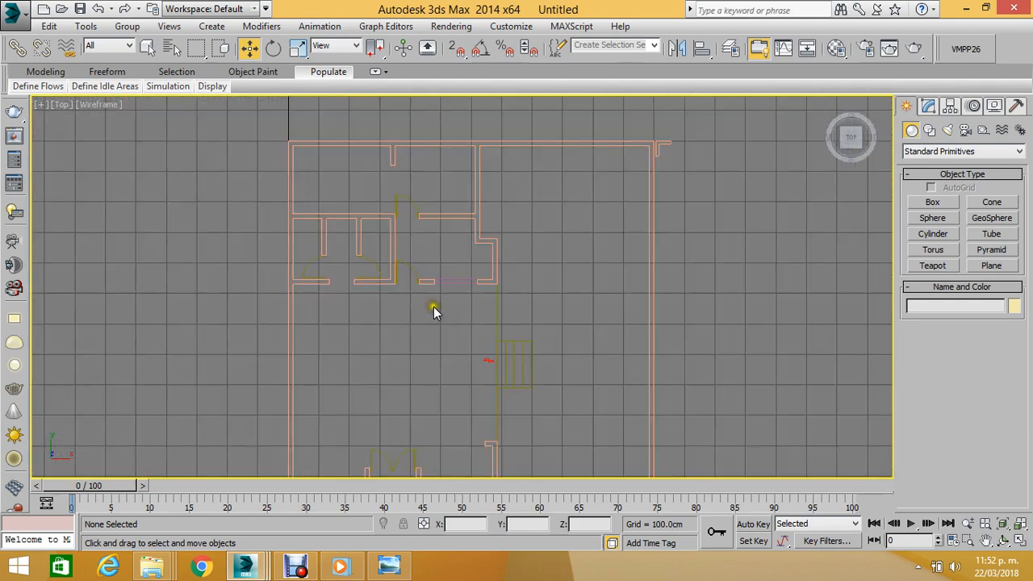
middle_drag(433, 307, 434, 221)
scroll(492, 314, up, 2)
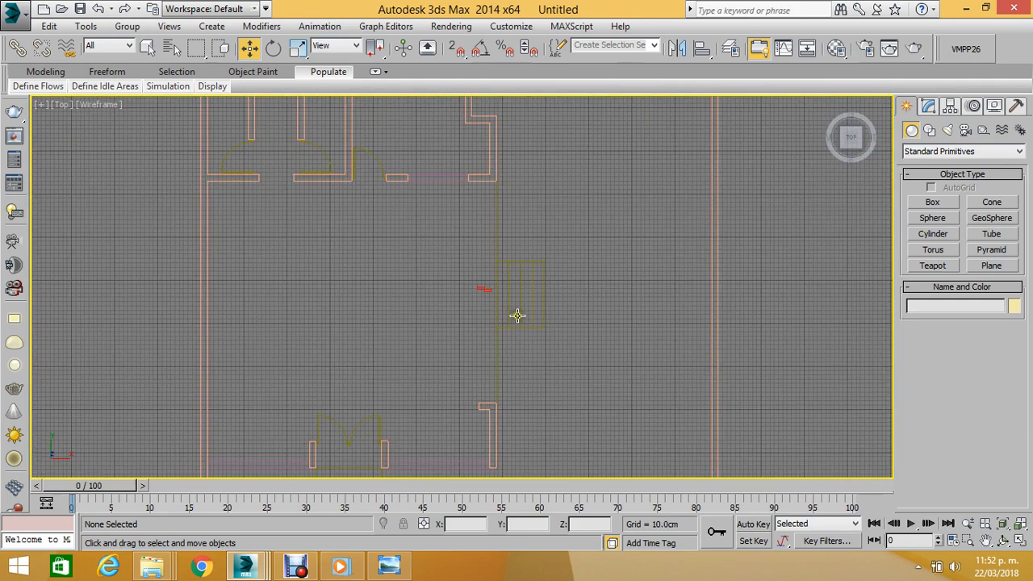
middle_drag(517, 316, 538, 233)
scroll(537, 240, down, 3)
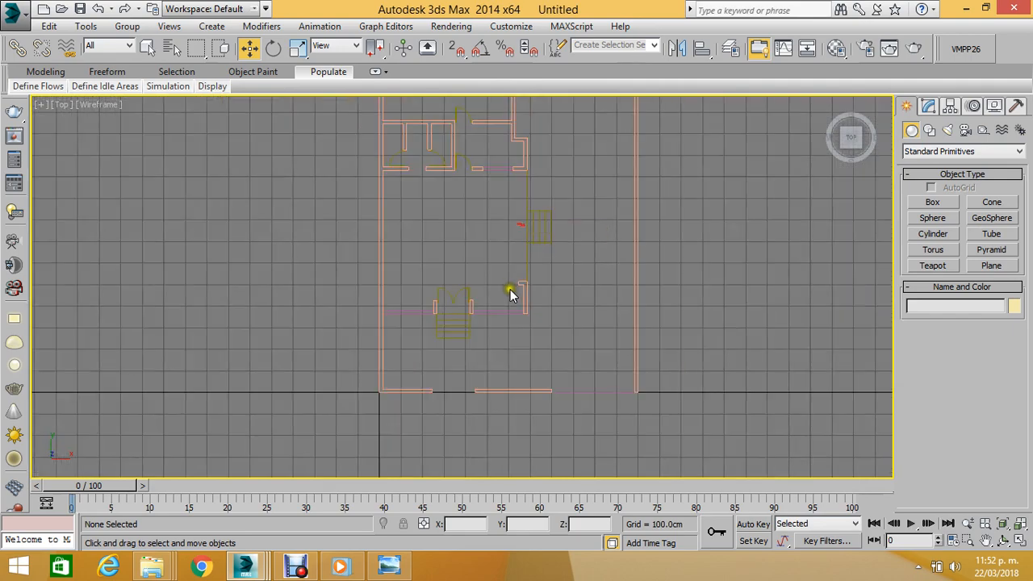
middle_drag(512, 288, 440, 303)
Switch the viewport to Perspective and orbit to an angled view of the floor plan, ready to move objects.
key(p)
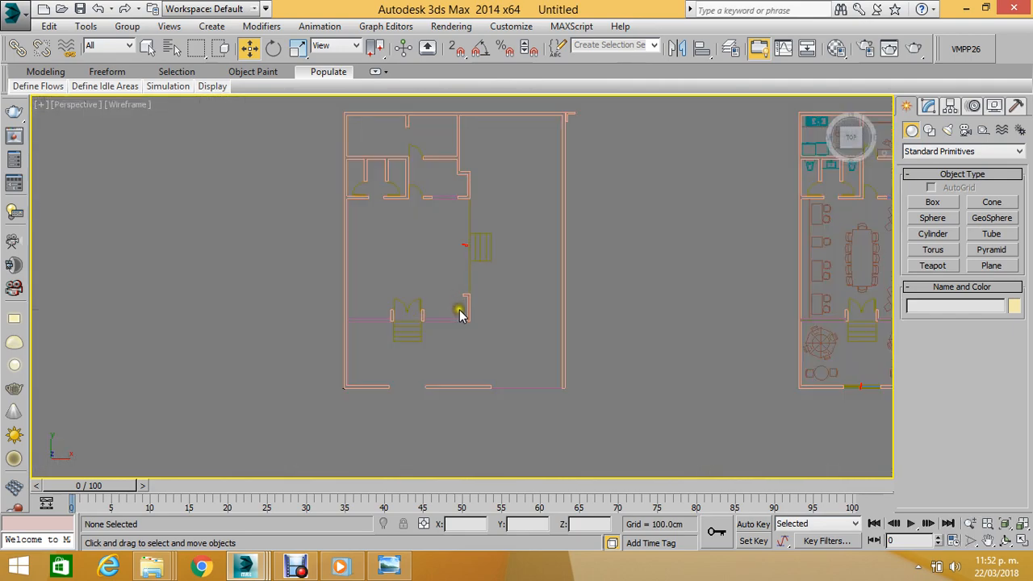
click(1003, 539)
drag(505, 320, 429, 222)
click(248, 47)
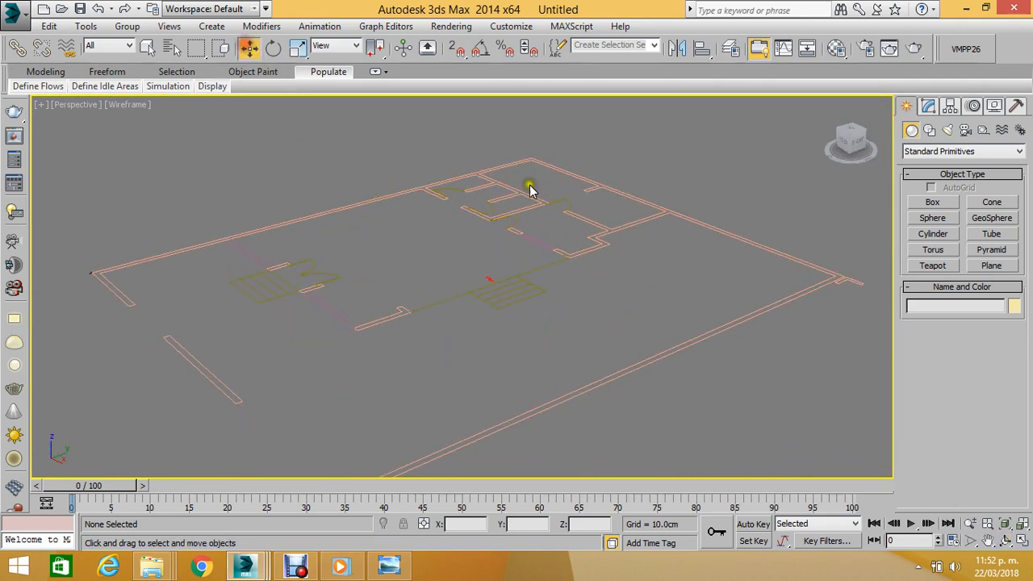
Apply an Extrude modifier to the wall outline shape on layer A-PLA-MUR.
click(643, 220)
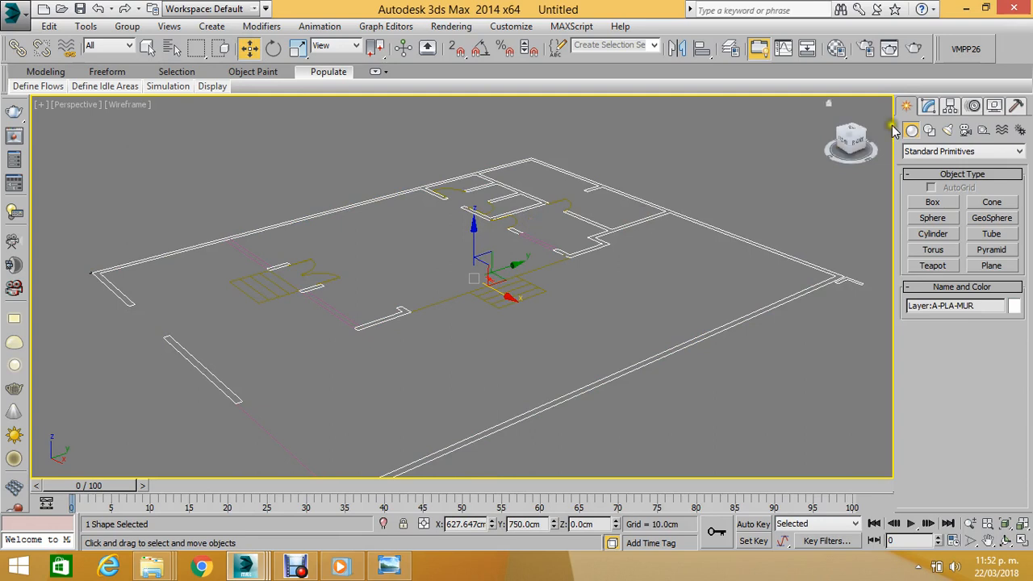
click(928, 108)
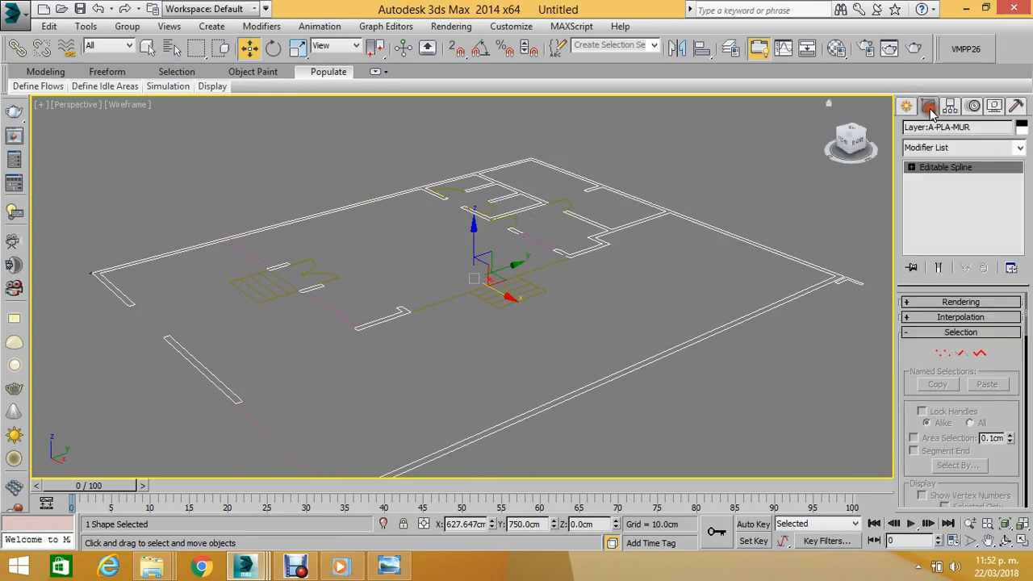
click(988, 152)
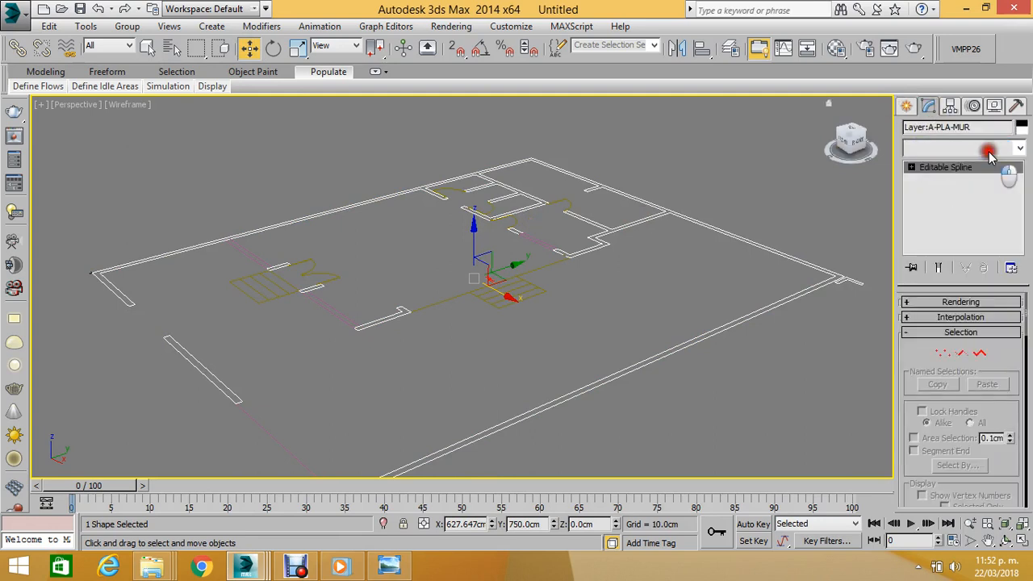
click(1020, 147)
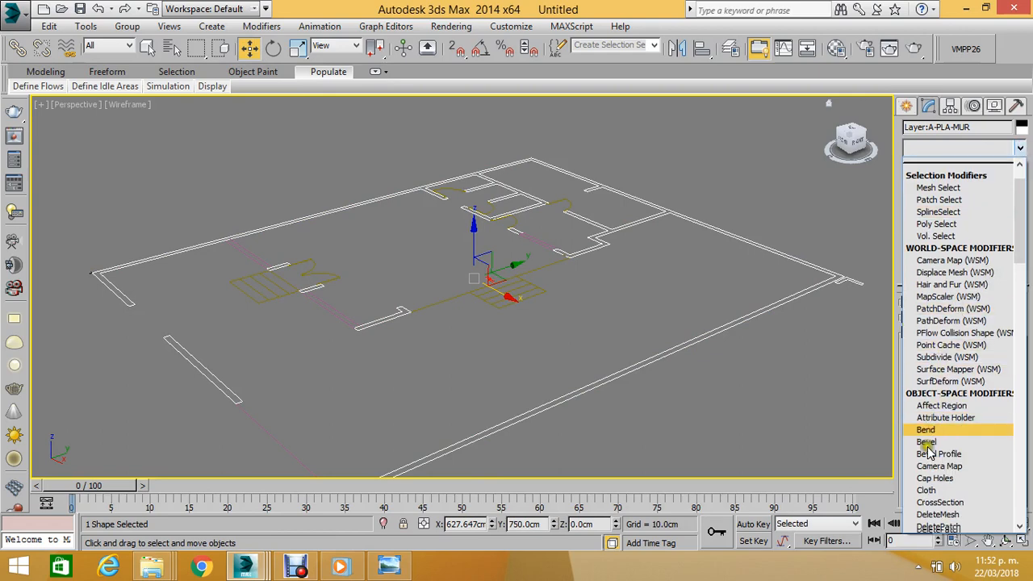
scroll(928, 451, down, 4)
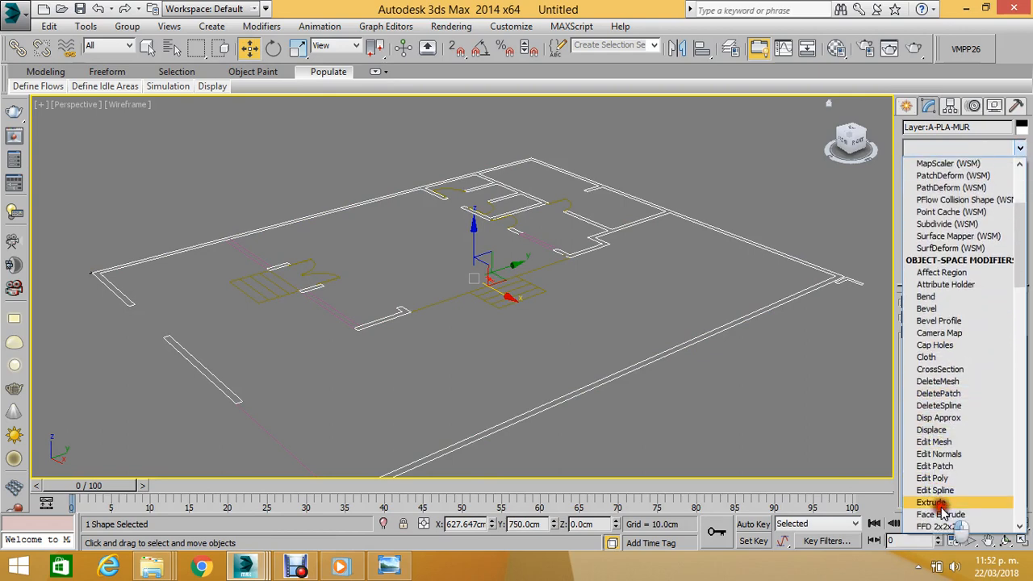
click(939, 505)
middle_drag(758, 274, 743, 271)
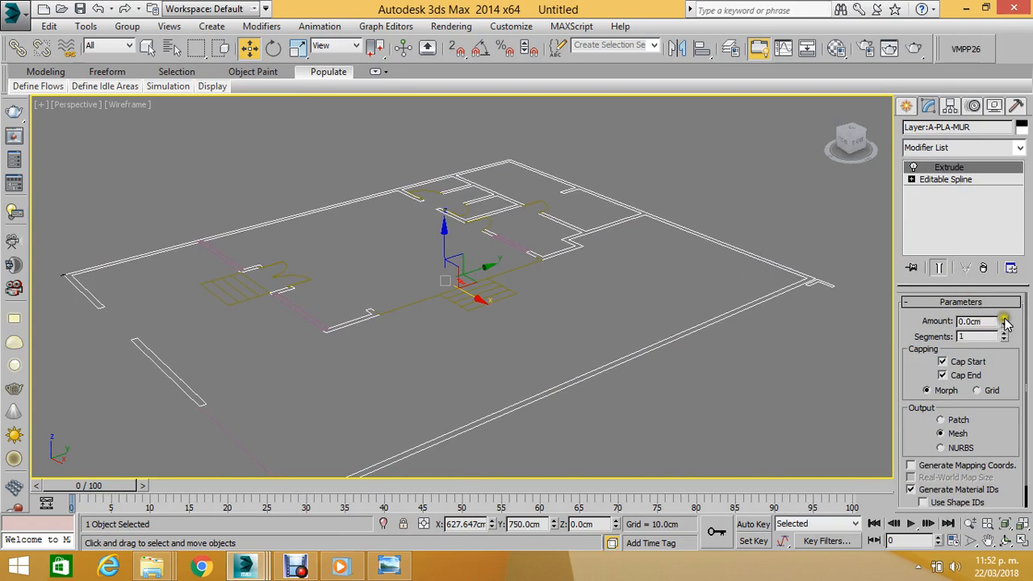
Set the wall extrusion amount to about 505.5 cm and display the Perspective view as Shaded.
drag(1005, 323, 886, 268)
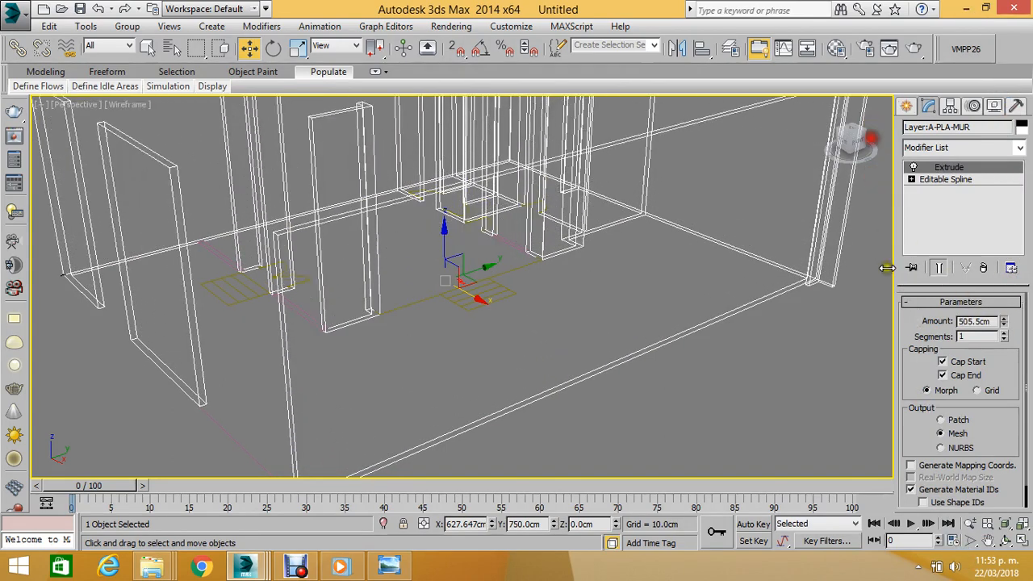
scroll(662, 293, down, 5)
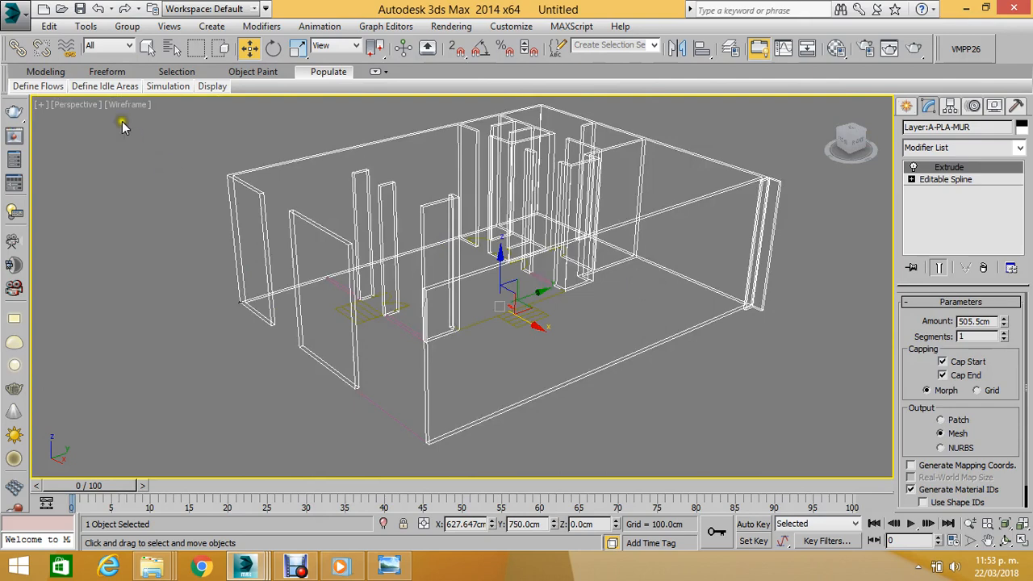
click(121, 105)
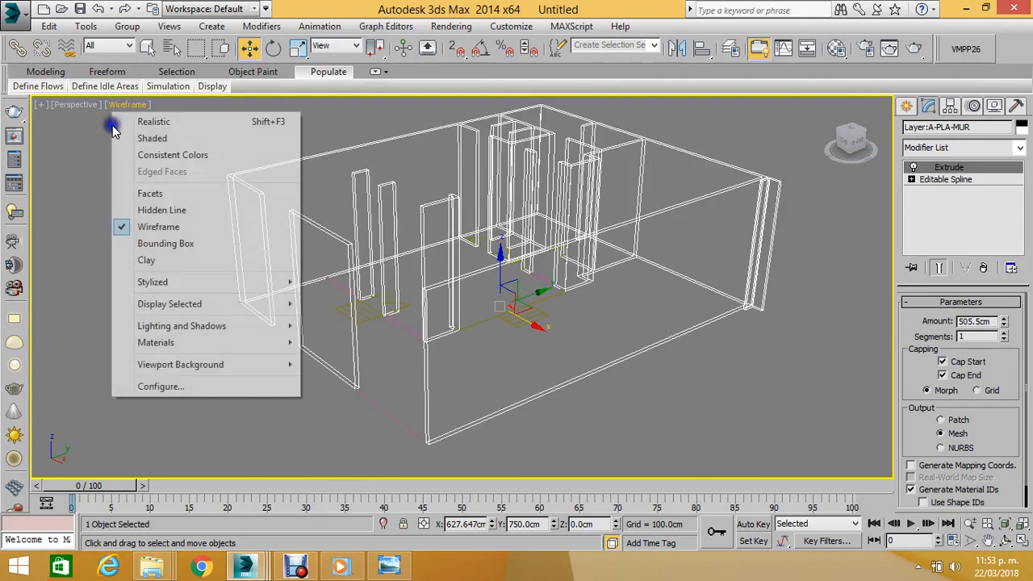
click(155, 139)
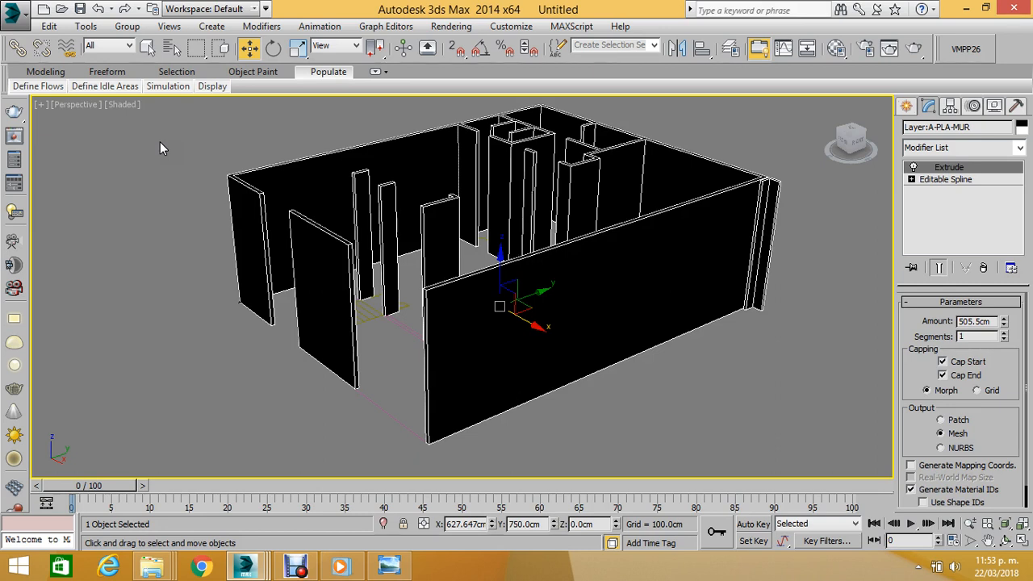
Remove the Extrude modifier from the wall outline and switch the viewport to the Top view.
click(983, 268)
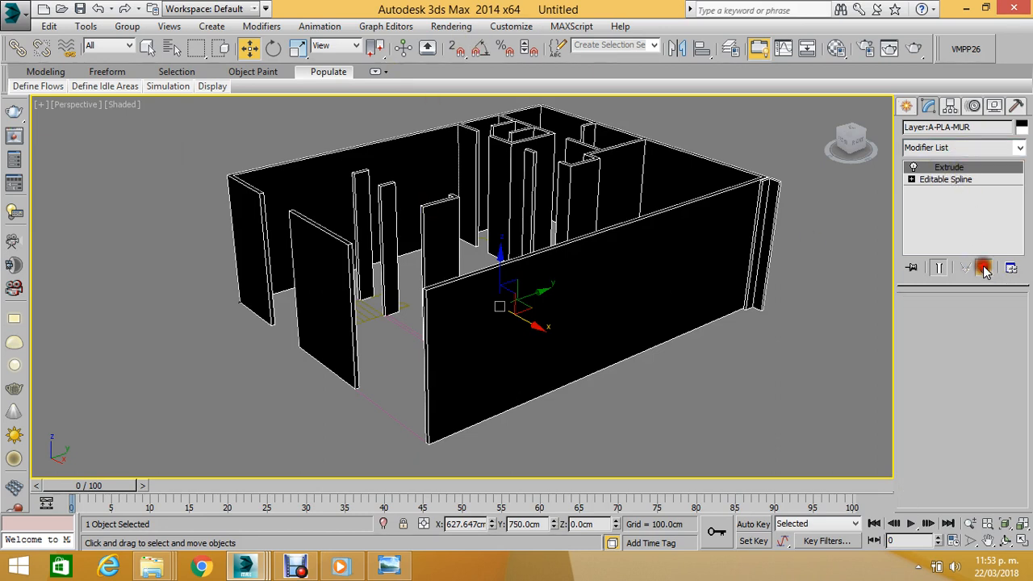
middle_drag(658, 278, 634, 328)
key(t)
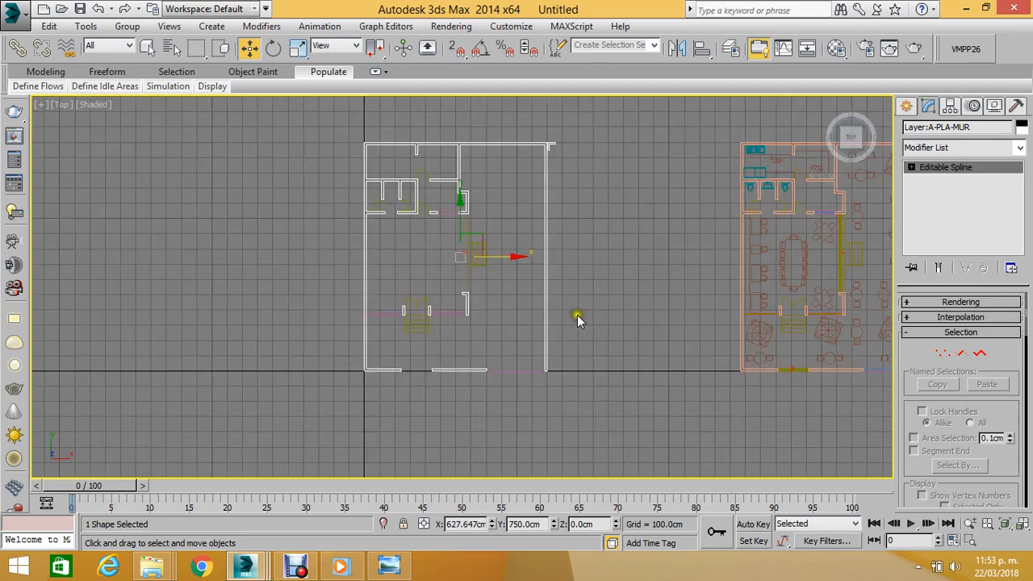
Examine the wall outlines around the front wall, stairs and interior partitions in the plan.
scroll(577, 315, up, 6)
middle_drag(426, 357, 445, 201)
scroll(396, 229, up, 2)
scroll(252, 250, down, 8)
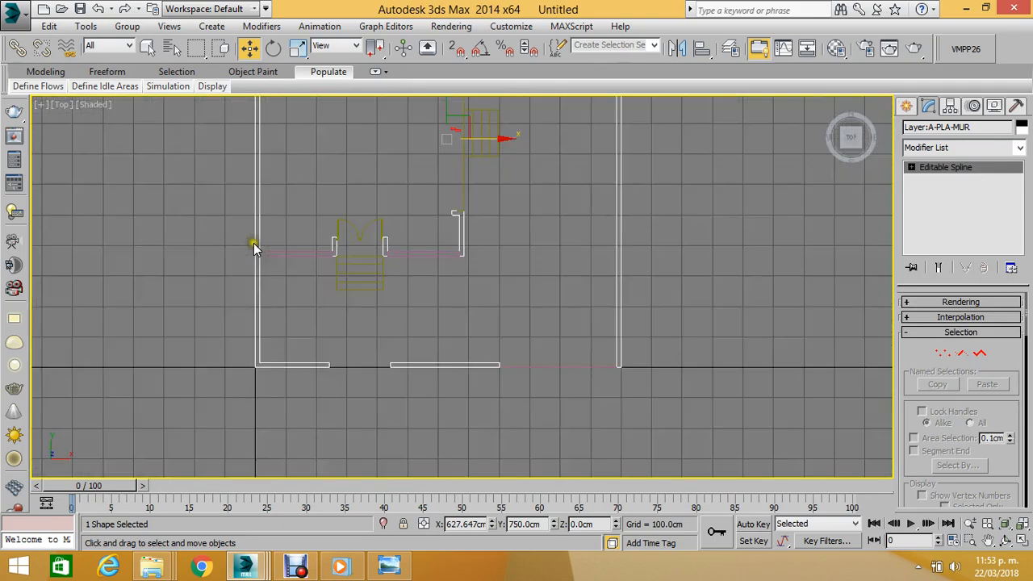
middle_drag(309, 187, 325, 269)
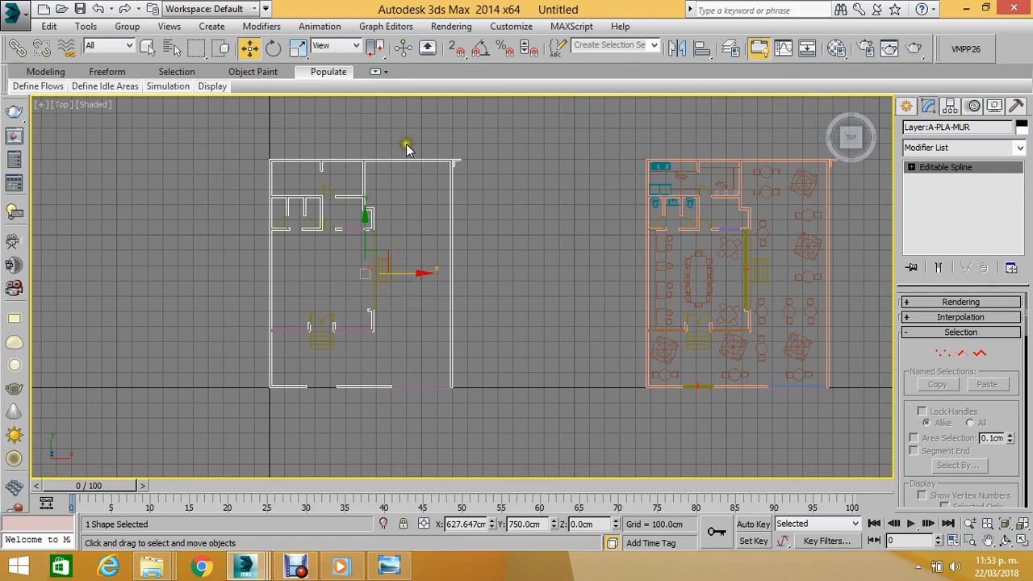
scroll(362, 353, up, 3)
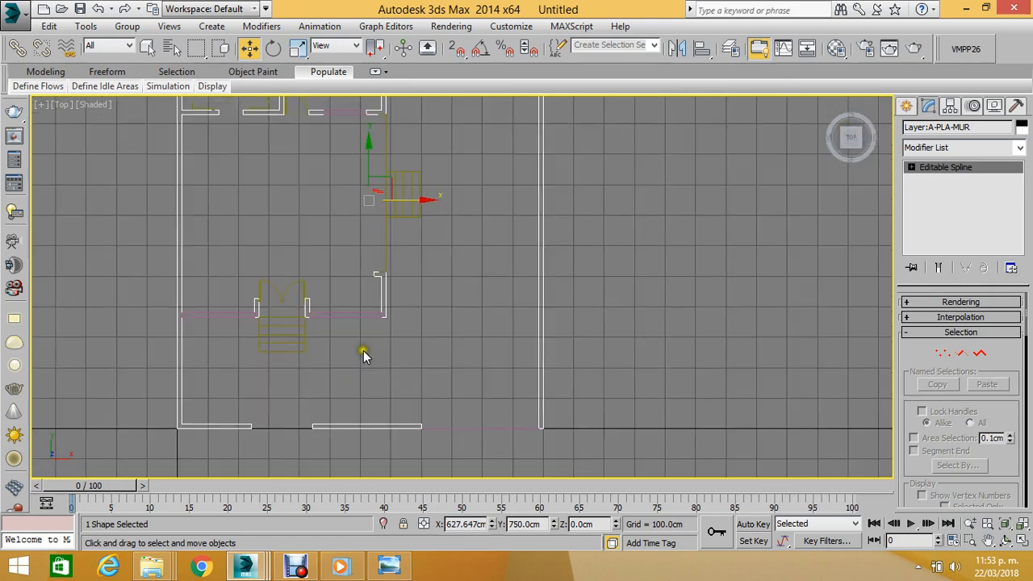
scroll(396, 304, down, 5)
scroll(419, 222, up, 2)
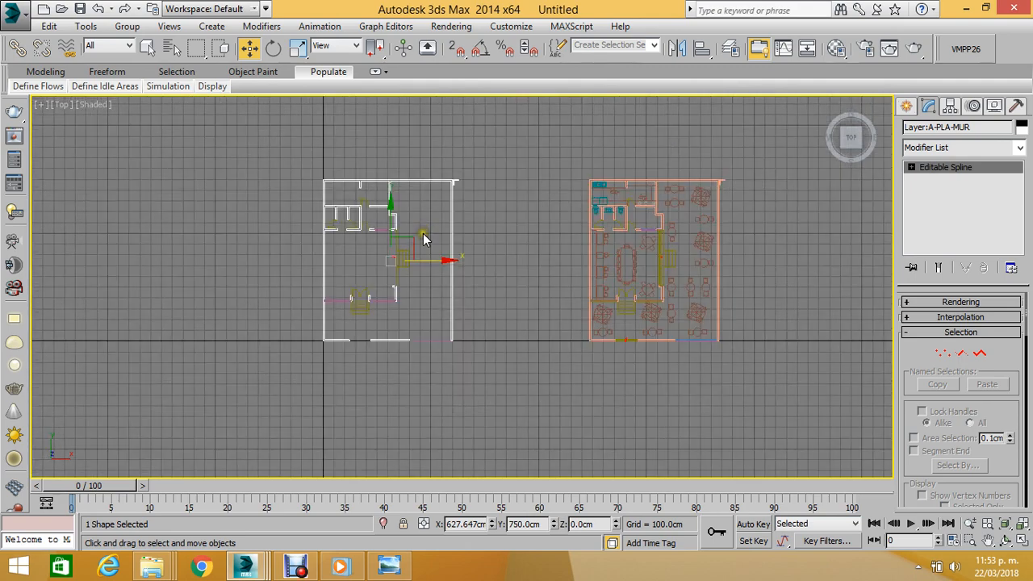
Make one independent copy of the wall outline about 1830 cm away from the original in negative X.
middle_drag(424, 233, 452, 253)
scroll(452, 194, up, 2)
middle_drag(441, 200, 484, 172)
scroll(543, 241, down, 2)
mouse_move(519, 274)
shift+mouse_down()
mouse_move(363, 262)
mouse_move(327, 274)
shift+mouse_up()
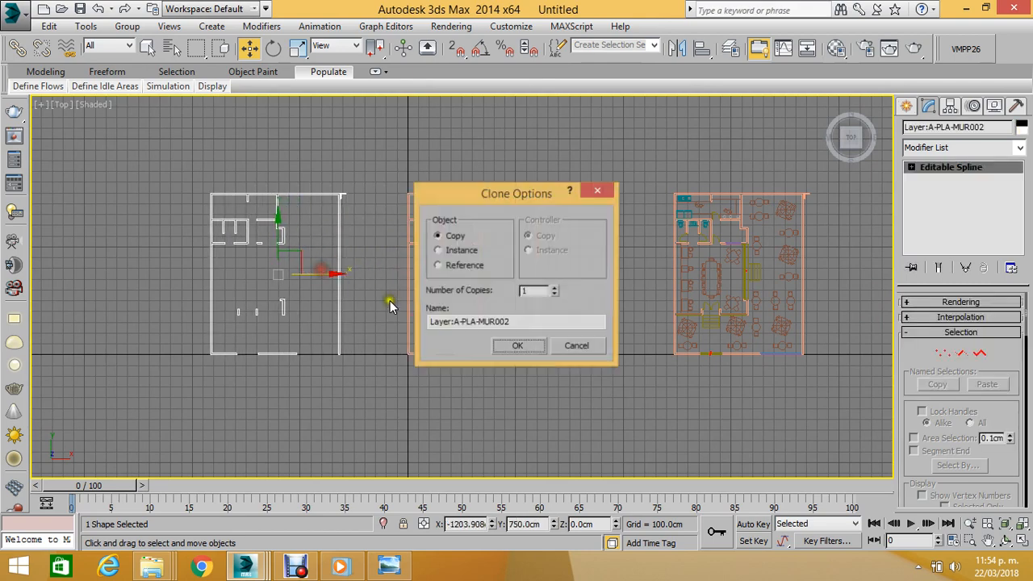
click(517, 345)
middle_drag(351, 274, 372, 284)
In the copied wall spline, delete the back wall's inner segment that meets the long interior partition from the left.
scroll(332, 210, up, 10)
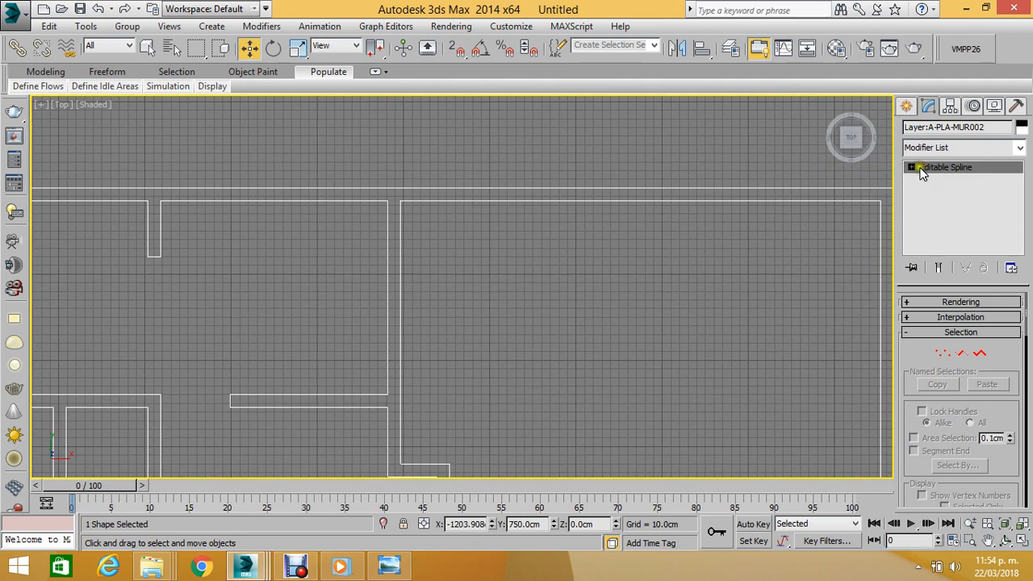
click(920, 169)
click(932, 191)
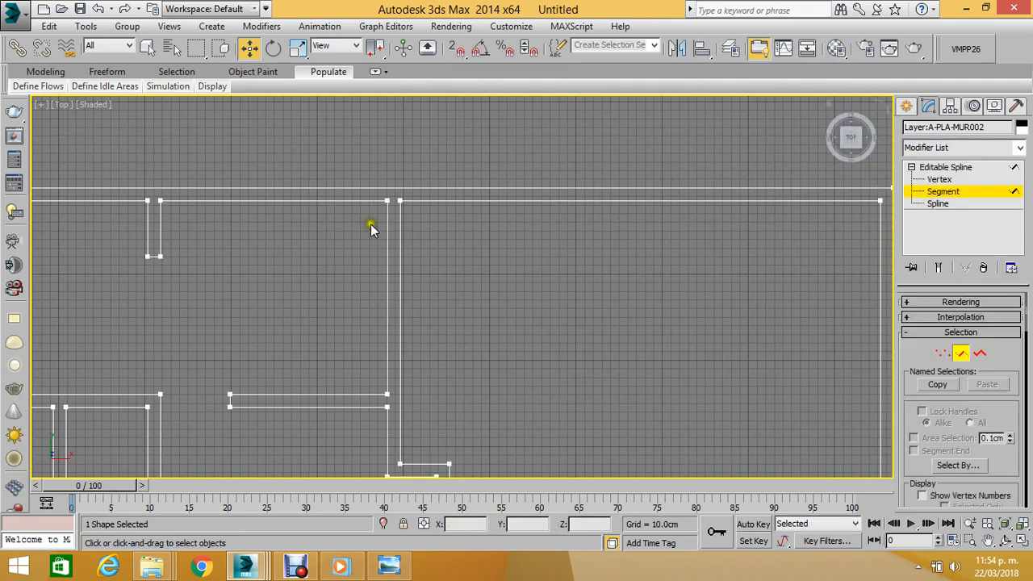
middle_drag(404, 205, 357, 207)
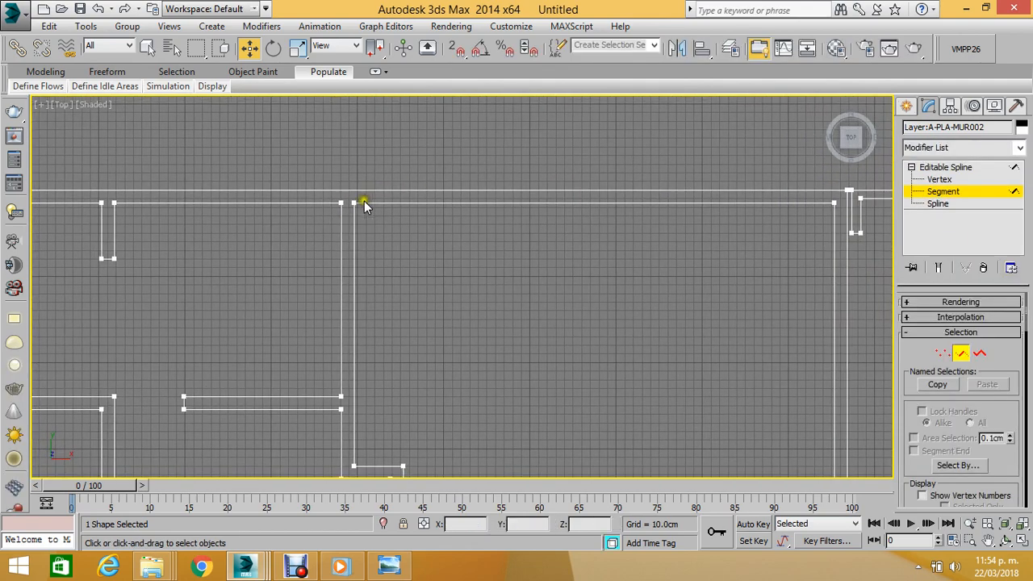
scroll(355, 205, down, 4)
scroll(353, 206, up, 6)
click(319, 205)
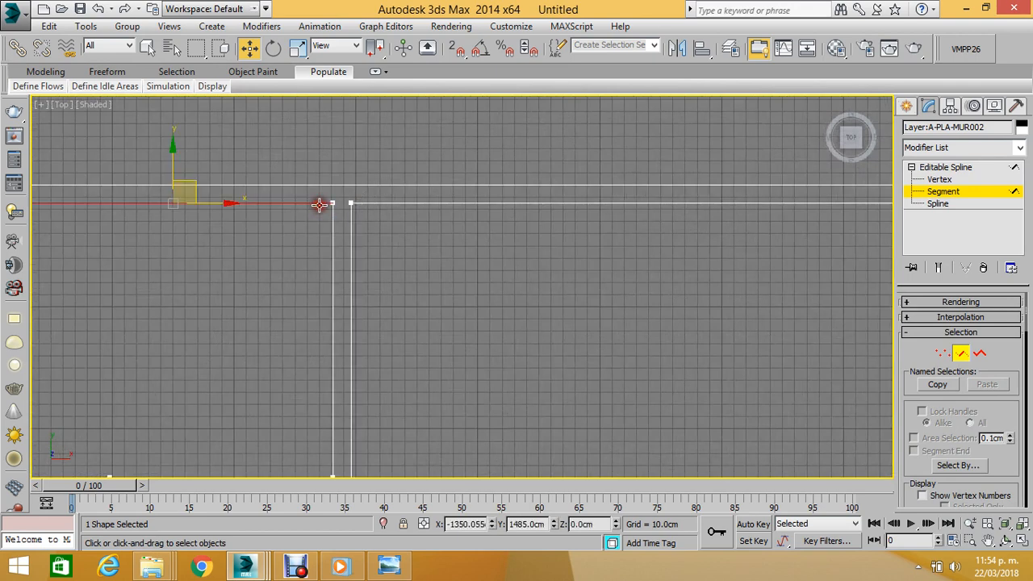
key(Delete)
Move the partition's loose upper-left vertex about 51 cm up in Y, past the back wall's outer line.
click(936, 179)
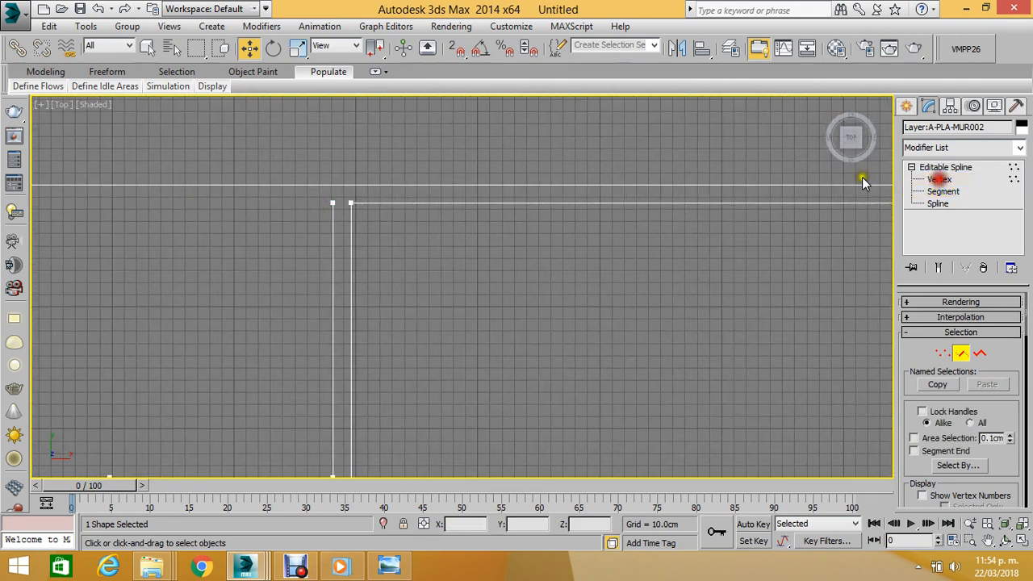
drag(305, 198, 339, 212)
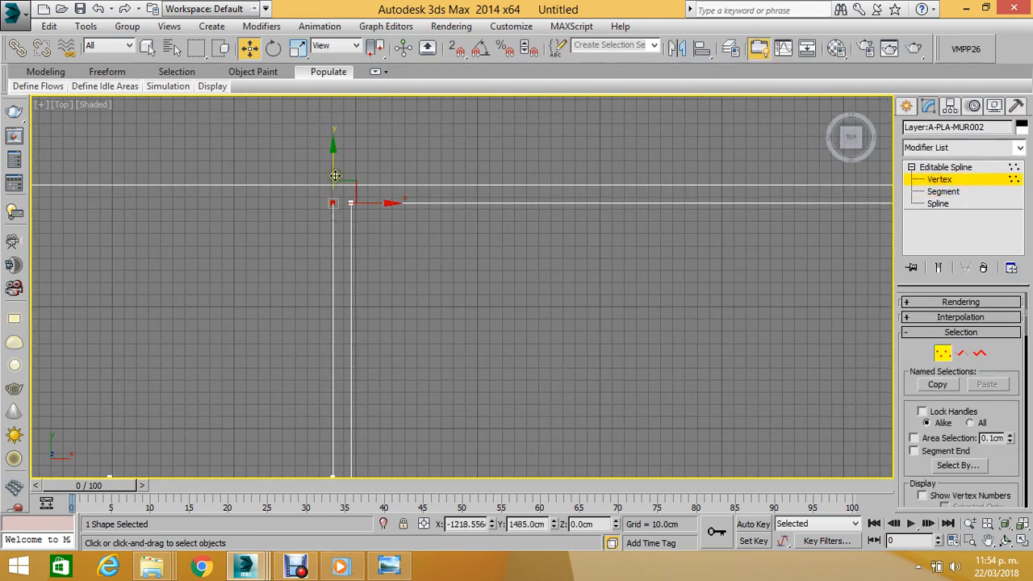
drag(329, 129, 332, 112)
middle_drag(371, 146, 376, 125)
scroll(377, 120, down, 8)
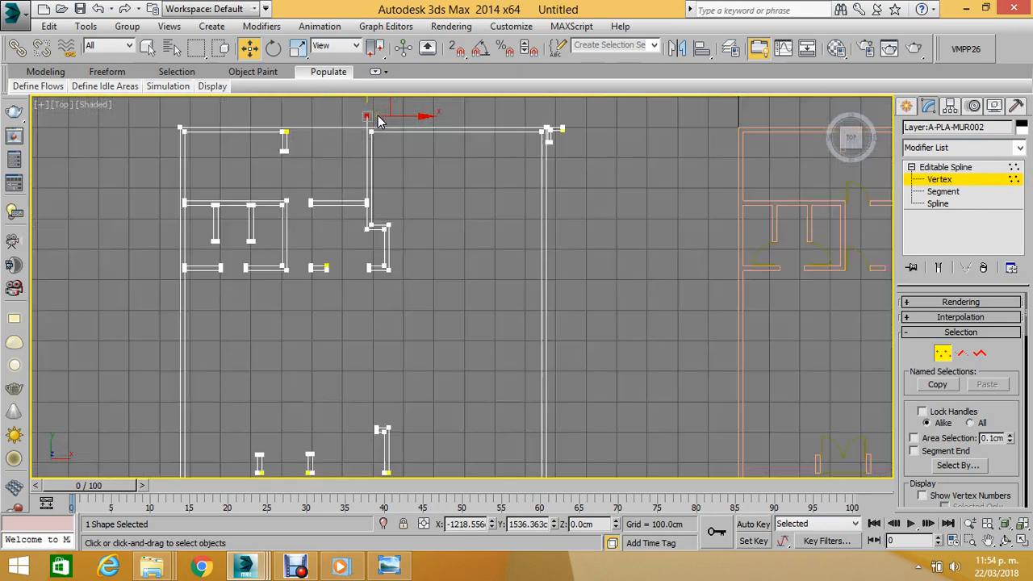
scroll(379, 116, up, 2)
scroll(378, 116, up, 2)
scroll(378, 115, down, 2)
scroll(379, 115, up, 5)
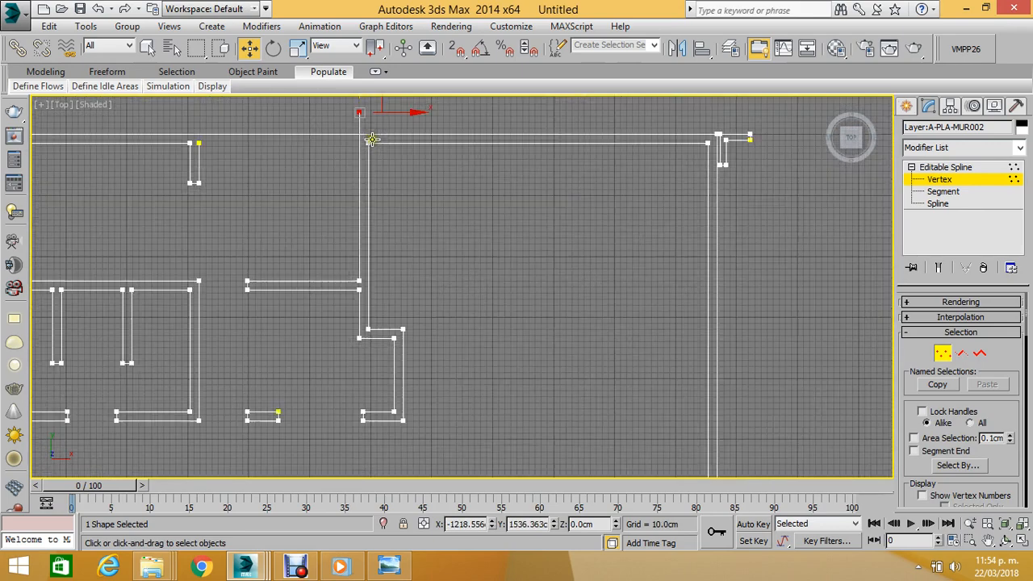
Delete the partition's right-hand segment and move the back wall's loose inner vertex about 33 cm left, across the partition's remaining line.
click(929, 192)
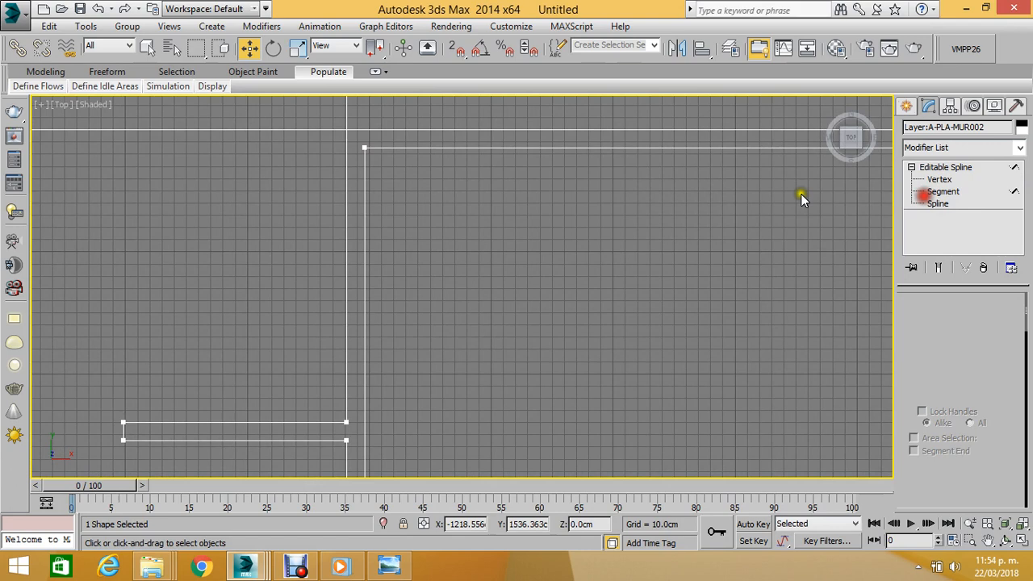
click(364, 182)
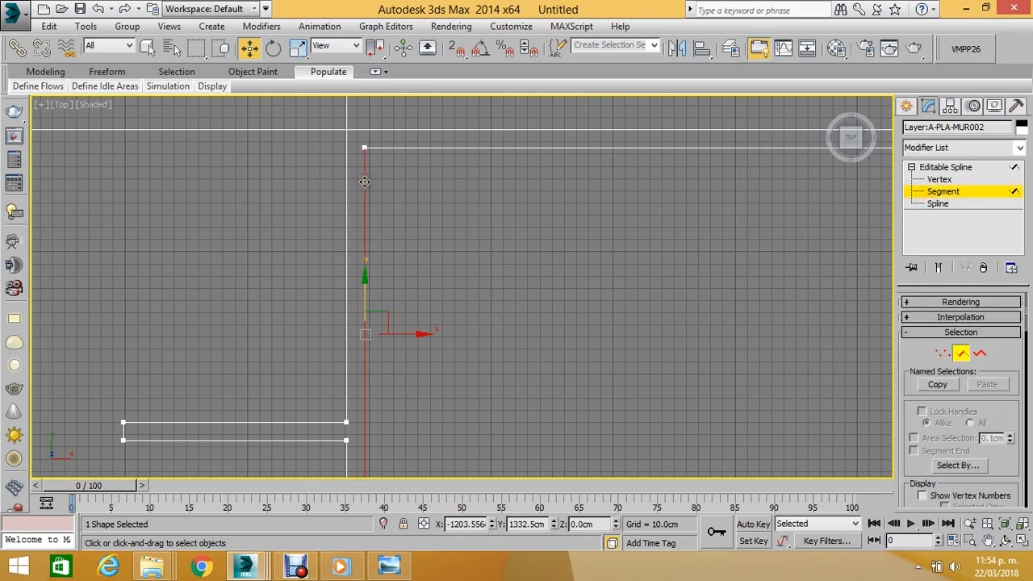
key(Delete)
click(939, 179)
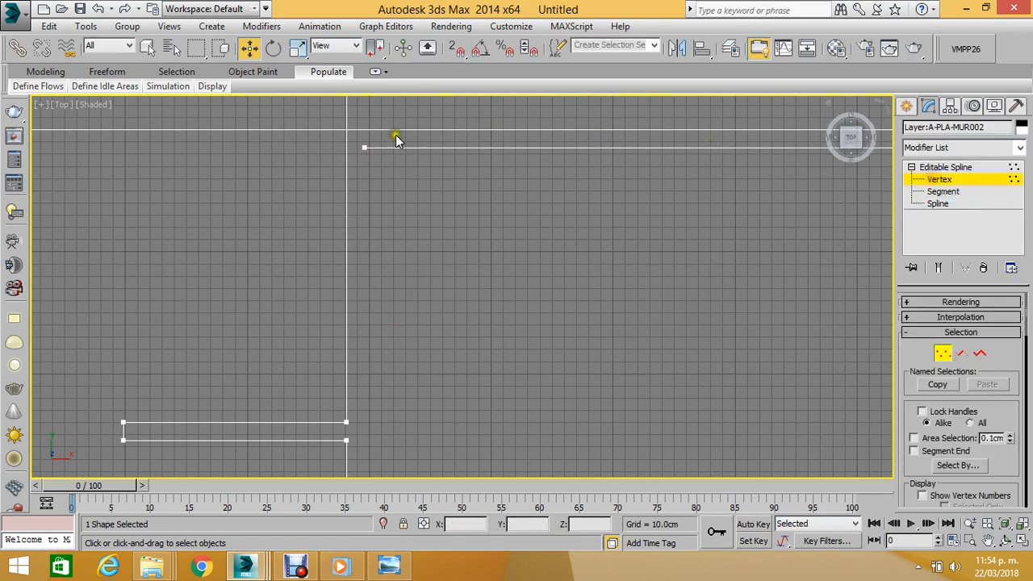
mouse_move(356, 134)
mouse_down()
mouse_move(380, 167)
mouse_move(349, 149)
mouse_up()
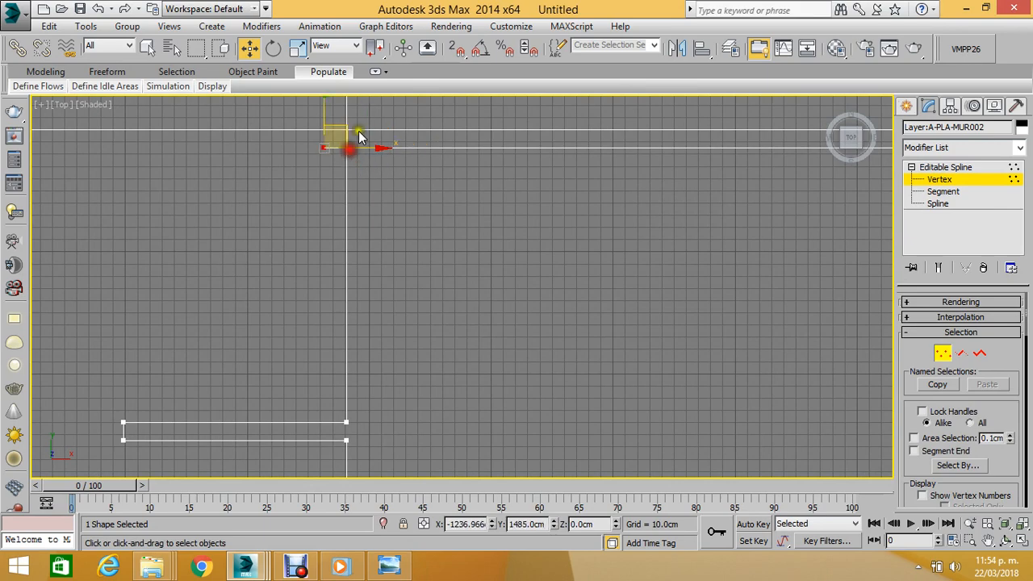
scroll(359, 137, down, 5)
scroll(371, 184, up, 2)
Delete the left side segment of the left-hand rectangular wall stub beside the entrance stairs opening.
middle_drag(358, 196, 429, 121)
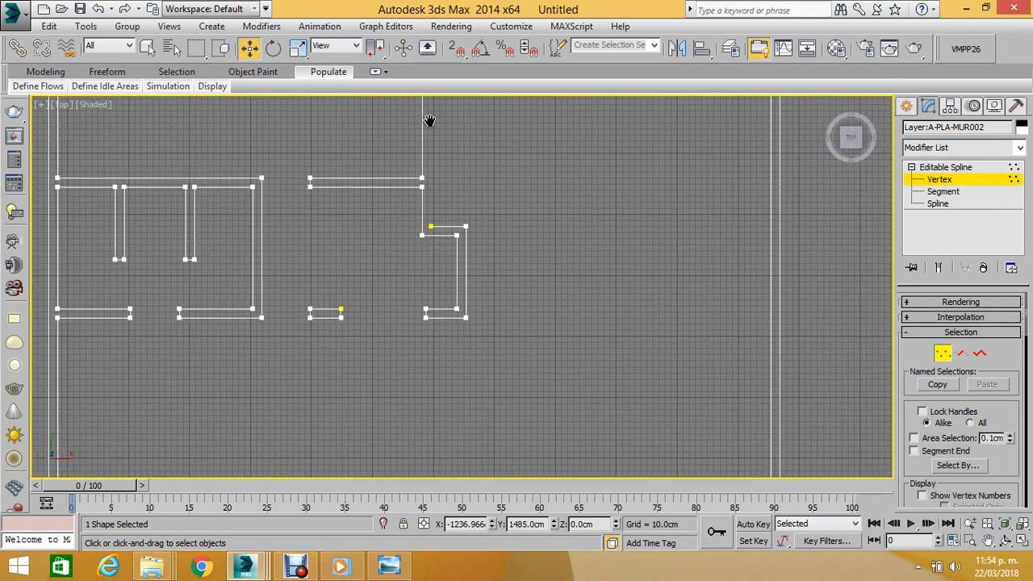
scroll(428, 150, down, 5)
middle_drag(410, 182, 441, 149)
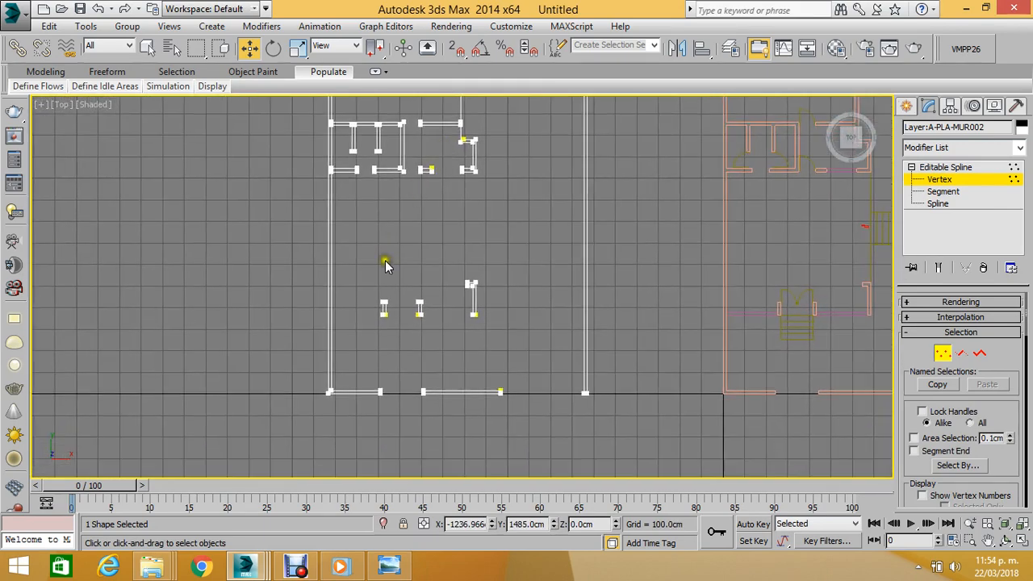
scroll(381, 291, up, 5)
click(939, 179)
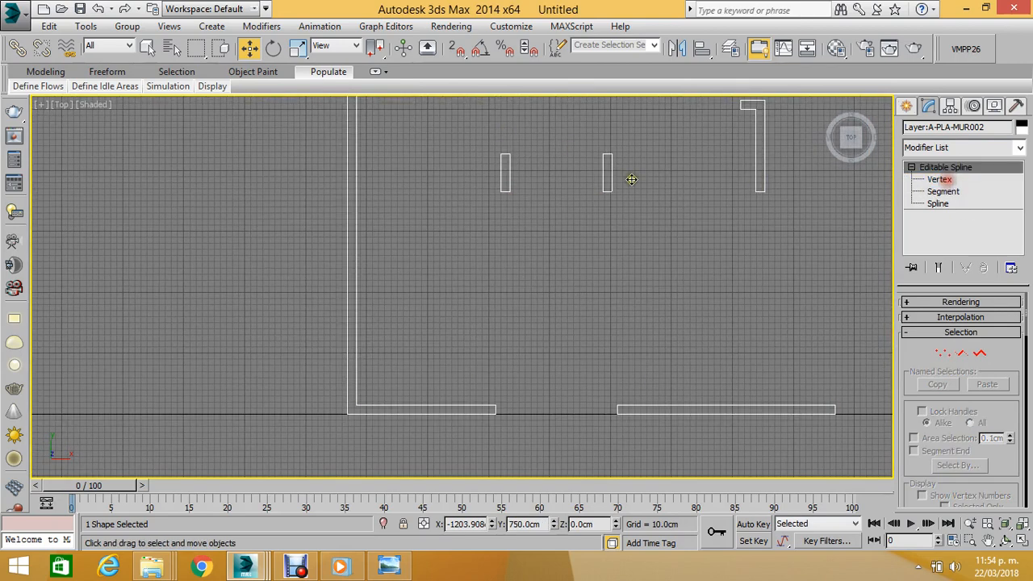
scroll(502, 175, up, 3)
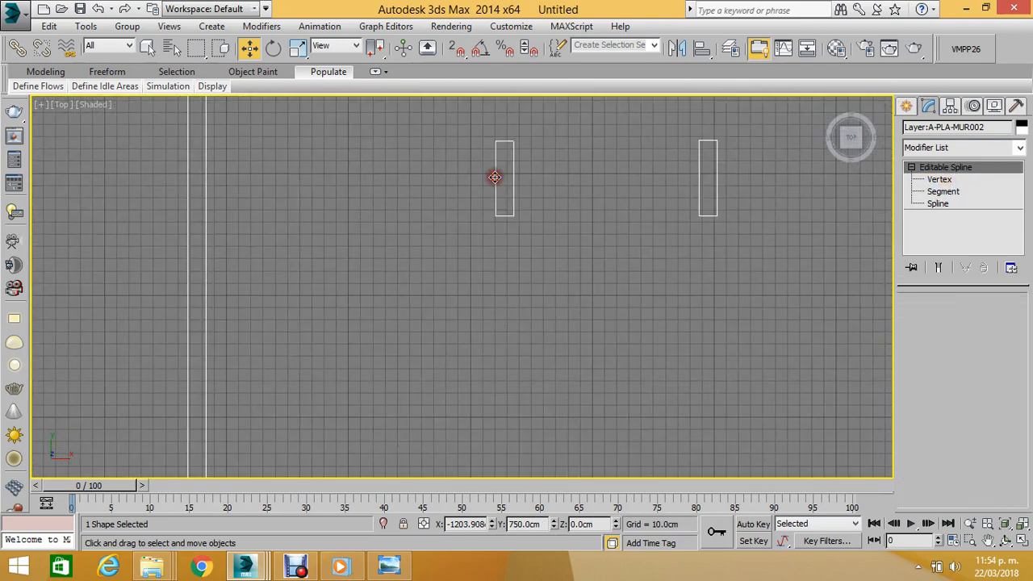
click(944, 191)
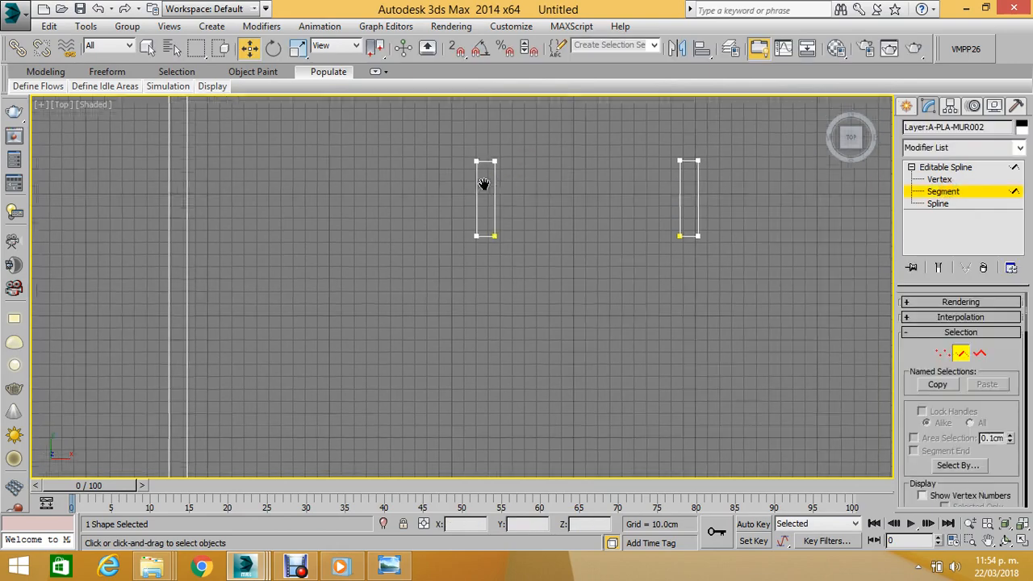
scroll(484, 185, down, 4)
scroll(460, 214, up, 4)
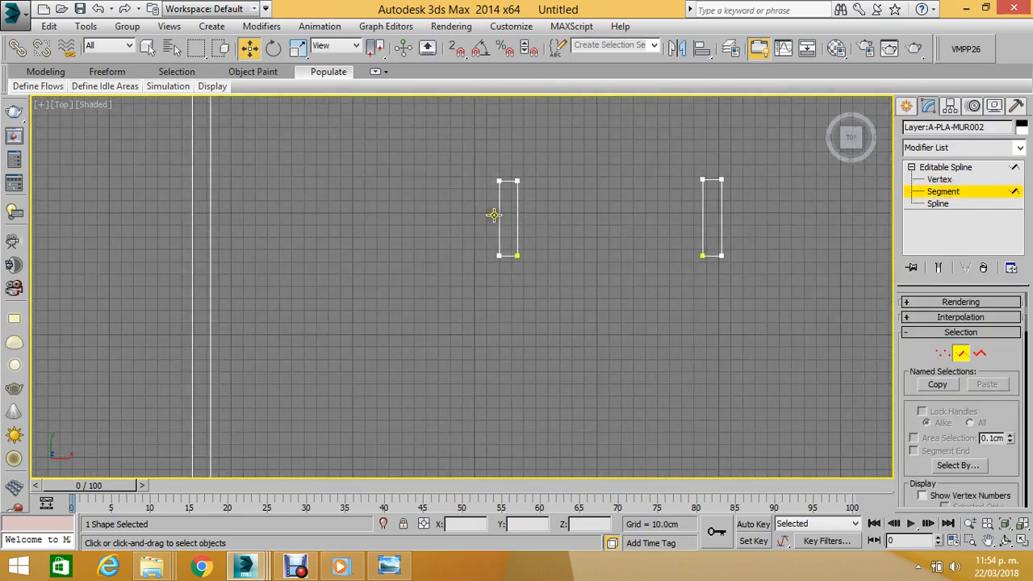
click(497, 216)
click(494, 217)
Move the open stub's lower-left vertex horizontally past the left exterior wall, to about X -1870 cm.
click(939, 179)
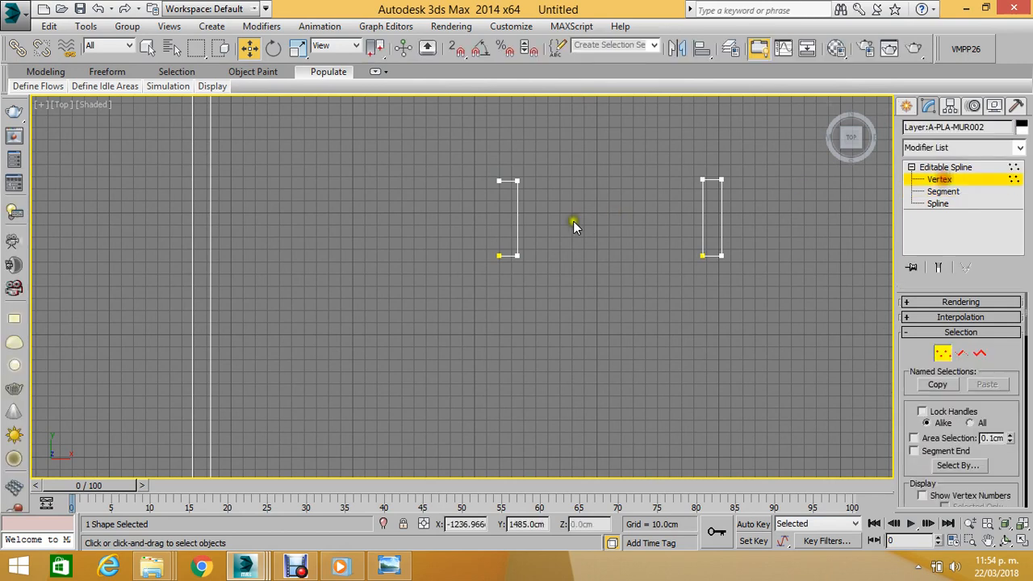
click(498, 255)
drag(499, 255, 164, 249)
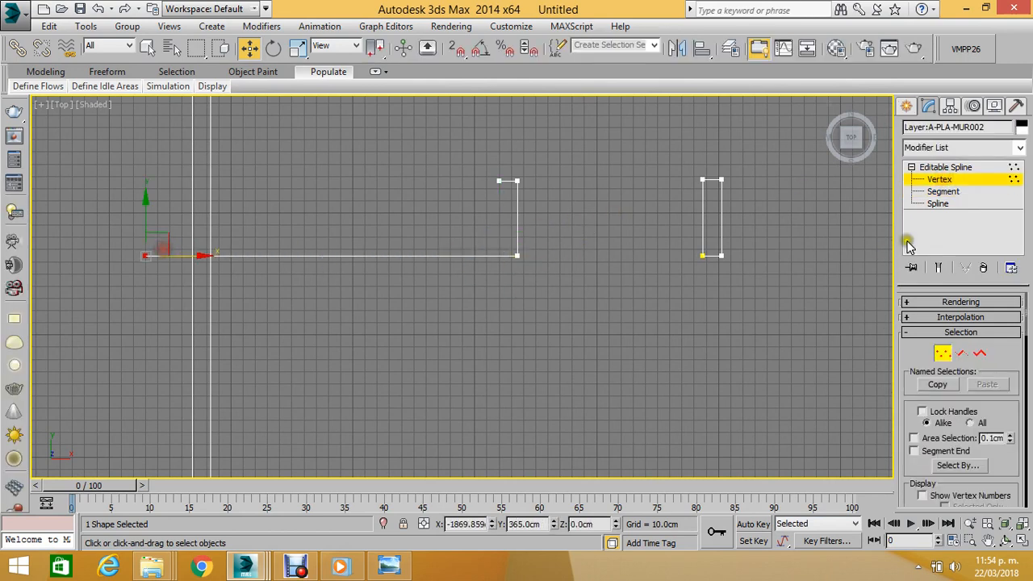
Delete the left stub's top and right segments, plus the segments of the second stub and the neighbouring L-shaped wall.
click(943, 191)
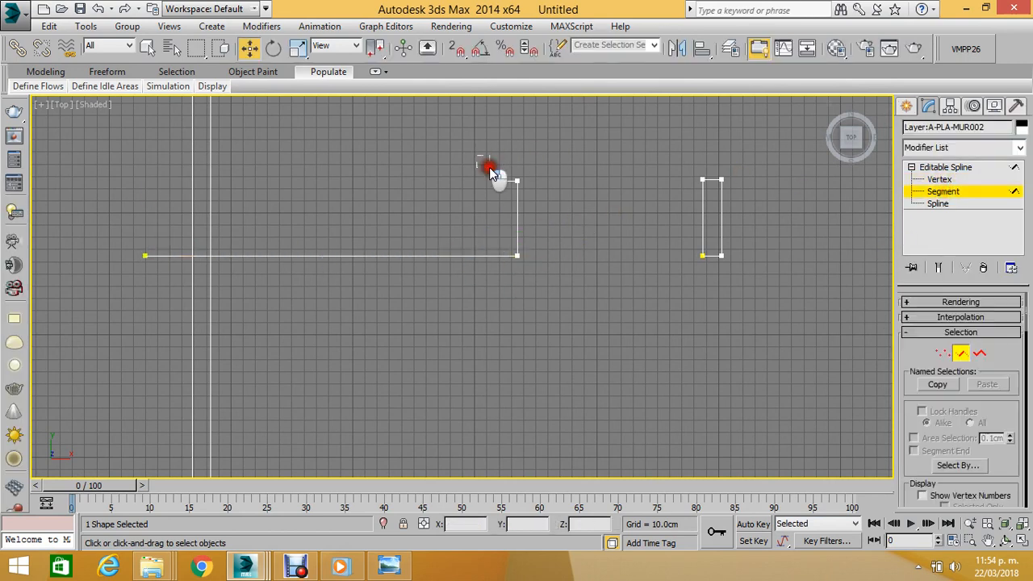
drag(489, 167, 537, 229)
key(Delete)
scroll(535, 230, down, 8)
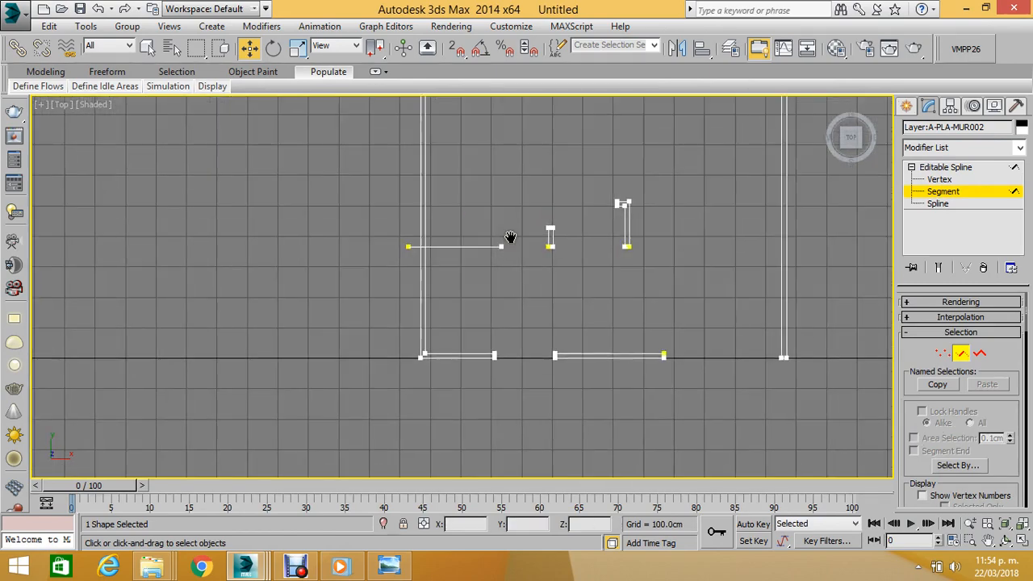
drag(459, 230, 621, 355)
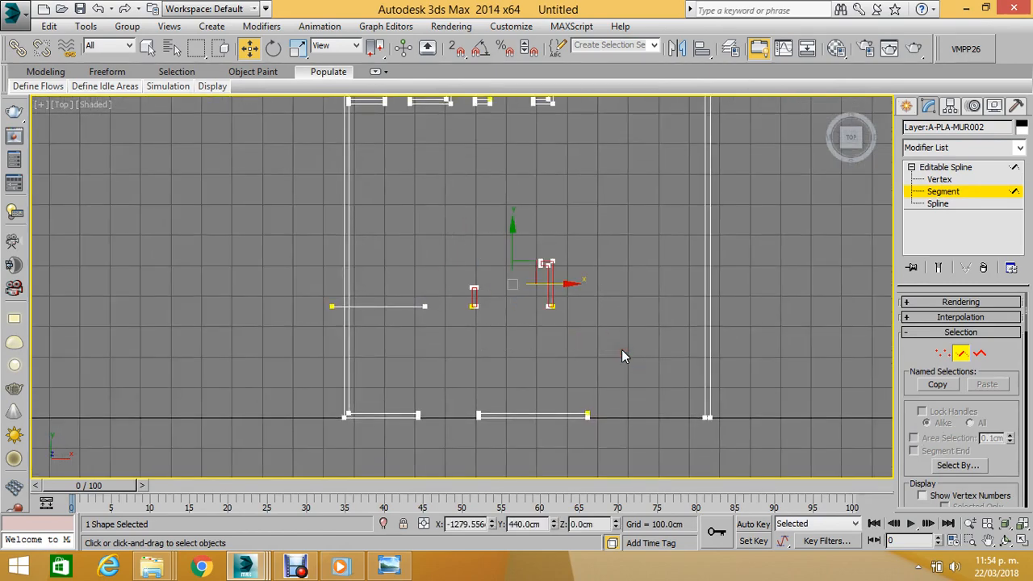
key(Delete)
scroll(549, 339, up, 8)
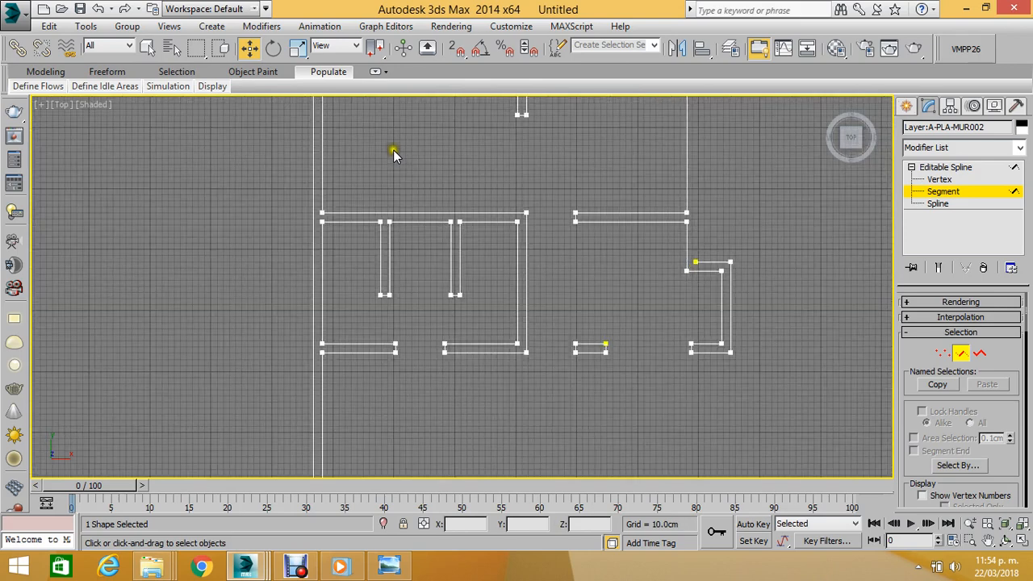
Delete the segments of the restroom's upper wall and the two short partitions hanging from it.
drag(353, 175, 462, 304)
scroll(420, 174, down, 4)
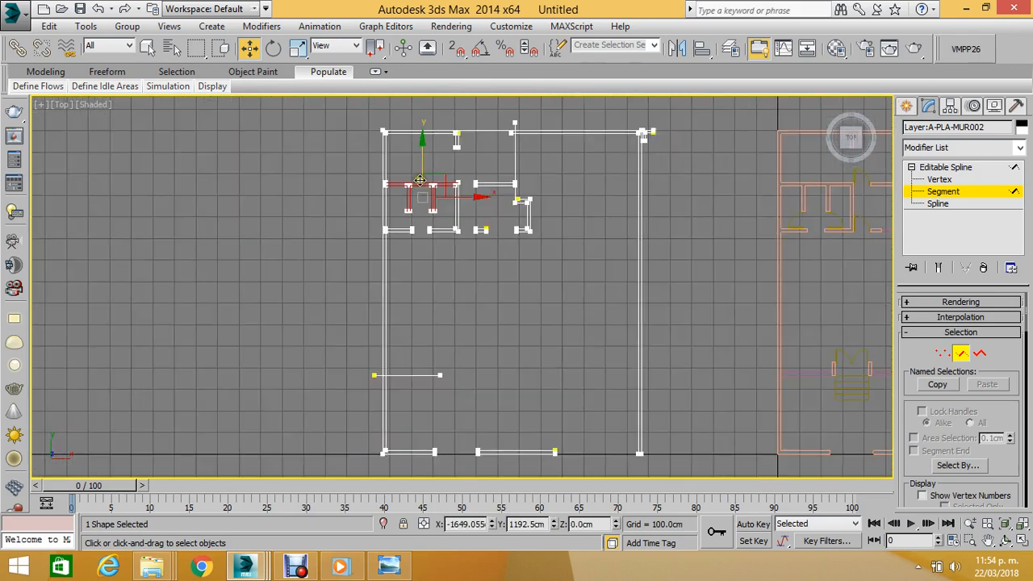
scroll(419, 244, up, 4)
key(Delete)
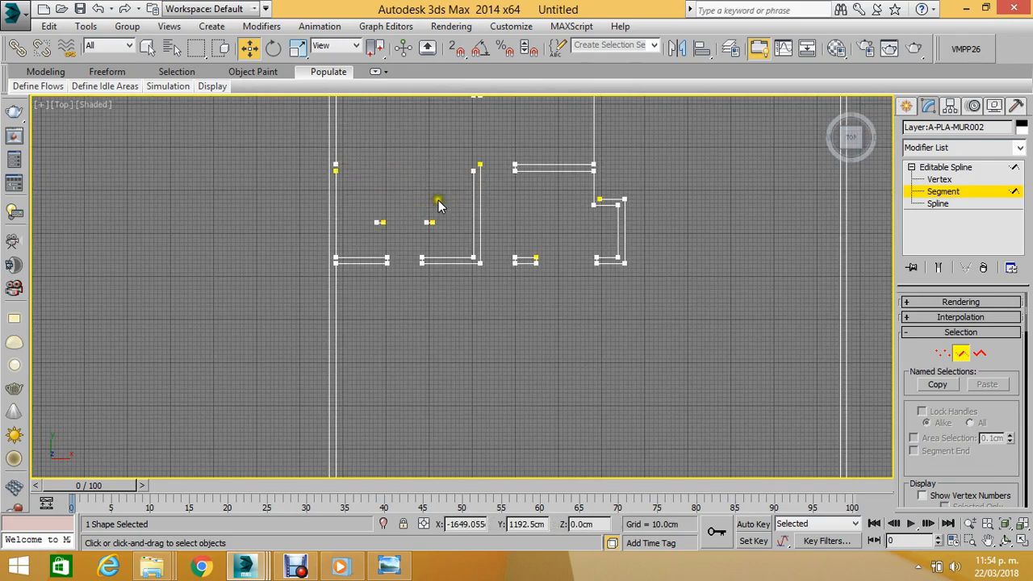
drag(676, 151, 374, 296)
key(Delete)
scroll(379, 278, down, 3)
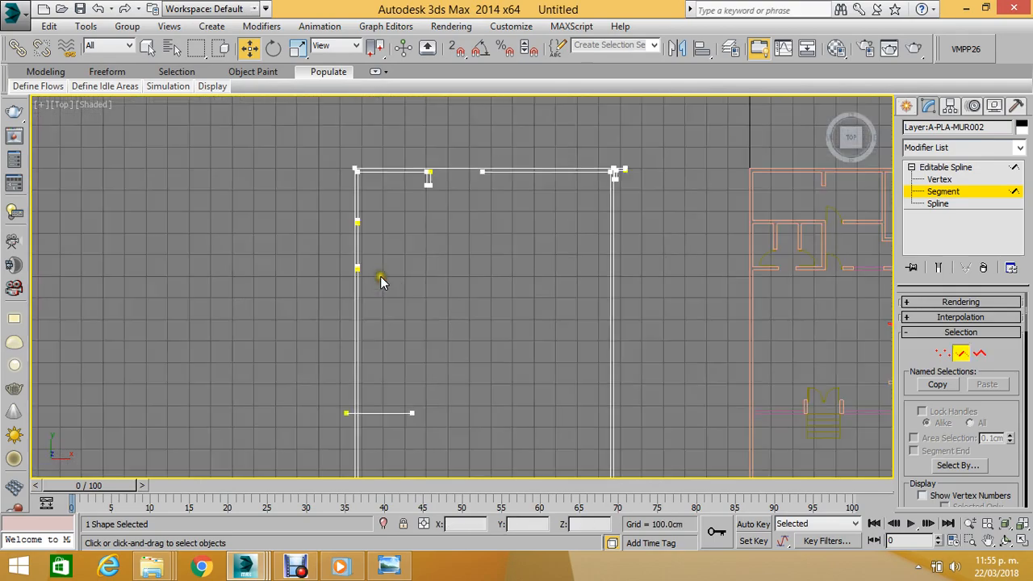
scroll(424, 234, up, 2)
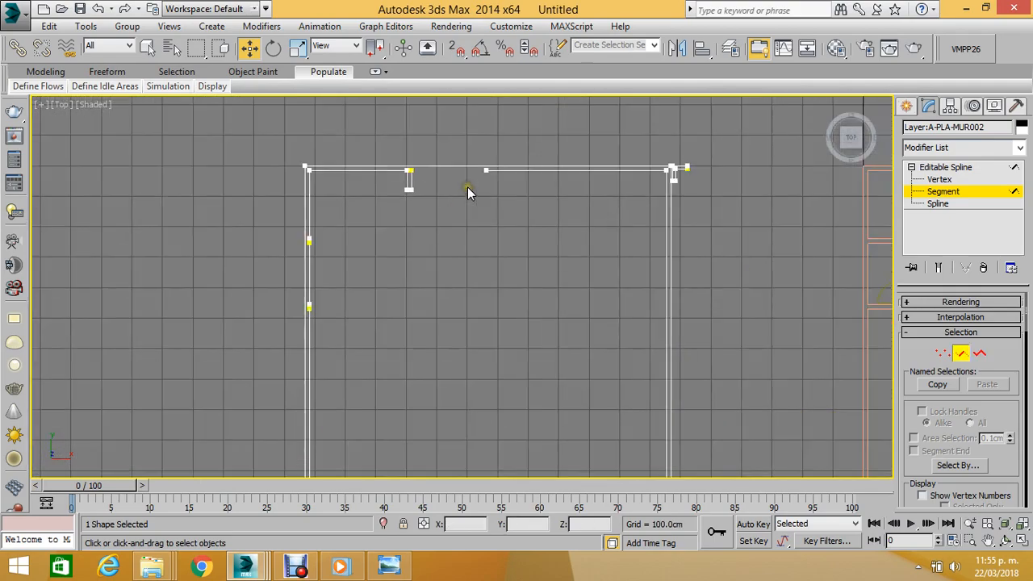
key(ctrl+z)
scroll(522, 149, up, 3)
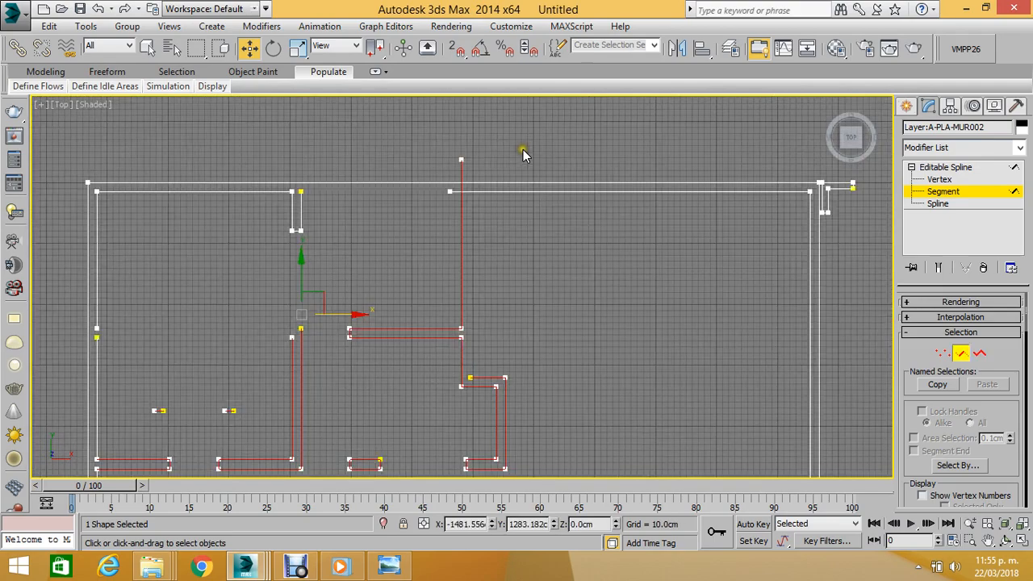
Delete the remaining restroom wall segments and the neighbouring L-shaped wall, keeping the long partition line that crosses the back wall.
click(482, 225)
middle_drag(457, 259, 477, 121)
drag(185, 161, 416, 379)
key(Delete)
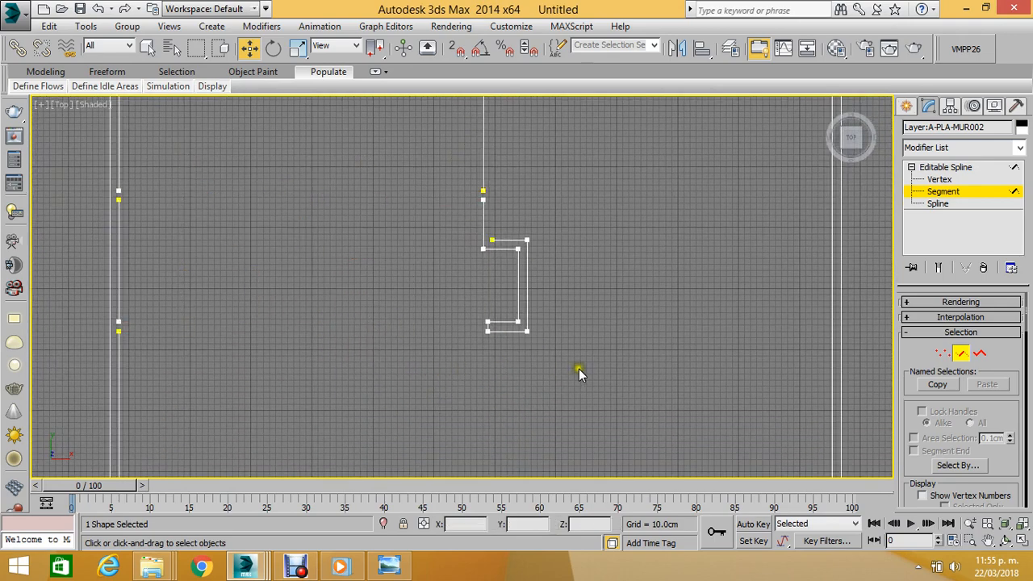
drag(578, 372, 435, 218)
key(Delete)
scroll(437, 222, down, 5)
scroll(460, 190, up, 5)
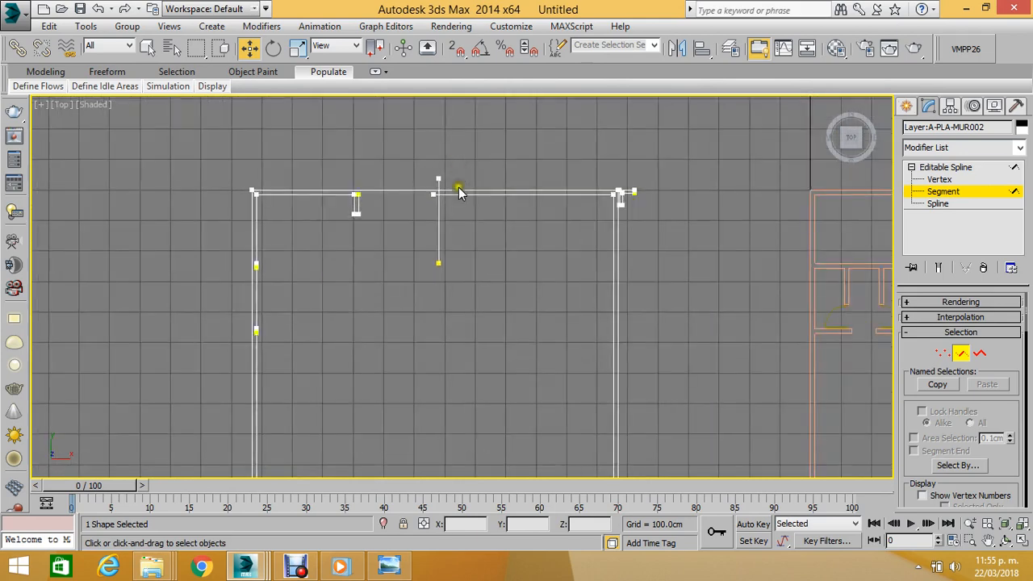
Trim the back wall's outer line to the left of the crossing partition line, and trim away the leftover partition line.
scroll(907, 425, down, 10)
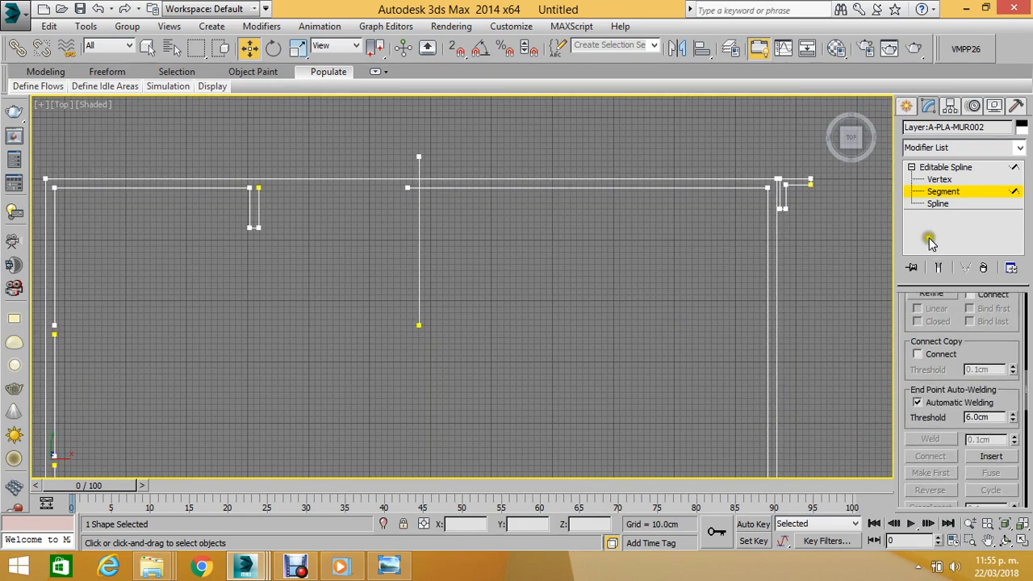
click(936, 204)
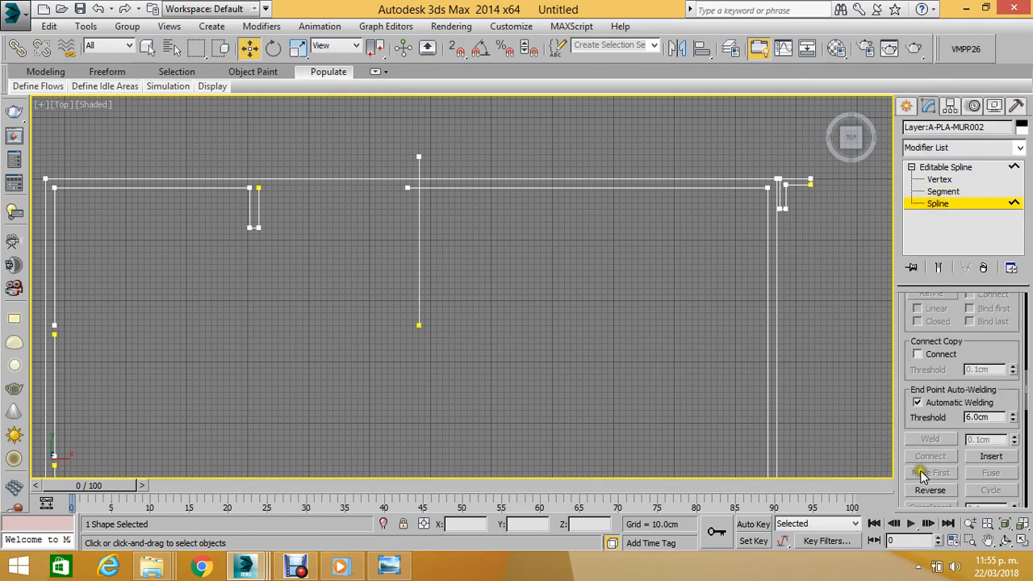
drag(900, 463, 906, 315)
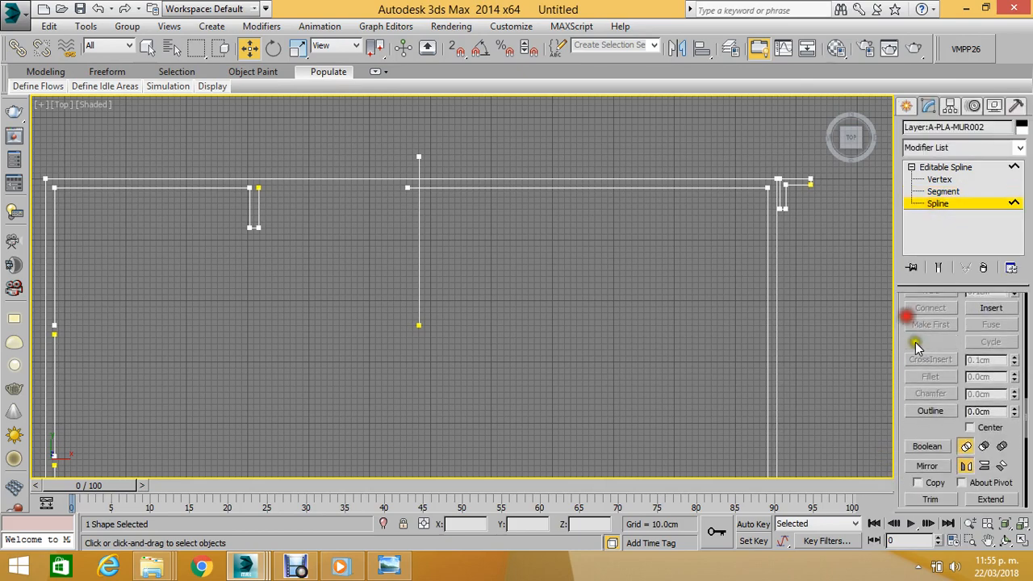
click(928, 500)
middle_drag(440, 199, 485, 182)
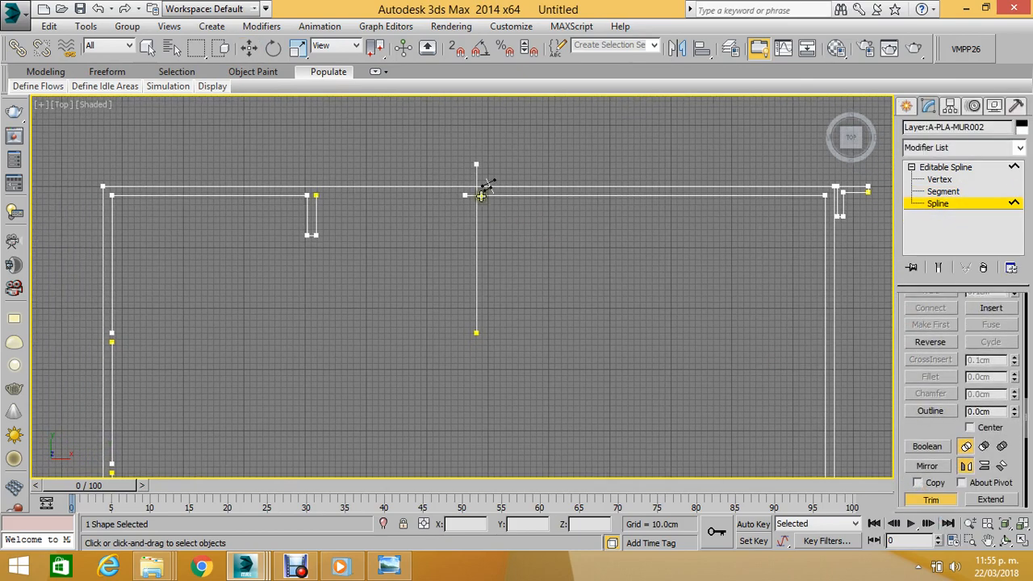
scroll(472, 189, up, 3)
click(469, 176)
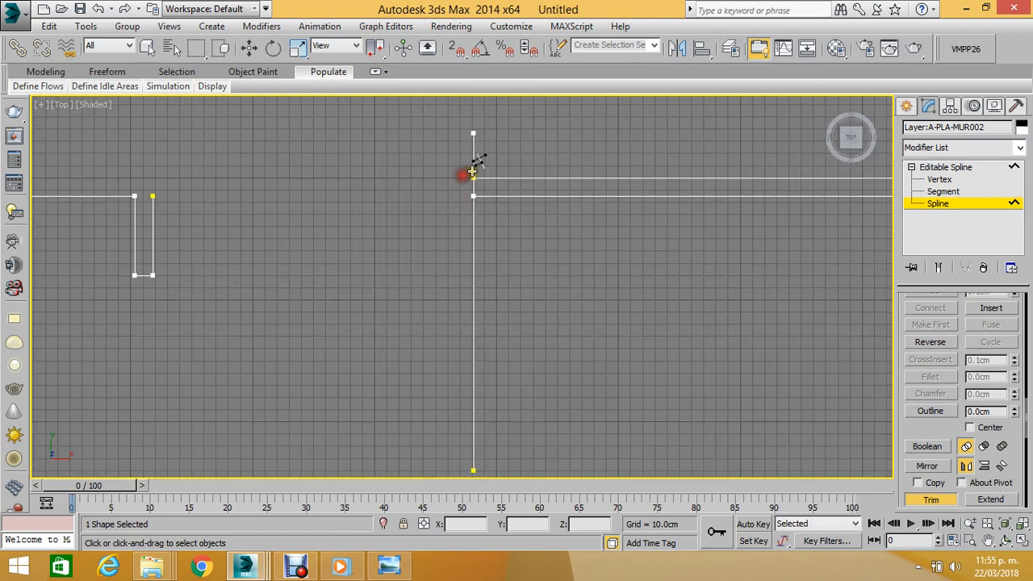
scroll(462, 213, down, 4)
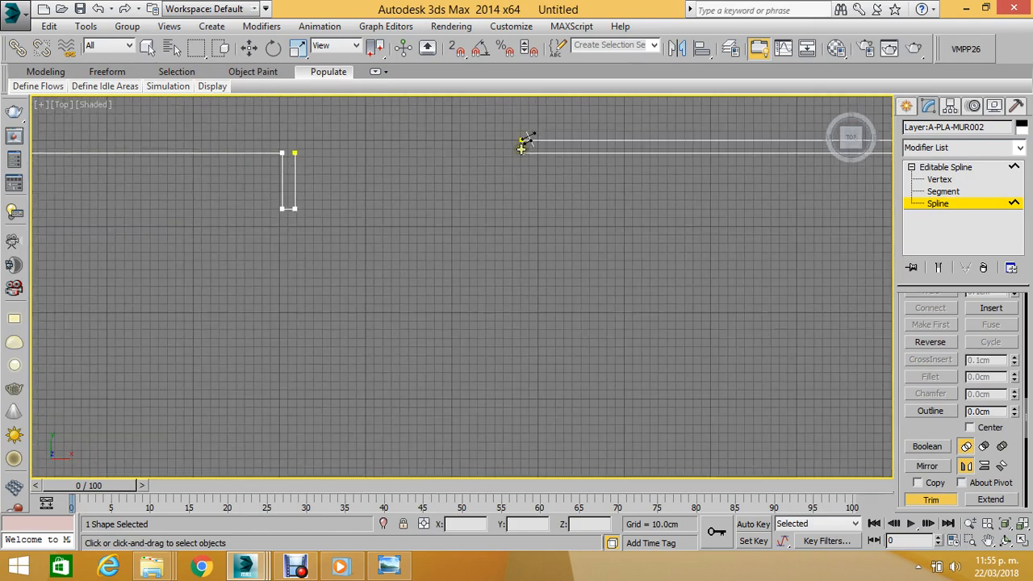
Trim the left exterior wall's lines above the horizontal crossing line, along with the crossing line's overhangs on both sides.
scroll(407, 381, up, 4)
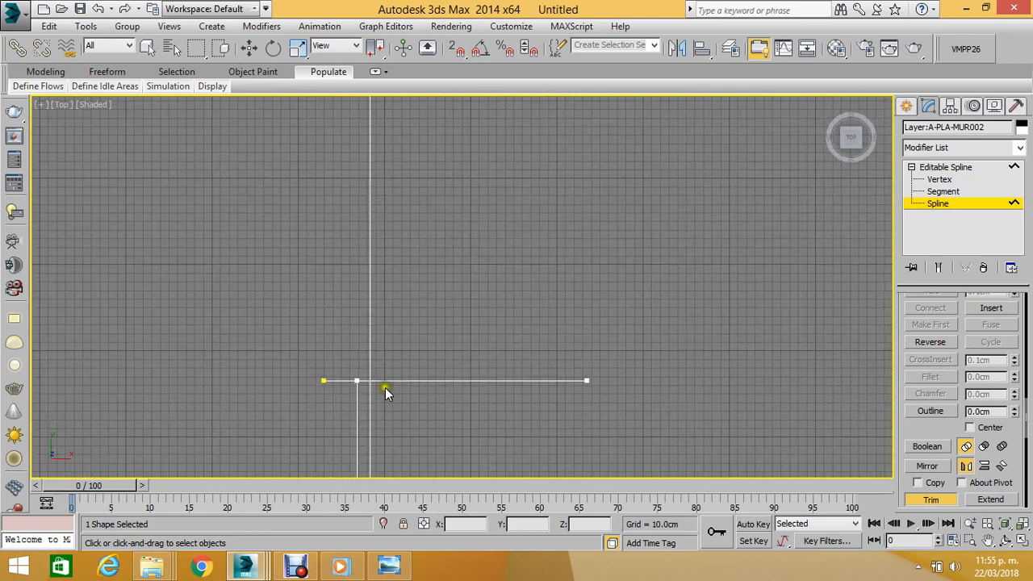
click(386, 379)
click(370, 367)
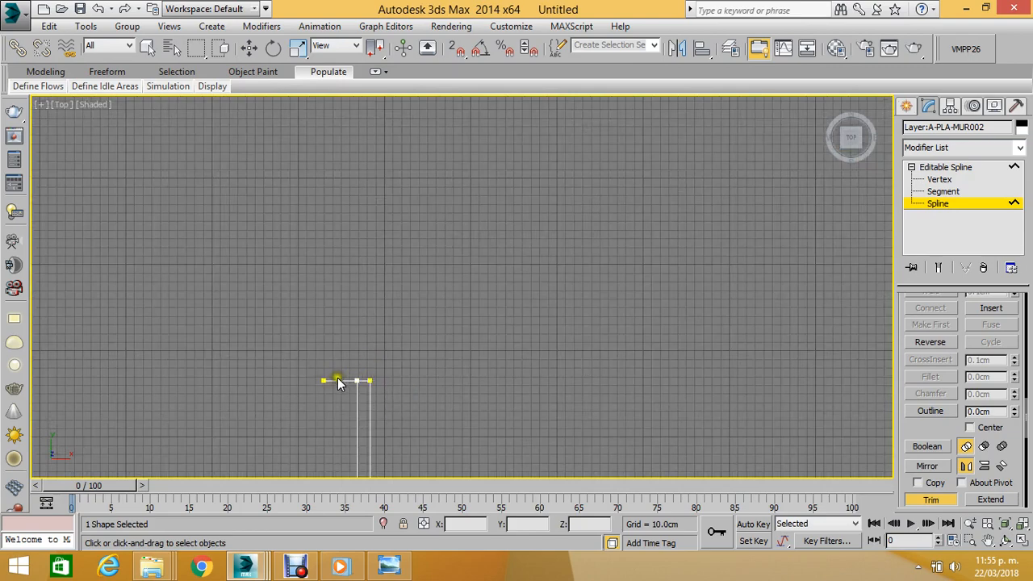
scroll(347, 367, down, 4)
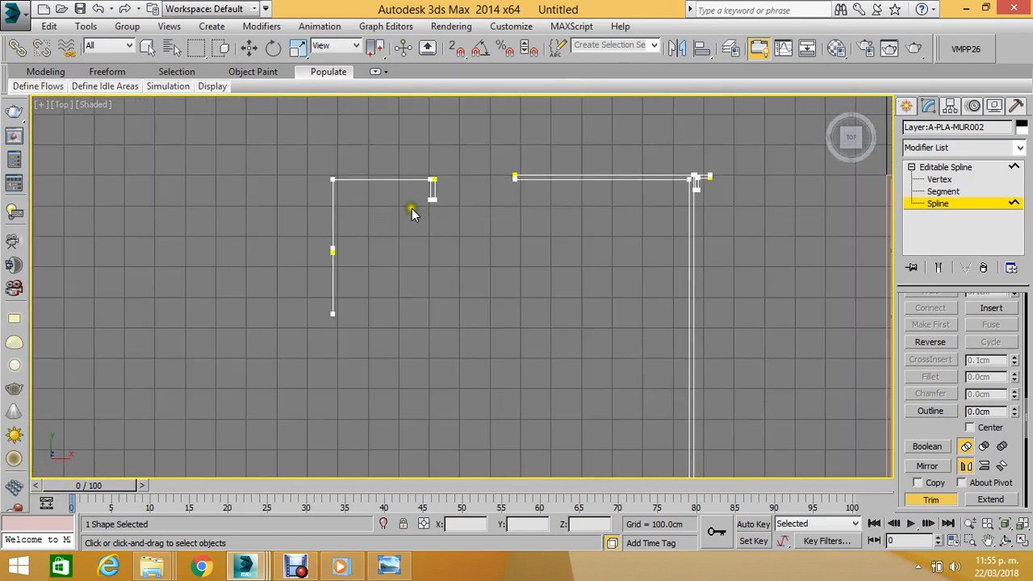
Delete the leftover segments of the upper-left inner wall corner and its short stub.
click(940, 192)
drag(272, 146, 434, 345)
key(Delete)
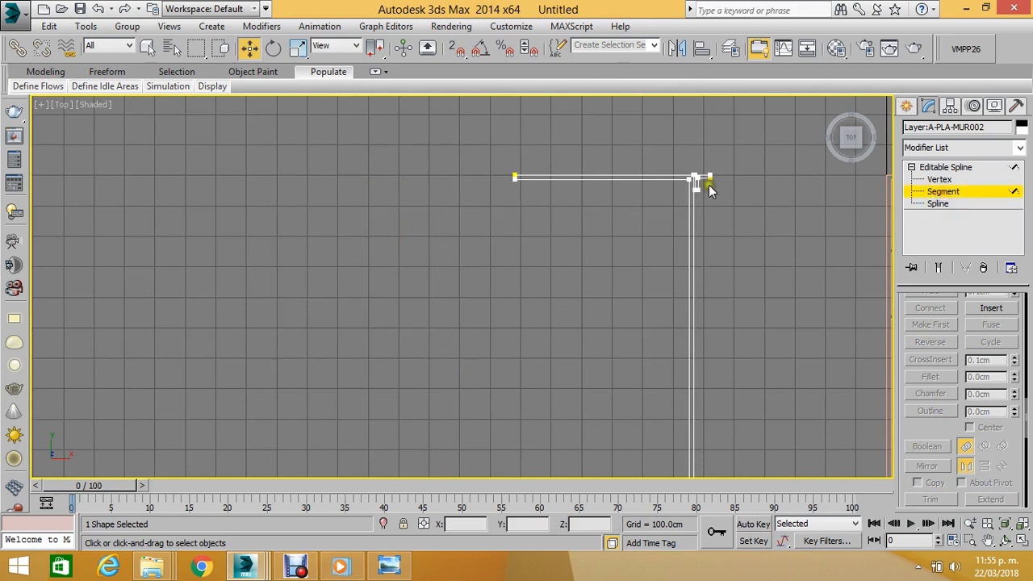
Delete the small separate L-shaped outline beside the upper-right exterior wall corner.
scroll(695, 180, up, 4)
scroll(695, 180, up, 3)
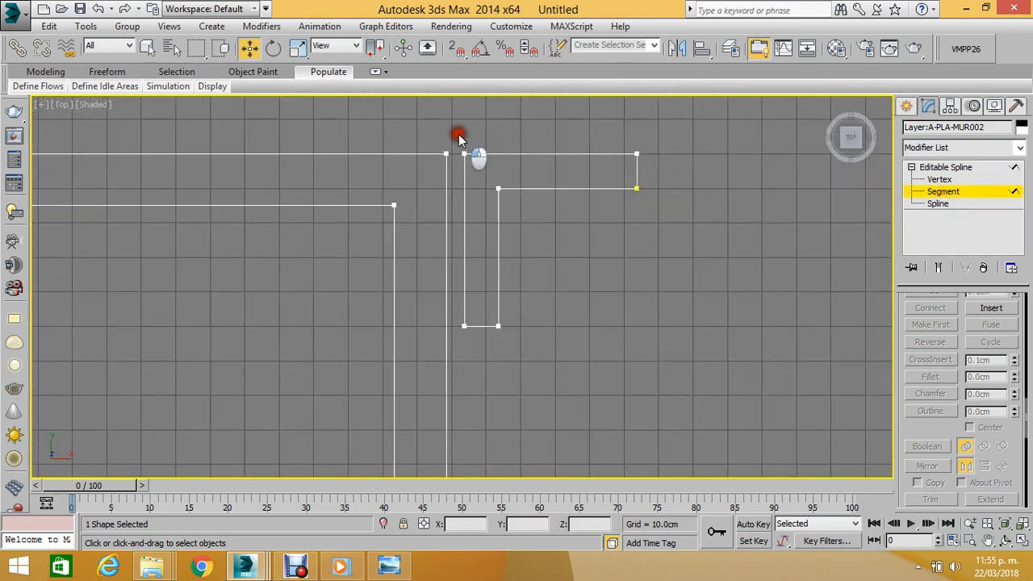
drag(457, 139, 757, 369)
key(Delete)
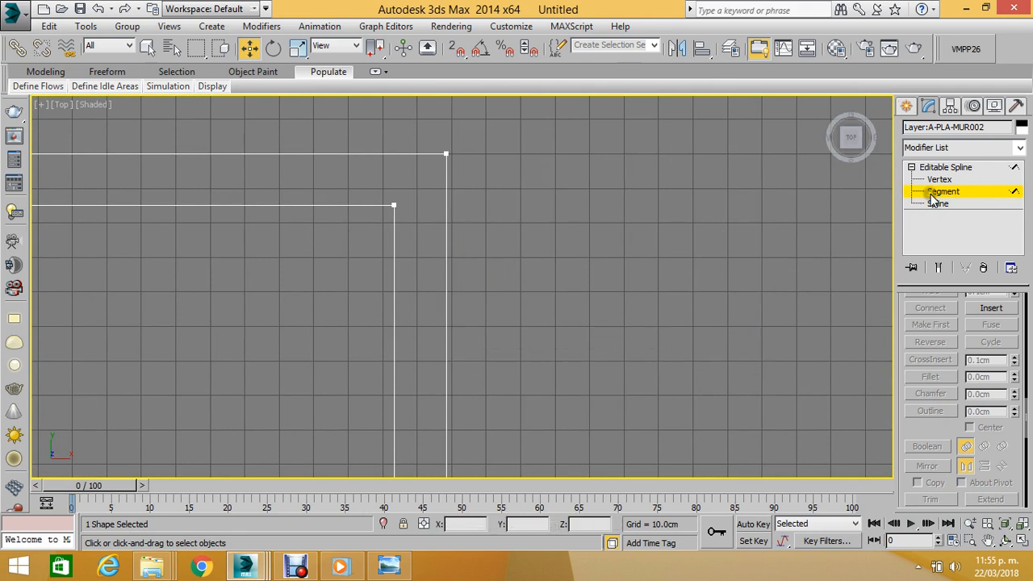
Nudge the short closing spline at the back wall's left end so it auto-welds to the wall outline.
scroll(901, 440, down, 10)
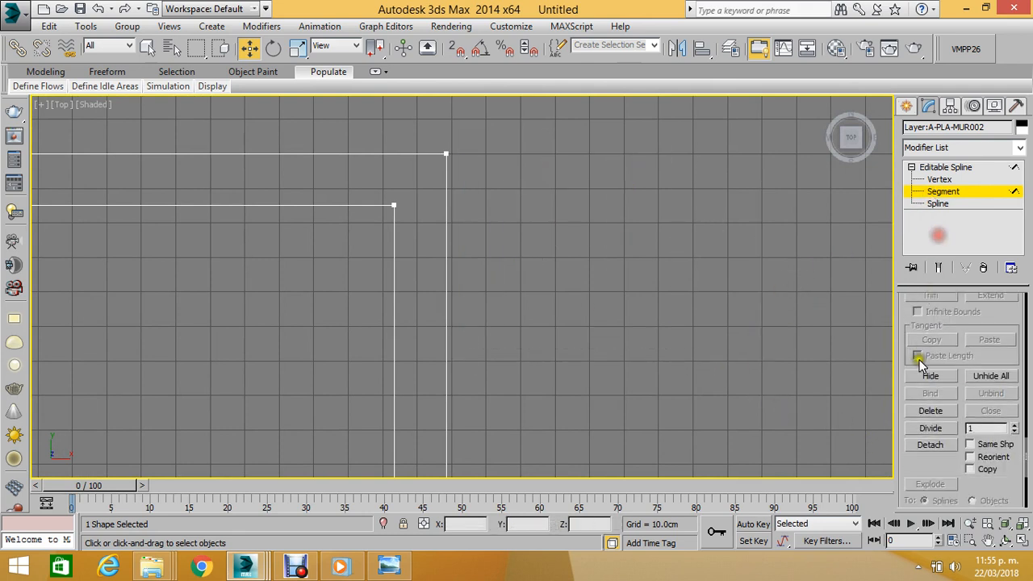
scroll(910, 401, up, 8)
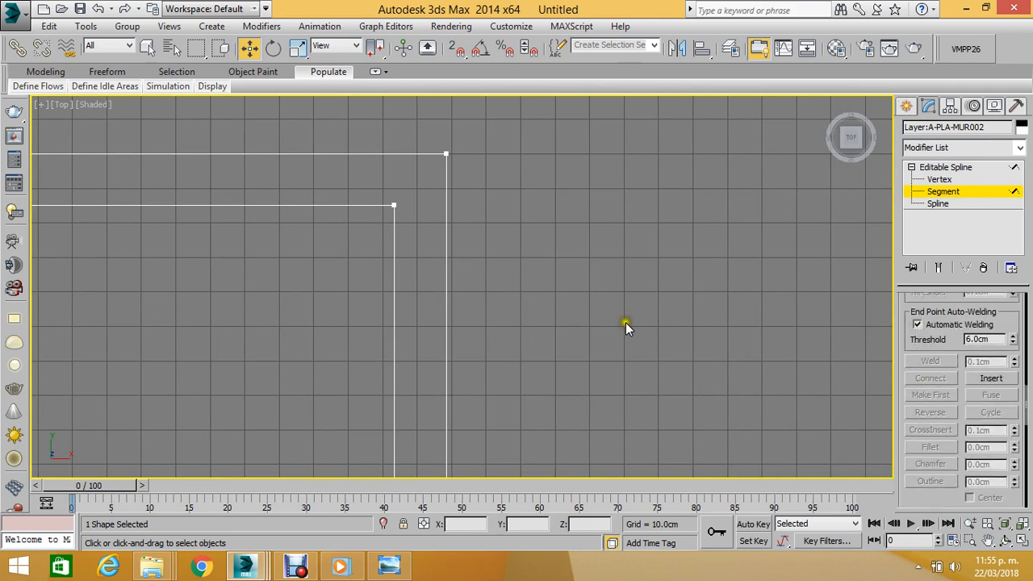
middle_drag(230, 255, 781, 305)
scroll(656, 254, down, 5)
middle_drag(493, 263, 527, 231)
scroll(520, 245, up, 2)
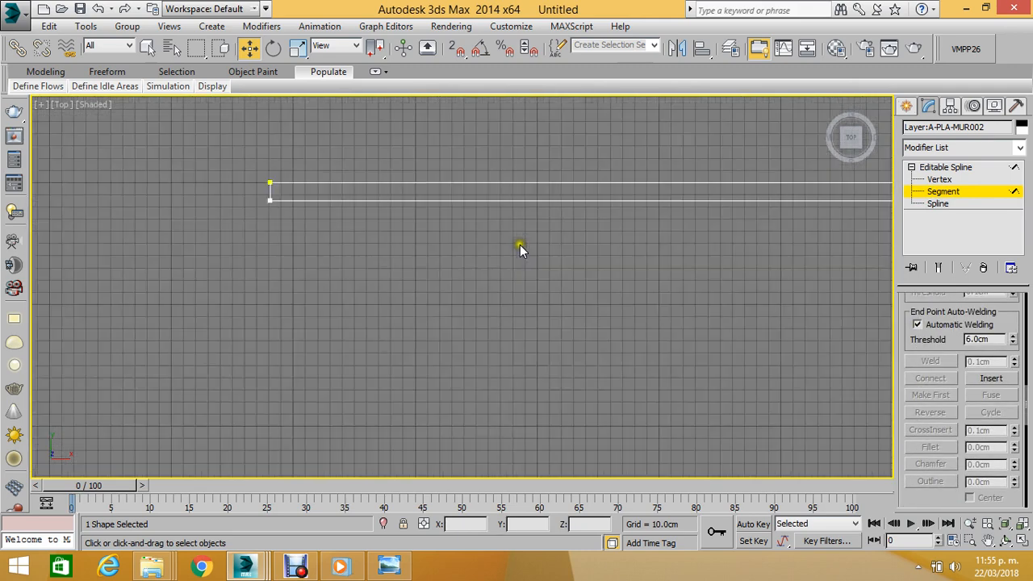
scroll(520, 245, up, 1)
click(936, 203)
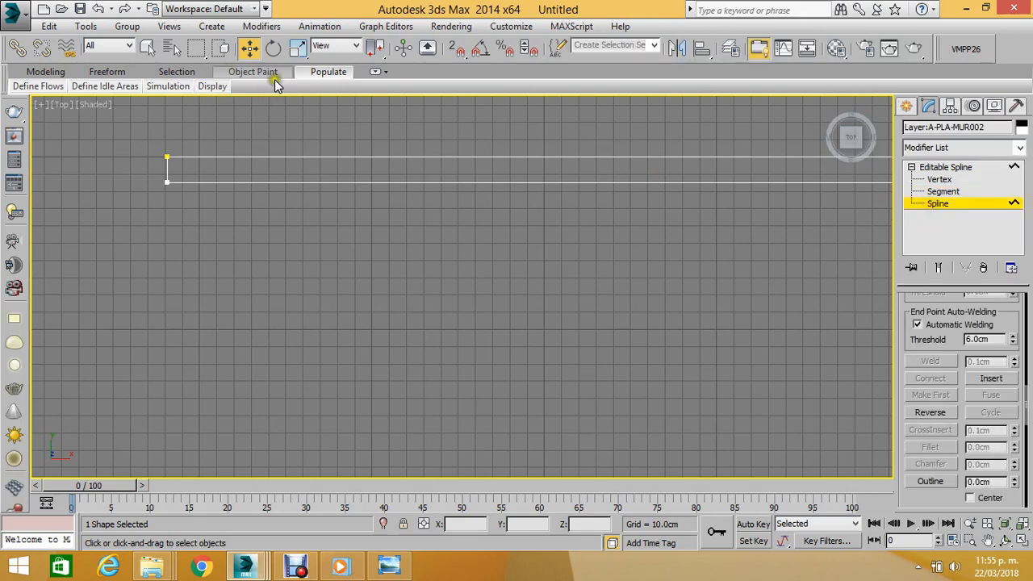
scroll(157, 174, down, 1)
middle_drag(158, 174, 194, 219)
scroll(194, 219, up, 3)
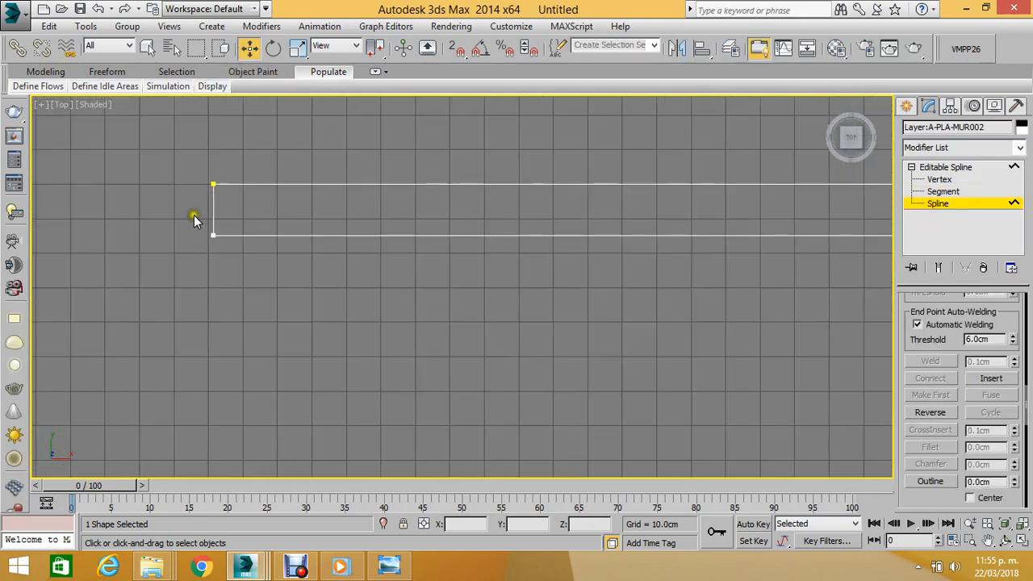
click(214, 210)
mouse_move(251, 209)
mouse_down()
mouse_move(241, 209)
mouse_move(251, 213)
mouse_up()
scroll(258, 194, down, 5)
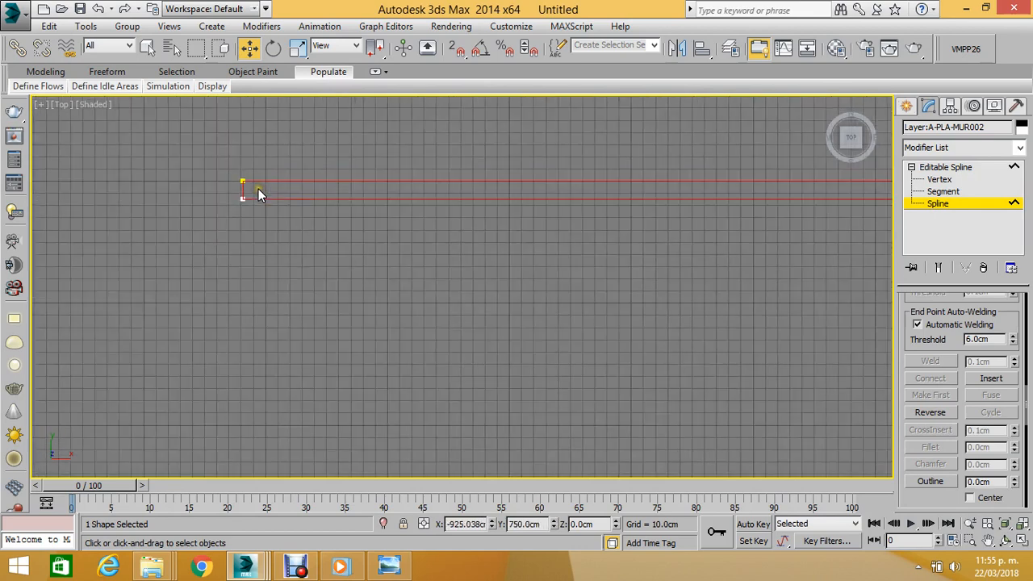
Nudge the short closing spline atop the left exterior wall so it auto-welds to its outline, and leave spline editing.
middle_drag(258, 189, 309, 166)
scroll(302, 270, down, 2)
scroll(317, 317, up, 4)
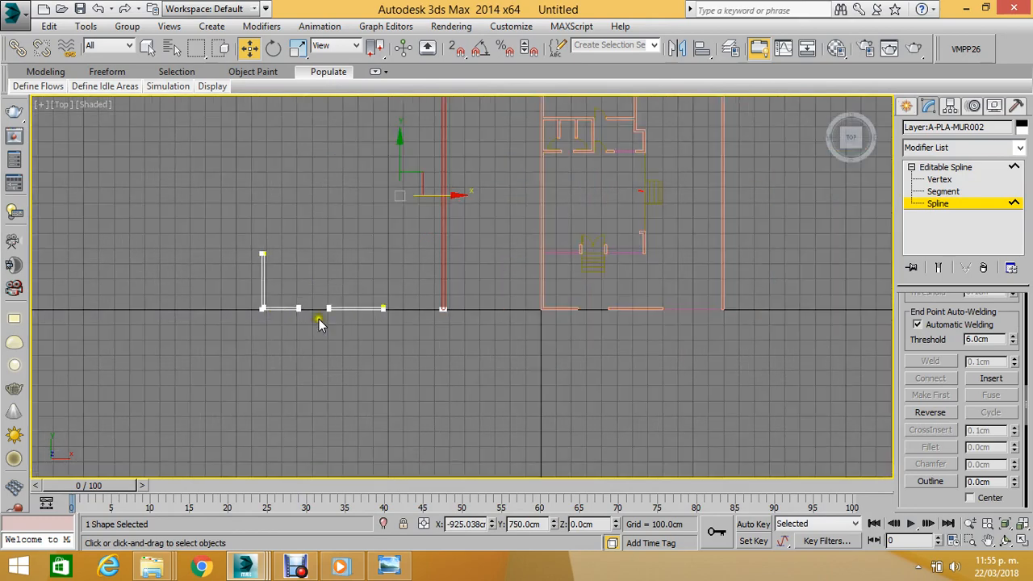
scroll(434, 314, up, 3)
scroll(432, 311, down, 2)
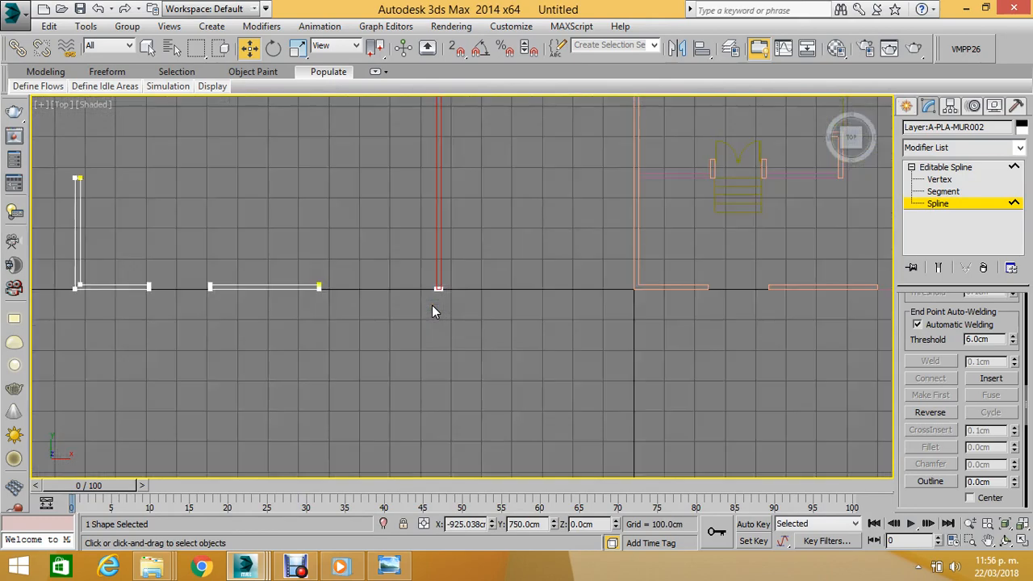
scroll(431, 305, up, 2)
scroll(245, 305, up, 3)
middle_drag(293, 289, 492, 396)
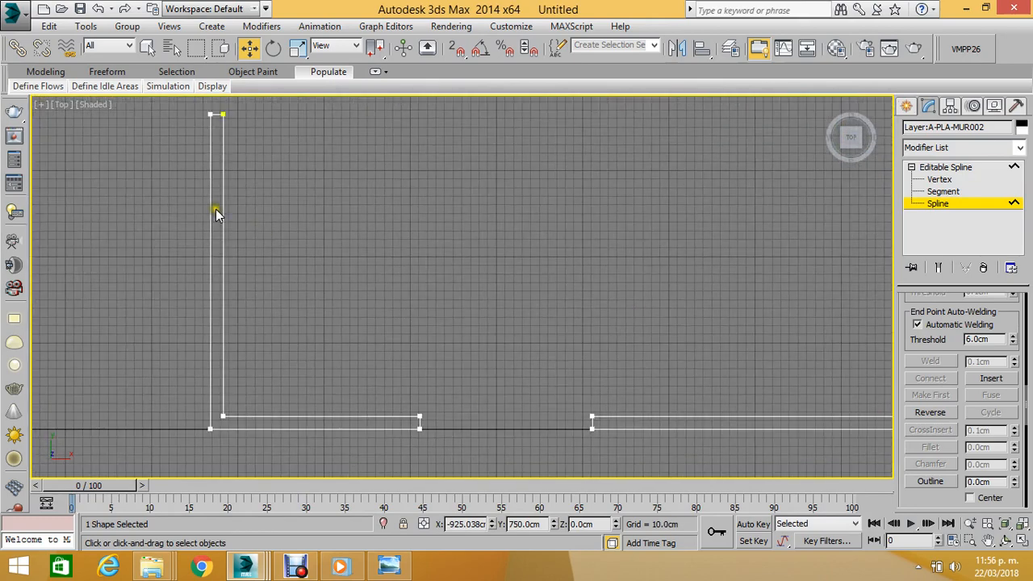
middle_drag(217, 212, 281, 228)
scroll(281, 227, up, 3)
click(282, 222)
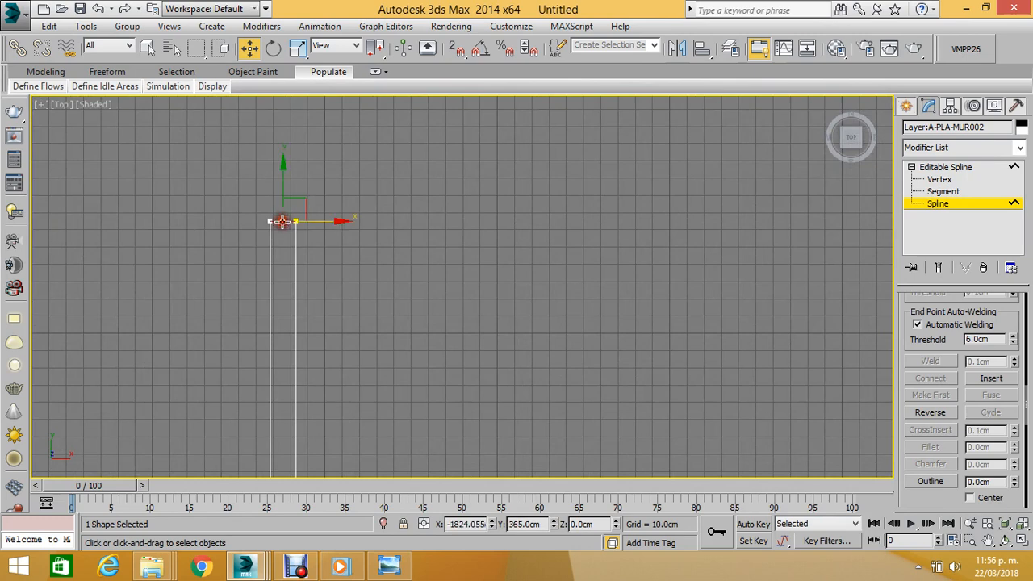
drag(284, 195, 291, 196)
click(952, 207)
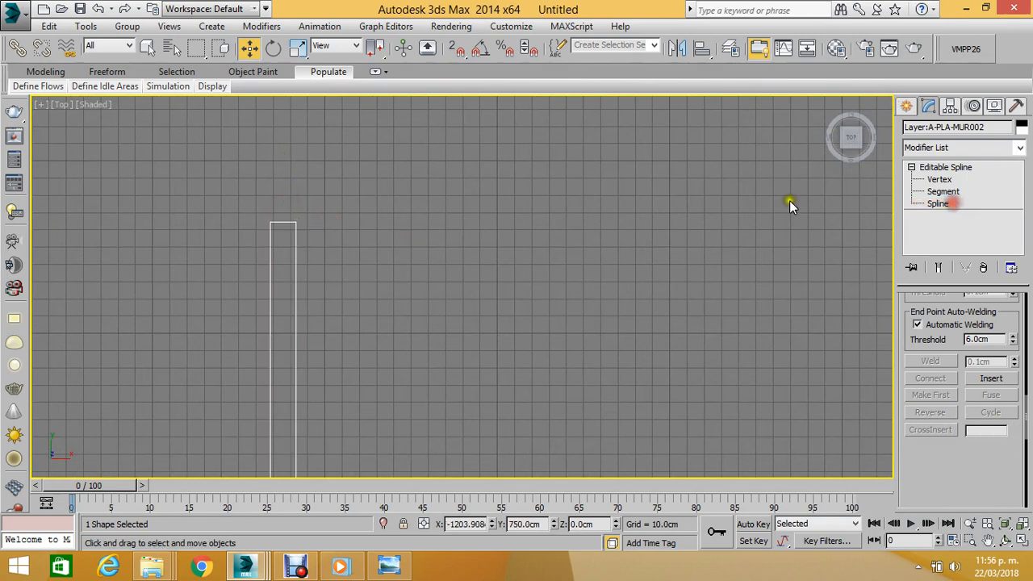
Change the cleaned wall outline's object color to blue and move it left to about X -1421 cm.
scroll(423, 192, down, 8)
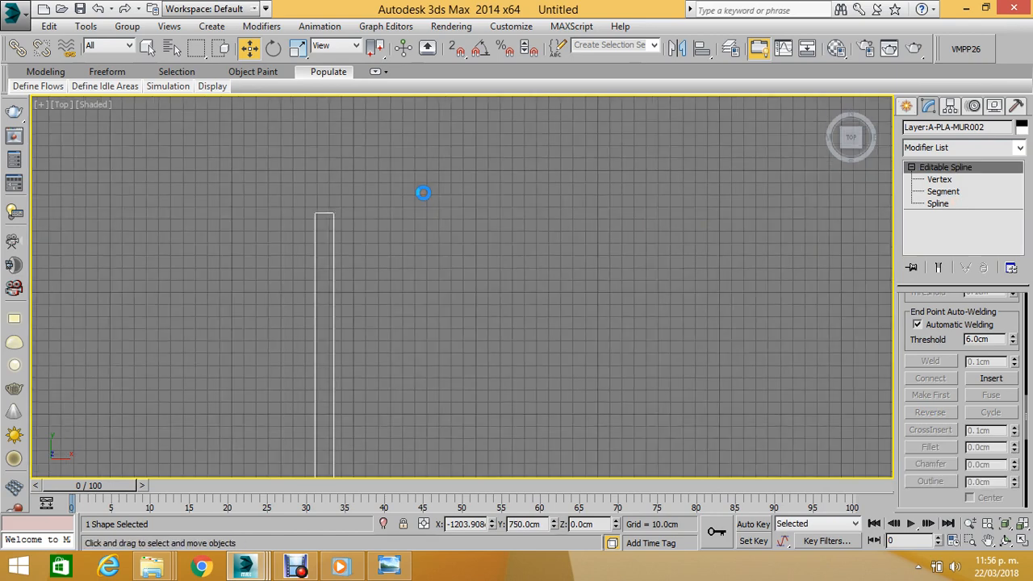
middle_drag(477, 237, 452, 280)
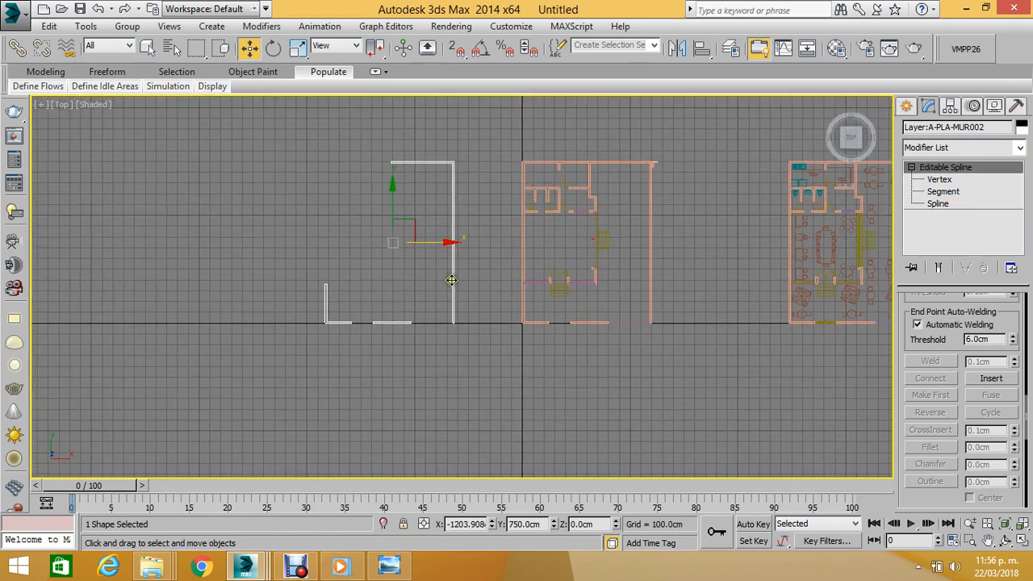
click(1020, 130)
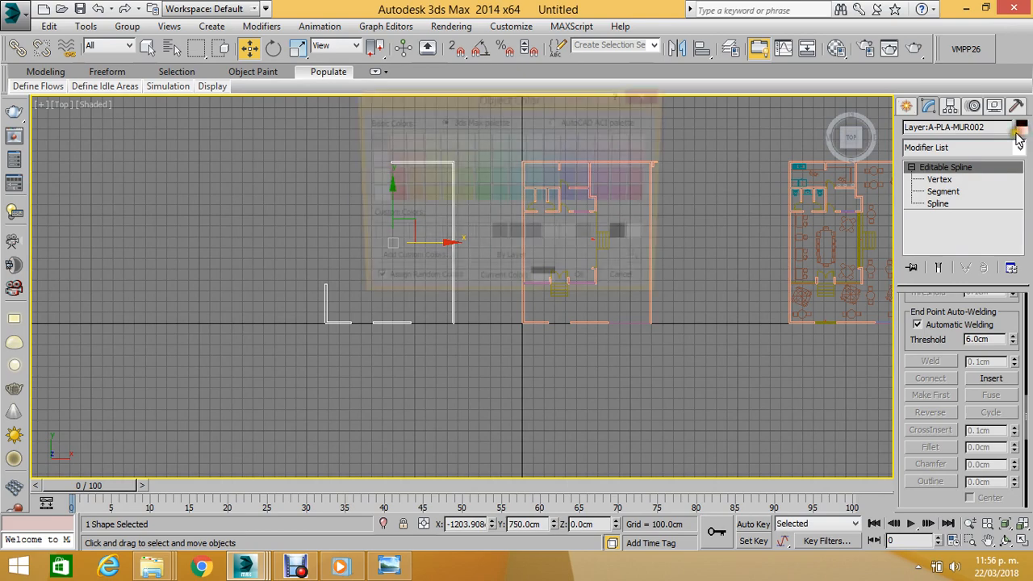
click(571, 195)
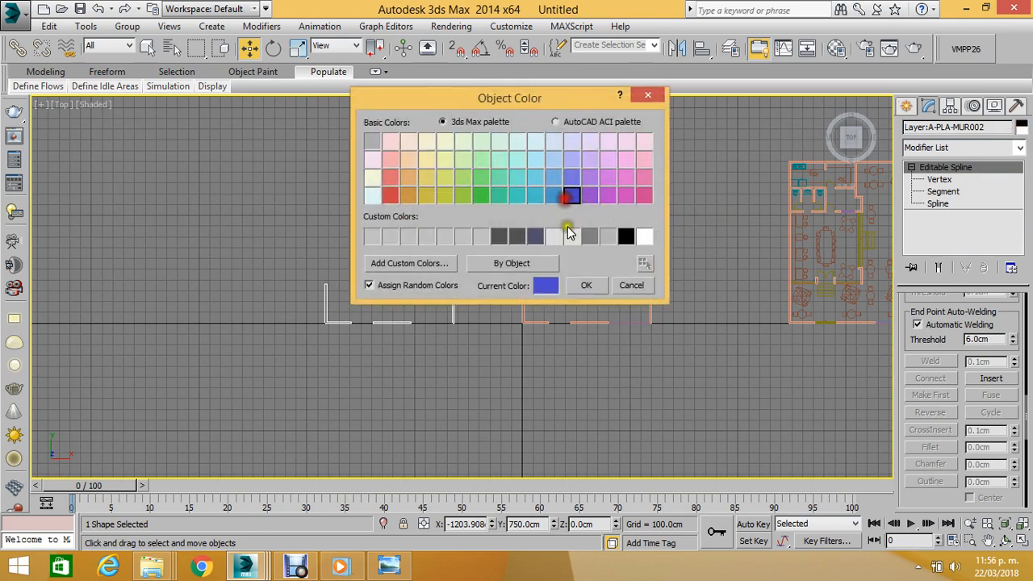
click(576, 285)
drag(413, 254, 384, 238)
scroll(616, 168, up, 6)
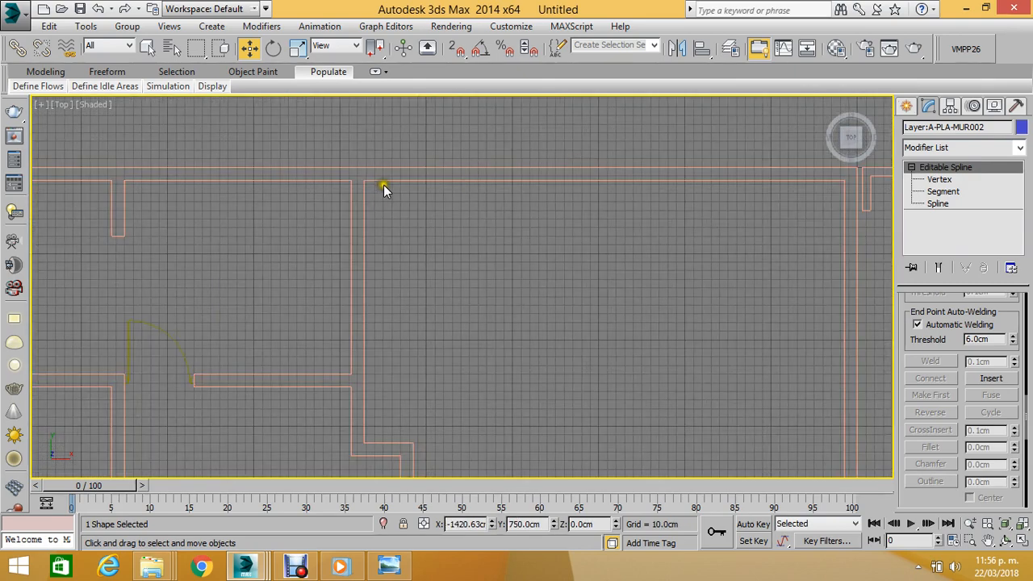
Delete the inner back-wall segment between the partition and the far exterior wall in the original A-PLA-MUR outline.
click(377, 181)
scroll(380, 182, down, 6)
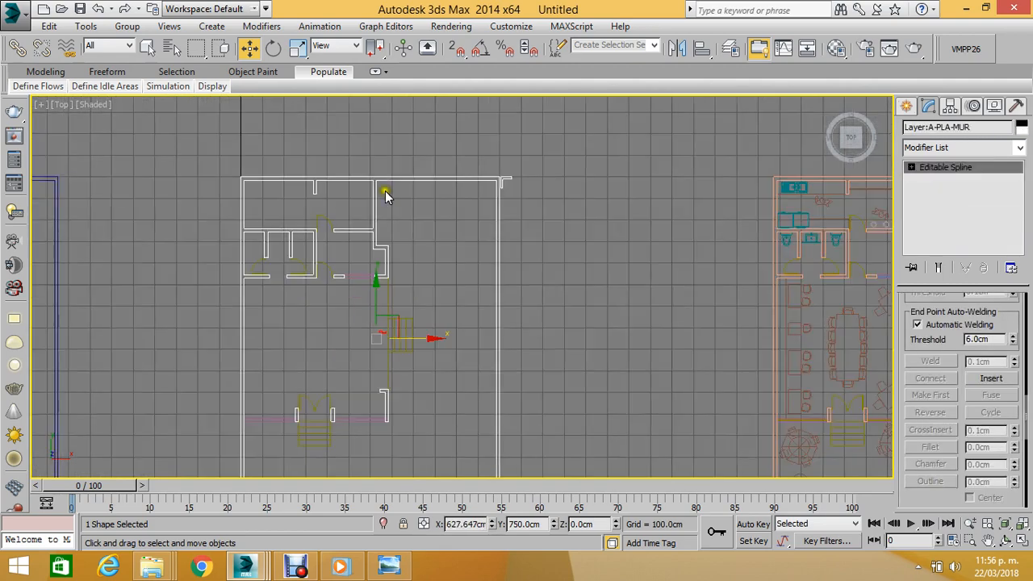
scroll(387, 216, up, 2)
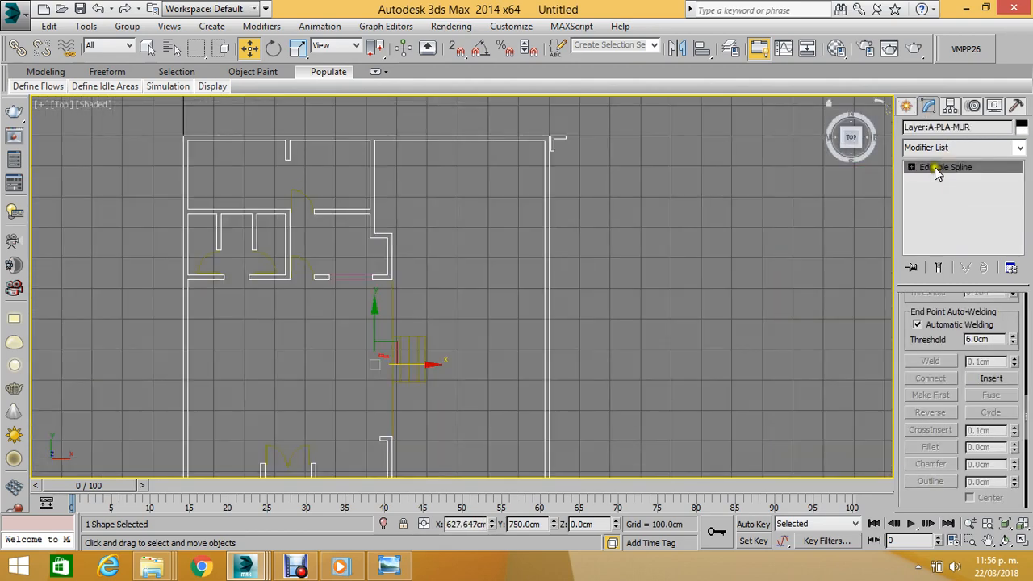
click(912, 167)
click(941, 191)
scroll(402, 176, up, 5)
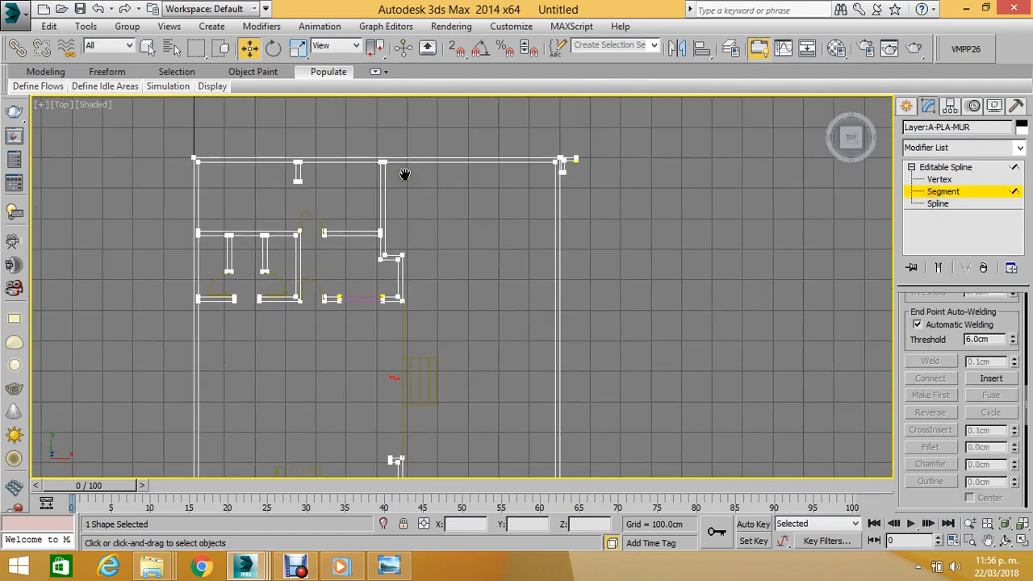
click(389, 166)
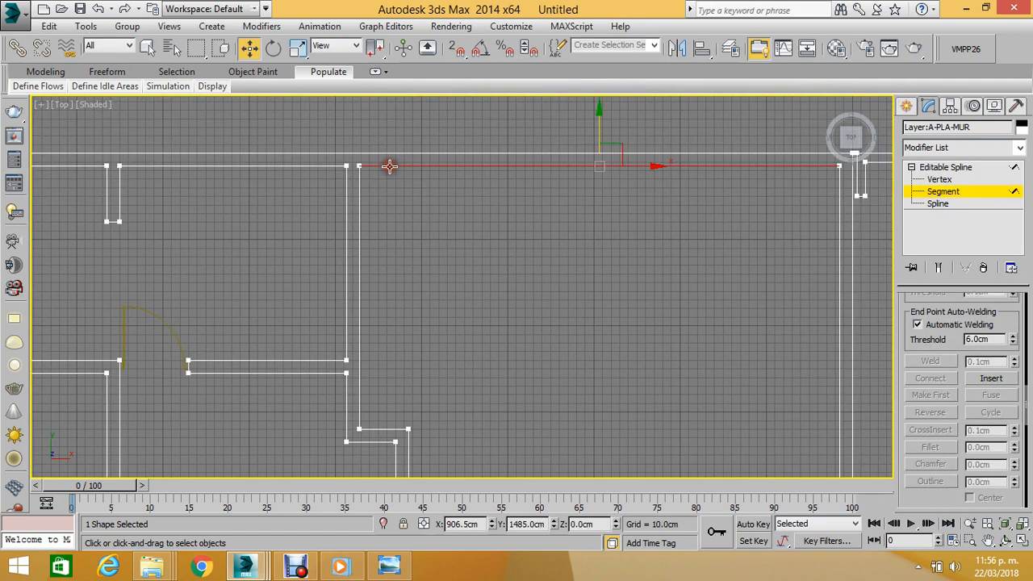
Move the partition line's open upper vertex past the outer back-wall line, to about Y 1530 cm.
click(939, 179)
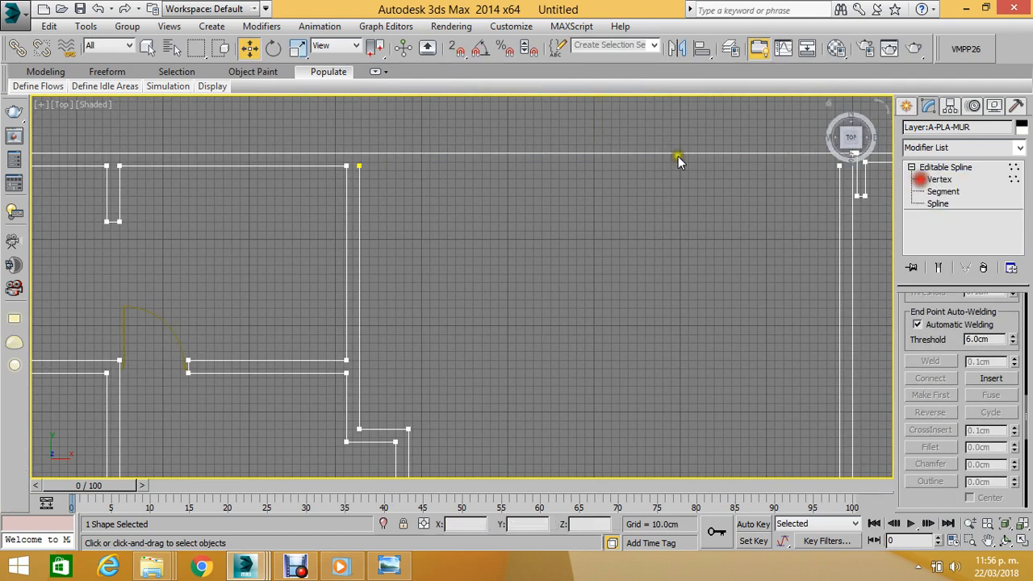
click(355, 166)
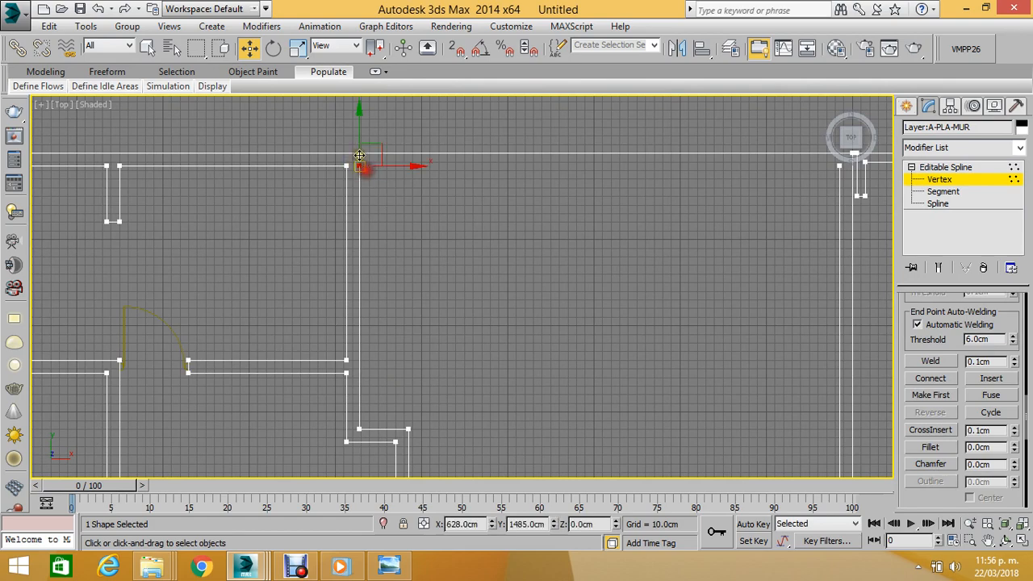
drag(355, 166, 358, 129)
Copy the left entrance jamb's rectangular outline outside the left exterior wall and delete all of the copy except its lower segment.
scroll(357, 134, down, 5)
scroll(315, 249, up, 8)
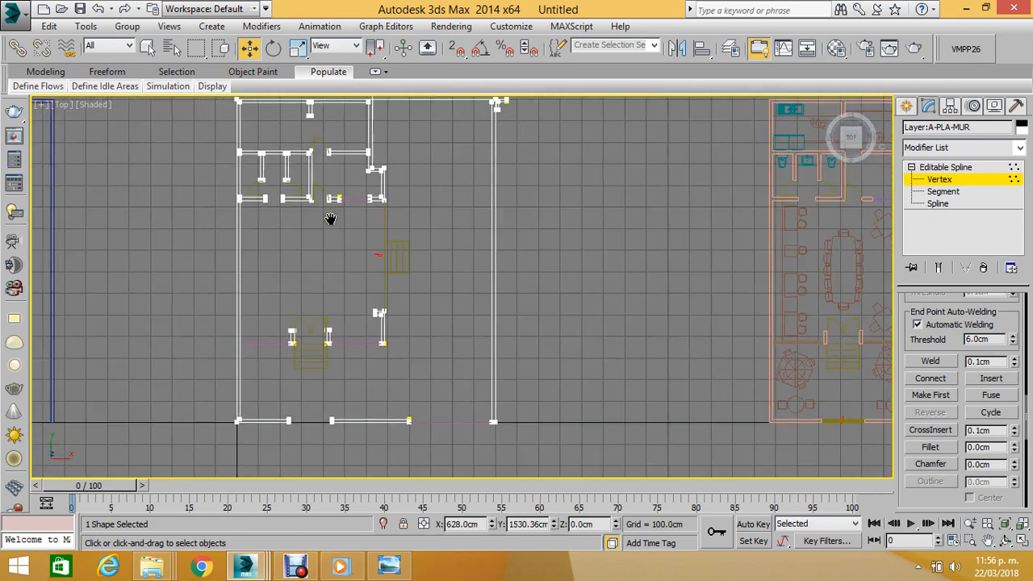
middle_drag(281, 284, 386, 222)
scroll(389, 221, up, 2)
scroll(393, 220, down, 1)
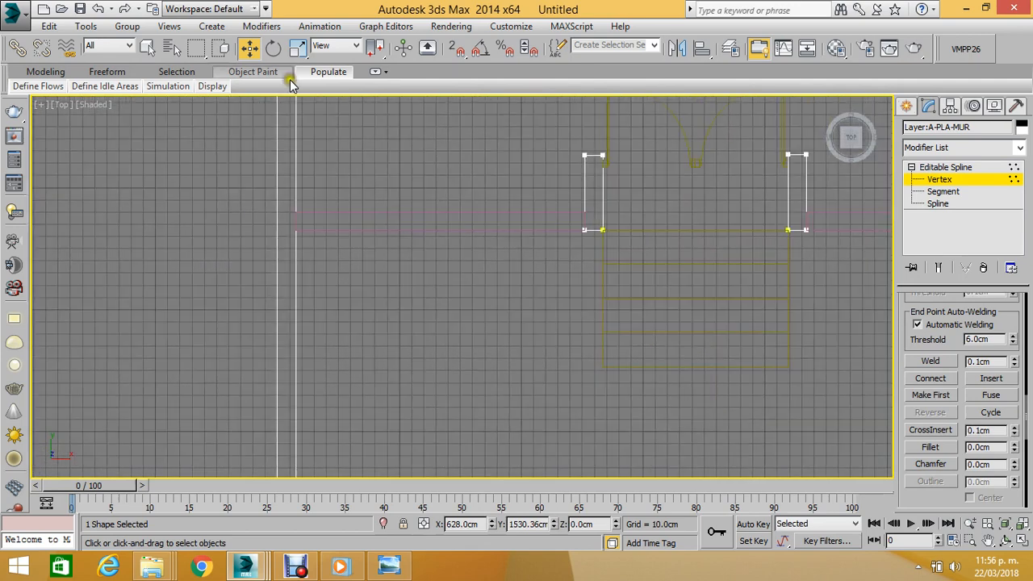
click(942, 191)
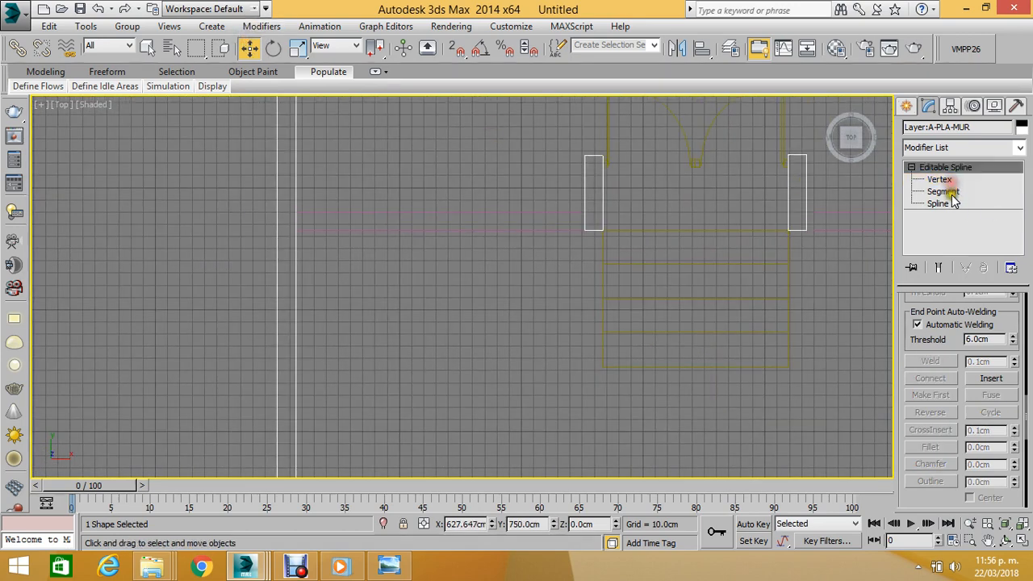
drag(565, 136, 632, 233)
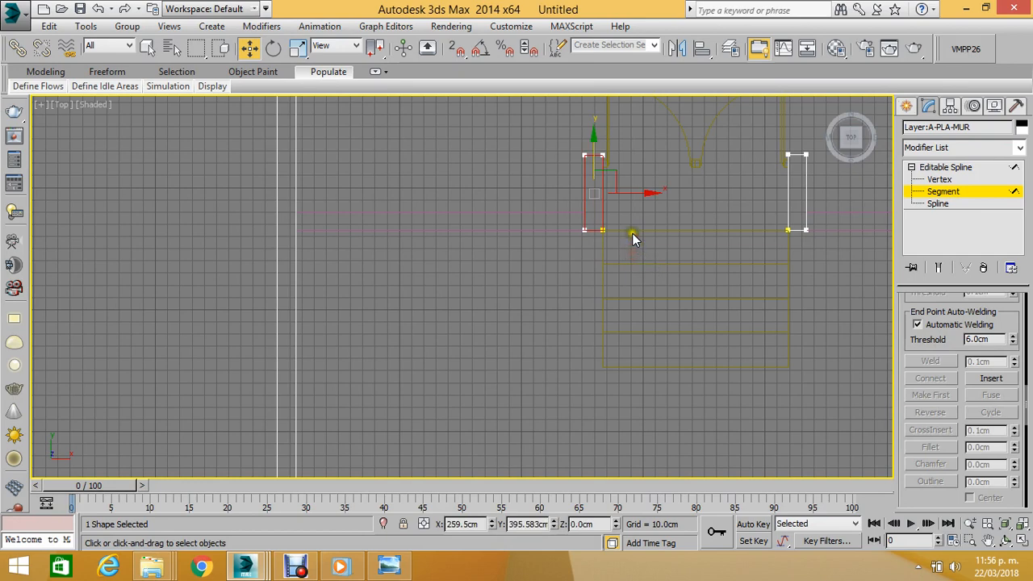
shift+drag(632, 195, 272, 218)
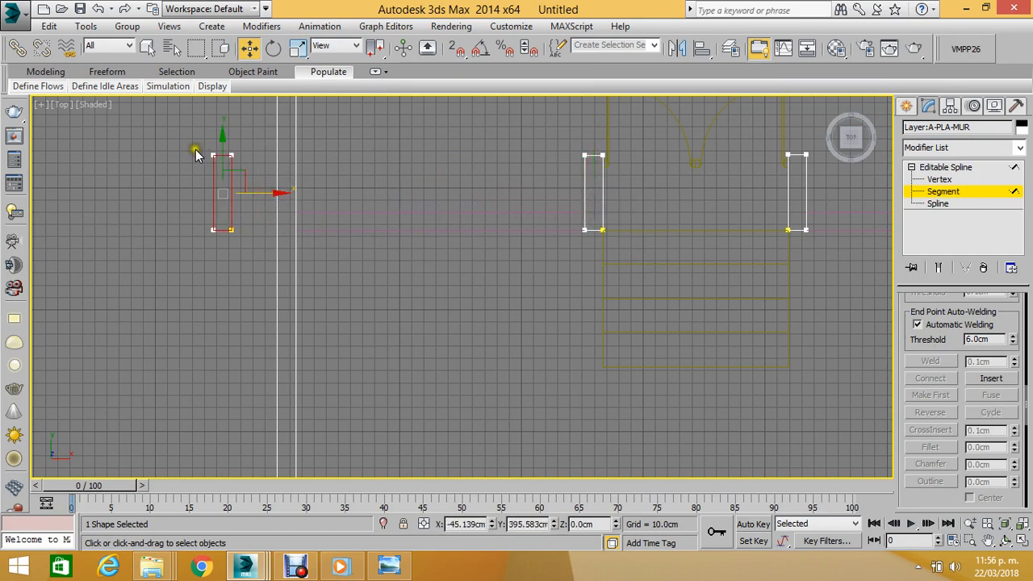
key(Delete)
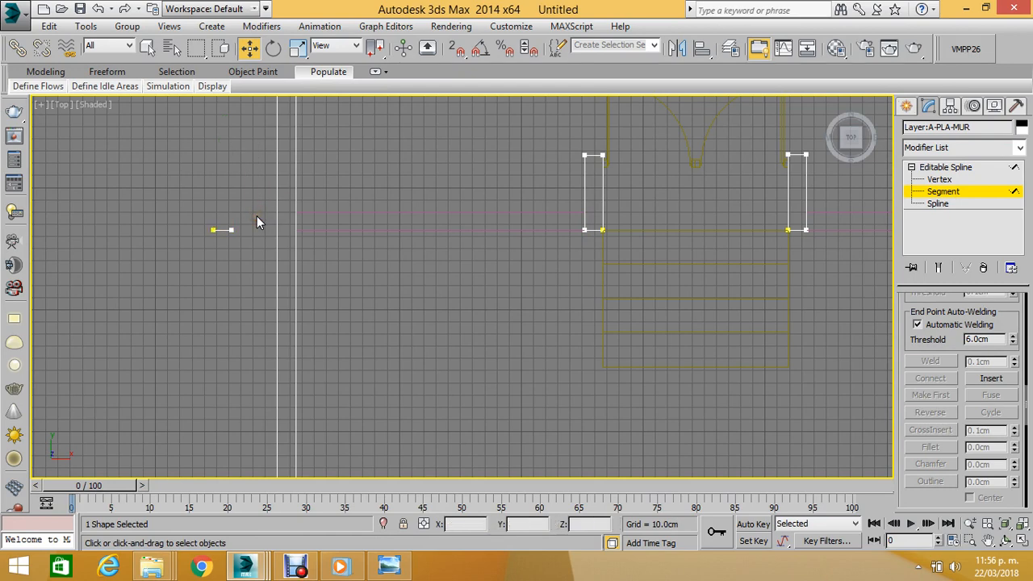
Lengthen the short copied segment and shift it right so it crosses both lines of the left exterior wall.
click(929, 167)
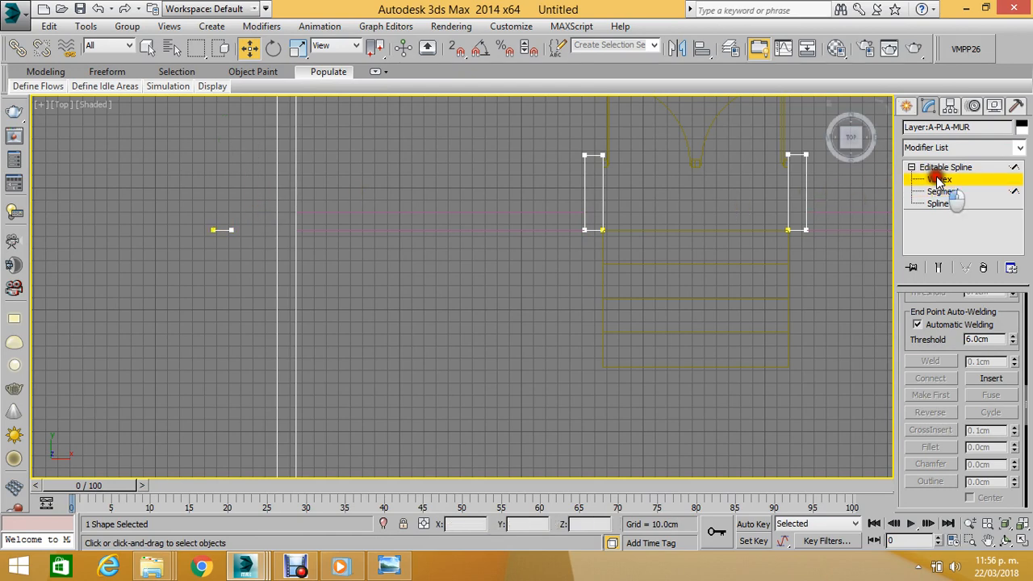
click(938, 179)
drag(224, 203, 254, 251)
drag(260, 230, 294, 230)
click(954, 180)
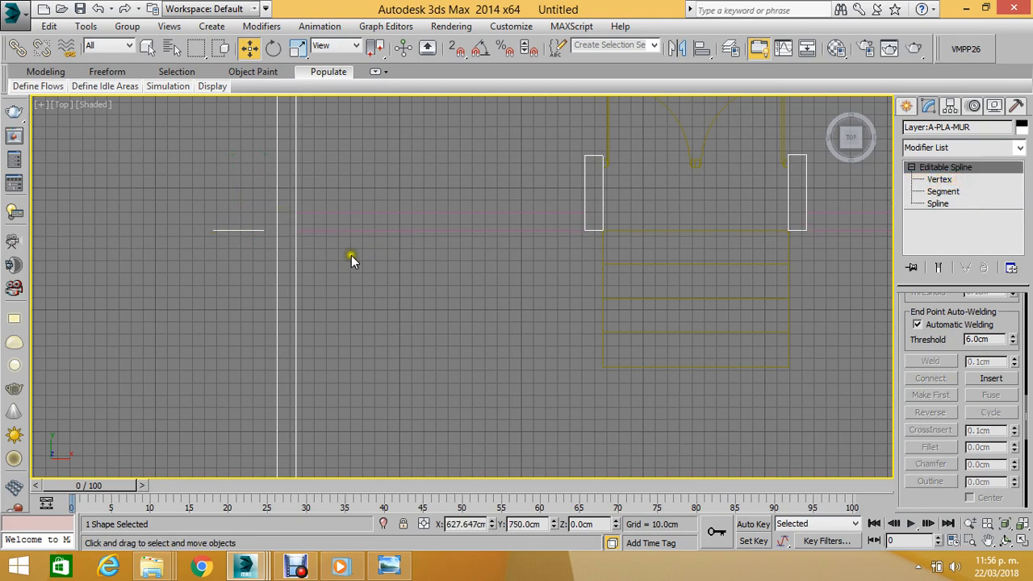
click(939, 180)
drag(192, 202, 311, 230)
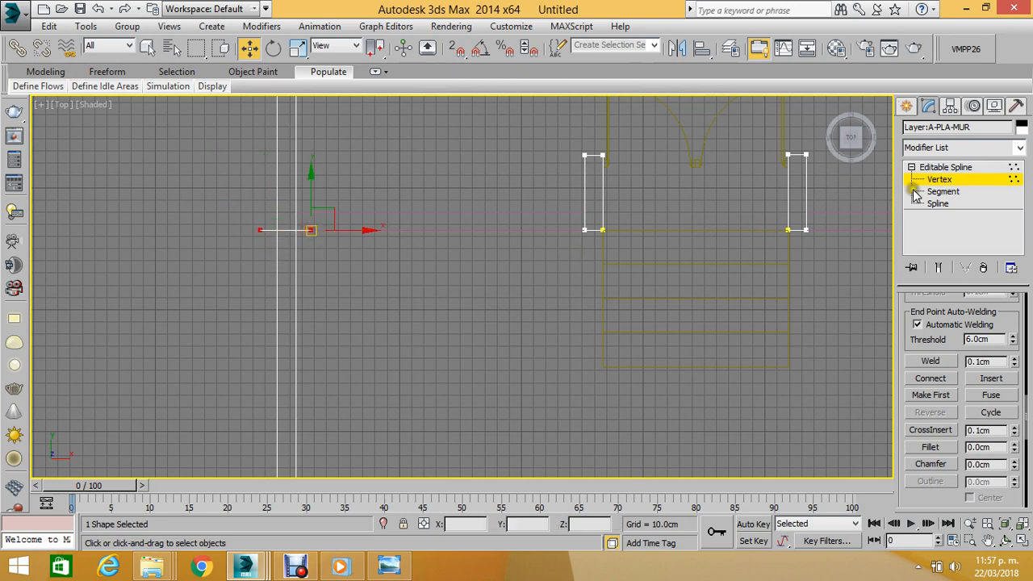
Trim both lines of the left exterior wall below the short crossing segment.
click(937, 203)
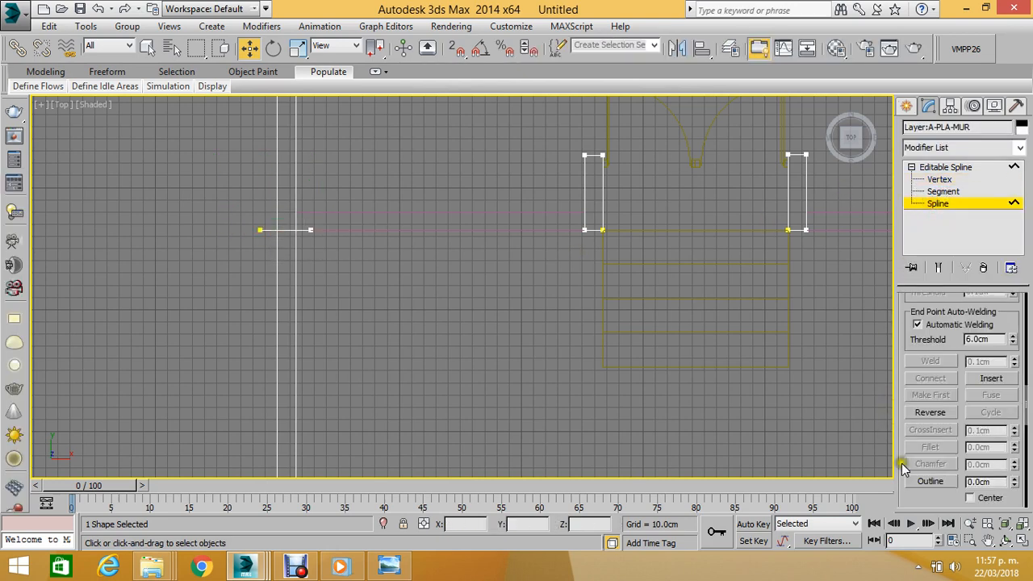
drag(911, 466, 921, 331)
click(928, 437)
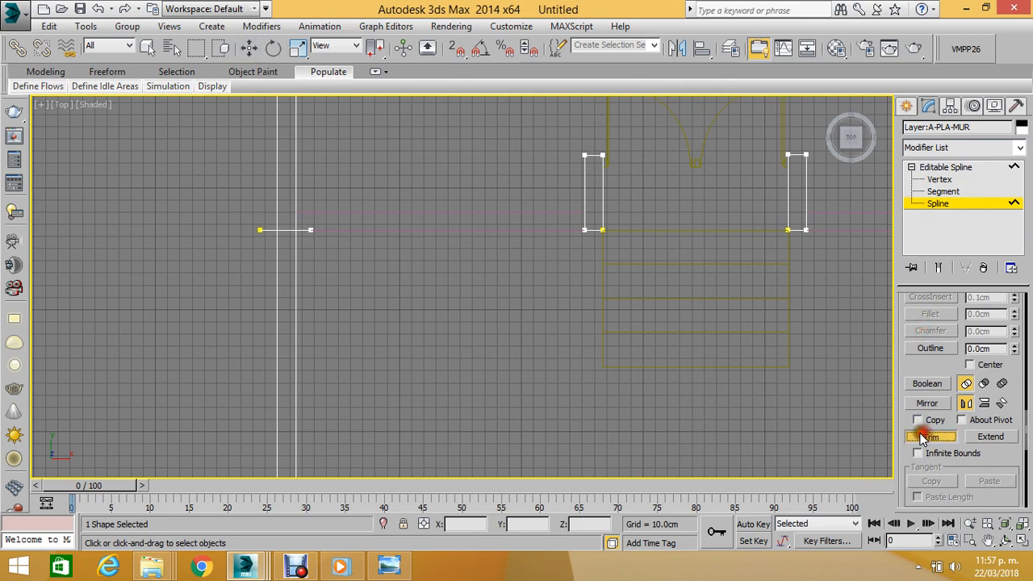
click(295, 299)
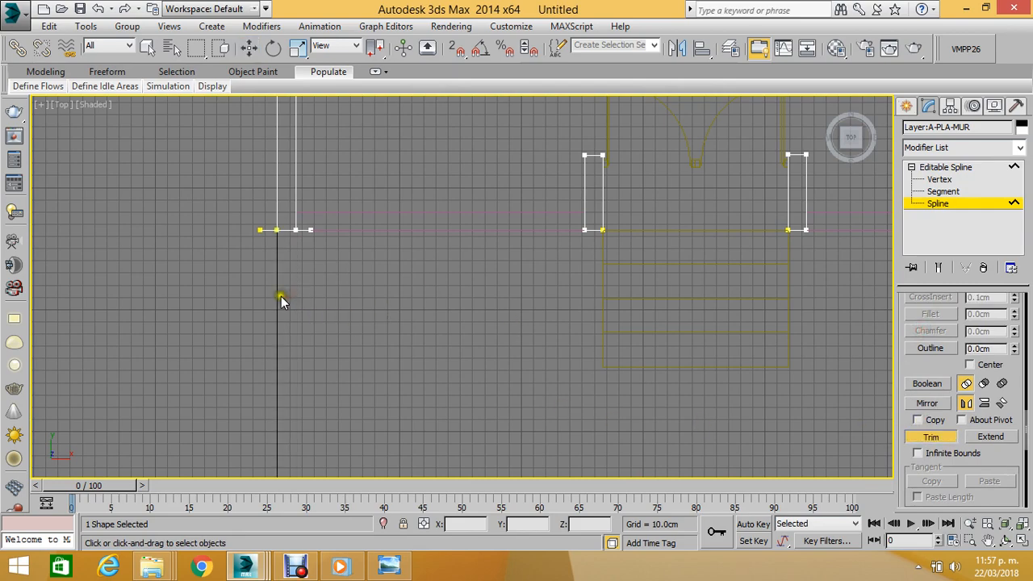
Trim the outer back-wall line beyond the partition, along with the partition line's stub above it.
scroll(281, 301, down, 8)
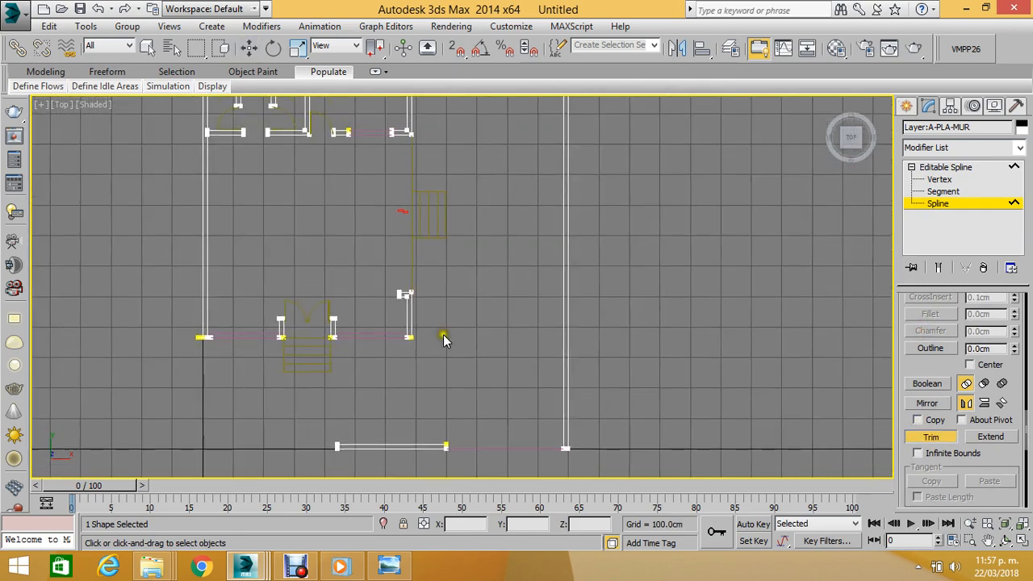
middle_drag(443, 339, 435, 456)
scroll(383, 151, up, 3)
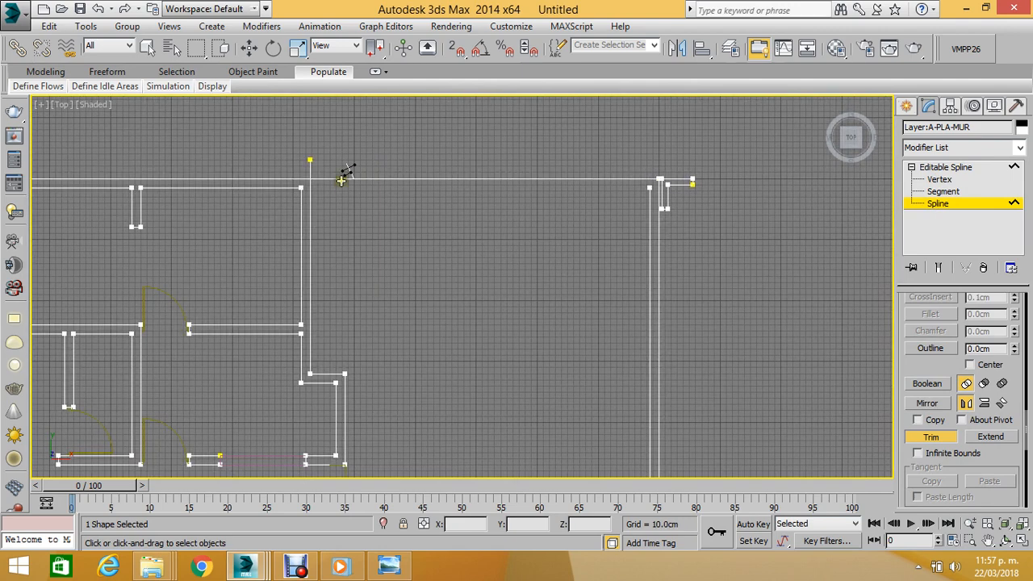
click(341, 180)
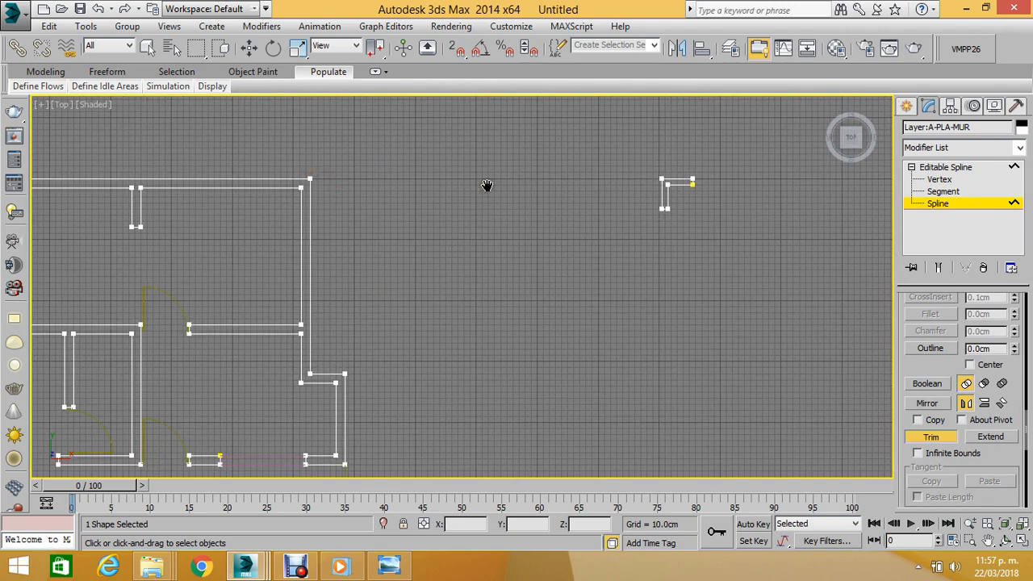
Delete the leftover small L-shaped outline near the former upper-right exterior wall corner.
middle_drag(487, 186, 498, 159)
scroll(498, 159, down, 2)
click(948, 191)
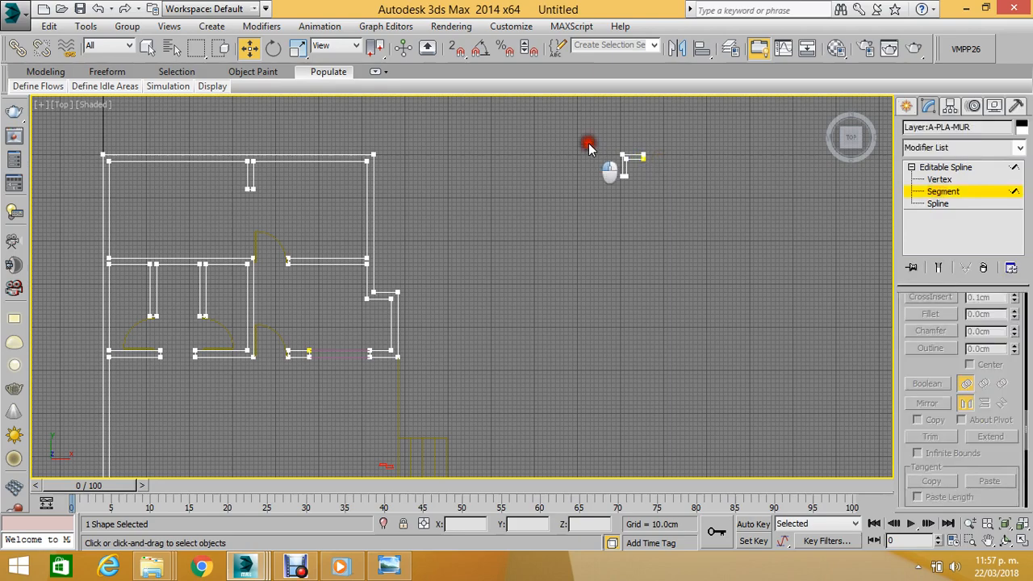
drag(587, 143, 654, 189)
key(Delete)
middle_drag(475, 268, 497, 178)
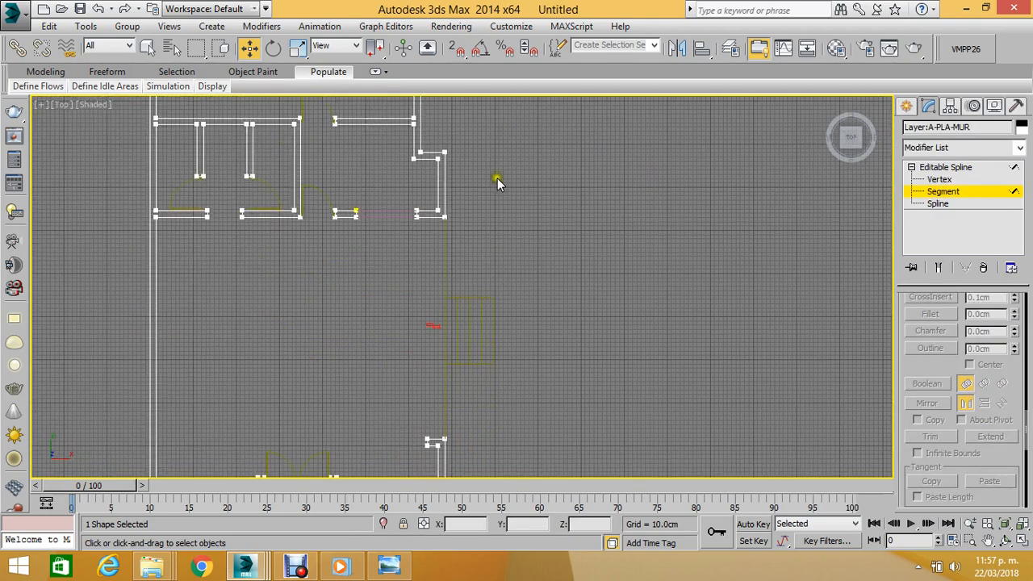
scroll(497, 178, down, 2)
middle_drag(464, 305, 491, 181)
drag(336, 223, 684, 474)
key(Delete)
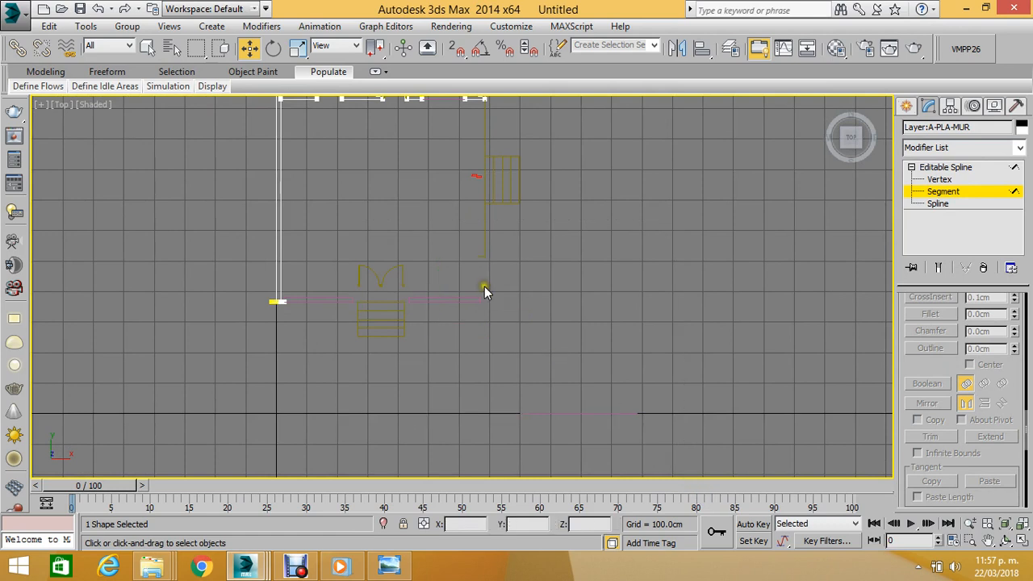
key(ctrl+z)
Delete the segments of the detached exterior front wall below the entrance stairs.
middle_drag(450, 363, 447, 322)
click(424, 333)
drag(376, 347, 647, 420)
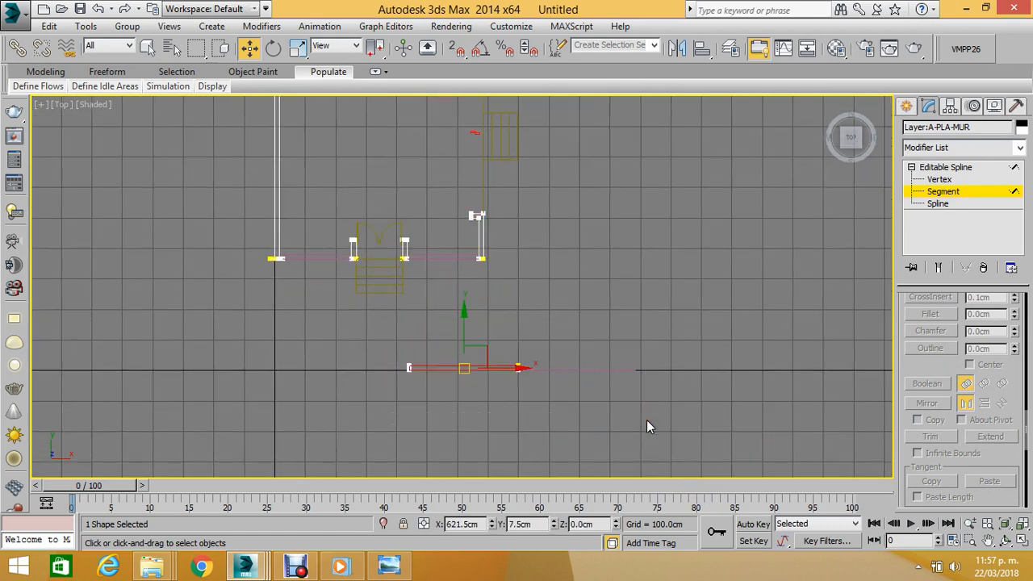
key(Delete)
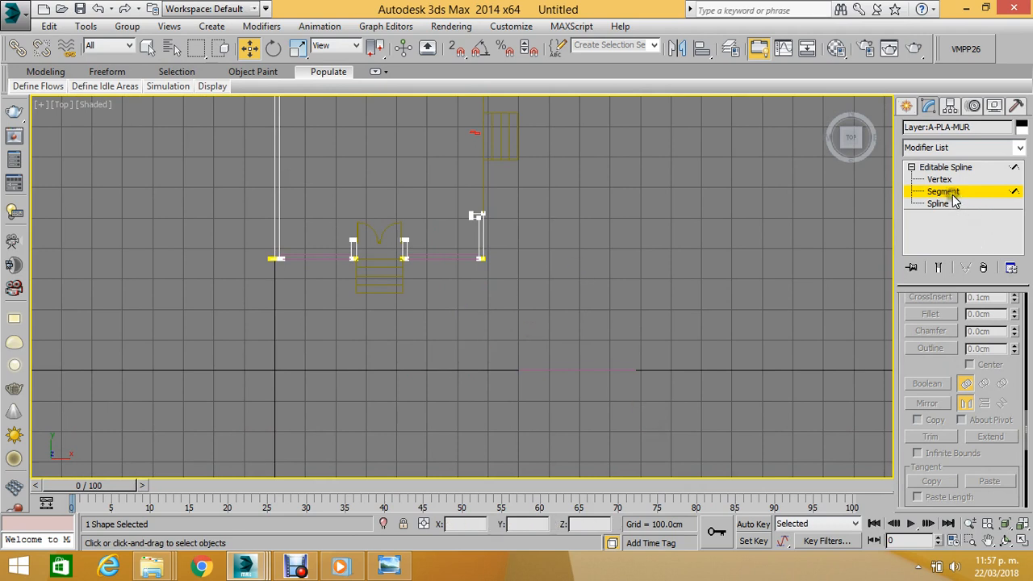
Delete the detached lower front segments from the A-PLA-MUR-B low-wall spline and leave segment editing.
click(944, 167)
click(615, 307)
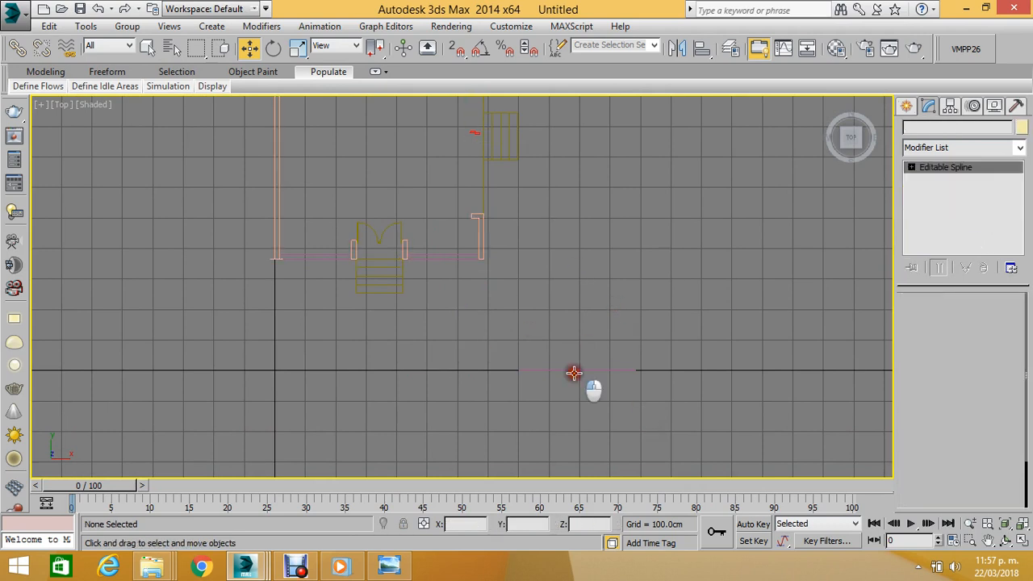
click(572, 372)
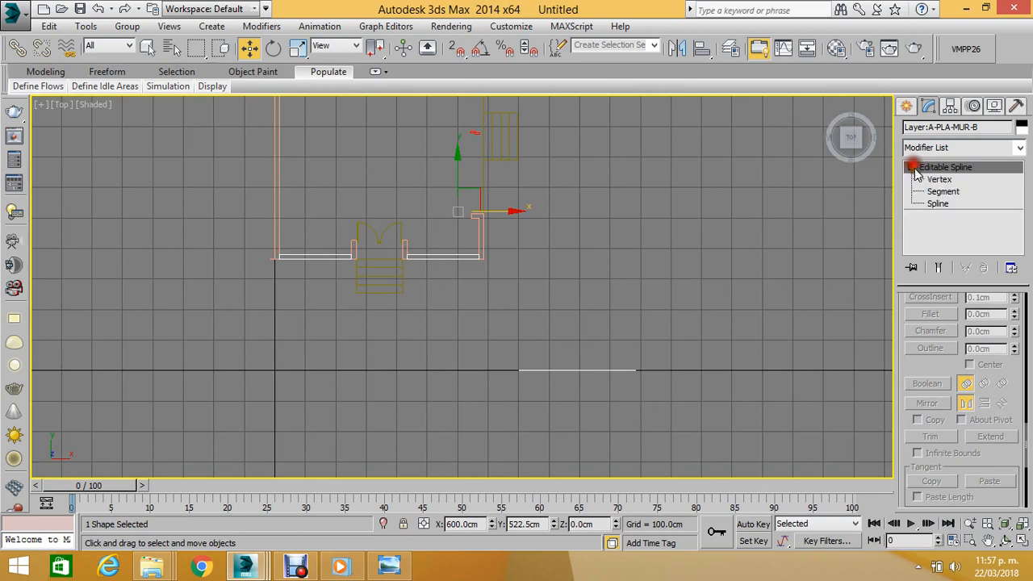
click(942, 191)
drag(461, 350, 753, 422)
key(Delete)
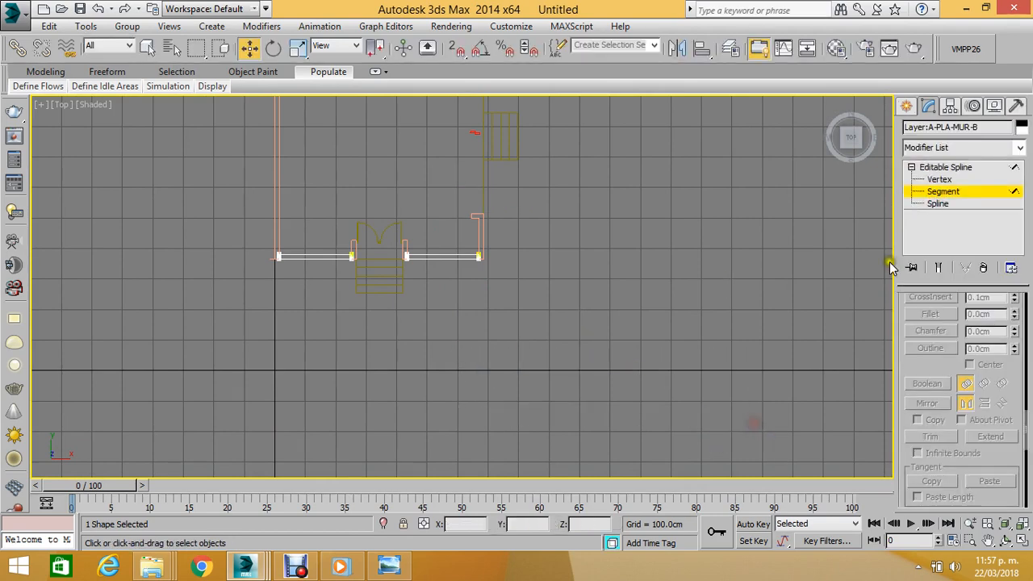
click(938, 194)
Move the blue exterior wall outline back beside the remaining building walls, to about X 724 cm.
middle_drag(548, 246, 561, 407)
scroll(564, 372, down, 3)
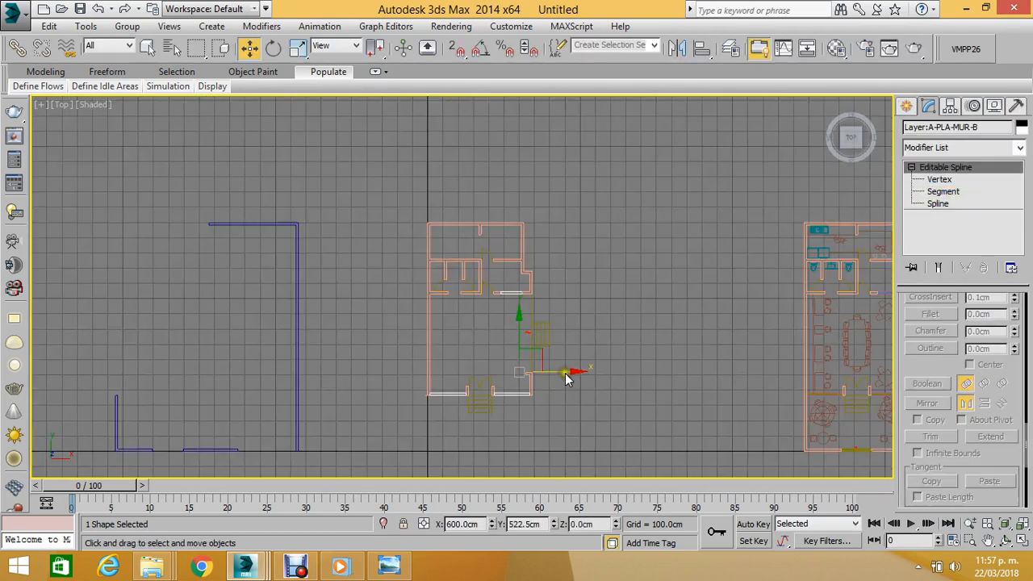
scroll(476, 403, up, 2)
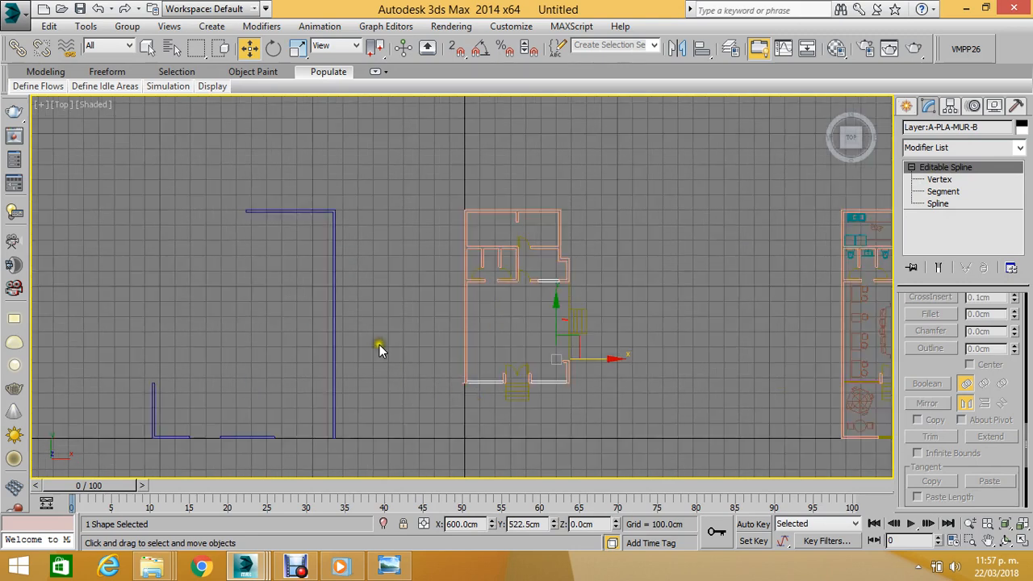
click(338, 326)
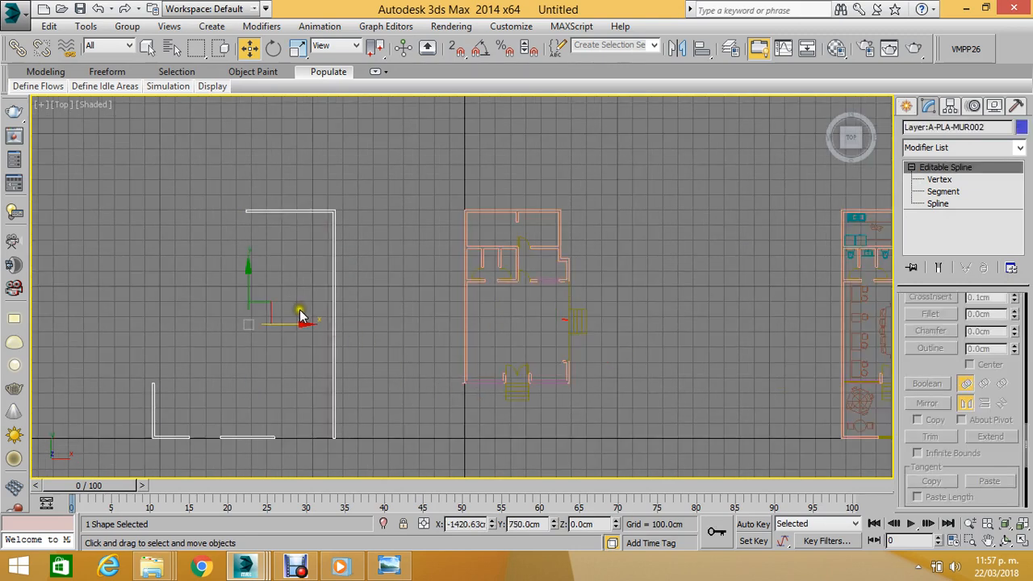
drag(296, 322, 618, 326)
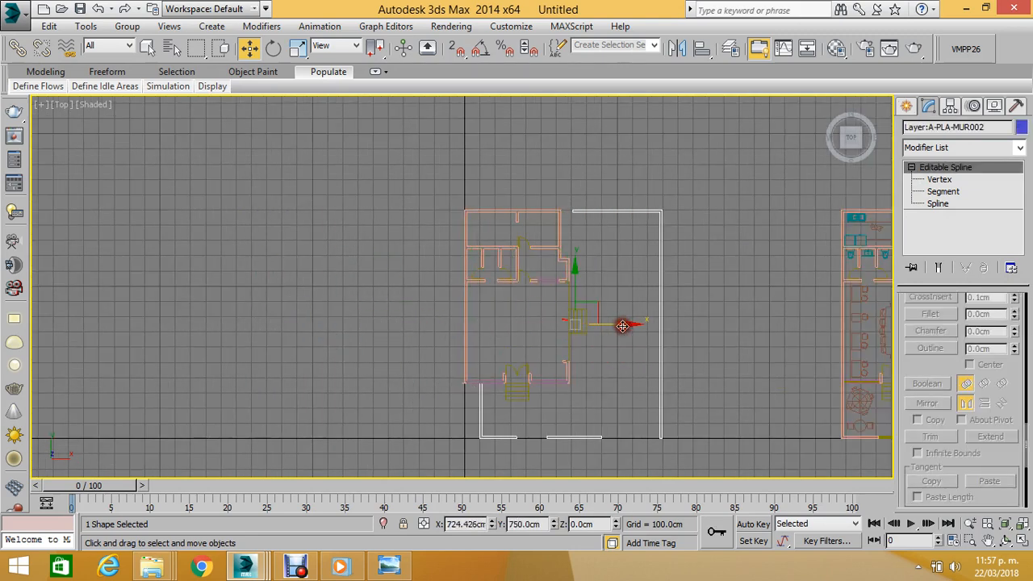
Trim the two overhanging line ends at the lower-left corner of the A-PLA-MUR building wall.
scroll(468, 424, up, 3)
scroll(482, 331, up, 2)
scroll(544, 242, up, 2)
scroll(536, 216, up, 1)
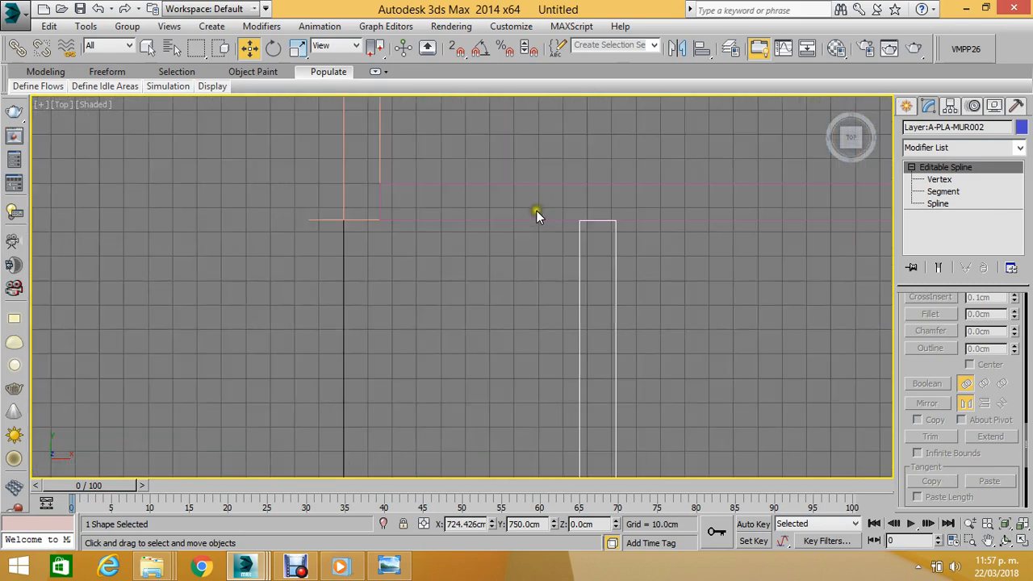
click(387, 231)
click(362, 218)
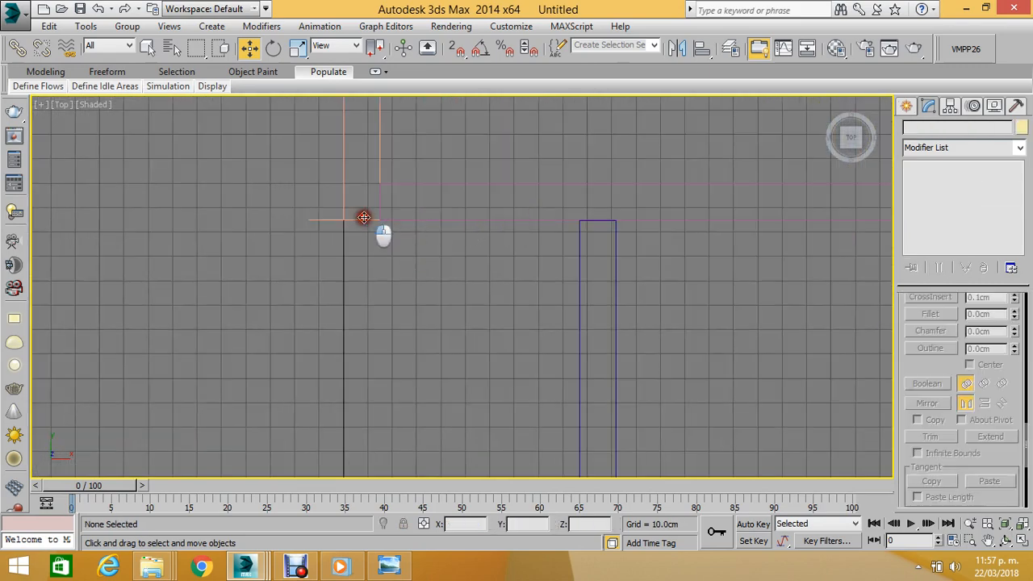
click(937, 203)
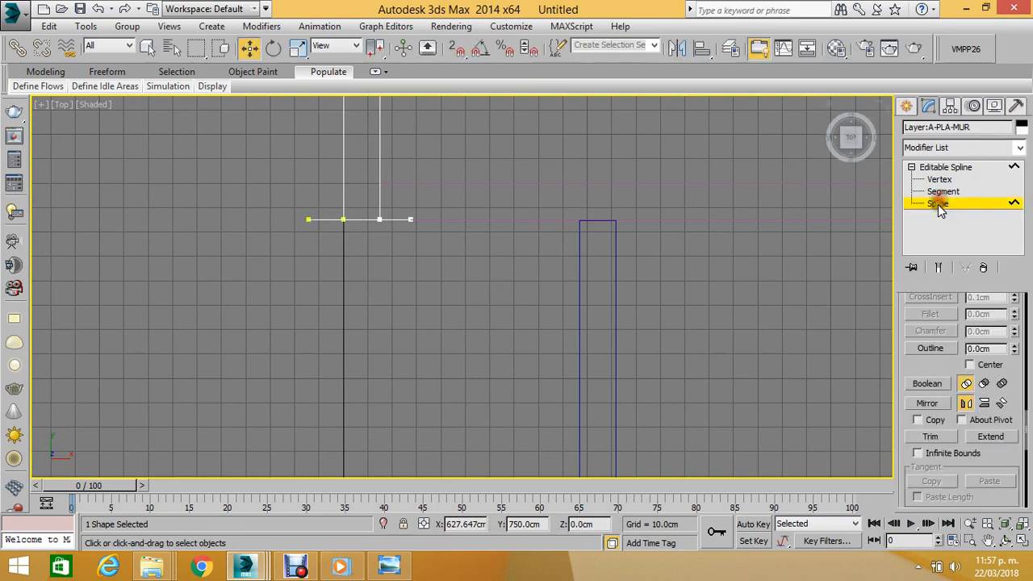
click(930, 436)
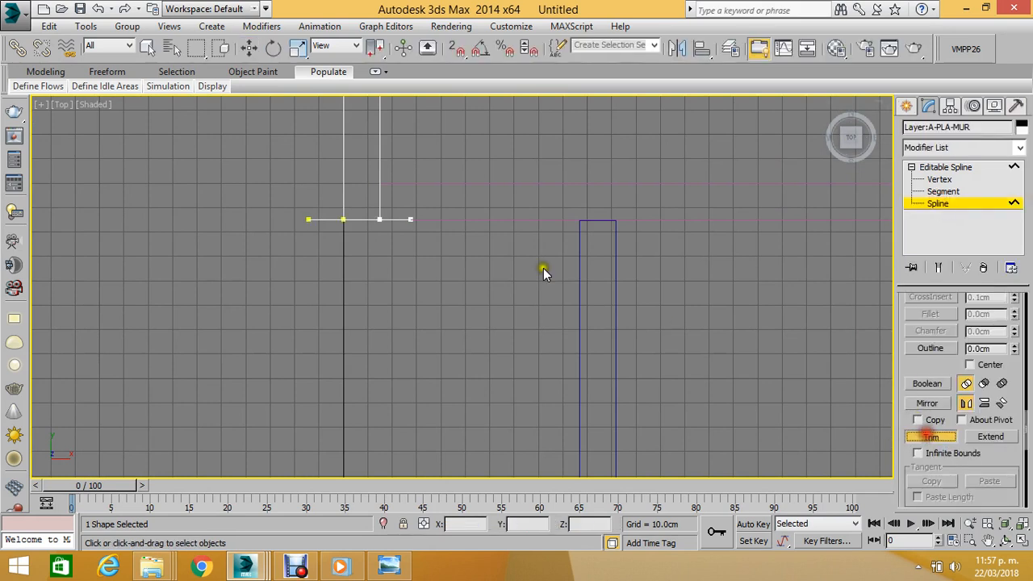
click(397, 219)
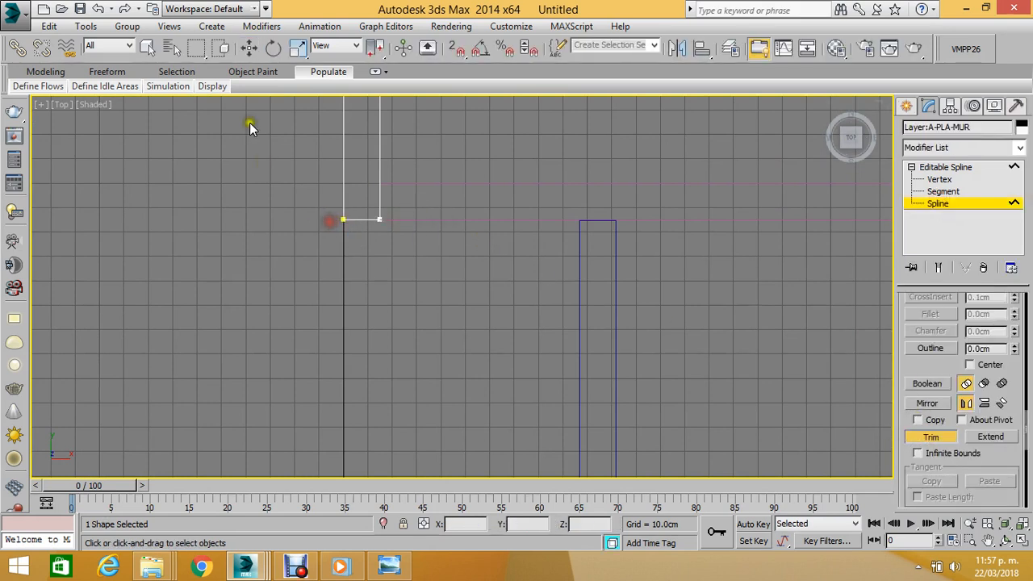
click(249, 48)
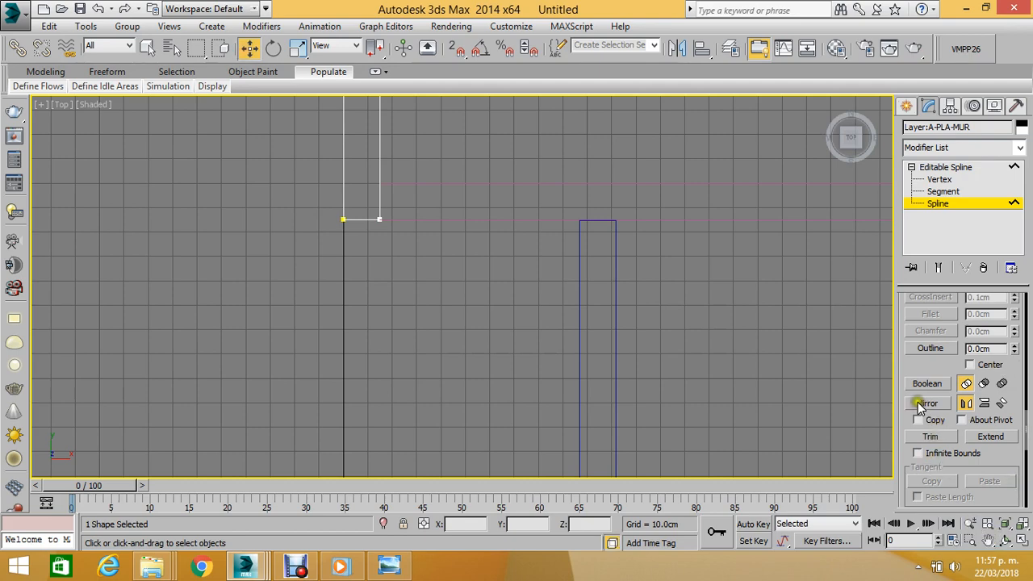
Join the trimmed closing line to the building wall's open ends using automatic welding, and leave spline editing.
drag(906, 368, 894, 551)
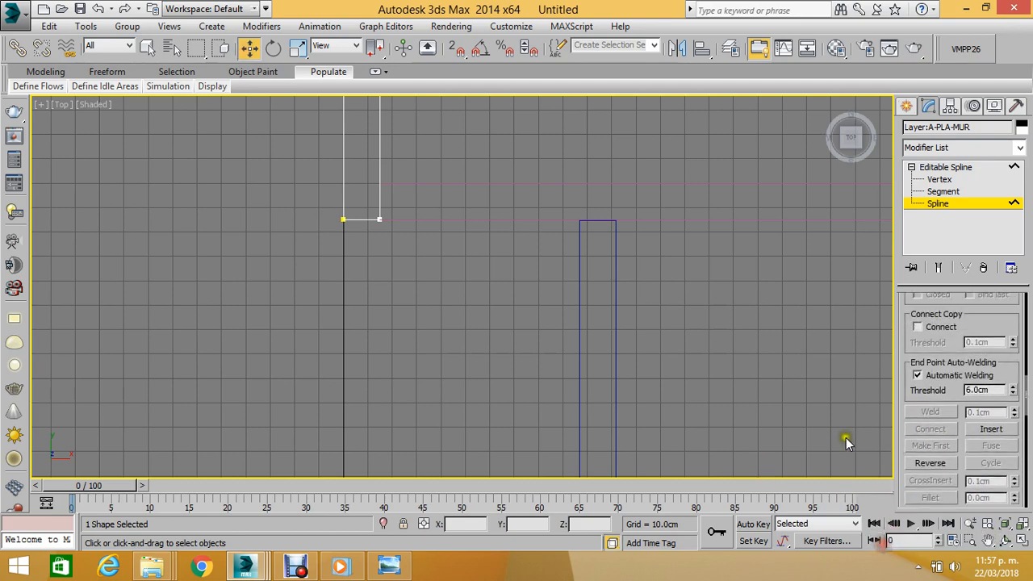
click(361, 217)
scroll(357, 195, up, 2)
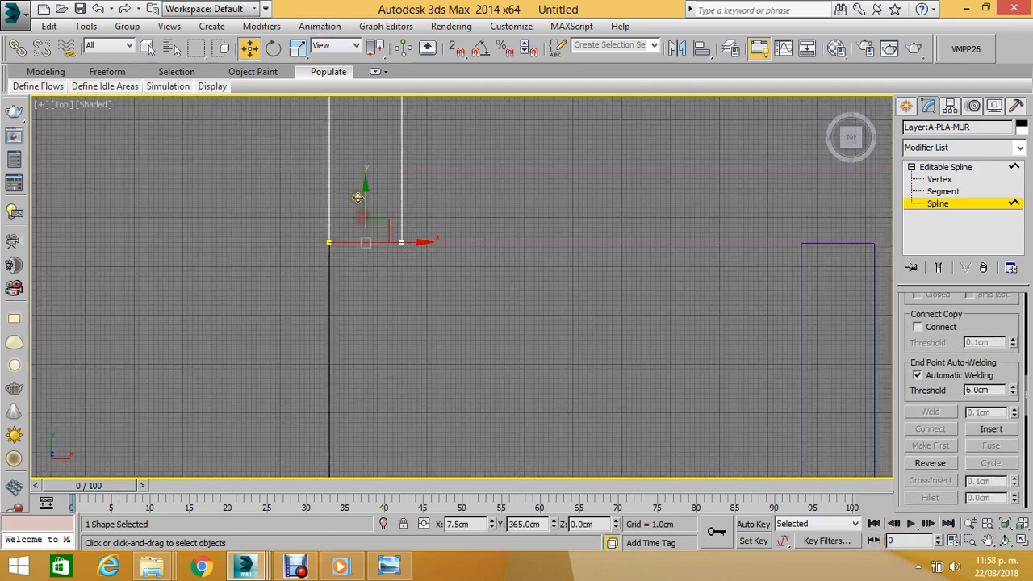
drag(371, 227, 382, 199)
scroll(382, 196, down, 3)
scroll(381, 196, down, 5)
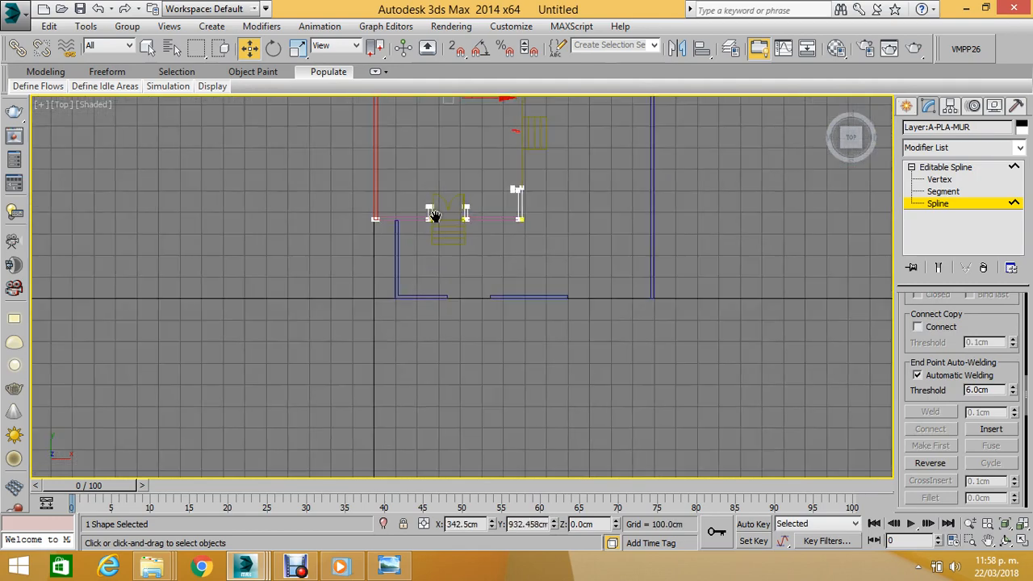
middle_drag(414, 228, 431, 206)
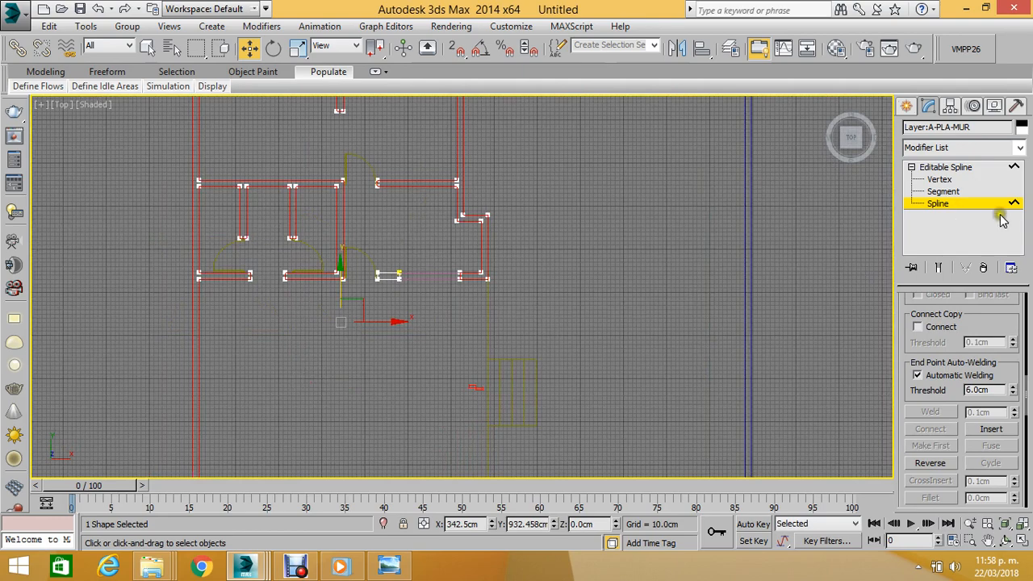
click(973, 205)
Select the blue A-PLA-MUR002 exterior outline, turn on 2D snapping and add Vertex to the active snap types.
middle_drag(396, 403, 494, 211)
scroll(188, 433, up, 3)
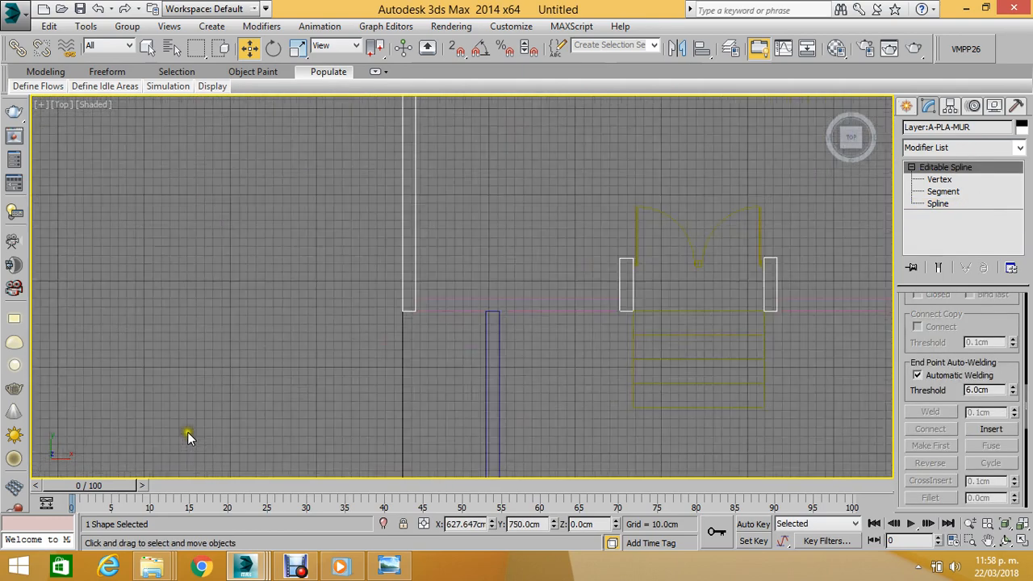
scroll(492, 338, up, 2)
click(516, 314)
scroll(510, 317, up, 1)
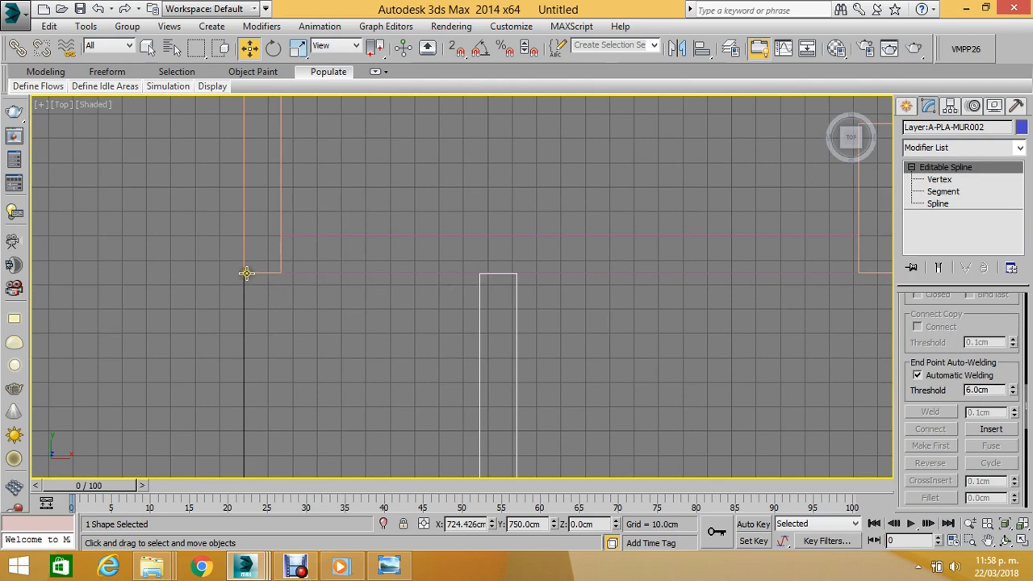
scroll(246, 273, down, 4)
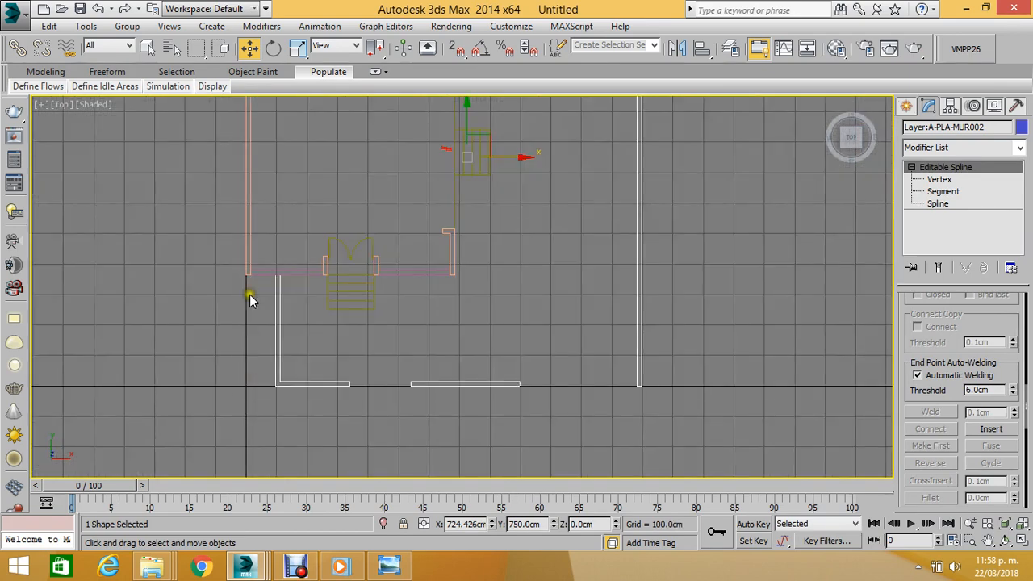
scroll(252, 297, up, 4)
scroll(351, 242, up, 1)
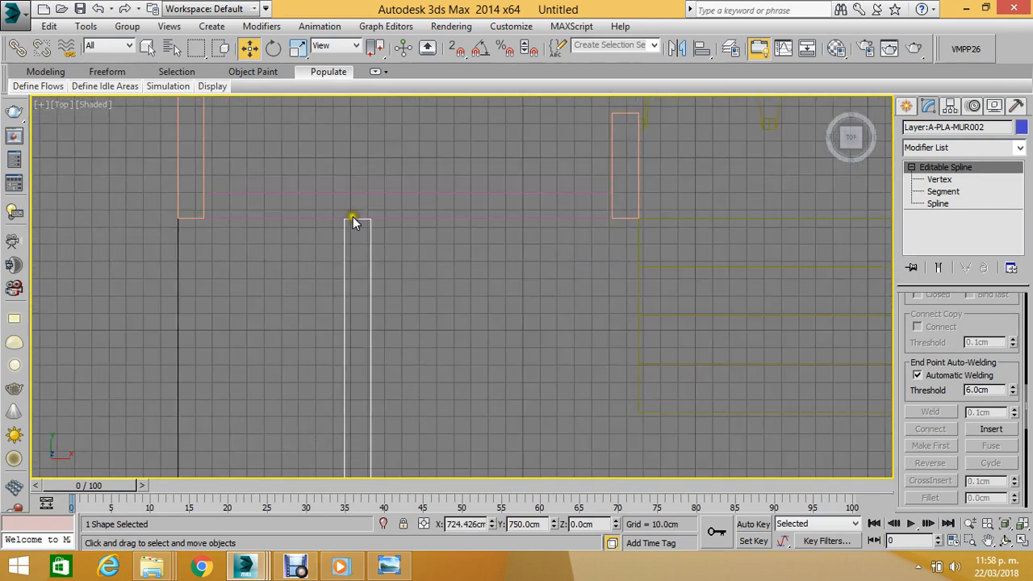
click(458, 49)
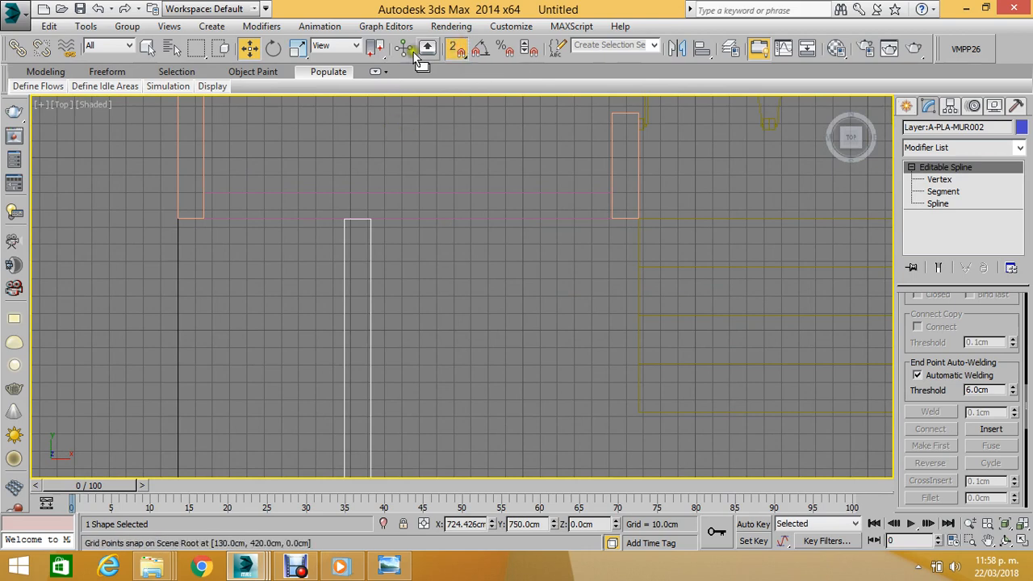
right_click(463, 51)
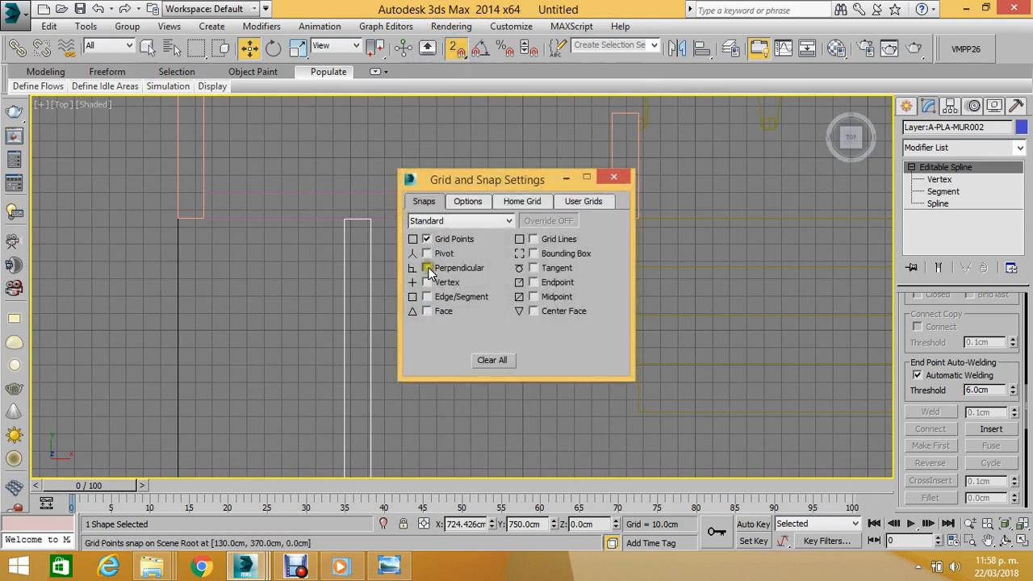
drag(343, 217, 241, 305)
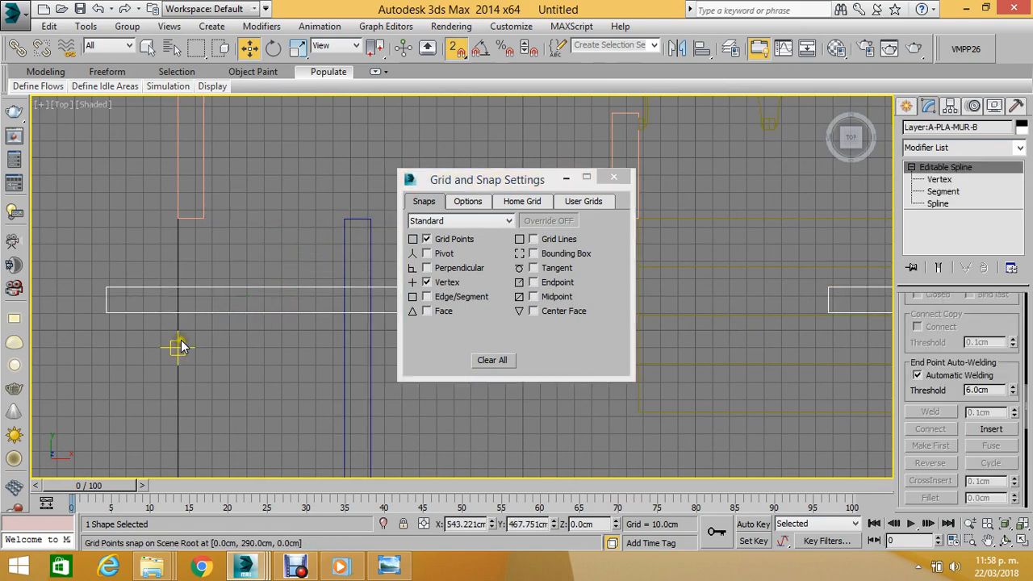
key(ctrl+z)
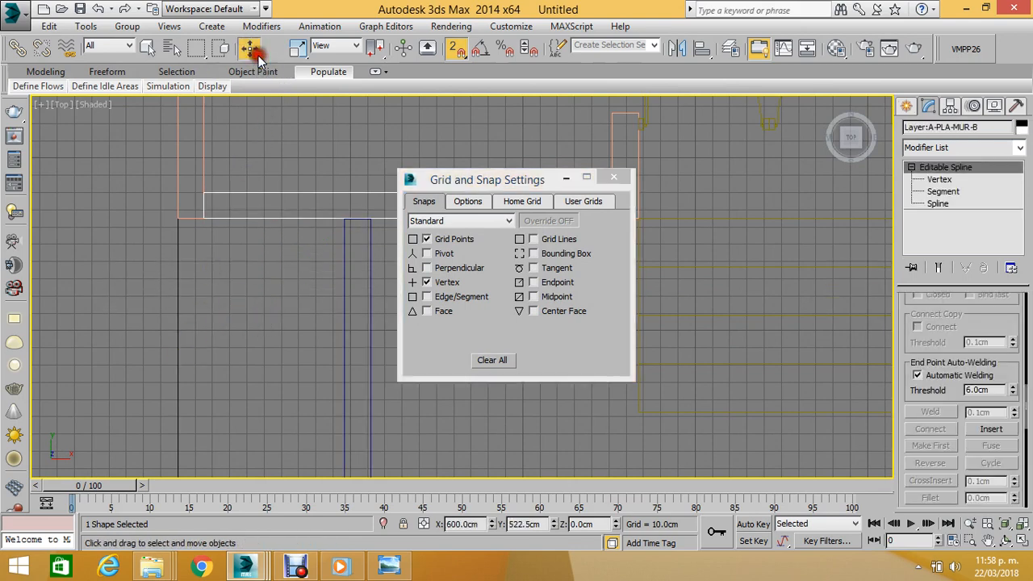
click(457, 48)
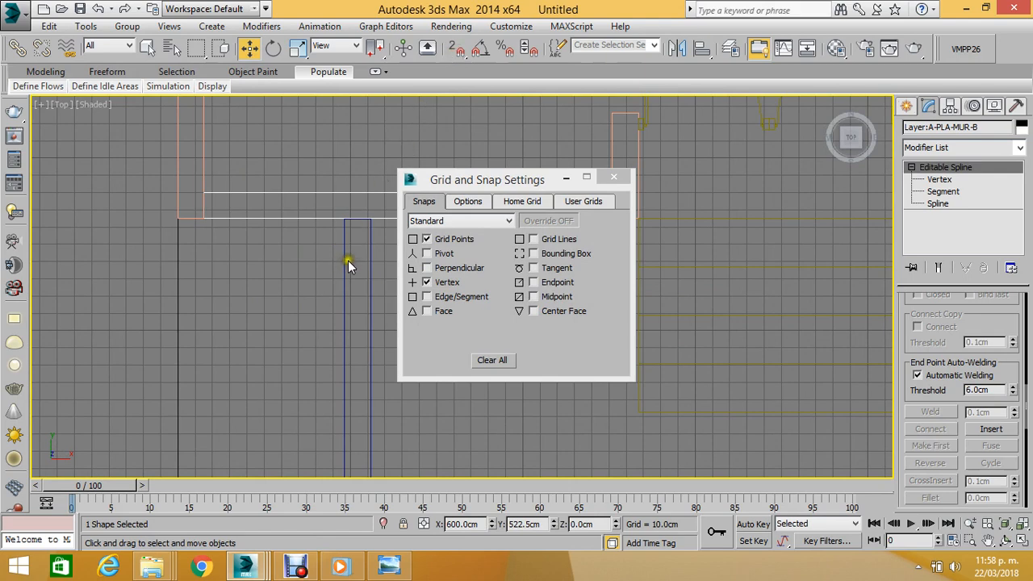
Reselect the blue exterior outline, switch to the transform coordinate center and move the outline down to about Y 720 cm.
click(347, 255)
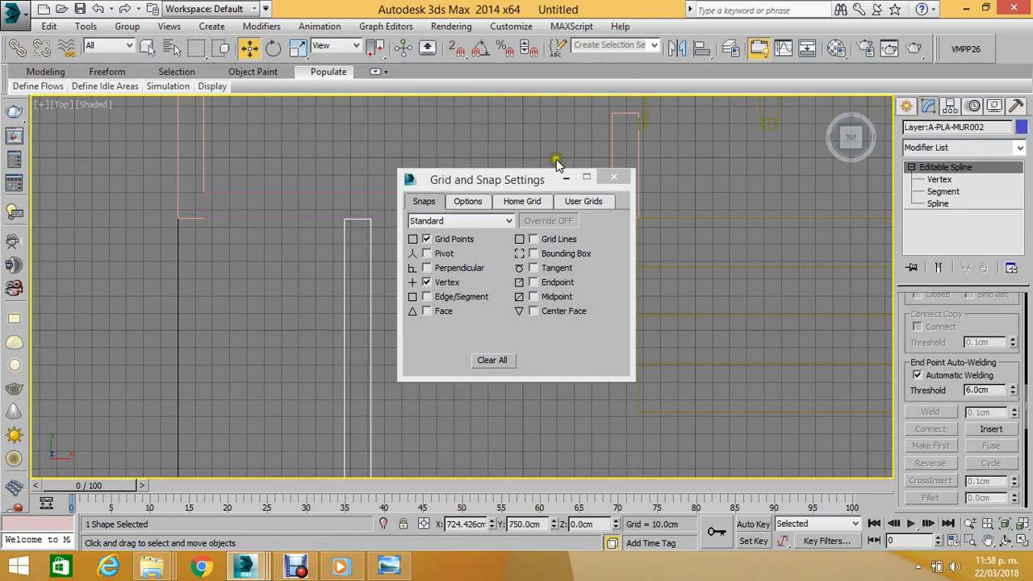
middle_drag(363, 230, 275, 247)
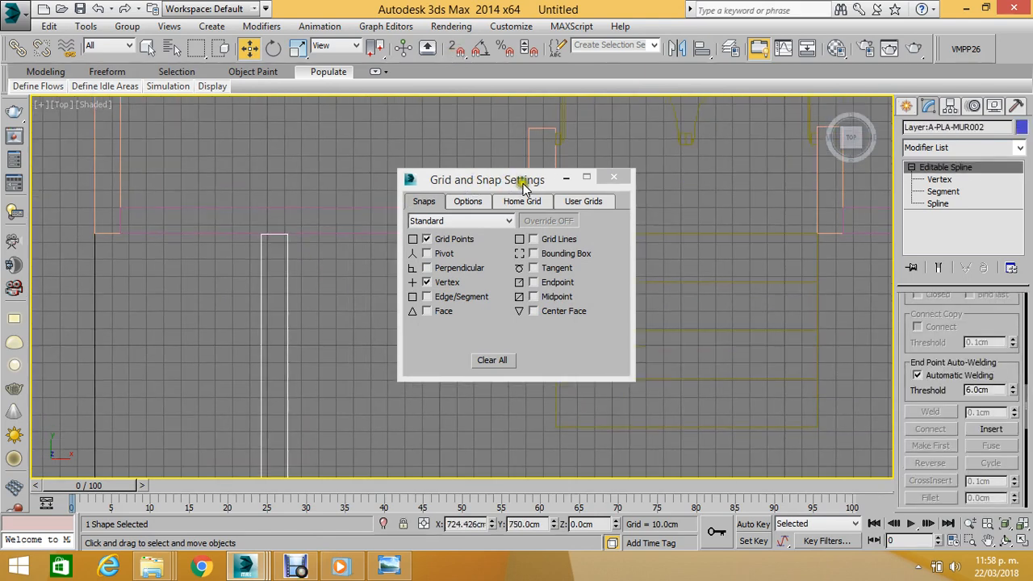
click(626, 177)
drag(374, 47, 375, 117)
drag(465, 251, 477, 293)
Move the blue exterior outline with snapping on so its upper-left wall end meets the building wall's lower-left corner.
click(457, 53)
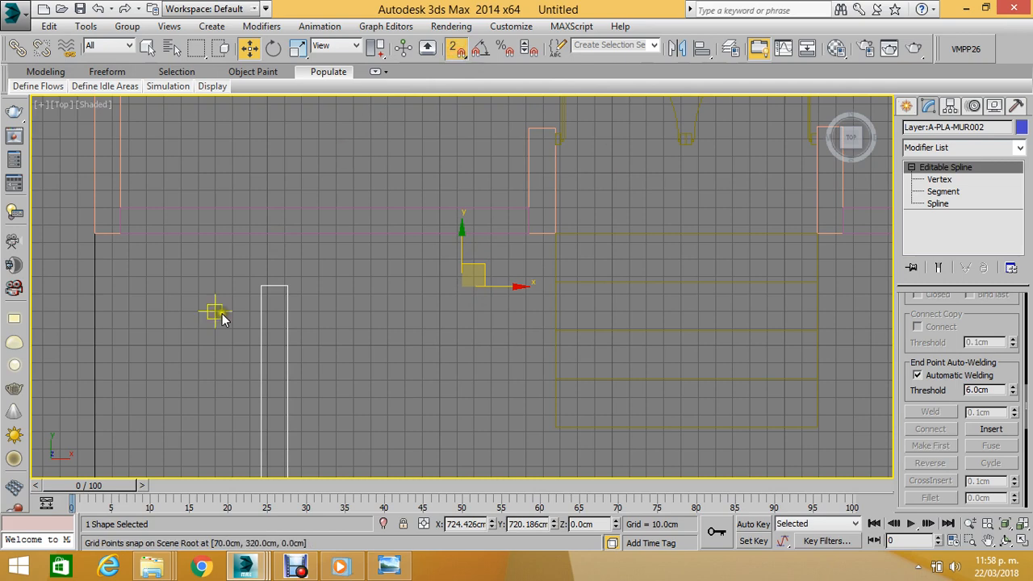
middle_drag(219, 314, 383, 302)
scroll(376, 279, up, 3)
drag(459, 274, 133, 170)
click(967, 168)
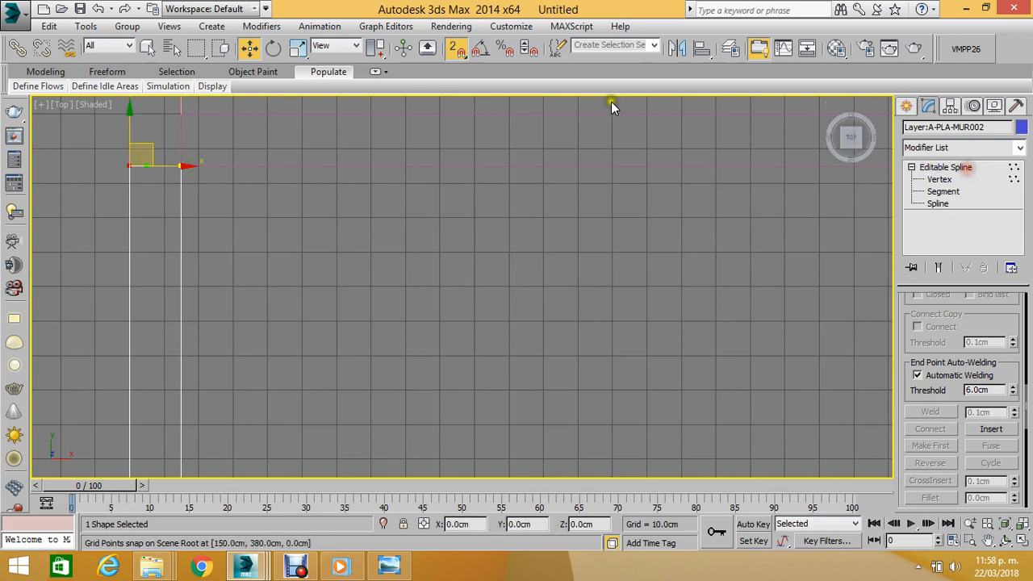
Turn off 2D snapping, clear the Vertex snap type and leave the outline's vertex editing.
key(1)
click(455, 49)
right_click(453, 50)
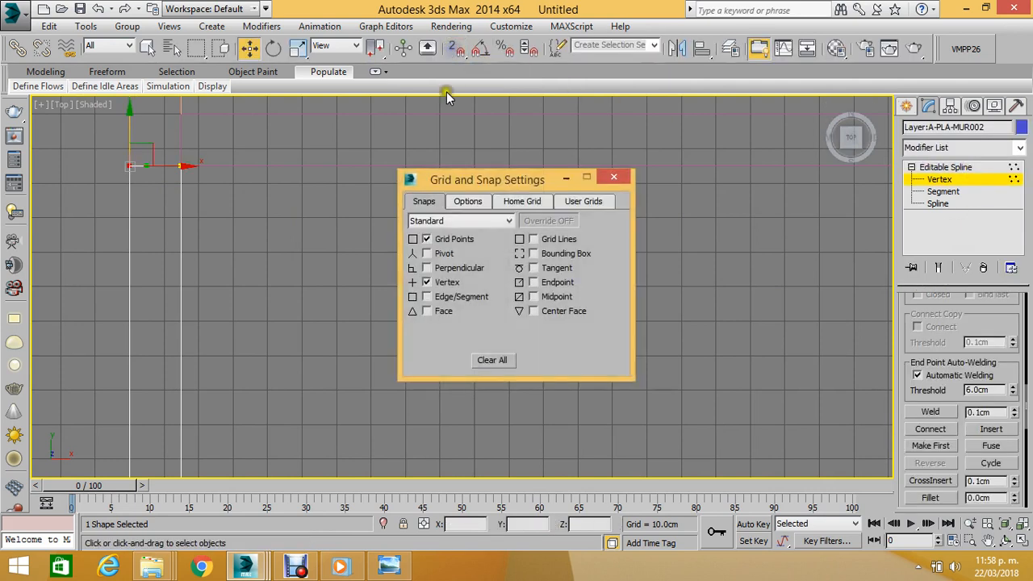
click(426, 282)
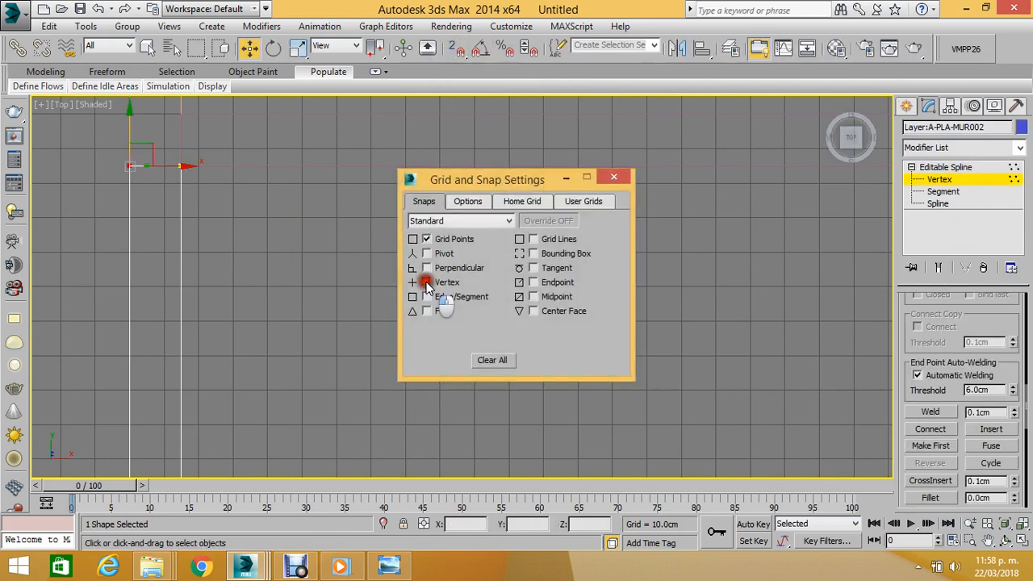
click(620, 177)
click(931, 168)
Switch the viewport to Perspective and orbit to an angled view of the whole floor plan.
scroll(622, 159, down, 5)
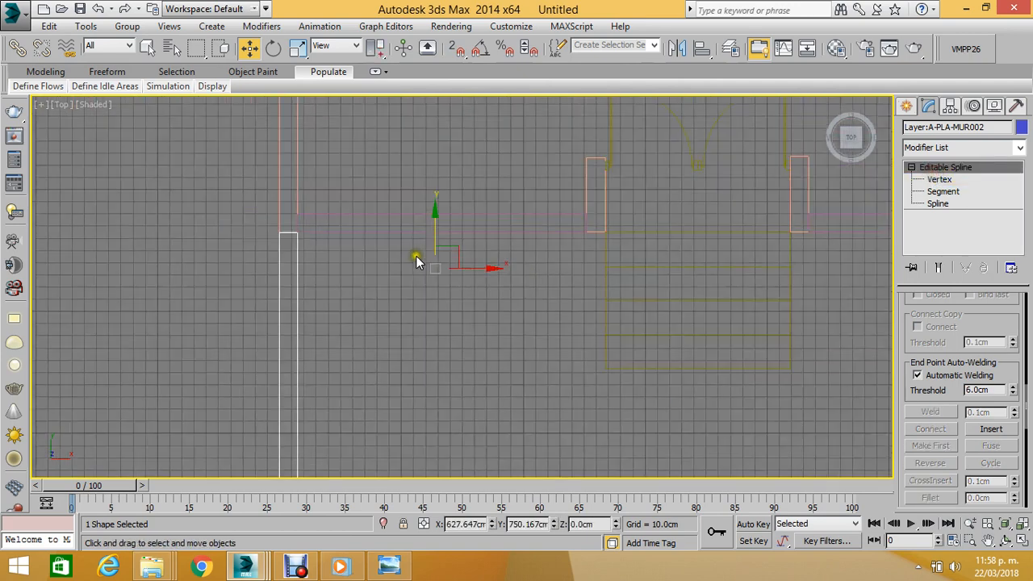
scroll(415, 256, down, 6)
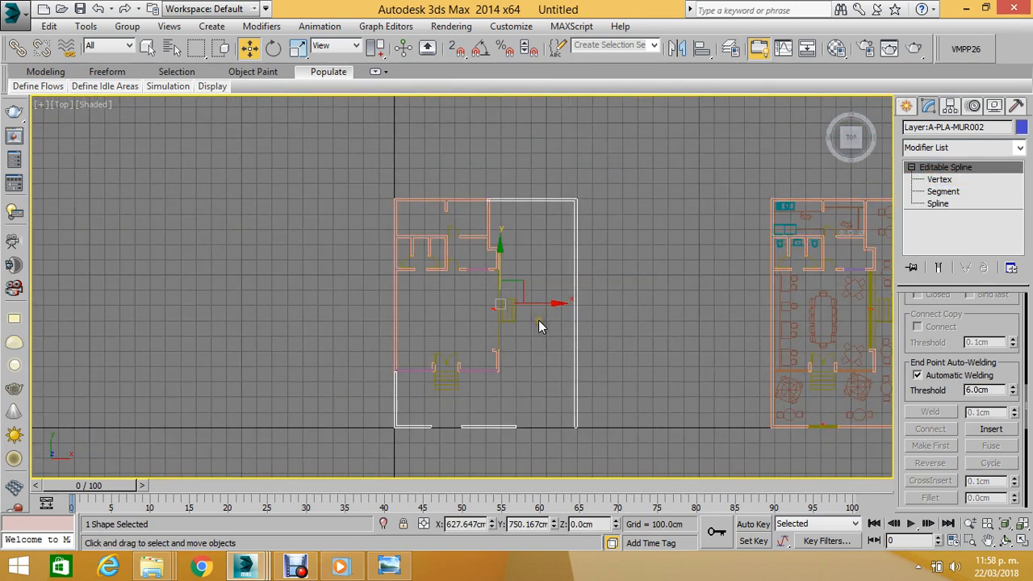
scroll(550, 215, up, 2)
key(p)
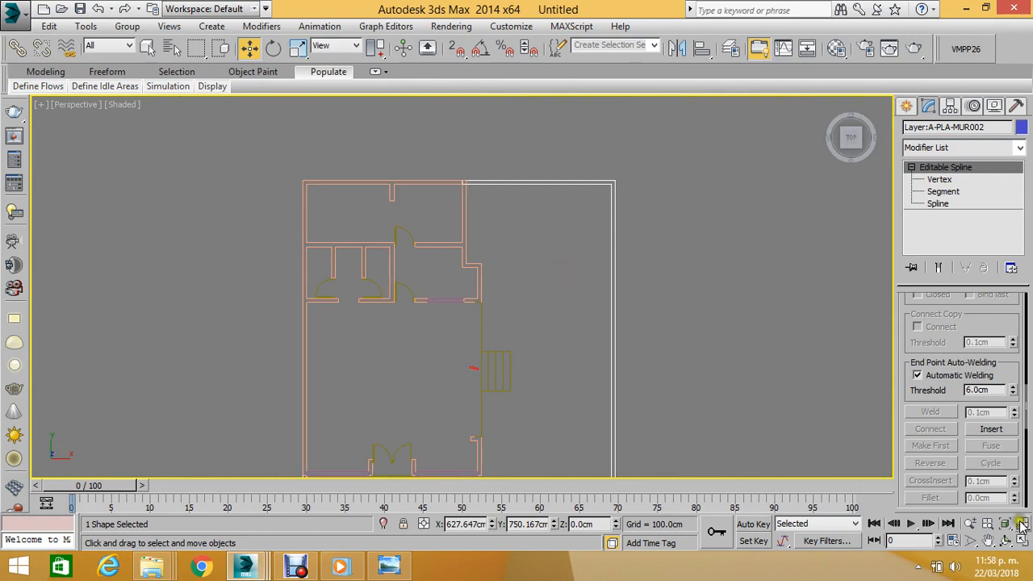
click(1006, 540)
drag(514, 328, 436, 299)
drag(488, 337, 454, 285)
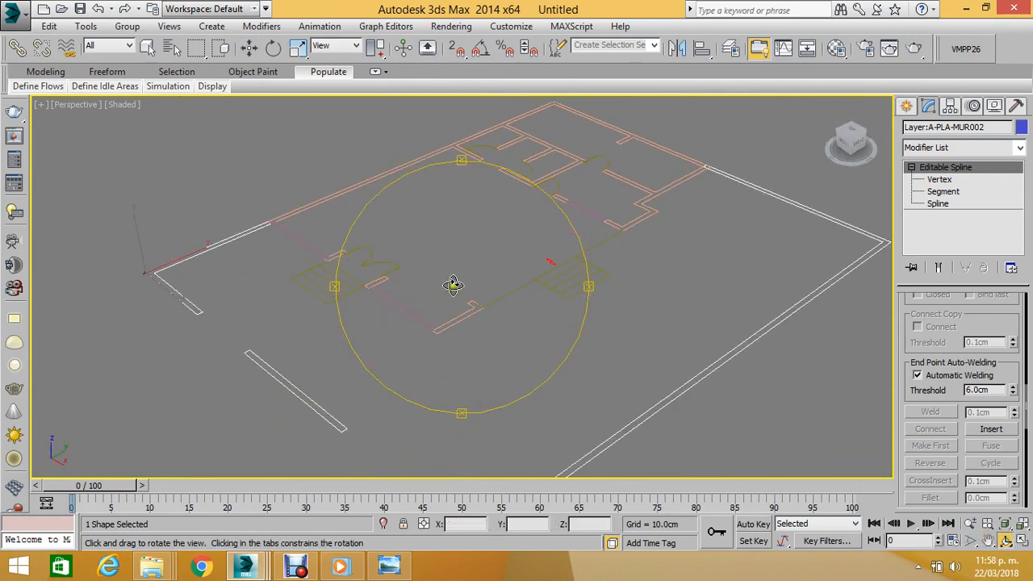
click(248, 48)
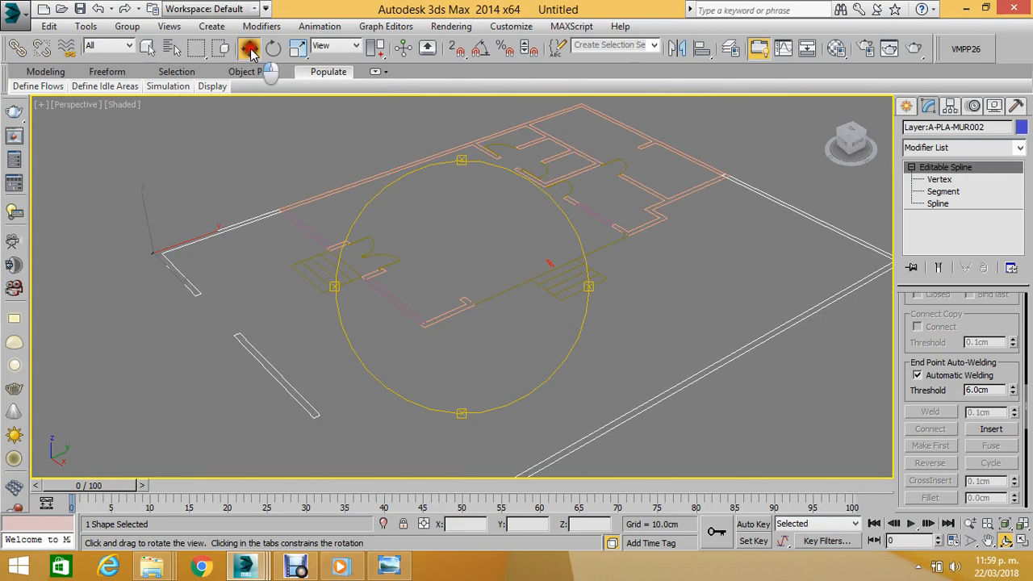
Apply an Extrude modifier to the A-PLA-MUR building walls with an amount of 90 cm.
click(437, 324)
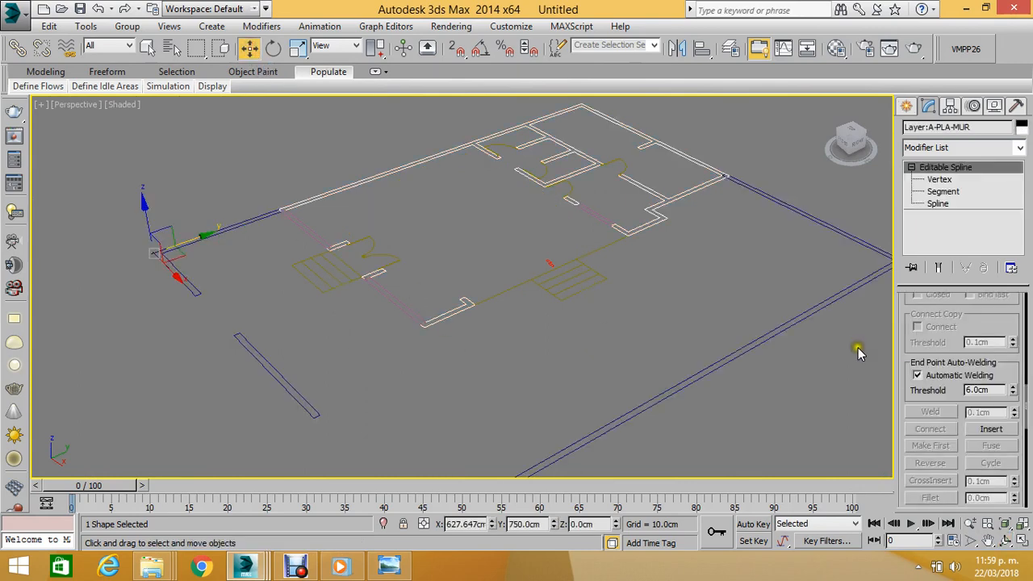
click(991, 147)
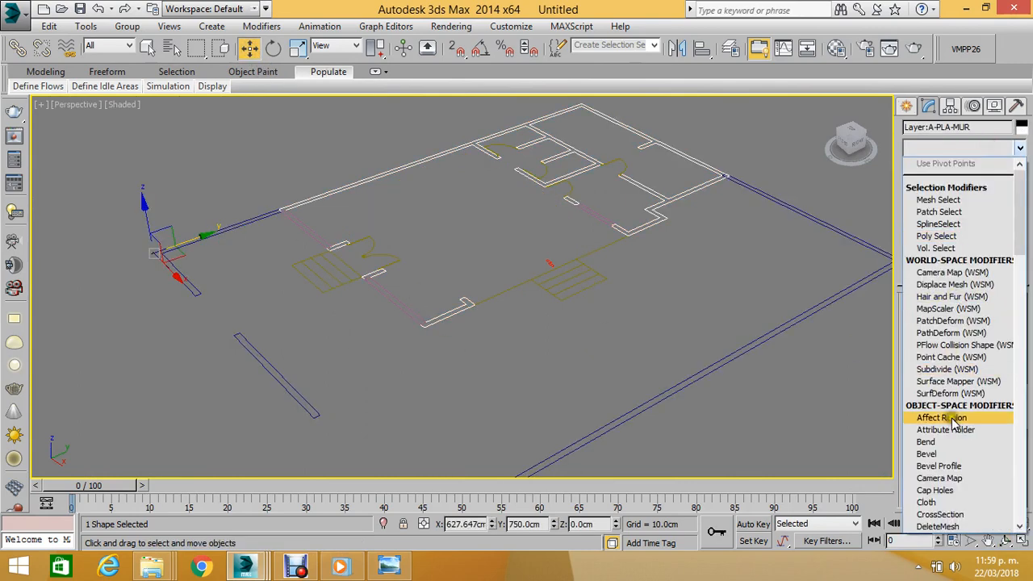
scroll(949, 488, down, 1)
scroll(949, 488, down, 4)
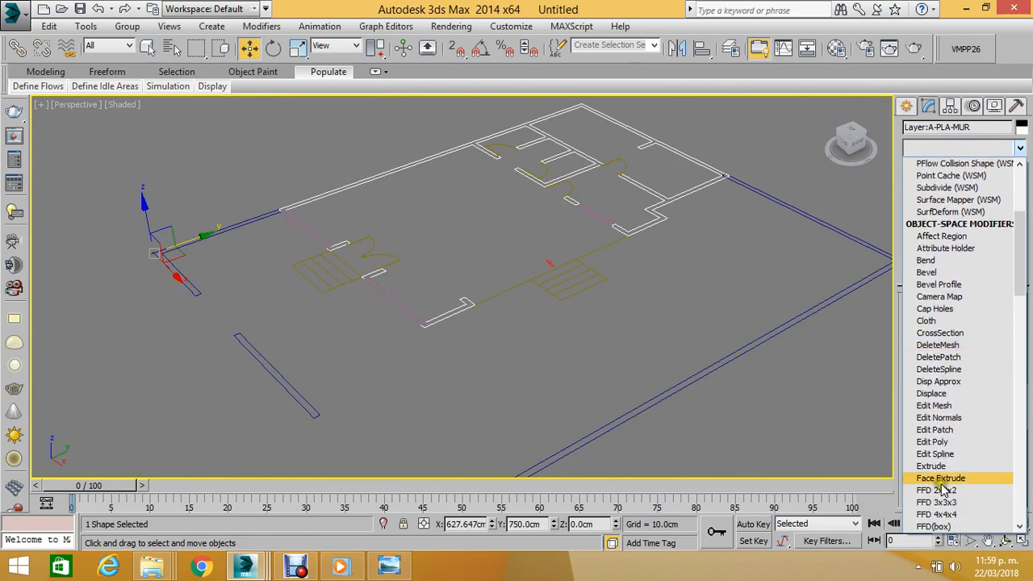
click(936, 468)
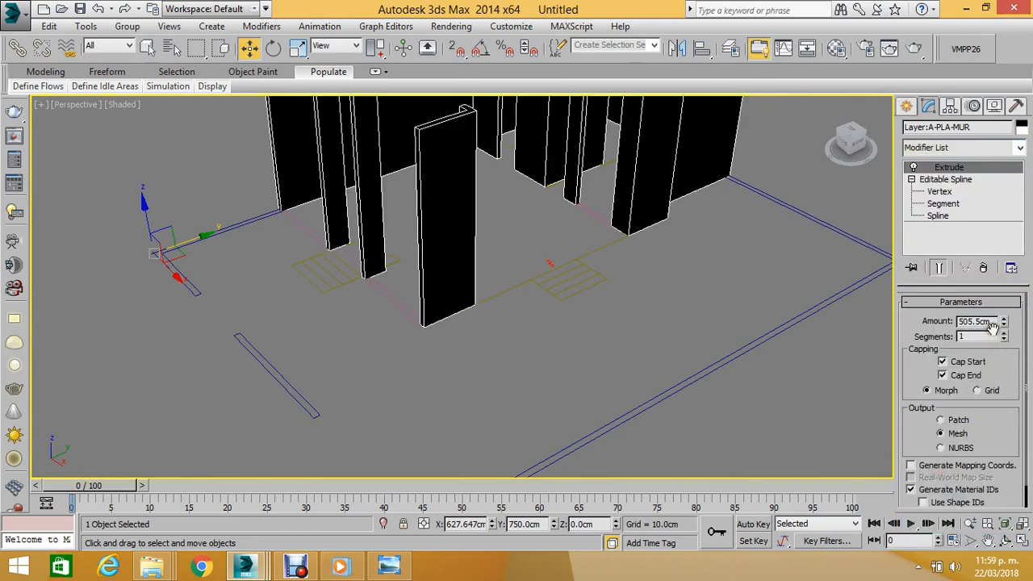
drag(993, 325, 918, 322)
text(90)
key(Return)
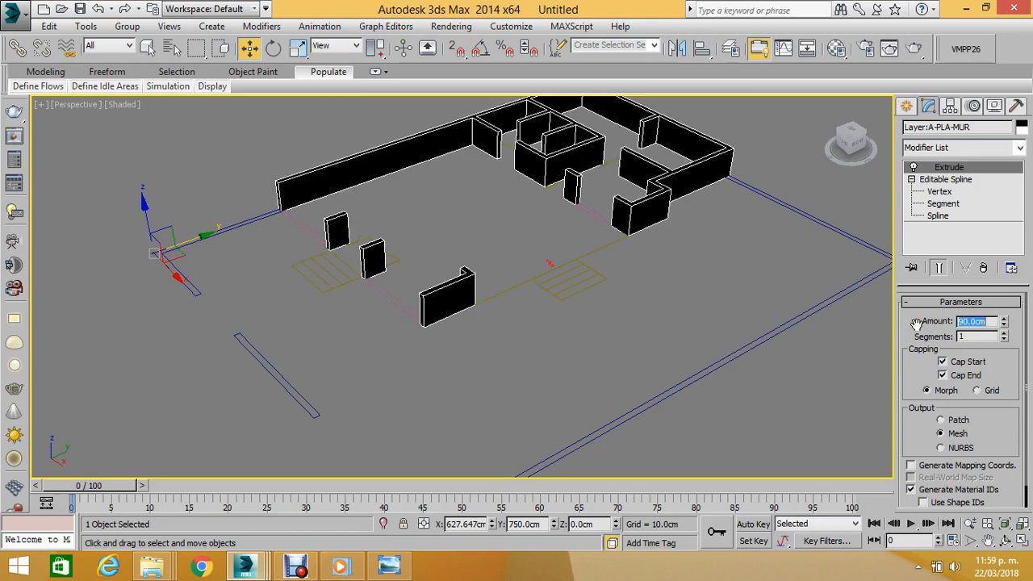
Assign the 01 - Default material to the extruded A-PLA-MUR building walls and close the Material Editor.
scroll(662, 295, down, 3)
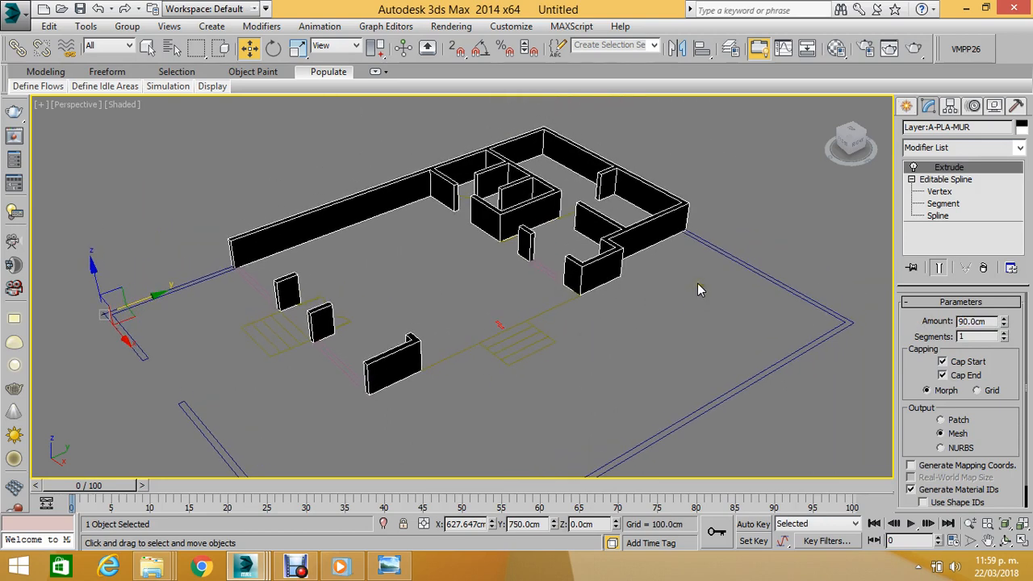
click(773, 231)
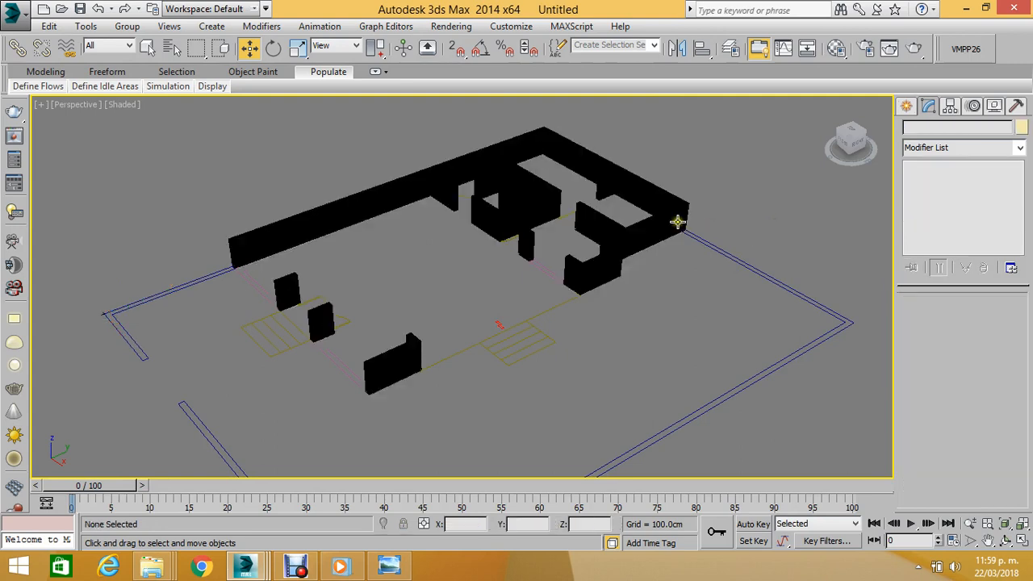
click(640, 225)
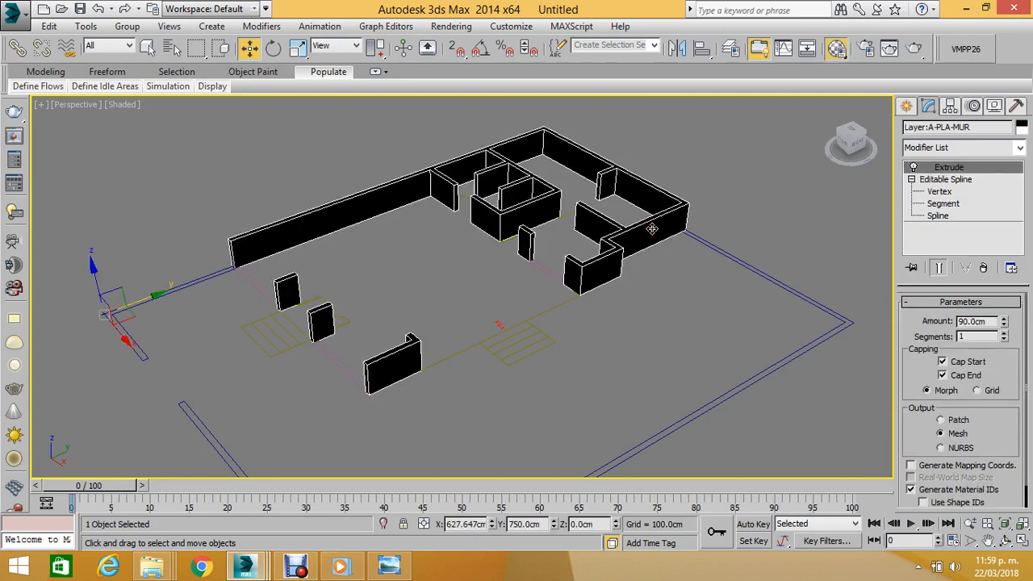
key(m)
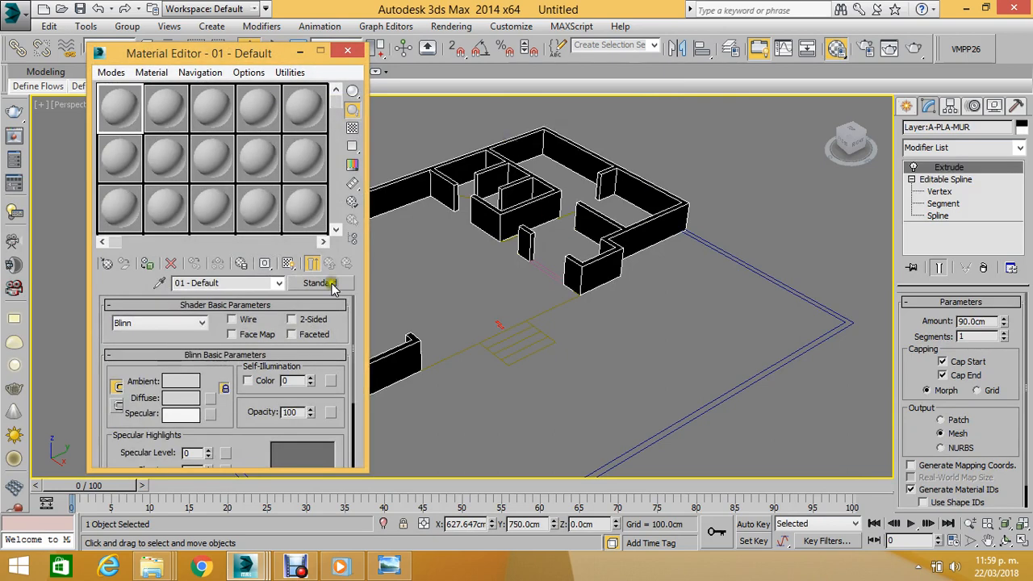
click(147, 263)
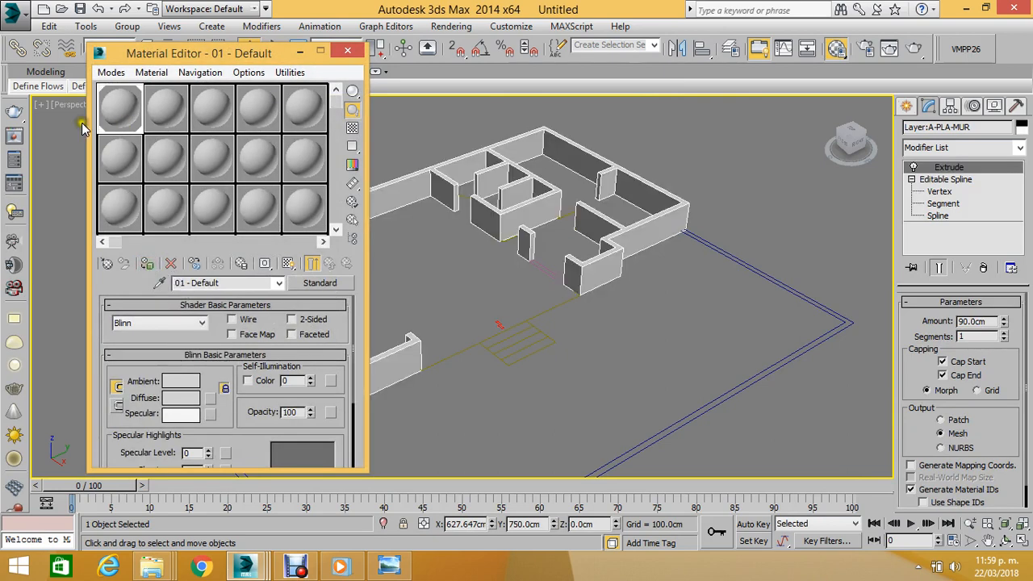
click(347, 51)
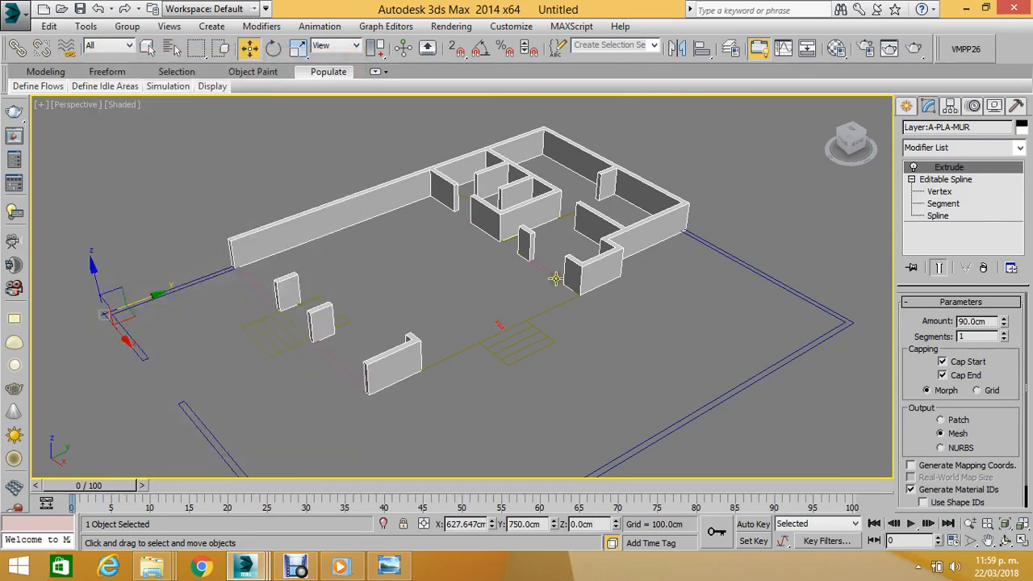
Convert the extruded A-PLA-MUR building walls to an Editable Poly.
middle_drag(572, 230, 554, 263)
scroll(554, 263, up, 2)
scroll(551, 237, up, 2)
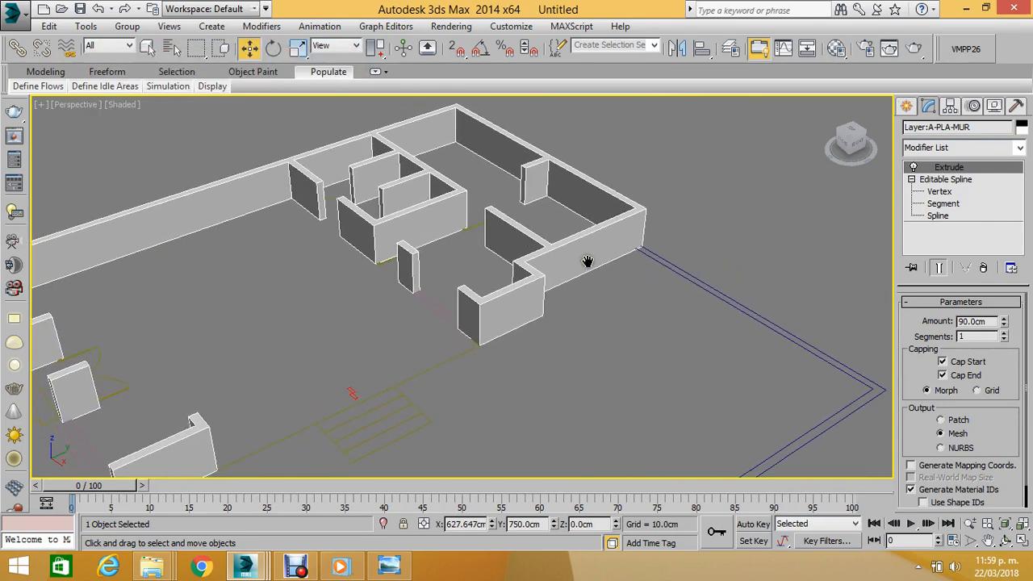
right_click(597, 247)
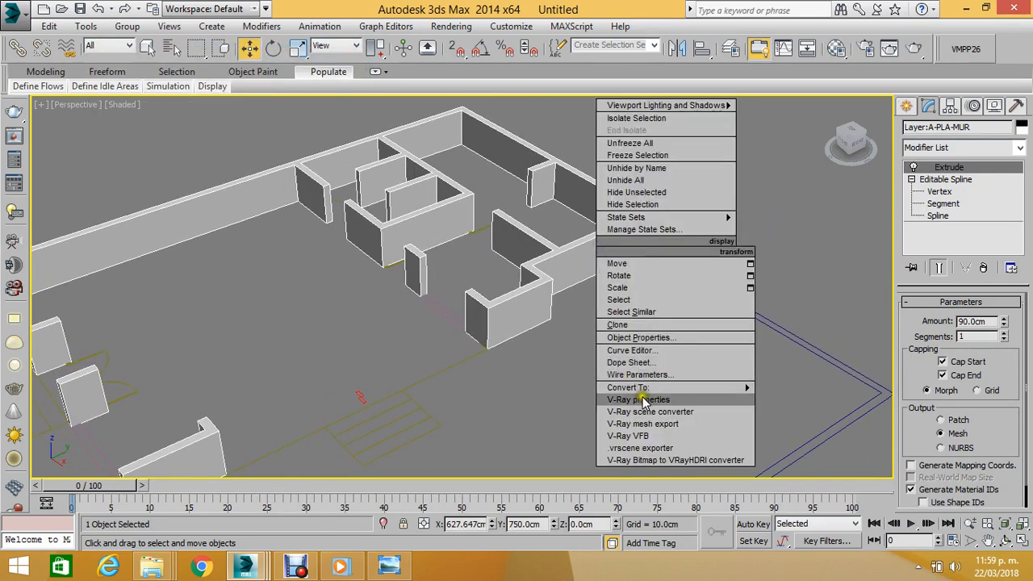
mouse_move(680, 387)
click(836, 399)
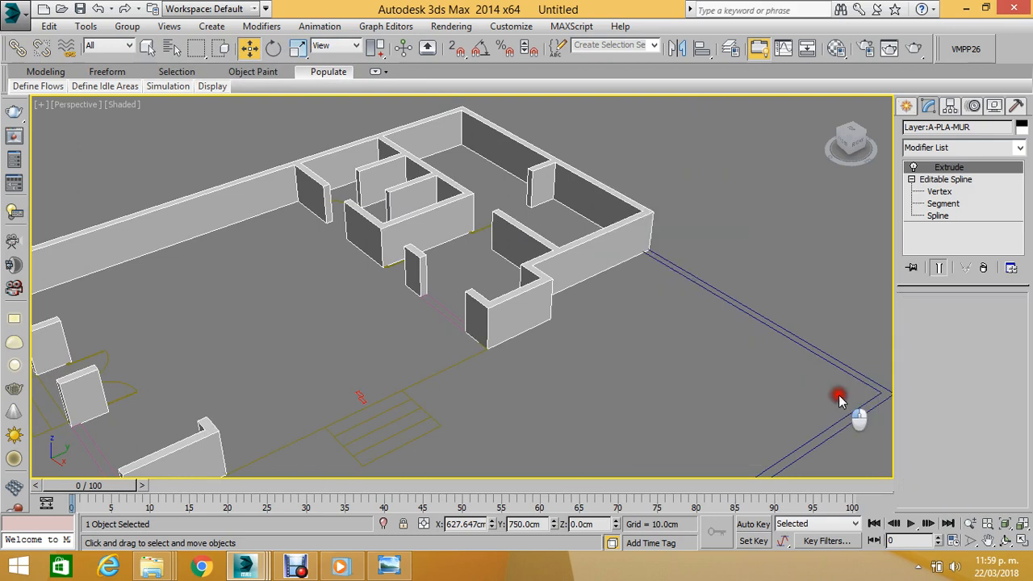
middle_drag(673, 319, 745, 333)
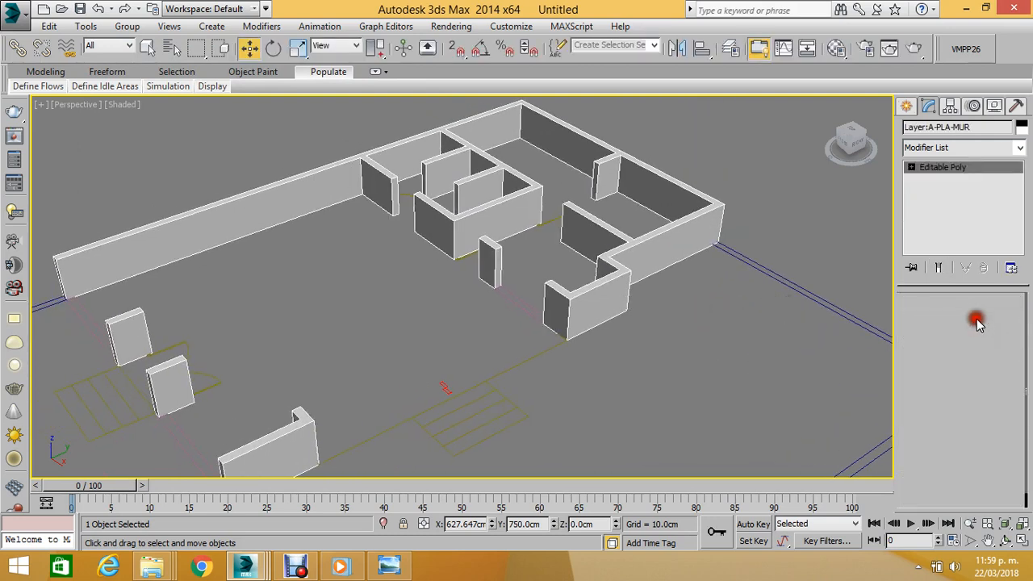
At the polygon level, select the top faces of all five separate wall pieces.
key(4)
middle_drag(645, 331, 718, 323)
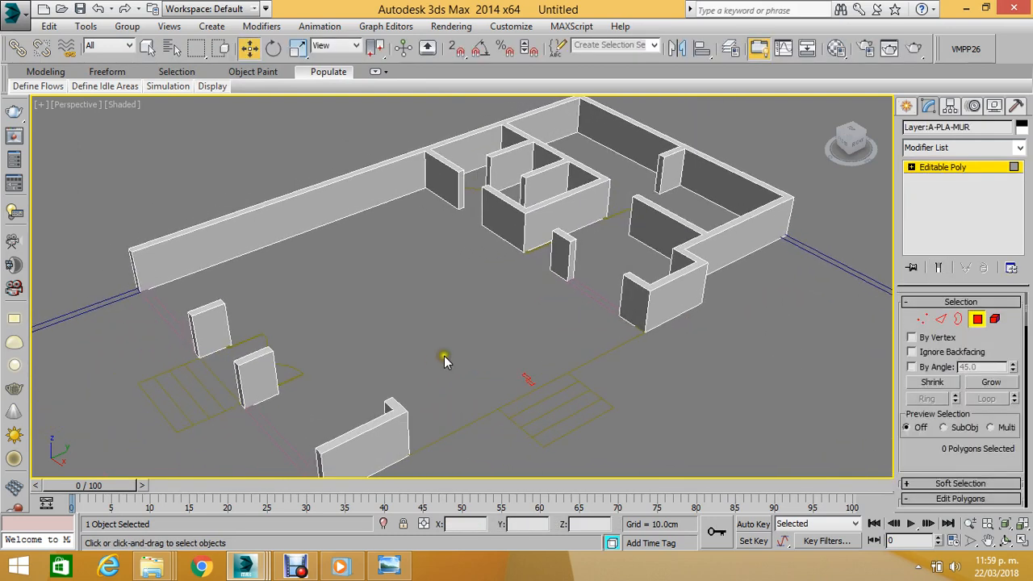
click(396, 413)
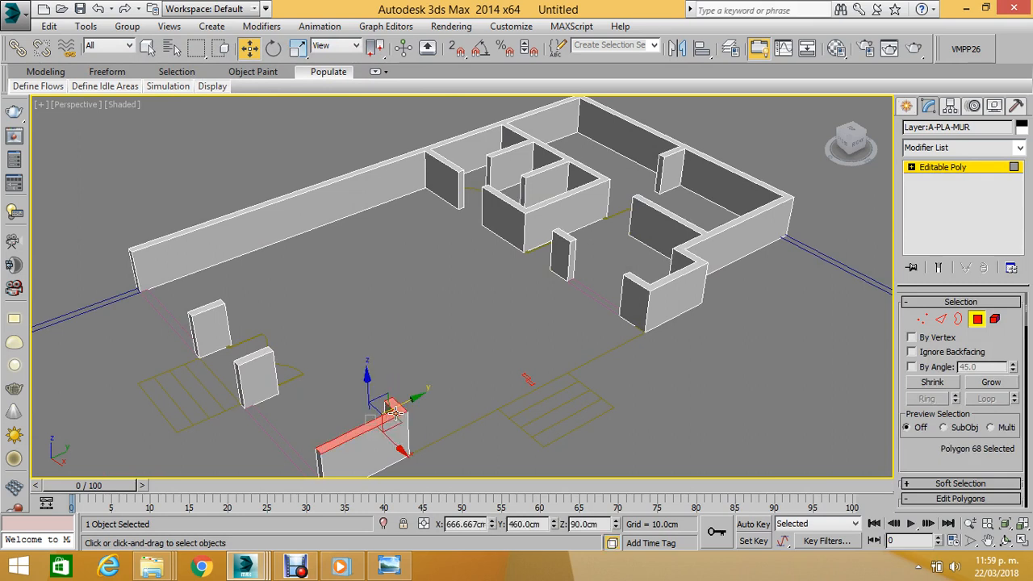
ctrl+click(248, 359)
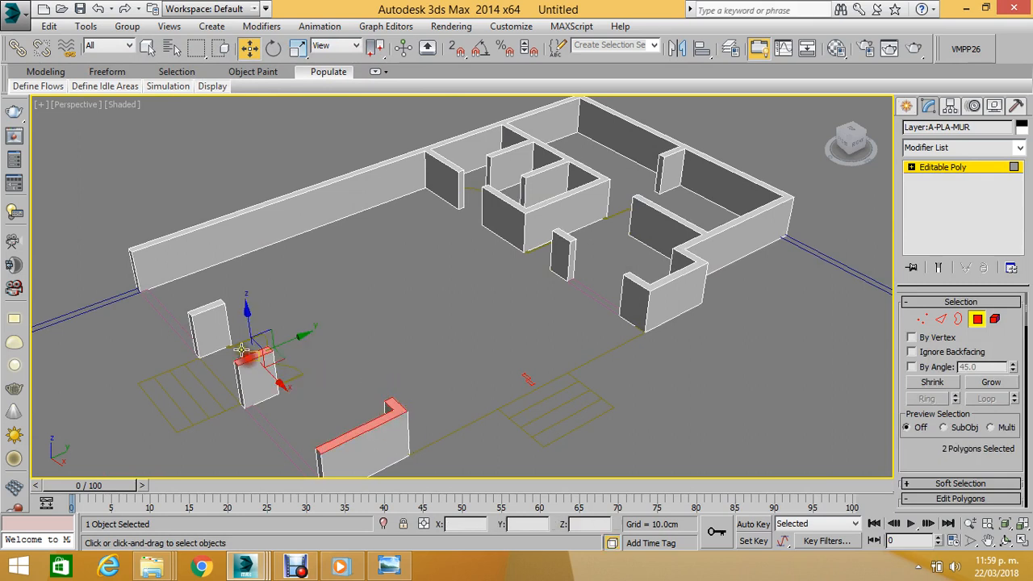
ctrl+click(208, 310)
ctrl+click(196, 229)
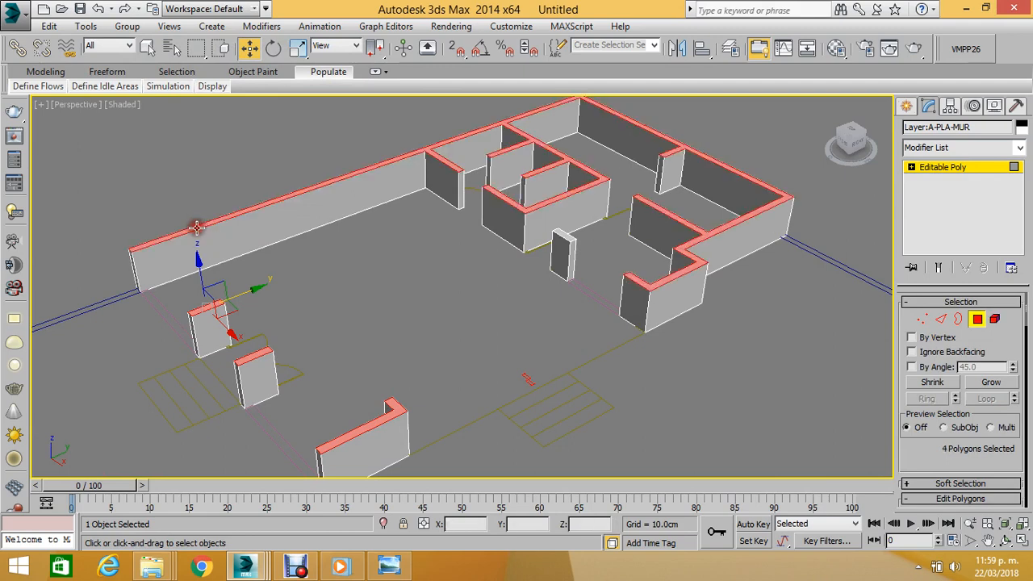
middle_drag(531, 272, 522, 287)
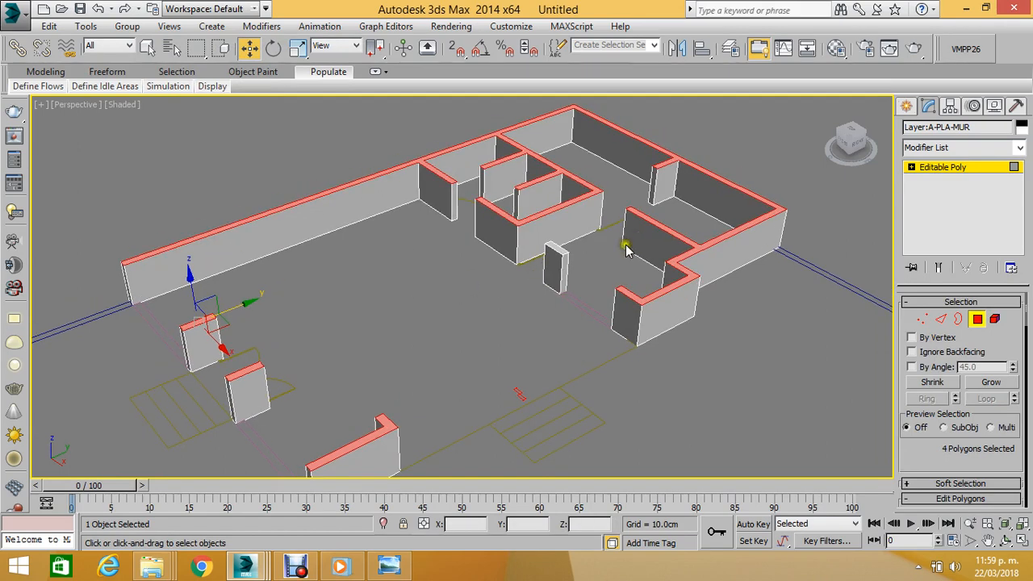
ctrl+click(558, 249)
middle_drag(573, 276, 577, 247)
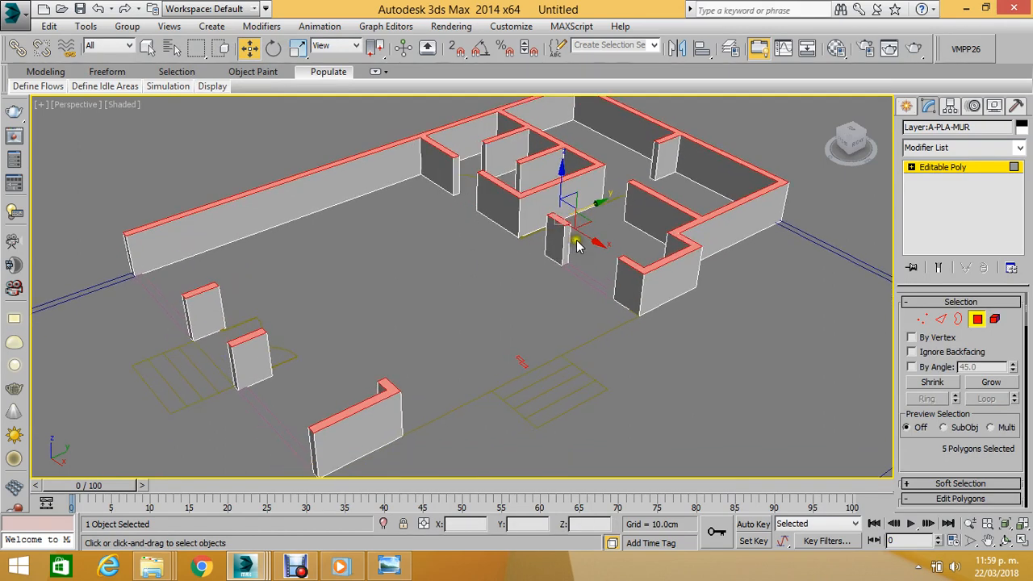
scroll(575, 246, down, 2)
Try extruding the selected wall-top polygons by a height of 250 cm.
drag(908, 454, 932, 307)
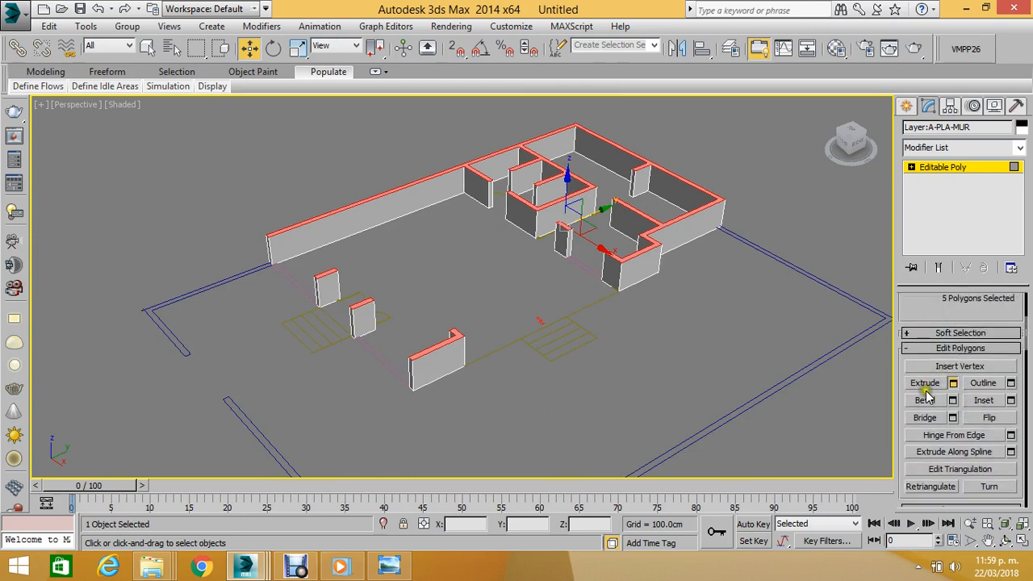
click(953, 384)
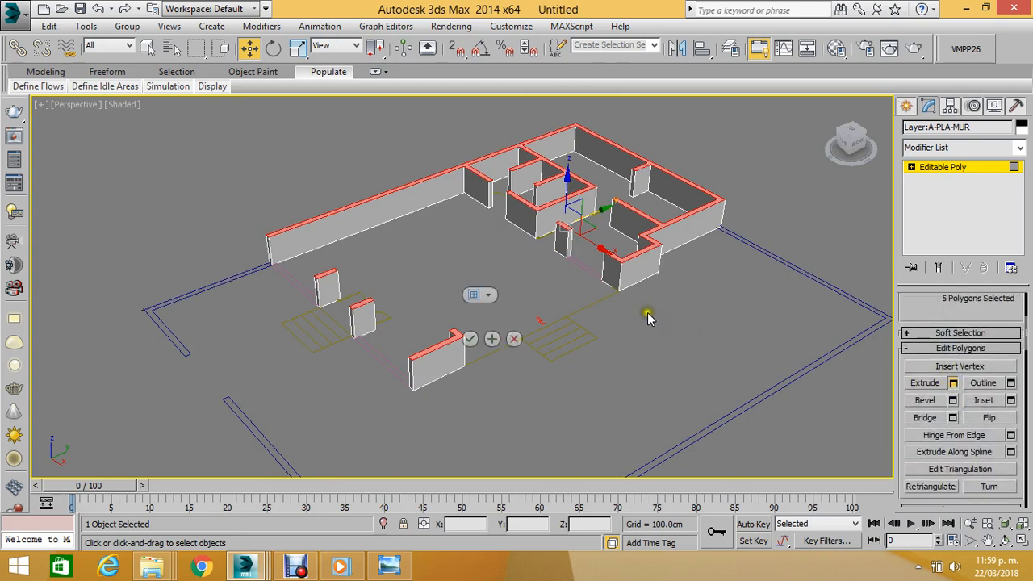
drag(523, 277, 821, 252)
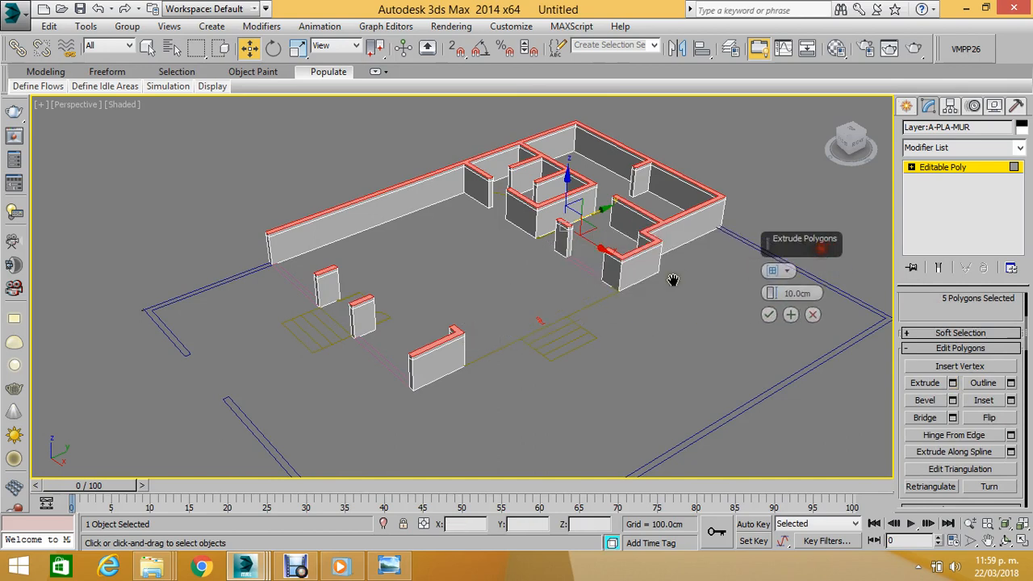
scroll(673, 282, up, 5)
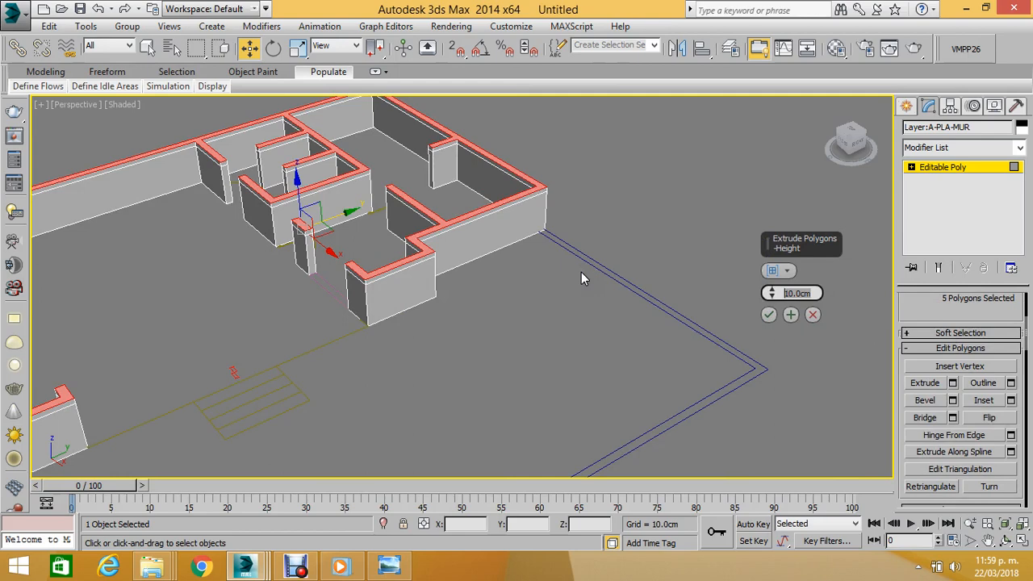
text(250)
key(Return)
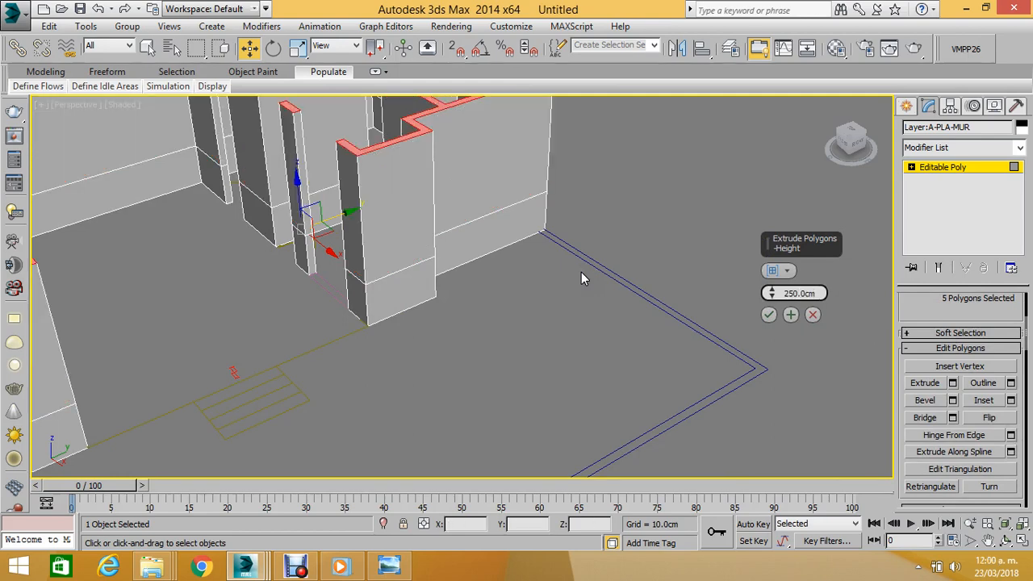
scroll(266, 280, down, 5)
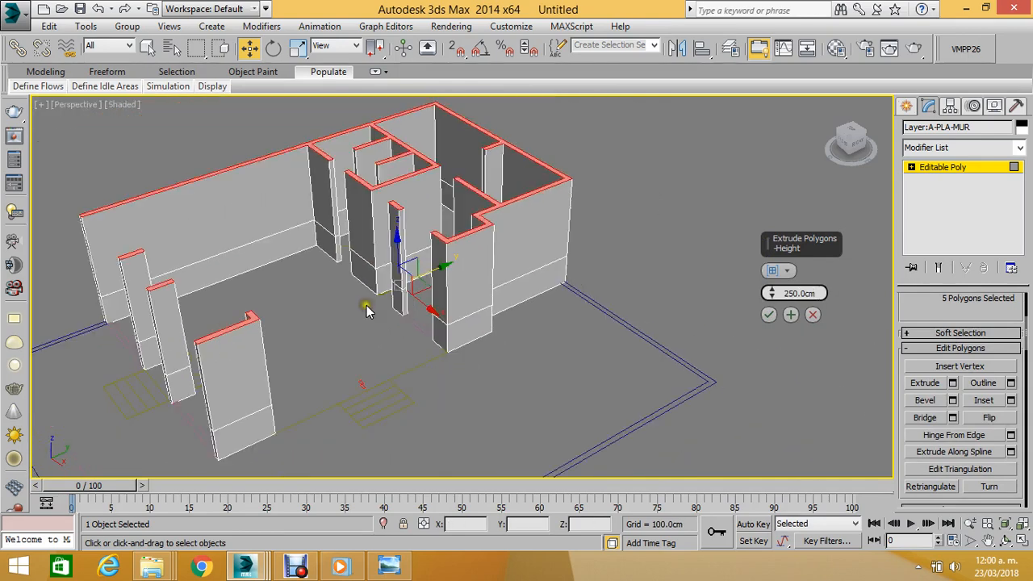
scroll(217, 301, up, 5)
middle_drag(219, 299, 298, 282)
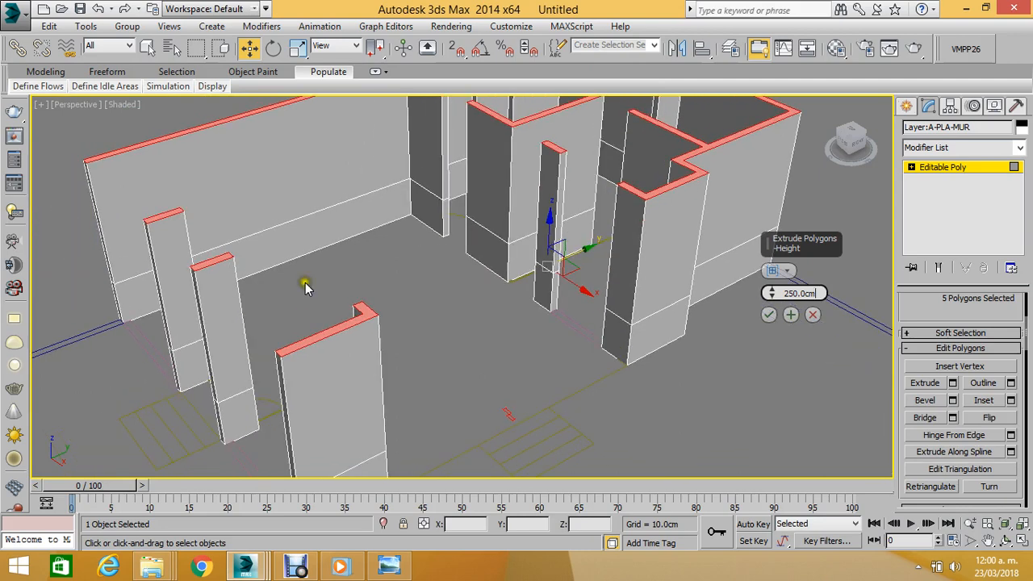
Undo the 250 cm extrusion of the wall tops and close the Render To Texture window.
drag(818, 295, 751, 296)
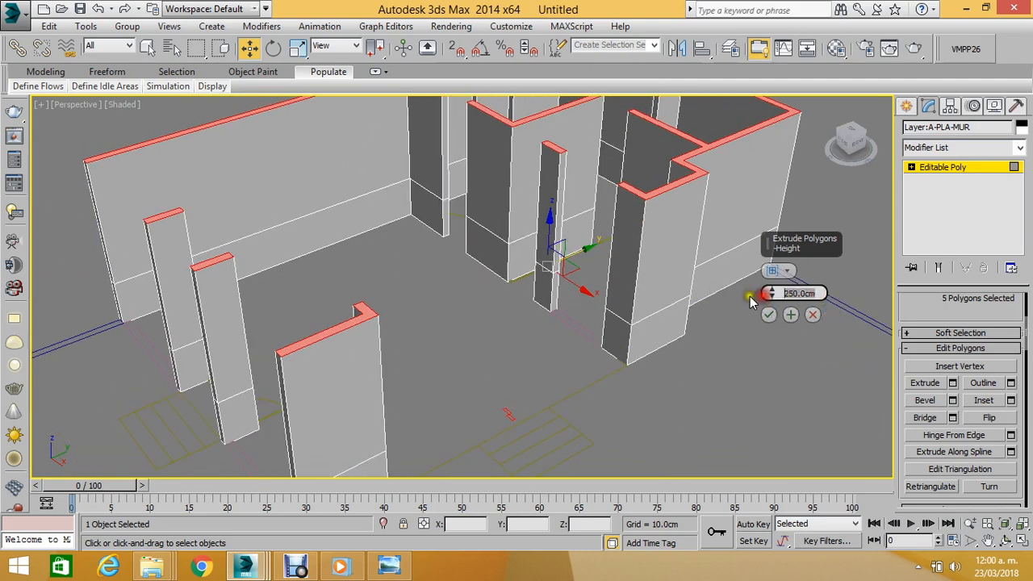
key(Return)
key(ctrl+z)
key(ctrl+z)
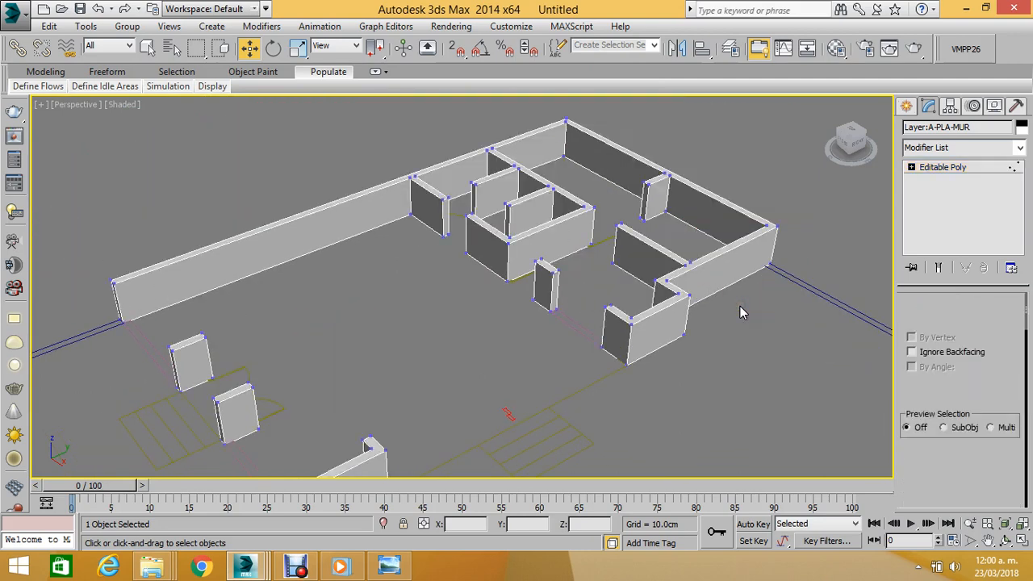
key(0)
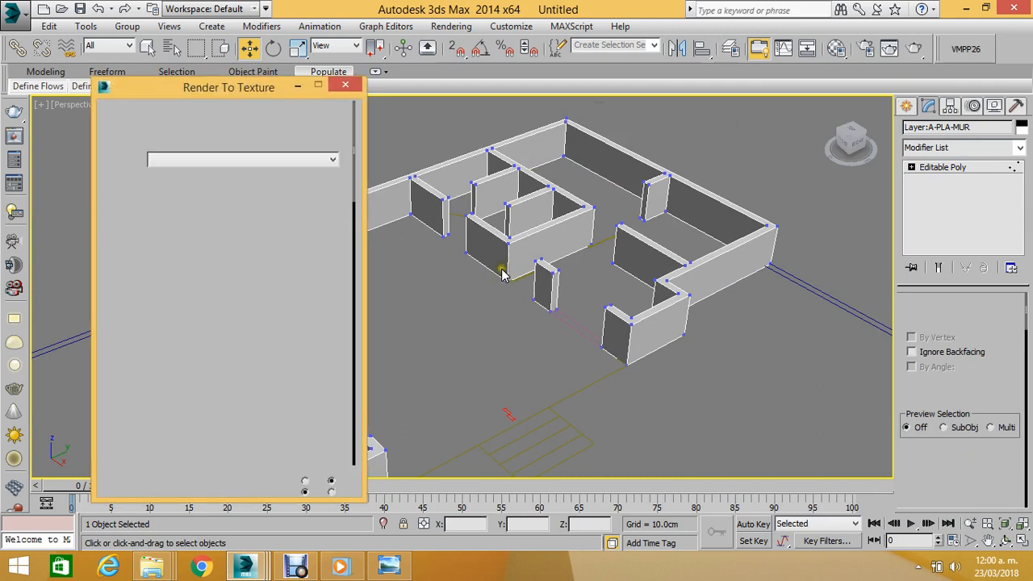
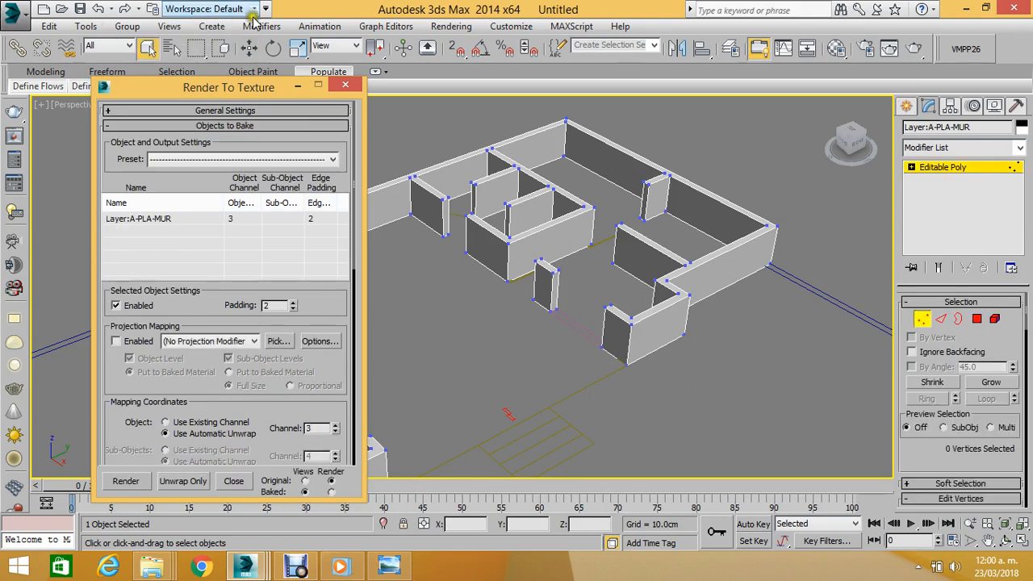
click(346, 85)
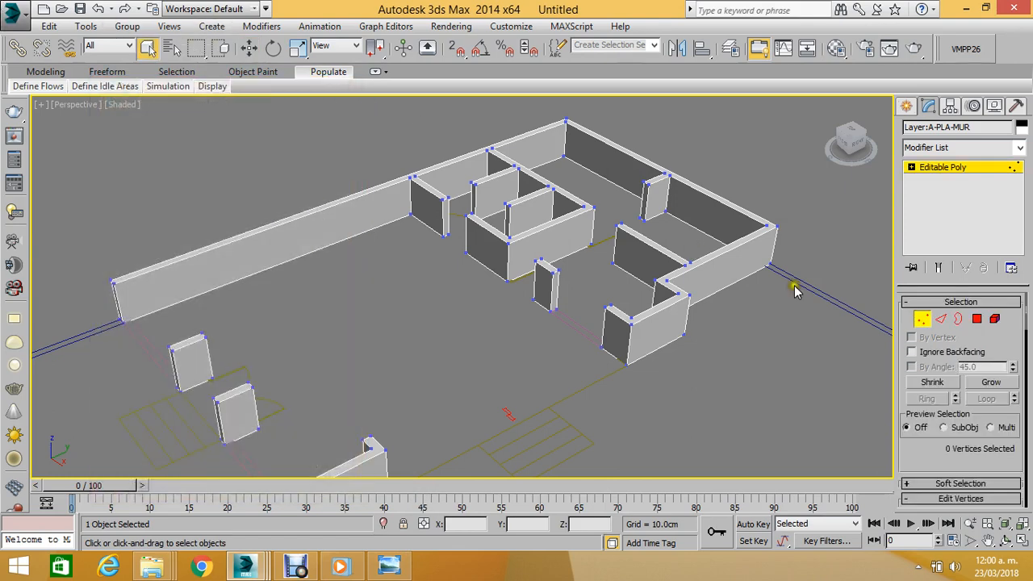
Return to the polygon level and extrude the selected wall-top faces by a height of 210 cm.
click(976, 318)
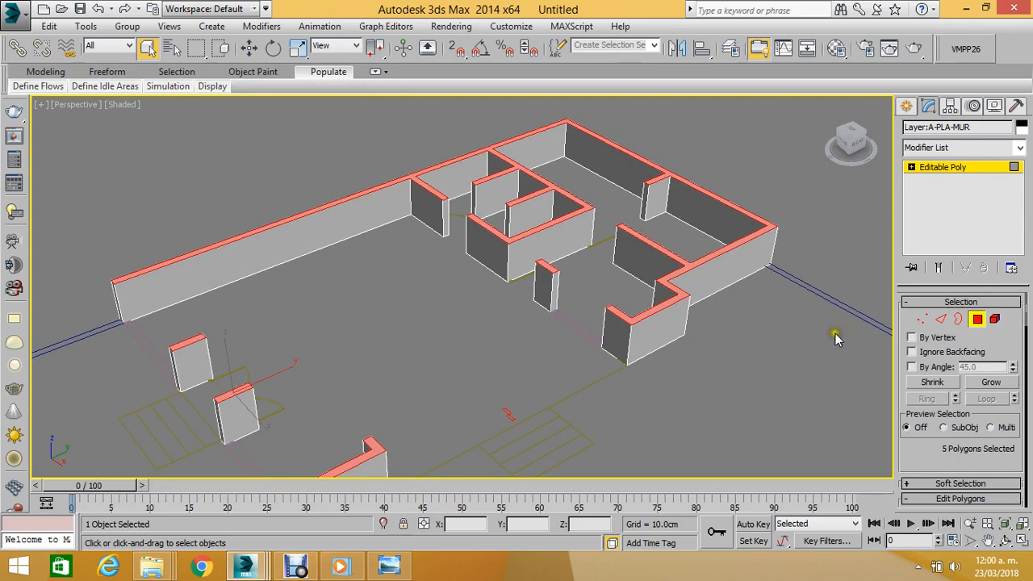
scroll(908, 443, down, 5)
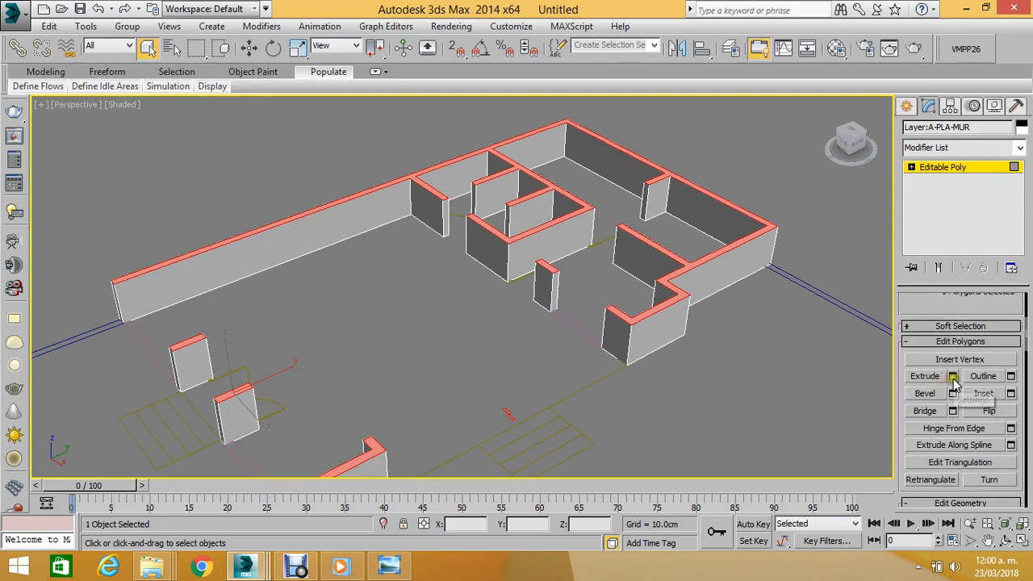
click(953, 376)
drag(818, 293, 789, 293)
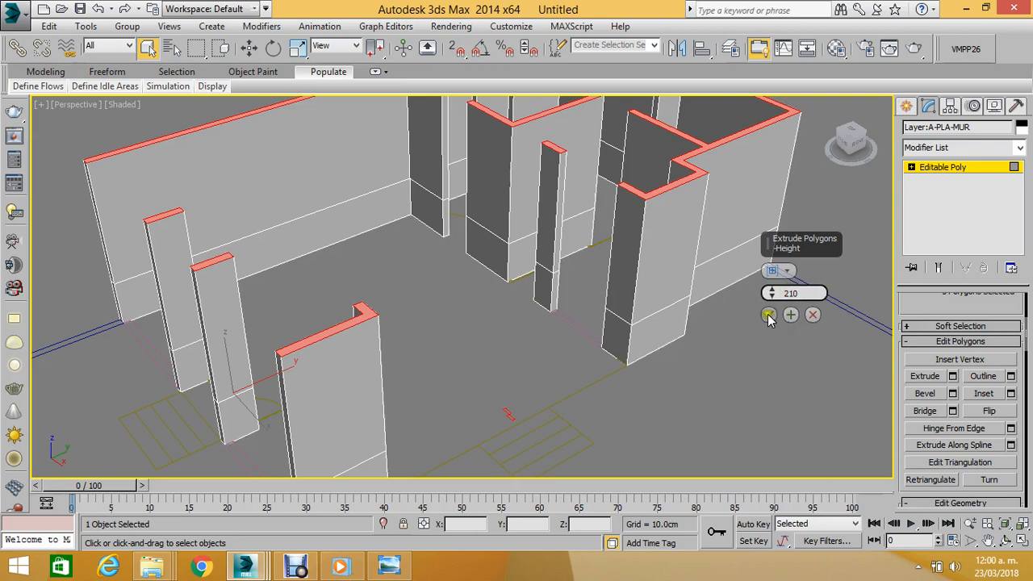
click(768, 319)
middle_drag(630, 280, 624, 301)
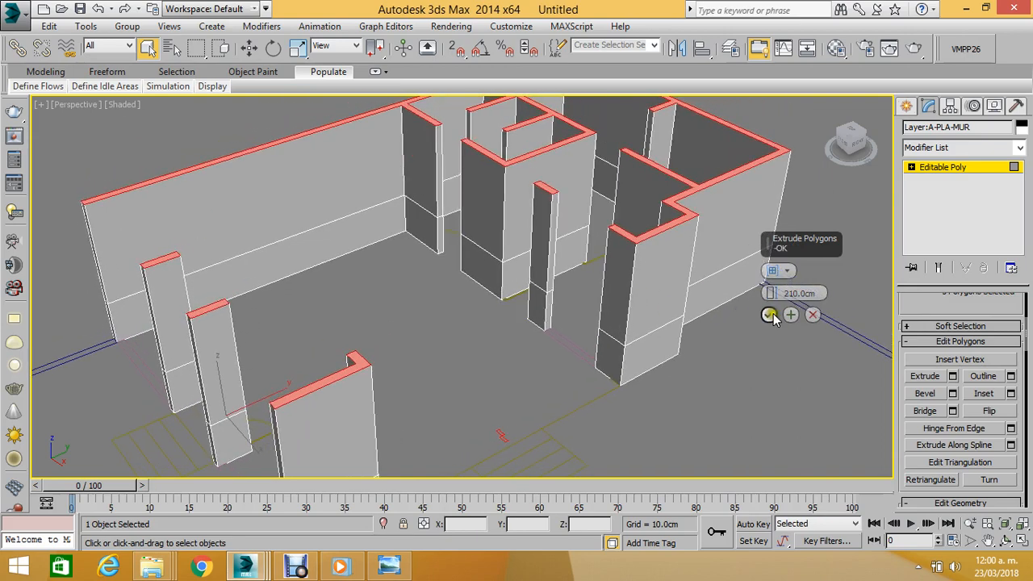
drag(818, 294, 773, 295)
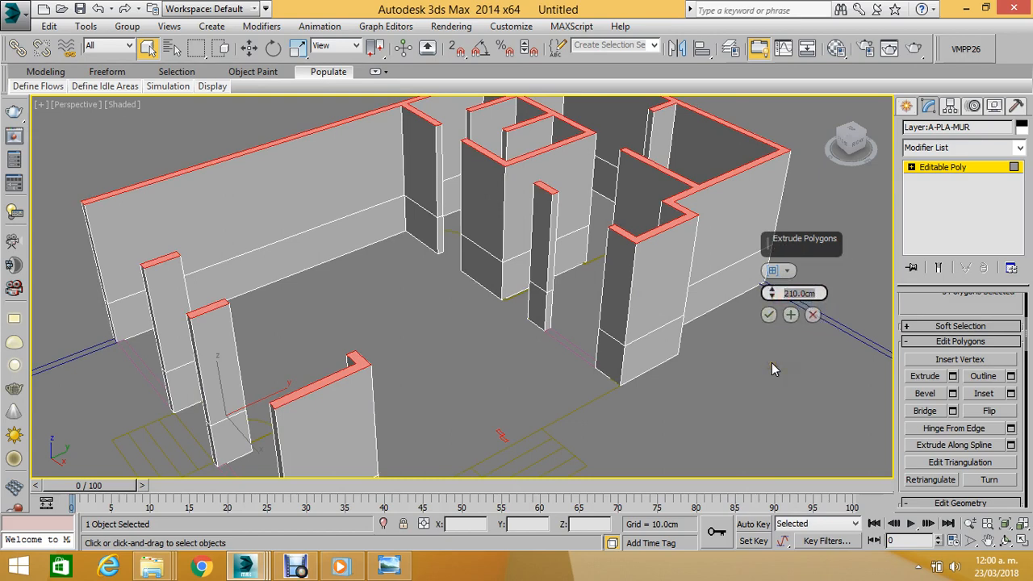
click(771, 317)
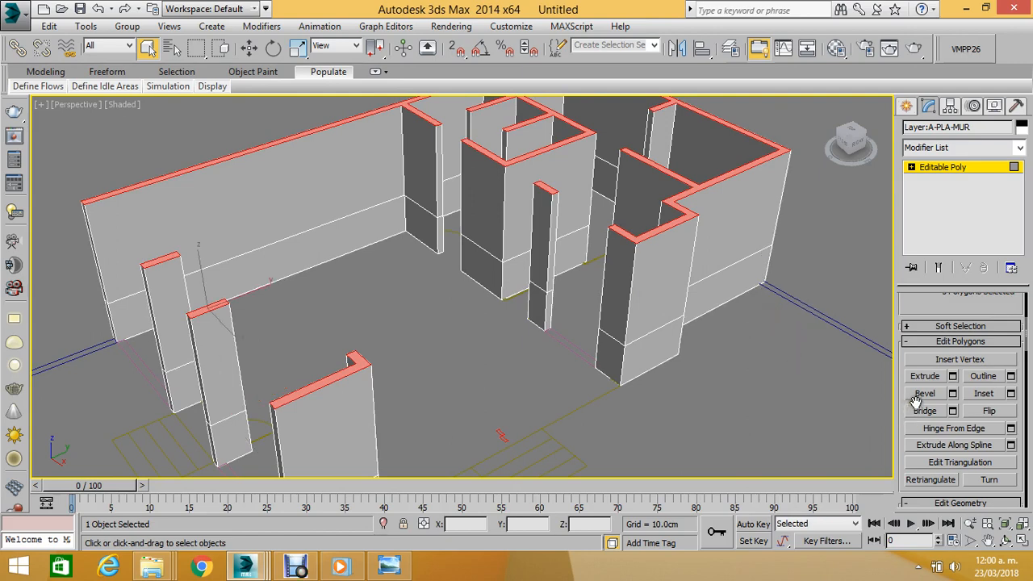
Extrude the selected wall-top polygons by a height of 40 cm, exit the polygon level and deselect the walls.
click(952, 376)
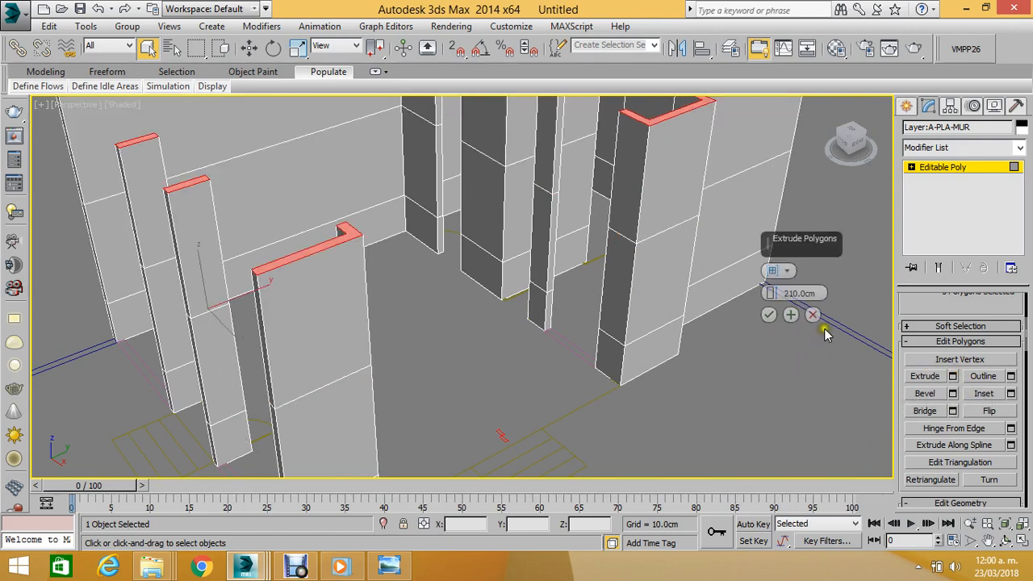
drag(819, 293, 786, 296)
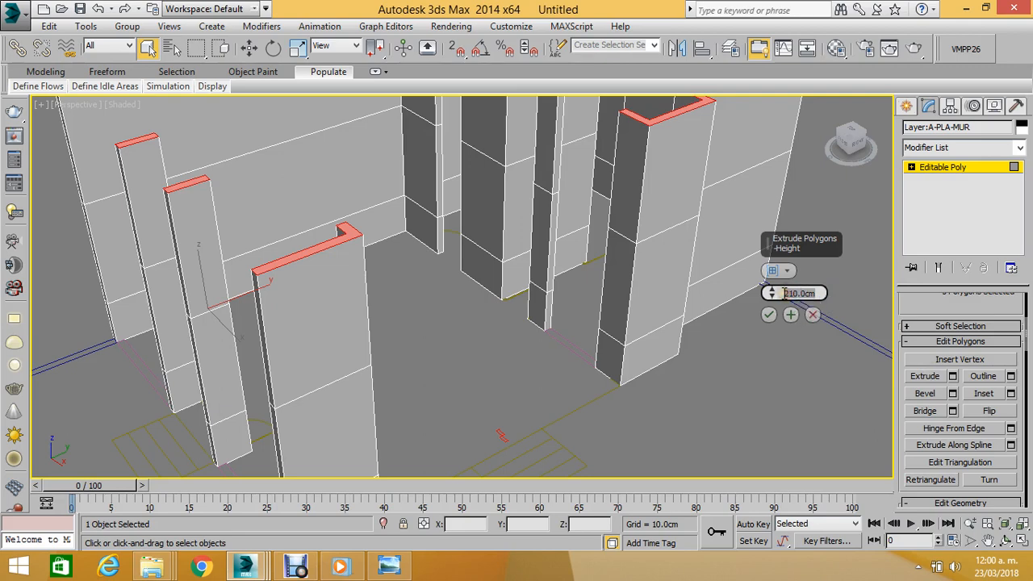
text(40)
key(Return)
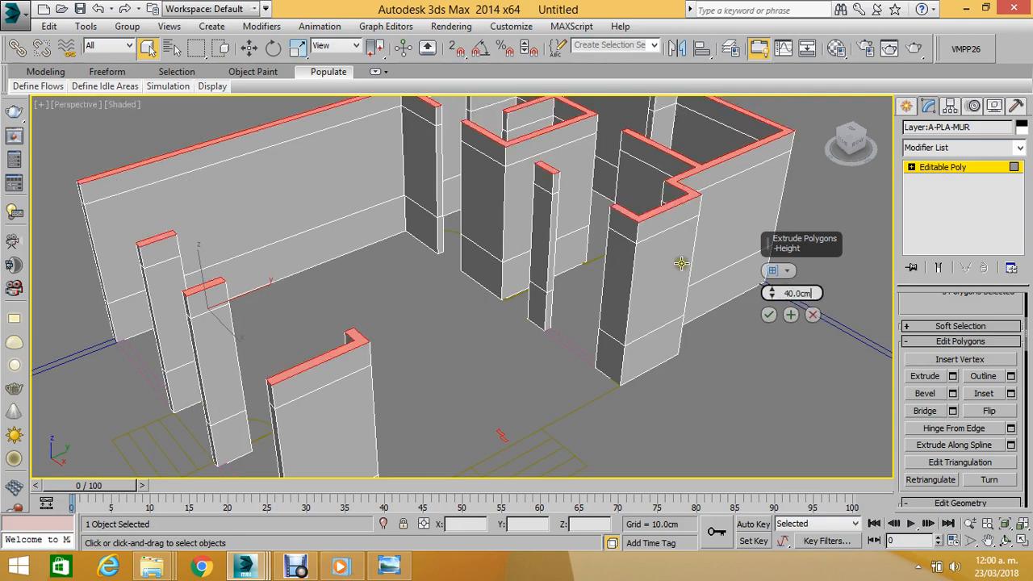
click(771, 316)
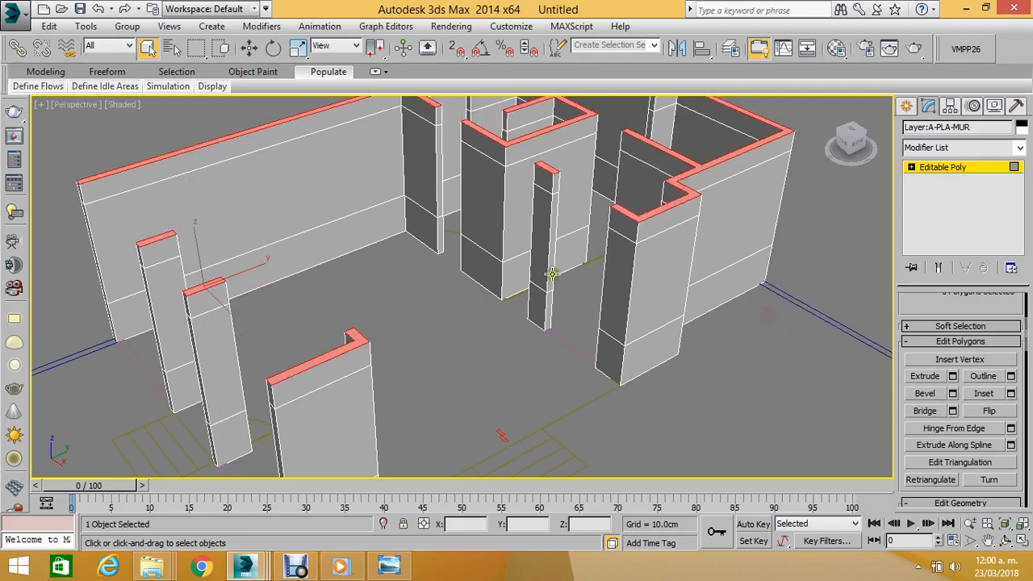
alt+middle_drag(553, 271, 551, 286)
scroll(551, 285, down, 5)
scroll(601, 254, up, 2)
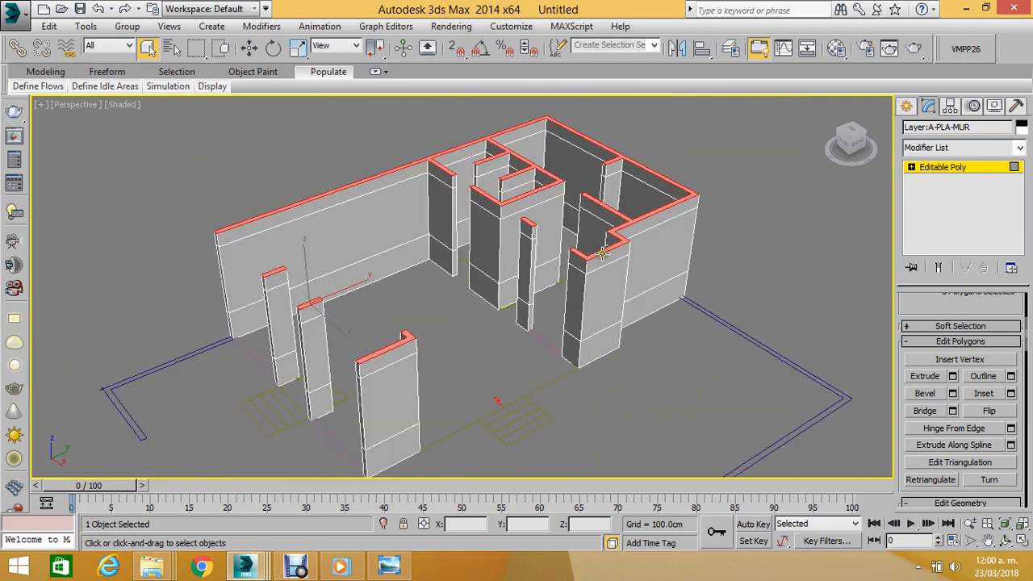
click(956, 167)
click(796, 231)
Select the wall object and examine the stacked wall sections around the two entrance pillars in perspective.
alt+middle_drag(795, 231, 390, 258)
scroll(390, 257, up, 5)
click(437, 234)
scroll(436, 234, down, 4)
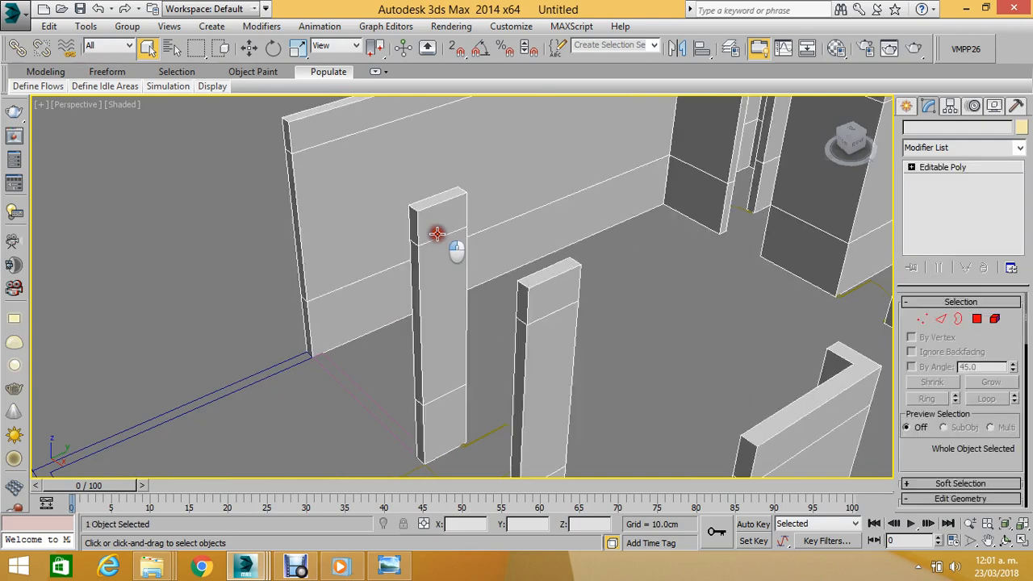
scroll(438, 241, down, 4)
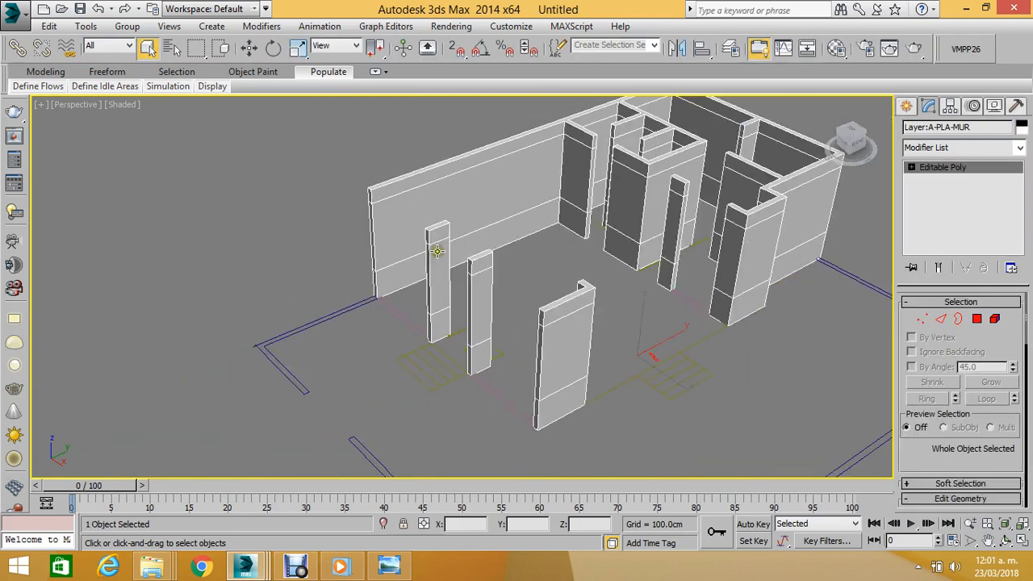
scroll(438, 246, up, 3)
scroll(436, 253, down, 3)
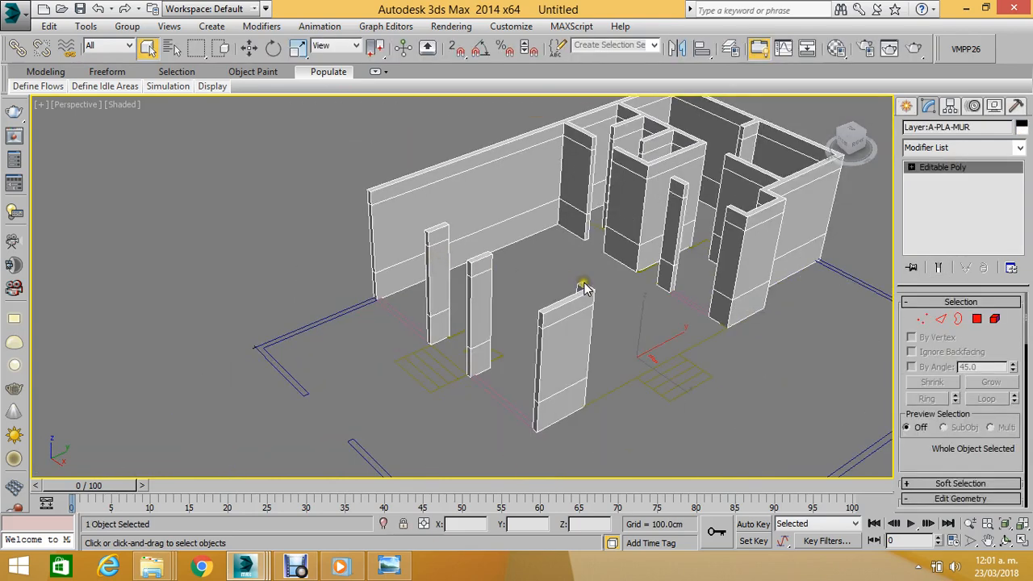
scroll(584, 289, up, 2)
scroll(584, 289, down, 2)
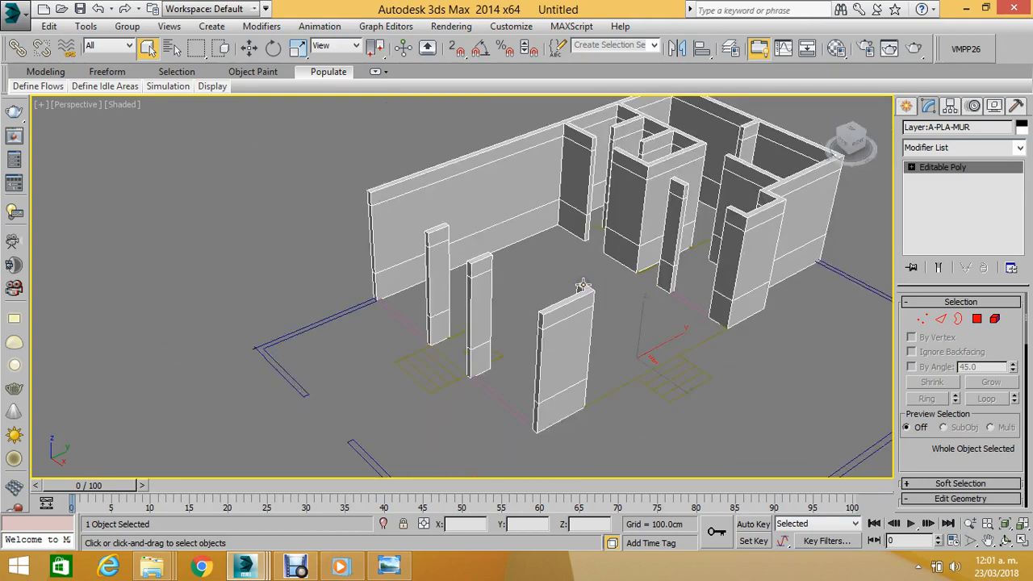
middle_drag(584, 286, 570, 283)
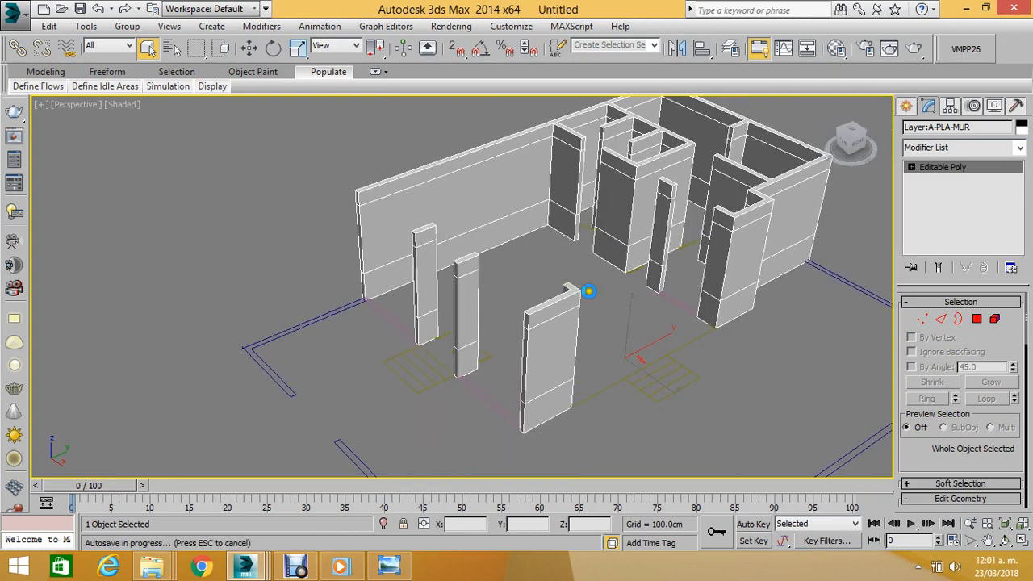
scroll(353, 262, up, 2)
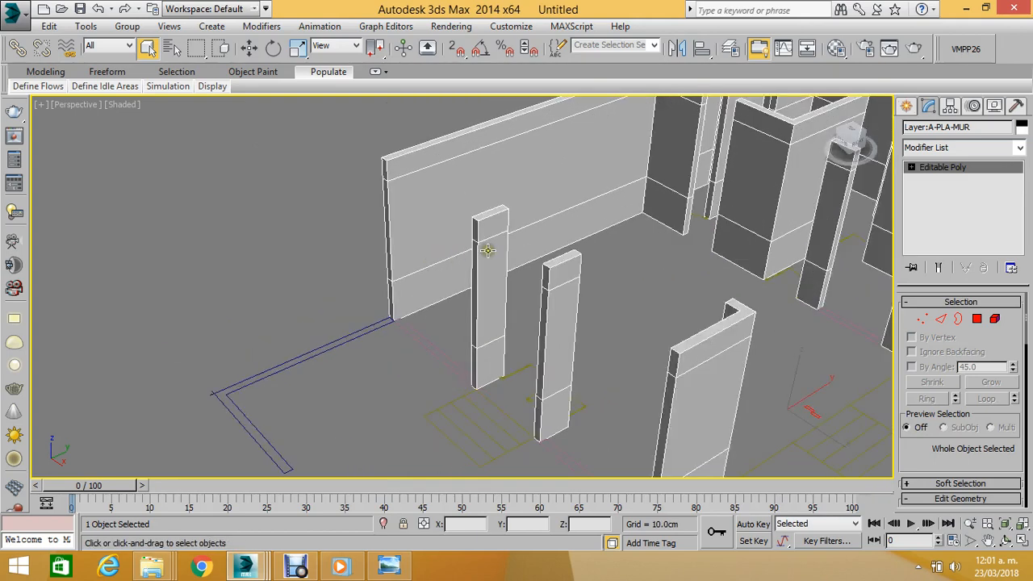
scroll(519, 246, up, 2)
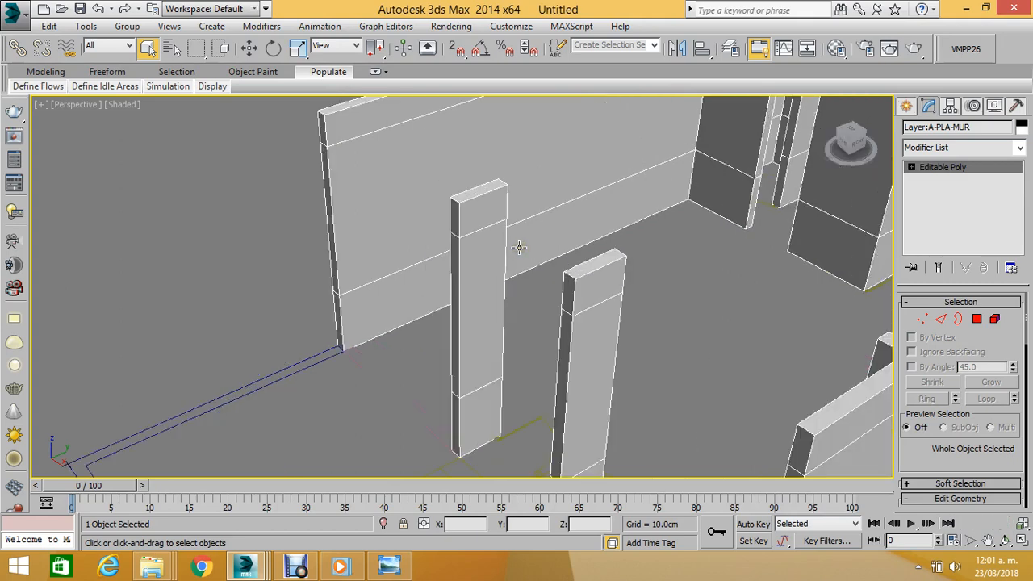
Switch to the top view and enter the edge level of the wall object, framing the two entrance pillars.
key(t)
scroll(414, 196, up, 5)
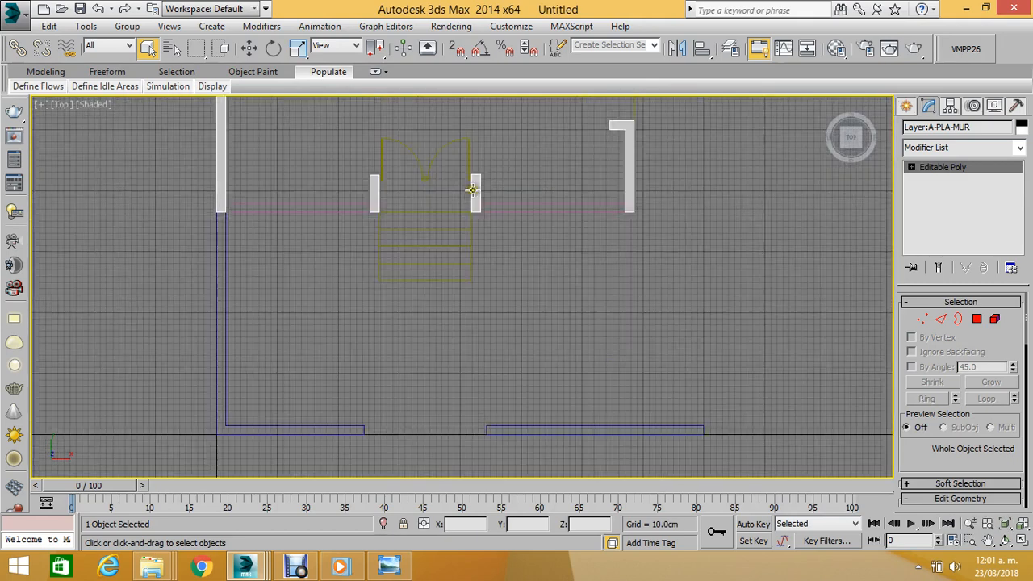
click(480, 189)
click(911, 167)
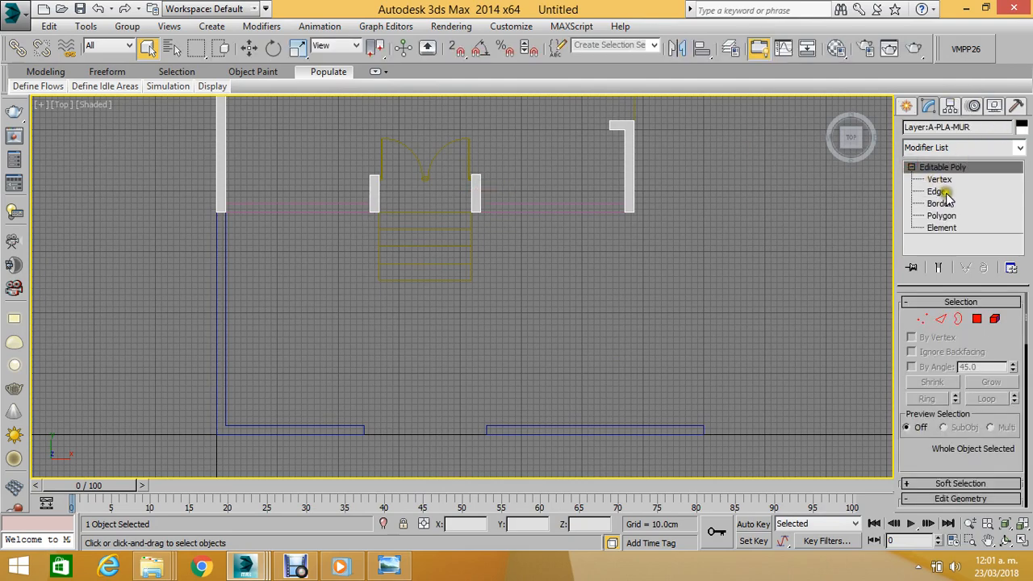
click(938, 191)
scroll(415, 193, up, 4)
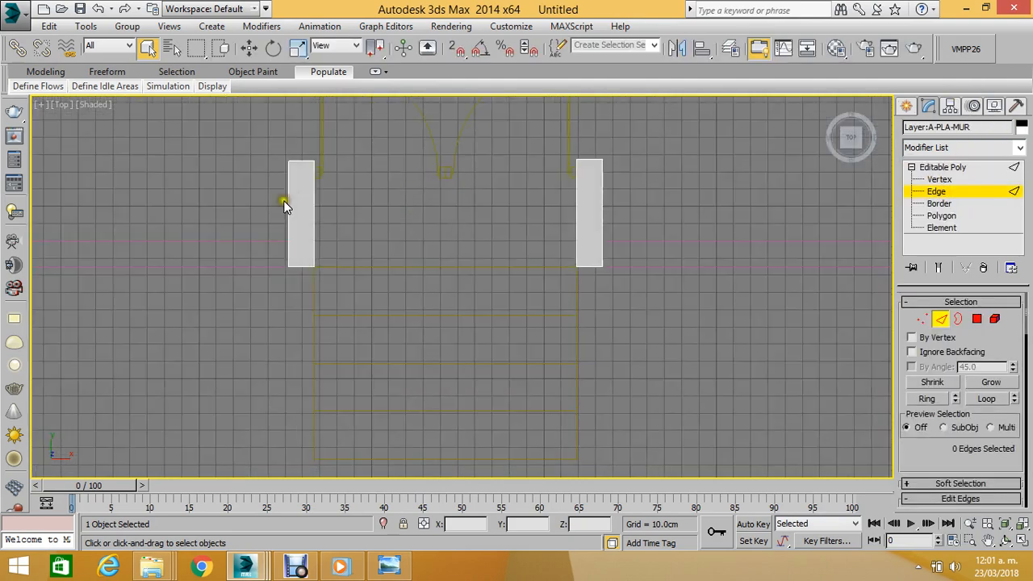
drag(242, 199, 674, 229)
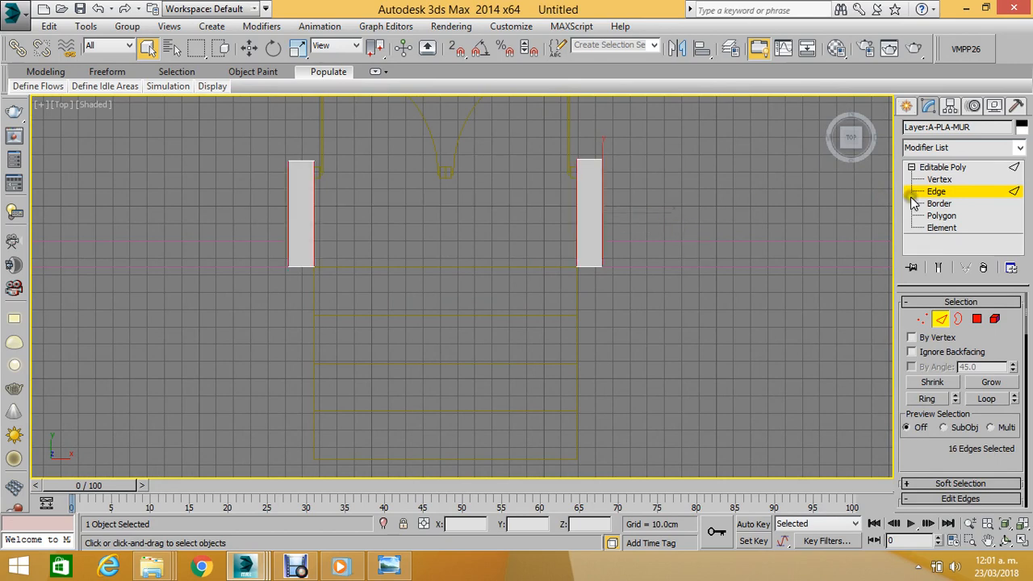
middle_drag(359, 235, 363, 180)
drag(911, 460, 904, 318)
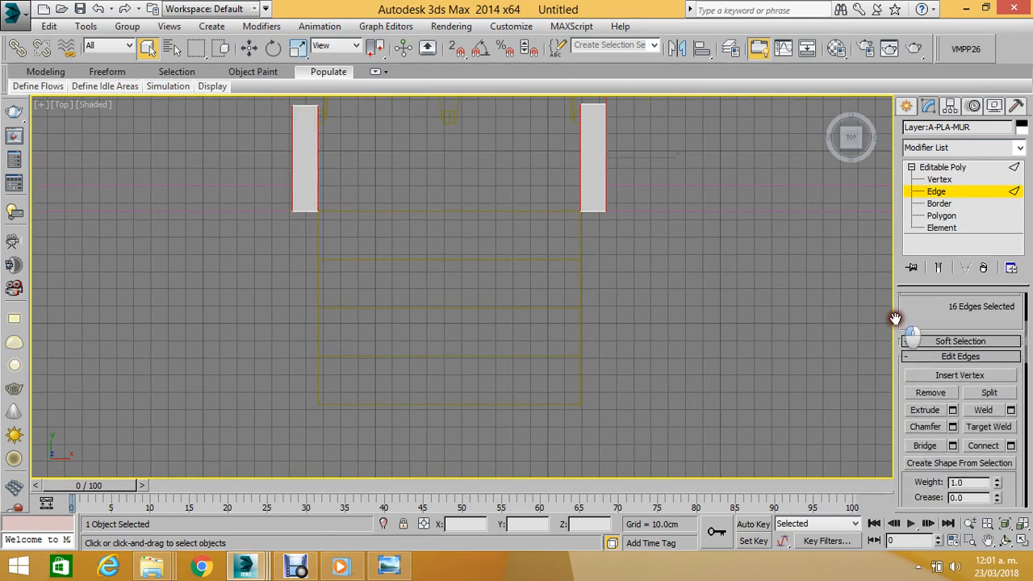
click(810, 341)
scroll(572, 259, down, 4)
scroll(736, 246, up, 5)
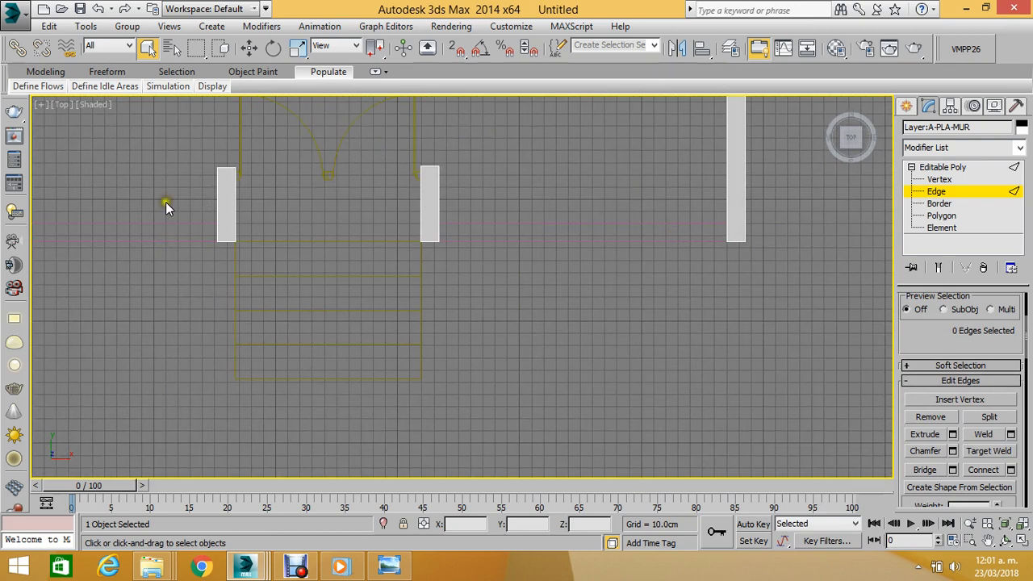
drag(166, 202, 369, 451)
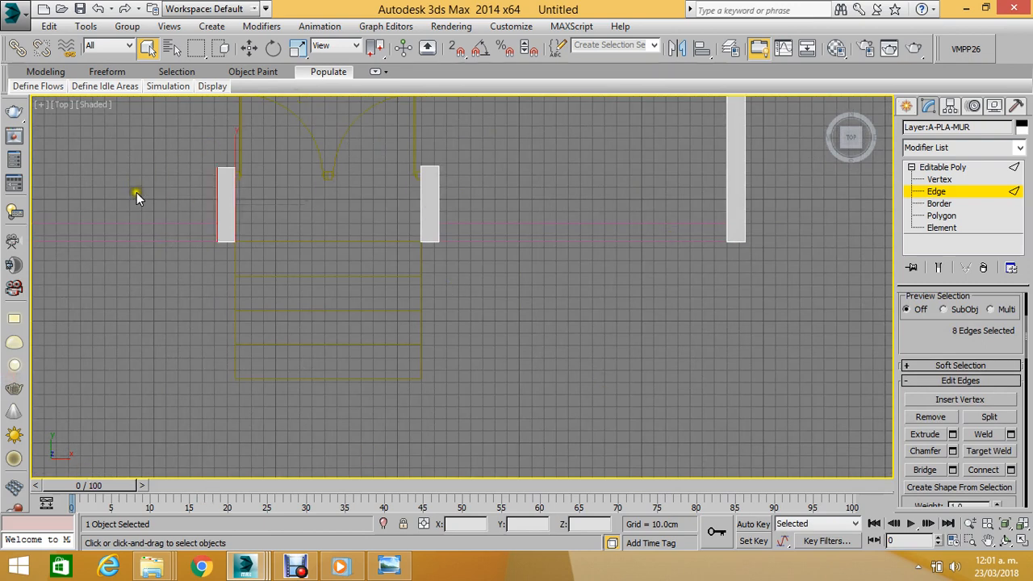
drag(137, 192, 807, 212)
scroll(565, 226, down, 7)
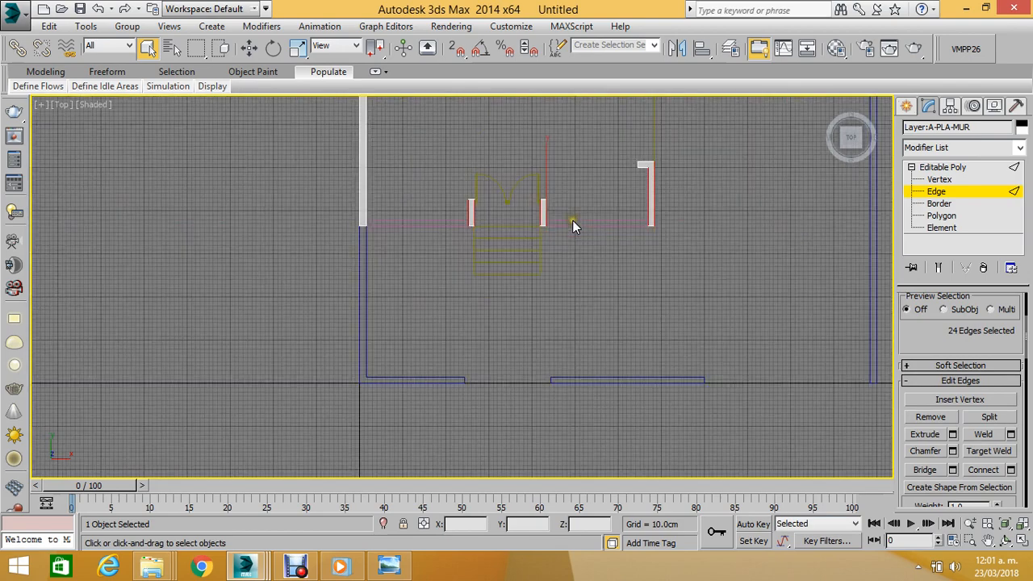
scroll(436, 220, up, 5)
middle_drag(417, 205, 303, 202)
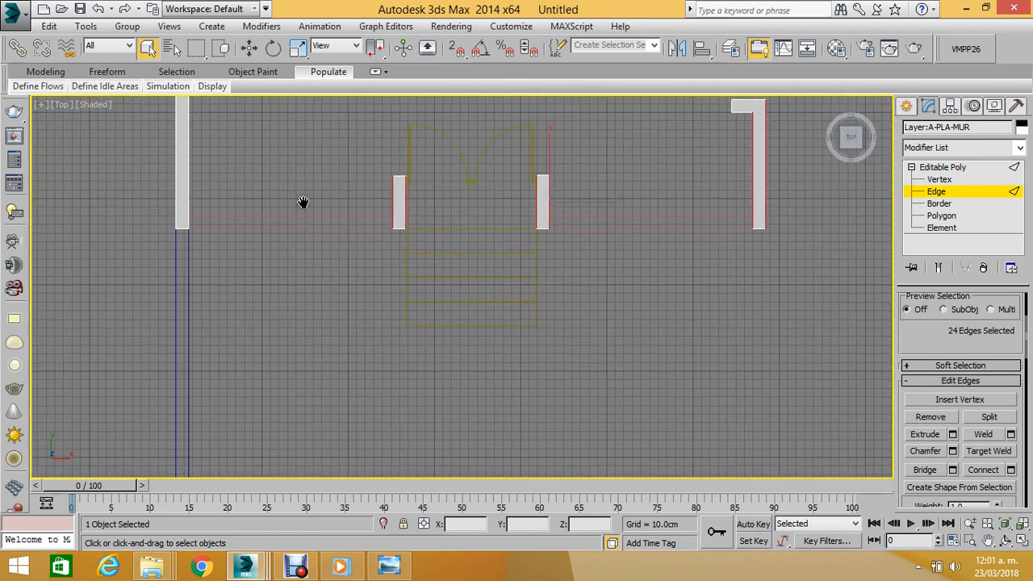
click(567, 273)
Select the long-side edges of both entrance pillars and connect them with one crosswise division per pillar.
drag(357, 196, 555, 218)
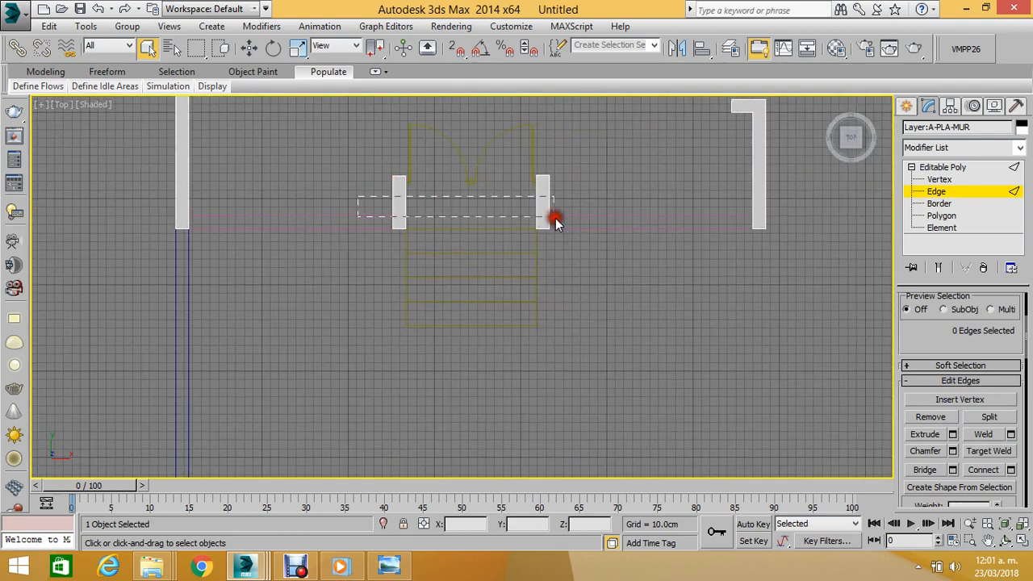
click(1010, 469)
click(767, 338)
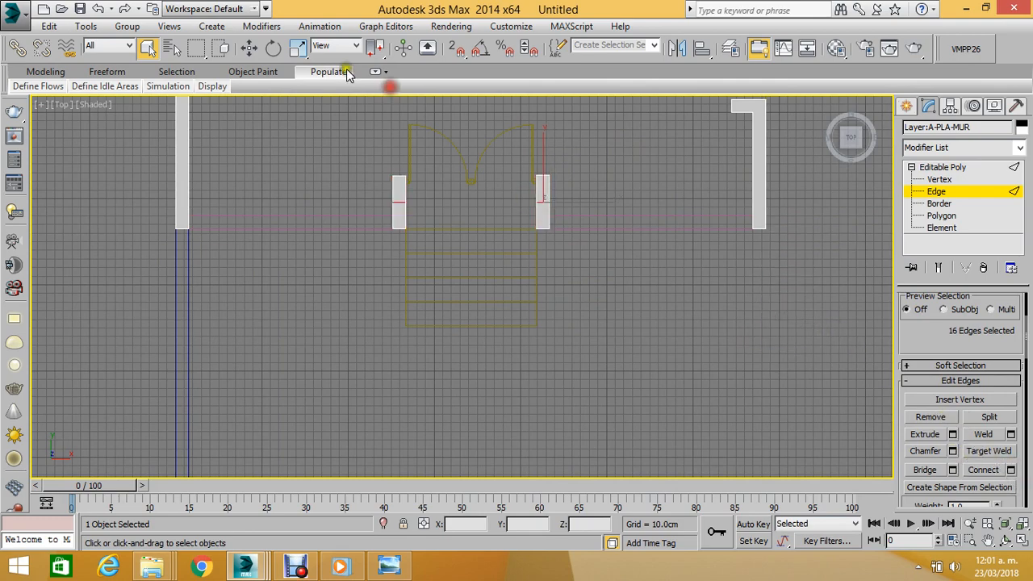
Move the new crosswise edges of both entrance pillars along Y to line up with the inner window line.
click(248, 47)
middle_drag(558, 203, 576, 202)
scroll(576, 202, up, 6)
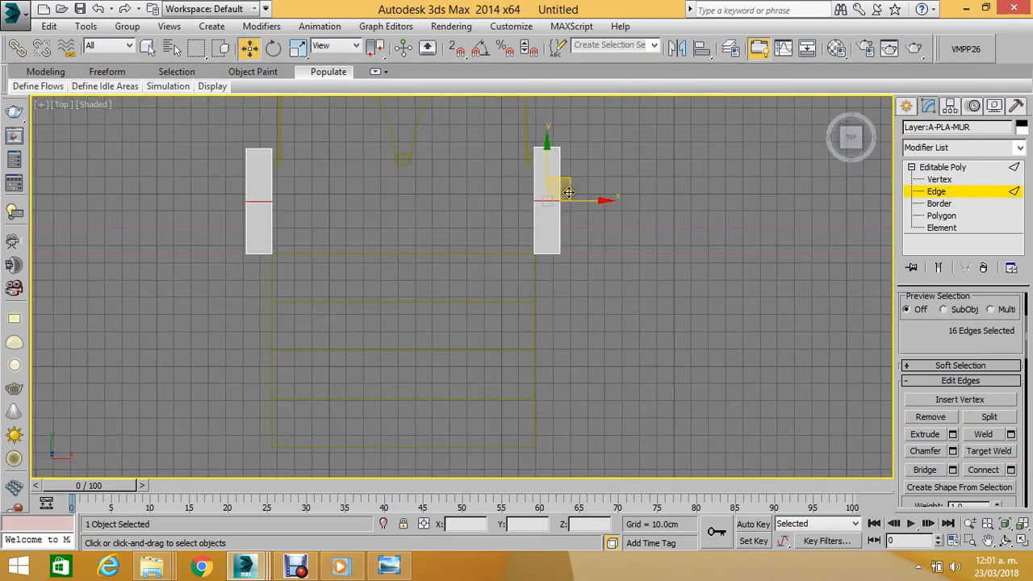
scroll(540, 191, up, 2)
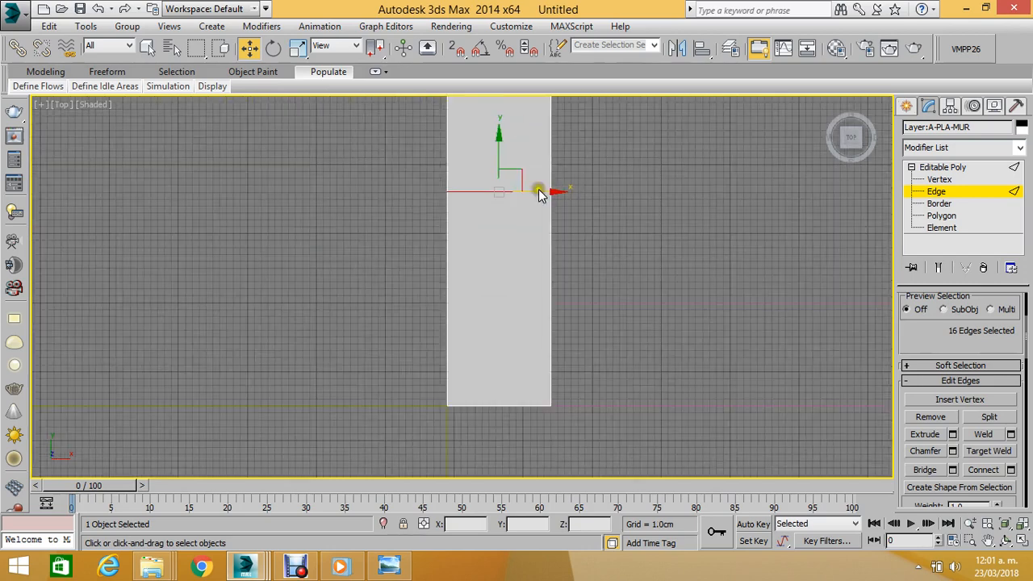
drag(498, 154, 521, 254)
scroll(440, 222, down, 4)
scroll(440, 221, down, 2)
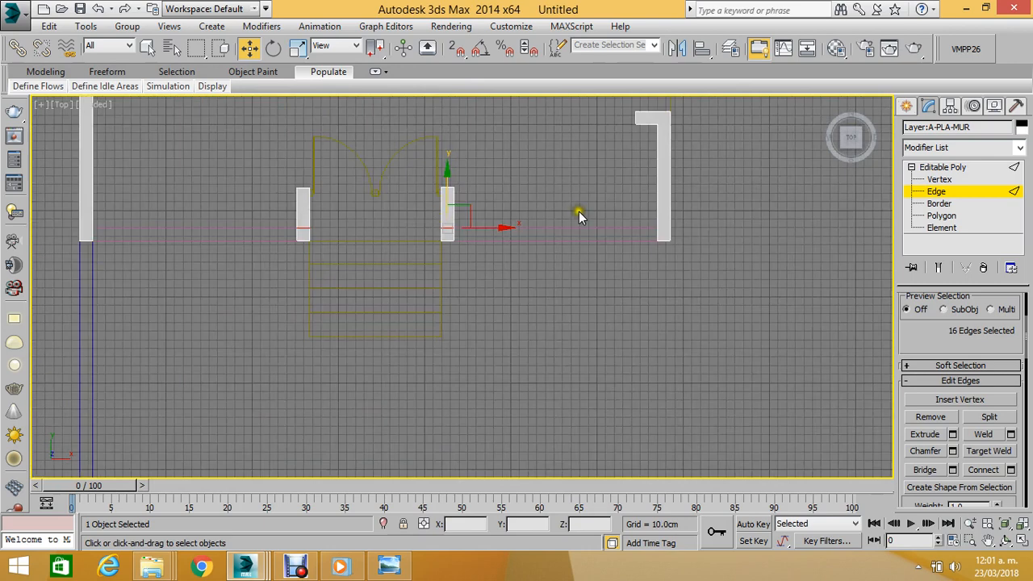
Select the long-side edges of the L-shaped front wall and connect them with 1 segment, 0 pinch and 0 slide.
middle_drag(576, 215, 586, 215)
drag(681, 195, 644, 222)
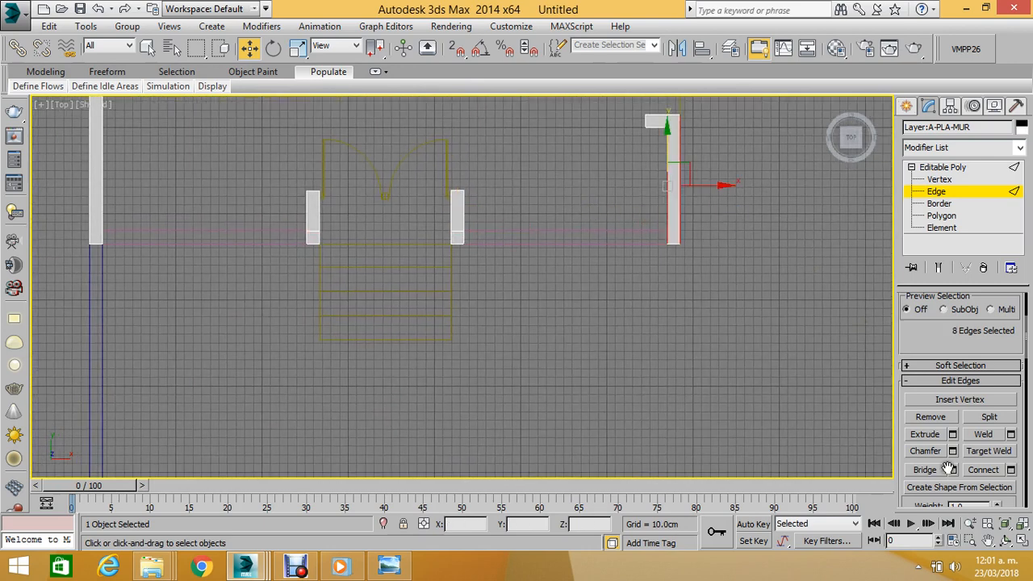
click(1010, 469)
scroll(629, 210, up, 3)
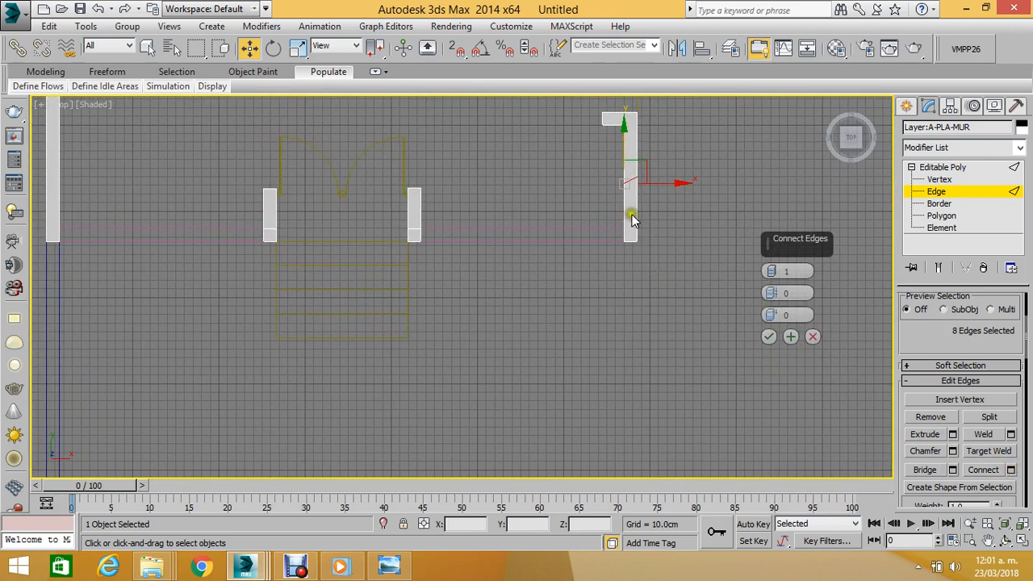
scroll(635, 201, up, 1)
click(768, 336)
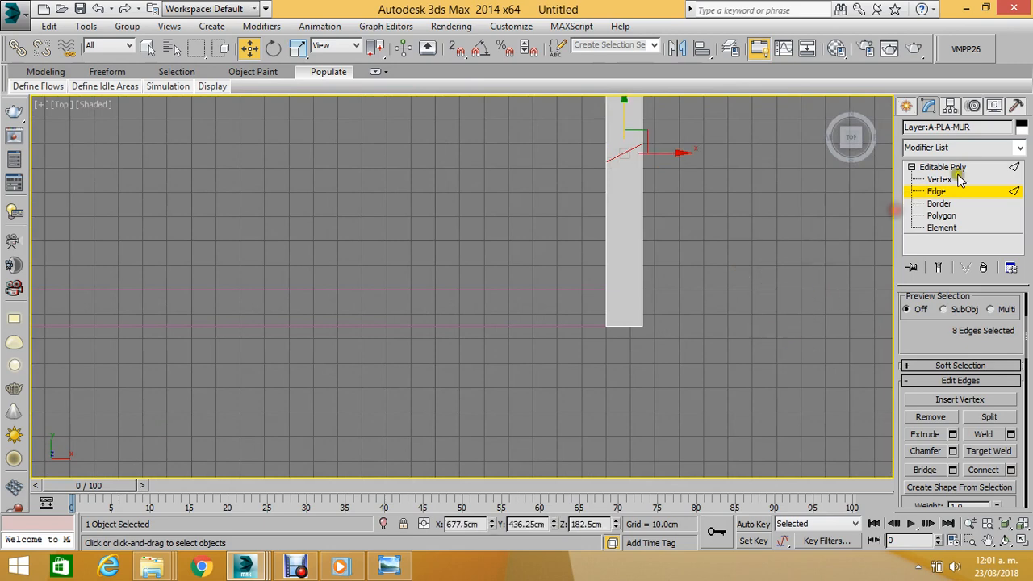
At the vertex level, move the outer vertices of the L-shaped wall's slanted cut about -7.49 cm along Y to straighten it.
click(915, 181)
drag(638, 127, 651, 180)
scroll(652, 132, up, 3)
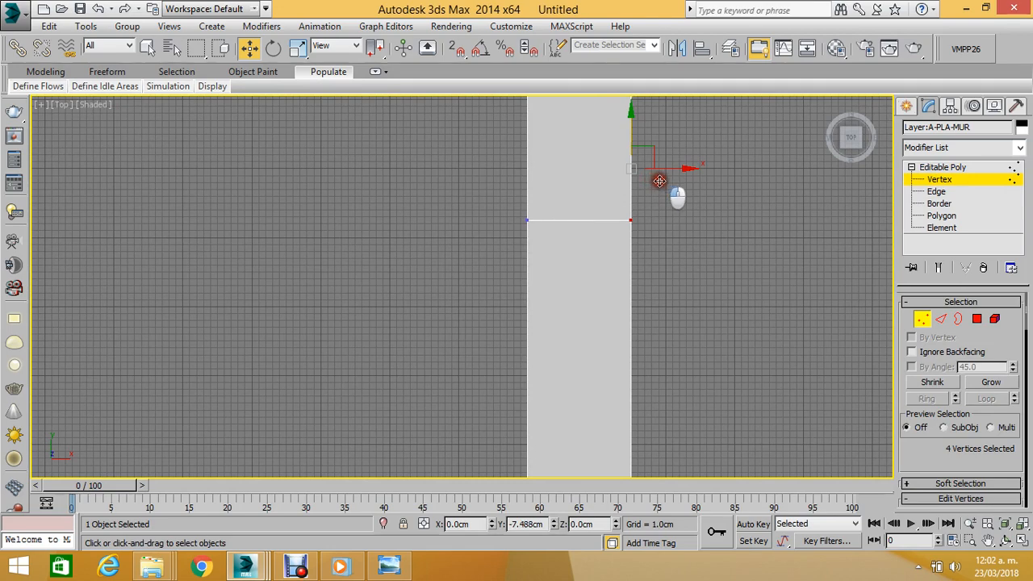
Select all vertices of the L-shaped wall's new cut and move them along Y to the inner window line, at about Y 380.2 cm.
ctrl+drag(456, 196, 740, 259)
scroll(493, 173, down, 8)
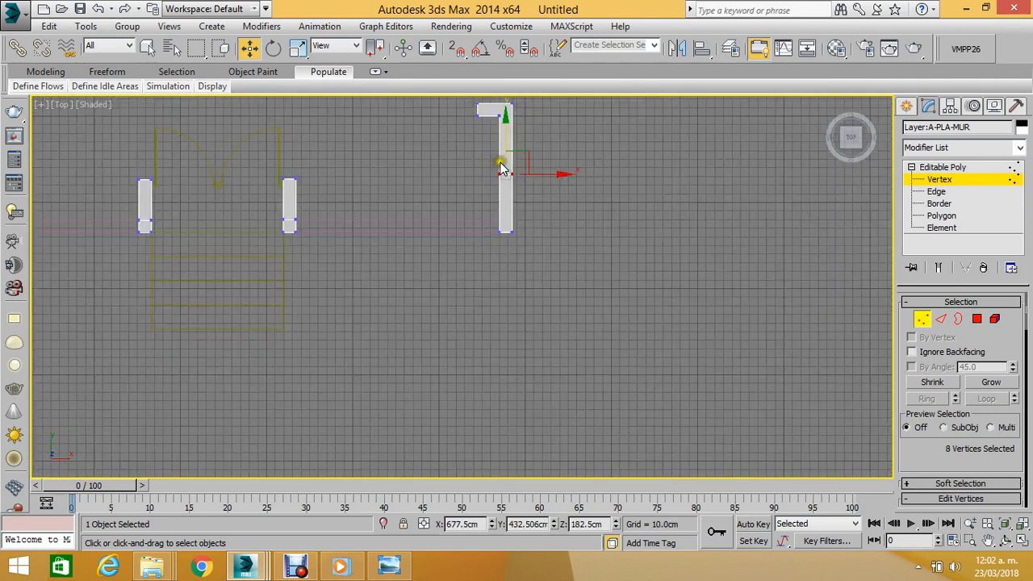
scroll(501, 168, up, 4)
drag(511, 154, 540, 243)
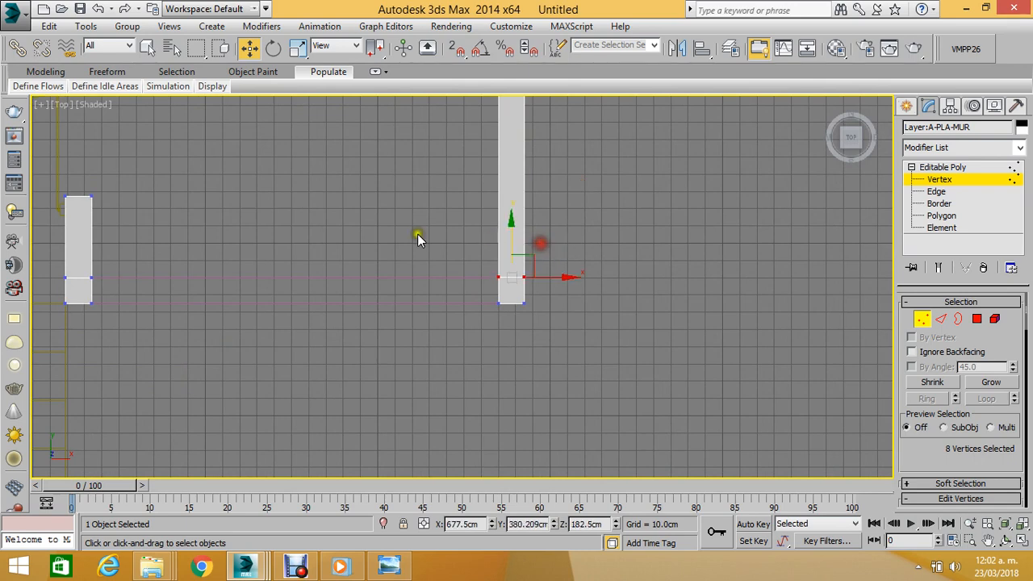
click(417, 233)
scroll(415, 204, down, 4)
middle_drag(415, 210, 641, 239)
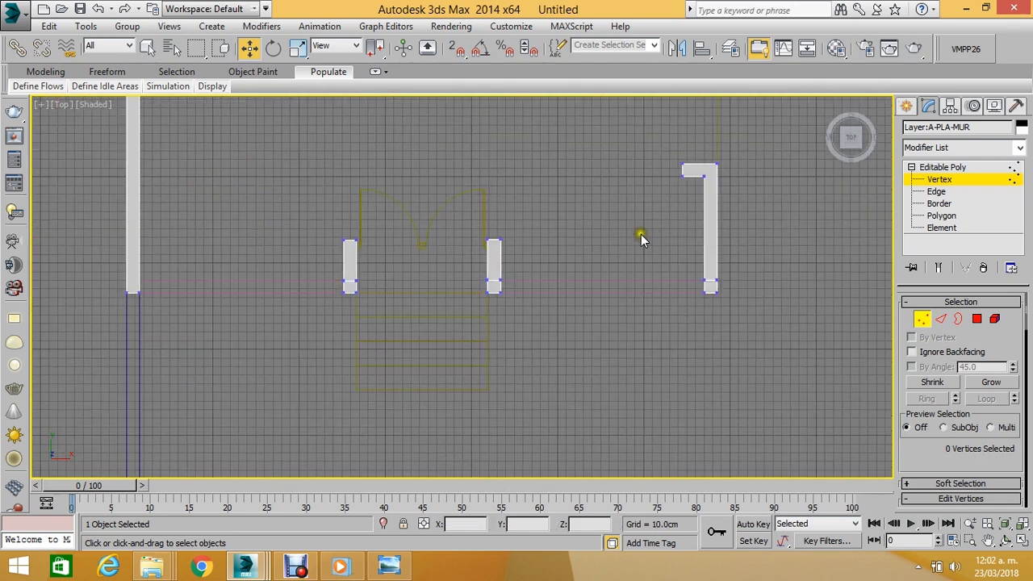
middle_drag(238, 215, 351, 362)
scroll(346, 349, down, 5)
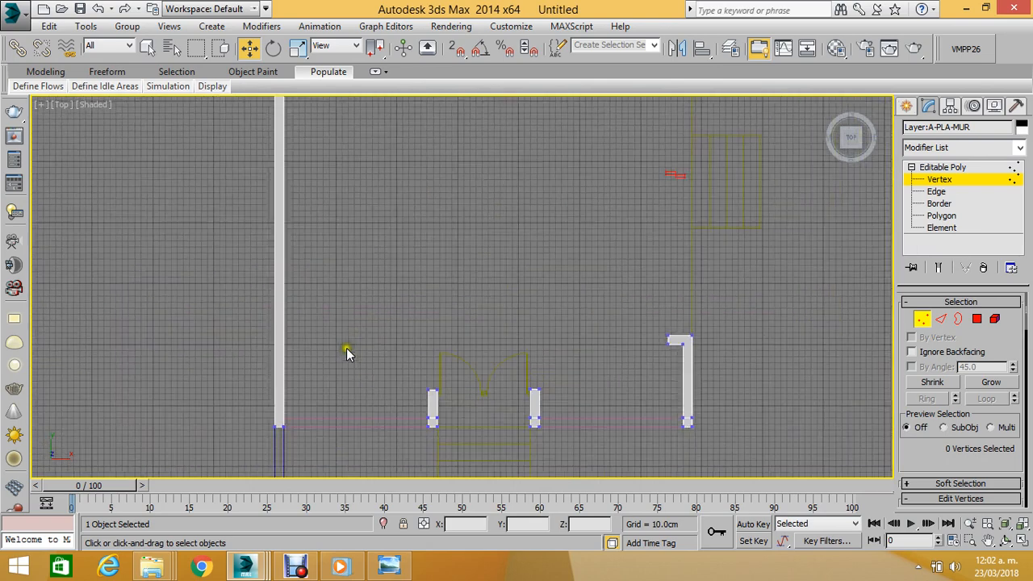
scroll(324, 353, up, 3)
scroll(325, 351, up, 3)
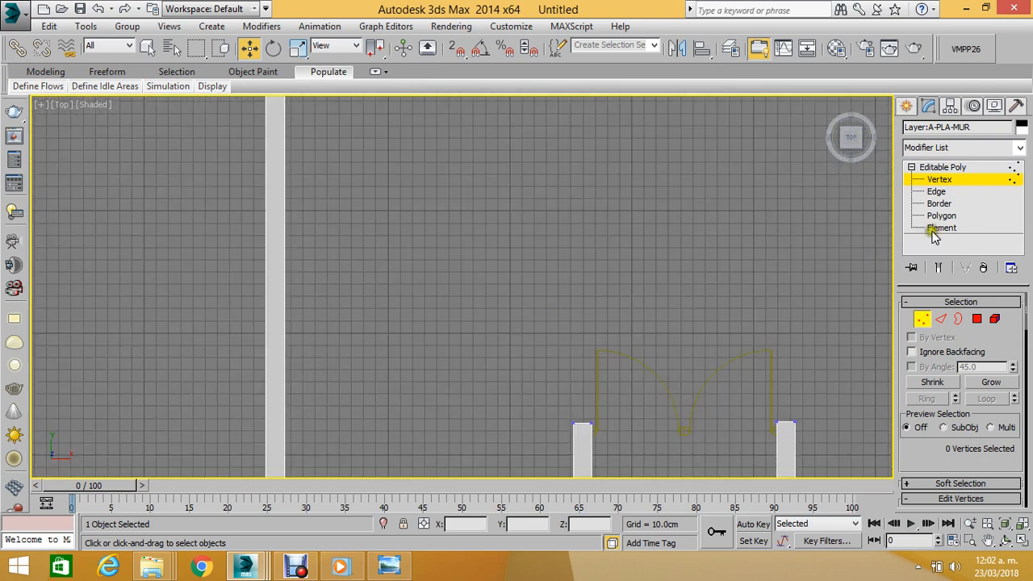
Select the long edges of the left side wall and connect them with 1 segment, 0 pinch and 0 slide.
click(936, 191)
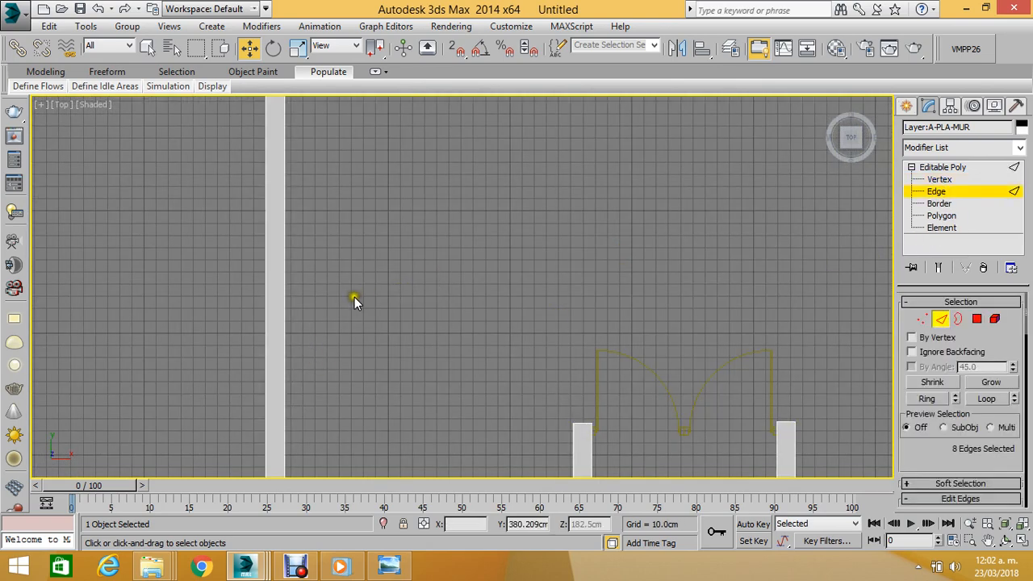
drag(354, 297, 225, 348)
scroll(945, 433, down, 5)
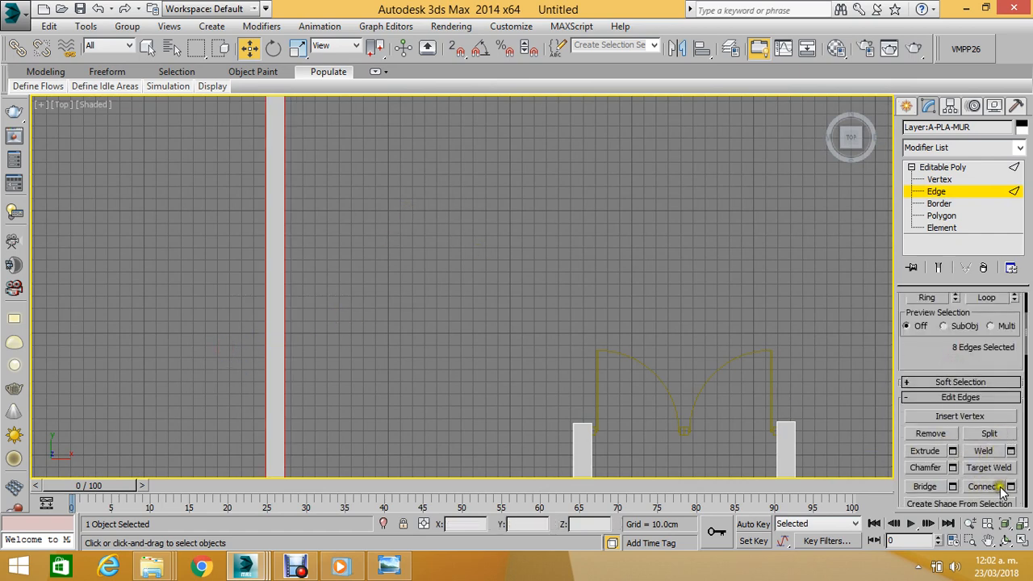
click(1010, 486)
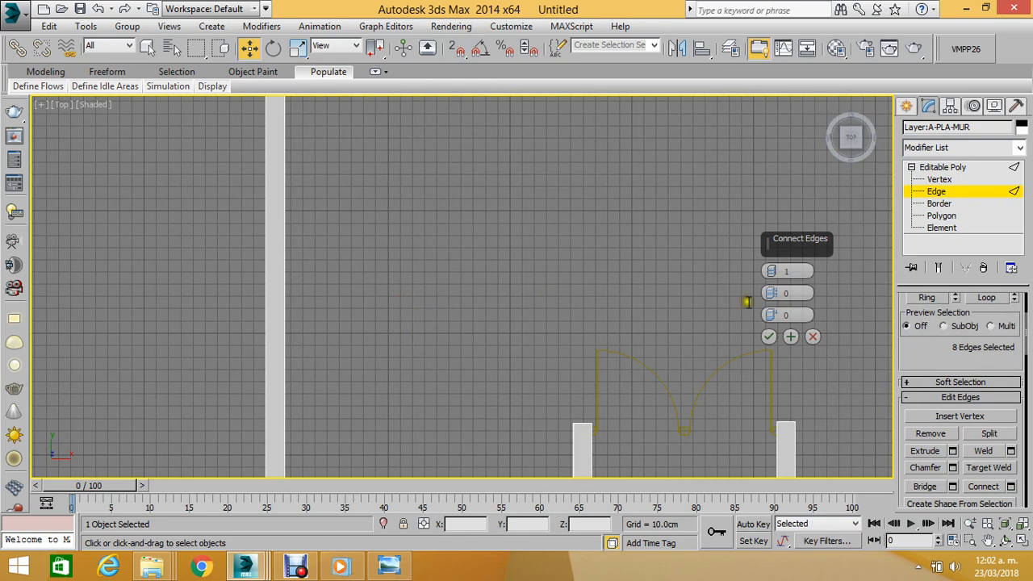
click(769, 336)
scroll(353, 192, down, 4)
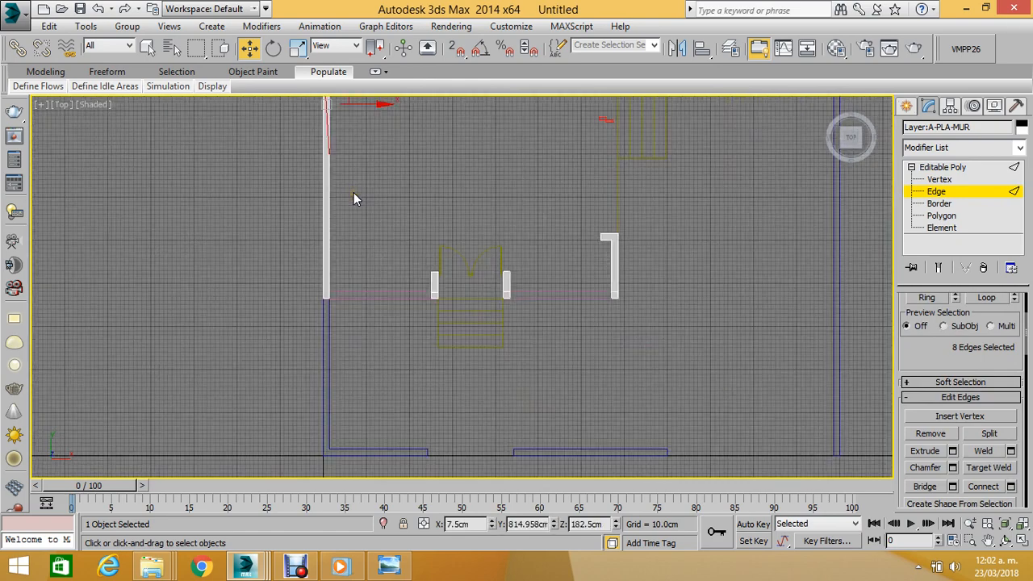
At the vertex level, straighten the left side wall's slanted cut by moving its outer vertices along Y to about 697.4 cm, and select the whole cut.
scroll(343, 189, up, 5)
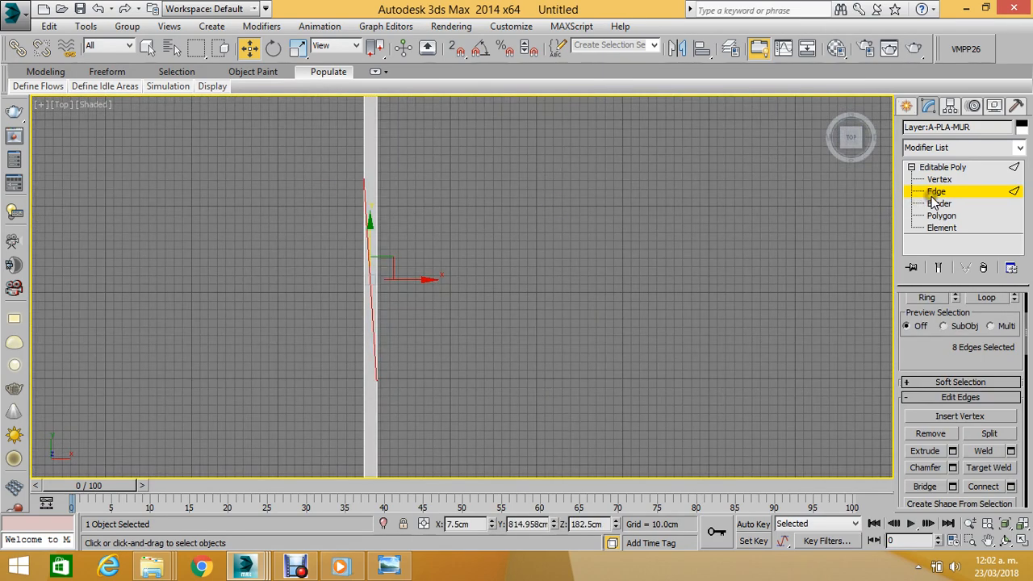
click(938, 179)
drag(334, 162, 339, 357)
scroll(345, 411, up, 2)
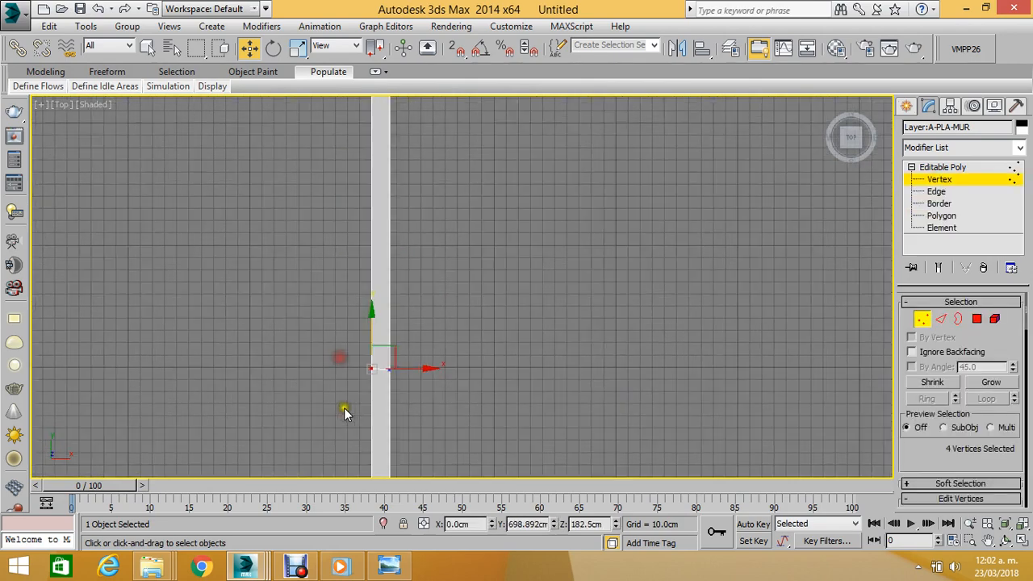
scroll(415, 352, up, 12)
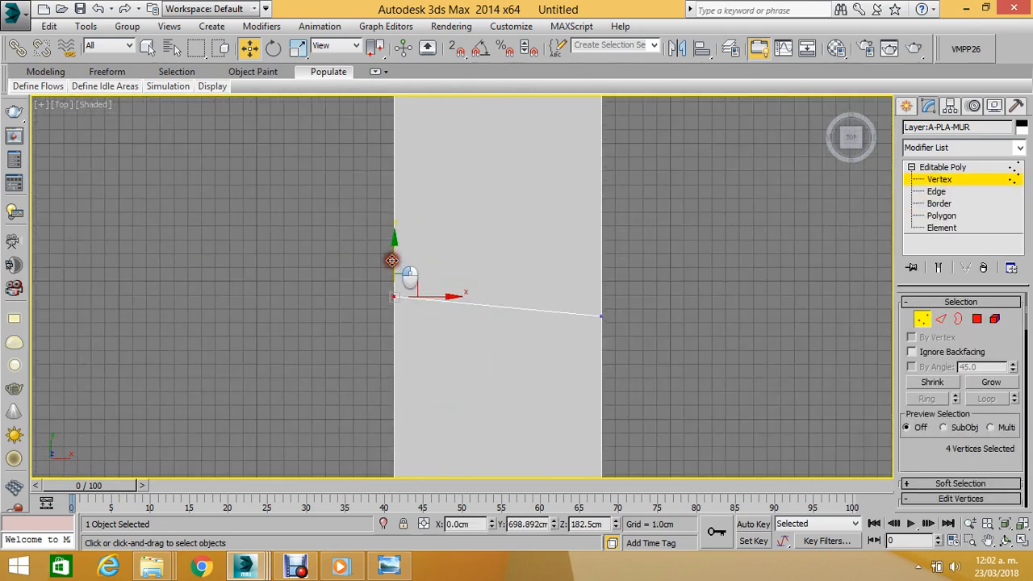
drag(390, 260, 666, 363)
Move all vertices of the left side wall's cut along Y to the inner window line, at about Y 379.8 cm.
middle_drag(479, 298, 397, 148)
scroll(396, 141, down, 5)
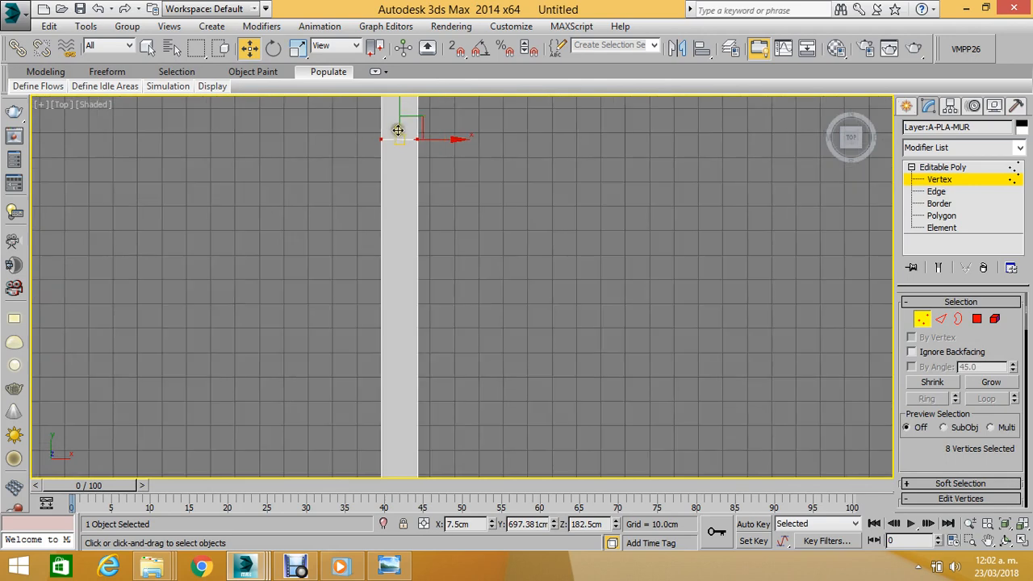
drag(398, 130, 415, 358)
scroll(428, 246, down, 2)
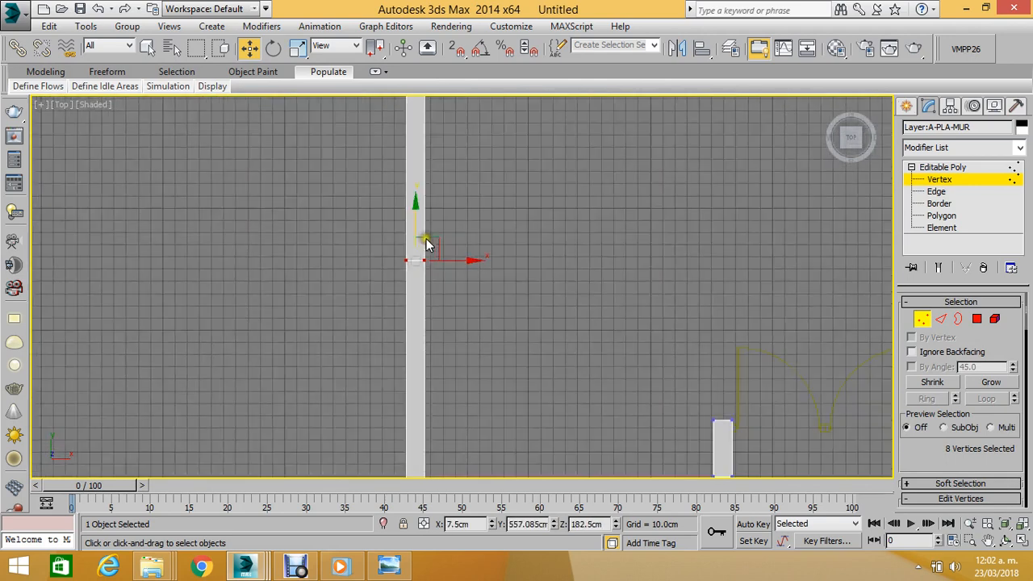
scroll(428, 247, down, 1)
drag(418, 215, 442, 368)
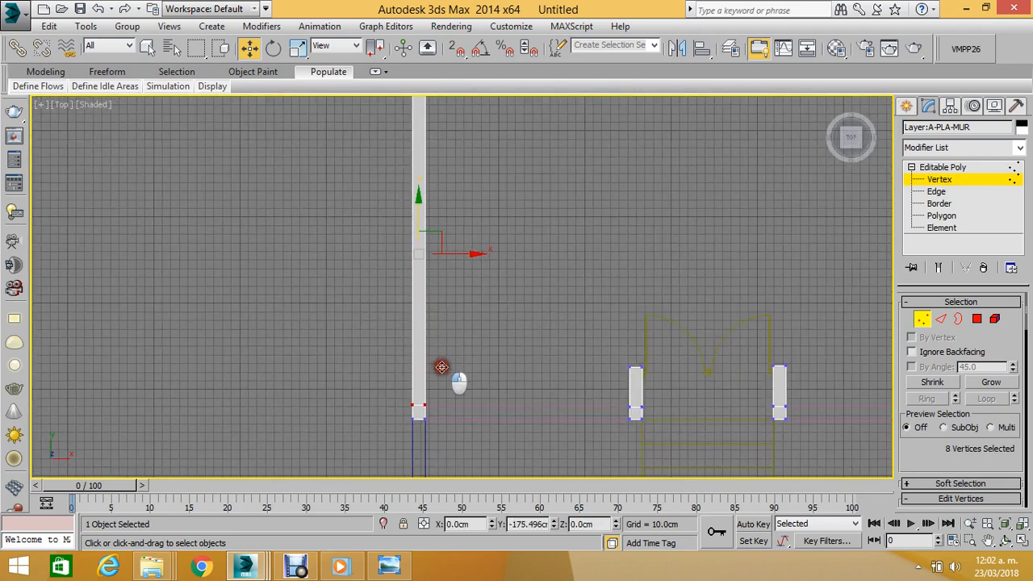
middle_drag(484, 396, 461, 261)
scroll(461, 262, up, 5)
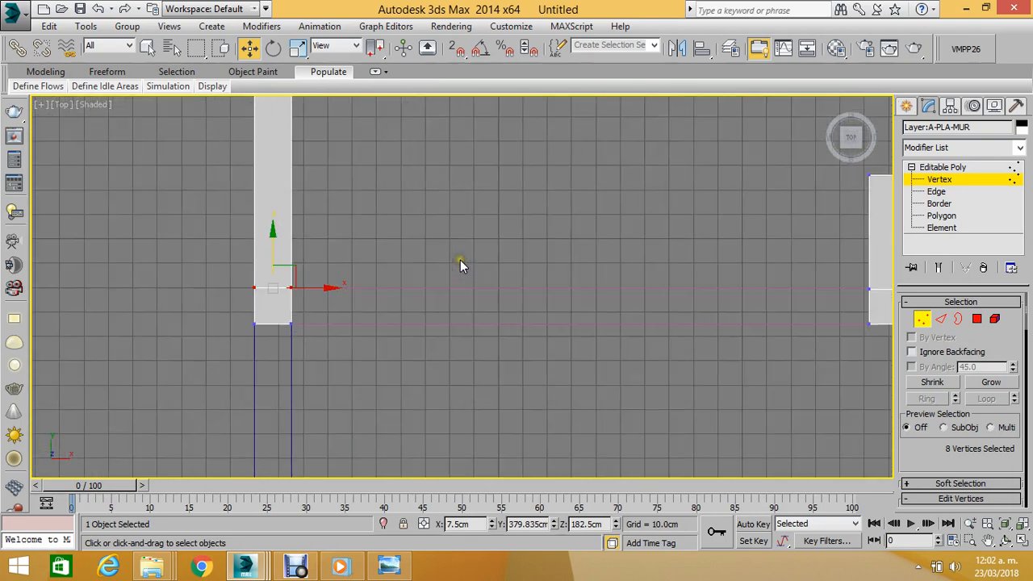
Switch to the perspective view and polygon level, and orbit to show the upper wall sections beside the front window opening.
key(p)
scroll(508, 229, down, 3)
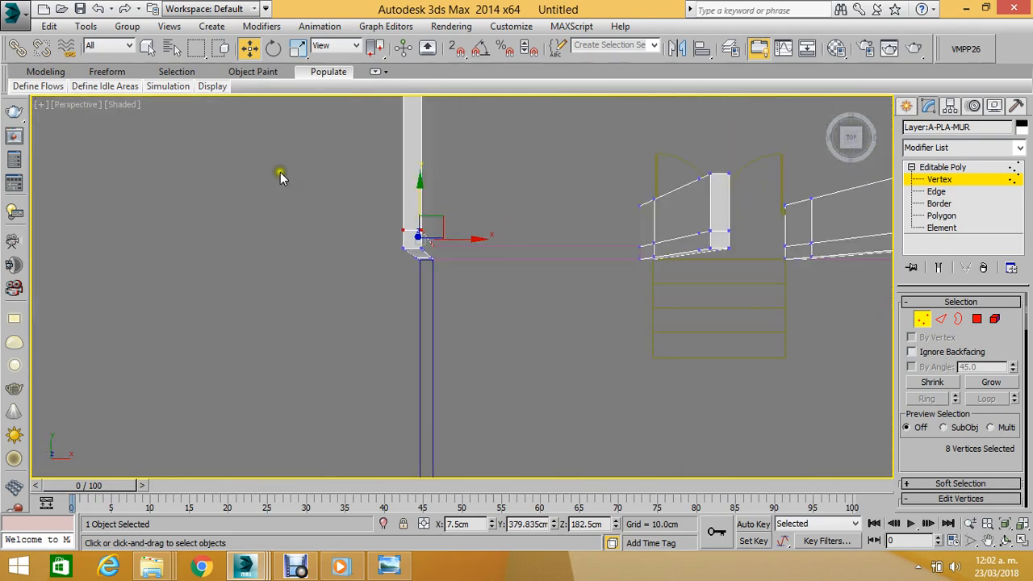
click(119, 109)
click(150, 135)
click(941, 216)
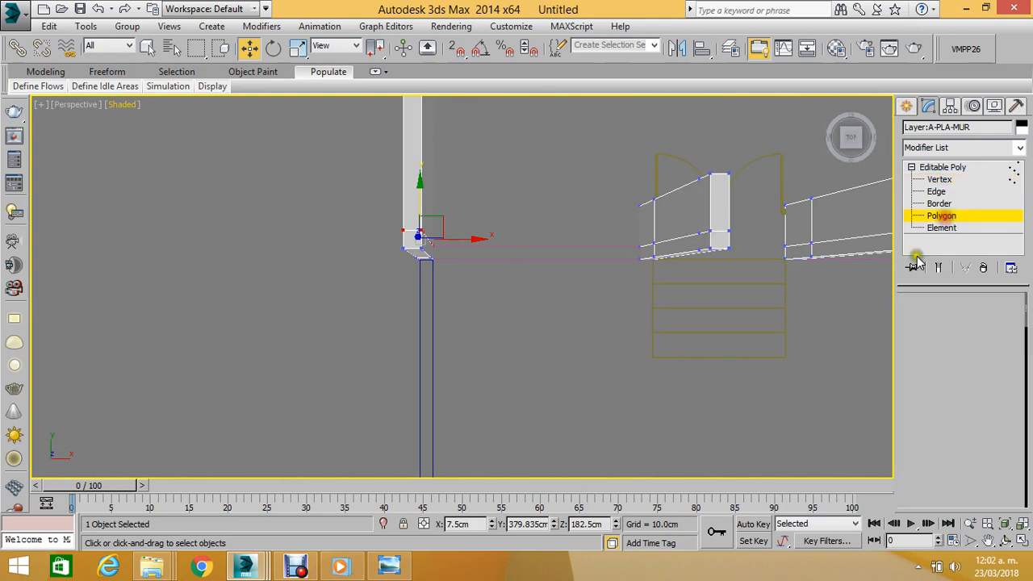
click(1011, 541)
drag(489, 233, 417, 220)
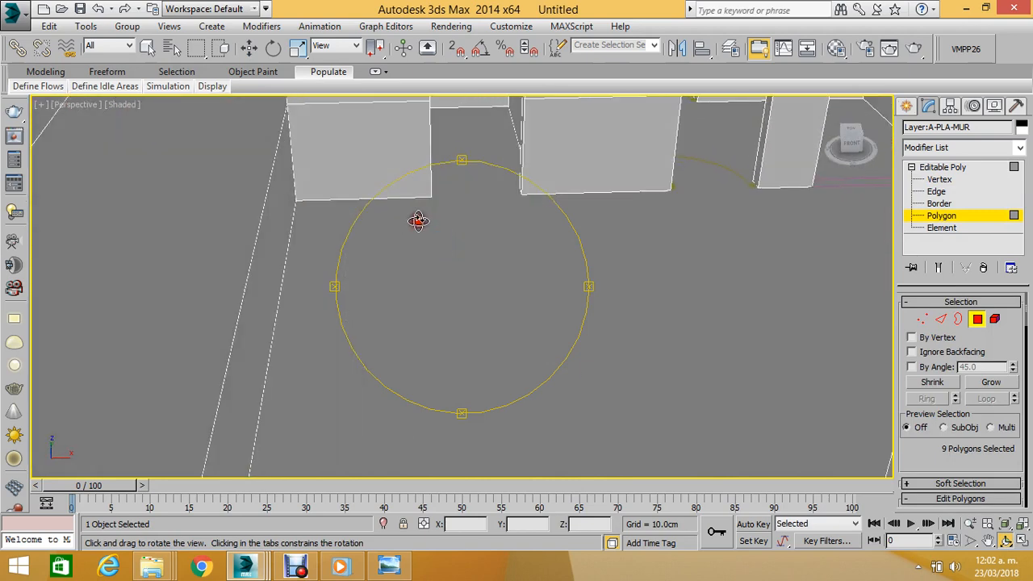
click(972, 526)
drag(593, 265, 591, 285)
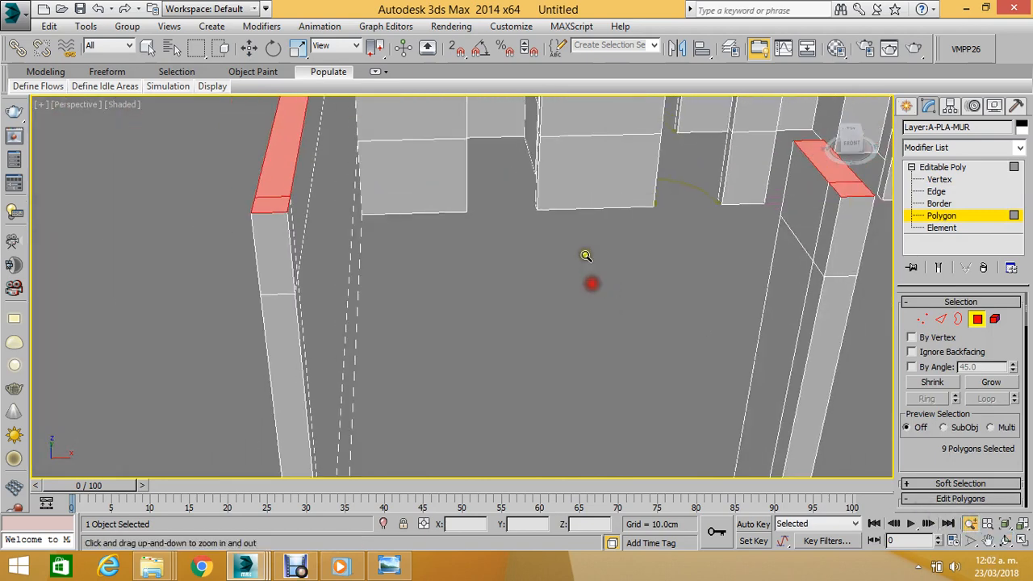
middle_drag(585, 255, 516, 257)
Bridge the facing upper polygons of the left side wall and the nearest entrance pillar to form the lintel over the window opening.
click(249, 48)
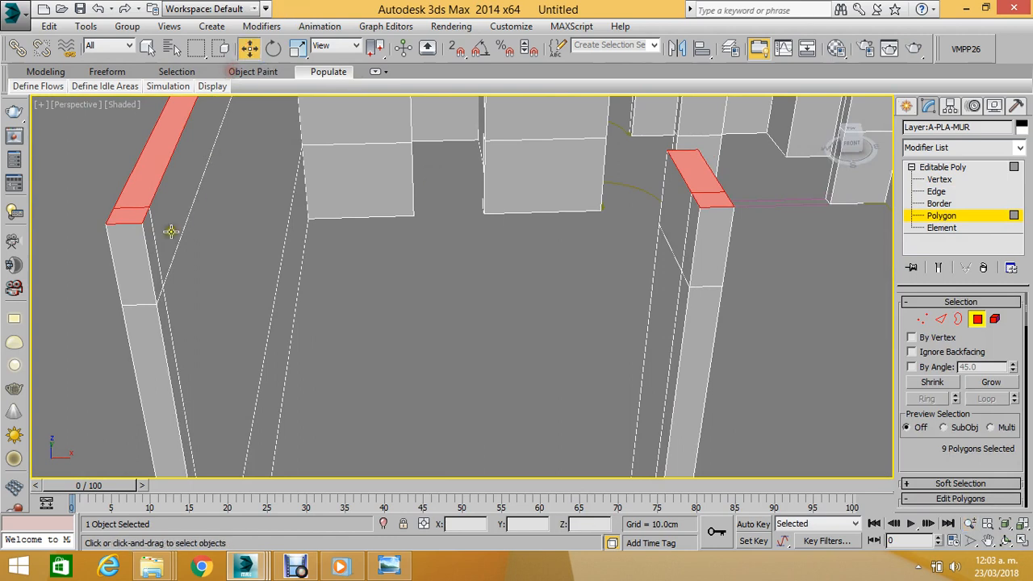
click(152, 244)
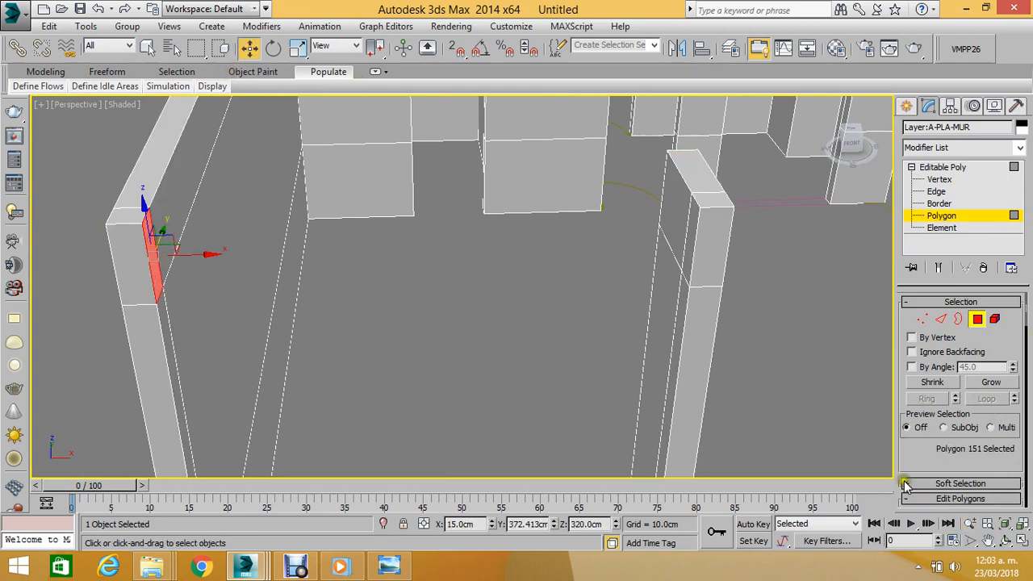
drag(904, 485, 923, 333)
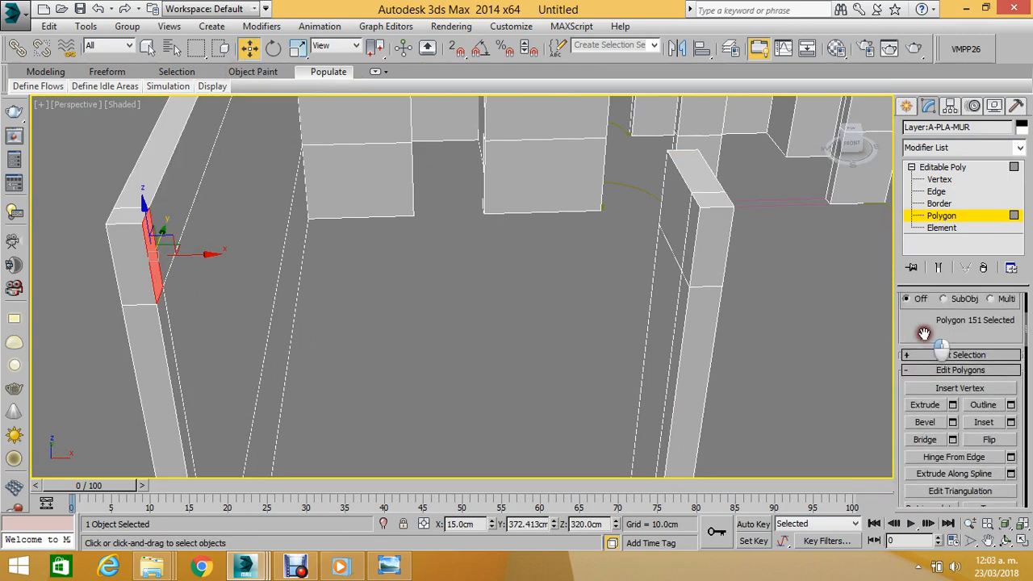
click(927, 440)
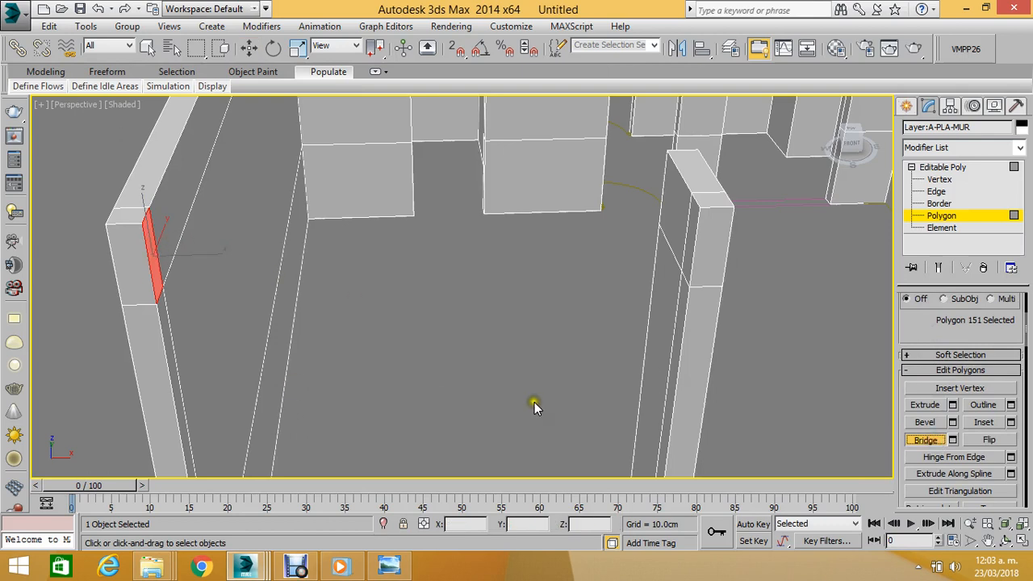
click(146, 235)
click(687, 234)
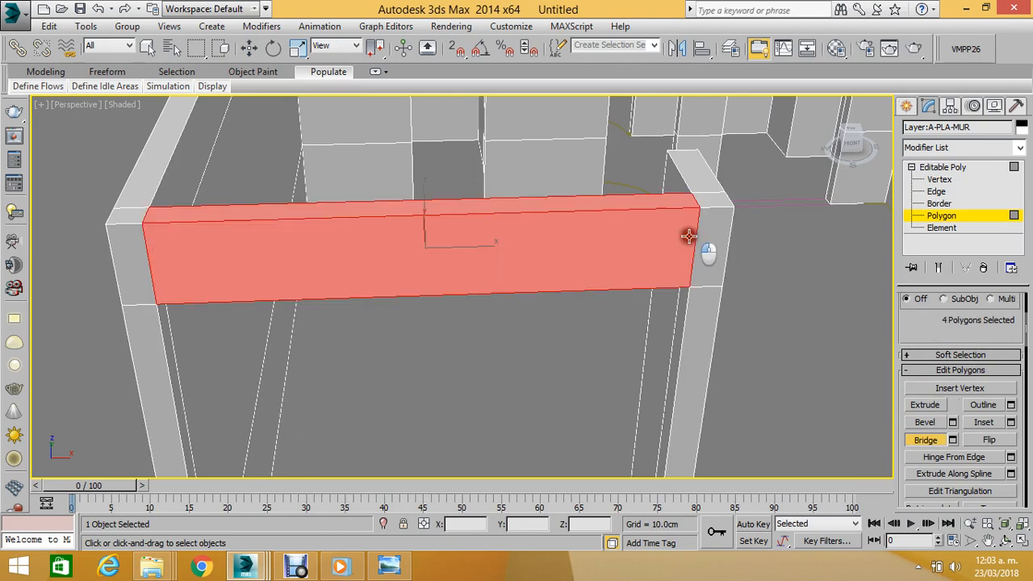
Bridge the facing upper polygons of the other entrance pillar and the L-shaped wall to form the second window's lintel.
middle_drag(613, 224, 153, 193)
scroll(429, 222, down, 4)
middle_drag(535, 221, 542, 238)
scroll(300, 192, up, 2)
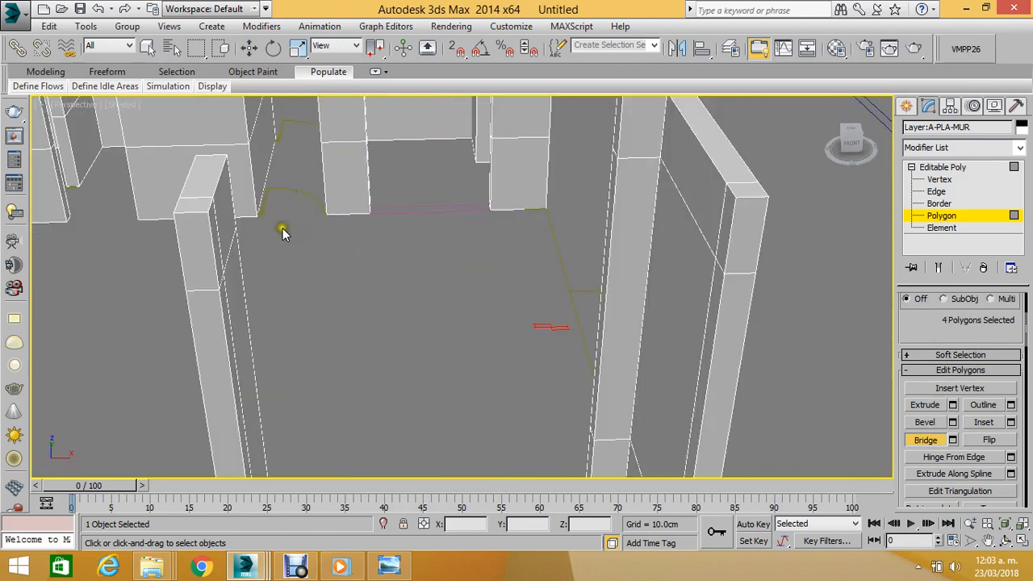
click(220, 240)
click(729, 240)
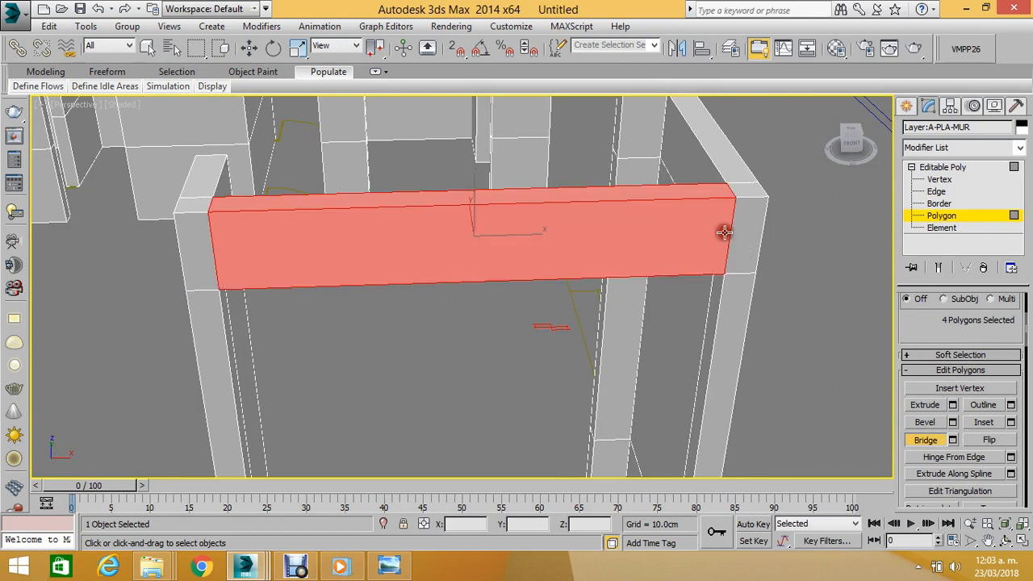
Bridge the facing lower polygons of the entrance pillar and the L-shaped wall below the second window opening.
scroll(721, 230, down, 4)
scroll(636, 261, up, 6)
scroll(670, 286, up, 2)
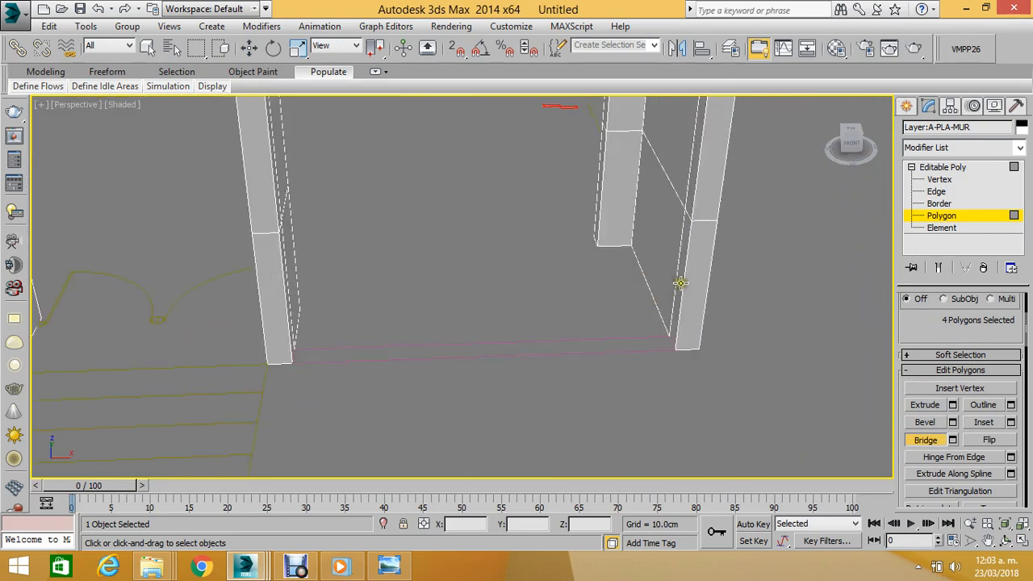
Bridge the facing lower polygons of the left front window's side walls to close the wall beneath the opening.
click(284, 265)
scroll(286, 265, down, 5)
scroll(468, 249, up, 6)
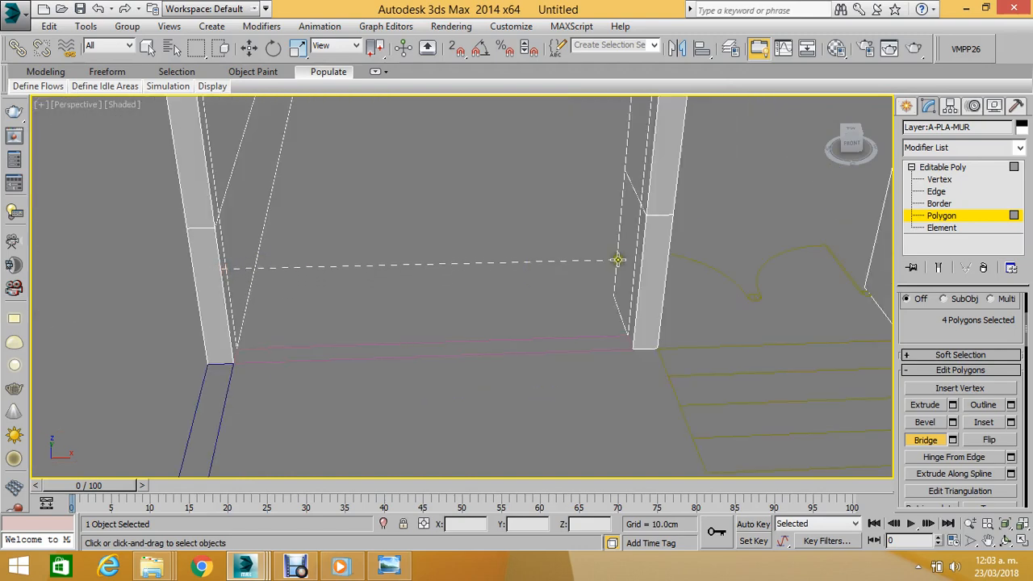
click(637, 253)
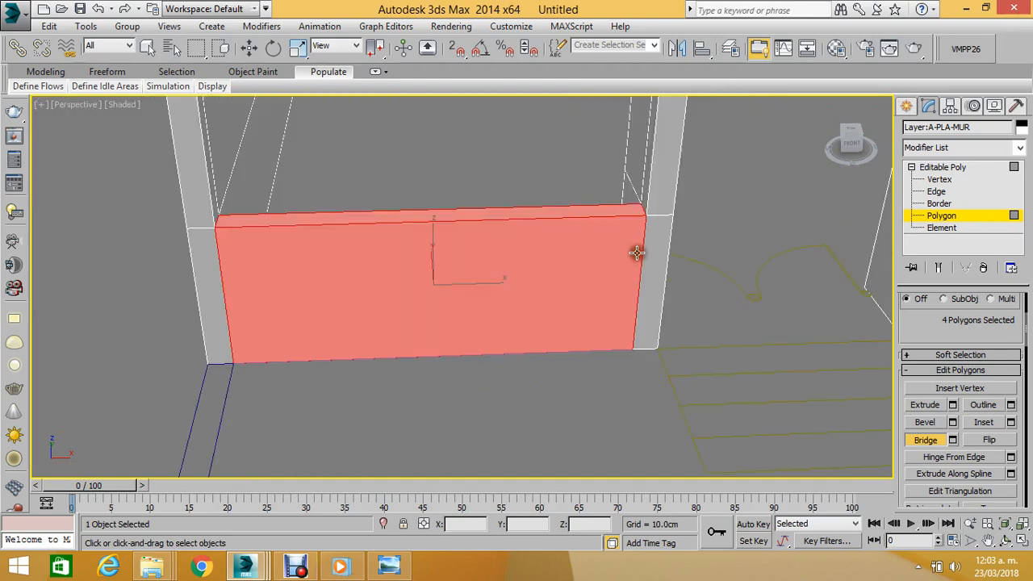
click(960, 220)
Examine the low walls beneath the two front window openings from an angled view.
scroll(479, 197, down, 7)
middle_drag(684, 196, 479, 241)
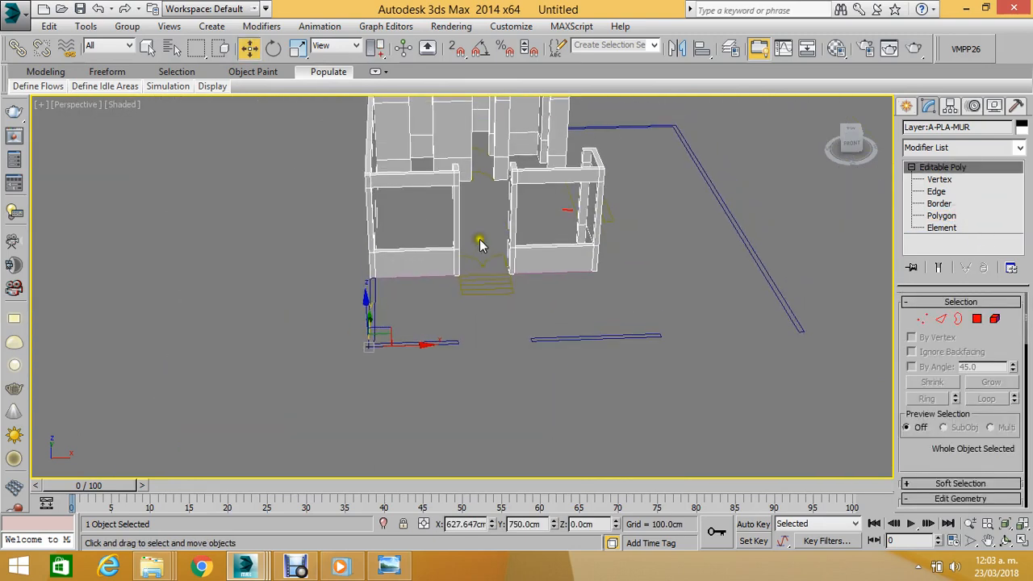
scroll(506, 219, up, 3)
click(1005, 539)
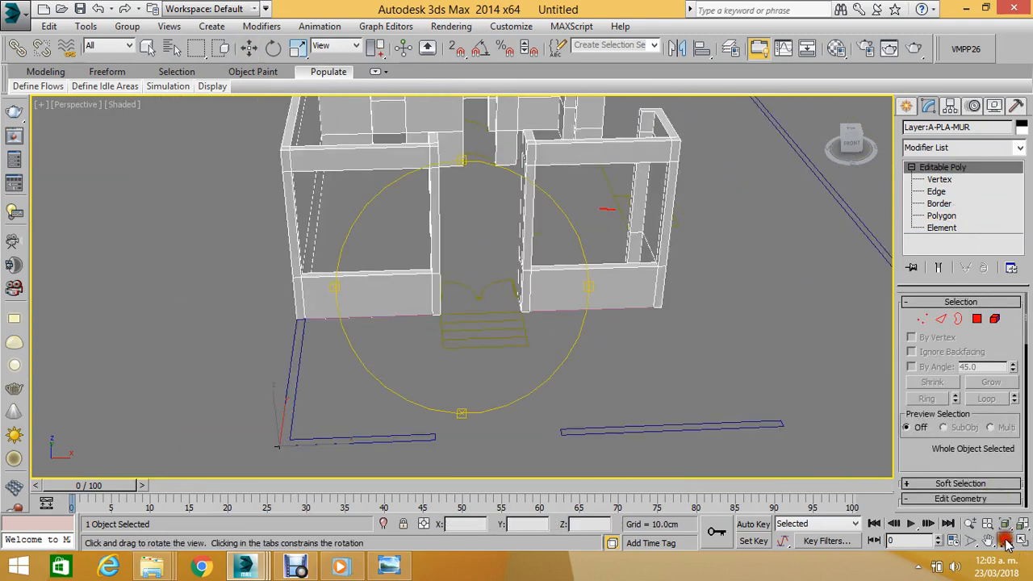
drag(519, 306, 479, 283)
scroll(471, 275, up, 3)
middle_drag(478, 283, 442, 233)
click(250, 50)
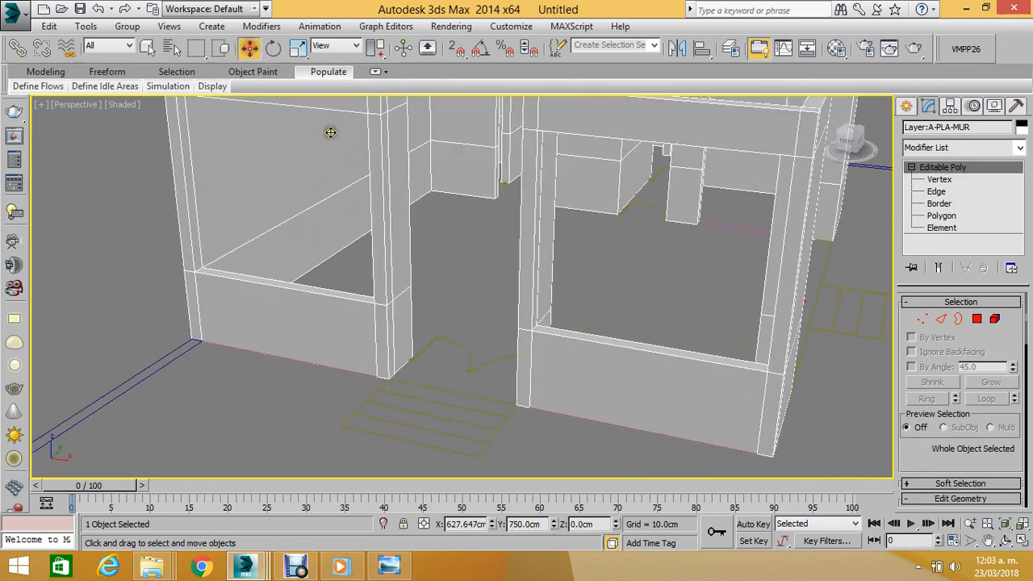
middle_drag(433, 279, 438, 307)
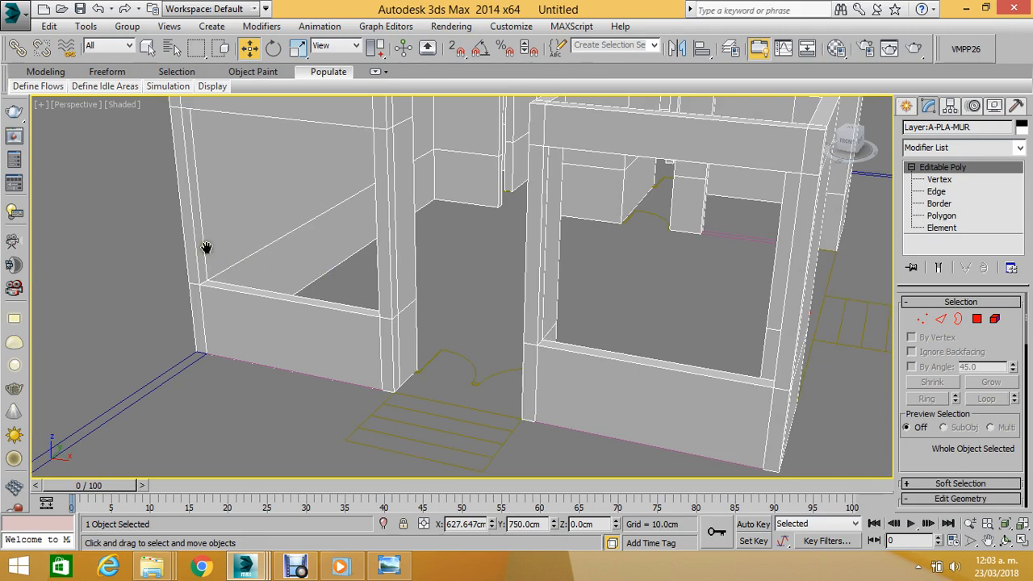
scroll(208, 255, up, 4)
scroll(212, 260, down, 4)
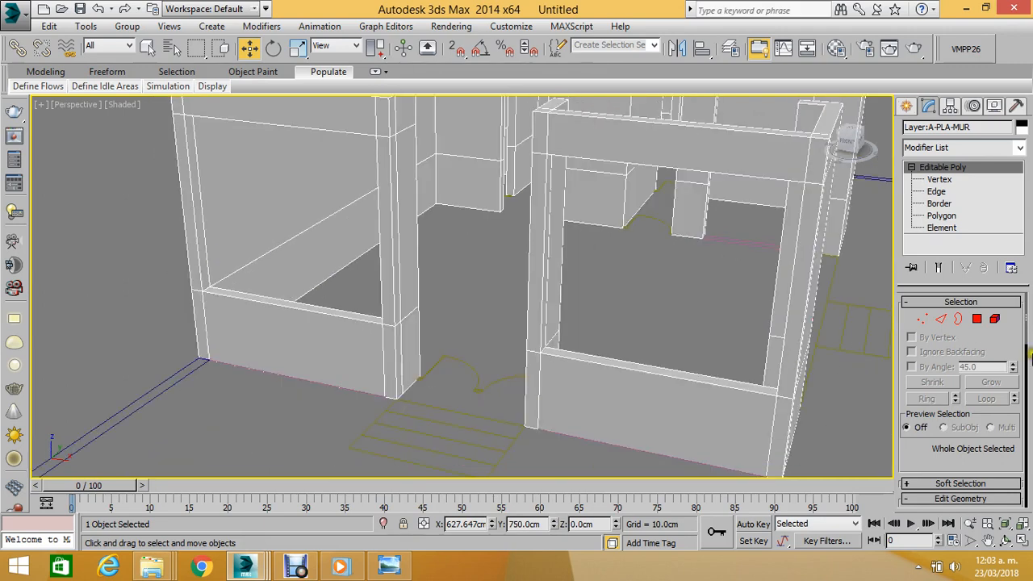
Extrude the top polygons of the low walls in both front window openings by a height of 100 cm.
click(978, 320)
click(655, 369)
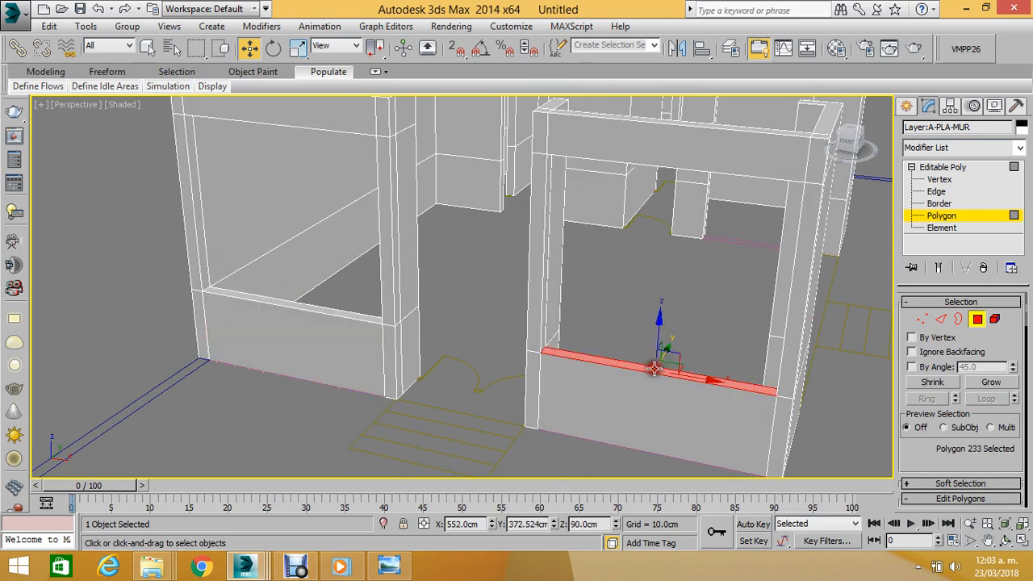
ctrl+click(255, 301)
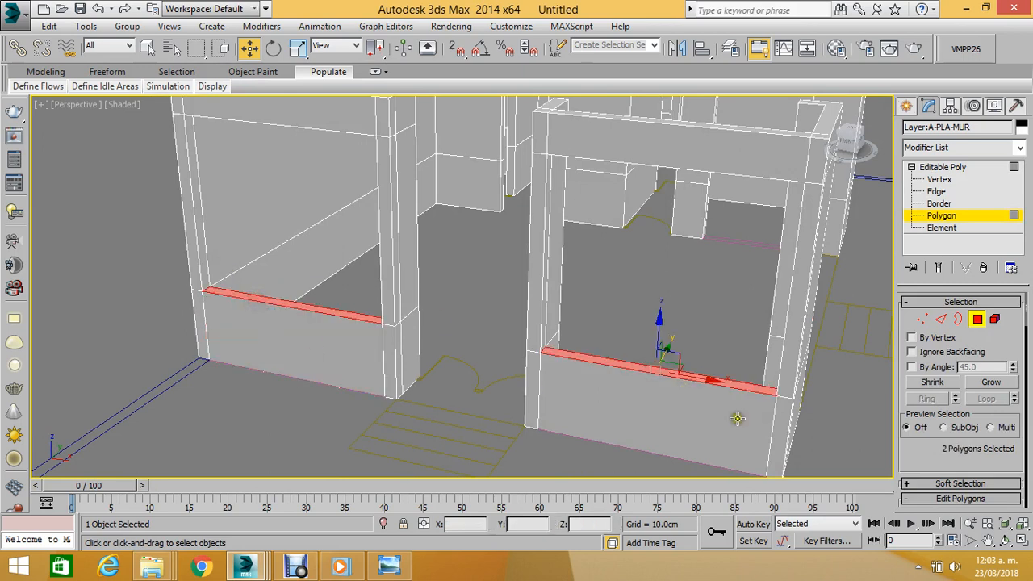
scroll(952, 438, down, 5)
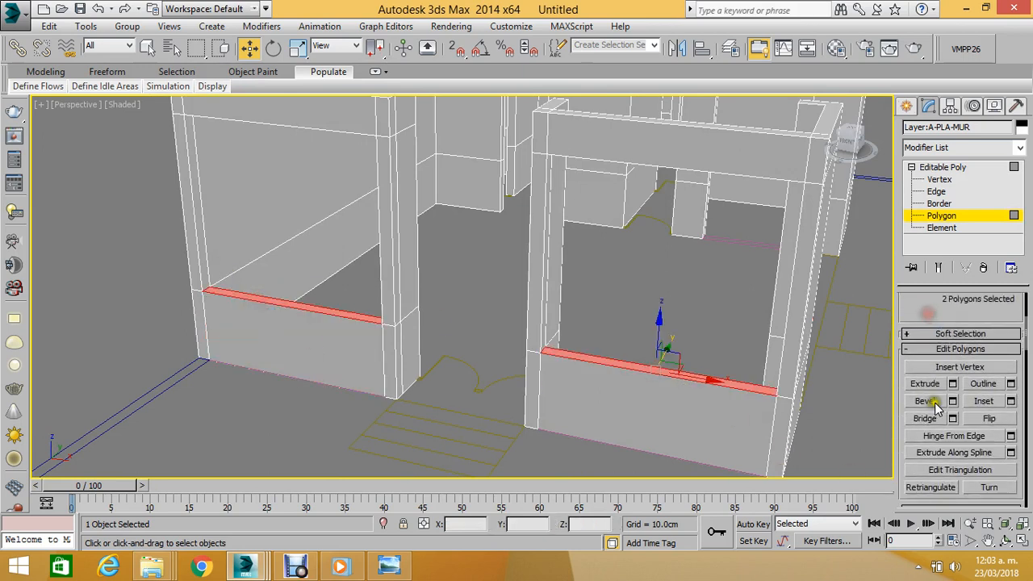
click(952, 384)
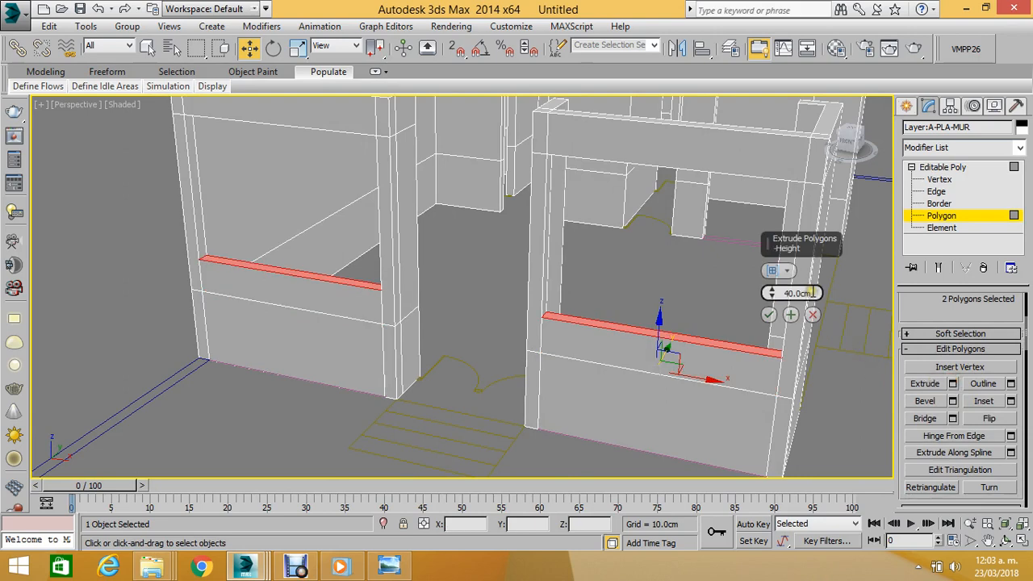
text(100)
key(Return)
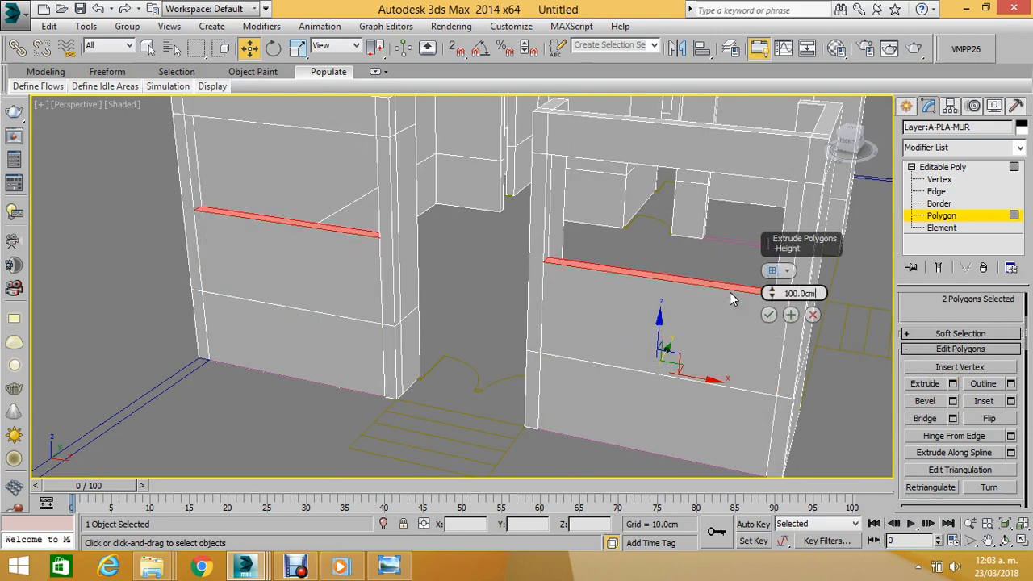
click(769, 315)
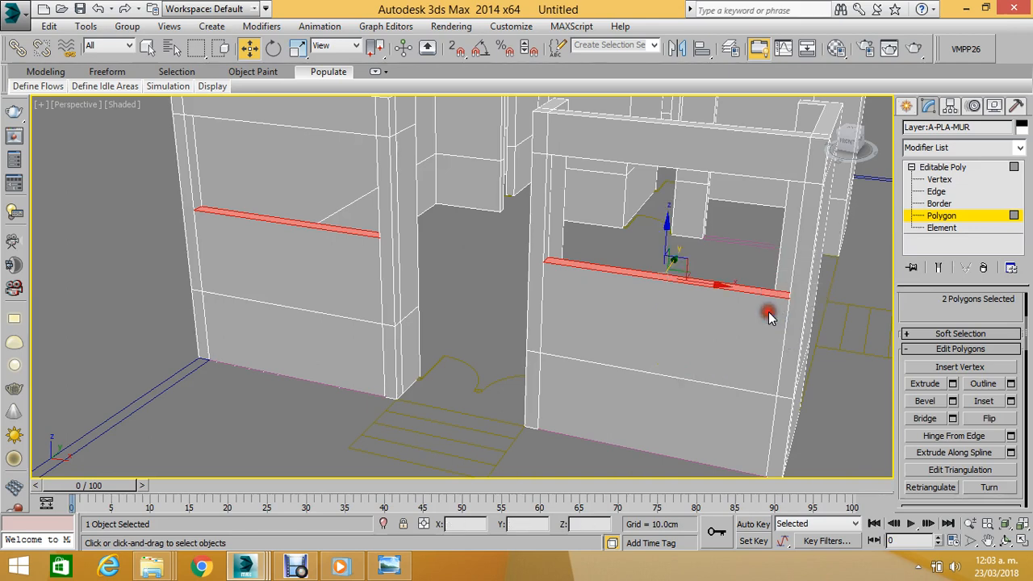
scroll(600, 295, down, 5)
click(680, 348)
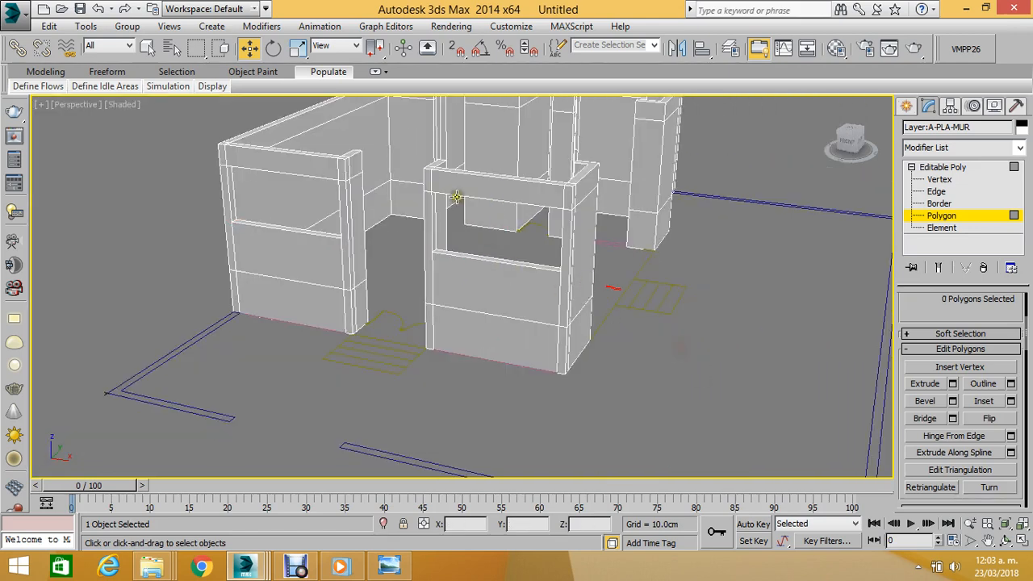
Bridge the facing upper-band polygons of the two wall segments behind the right front room to form a lintel across the gap.
scroll(437, 214, up, 5)
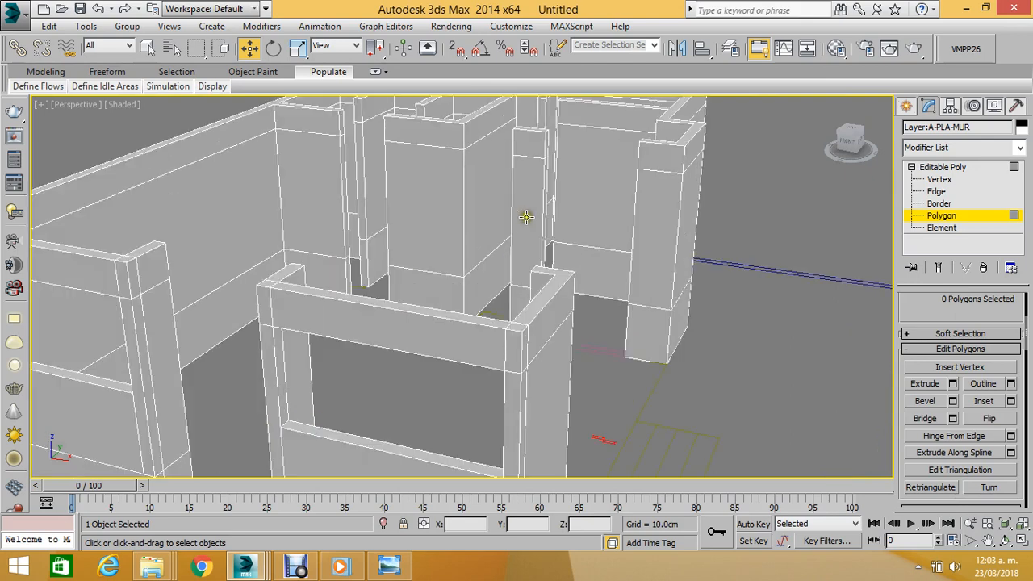
scroll(526, 213, down, 5)
scroll(568, 190, up, 5)
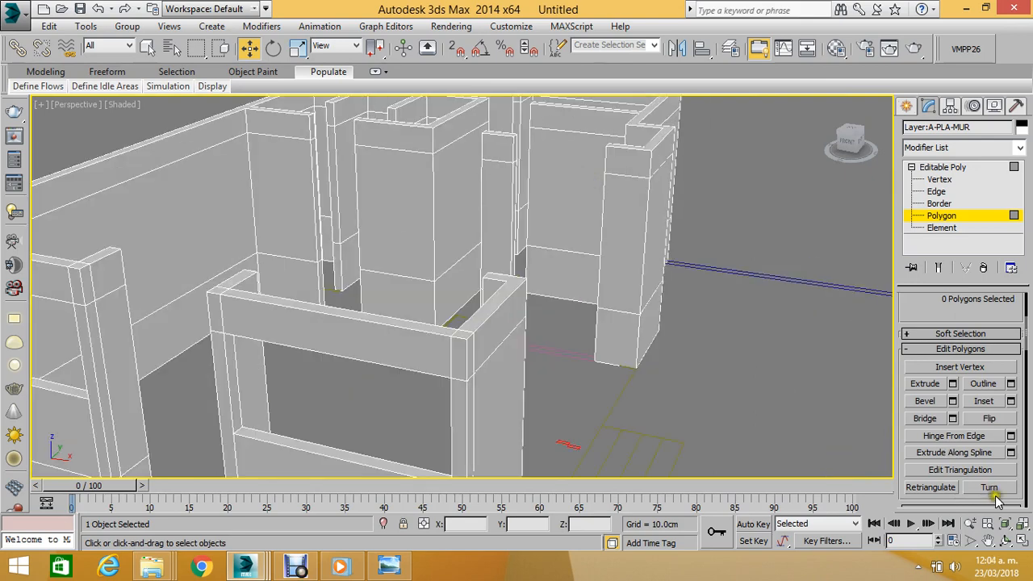
click(1005, 540)
drag(535, 295, 431, 255)
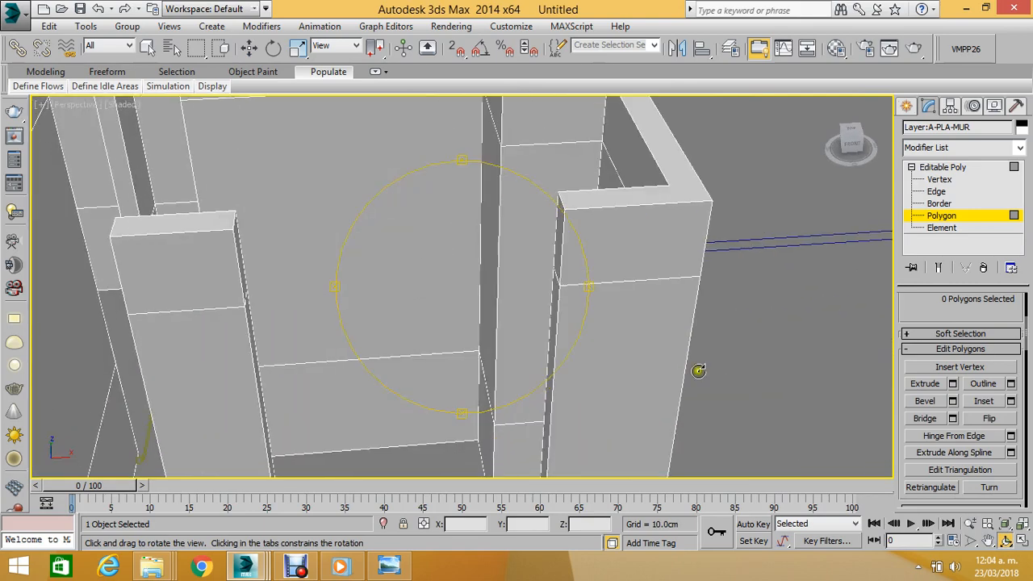
click(248, 47)
click(239, 259)
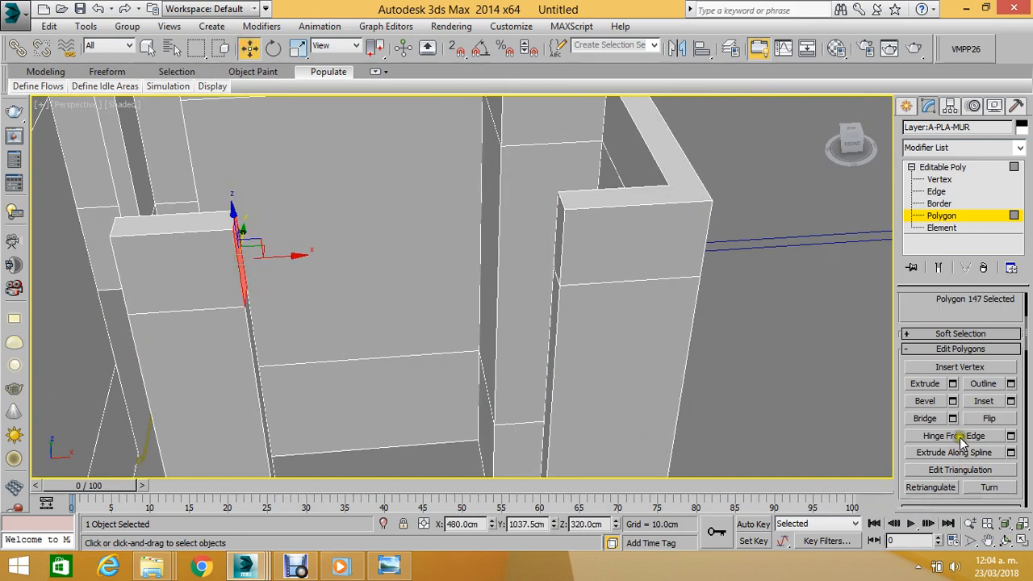
click(925, 418)
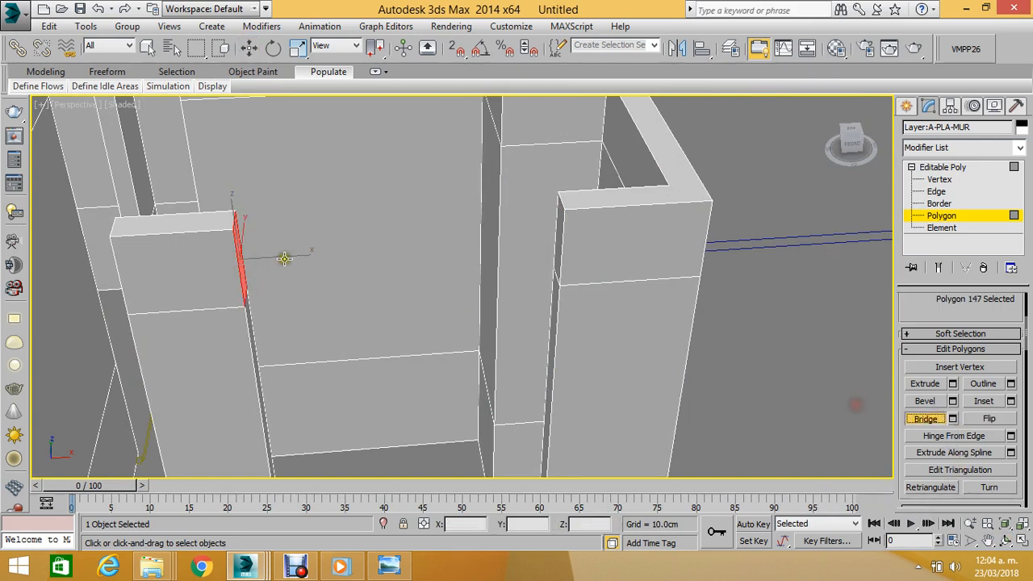
click(242, 270)
click(557, 246)
middle_drag(557, 245, 728, 269)
scroll(397, 277, up, 2)
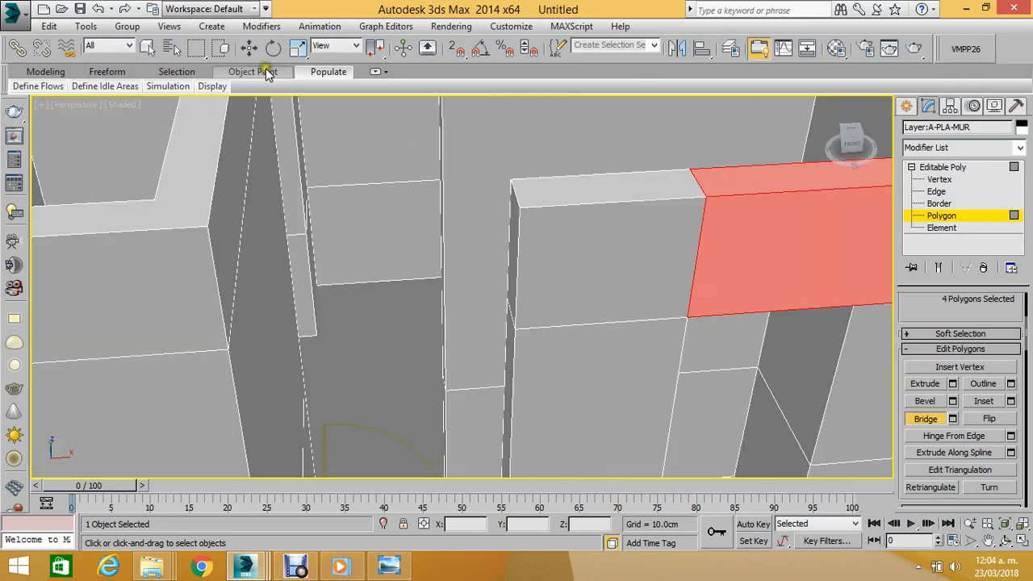
click(249, 47)
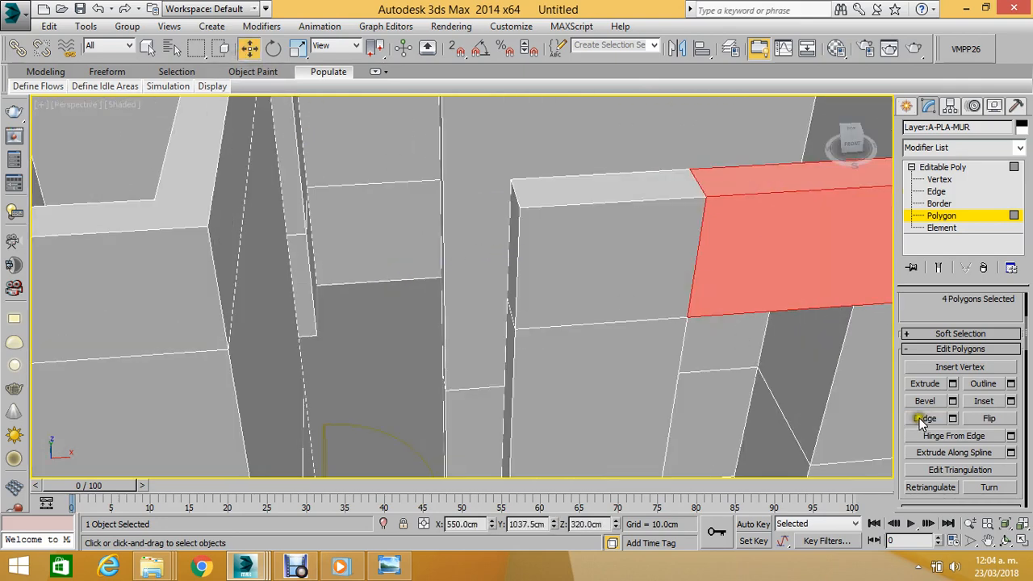
Try to extend the lintel wall's upper band across the neighbouring gap by extruding its free end polygon 100 cm.
click(510, 234)
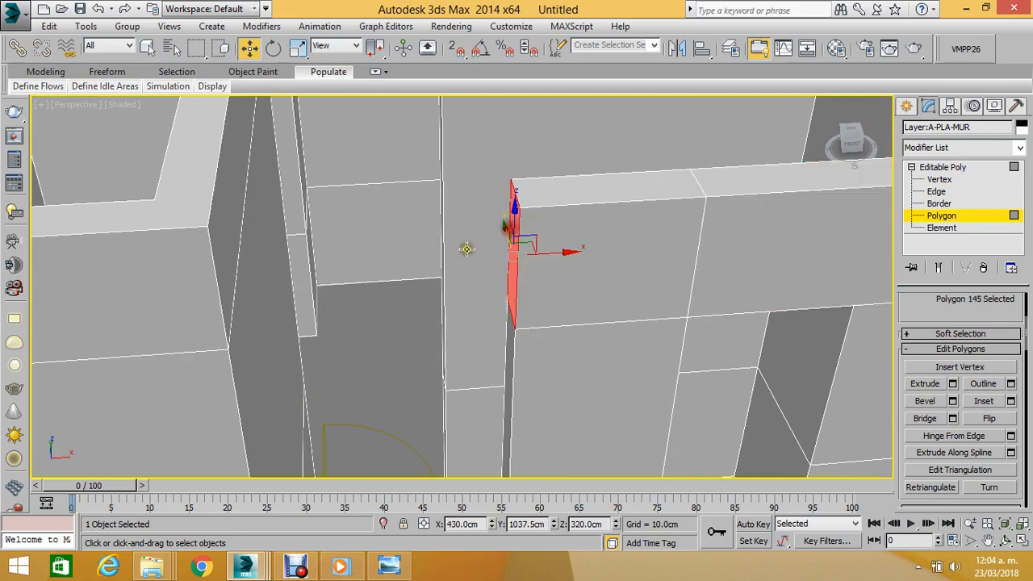
click(952, 384)
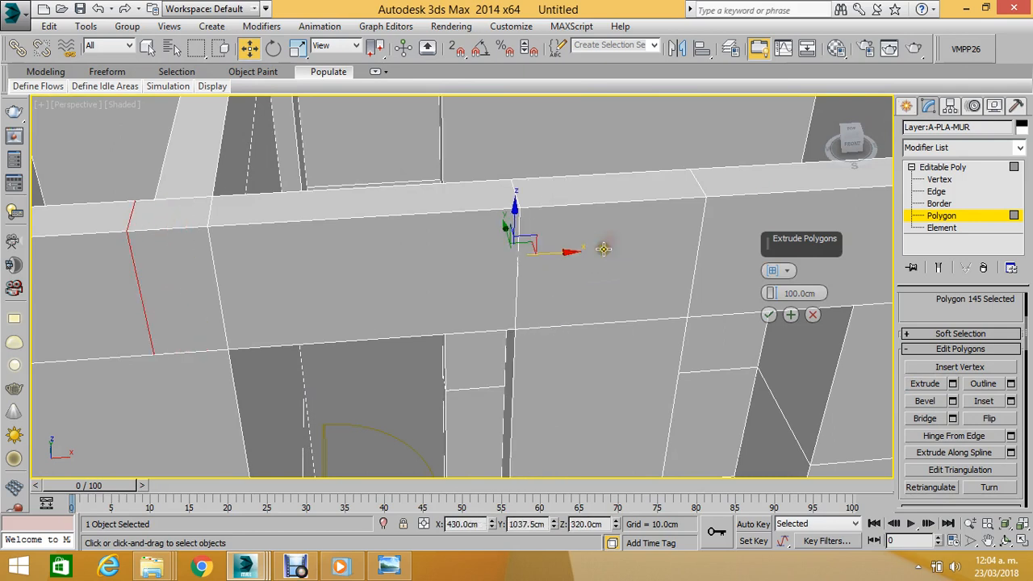
click(768, 315)
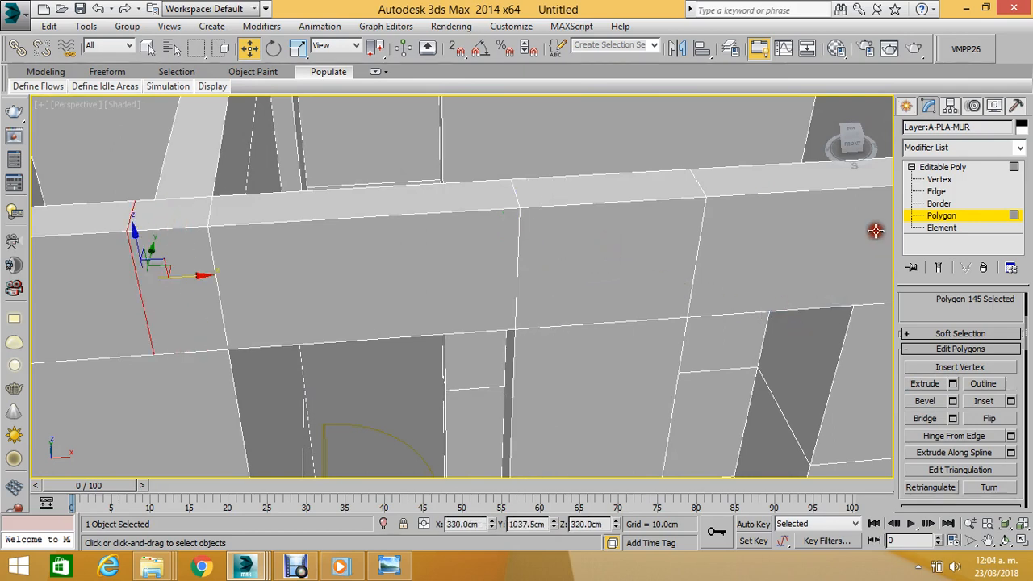
click(938, 179)
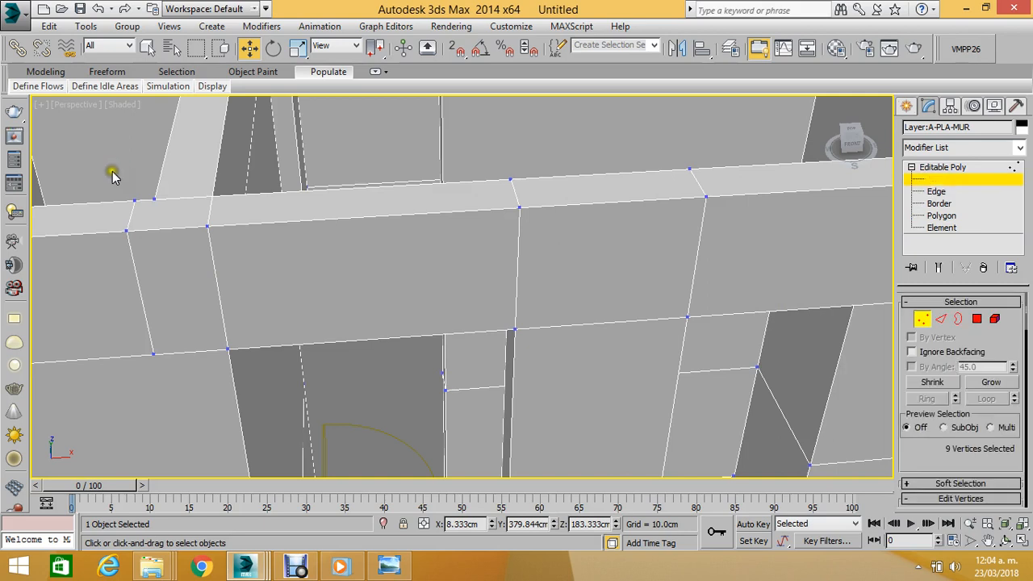
drag(110, 171, 177, 365)
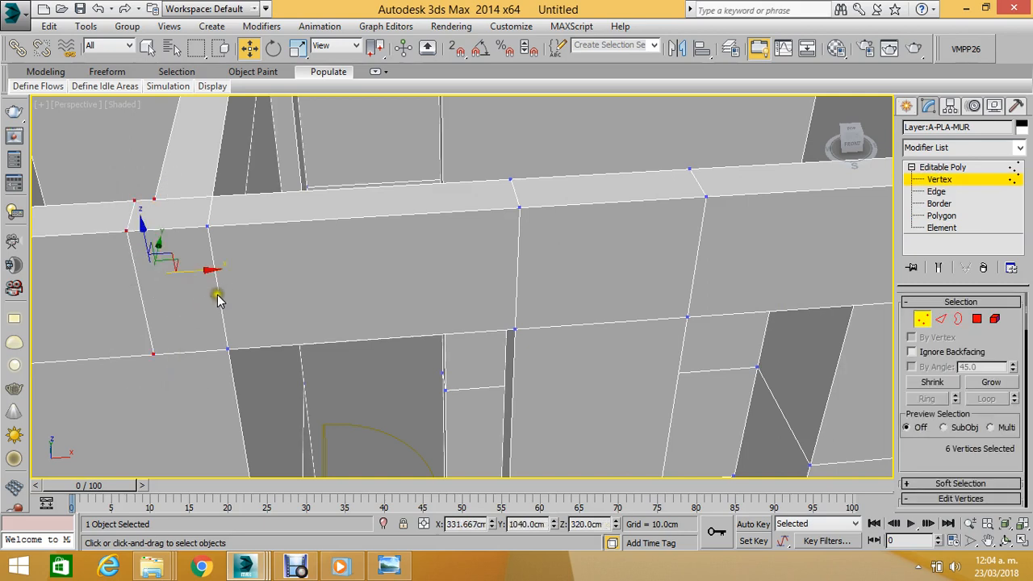
middle_drag(222, 294, 238, 292)
key(ctrl+z)
key(ctrl+z)
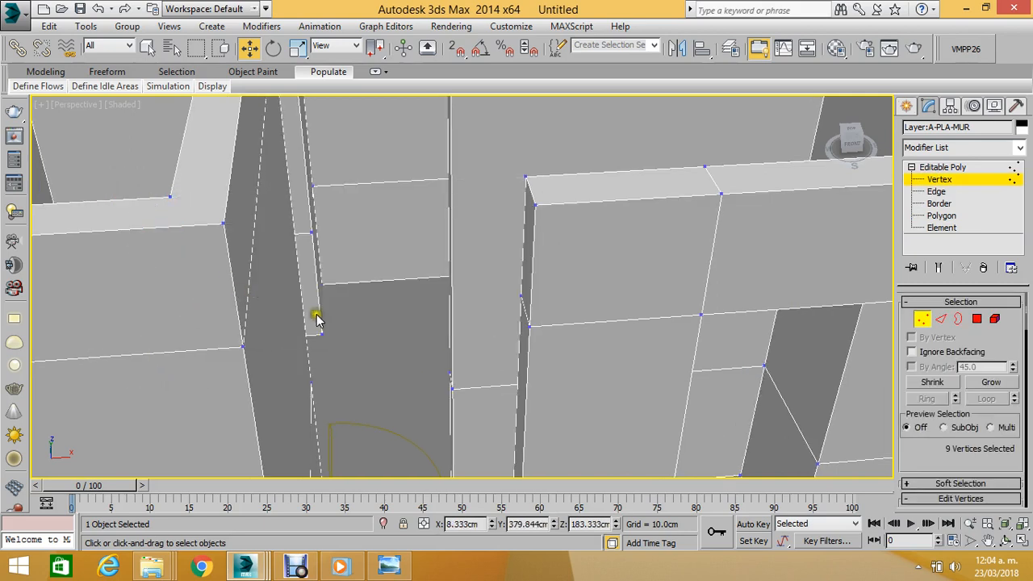
Select the upper band's free end polygon facing the remaining gap.
click(952, 218)
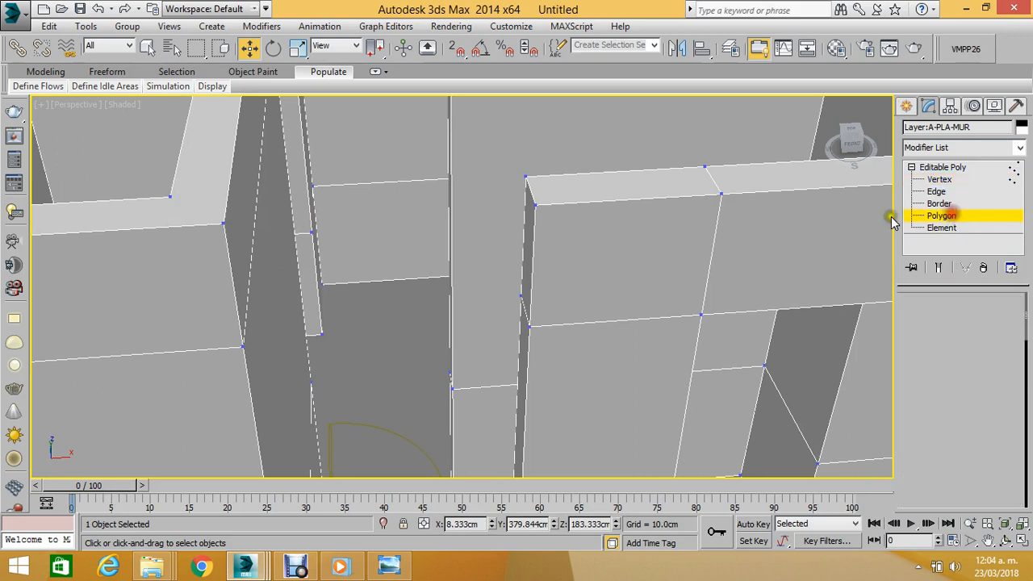
click(532, 258)
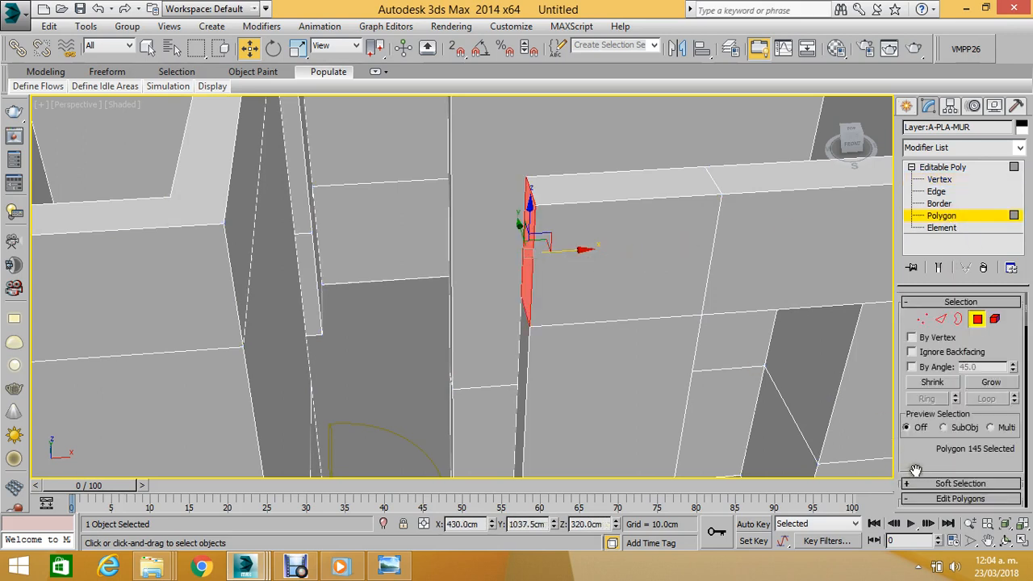
scroll(916, 469, down, 5)
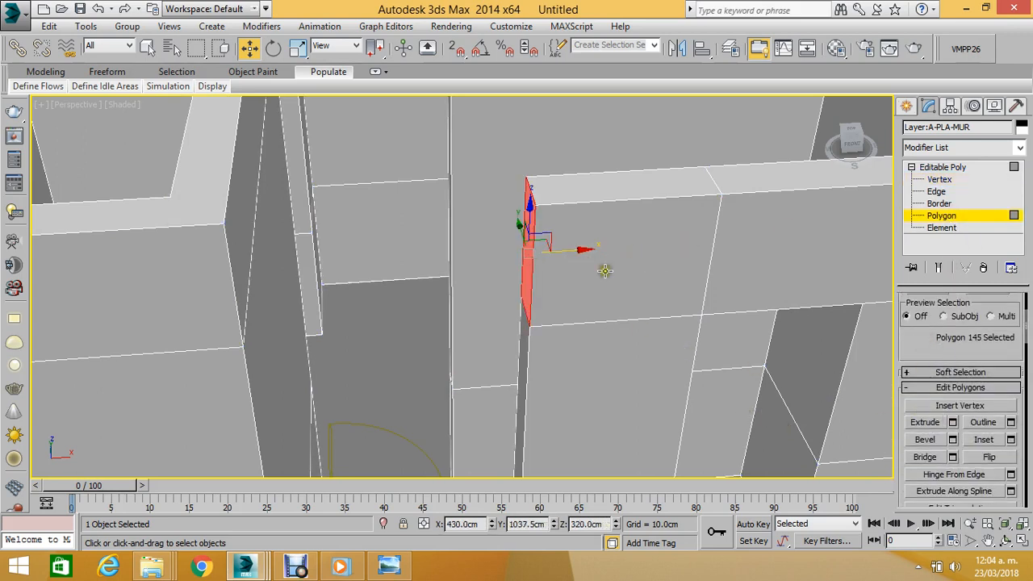
Try to clone the end polygon to an element a short distance along the X axis.
shift+drag(565, 251, 544, 255)
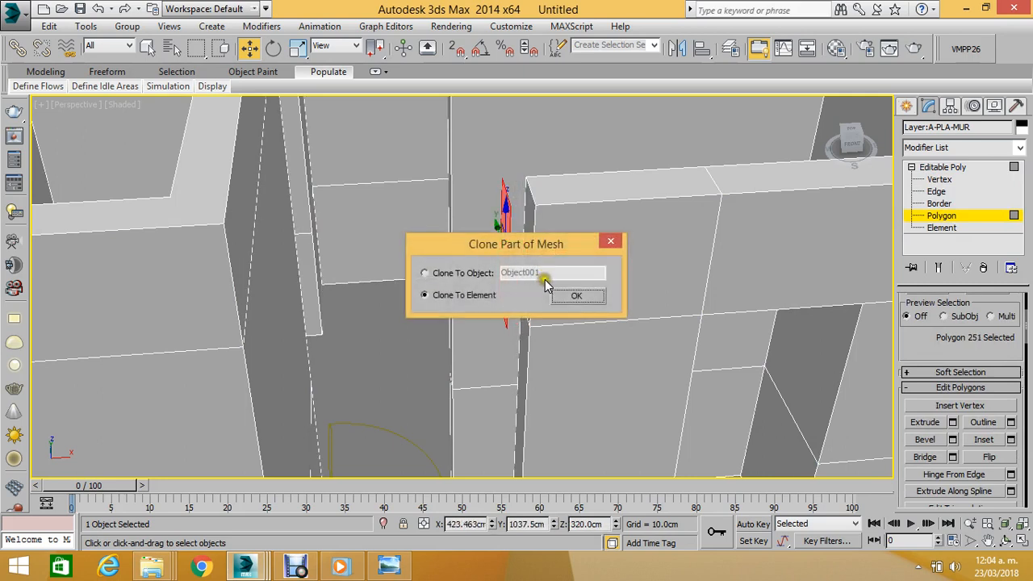
click(590, 297)
key(ctrl+z)
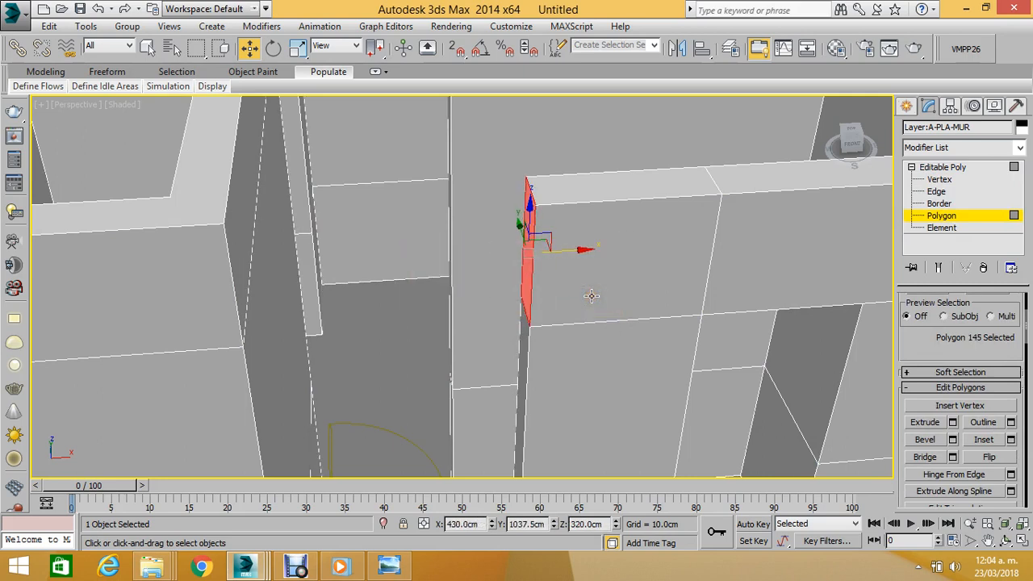
Extrude the upper band's free end polygon 80.053 cm across the door gap to the opposite wall segment.
click(953, 422)
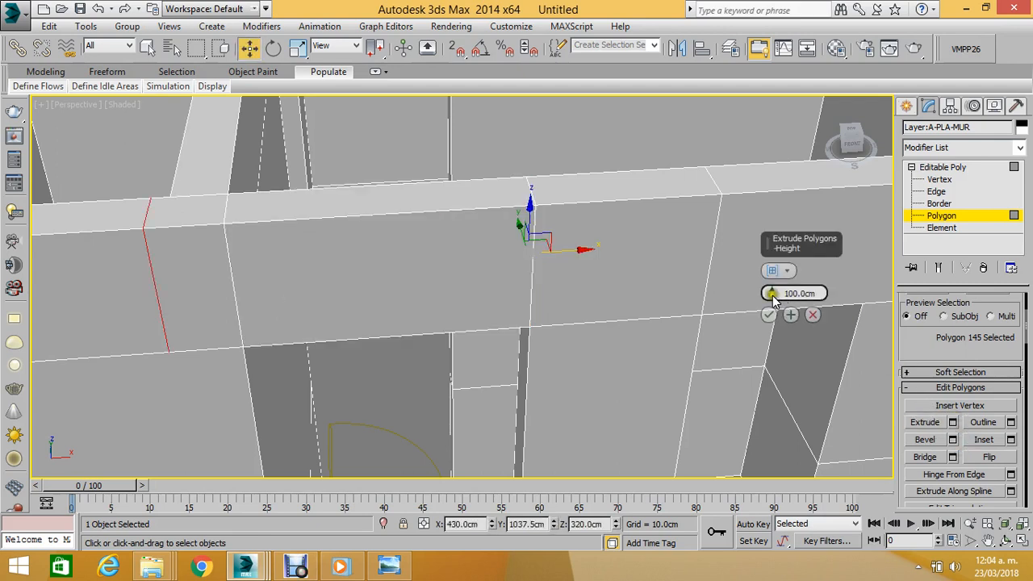
drag(773, 297, 780, 397)
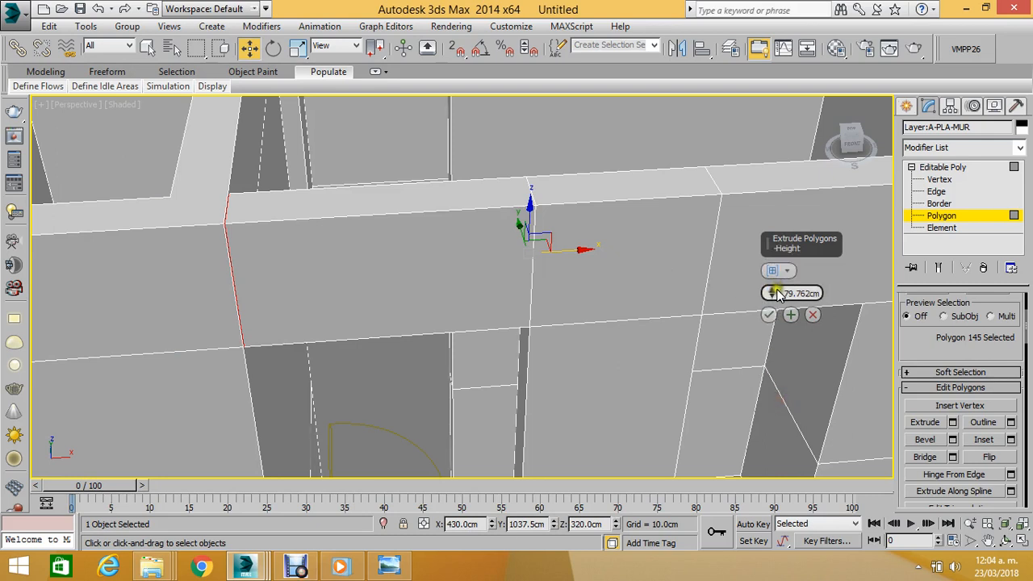
drag(770, 294, 768, 291)
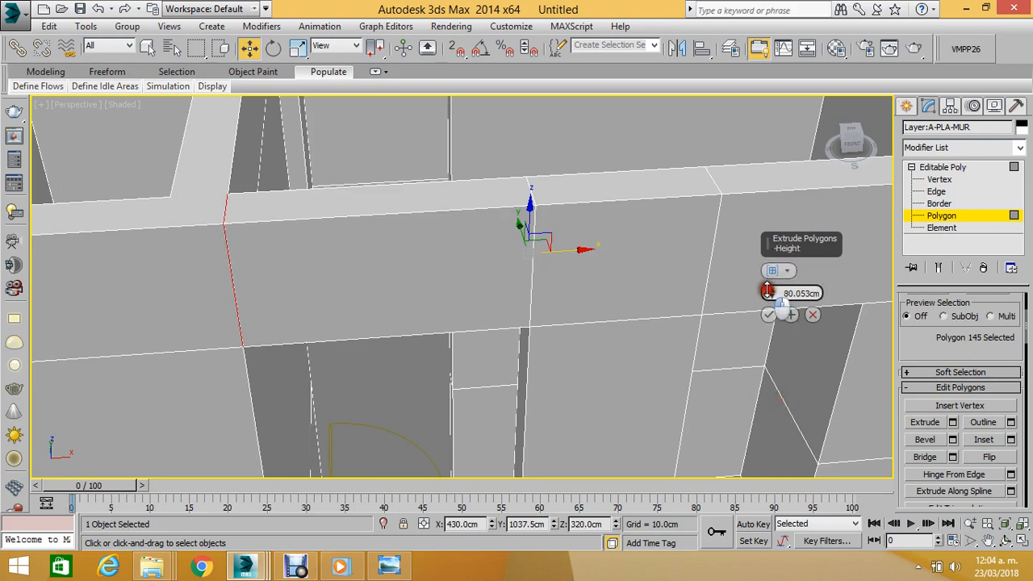
click(769, 315)
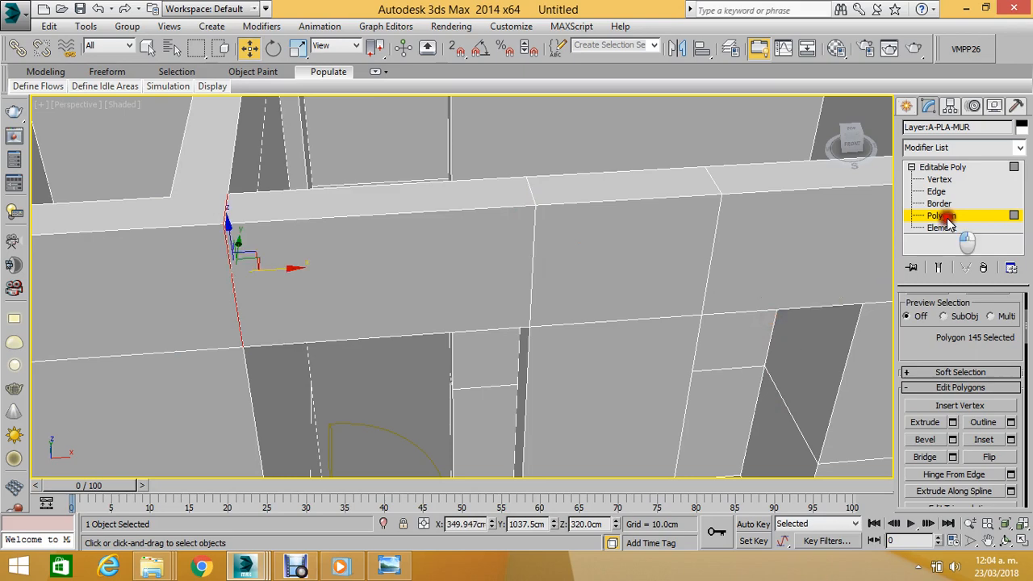
click(940, 216)
Bridge the facing upper-band end polygons across the remaining gap in the same wall to form its lintel.
scroll(438, 283, down, 10)
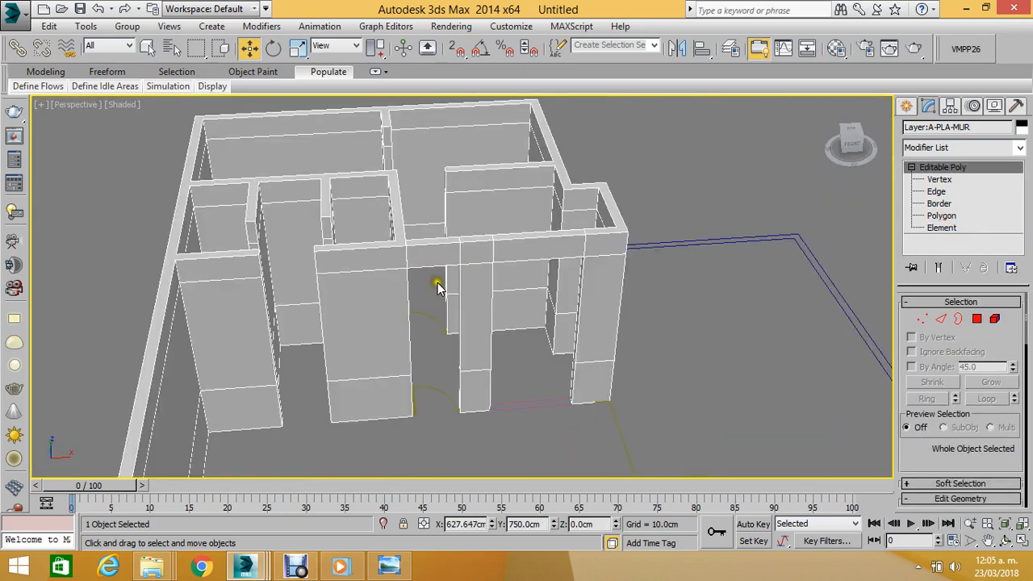
scroll(438, 282, up, 6)
scroll(500, 276, up, 3)
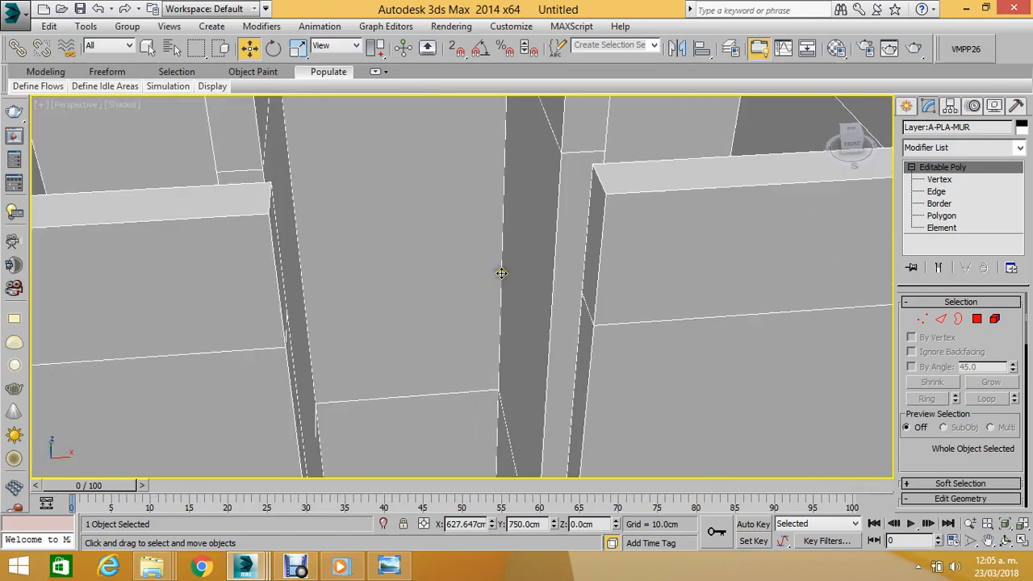
middle_drag(501, 275, 390, 270)
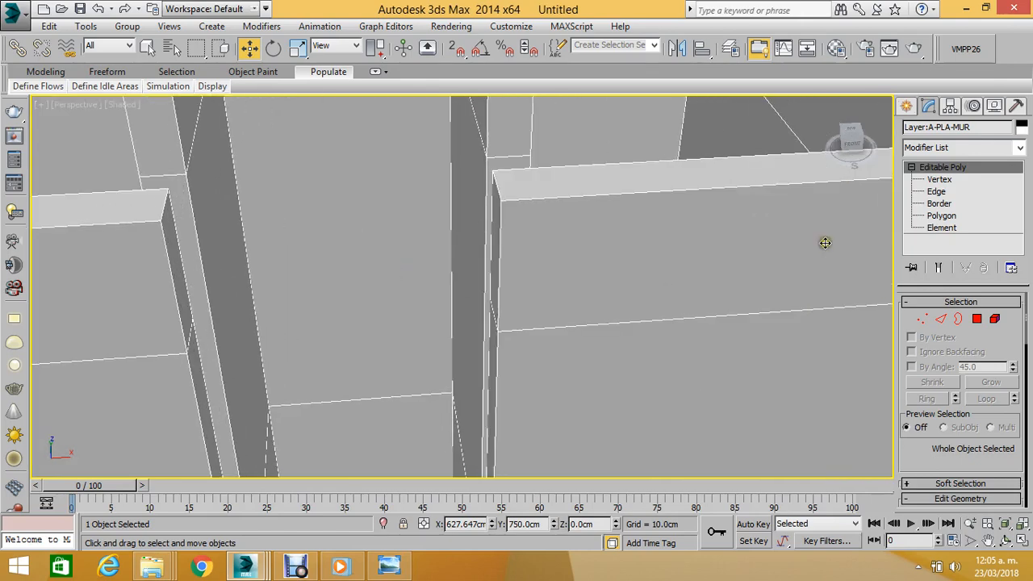
click(944, 216)
click(171, 255)
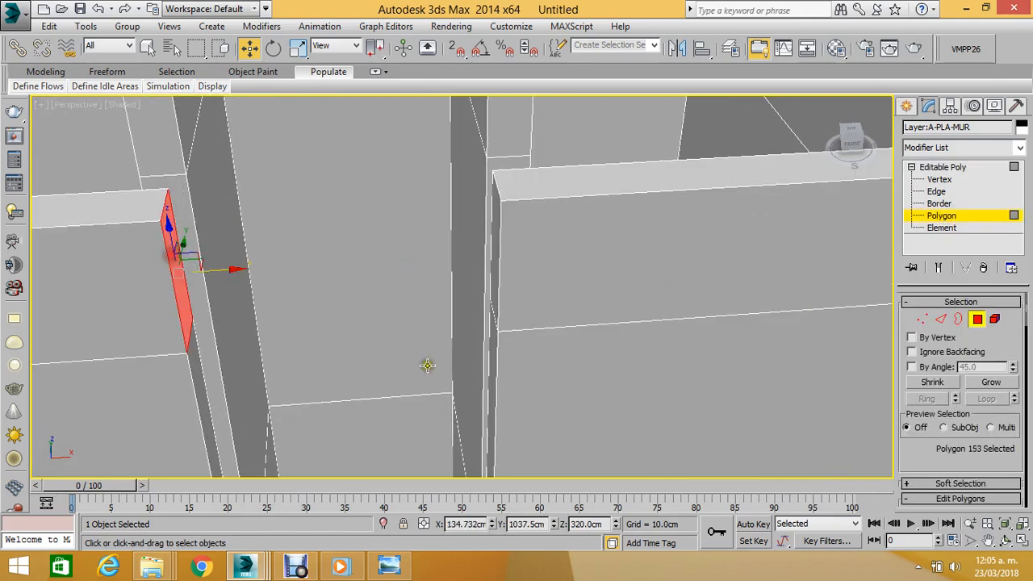
drag(916, 465, 928, 307)
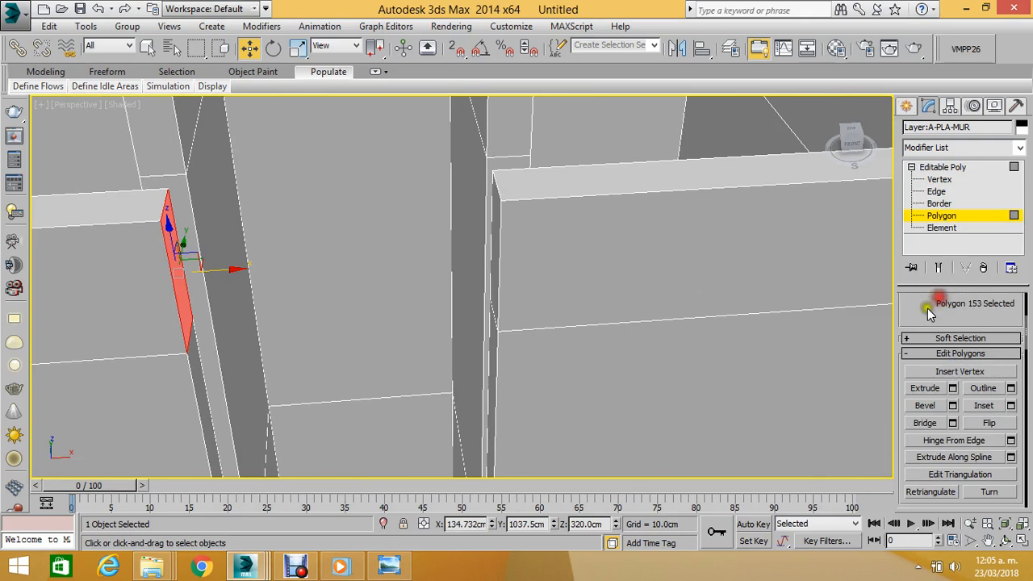
click(925, 423)
click(171, 248)
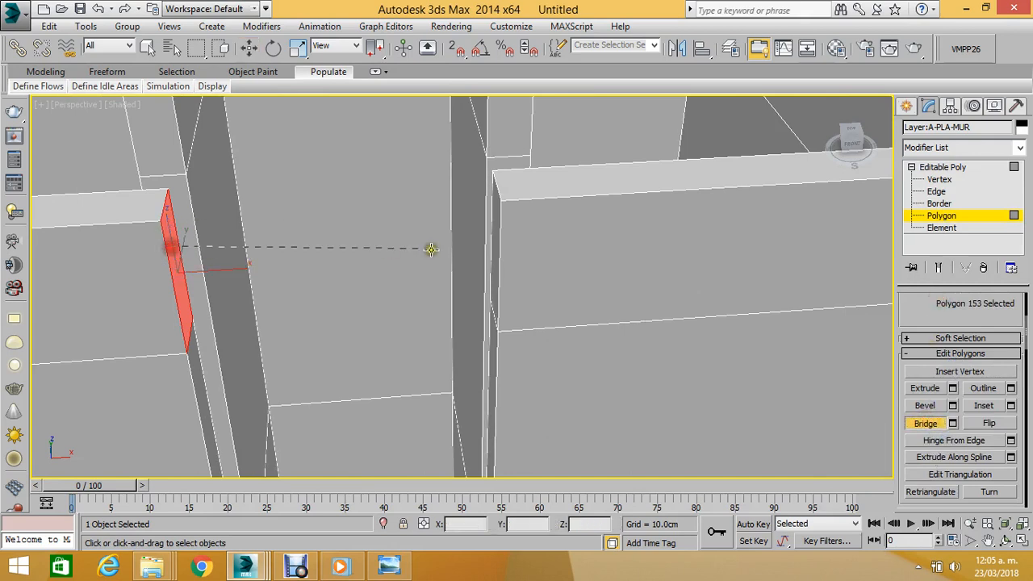
click(491, 239)
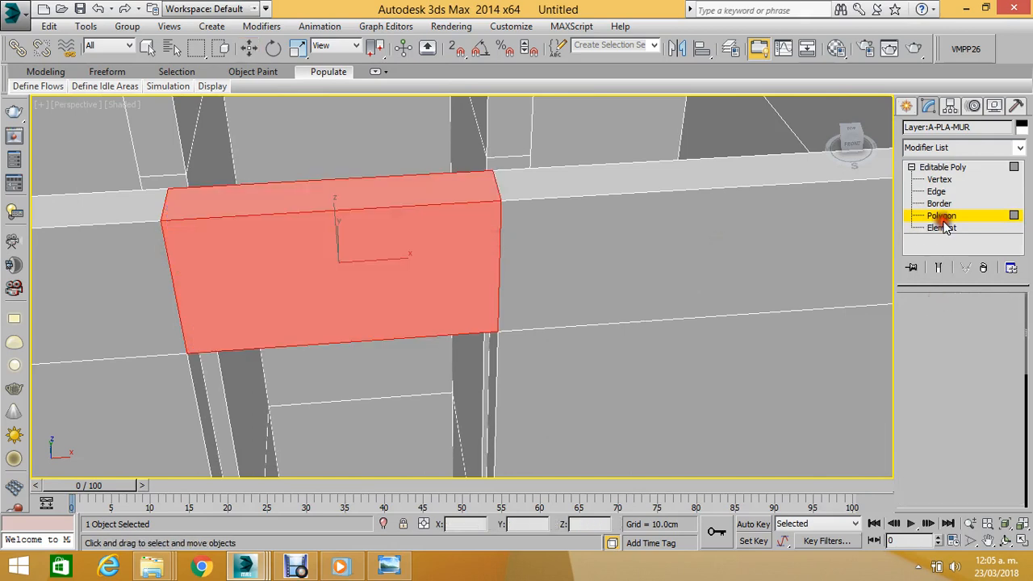
click(940, 217)
Select the upper-band end polygon of the short side wall facing the wide opening by the entrance steps.
scroll(417, 180, down, 5)
scroll(430, 206, down, 5)
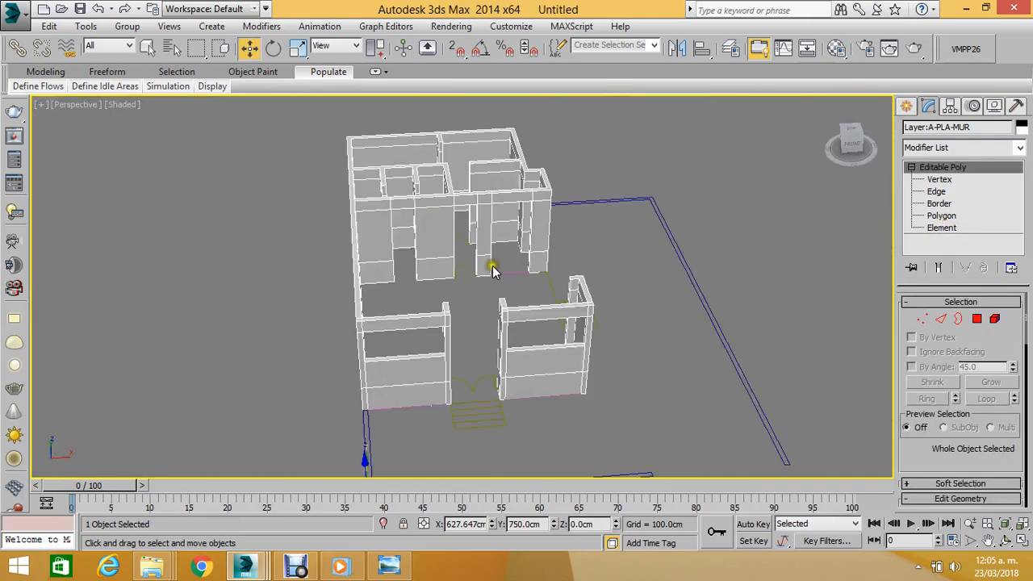
scroll(502, 267, up, 5)
click(1004, 542)
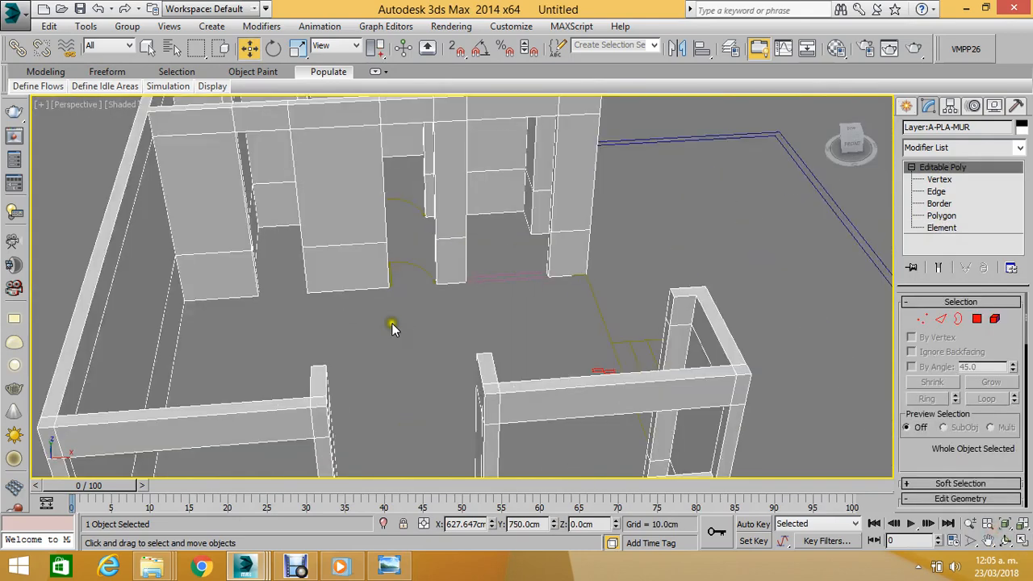
click(1004, 540)
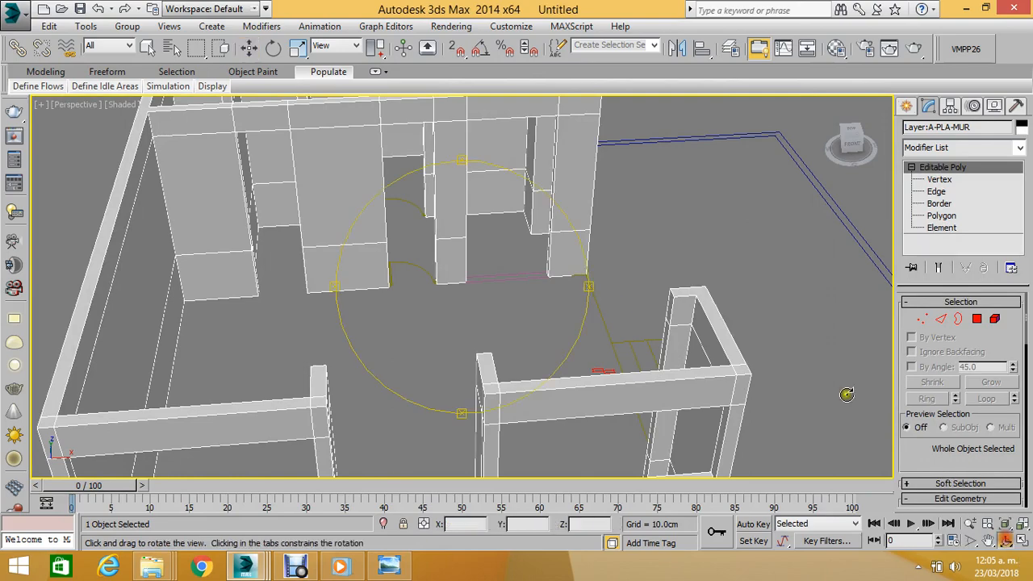
drag(601, 304, 430, 245)
scroll(290, 249, up, 2)
scroll(422, 244, up, 6)
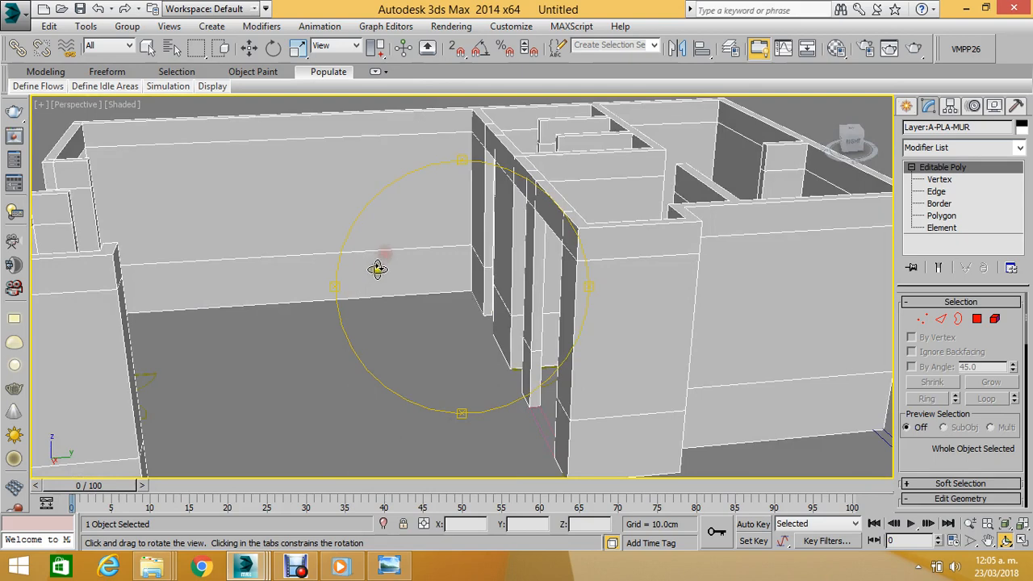
drag(377, 269, 402, 242)
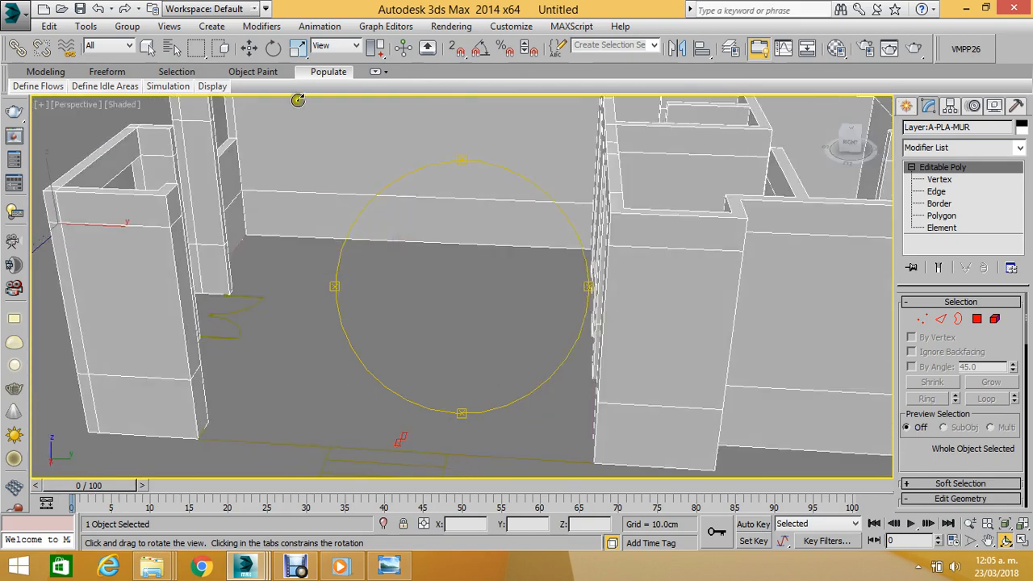
click(248, 48)
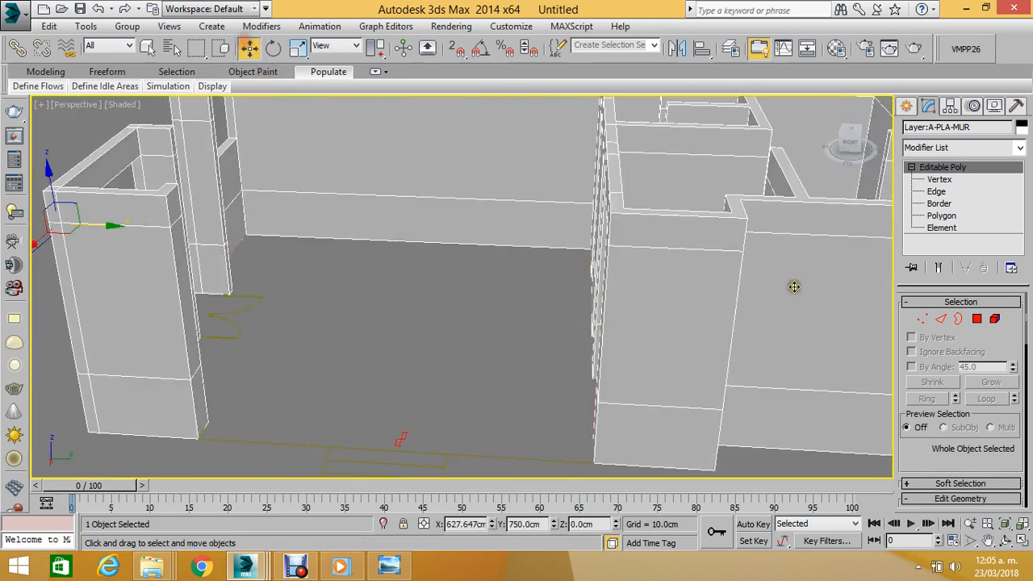
click(976, 318)
click(181, 203)
middle_drag(261, 220, 287, 222)
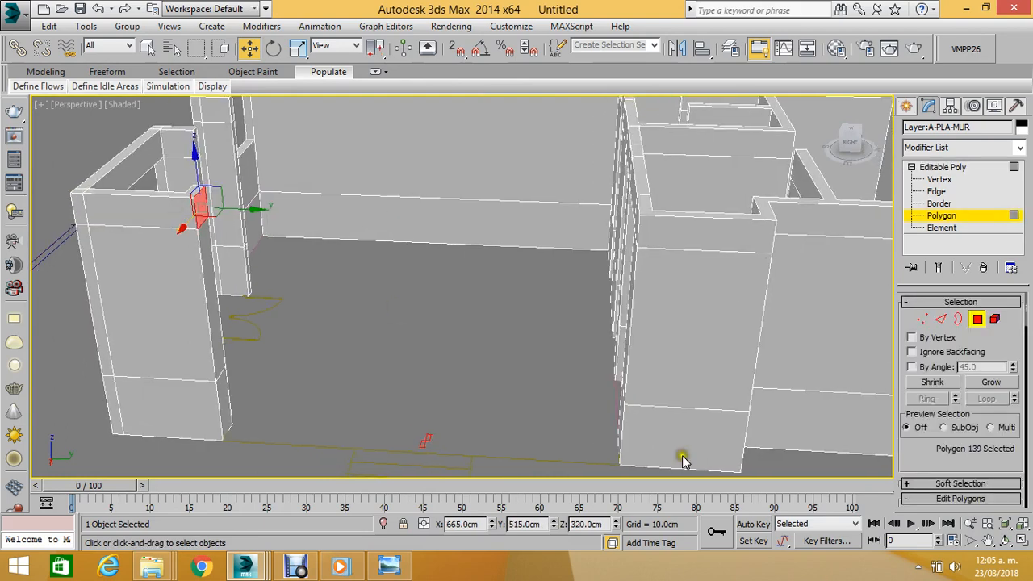
Extrude the selected polygon 200.604 cm and move its end along Y to about 1031 cm, meeting the opposite wall.
click(1005, 540)
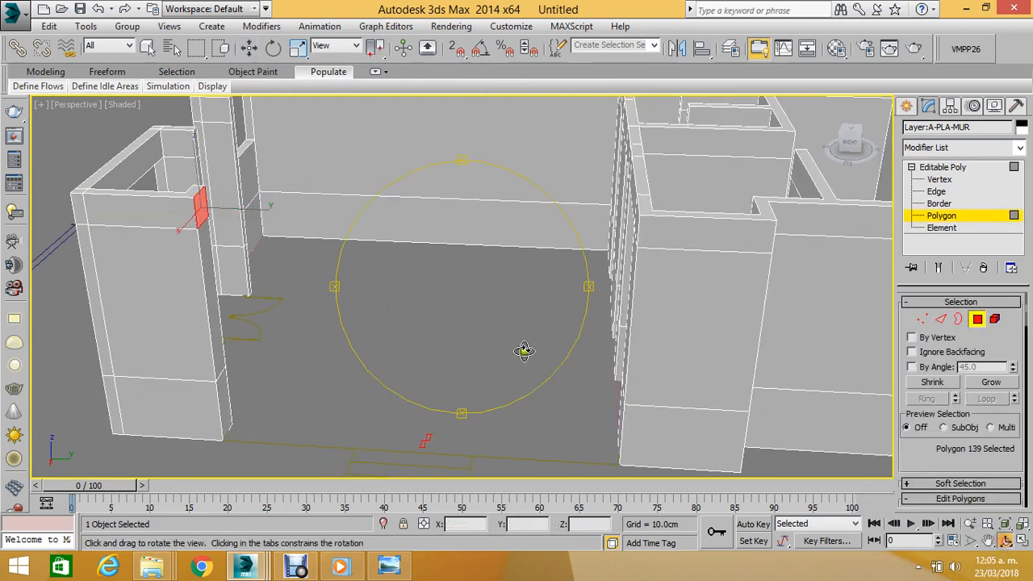
drag(525, 350, 472, 325)
click(248, 48)
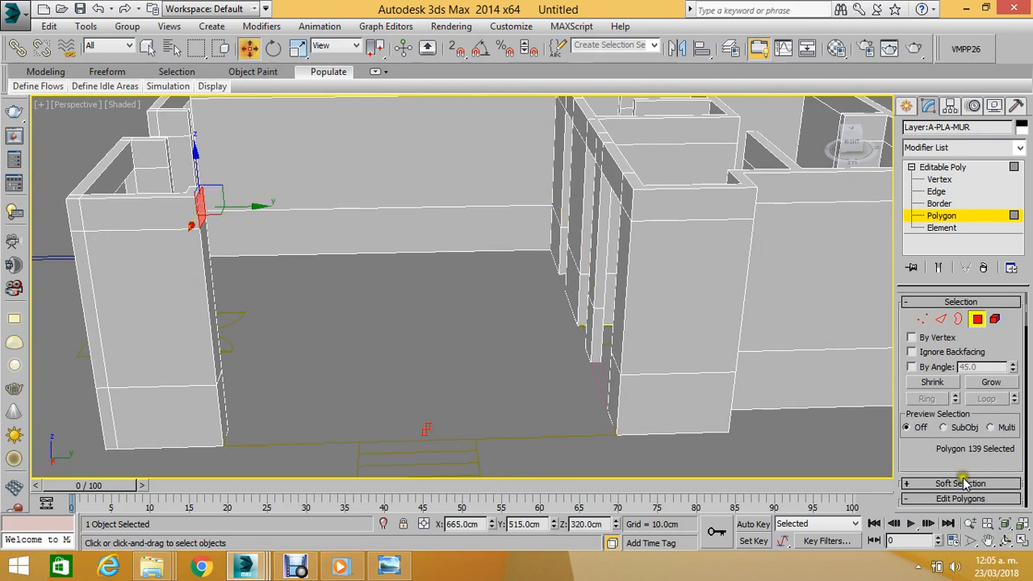
scroll(951, 353, down, 4)
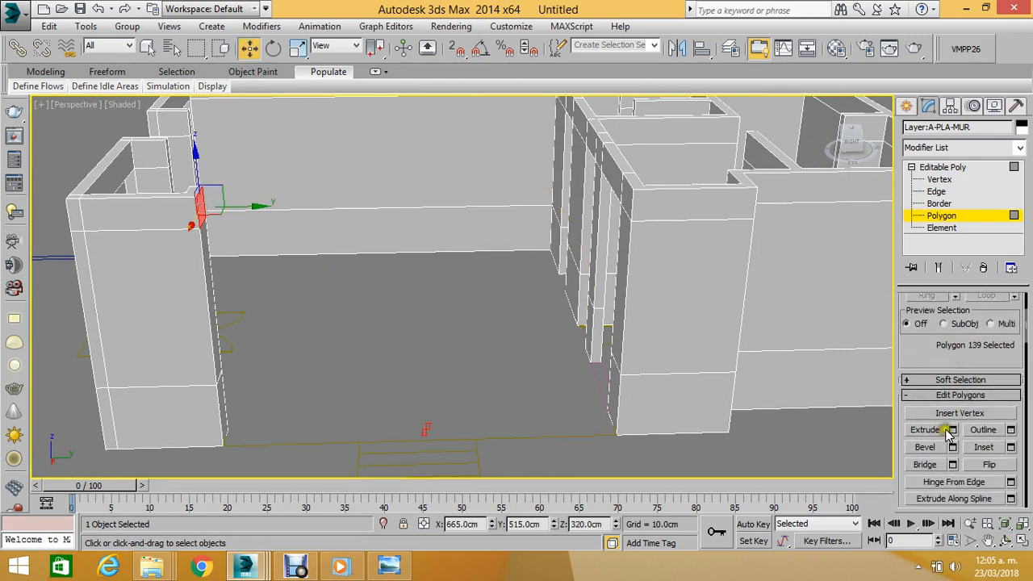
click(953, 430)
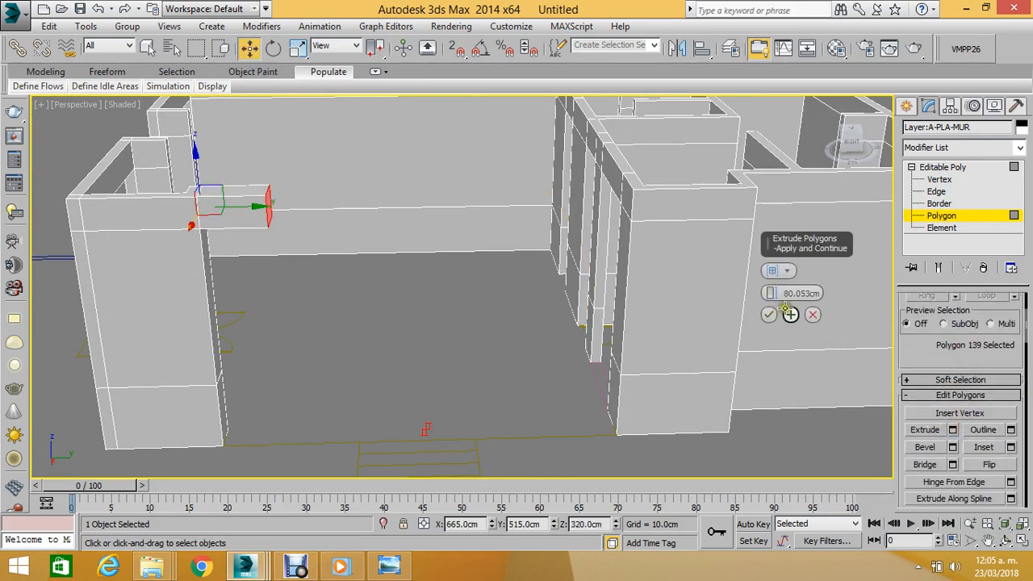
drag(770, 292, 767, 313)
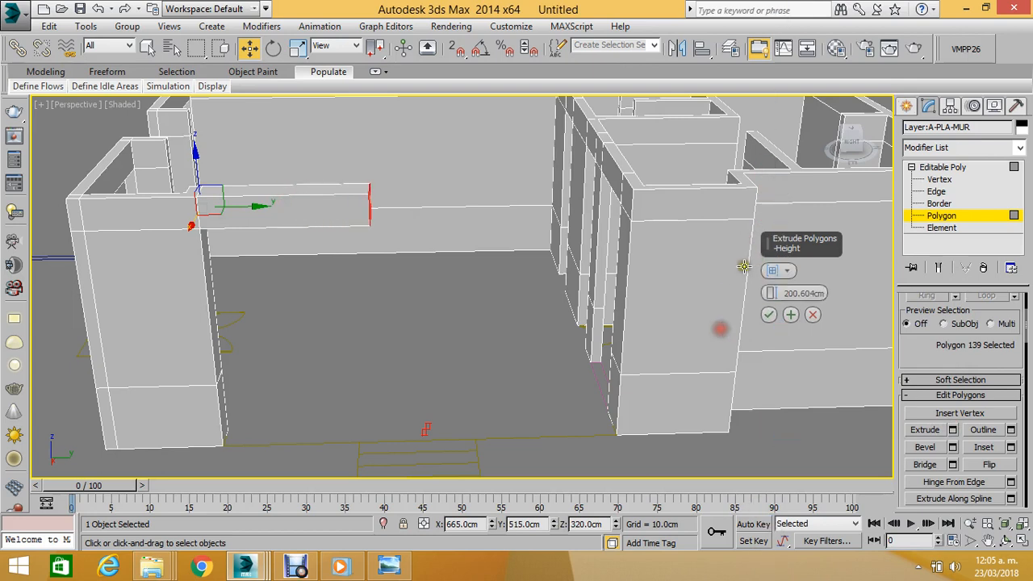
click(768, 315)
drag(421, 212, 668, 168)
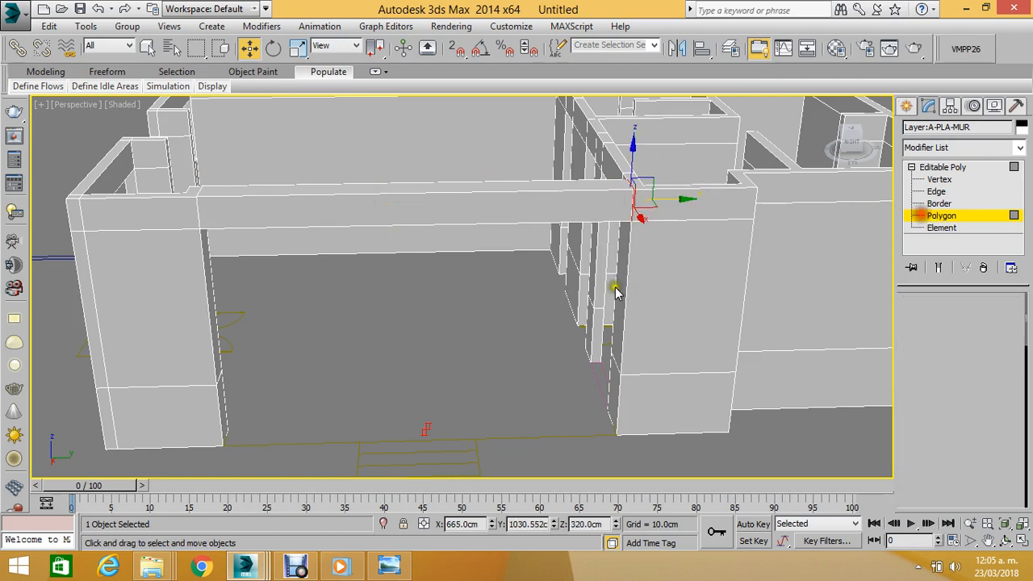
key(4)
Deselect the walls and examine the wide side opening and floor plan lines in shaded and wireframe display.
click(530, 329)
scroll(514, 295, down, 5)
middle_drag(513, 295, 488, 295)
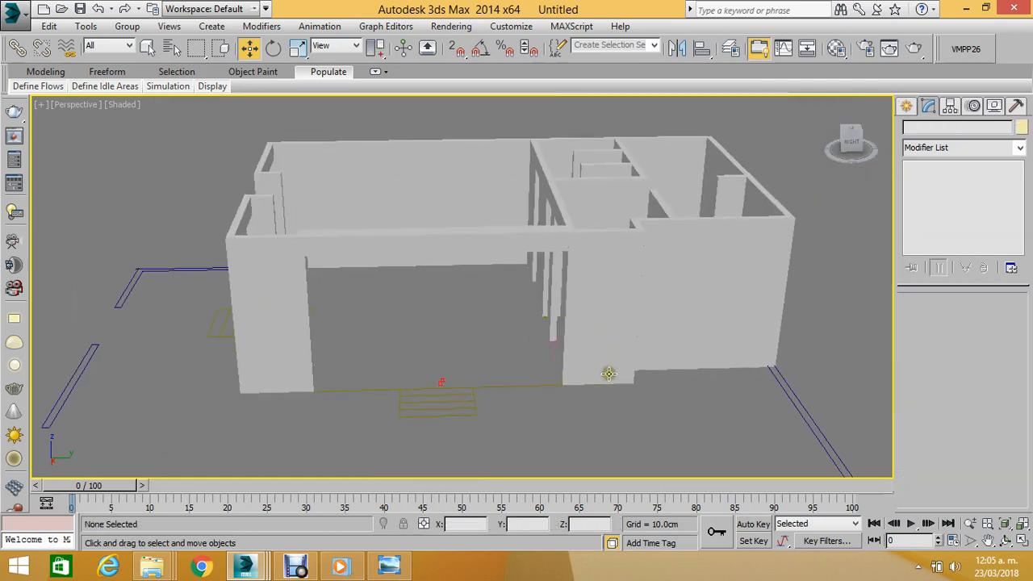
scroll(623, 382, up, 5)
scroll(628, 382, down, 4)
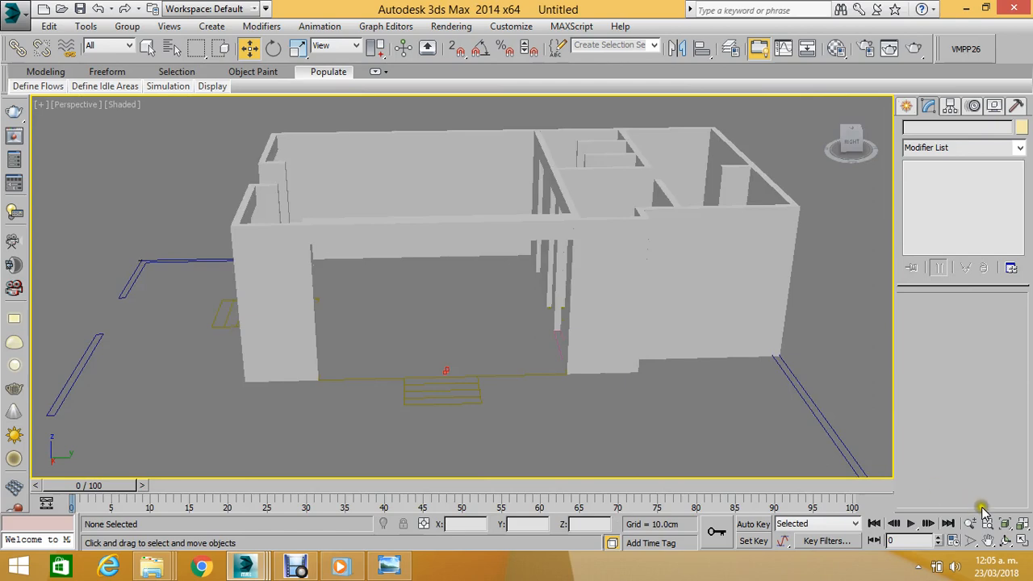
click(1004, 539)
mouse_move(565, 299)
mouse_down()
mouse_move(548, 281)
mouse_move(589, 288)
mouse_move(553, 303)
mouse_move(481, 288)
mouse_up()
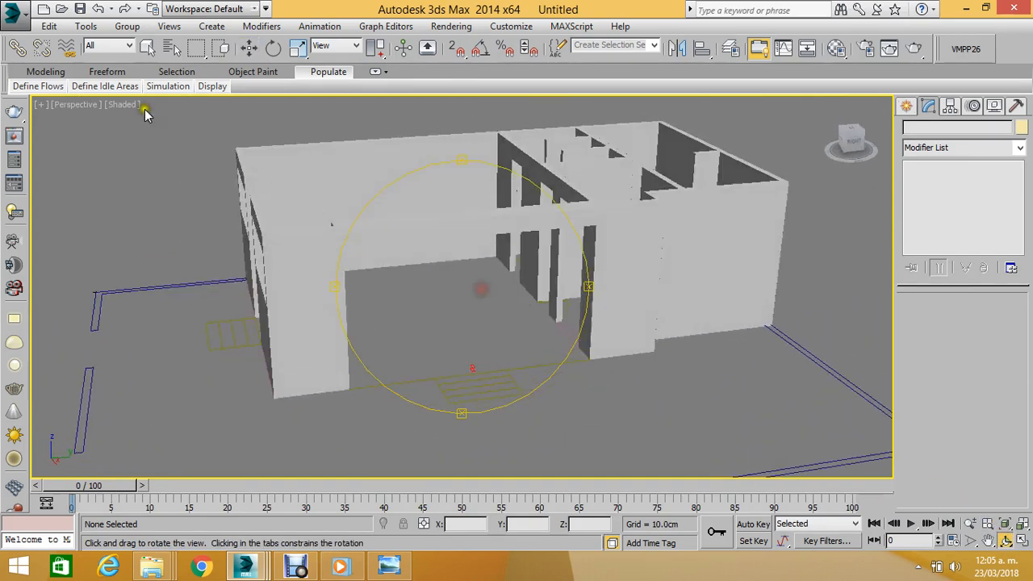
click(129, 106)
click(180, 223)
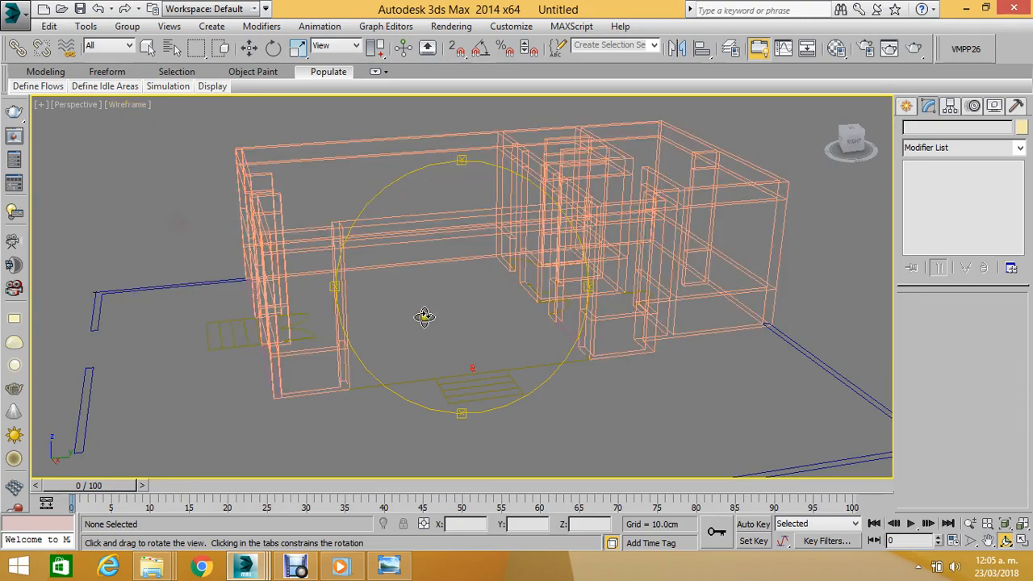
mouse_move(424, 316)
mouse_down()
mouse_move(463, 306)
mouse_move(418, 338)
mouse_move(411, 360)
mouse_move(473, 239)
mouse_move(238, 127)
mouse_up()
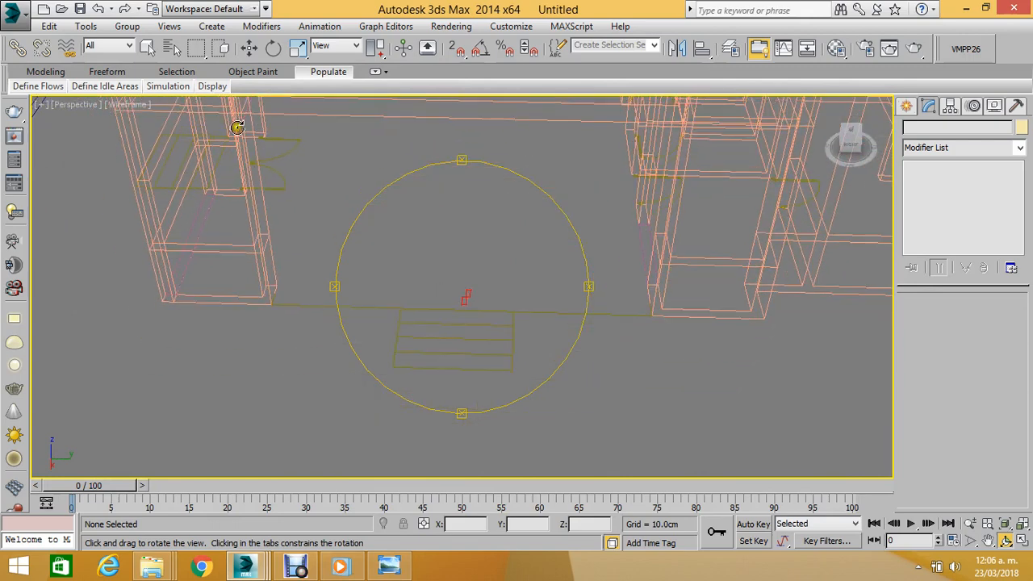
click(136, 105)
click(145, 137)
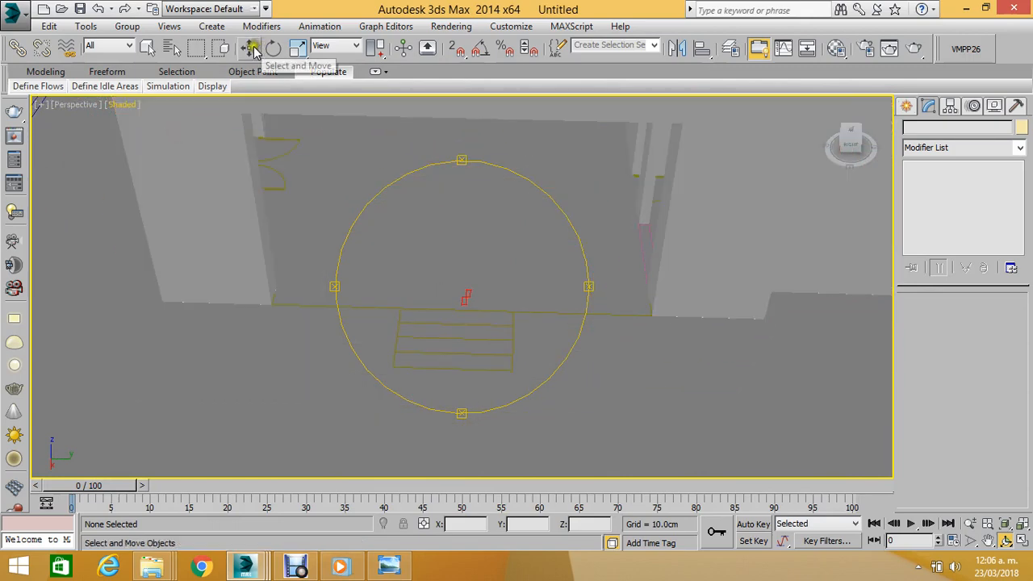
click(251, 49)
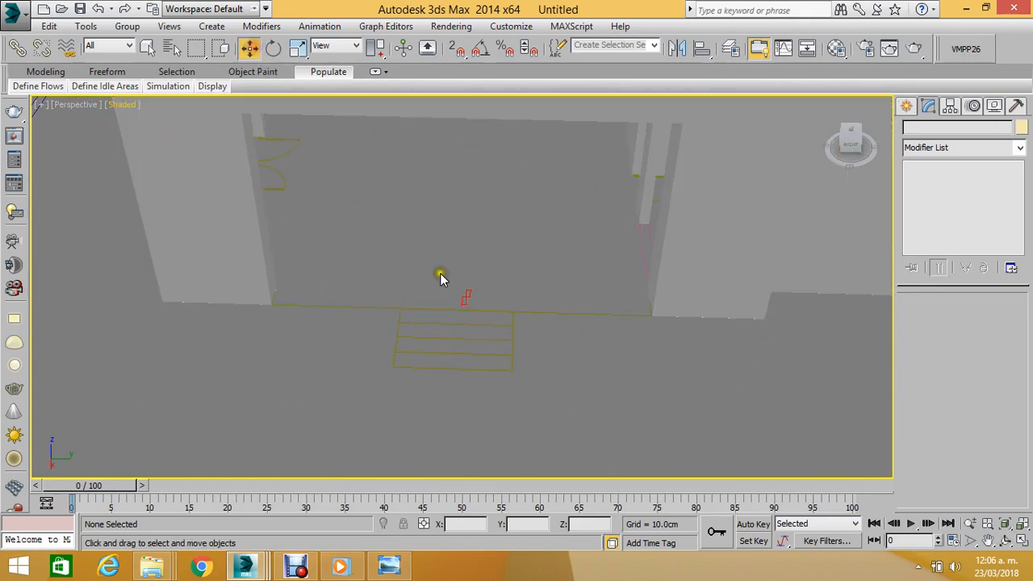
Extrude the lower-band end polygon beside the wide opening 200.604 cm and move it along Y to about 1031 cm, forming a low wall.
click(247, 272)
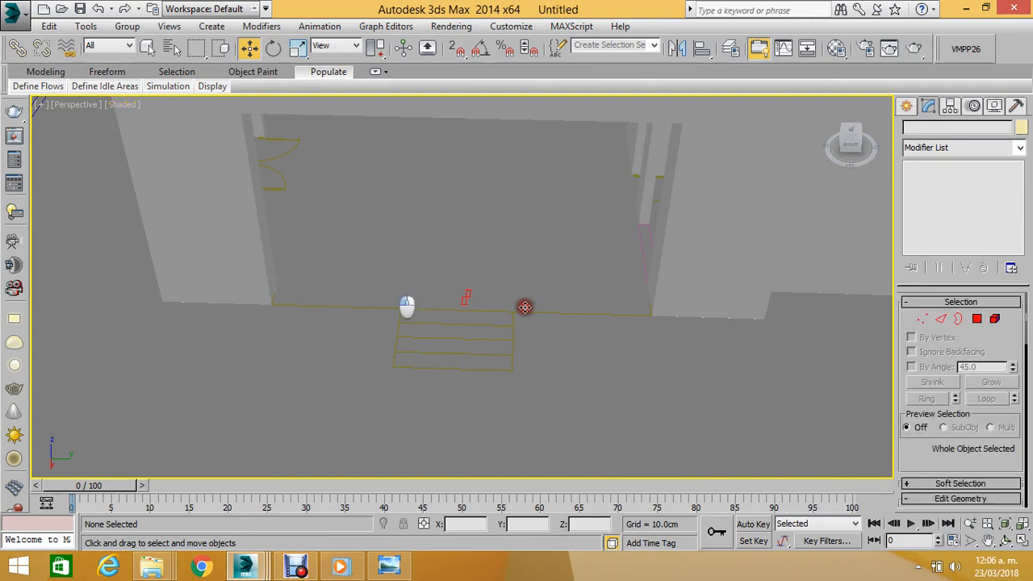
click(976, 320)
click(270, 263)
drag(927, 461, 928, 338)
click(951, 407)
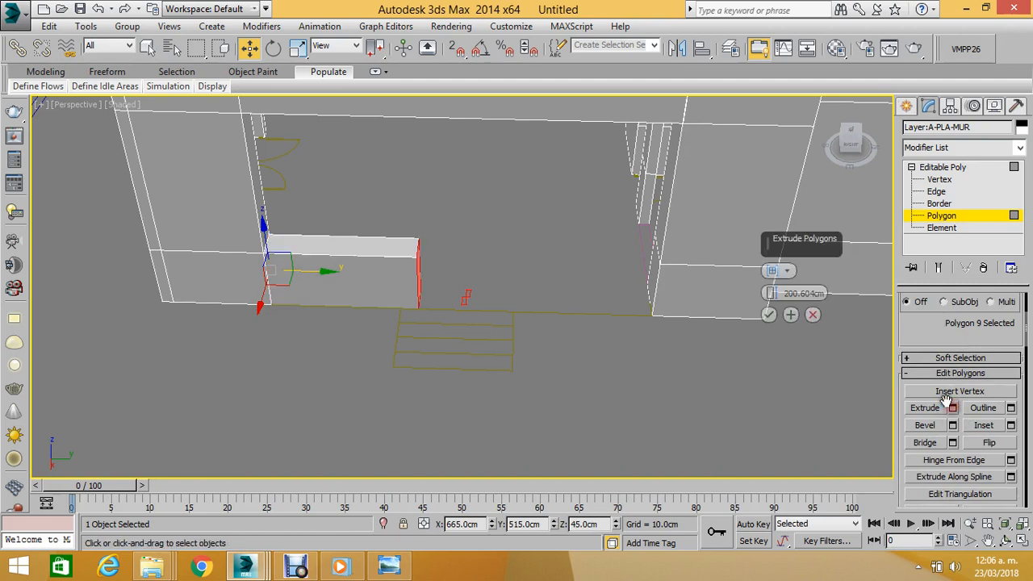
click(777, 314)
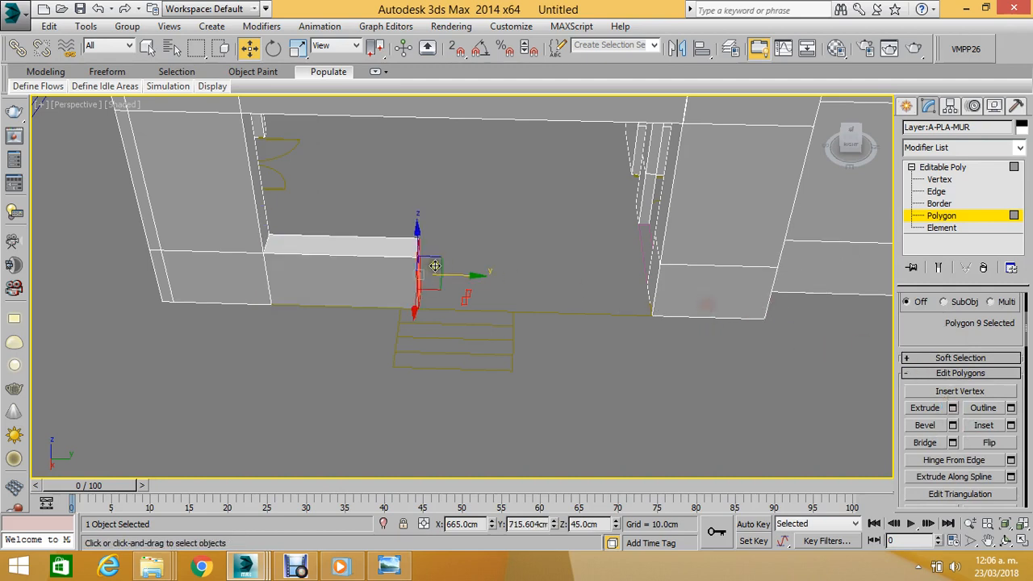
drag(431, 273, 688, 266)
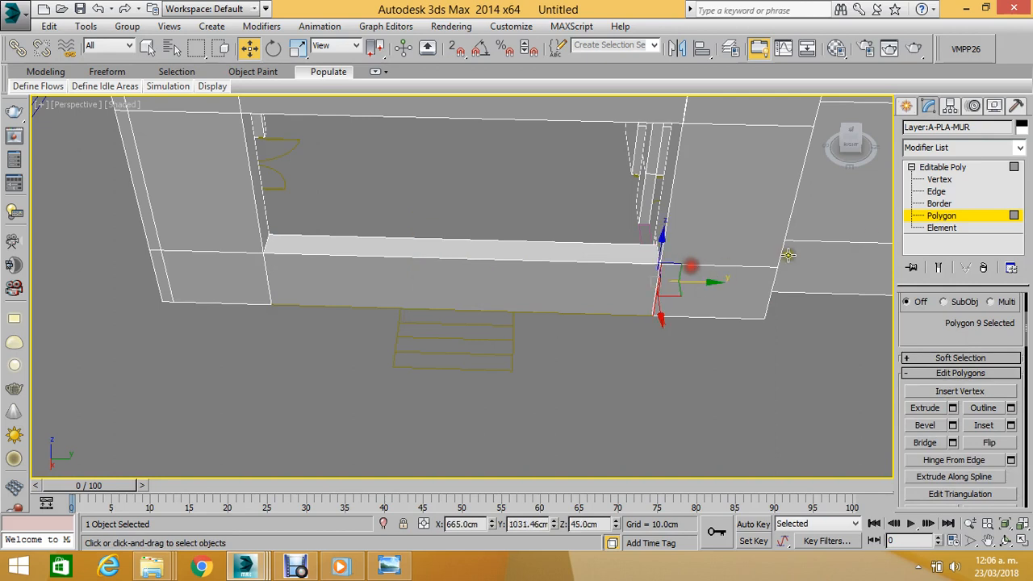
Leave polygon editing, deselect the walls and examine the house exterior around the entrance steps.
click(936, 216)
click(719, 347)
scroll(720, 347, down, 10)
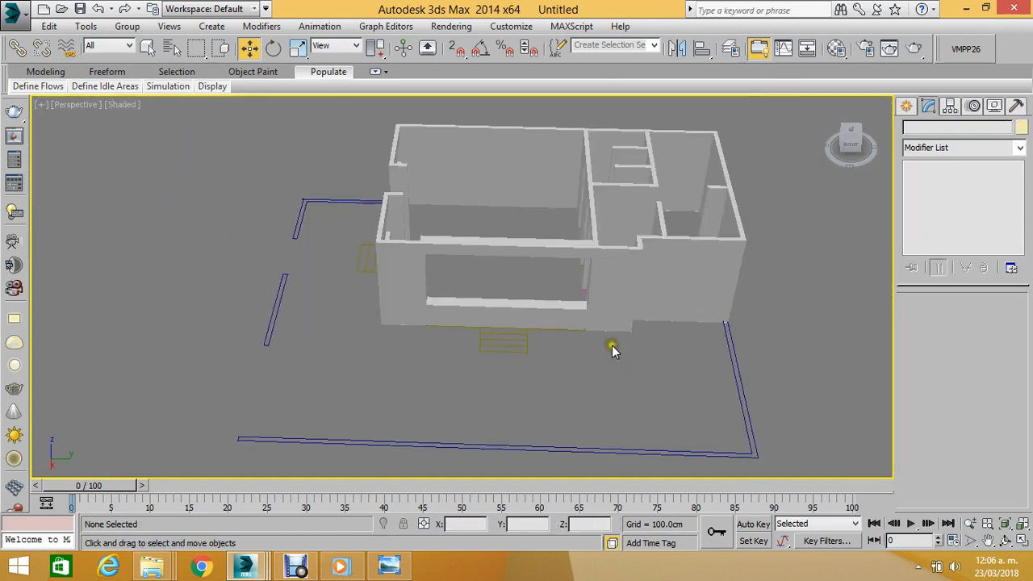
click(1005, 540)
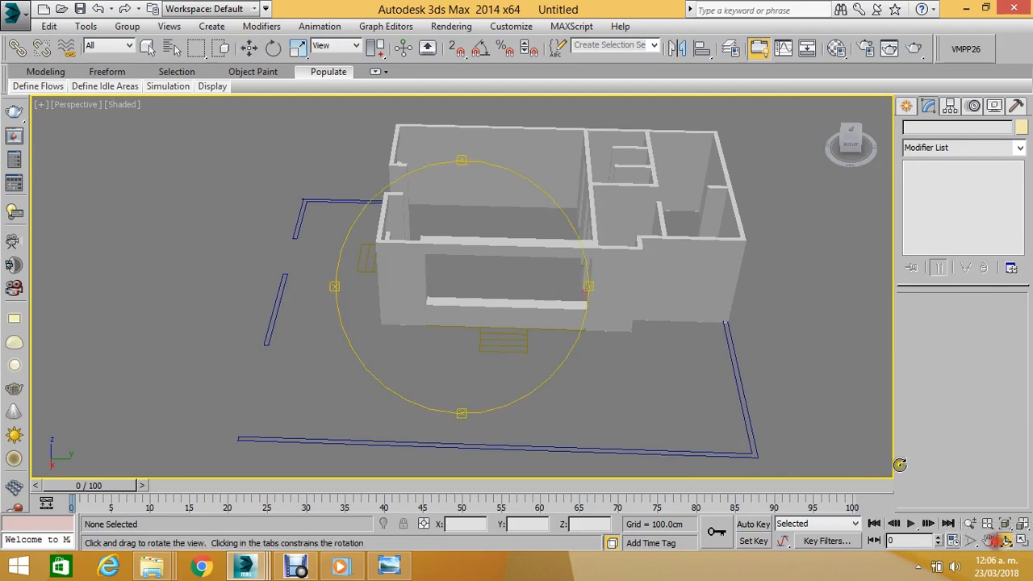
drag(528, 318, 606, 309)
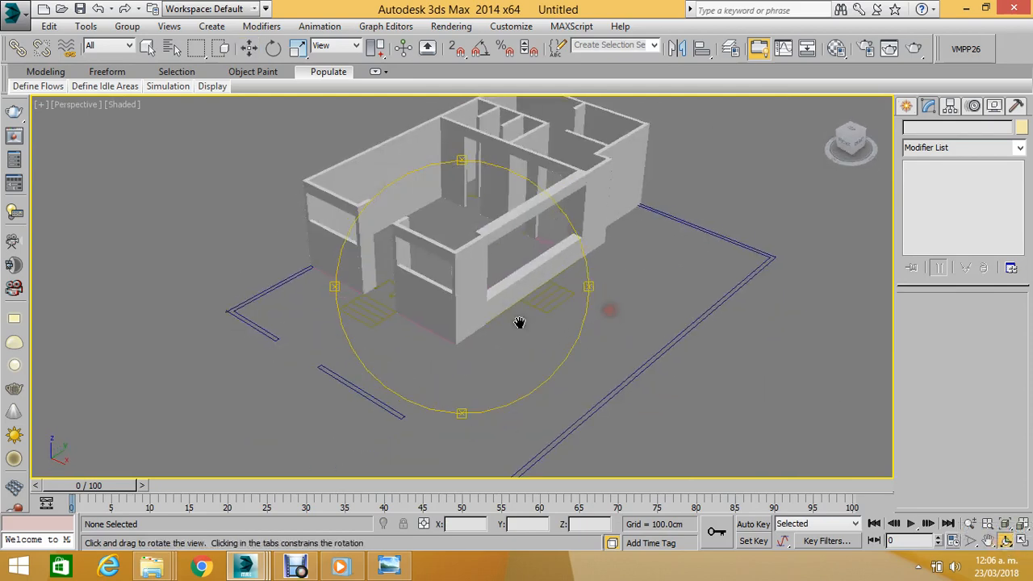
scroll(491, 330, up, 5)
scroll(474, 259, up, 5)
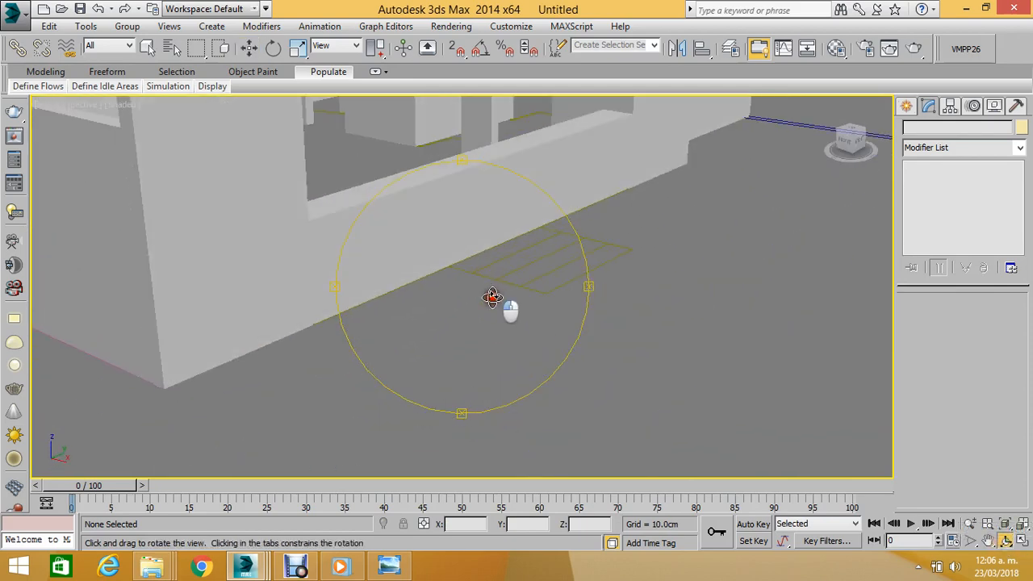
scroll(494, 295, down, 5)
scroll(489, 305, up, 1)
drag(489, 304, 484, 307)
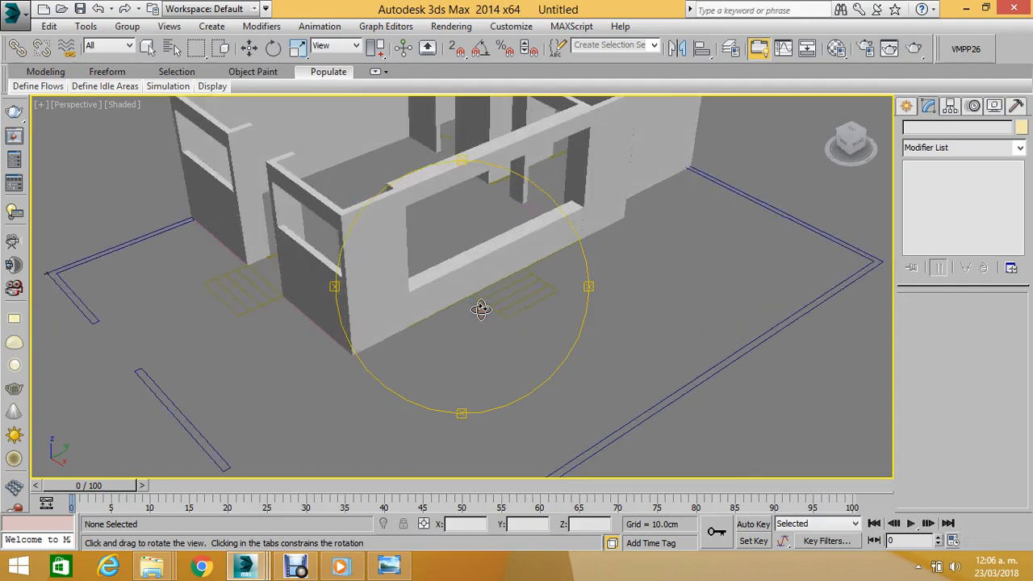
Show the entrance steps in top view and enable Vertex snapping in addition to Grid Points.
key(t)
middle_drag(518, 316, 397, 182)
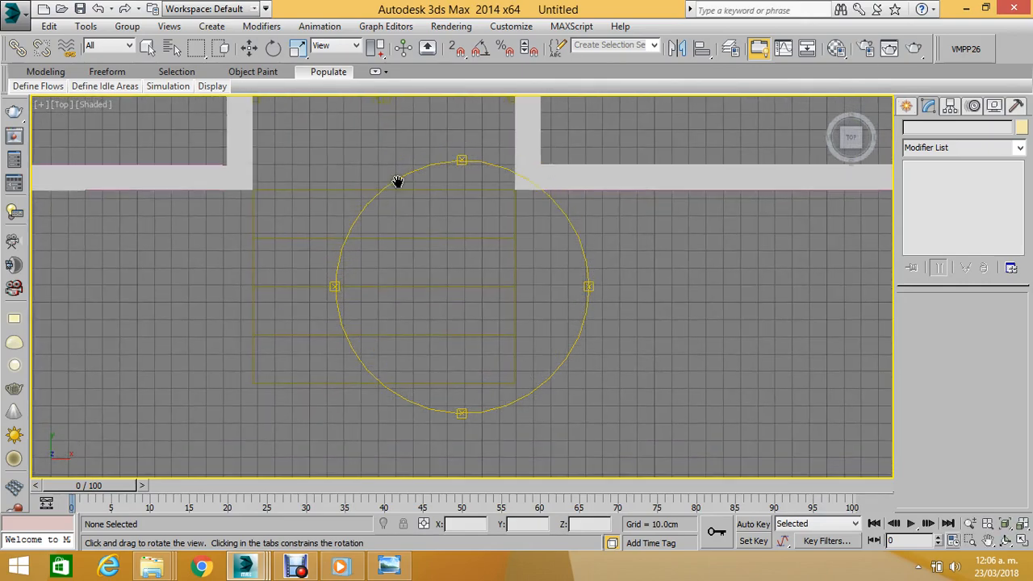
right_click(456, 50)
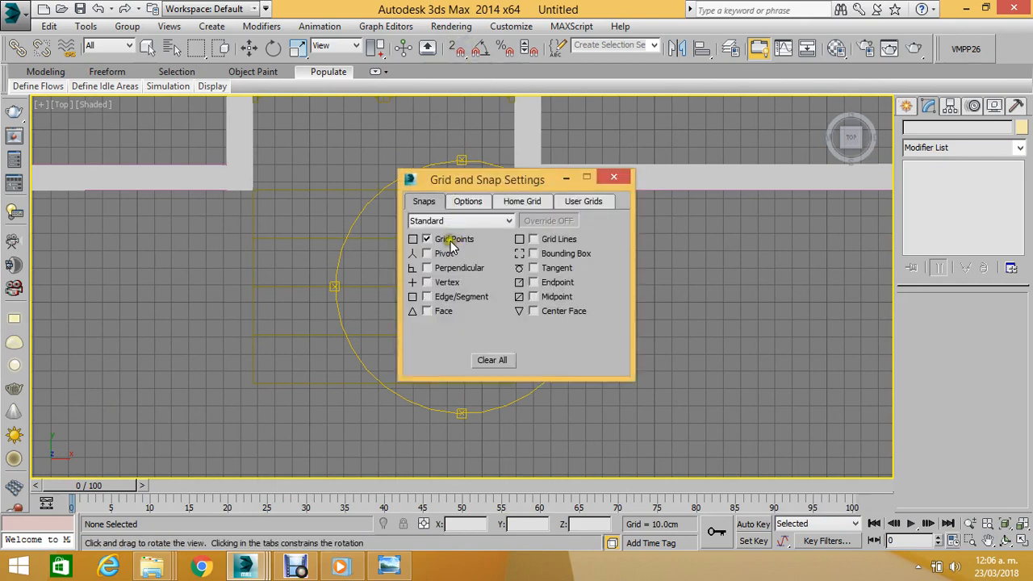
click(914, 107)
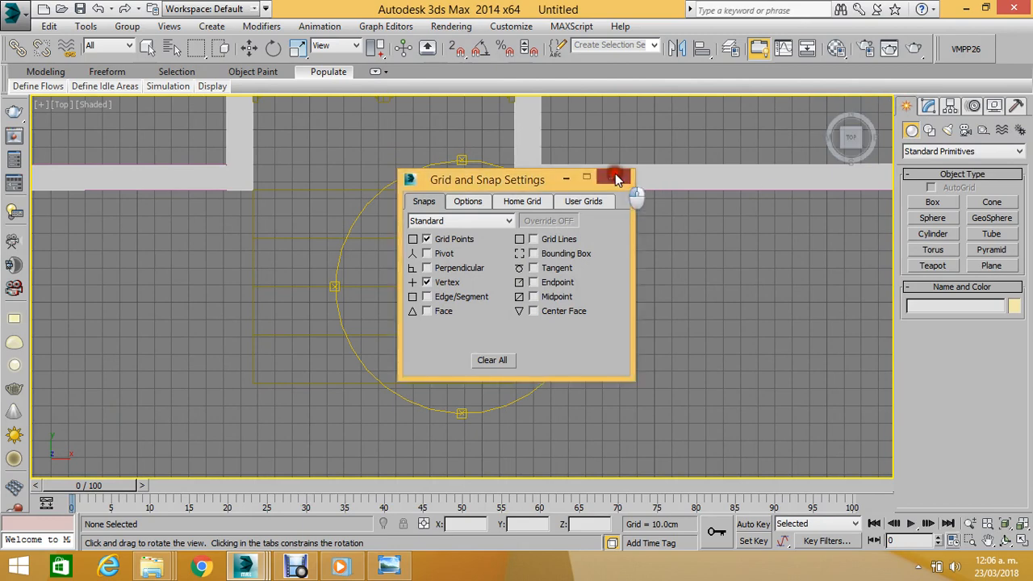
click(613, 177)
Create a box snapped over the entrance steps outline, 112 cm long and 152 cm wide, with a height of 18 cm.
click(932, 201)
scroll(375, 278, up, 3)
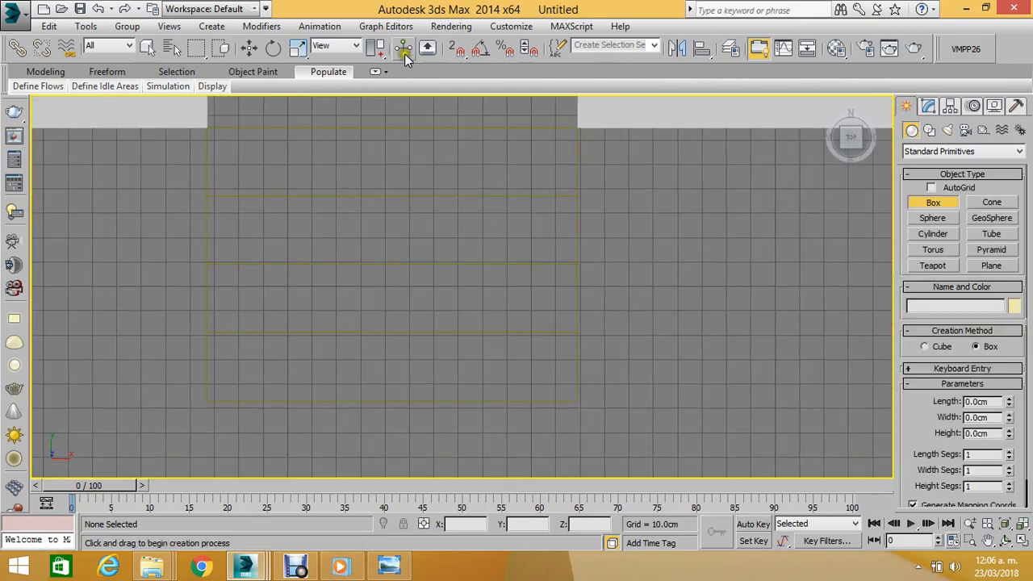
click(453, 50)
drag(208, 401, 571, 125)
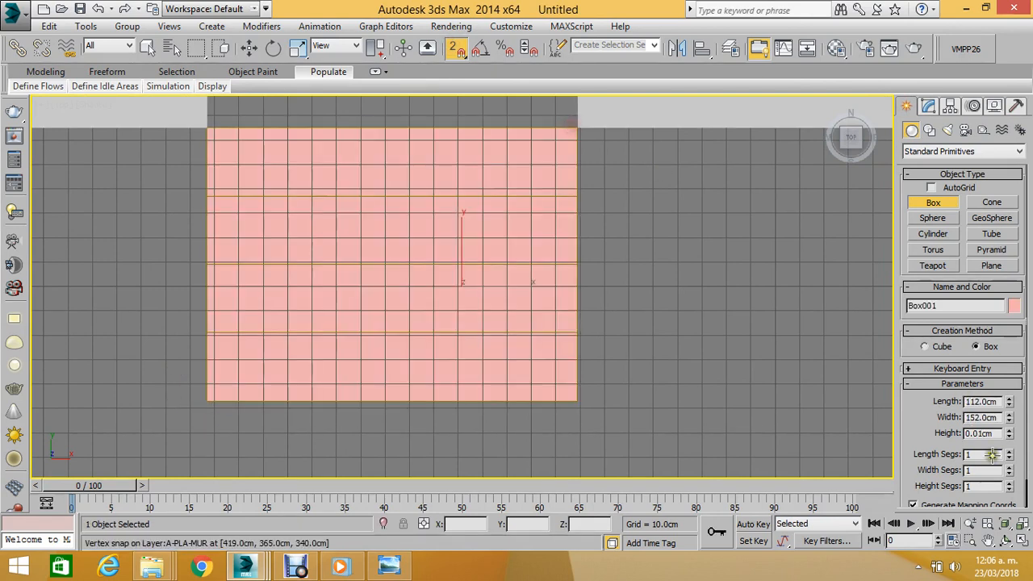
double_click(999, 434)
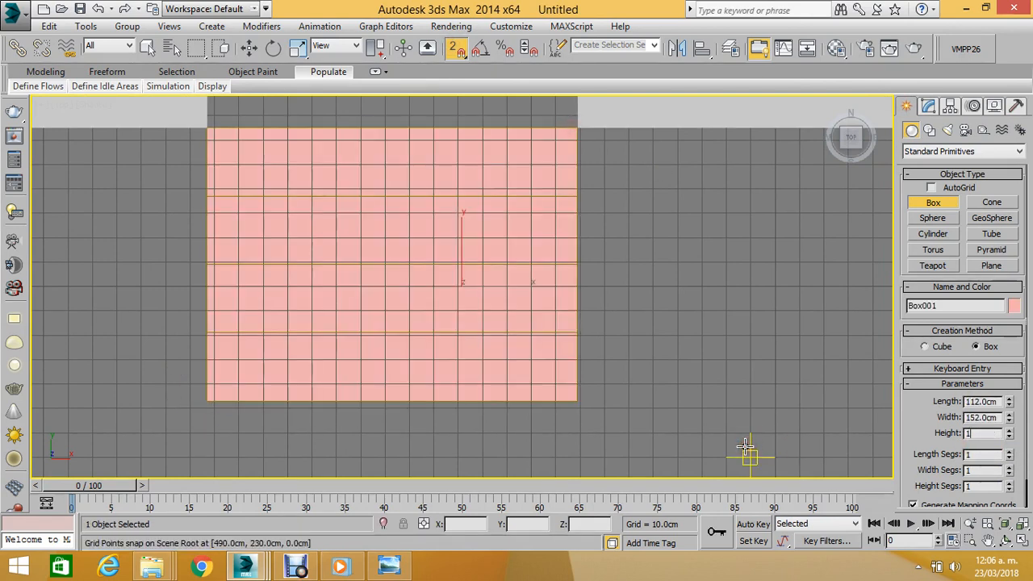
key(Return)
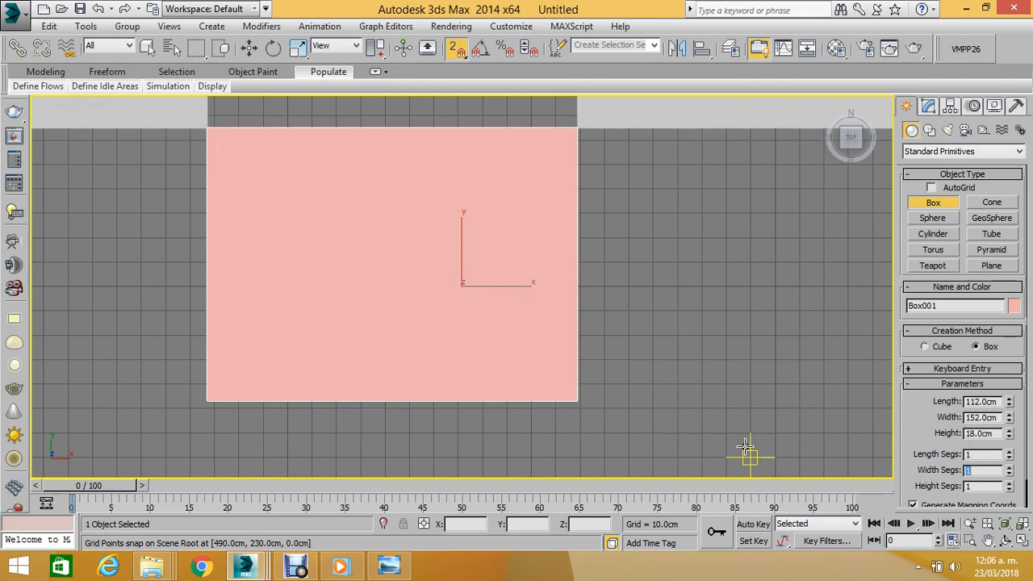
Divide the box into 5 length segments, keeping 1 width segment.
text(5)
key(Return)
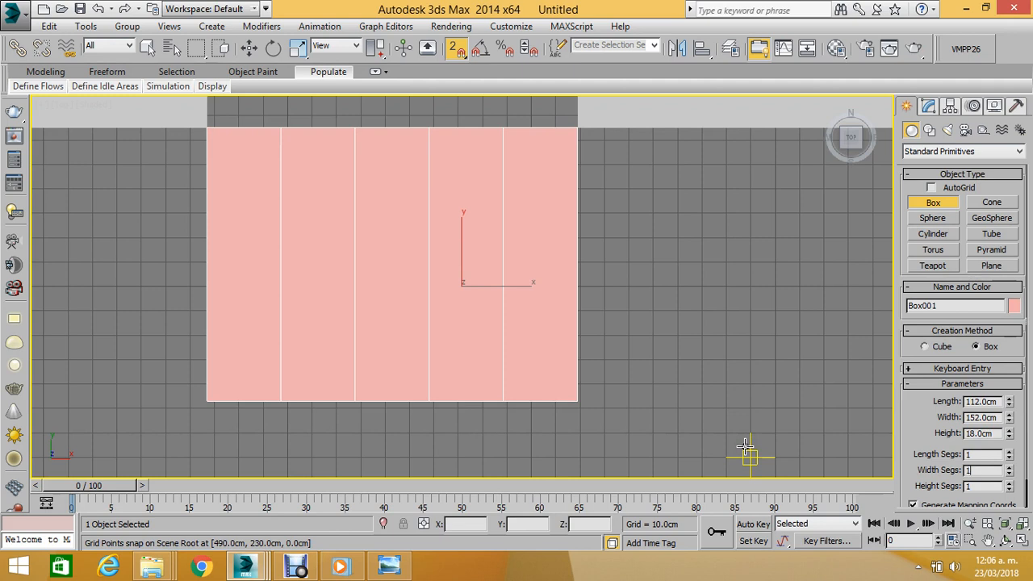
text(1)
key(shift+Tab)
text(5)
key(Return)
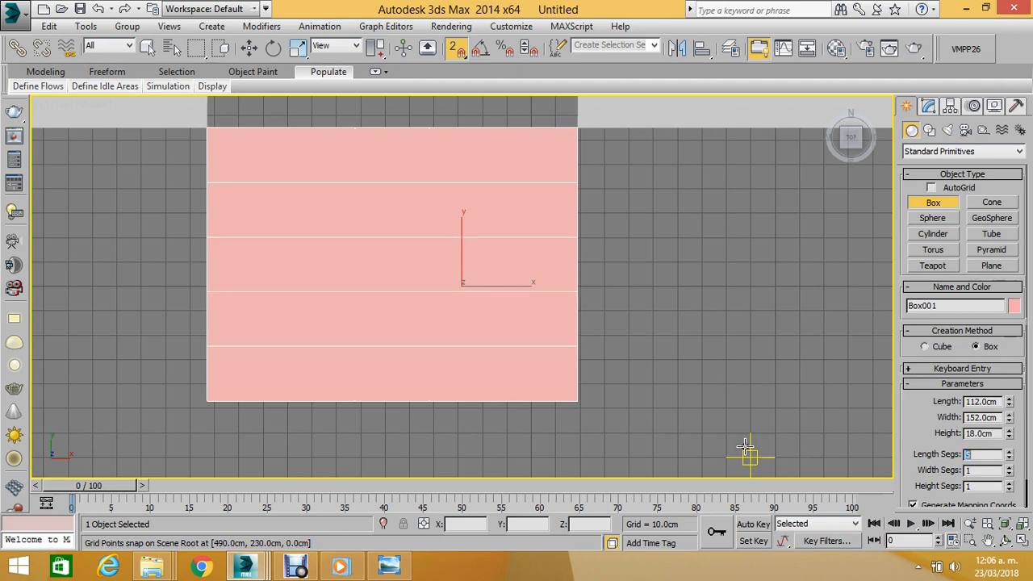
Turn snapping off and convert the segmented box to an Editable Poly in the perspective view.
key(p)
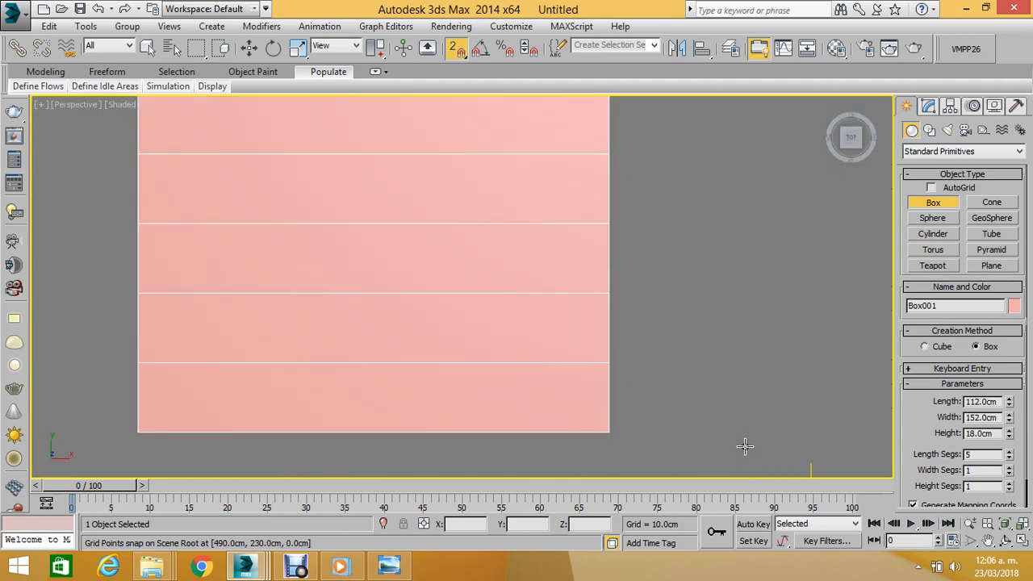
click(1004, 540)
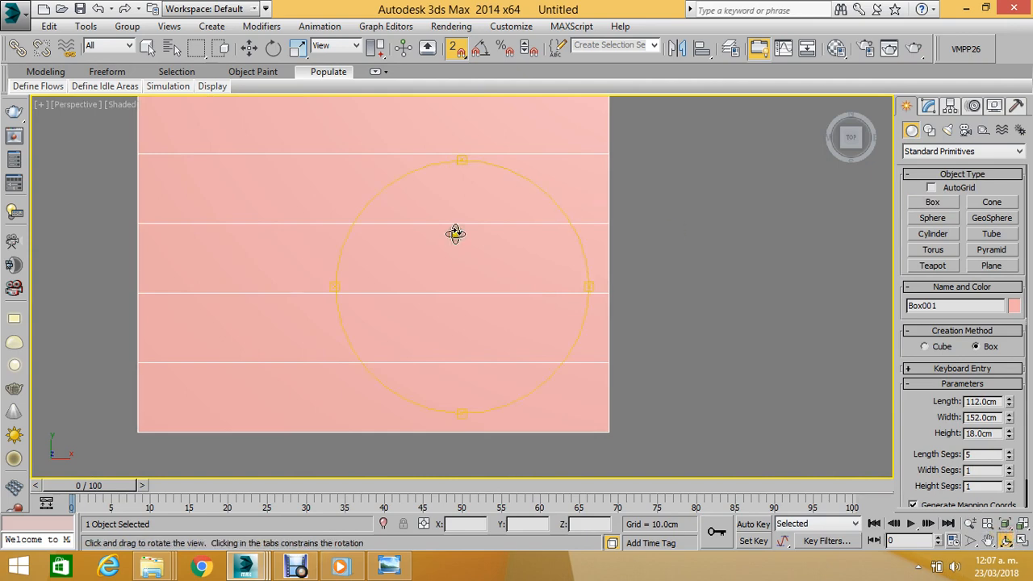
mouse_move(455, 233)
mouse_down()
mouse_move(503, 180)
mouse_move(465, 227)
mouse_up()
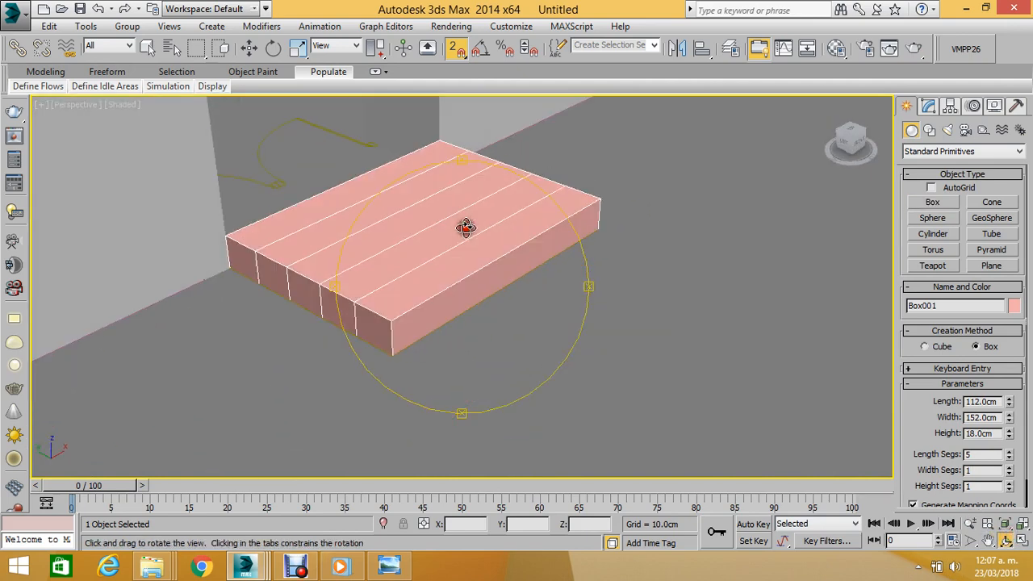
click(249, 48)
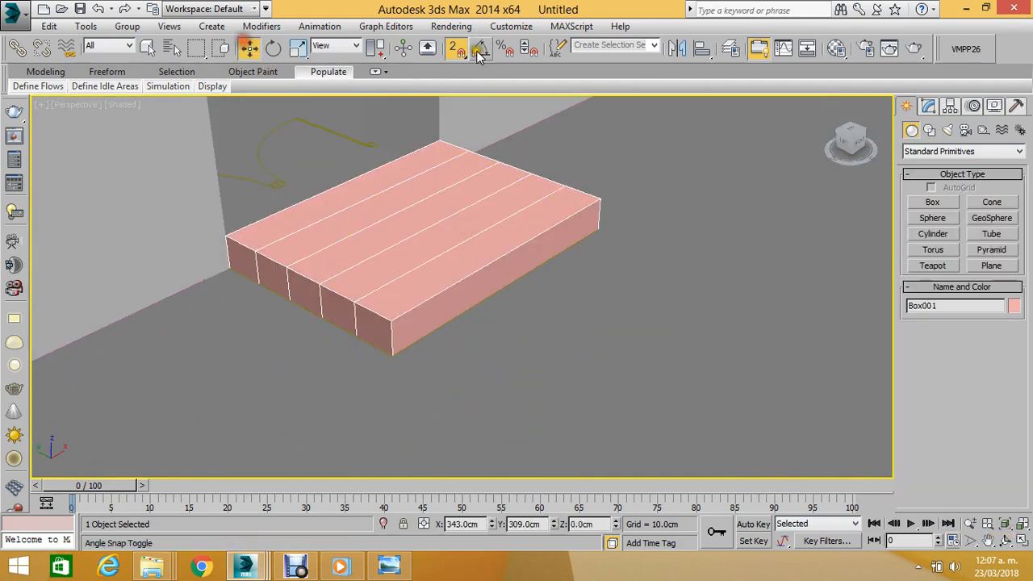
right_click(553, 208)
mouse_move(606, 346)
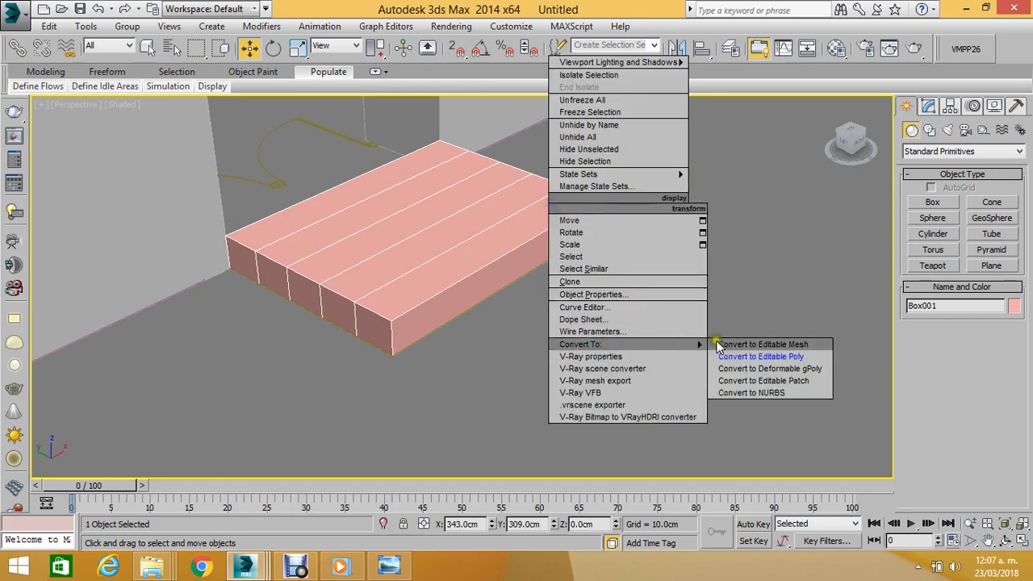
click(783, 356)
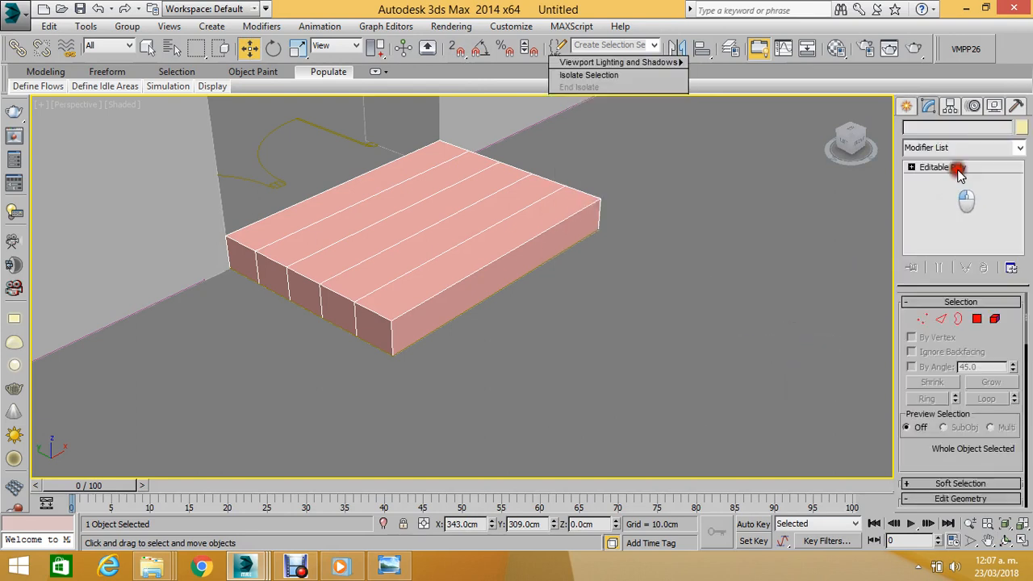
Extrude the top polygon of the box's second strip from the front by 18 cm.
click(975, 319)
click(449, 240)
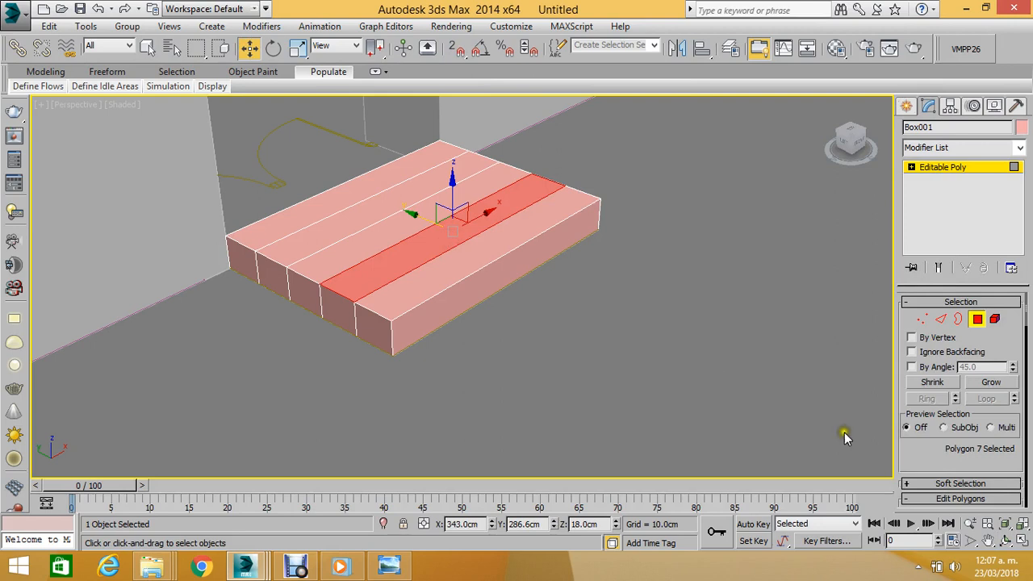
drag(900, 447, 912, 297)
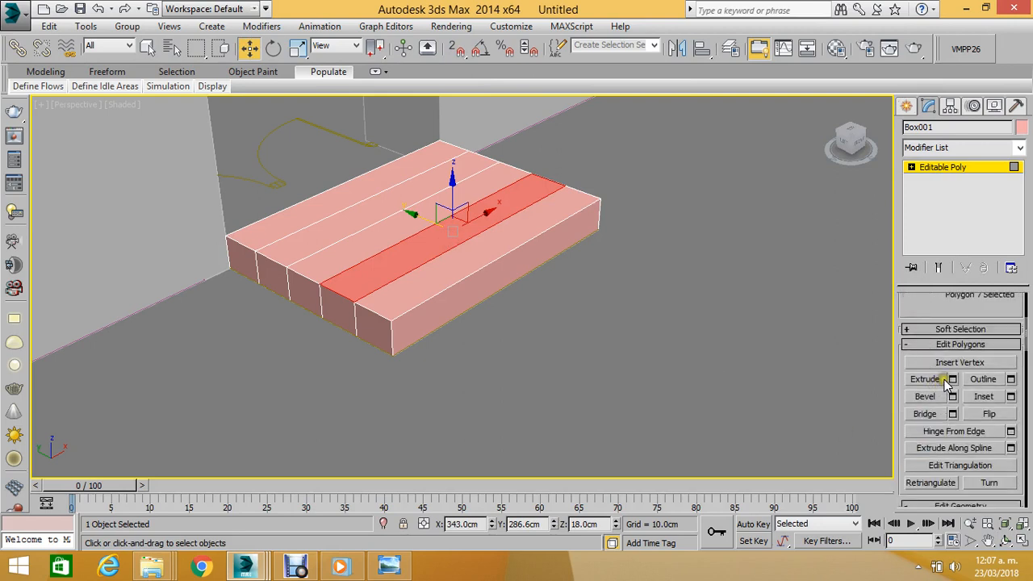
click(953, 380)
double_click(796, 293)
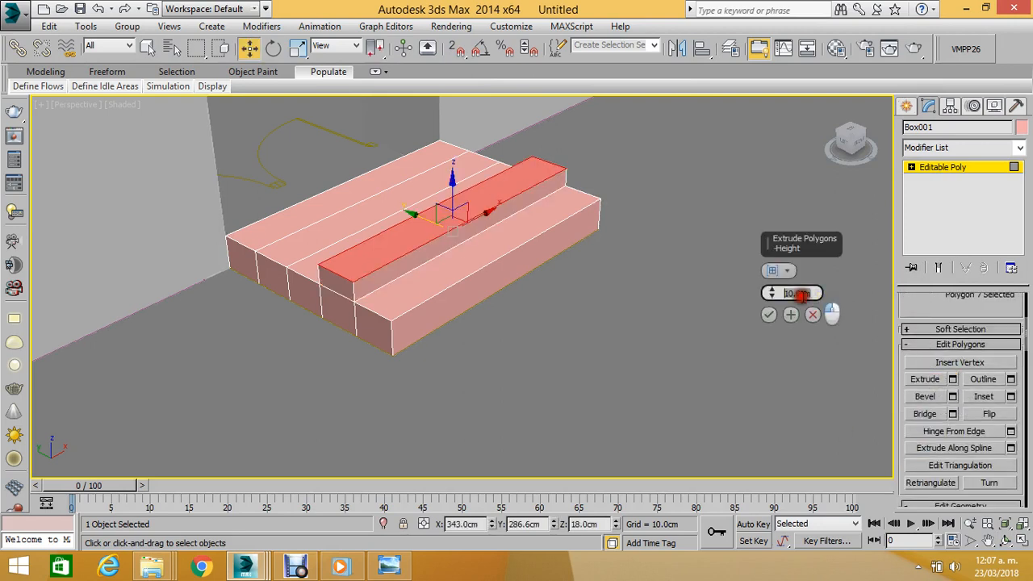
text(18)
key(Return)
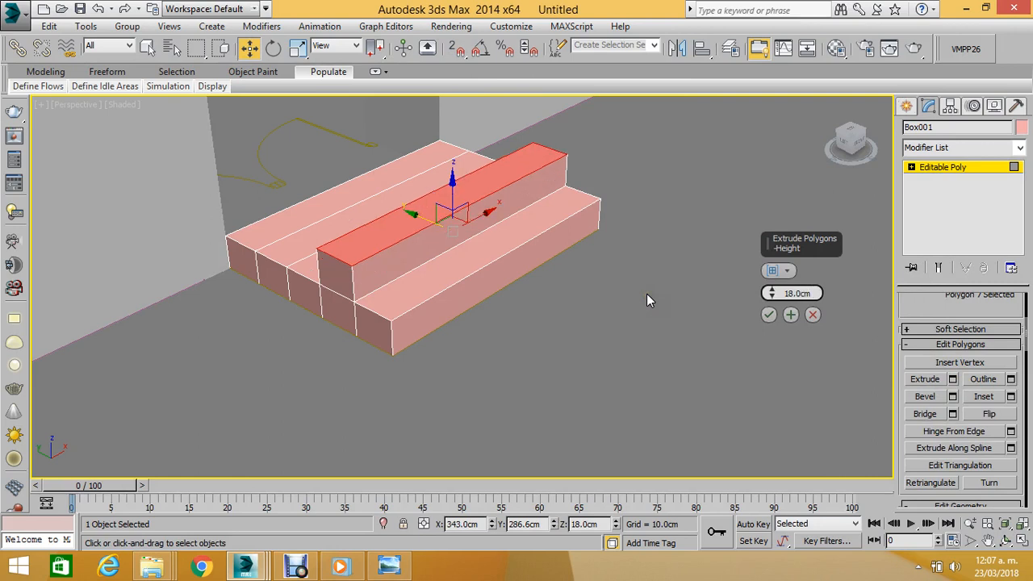
click(767, 315)
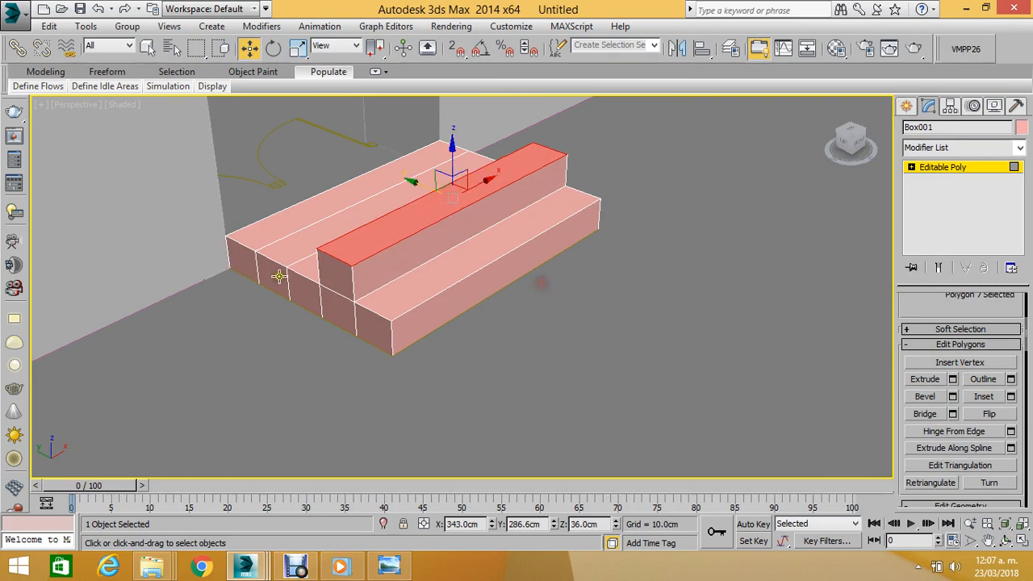
Extrude the top polygon of the third strip by 36 cm to form the next stair step.
click(311, 266)
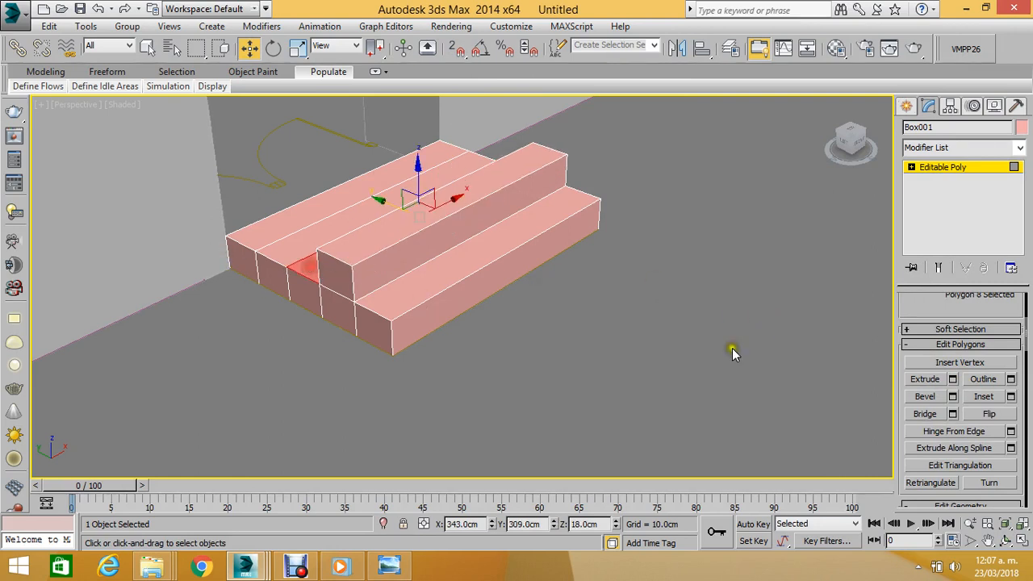
click(953, 379)
drag(814, 293, 742, 300)
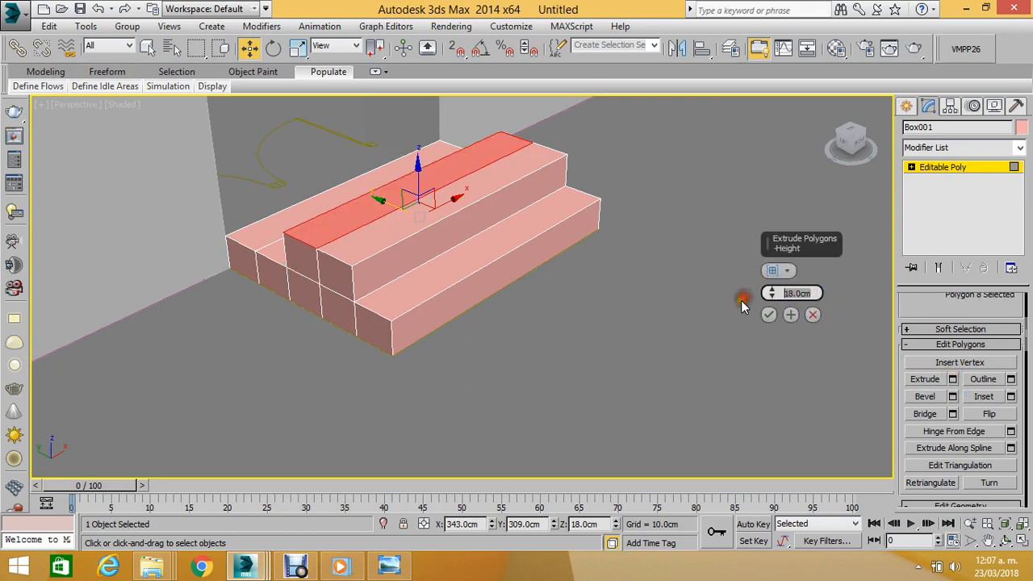
text(36)
key(Return)
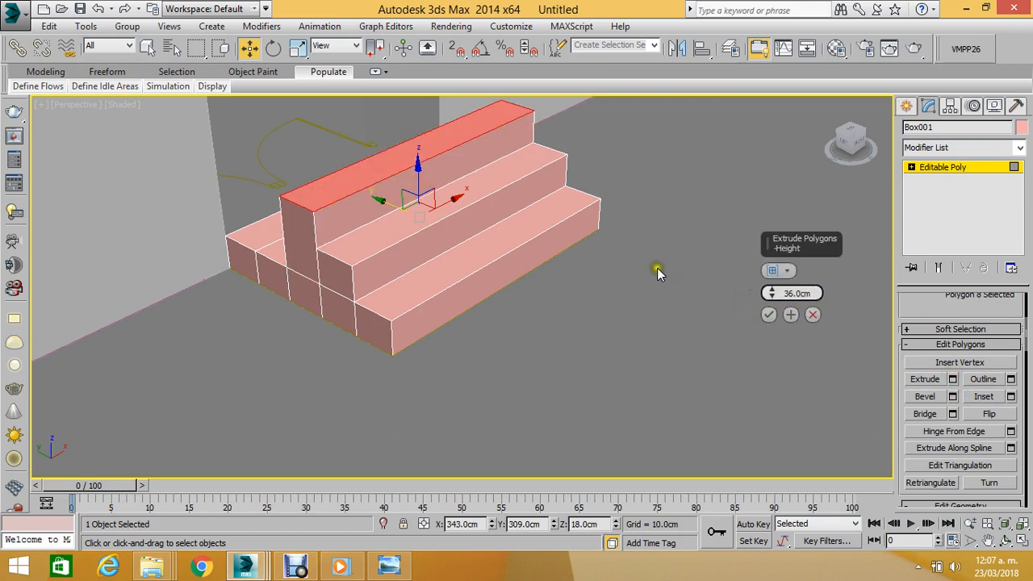
click(772, 315)
Extrude the top polygon of the fourth strip by 54 cm to continue the stairs.
middle_drag(429, 235, 589, 278)
click(426, 288)
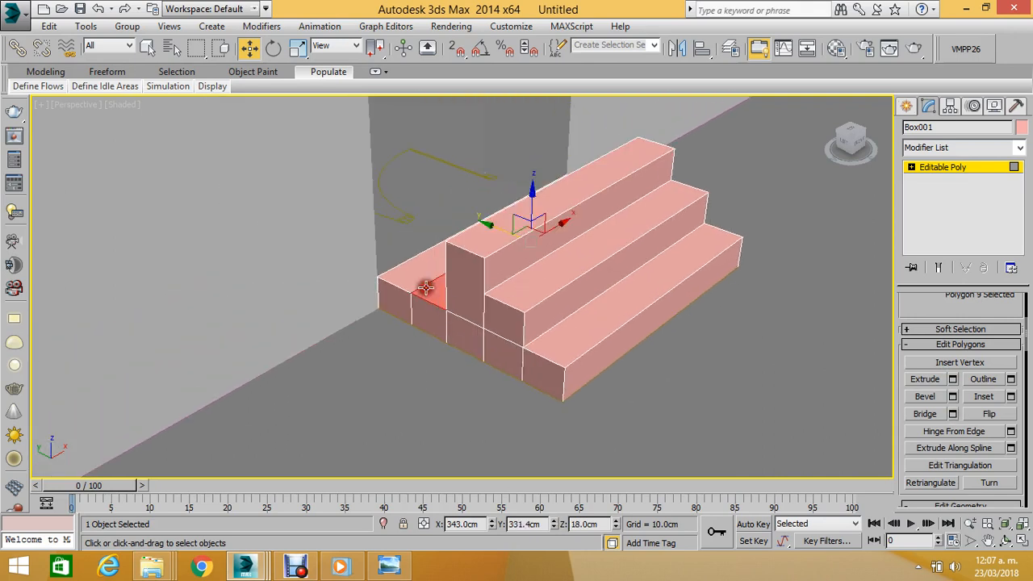
click(952, 380)
drag(819, 294, 740, 295)
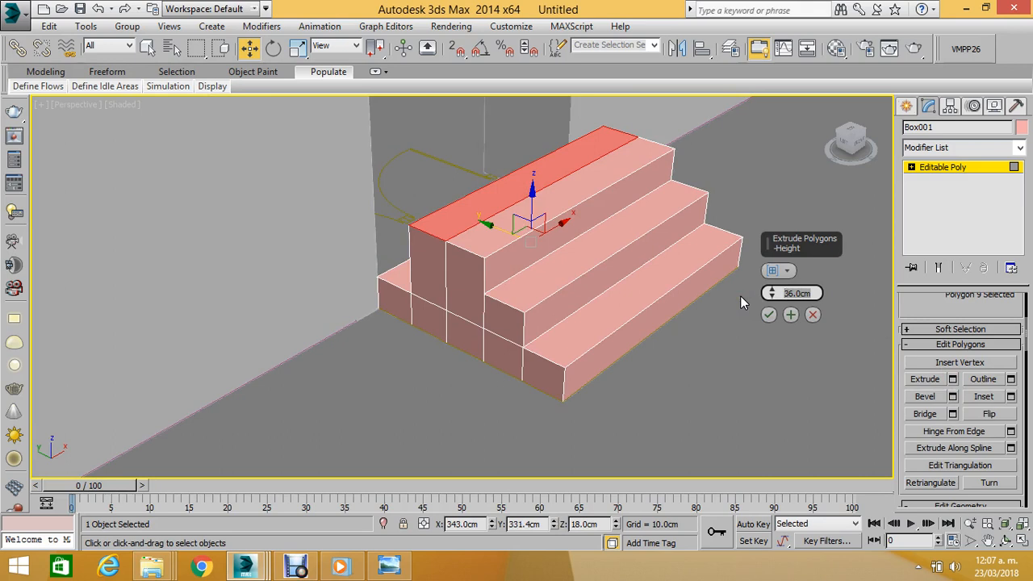
text(54)
key(Return)
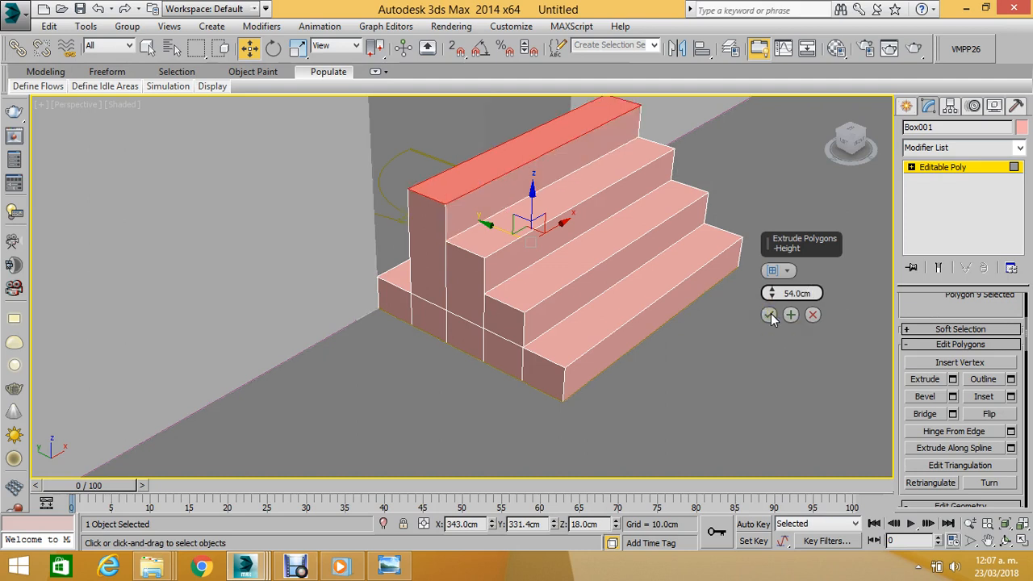
click(771, 317)
middle_drag(650, 297, 668, 316)
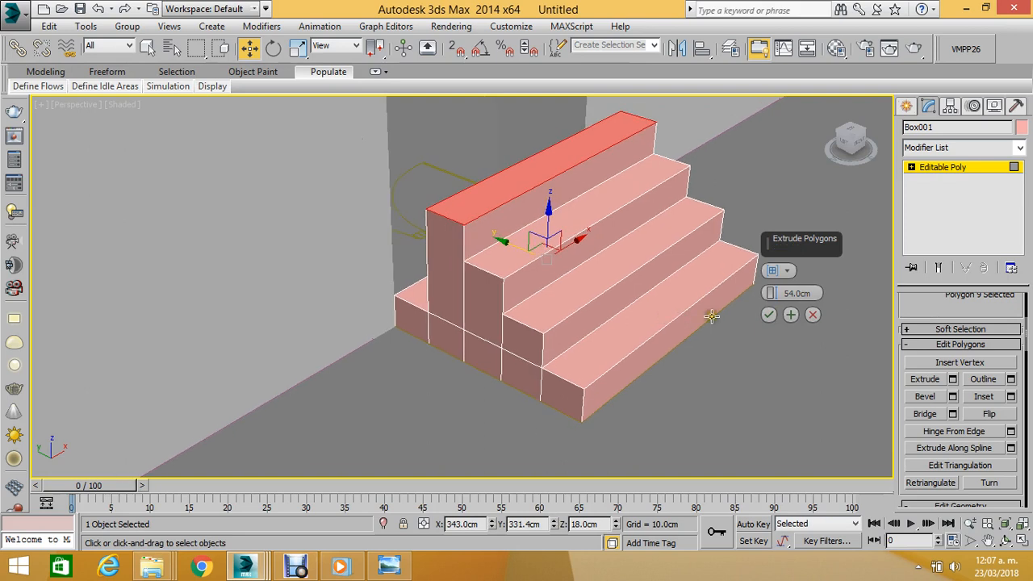
click(768, 315)
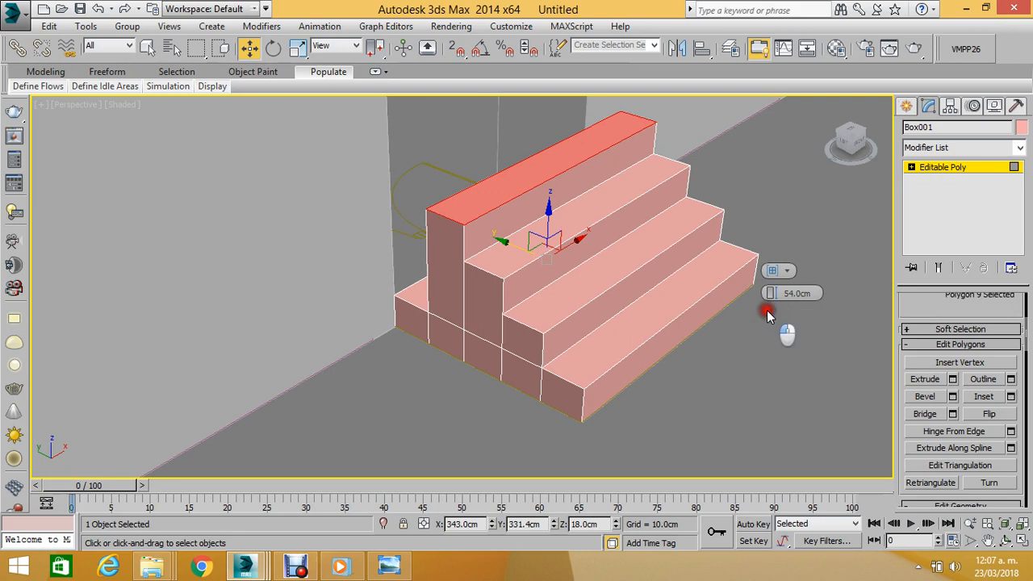
Extrude the top polygon of the fifth strip by 72 cm, then leave sub-object editing and deselect the stairs.
click(414, 297)
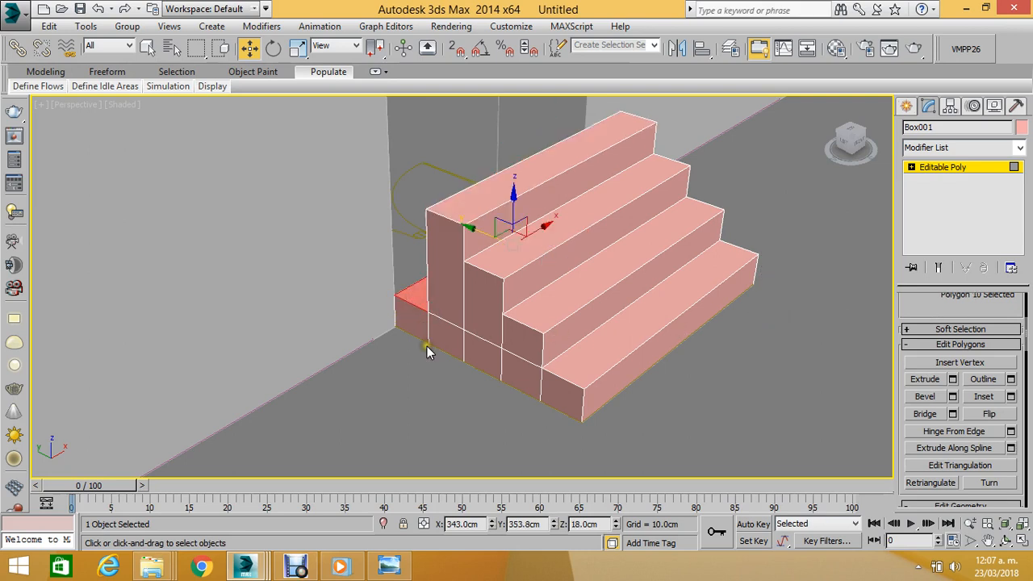
middle_drag(427, 352, 425, 355)
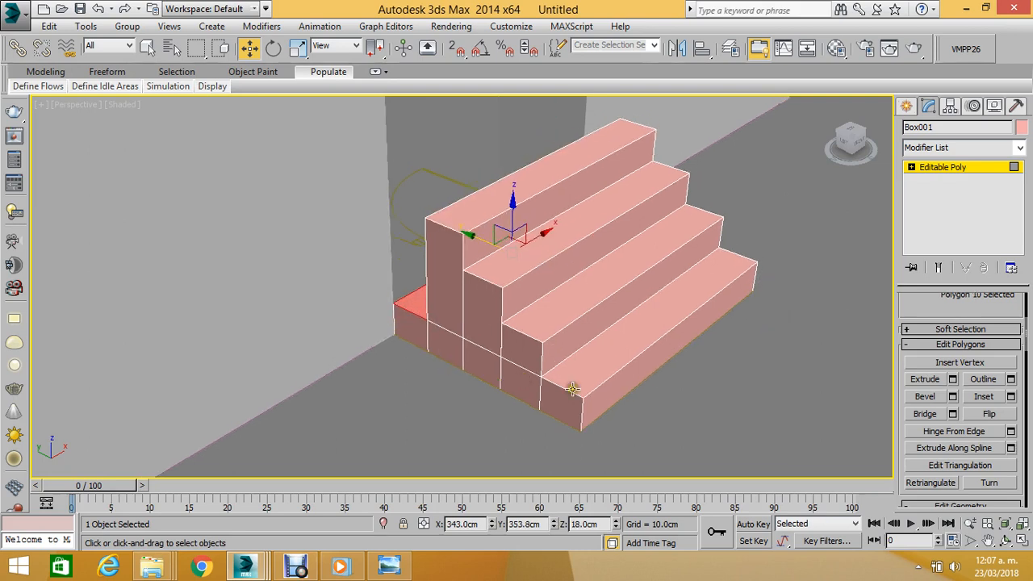
click(952, 378)
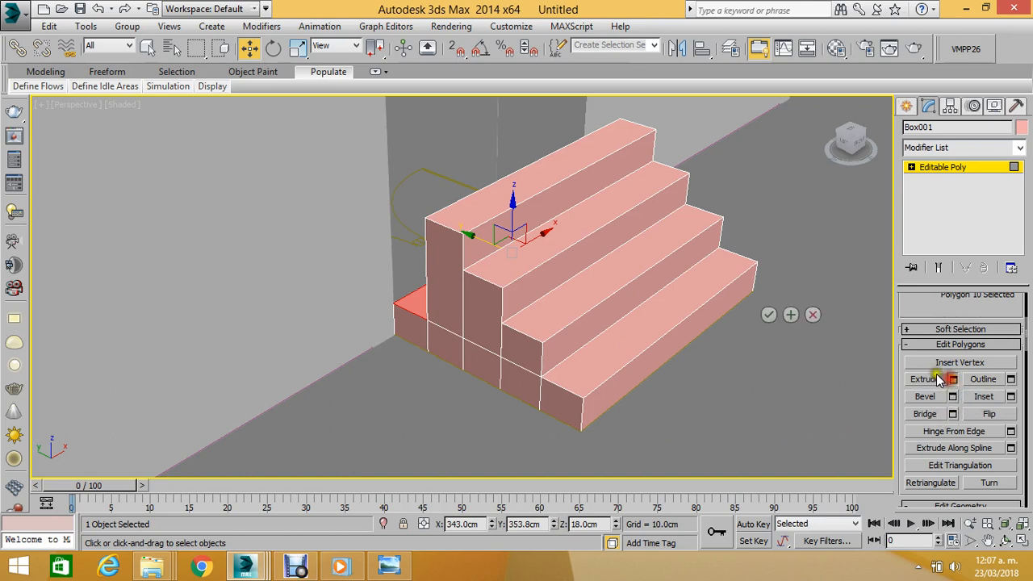
drag(818, 292, 721, 303)
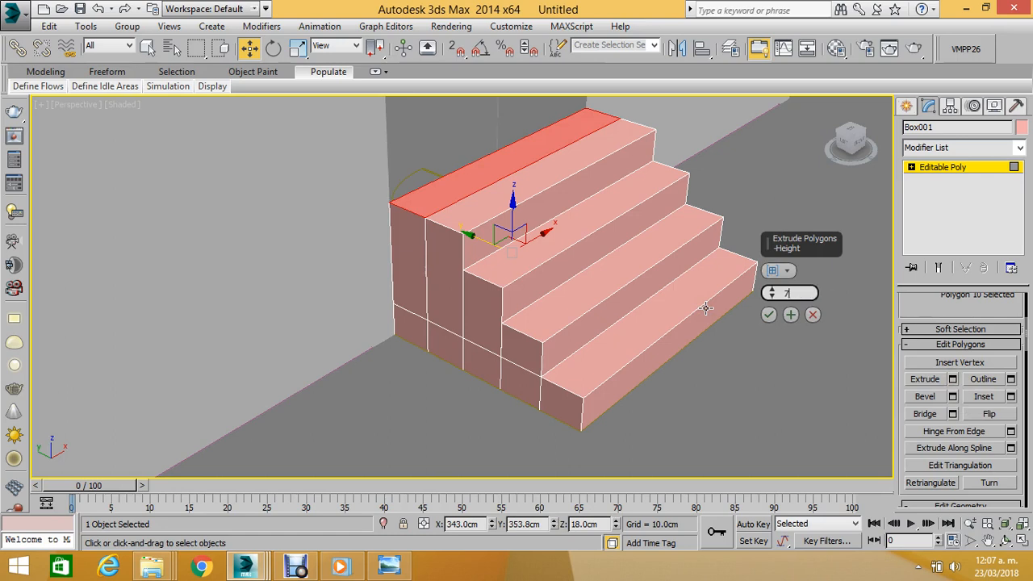
key(Return)
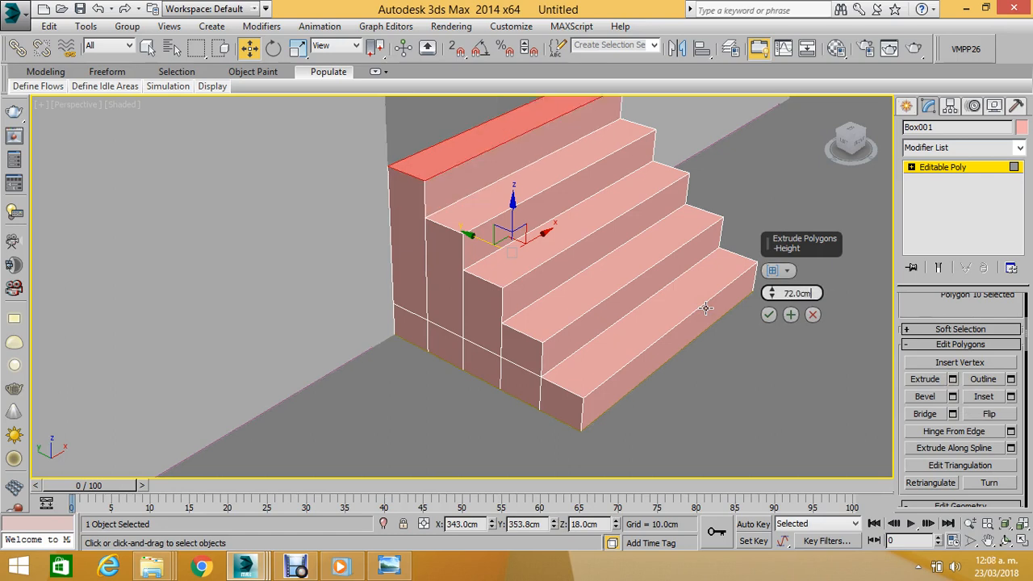
alt+middle_drag(591, 236, 500, 267)
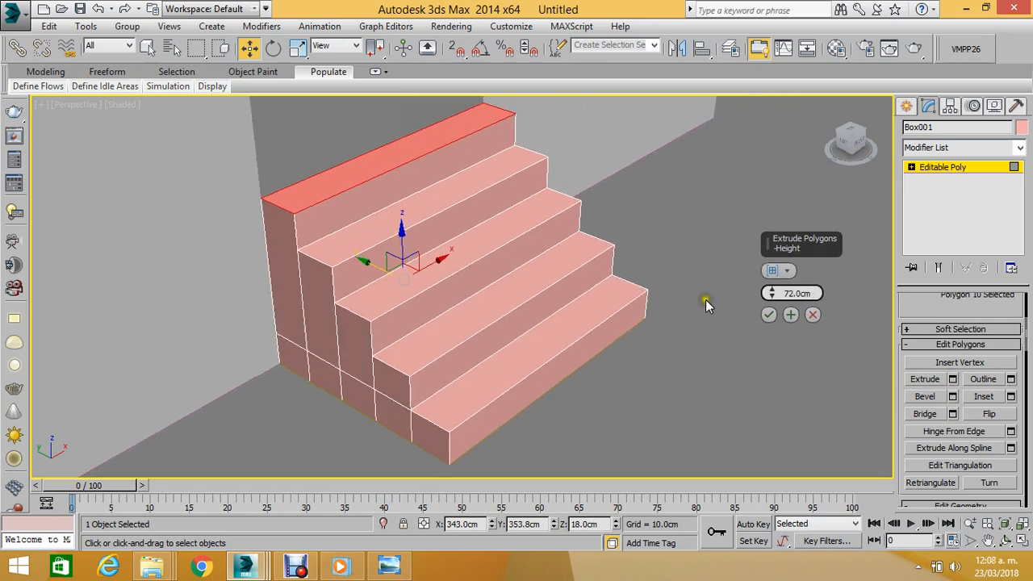
click(767, 315)
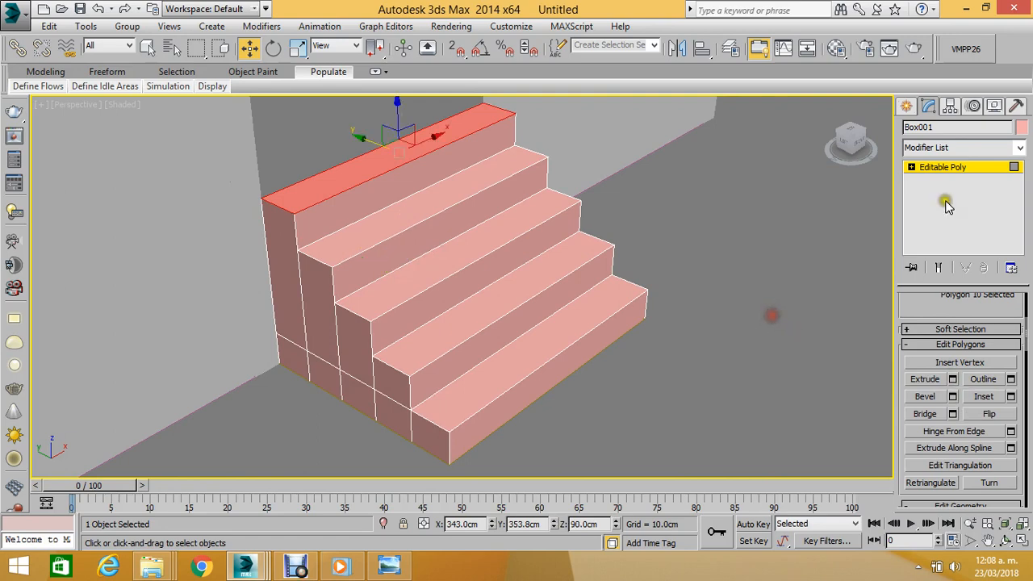
click(940, 167)
click(940, 167)
click(783, 296)
scroll(754, 290, down, 10)
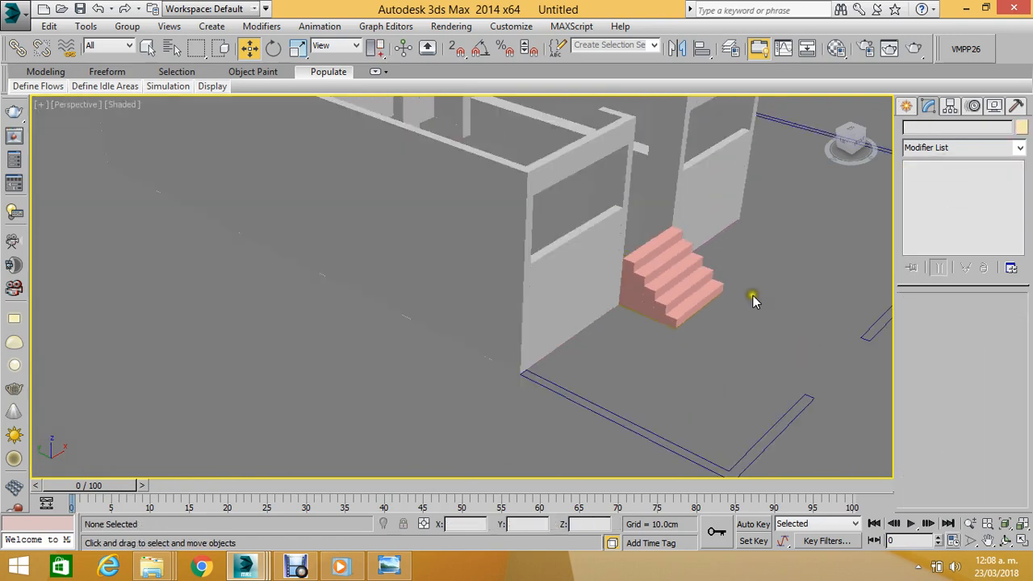
Show the house in the top view as wireframe, framed on the main room and entrance stairs.
scroll(742, 313, up, 2)
key(t)
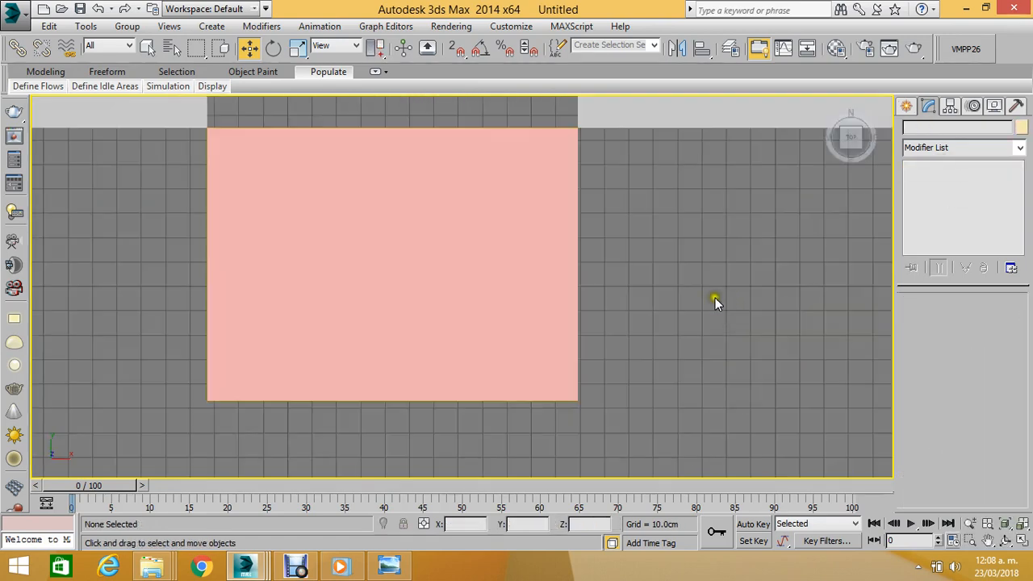
scroll(715, 298, down, 5)
middle_drag(666, 280, 552, 310)
scroll(532, 306, up, 4)
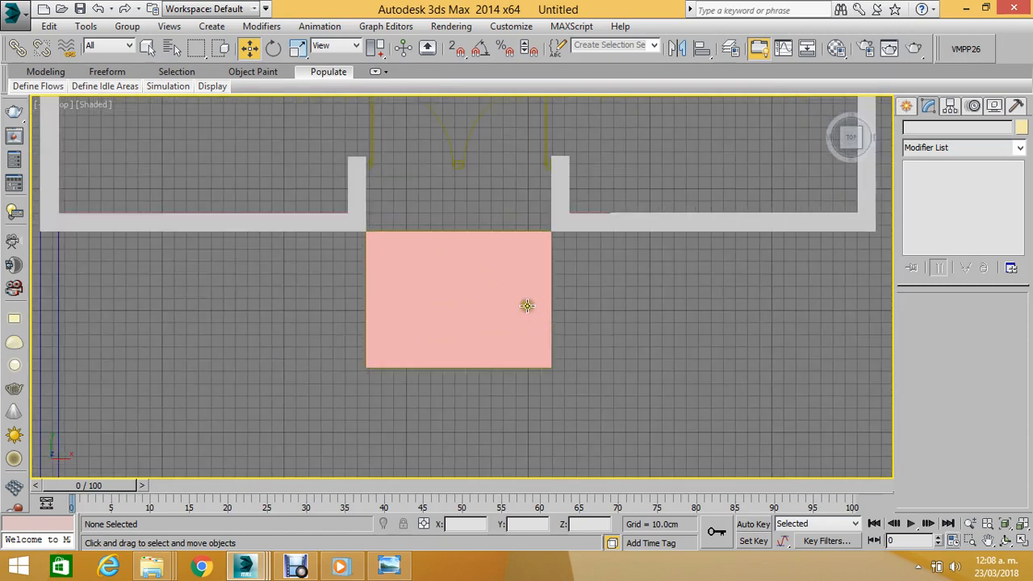
click(528, 306)
key(p)
scroll(532, 294, down, 1)
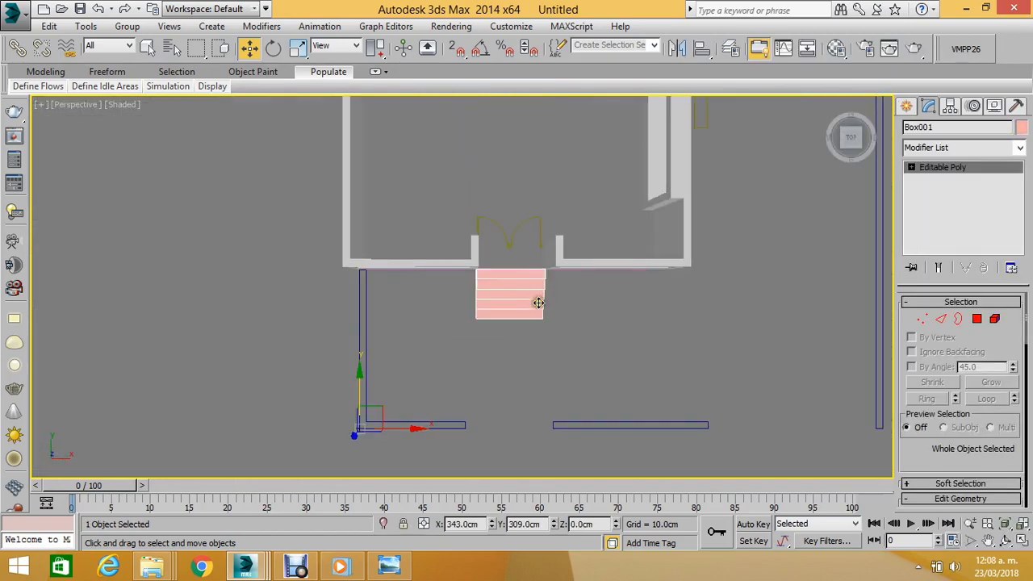
scroll(538, 301, up, 1)
key(t)
scroll(545, 301, down, 4)
middle_drag(546, 301, 510, 295)
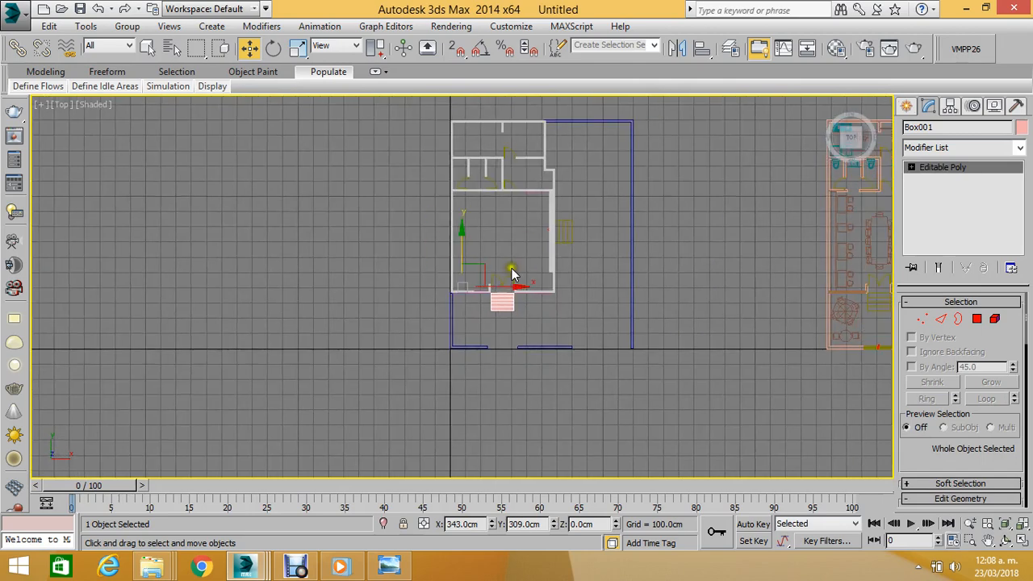
scroll(546, 193, up, 3)
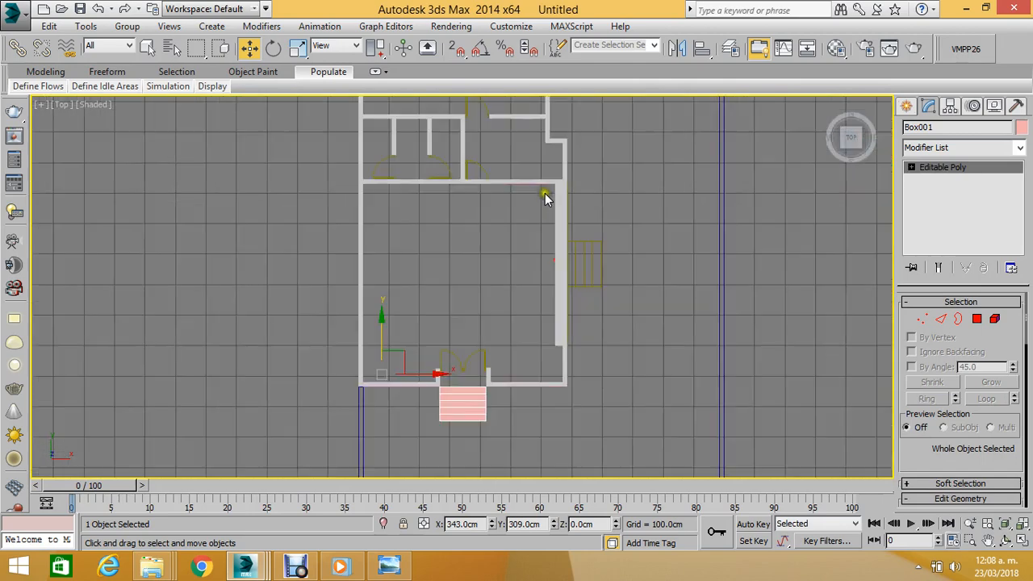
click(91, 106)
click(134, 229)
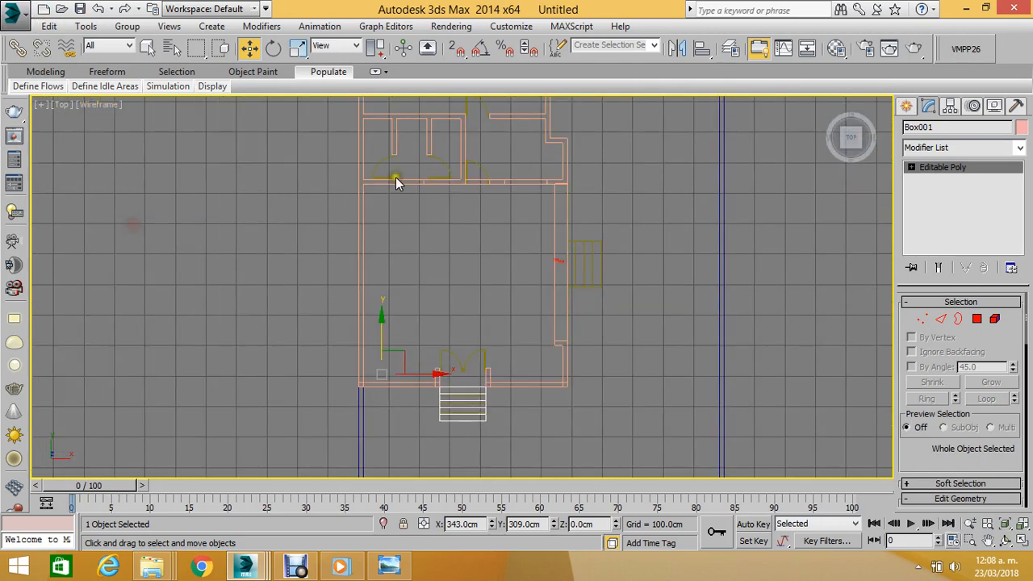
middle_drag(396, 177, 415, 235)
middle_drag(543, 304, 541, 211)
scroll(544, 333, up, 3)
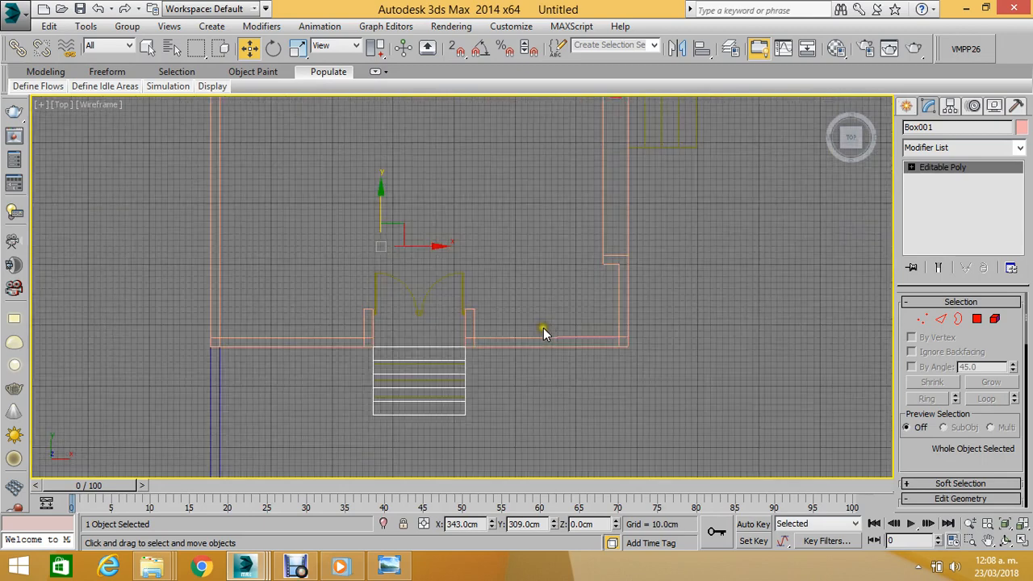
middle_drag(582, 287, 641, 279)
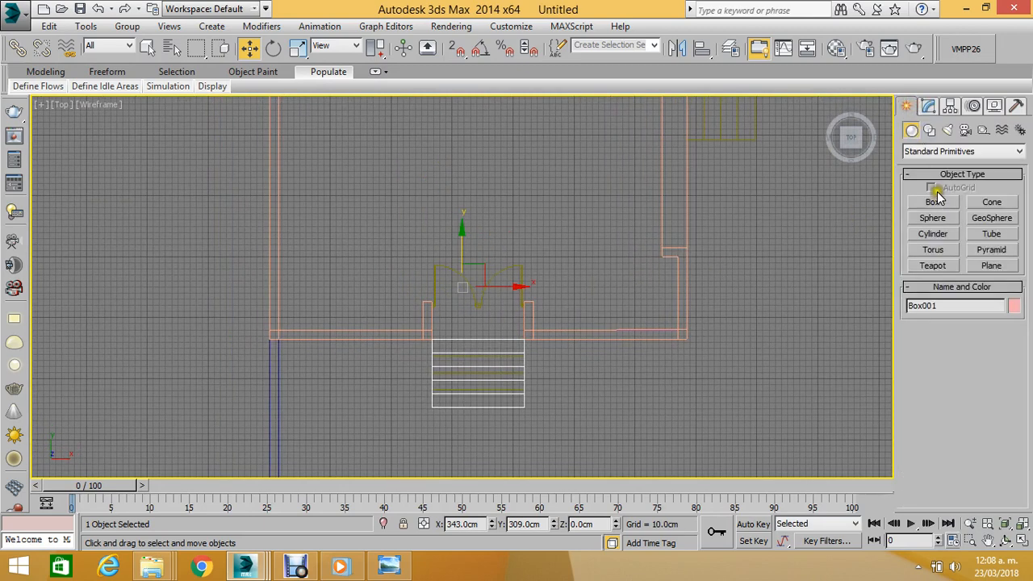
With snapping on, start a line spline at the main room's front-left corner through its front-right, back-right and back-left corners.
click(928, 131)
click(933, 214)
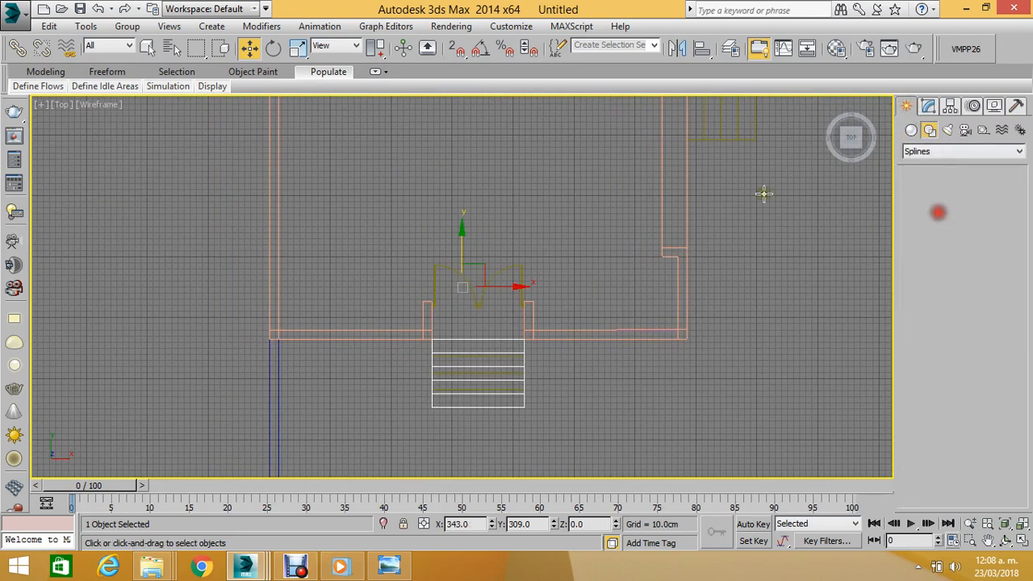
click(457, 49)
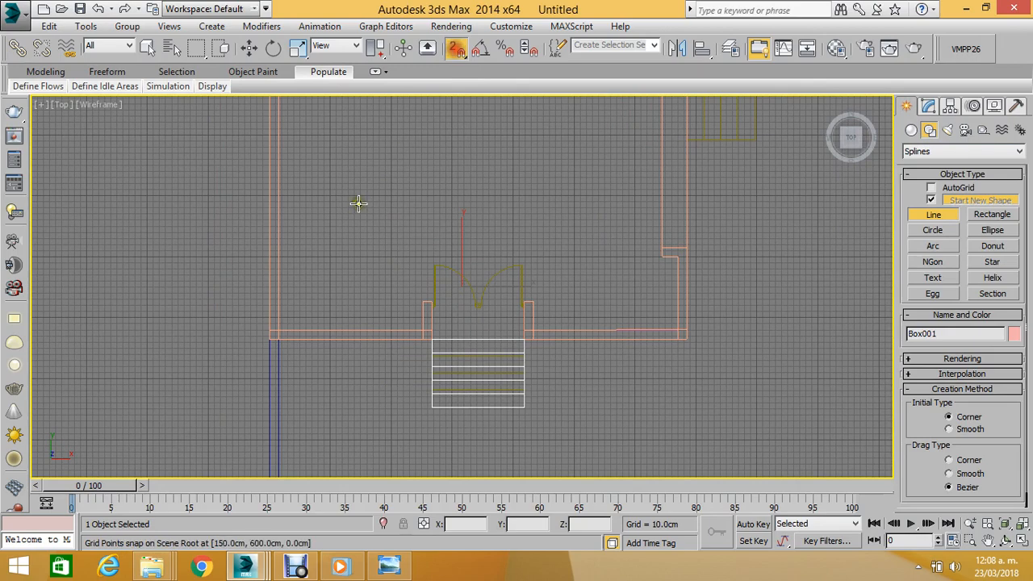
click(259, 330)
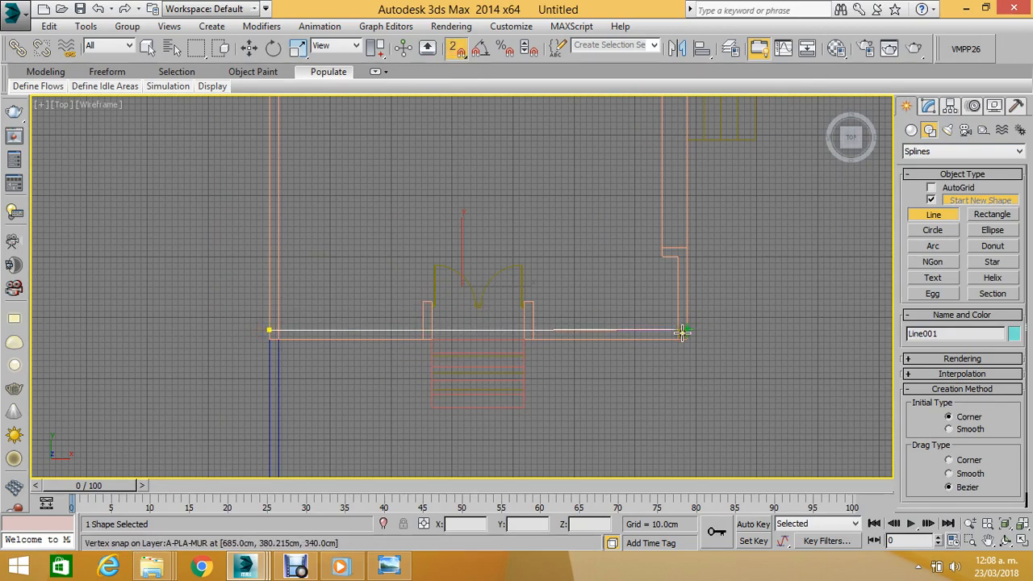
click(683, 332)
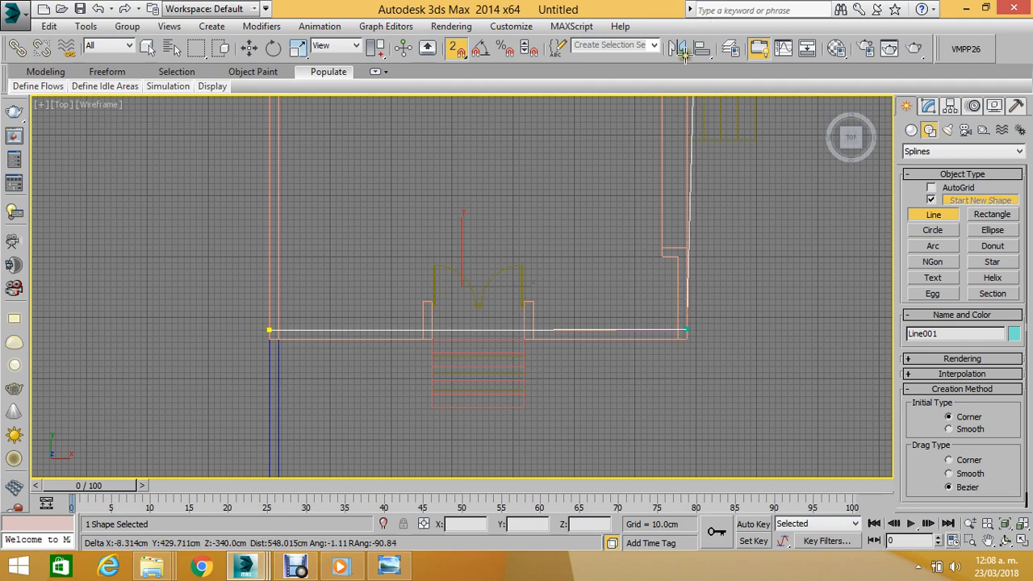
scroll(673, 161, down, 4)
scroll(663, 188, up, 4)
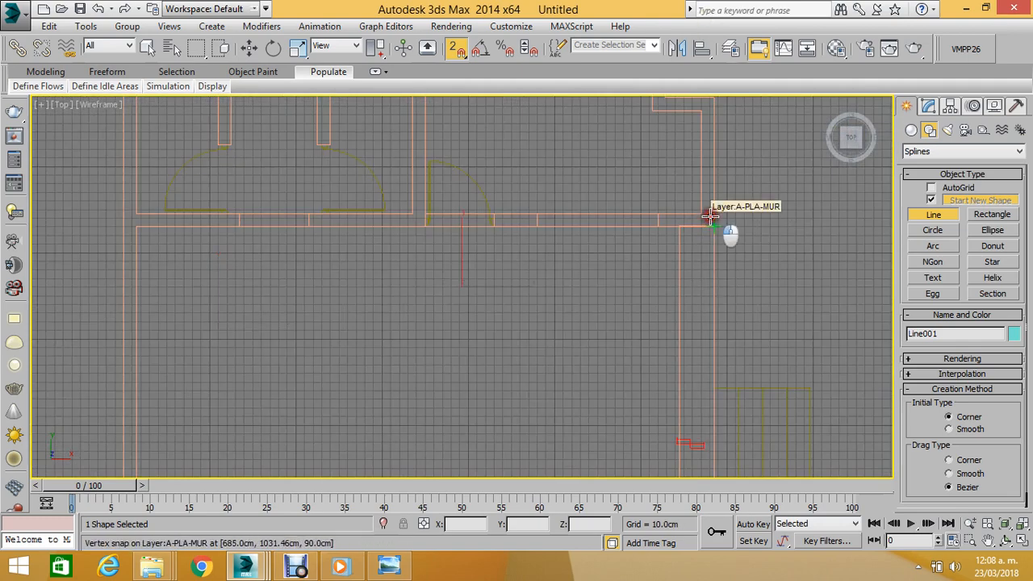
click(713, 227)
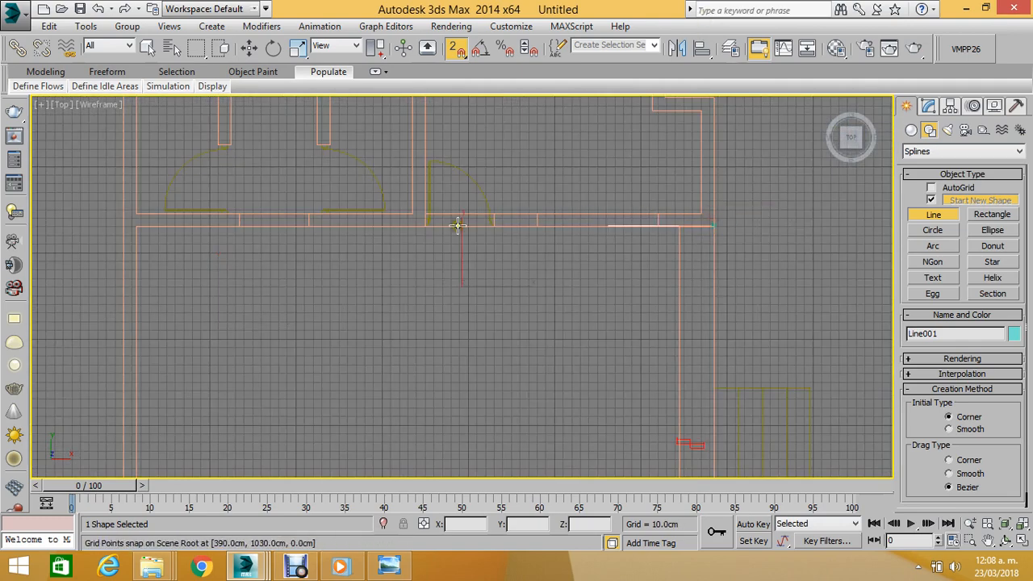
click(132, 226)
Bring the line back to its starting vertex at the front-left corner and close the spline.
scroll(161, 224, down, 5)
scroll(166, 331, up, 4)
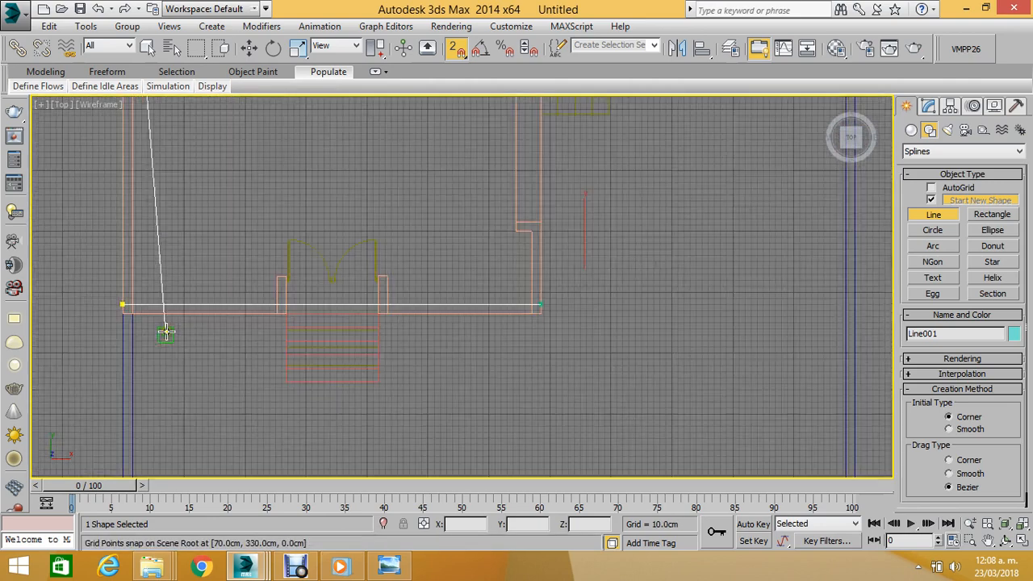
scroll(166, 330, up, 2)
scroll(108, 293, down, 5)
scroll(129, 295, up, 3)
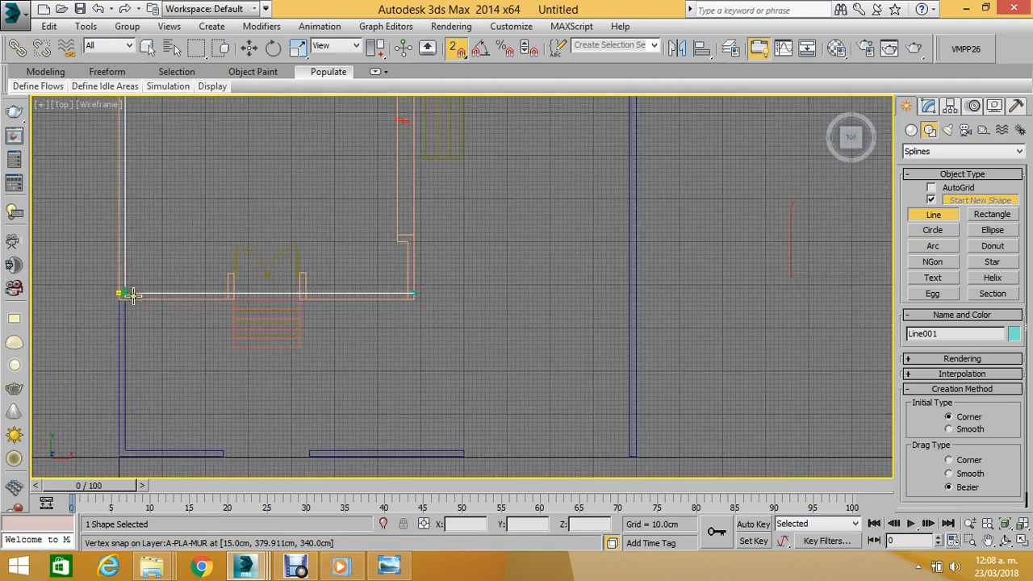
scroll(121, 294, up, 2)
scroll(121, 293, down, 2)
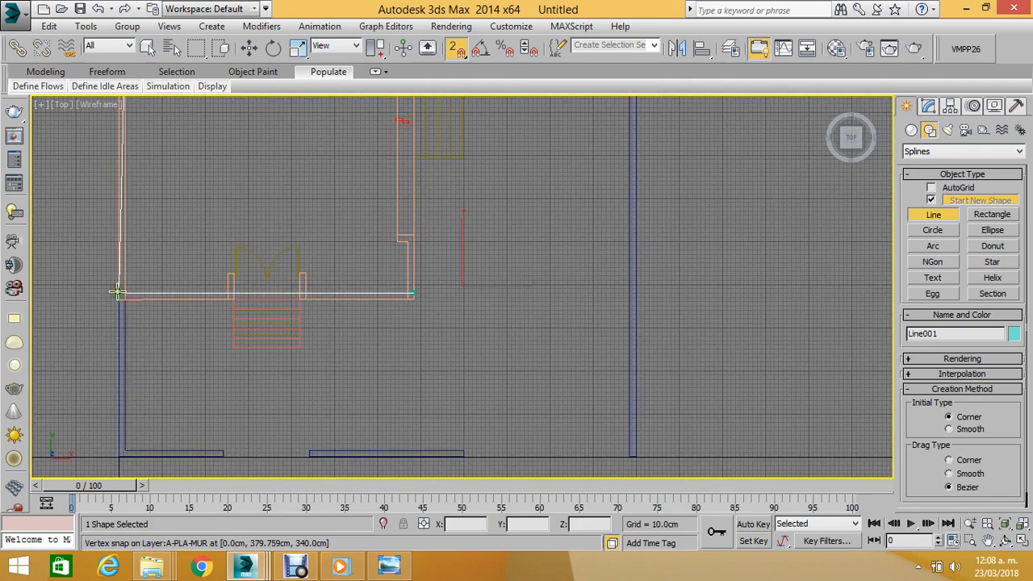
click(119, 293)
click(504, 326)
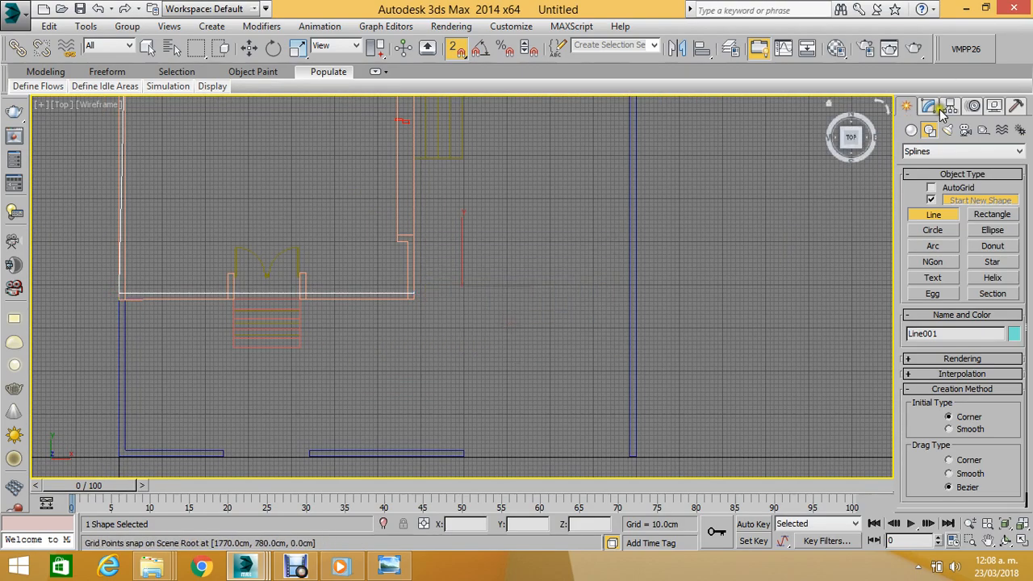
Turn snapping off and move the outline's back-left vertex into the wall thickness, at about X 9.8 cm, Y 1030 cm.
click(929, 108)
click(911, 167)
click(940, 179)
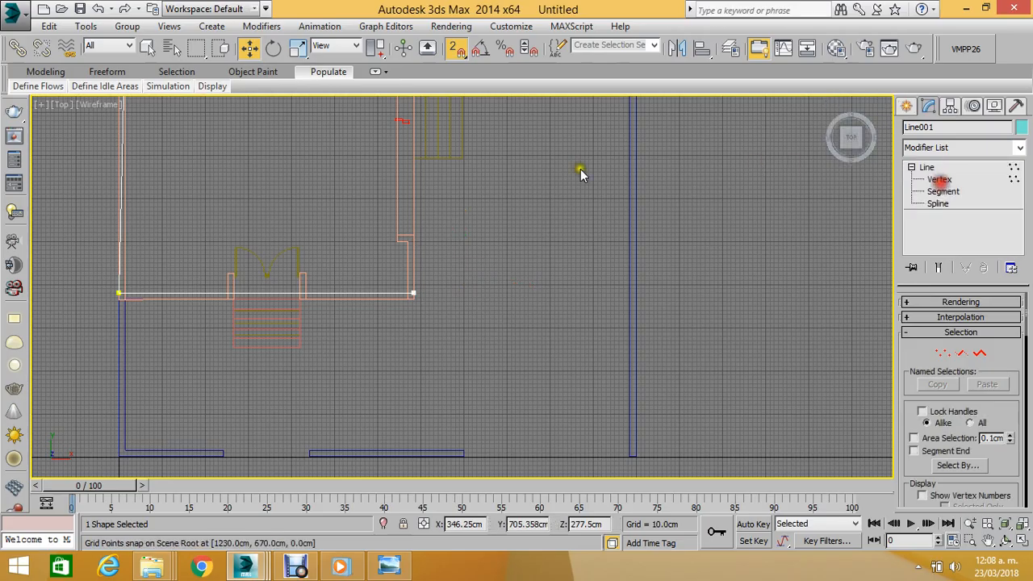
middle_drag(342, 152, 528, 309)
scroll(392, 115, up, 2)
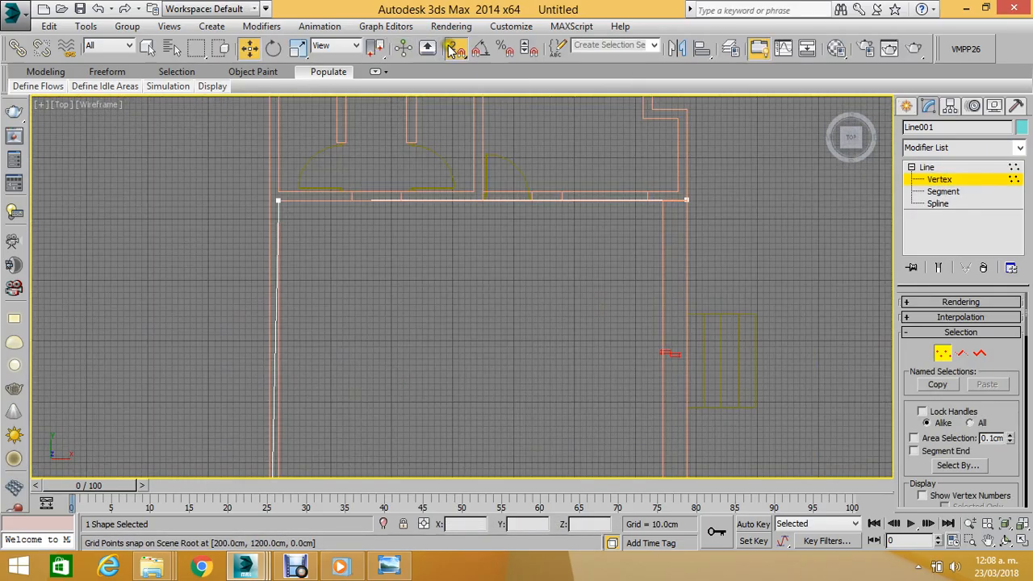
middle_drag(266, 198, 277, 187)
scroll(279, 156, up, 2)
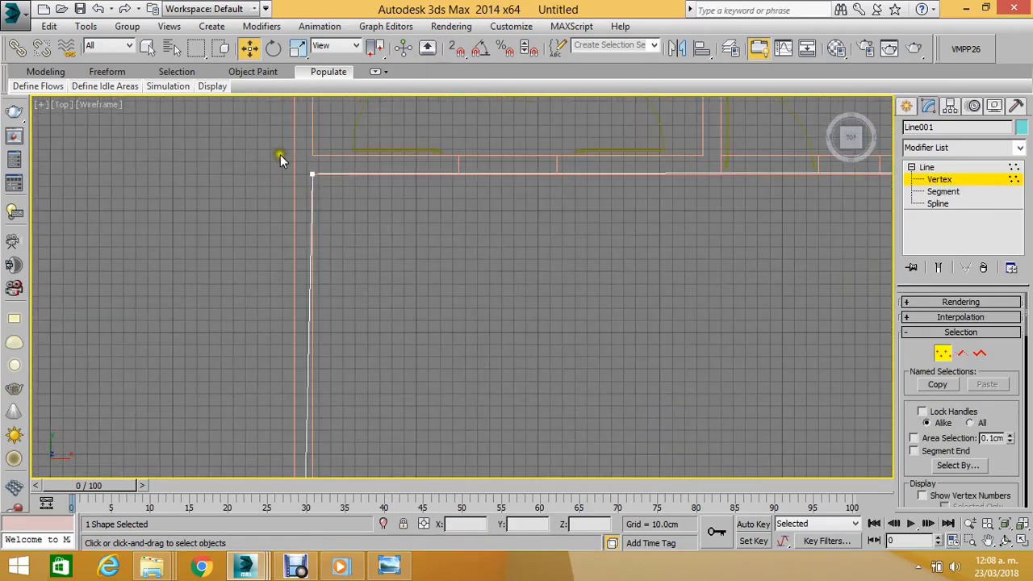
click(312, 172)
scroll(346, 176, up, 1)
drag(346, 176, 333, 184)
scroll(323, 156, down, 3)
scroll(311, 347, up, 3)
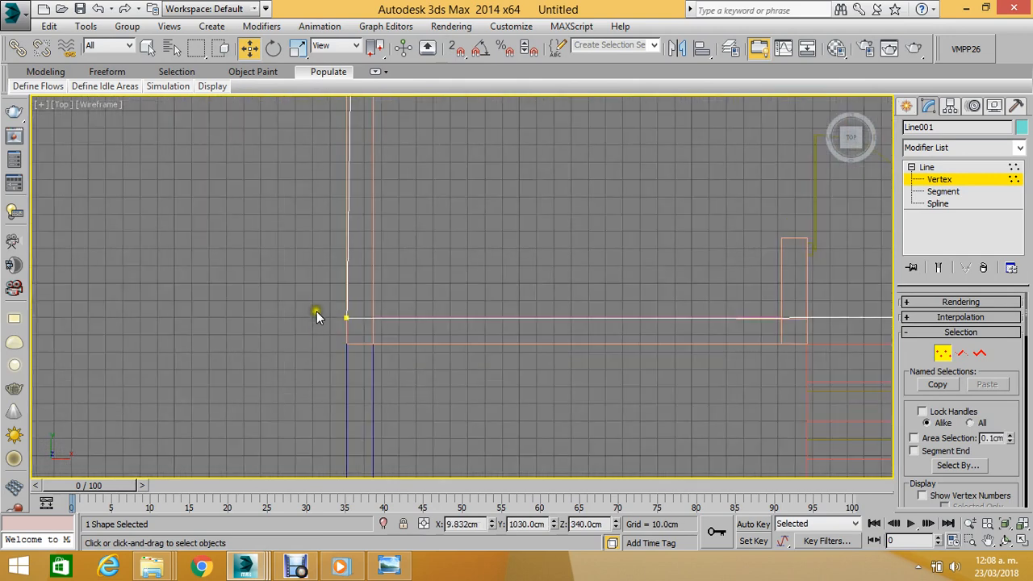
Move the outline's front-left vertex inward into the wall thickness, at about X 9.9 cm.
click(345, 315)
scroll(355, 319, up, 1)
drag(385, 312, 395, 315)
scroll(369, 311, down, 2)
scroll(369, 310, down, 2)
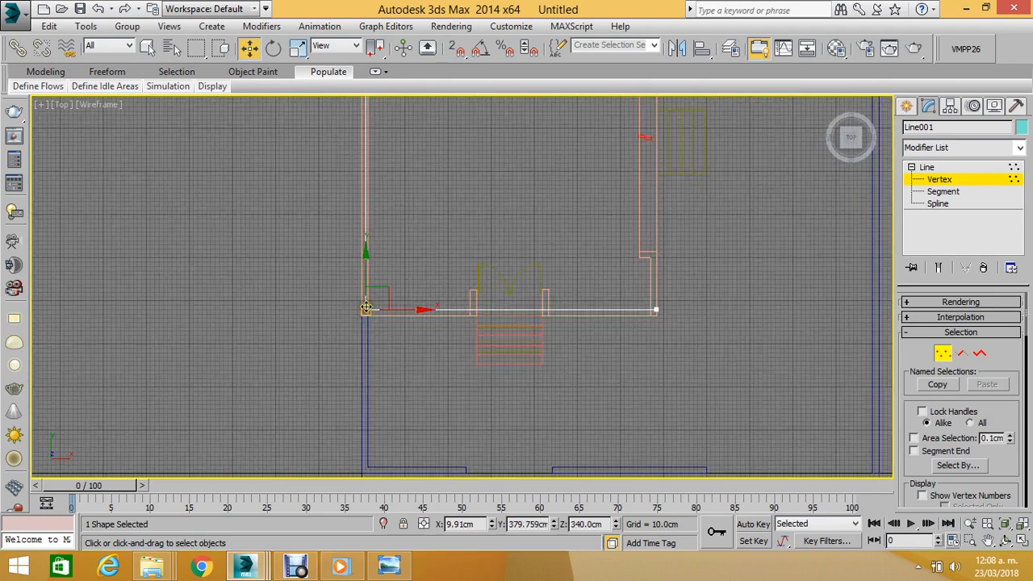
Move the outline's two front vertices together toward the outer face of the front wall.
scroll(615, 299, up, 3)
drag(70, 250, 809, 342)
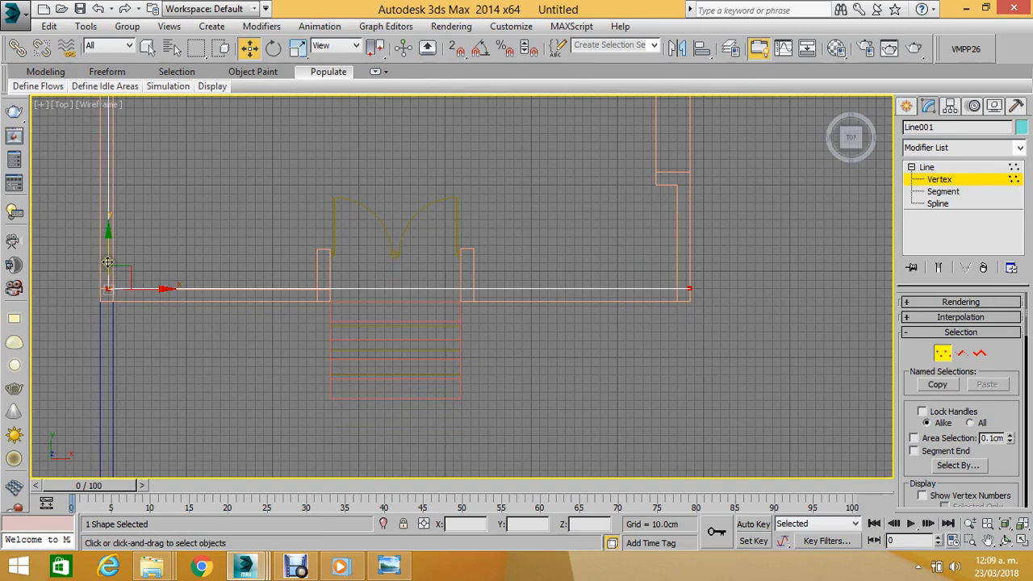
drag(118, 272, 138, 276)
scroll(391, 311, down, 5)
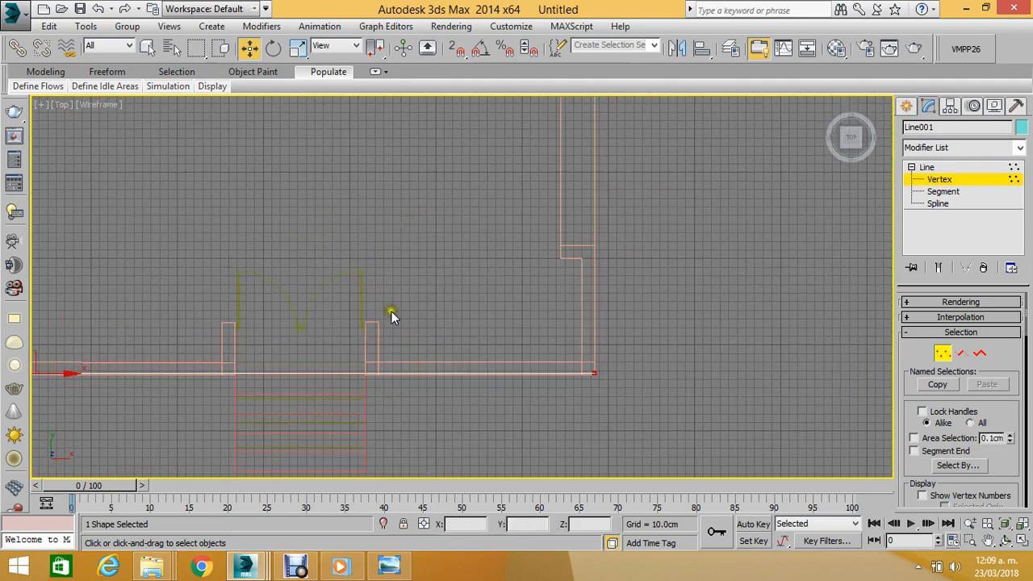
Move the outline's two back vertices together into the thickness of the main room's back wall and leave vertex editing.
scroll(422, 221, up, 3)
drag(392, 189, 455, 425)
scroll(419, 408, up, 5)
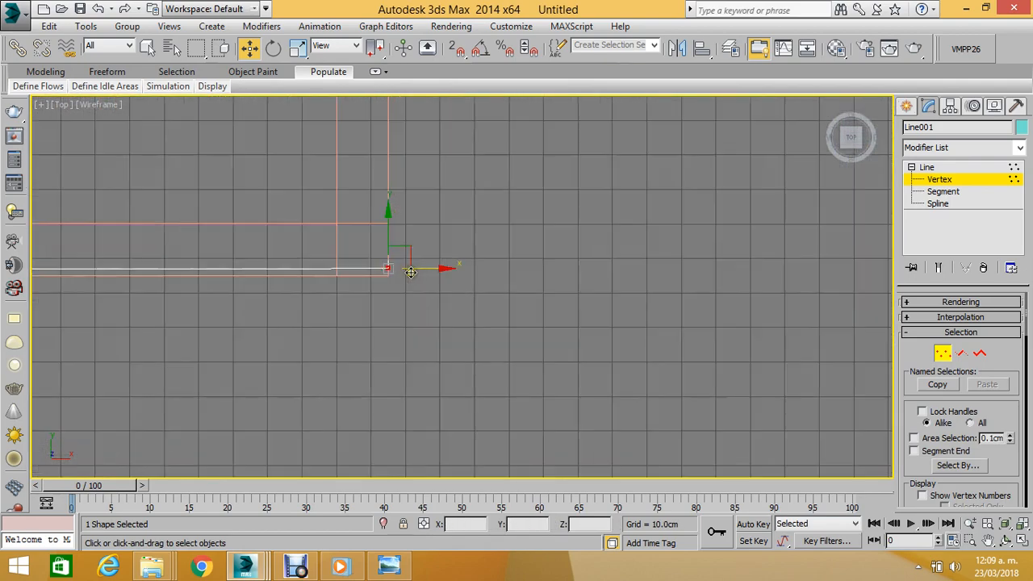
scroll(416, 271, down, 5)
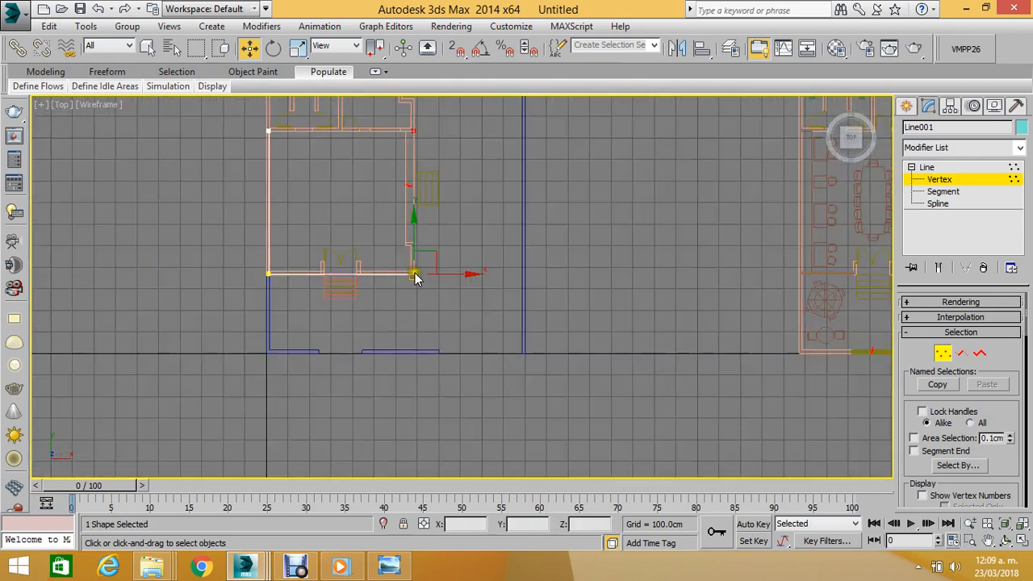
scroll(272, 130, up, 2)
drag(236, 115, 692, 196)
scroll(548, 159, up, 3)
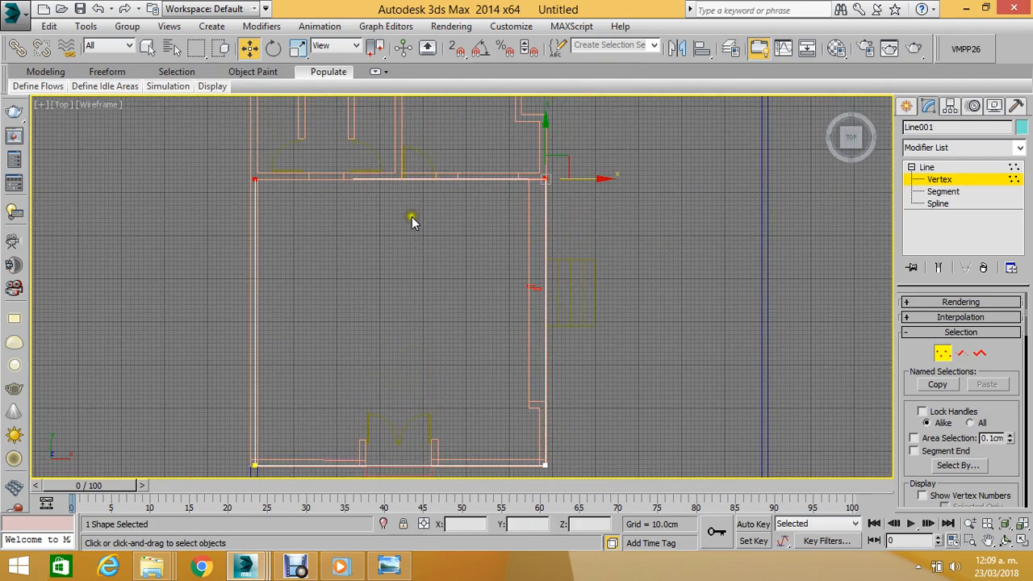
drag(553, 166, 553, 143)
scroll(554, 143, down, 2)
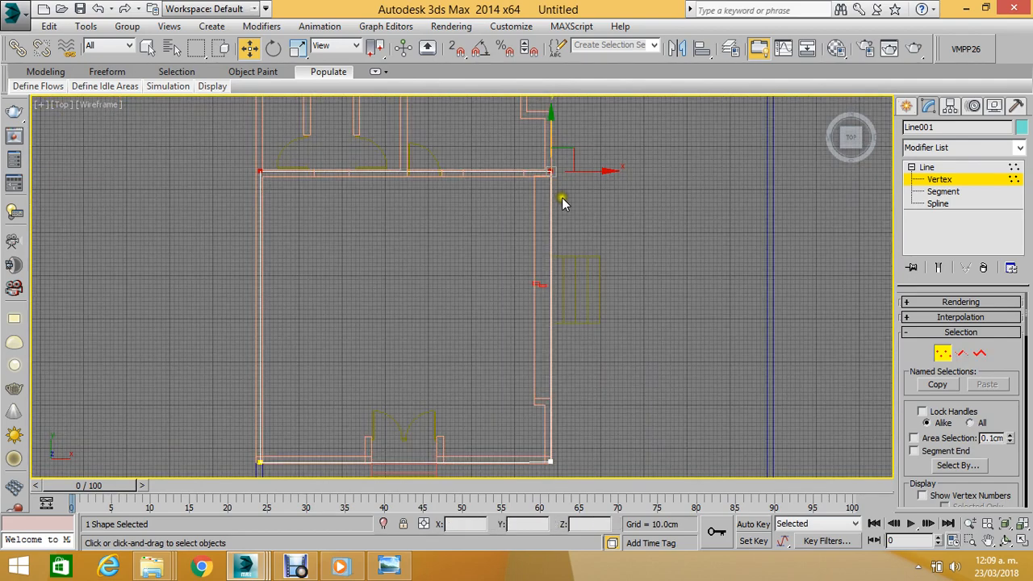
middle_drag(561, 233, 563, 191)
click(938, 171)
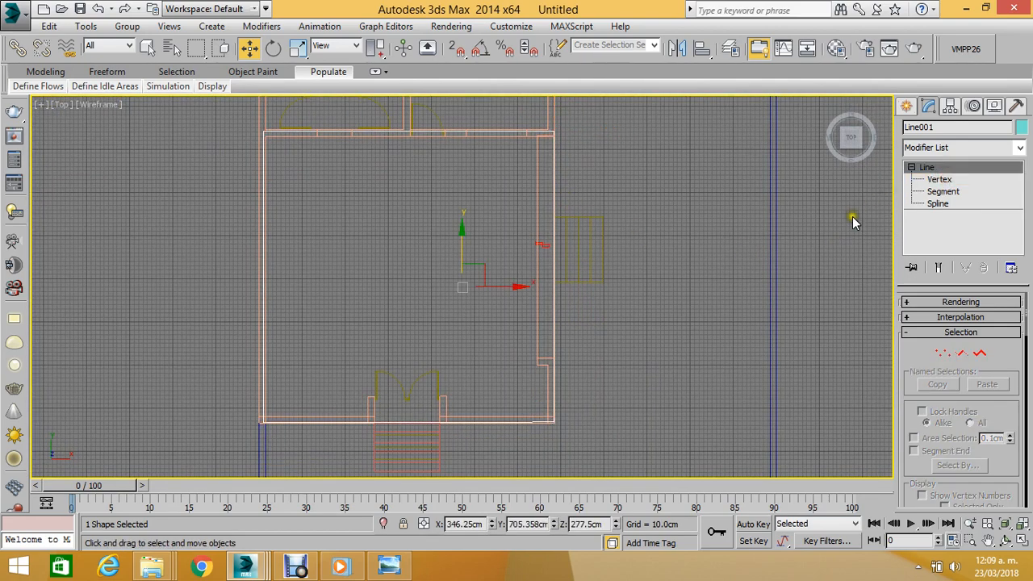
Show the model in shaded perspective and extrude the closed room outline by 90 cm.
key(p)
click(133, 107)
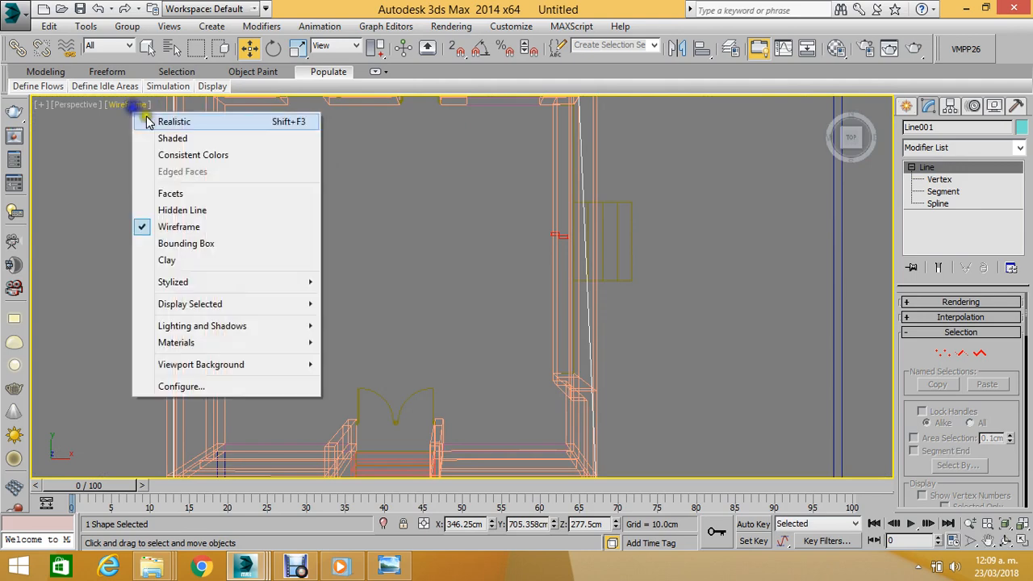
click(154, 140)
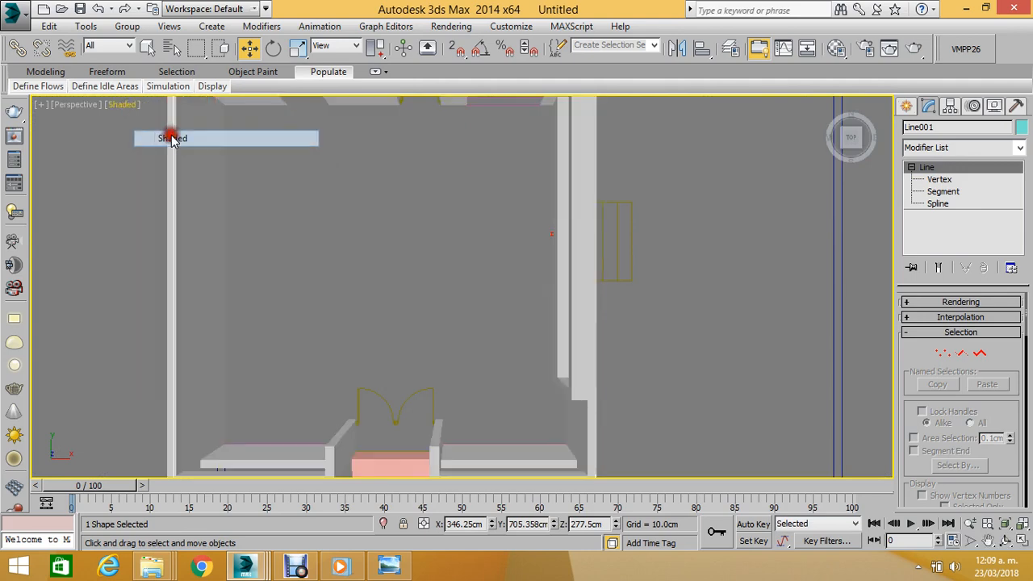
click(1005, 540)
drag(580, 314, 407, 258)
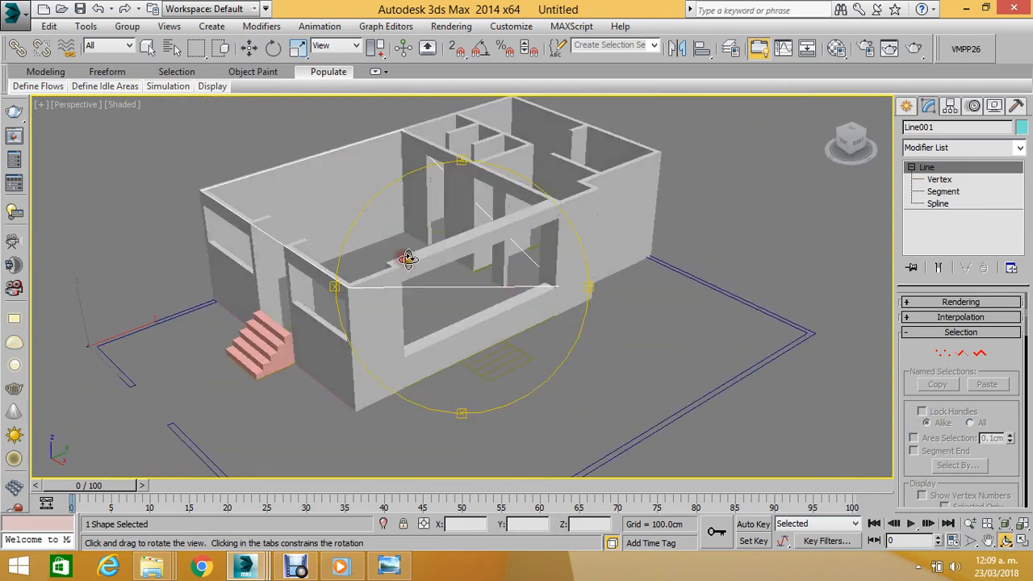
scroll(408, 259, up, 3)
click(984, 154)
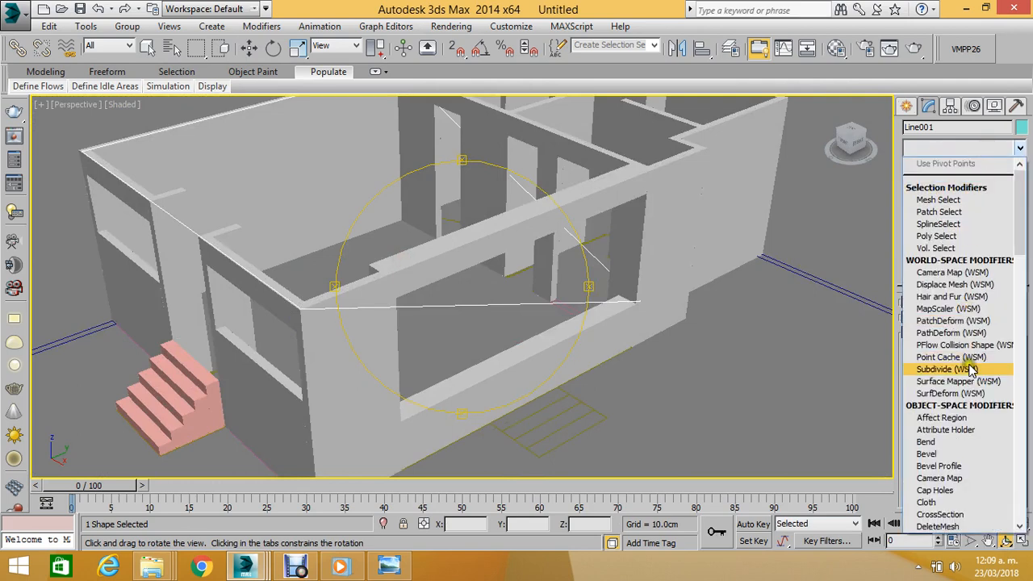
scroll(949, 493, down, 2)
scroll(948, 494, down, 3)
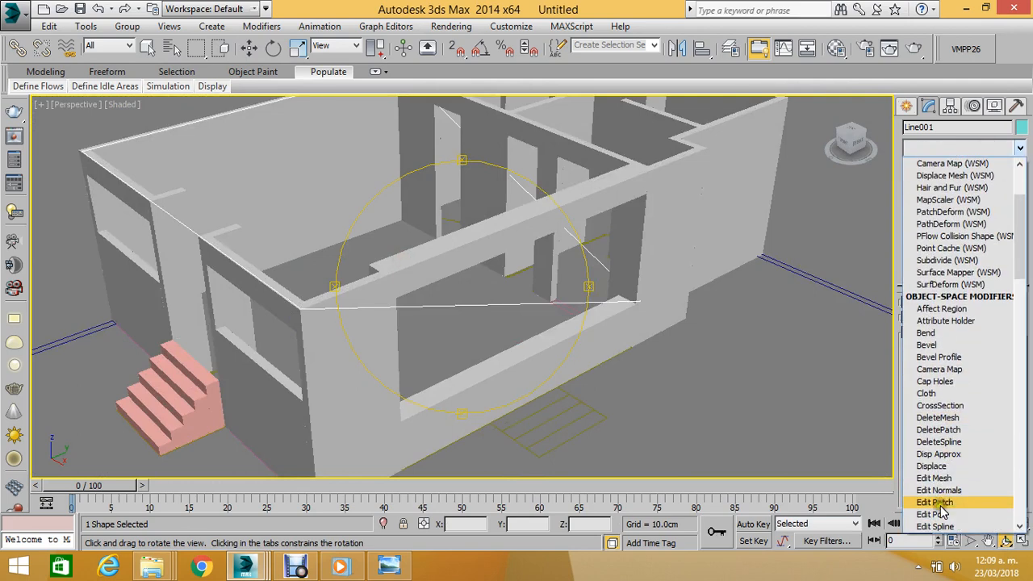
click(930, 502)
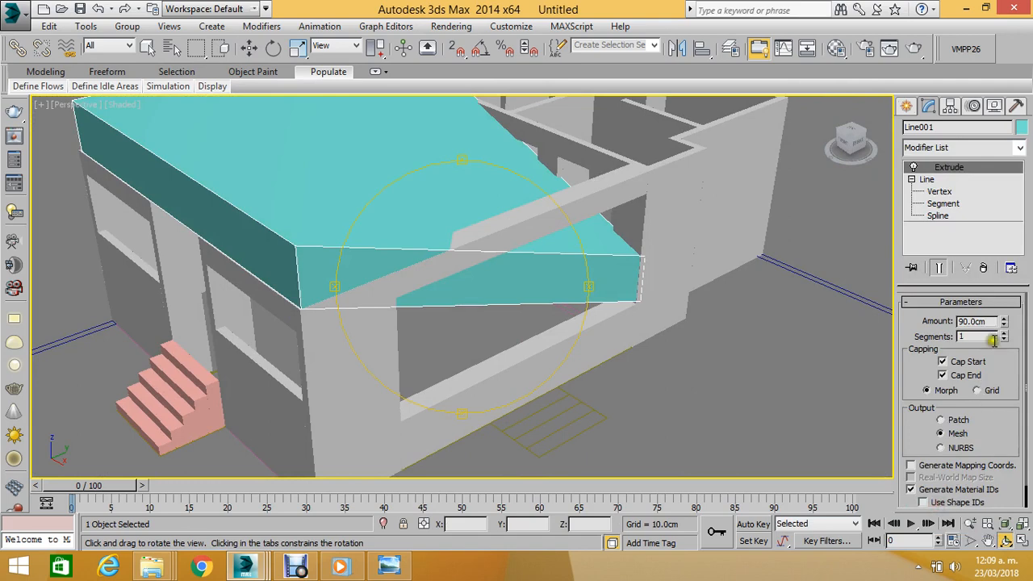
Delete the skewed slab extruded from the main room's outline.
drag(648, 286, 468, 240)
scroll(464, 306, down, 5)
click(249, 48)
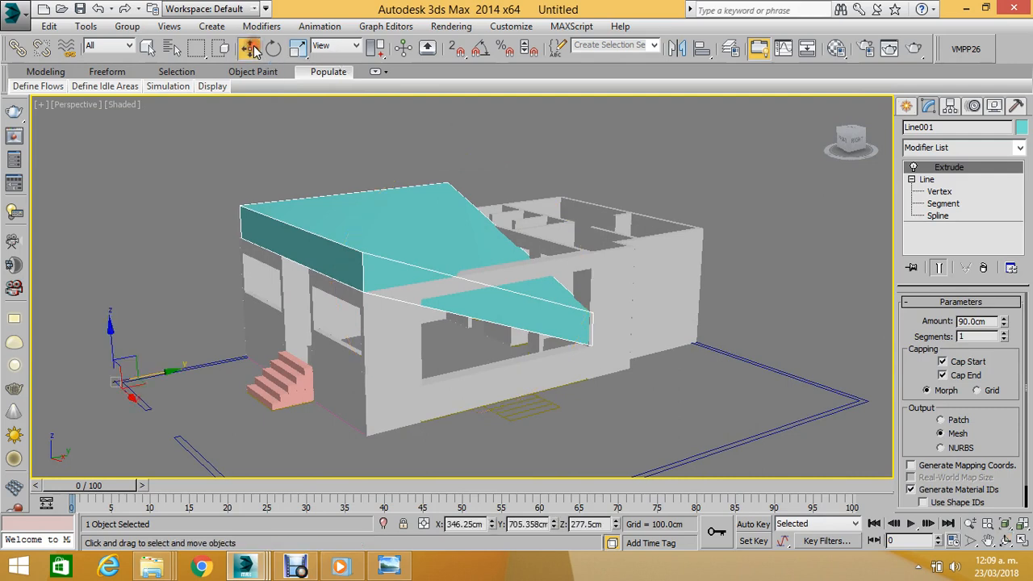
key(Delete)
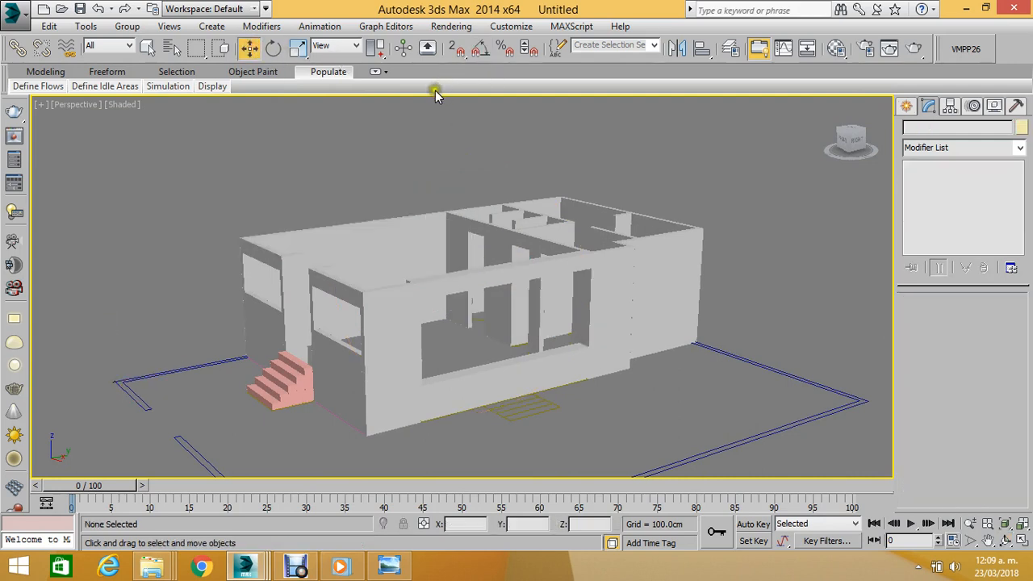
Keep only grid points ticked in the snap settings and show the plan as a top wireframe view.
right_click(456, 50)
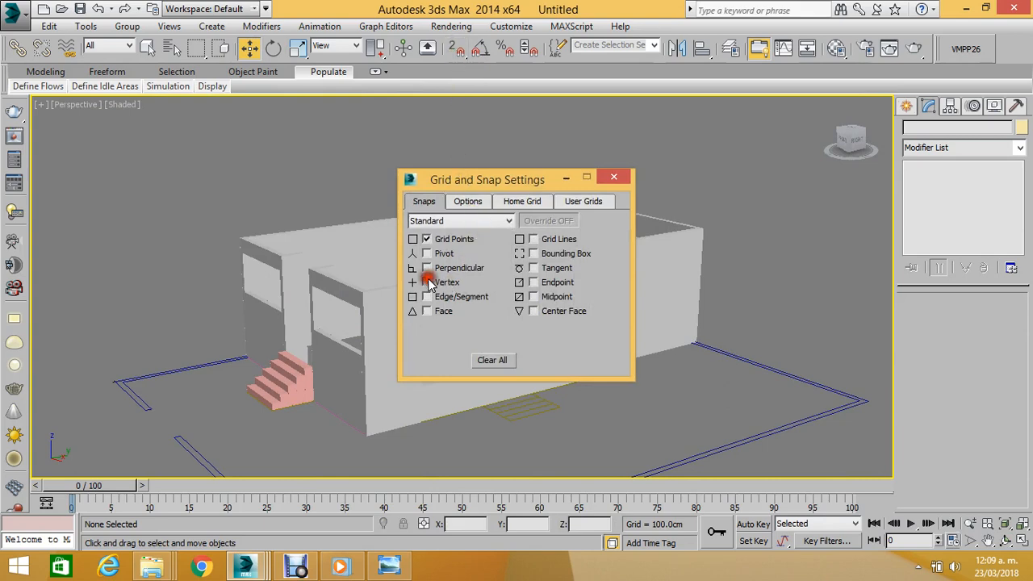
click(614, 180)
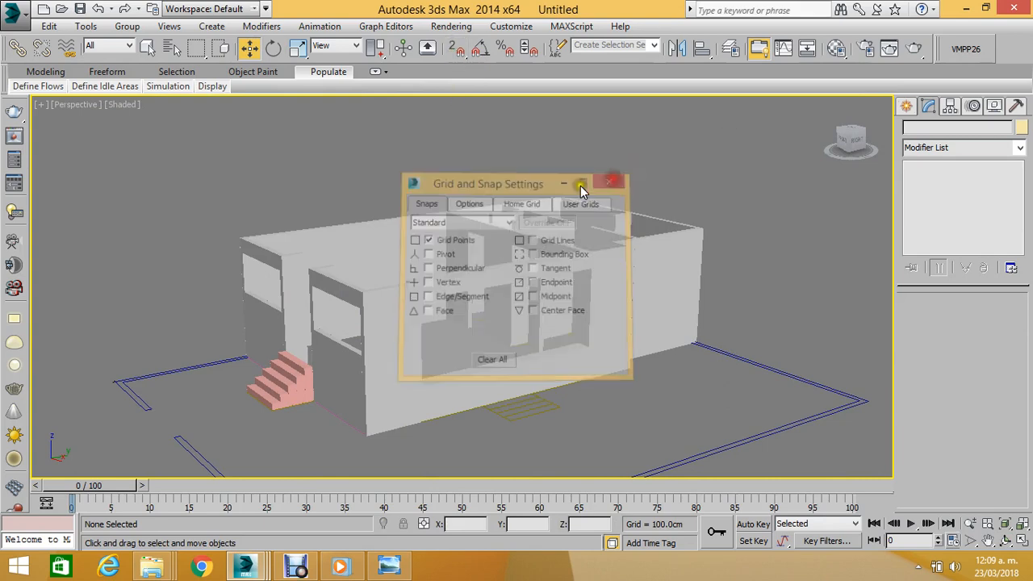
key(t)
scroll(579, 176, down, 2)
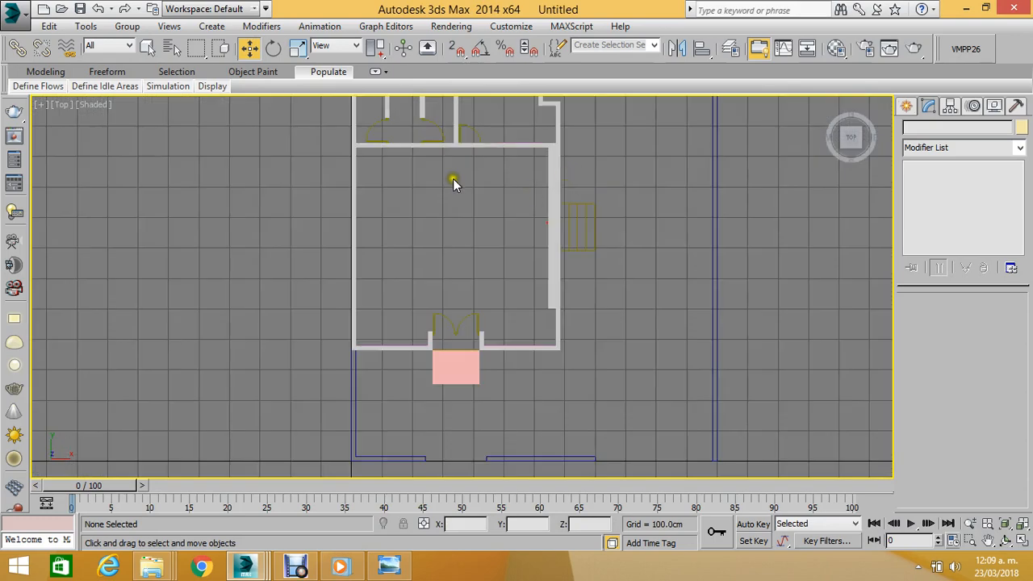
click(102, 108)
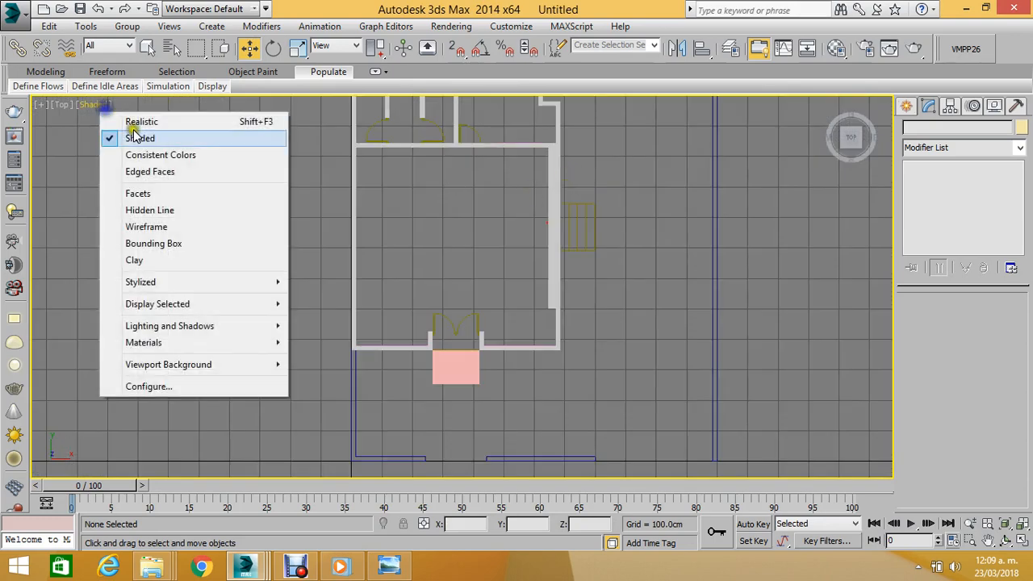
click(154, 230)
Create a box over the main room from its front-left outer corner to the back-right, about 662 by 672 cm.
click(906, 106)
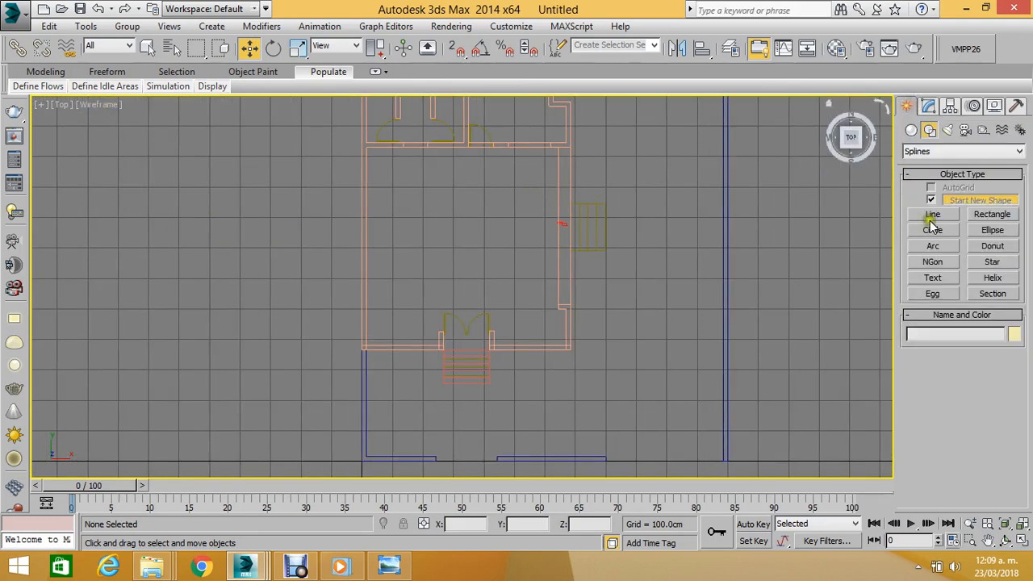
click(911, 130)
click(932, 202)
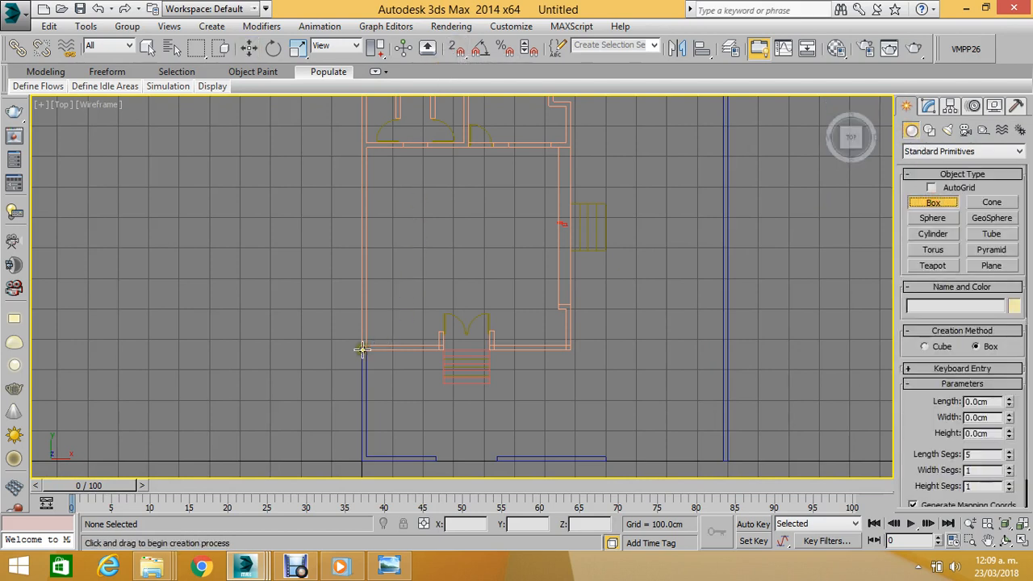
drag(361, 349, 567, 148)
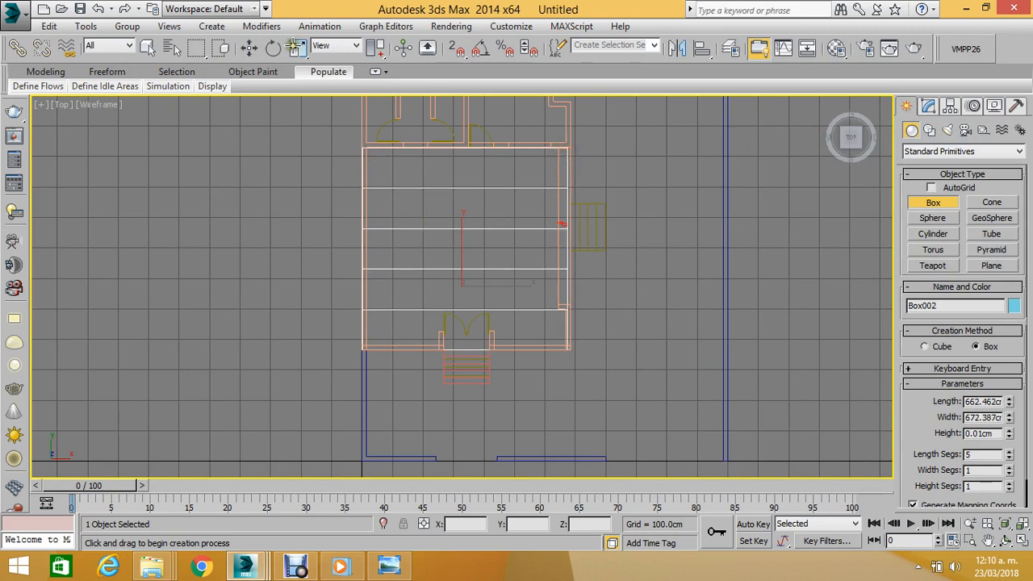
Move the box so its edges lie within the surrounding walls, at about X 345.4 cm, Y 701.9 cm.
click(252, 50)
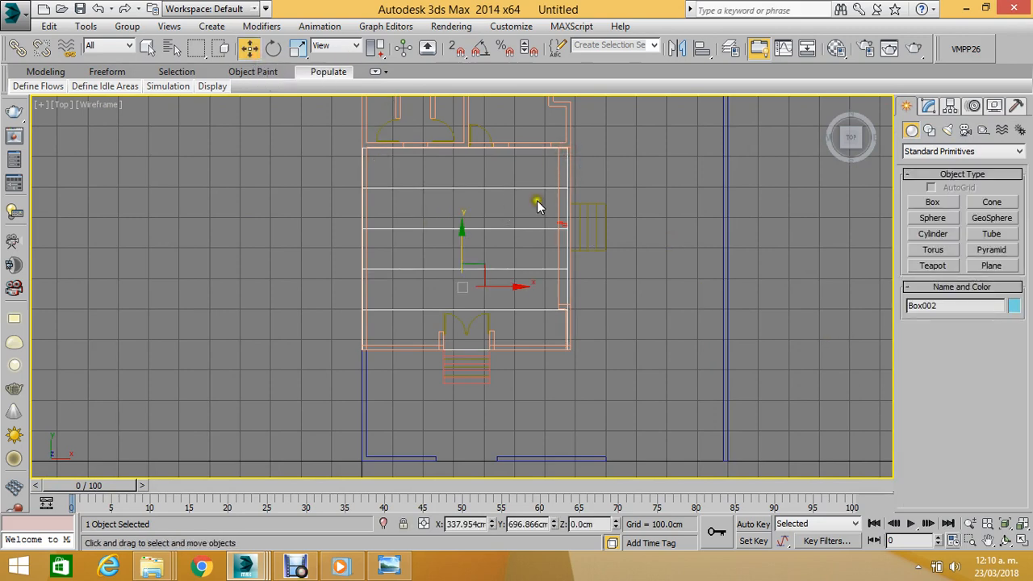
scroll(537, 200, up, 5)
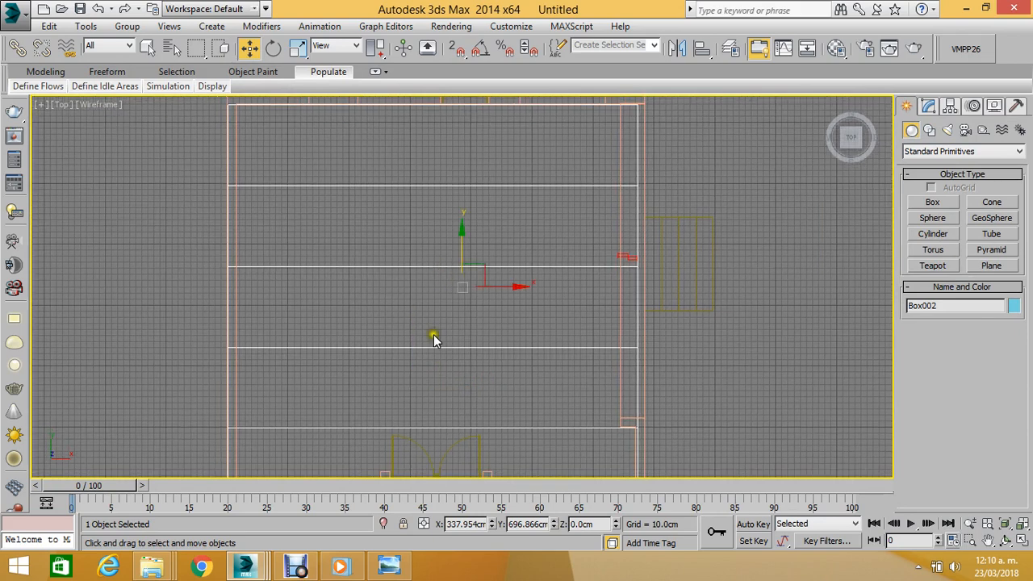
drag(461, 240, 474, 239)
drag(486, 285, 508, 283)
middle_drag(496, 280, 498, 164)
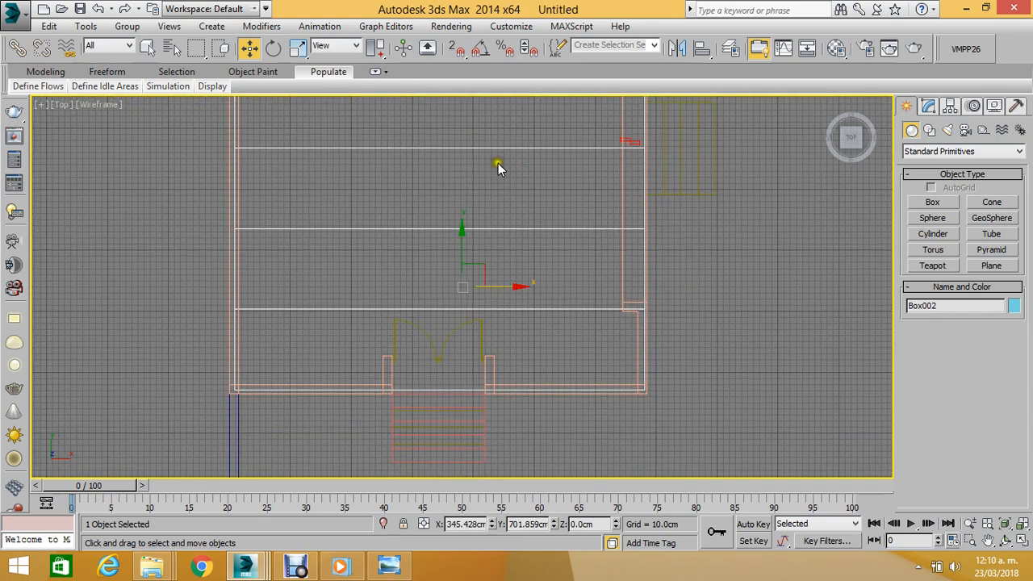
Set the box's length to 662 cm, width to 672 cm and height to 90 cm.
click(927, 107)
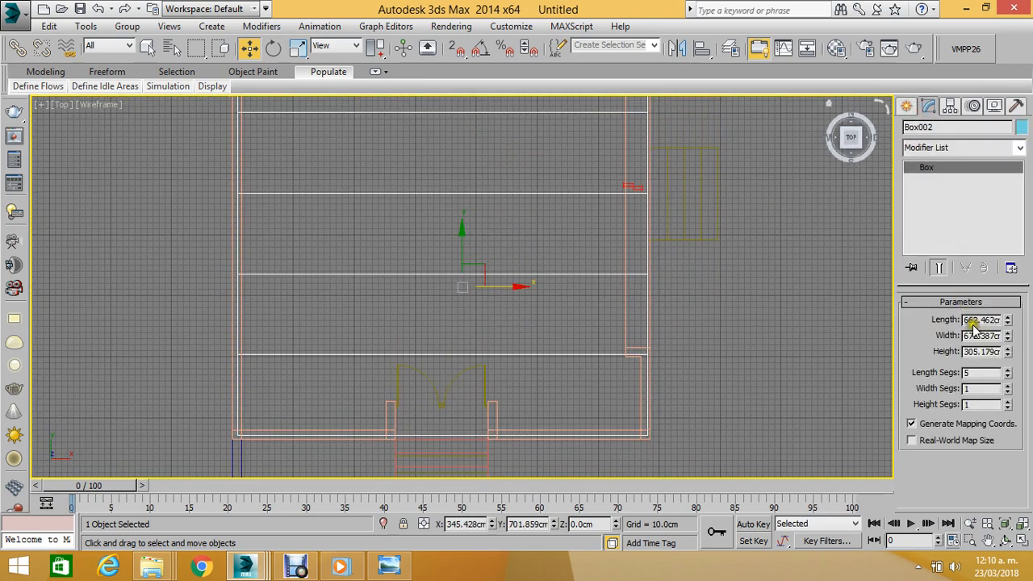
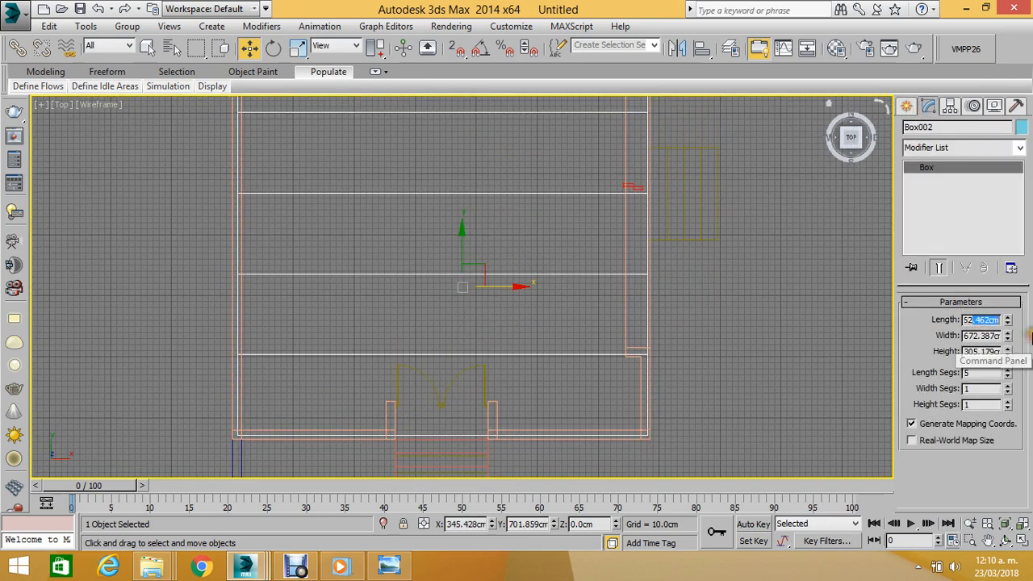
key(BackSpace)
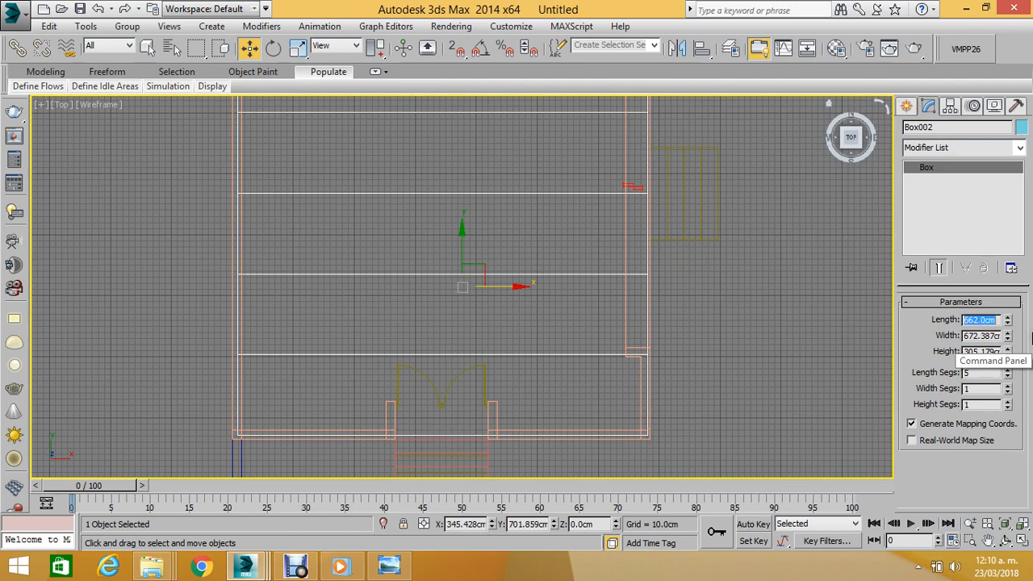
key(Tab)
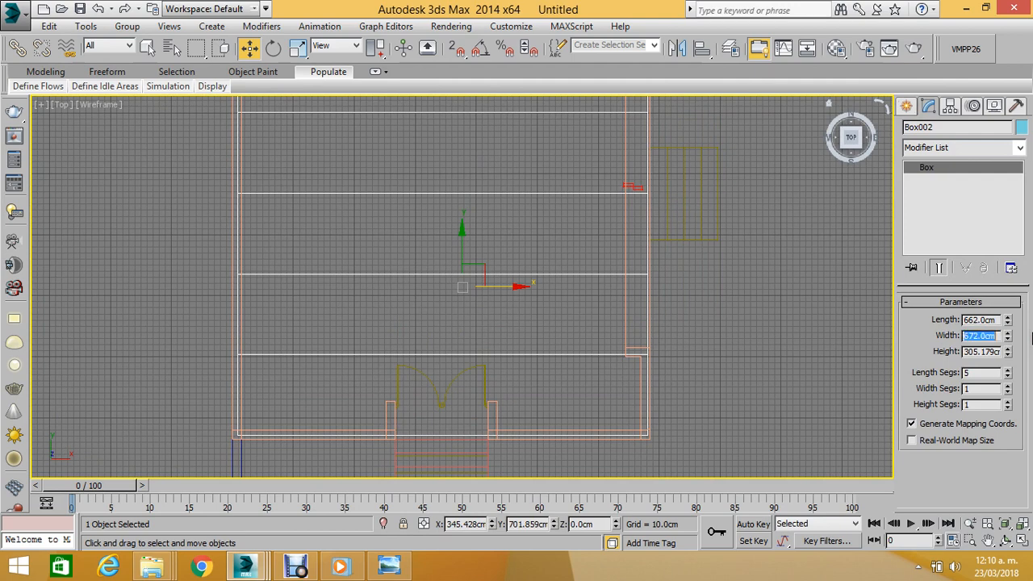
key(Tab)
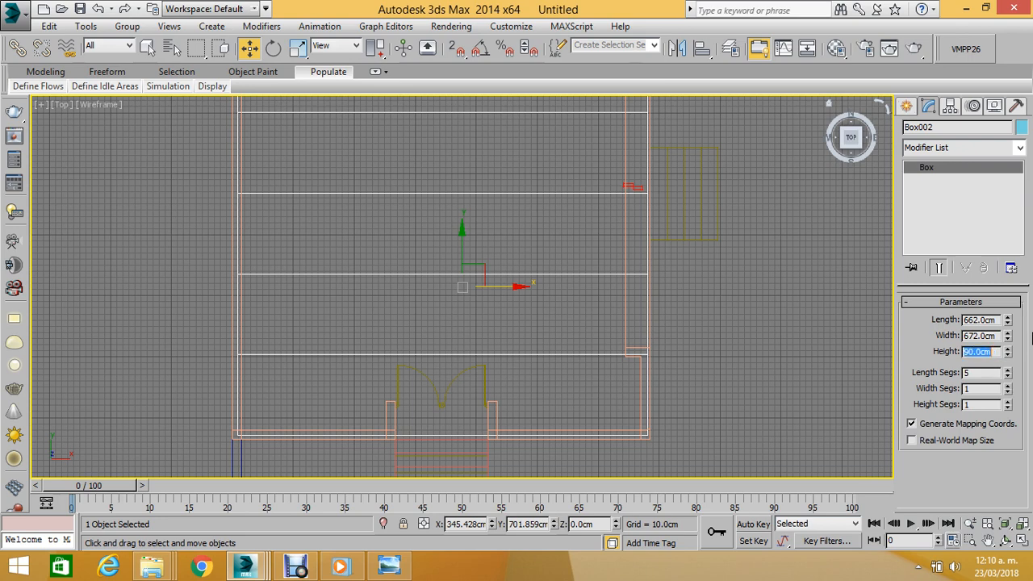
Try 32 and 26 length segments on the box, settling on 22.
text(32)
key(Return)
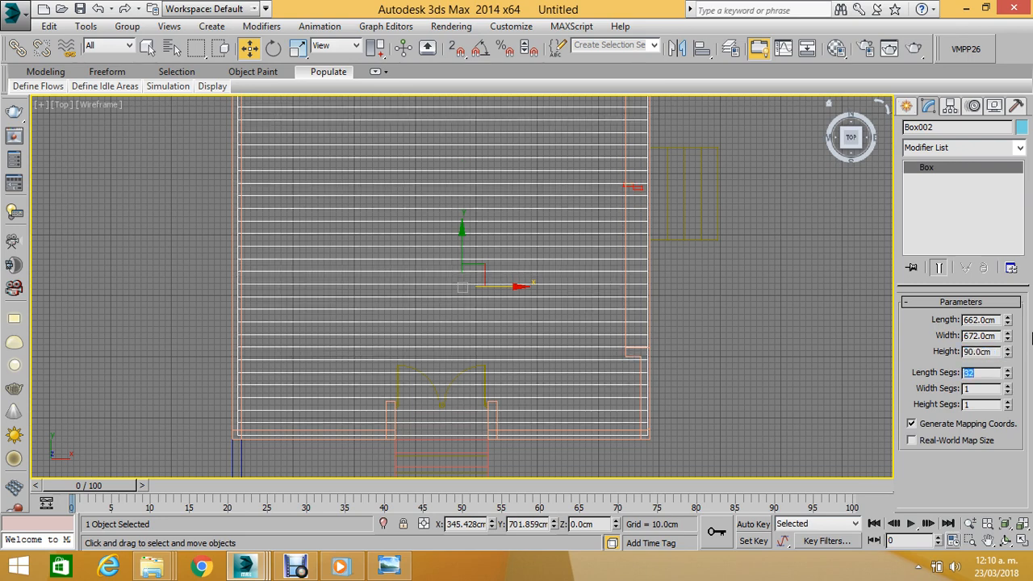
text(26)
key(Return)
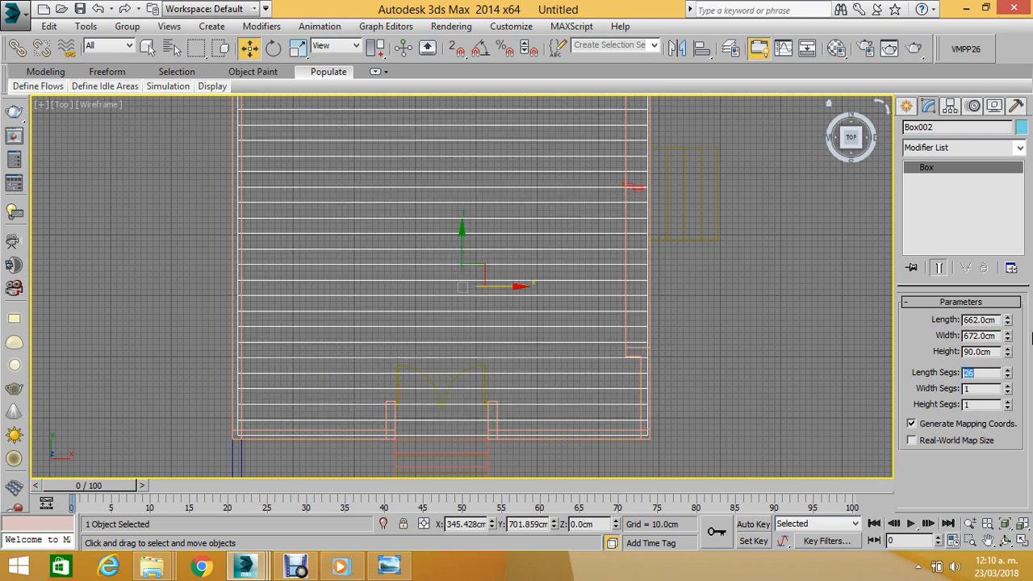
text(22)
key(Return)
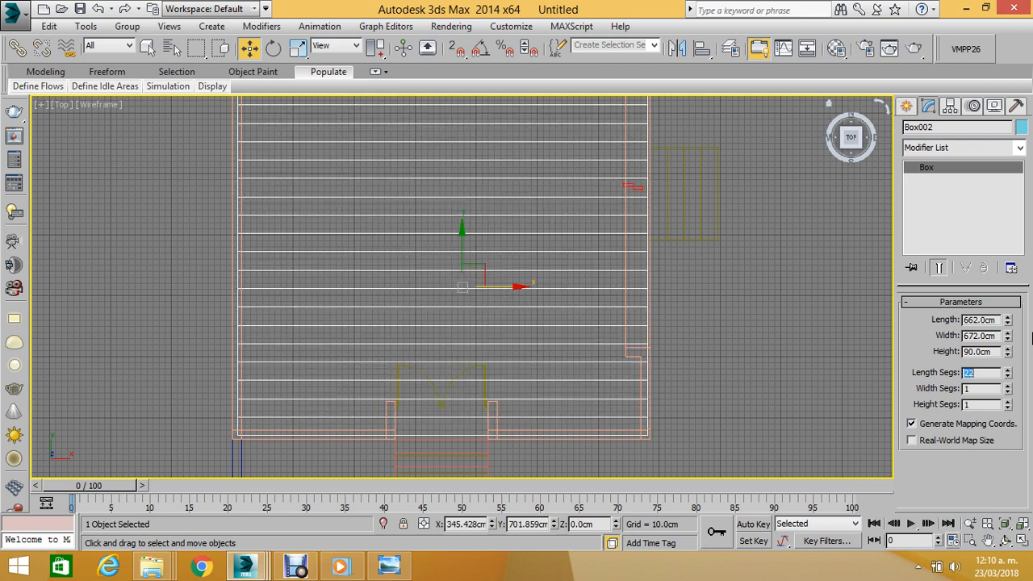
Show the model in shaded perspective and examine how the box meets the entrance stairs, the walls and the large side opening.
key(p)
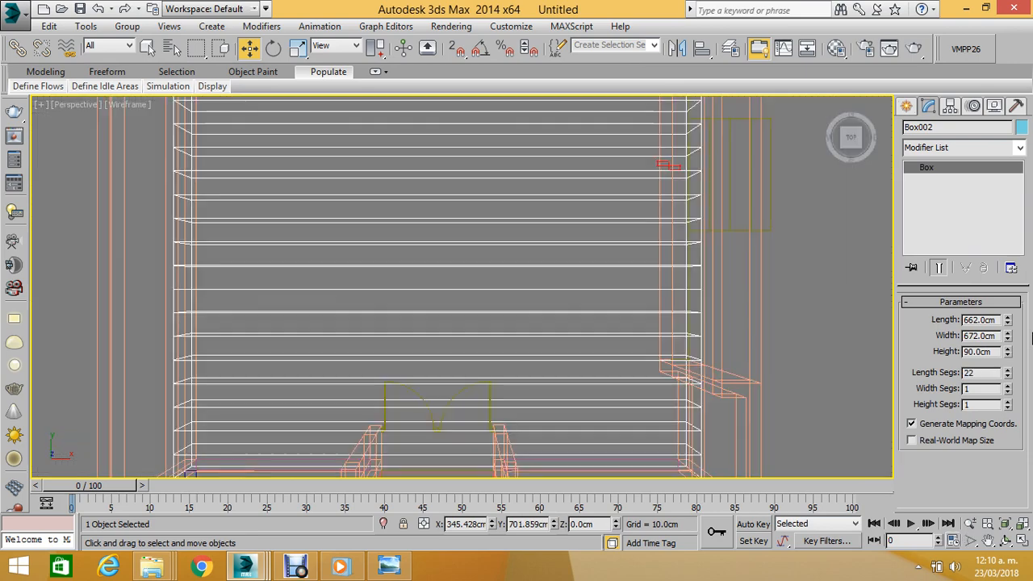
click(128, 105)
click(171, 138)
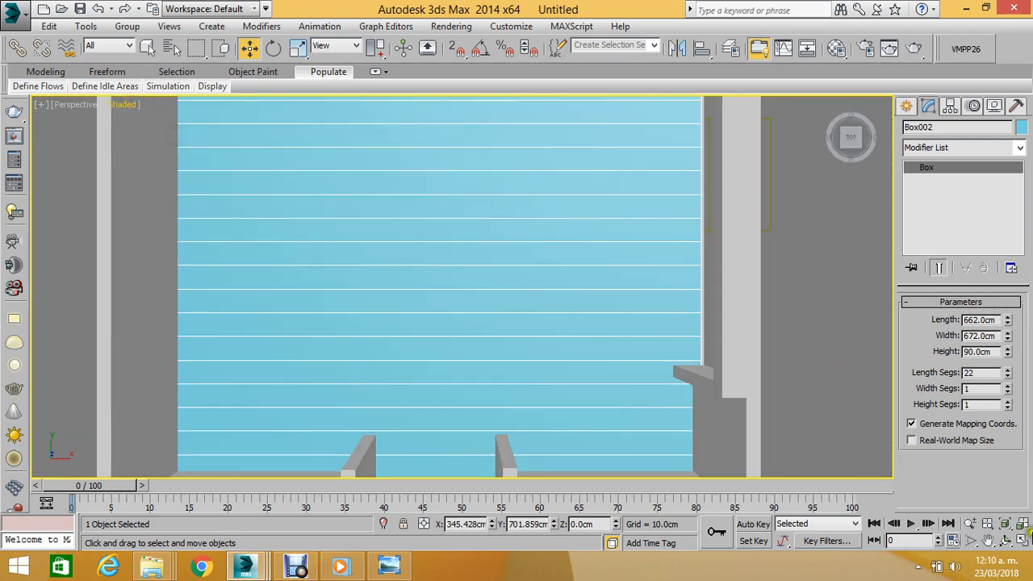
click(1004, 540)
drag(591, 364, 521, 274)
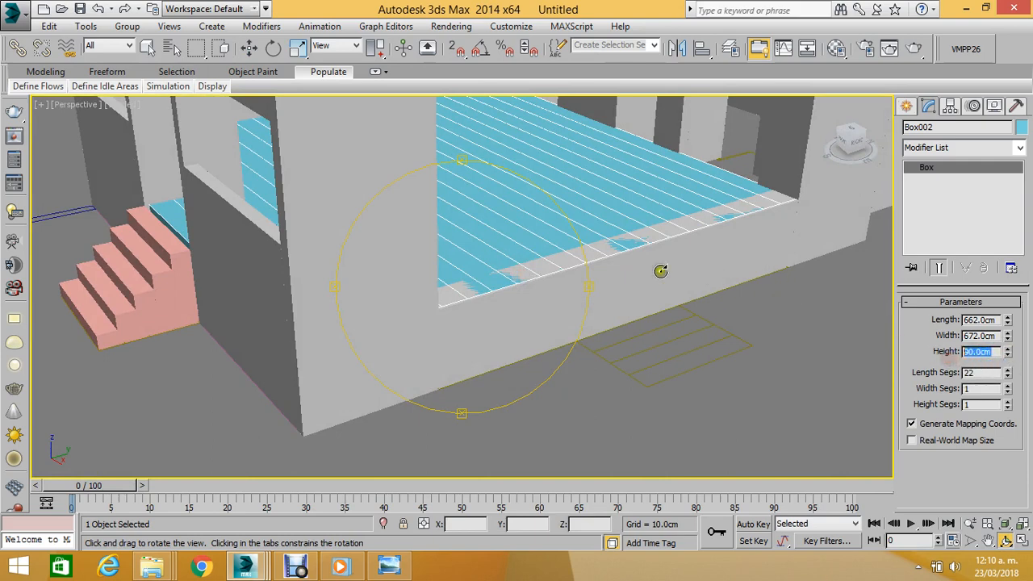
drag(661, 271, 386, 291)
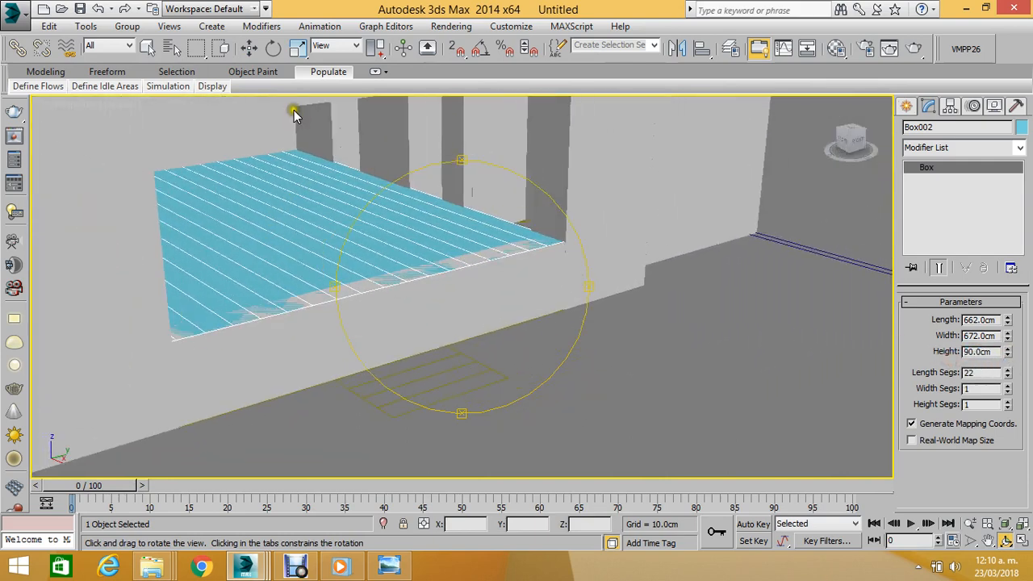
Make one independent copy of the floor box straight above it, at about Z 163.9 cm.
click(248, 51)
middle_drag(439, 184, 456, 213)
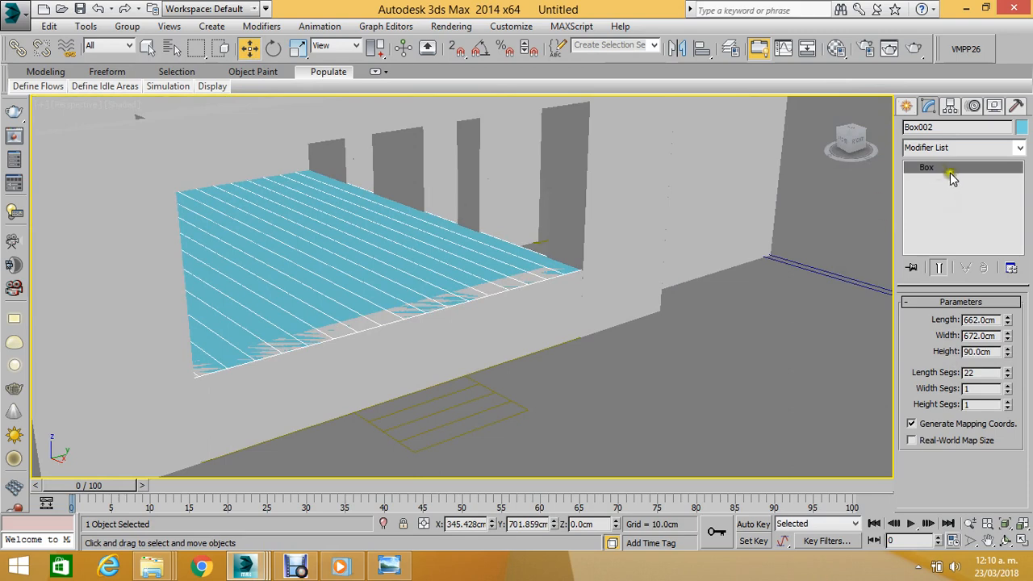
drag(371, 53, 374, 88)
middle_drag(357, 169, 384, 189)
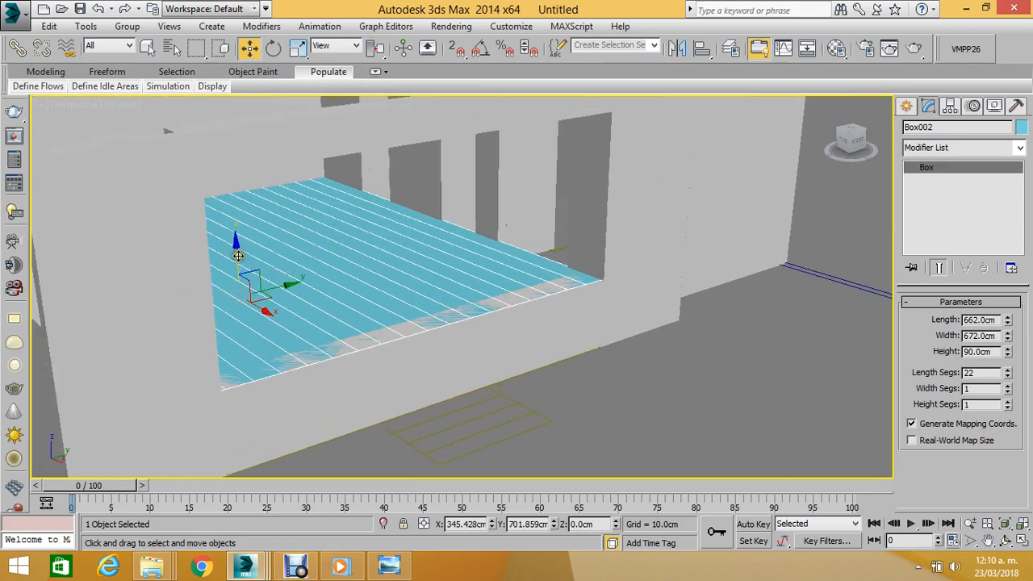
shift+drag(238, 256, 232, 141)
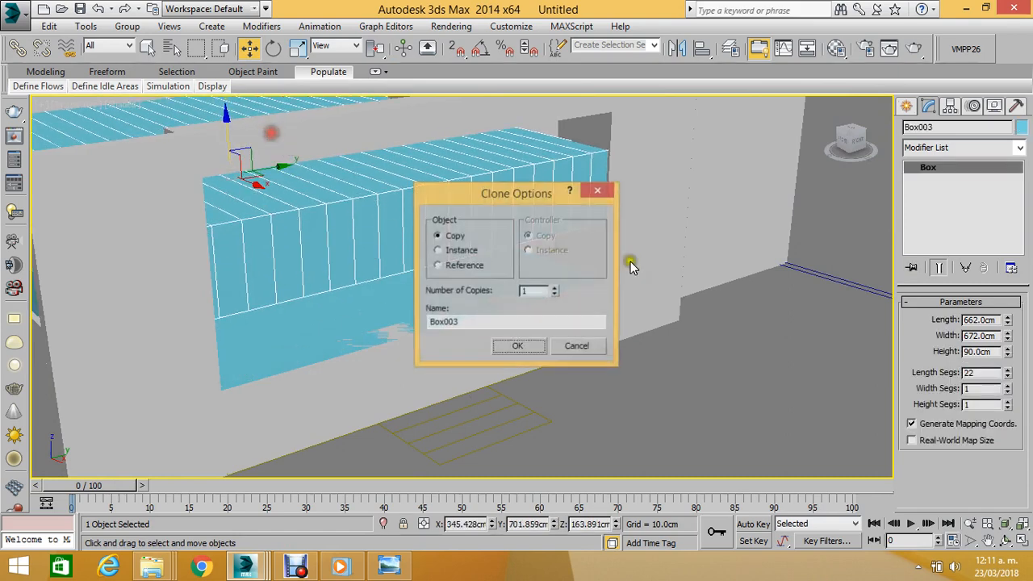
click(535, 349)
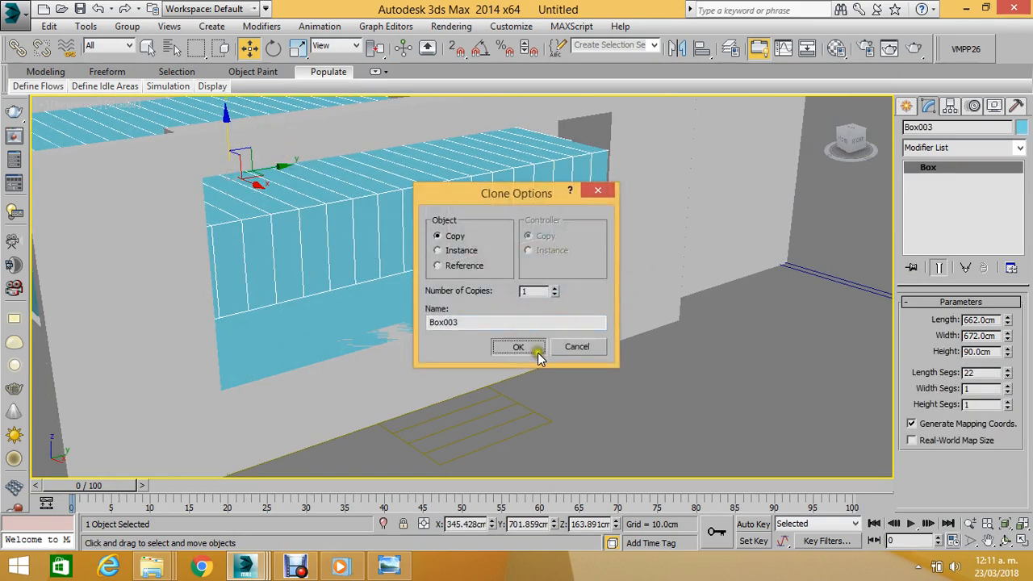
Recolor the copied box purple and set its height to 2 cm.
click(1019, 127)
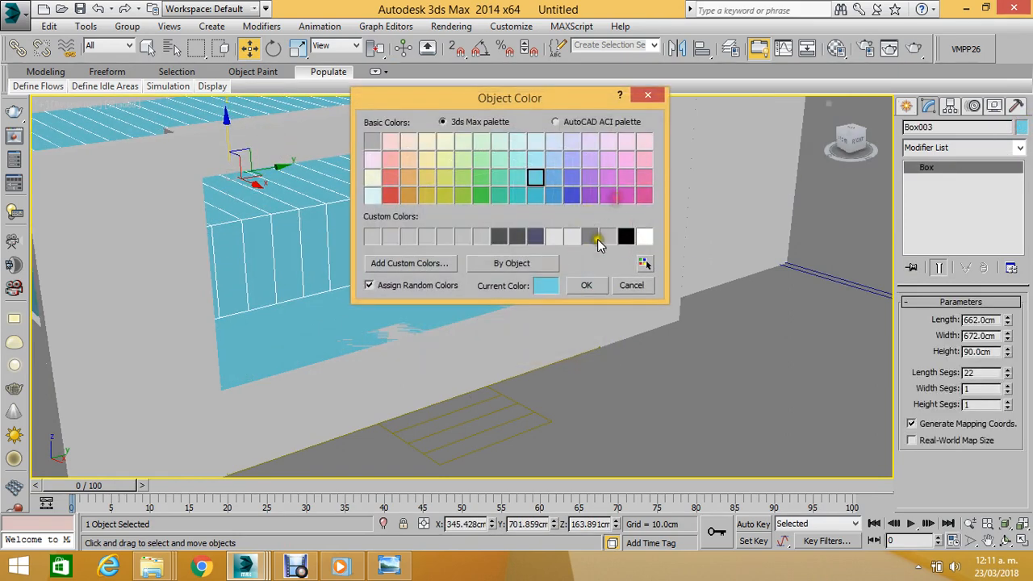
click(584, 288)
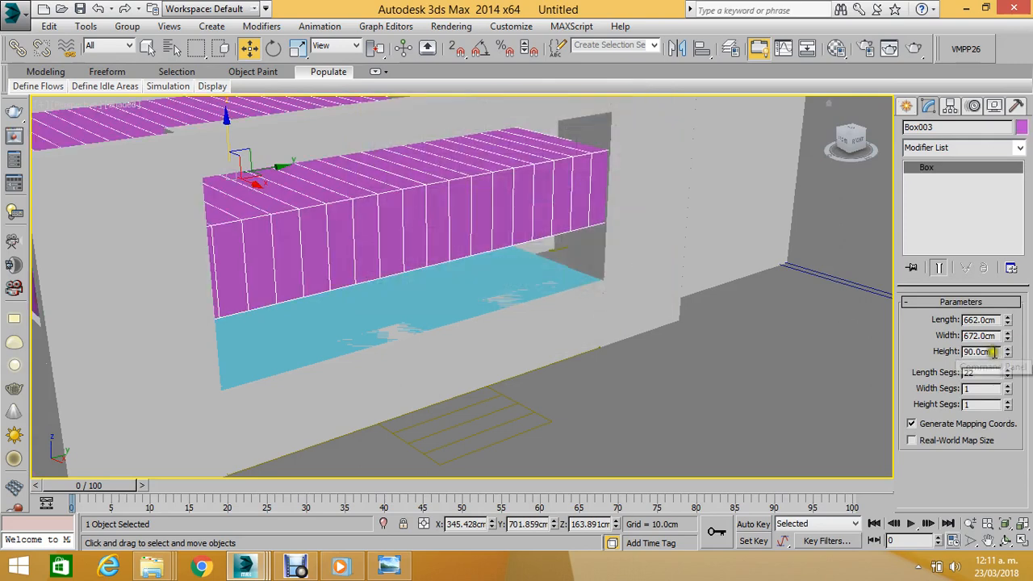
drag(990, 352, 929, 355)
text(2)
key(Return)
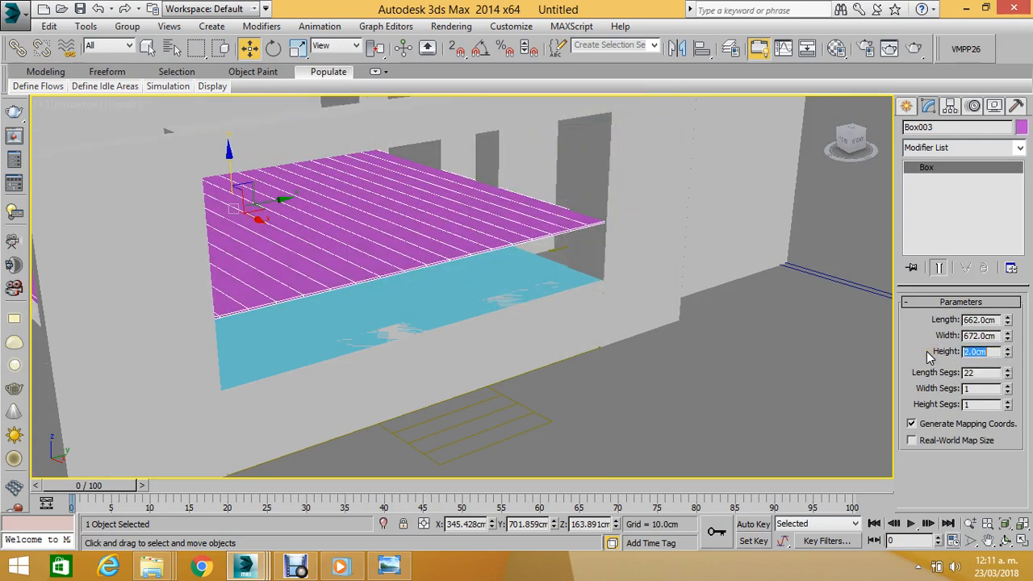
Try lowering the blue base box along Z, then undo the move.
click(721, 397)
click(523, 293)
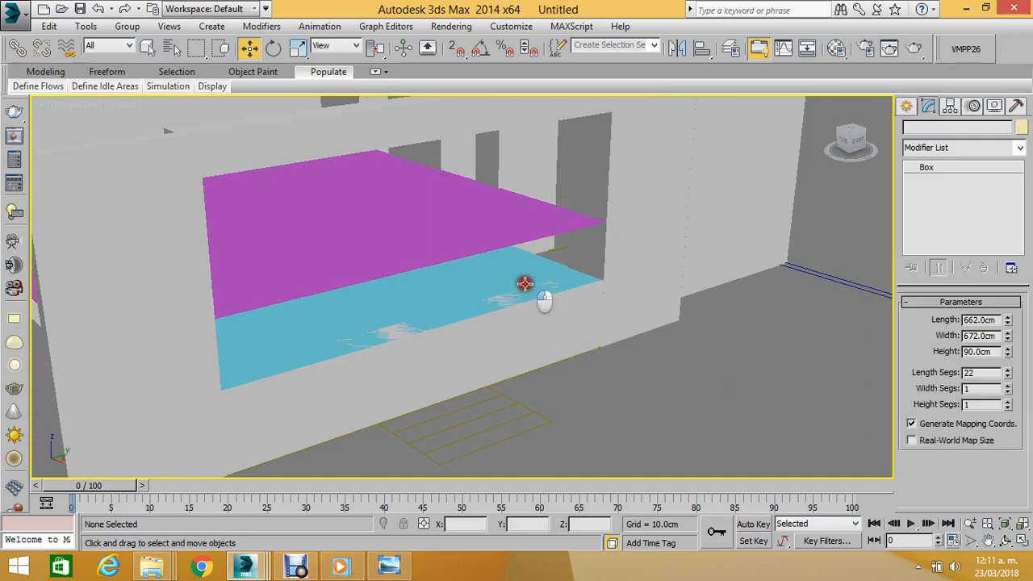
scroll(452, 290, up, 3)
middle_drag(248, 296, 291, 263)
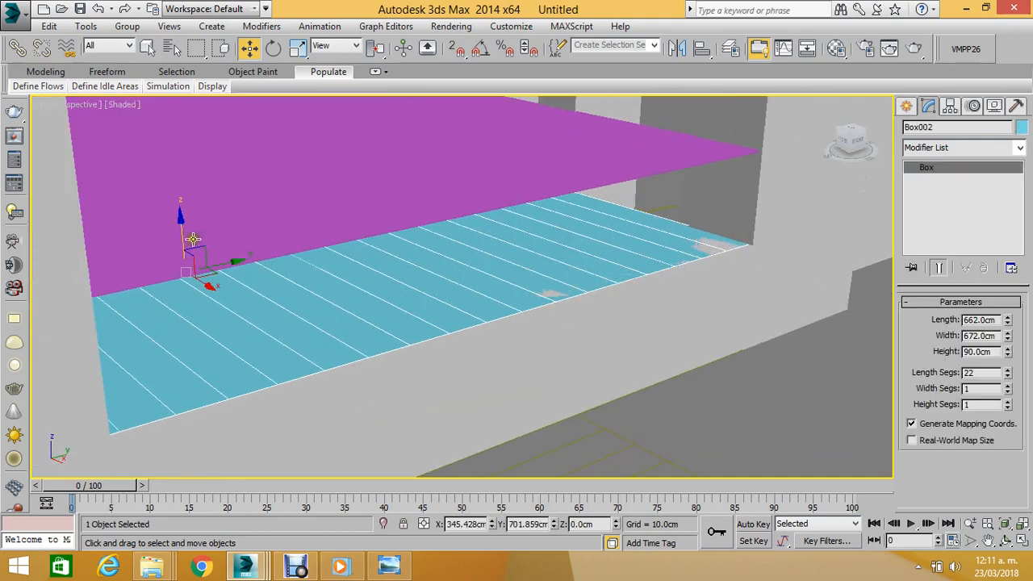
drag(181, 234, 208, 299)
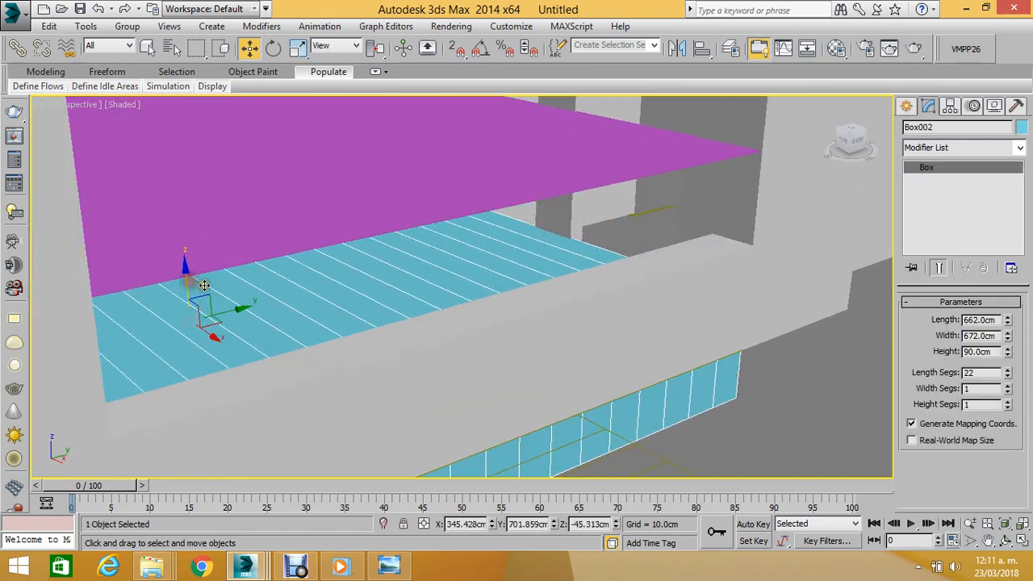
key(ctrl+z)
Lower the purple slab onto the top of the blue box, at about Z 88.8 cm.
click(472, 186)
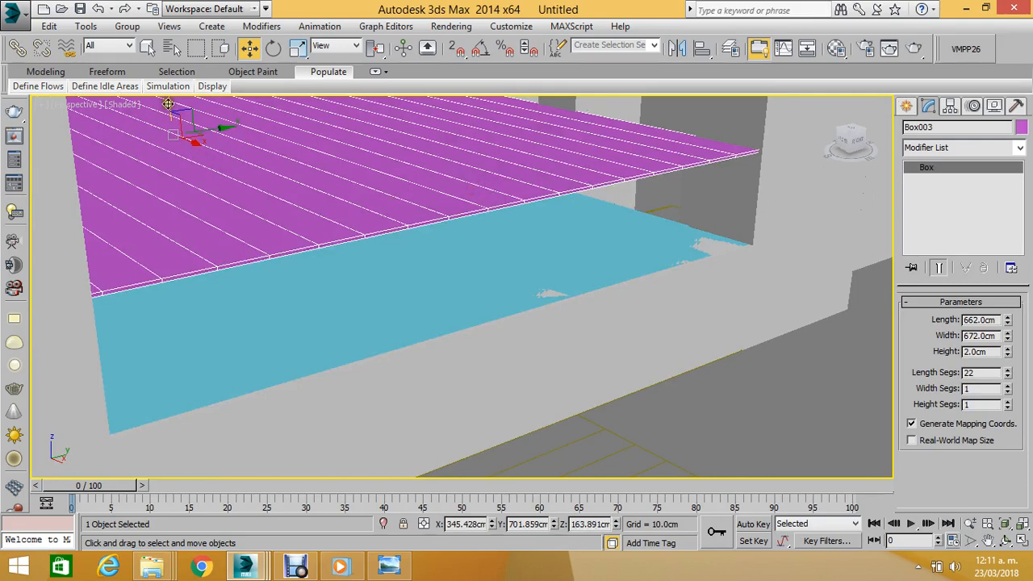
drag(182, 117, 230, 177)
scroll(230, 178, down, 2)
scroll(248, 200, up, 1)
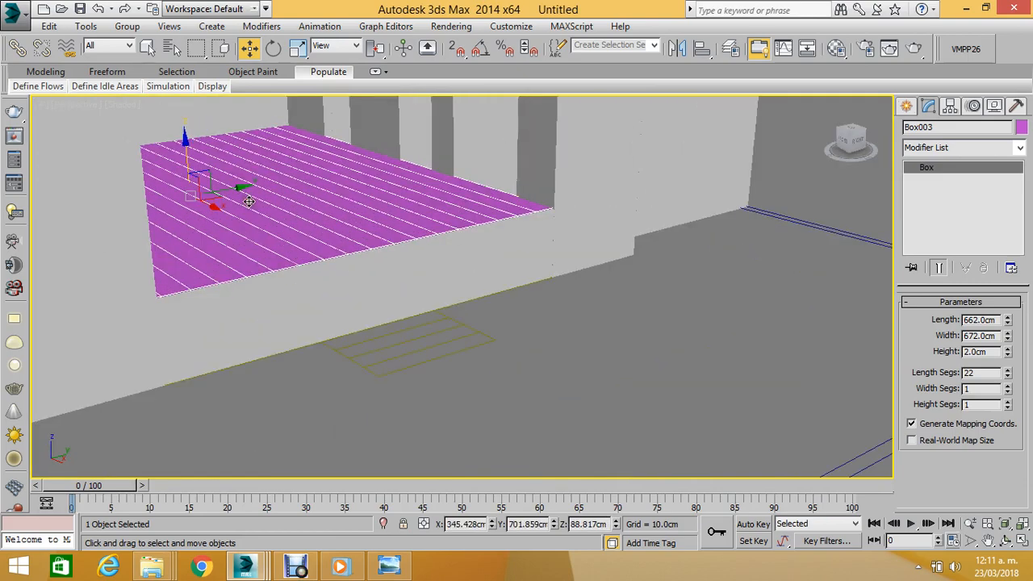
Show the model from the top and convert the purple slab to an Editable Poly.
key(t)
scroll(350, 193, down, 2)
scroll(374, 177, up, 4)
scroll(374, 190, down, 2)
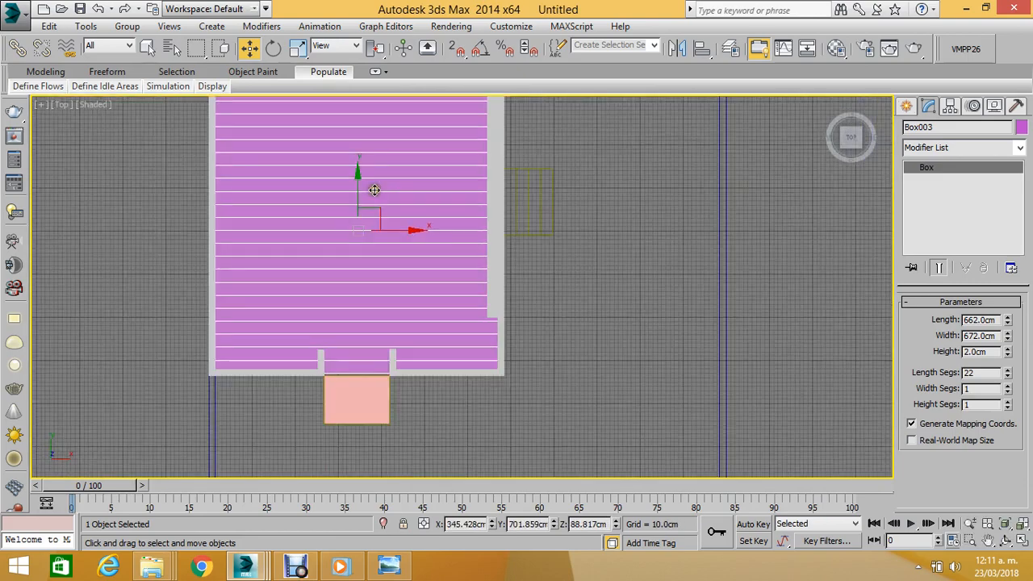
scroll(375, 189, down, 3)
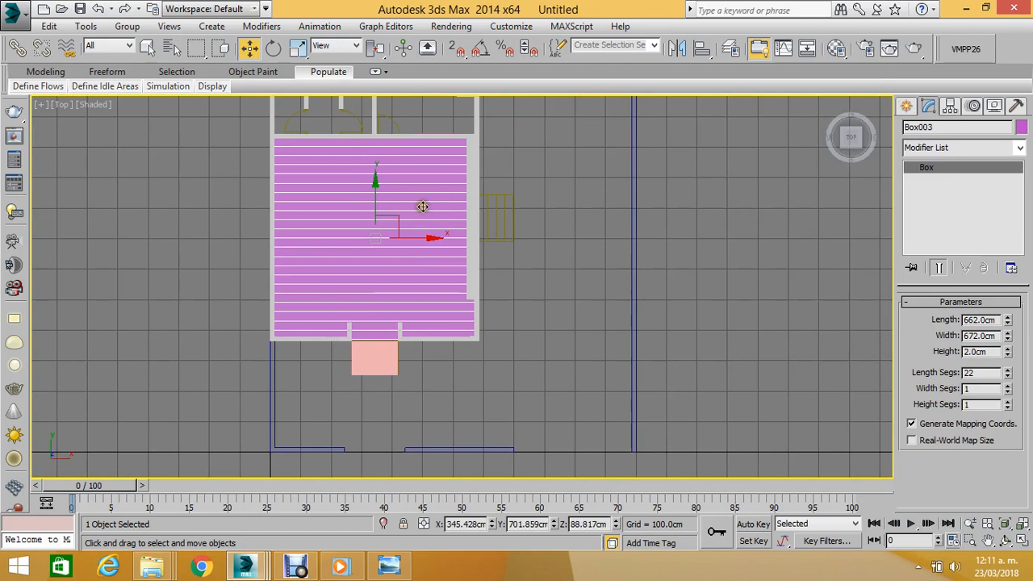
right_click(422, 206)
mouse_move(515, 345)
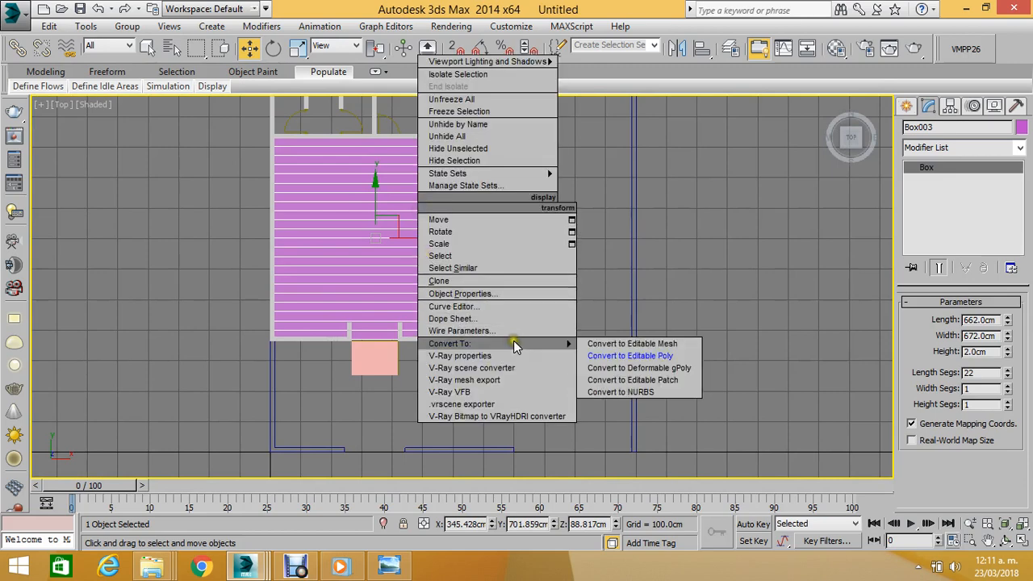
click(630, 356)
At edge level, select all the parallel edges that divide the purple slab into planks.
click(910, 167)
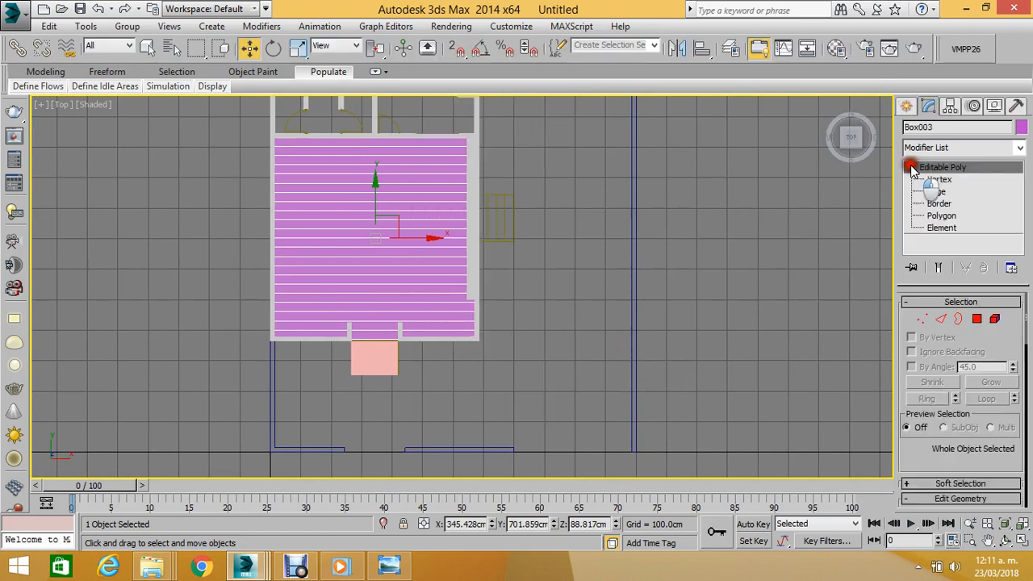
click(937, 191)
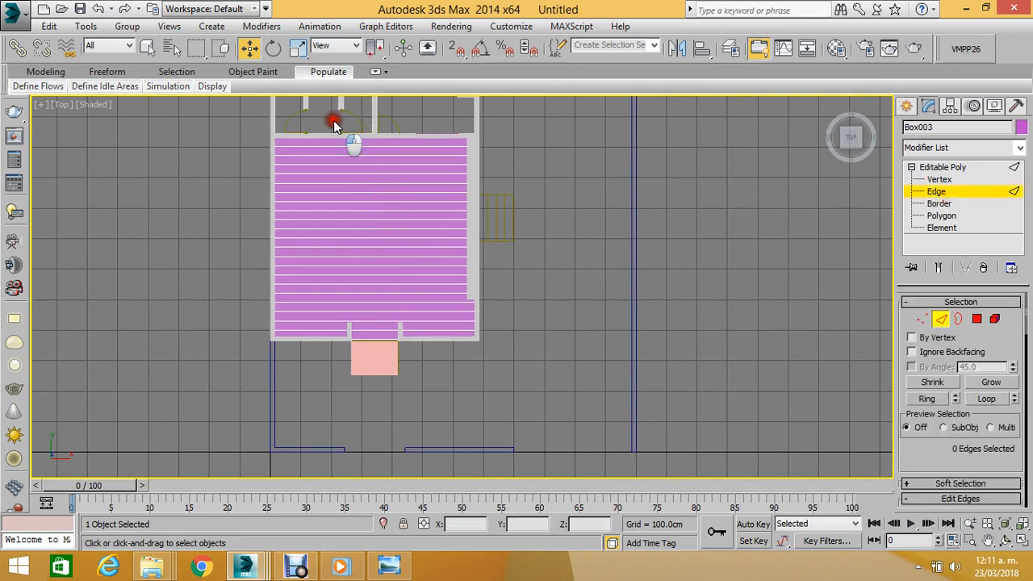
drag(334, 123, 368, 356)
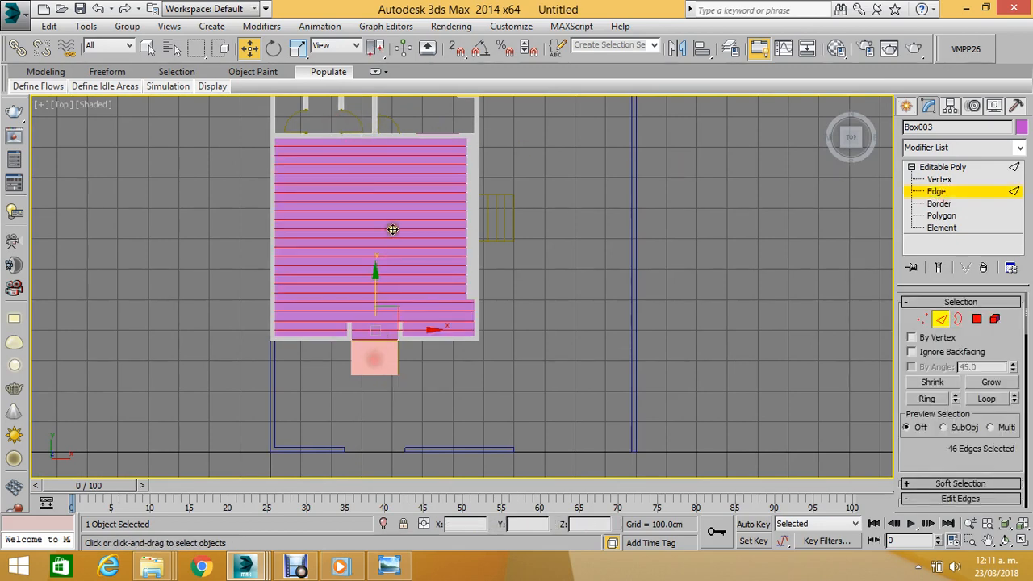
scroll(393, 229, up, 2)
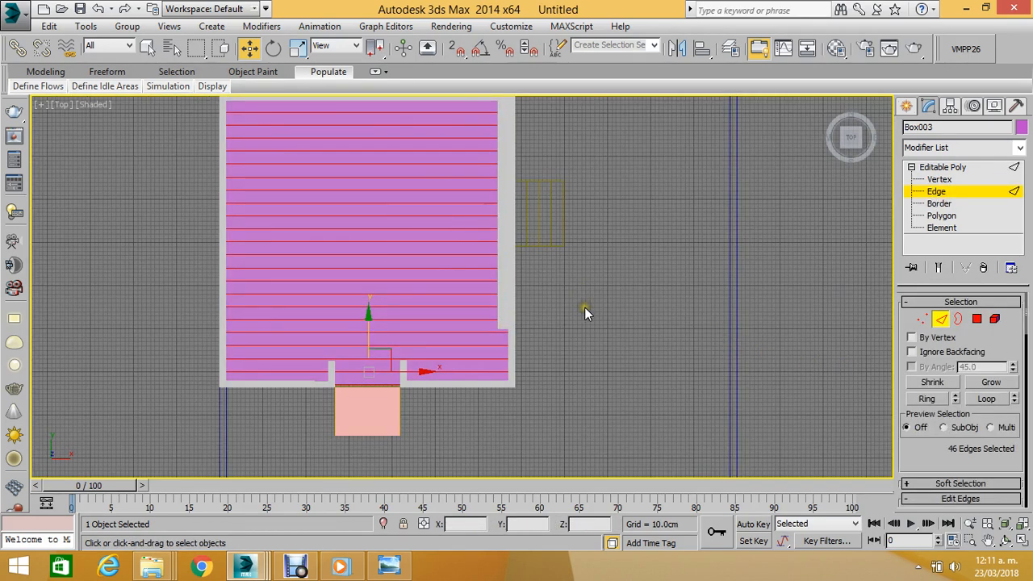
Chamfer the selected plank edges by 1 cm with 1 segment.
drag(915, 455, 921, 313)
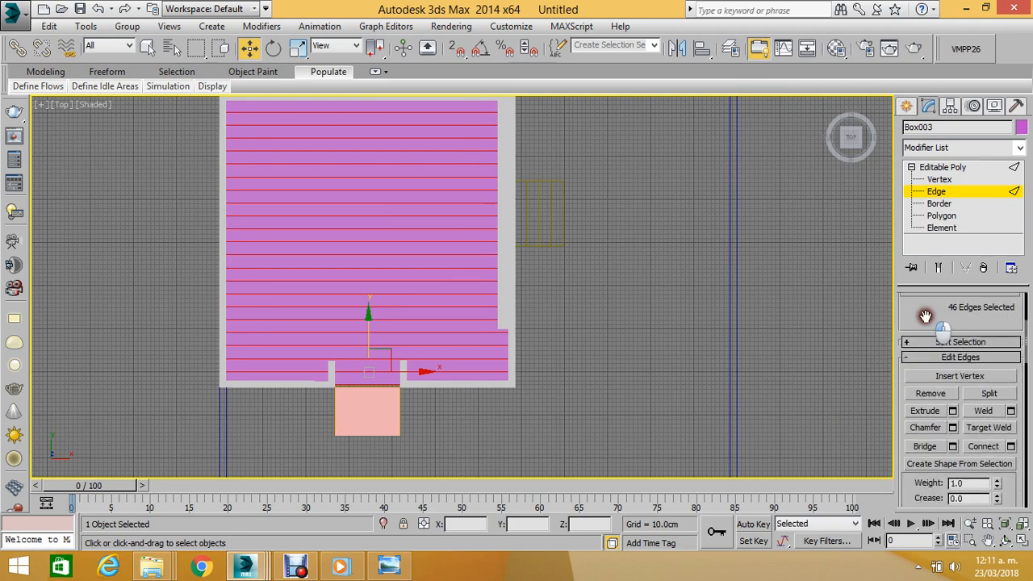
click(926, 428)
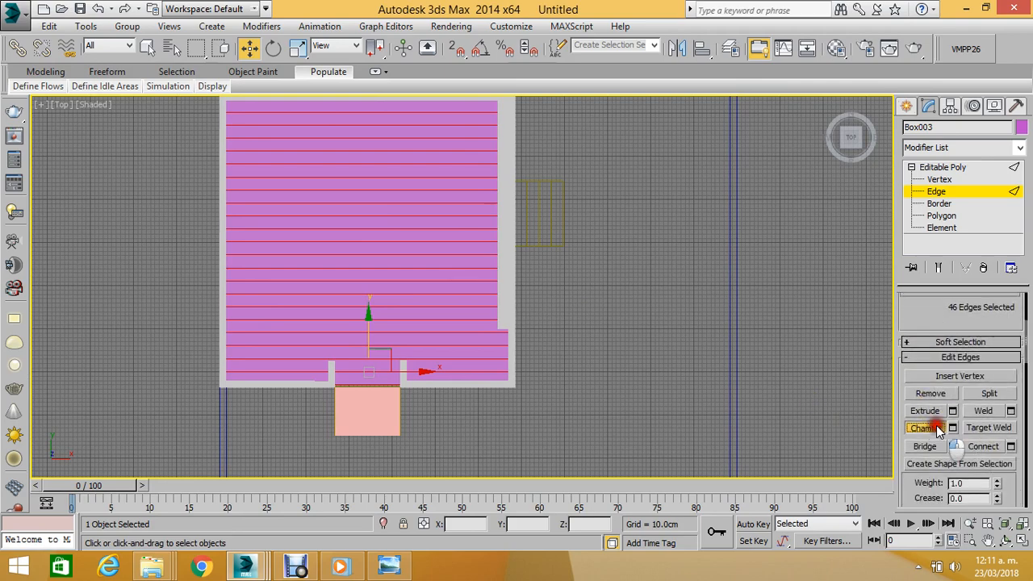
scroll(502, 295, up, 6)
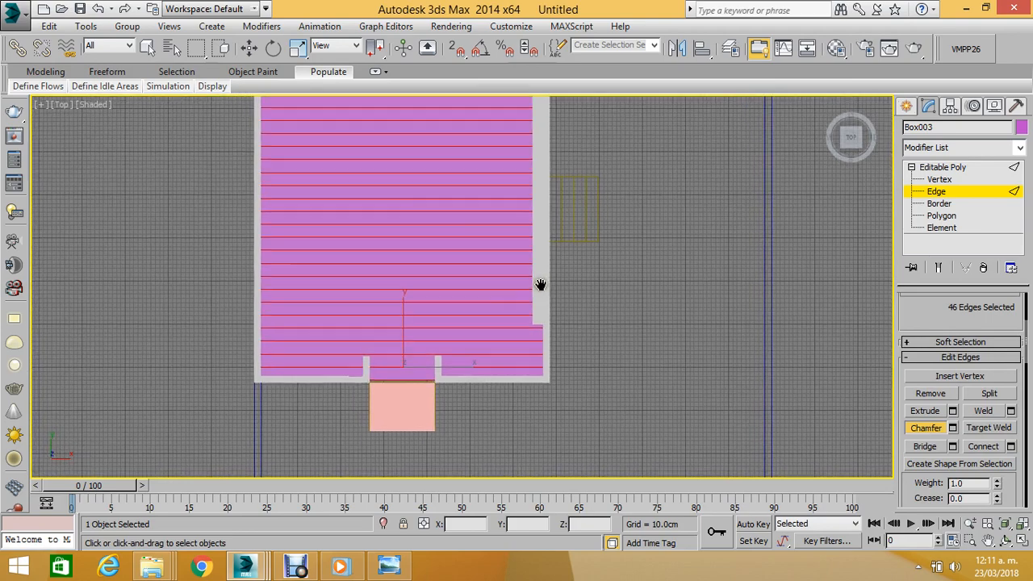
click(952, 429)
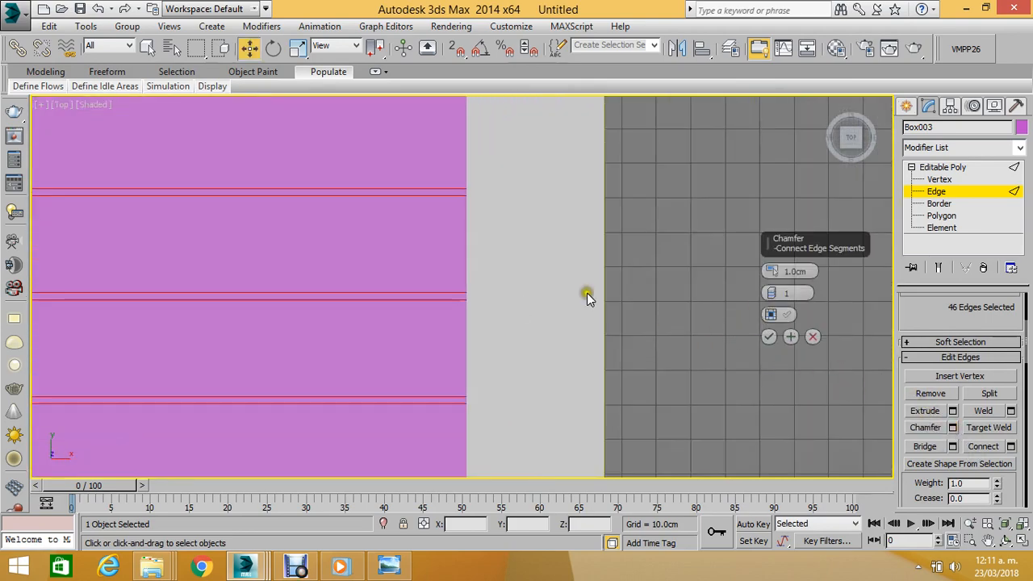
middle_drag(487, 294, 521, 290)
click(767, 338)
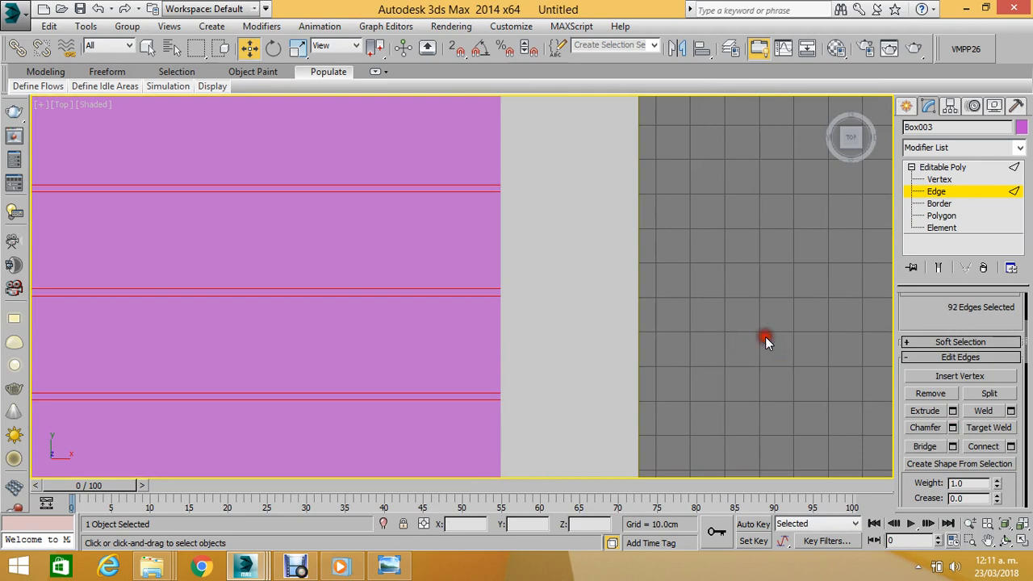
In perspective, select the 22 wide plank faces on top of the slab, leaving the narrow gap strips unselected.
key(p)
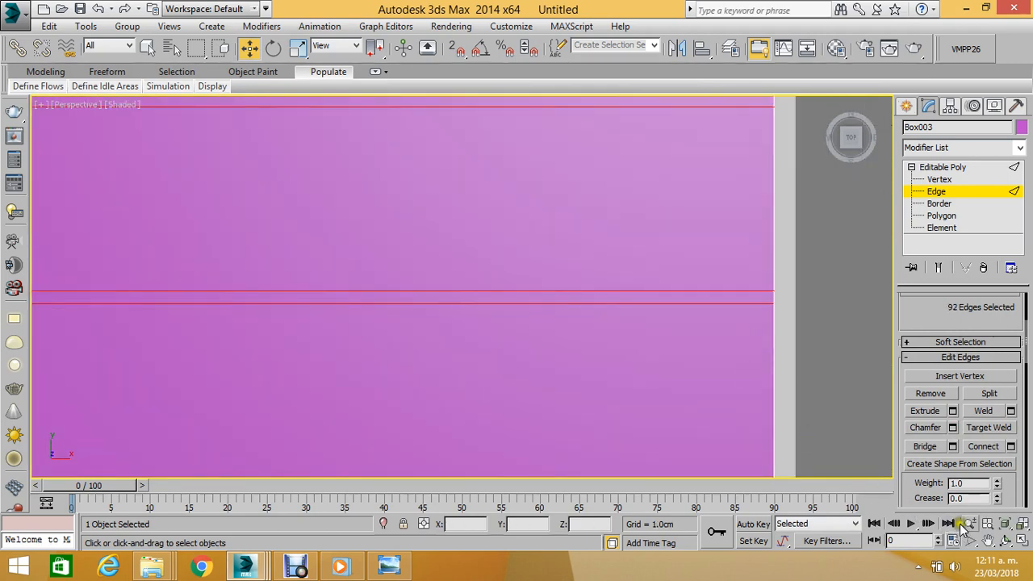
click(1006, 542)
drag(583, 350, 386, 259)
scroll(386, 258, up, 6)
drag(396, 301, 401, 221)
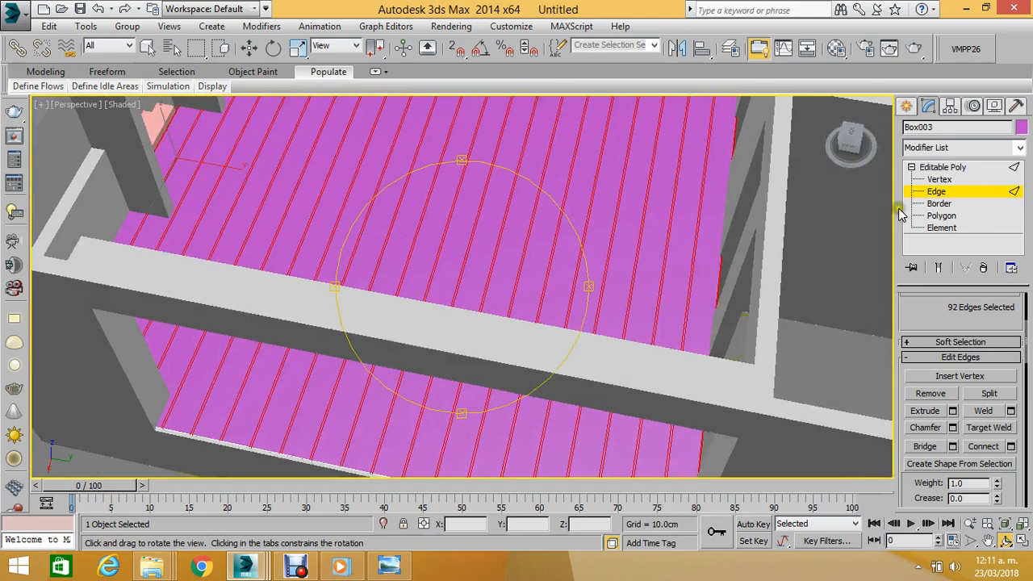
click(934, 216)
key(w)
middle_drag(556, 273, 563, 122)
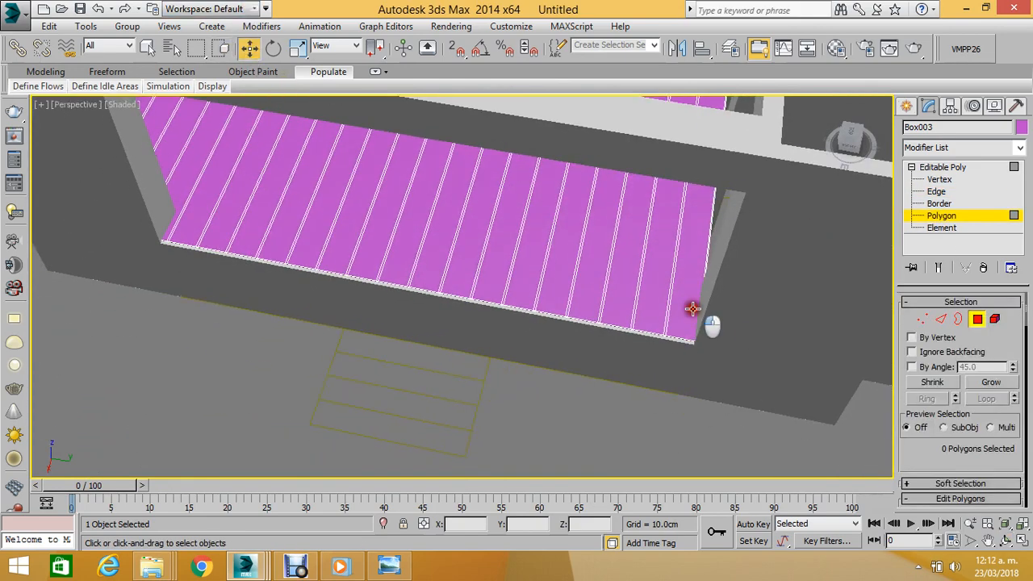
mouse_move(692, 309)
mouse_down()
mouse_move(293, 214)
mouse_move(168, 147)
mouse_up()
scroll(210, 307, up, 5)
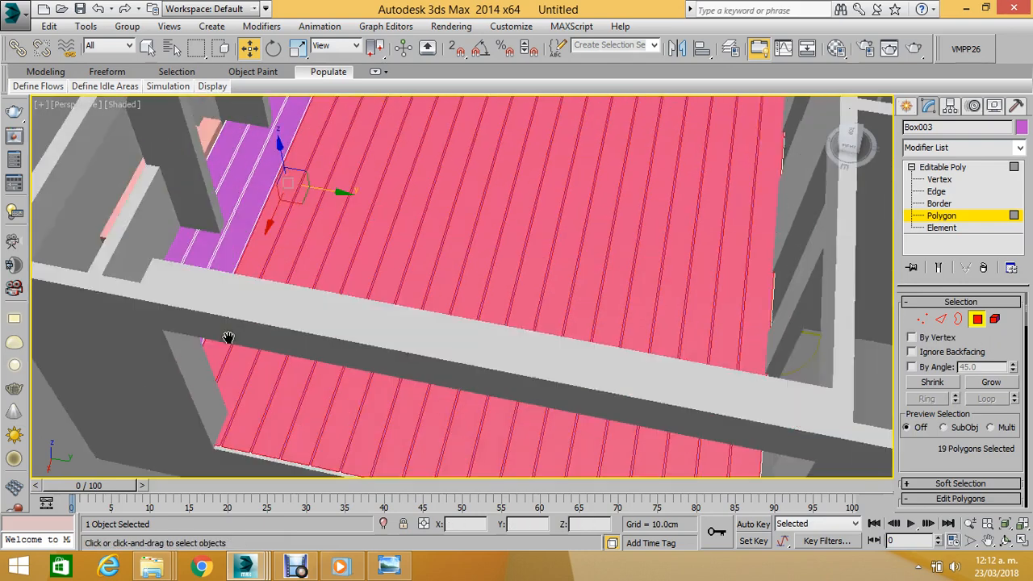
mouse_move(216, 298)
mouse_down()
mouse_move(221, 346)
mouse_move(288, 353)
mouse_up()
middle_drag(288, 352, 319, 180)
scroll(343, 178, down, 3)
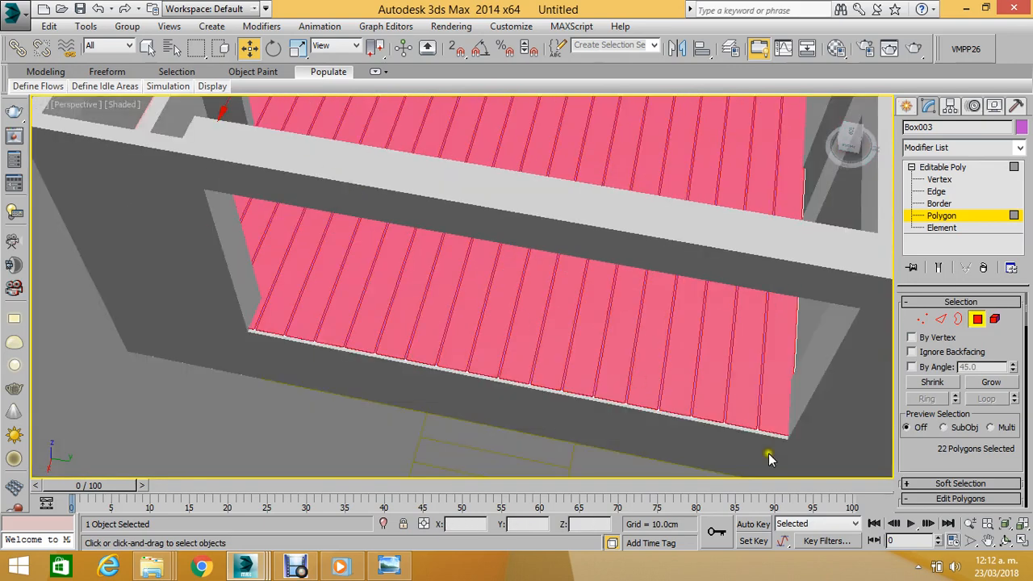
Extrude the selected plank faces 2 cm and switch the slab to element-level editing.
scroll(768, 458, up, 4)
click(1005, 524)
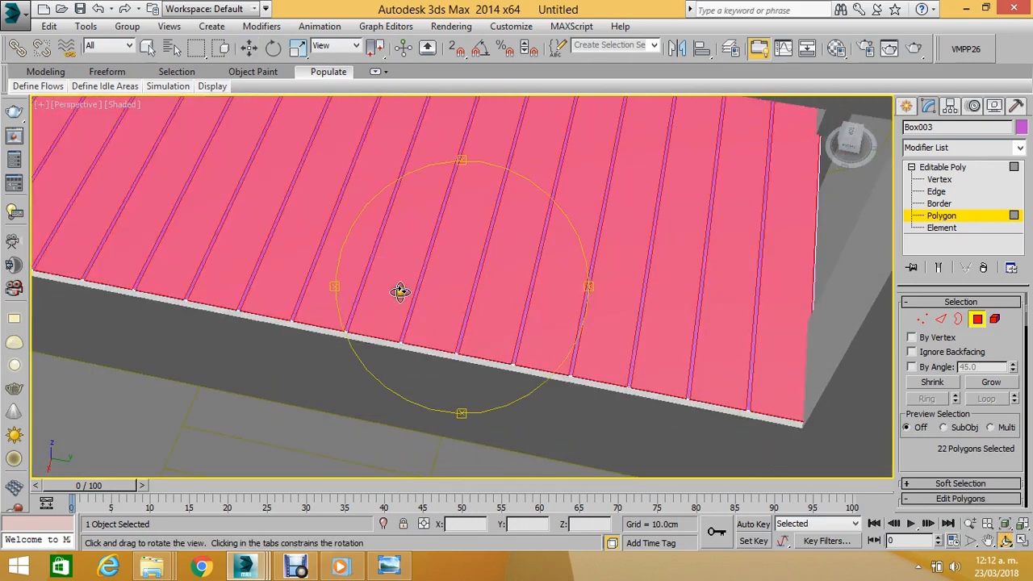
drag(400, 292, 860, 255)
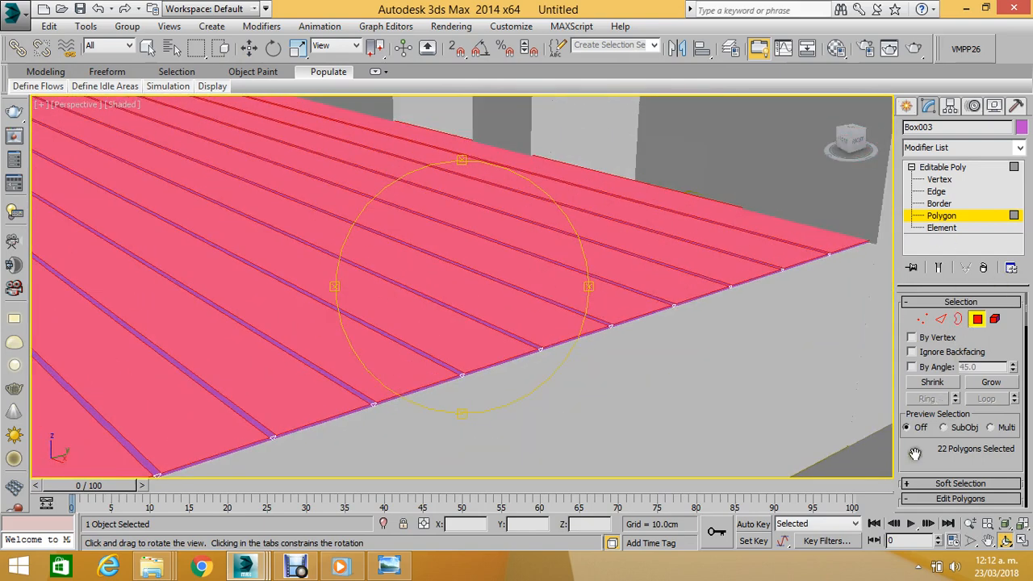
drag(914, 454, 919, 303)
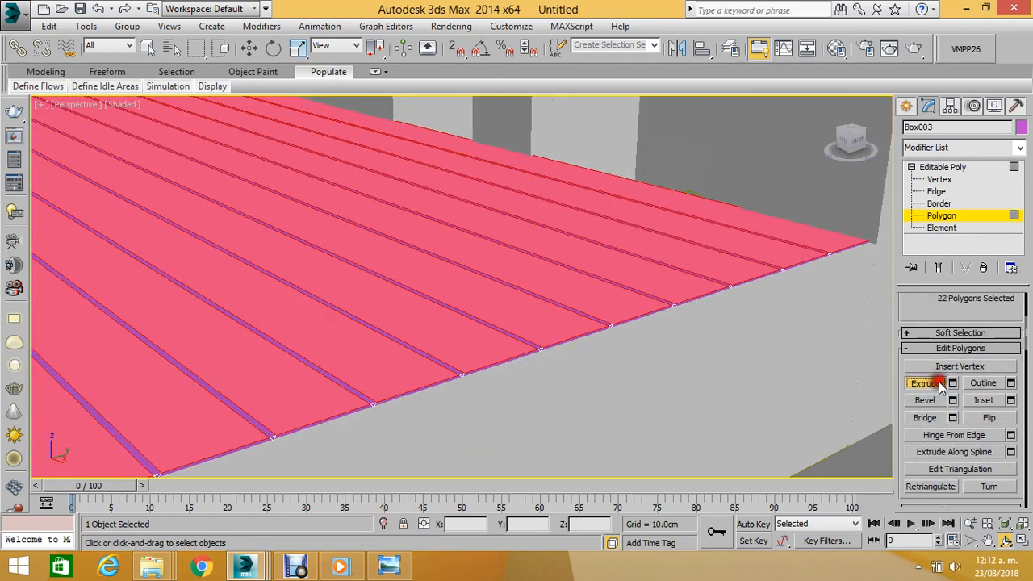
click(953, 383)
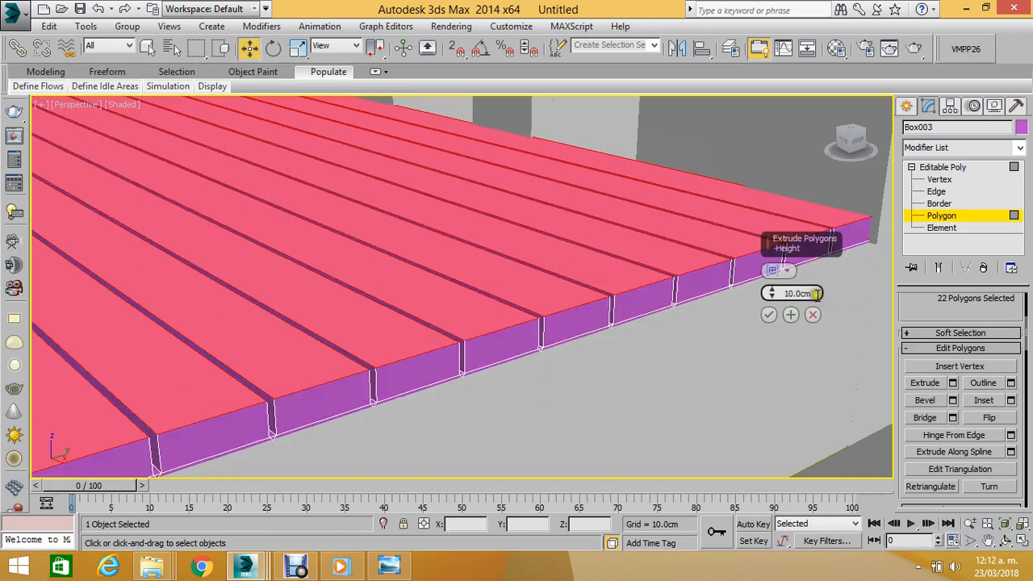
key(Return)
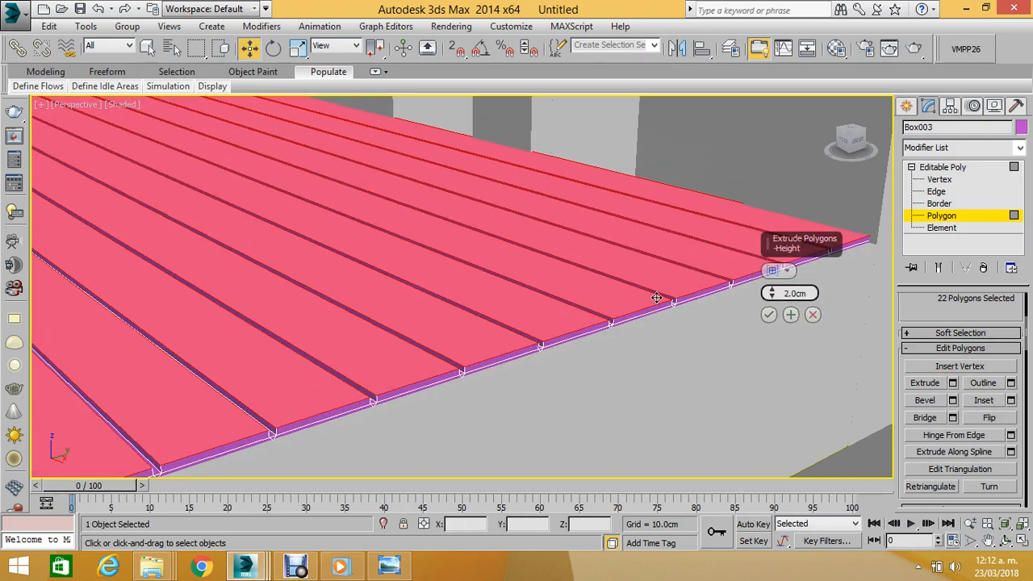
click(769, 316)
click(941, 227)
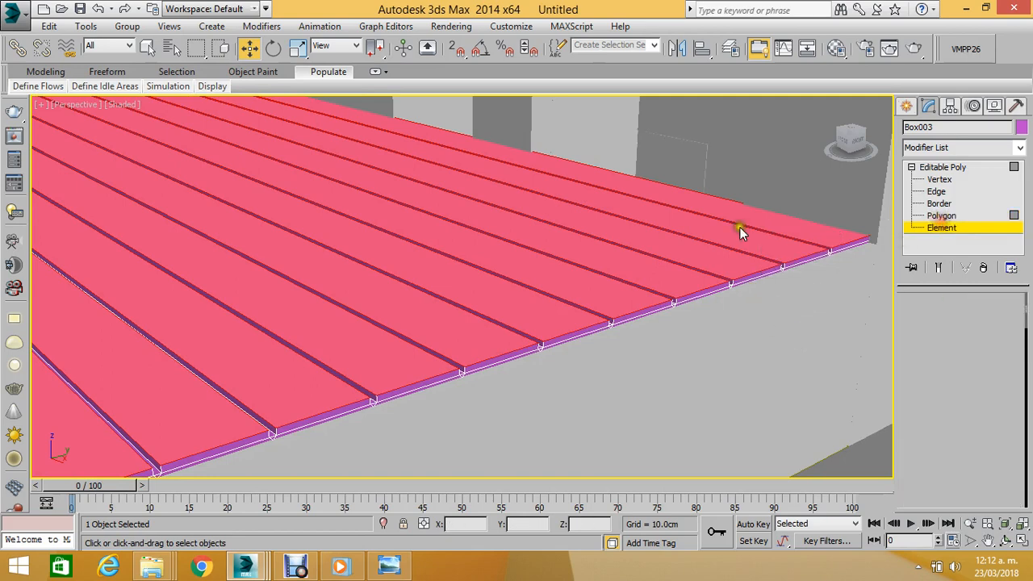
Exit sub-object editing of the grooved plank slab and deselect it, with the whole house in view.
middle_drag(443, 237, 679, 244)
click(942, 231)
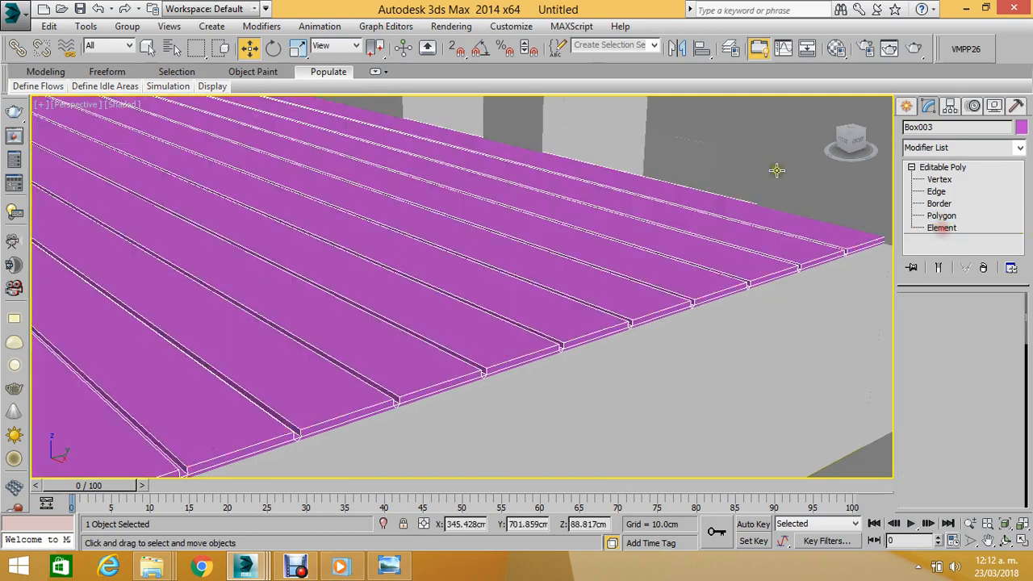
click(765, 166)
click(691, 237)
key(z)
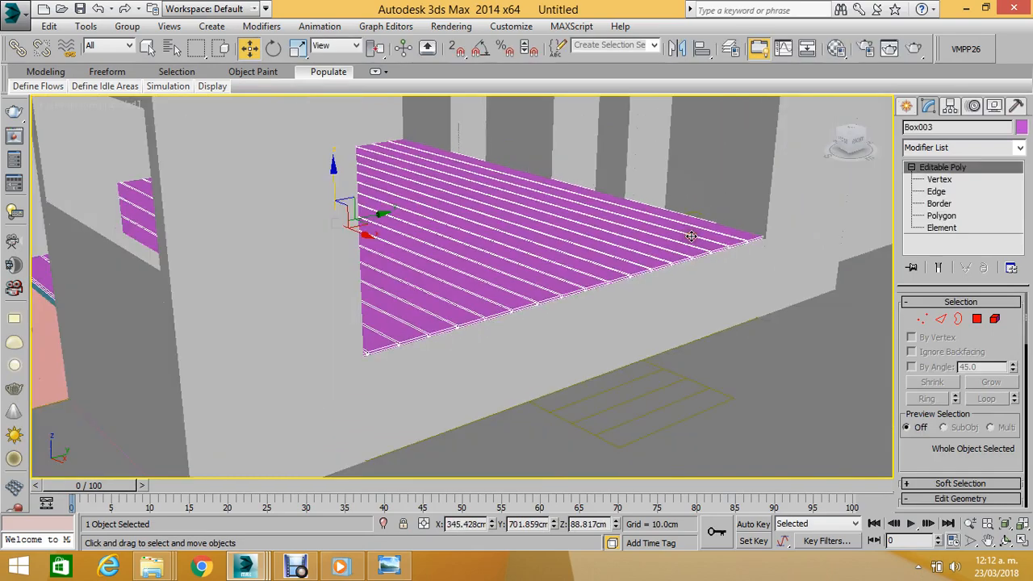
scroll(432, 211, up, 3)
scroll(277, 193, down, 5)
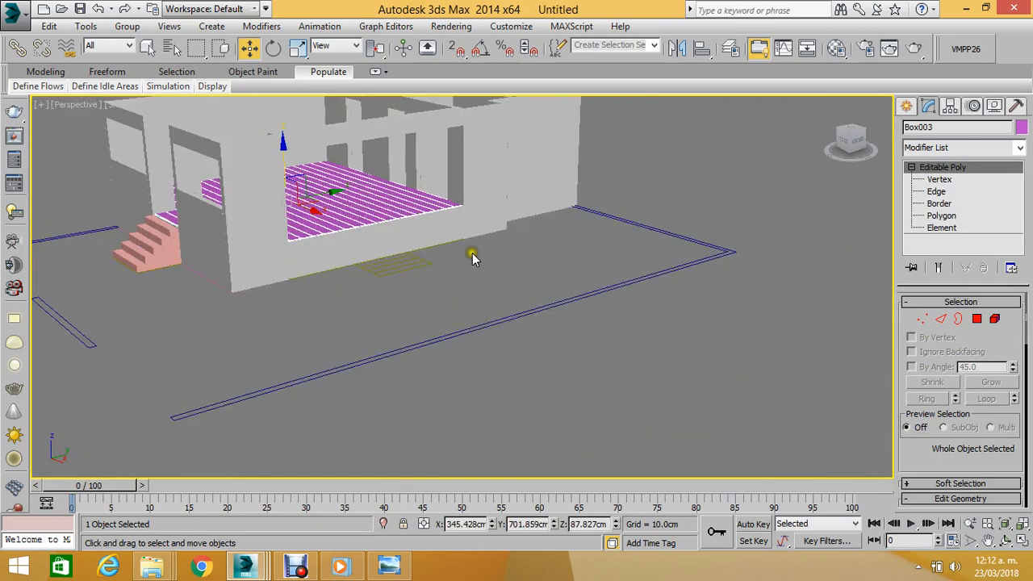
click(543, 272)
alt+middle_drag(543, 273, 568, 307)
click(560, 232)
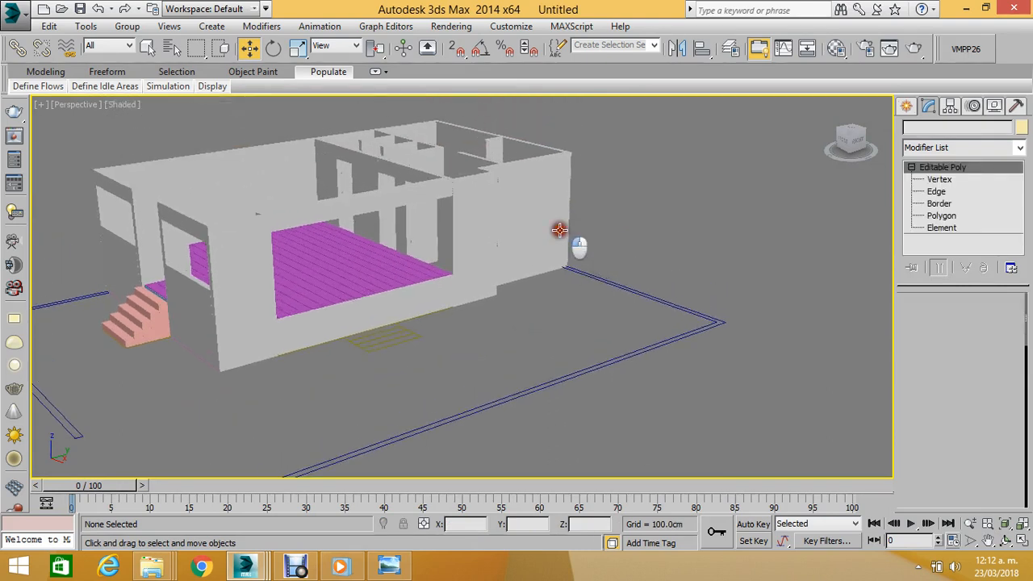
Select the blue boundary-wall outline around the house and apply an Extrude modifier to it.
click(674, 305)
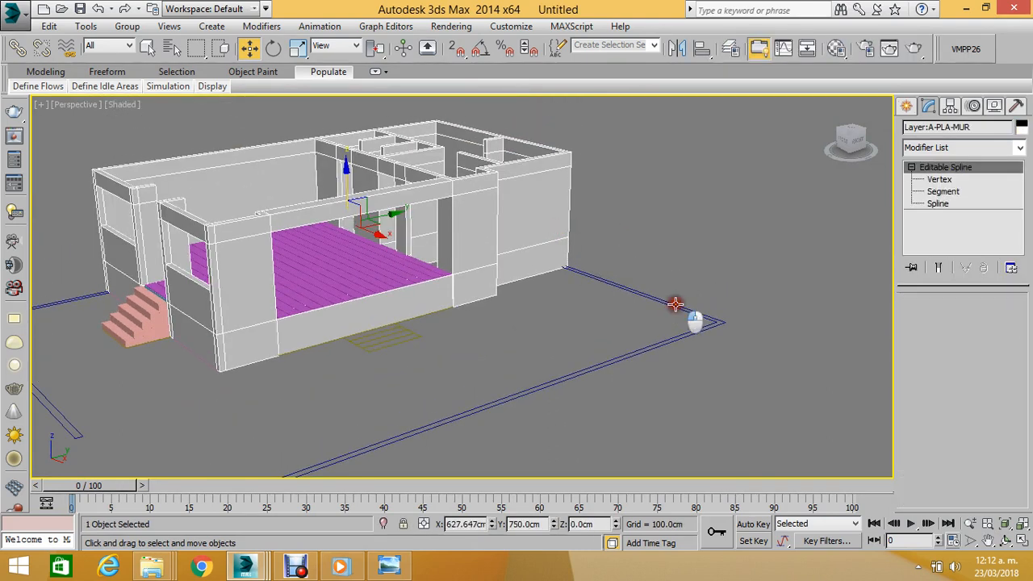
middle_drag(678, 305, 705, 263)
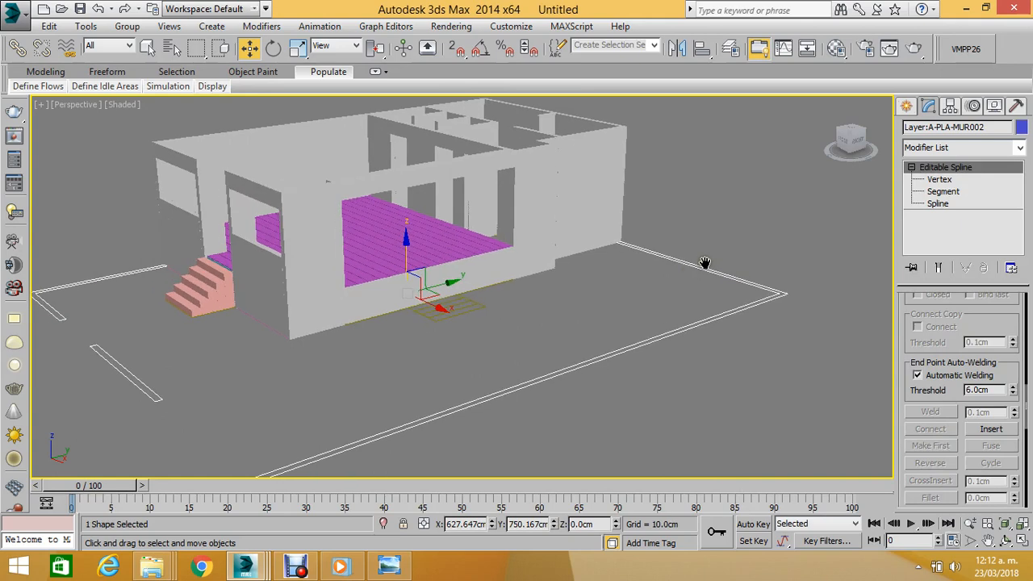
click(990, 148)
scroll(952, 380, down, 3)
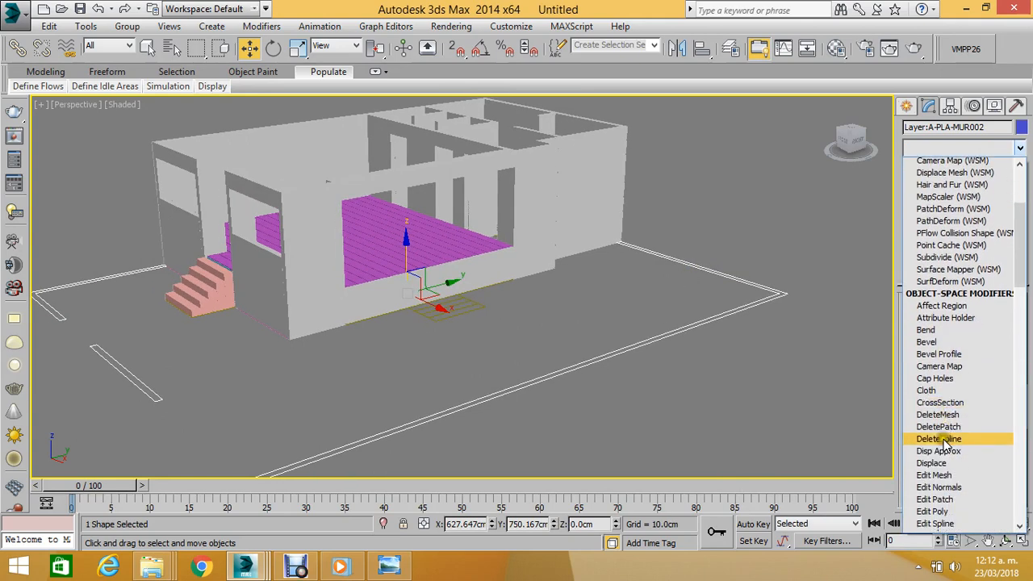
scroll(945, 447, down, 2)
click(944, 458)
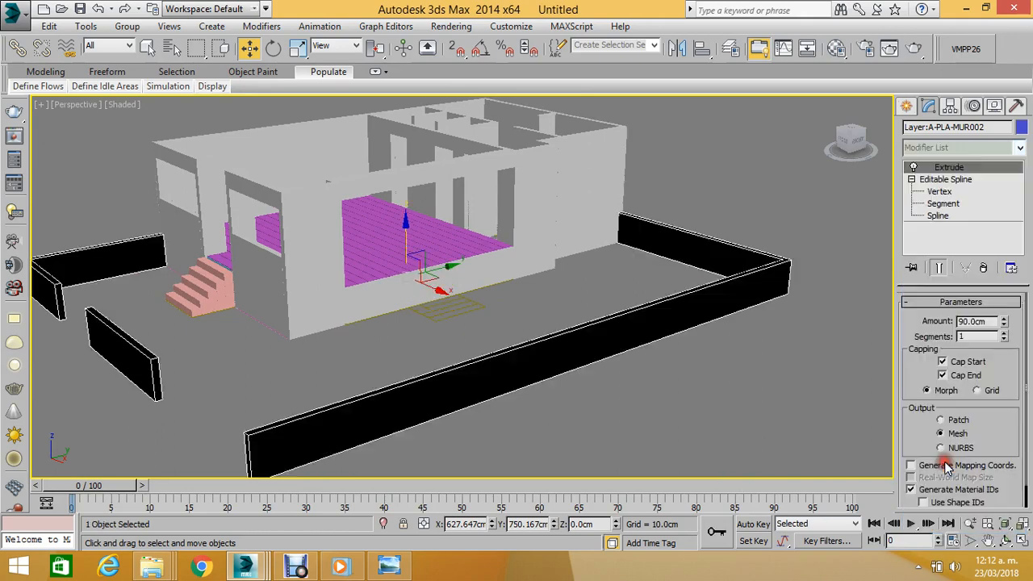
Try extrusion amounts of 310 and 330 cm for the boundary walls, and settle on 340 cm.
double_click(991, 321)
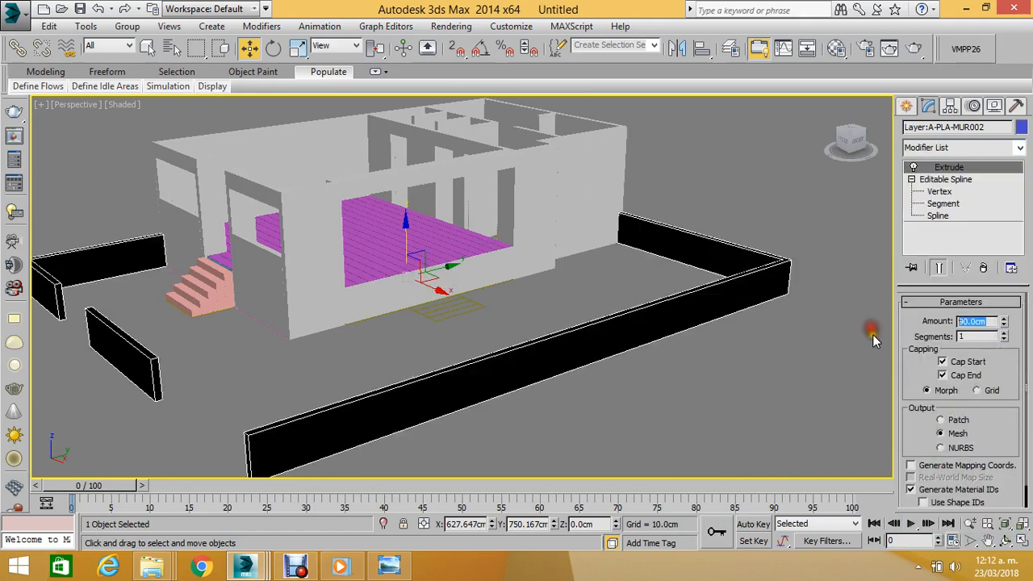
text(310)
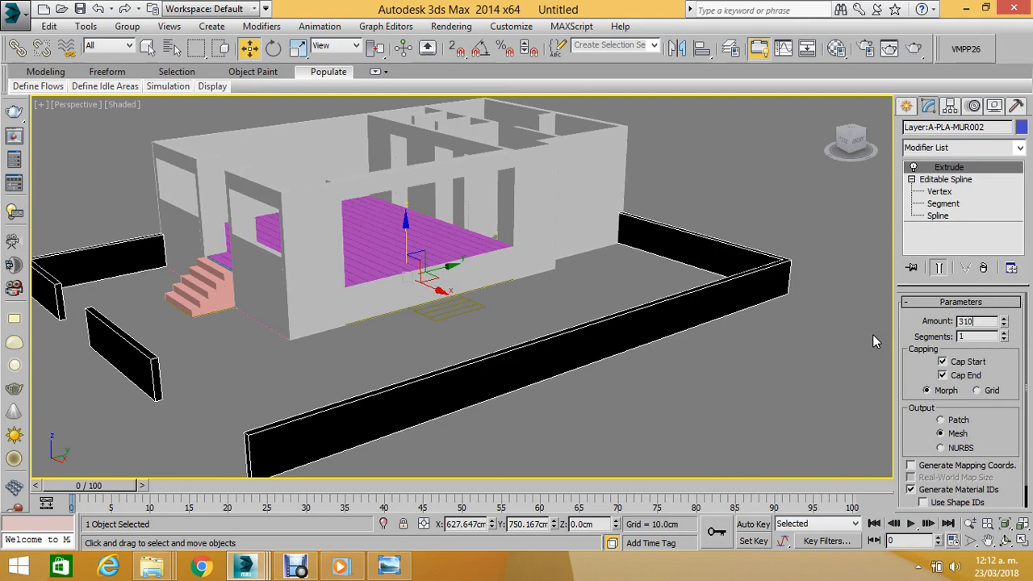
key(Return)
text(330)
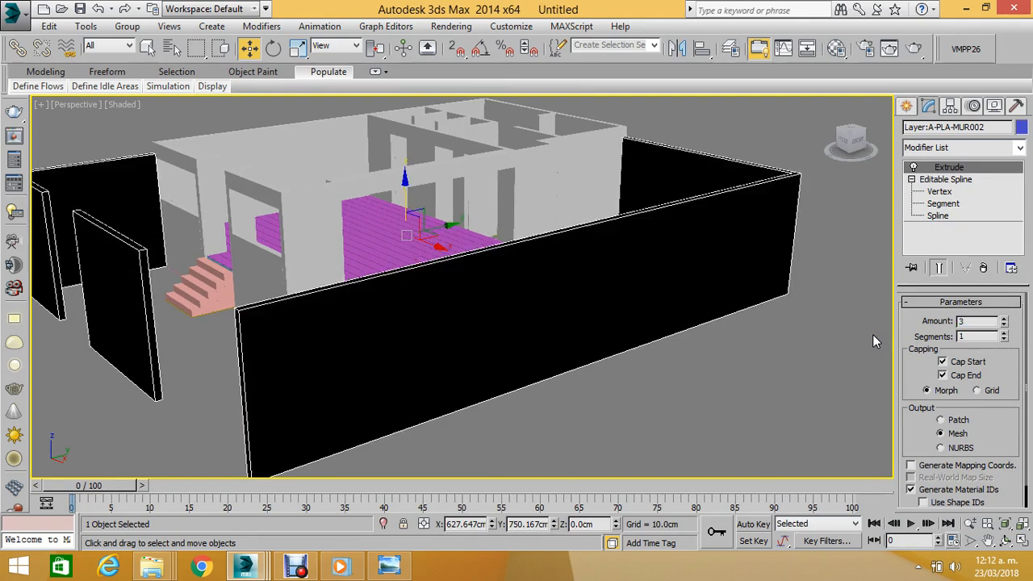
key(Return)
text(34)
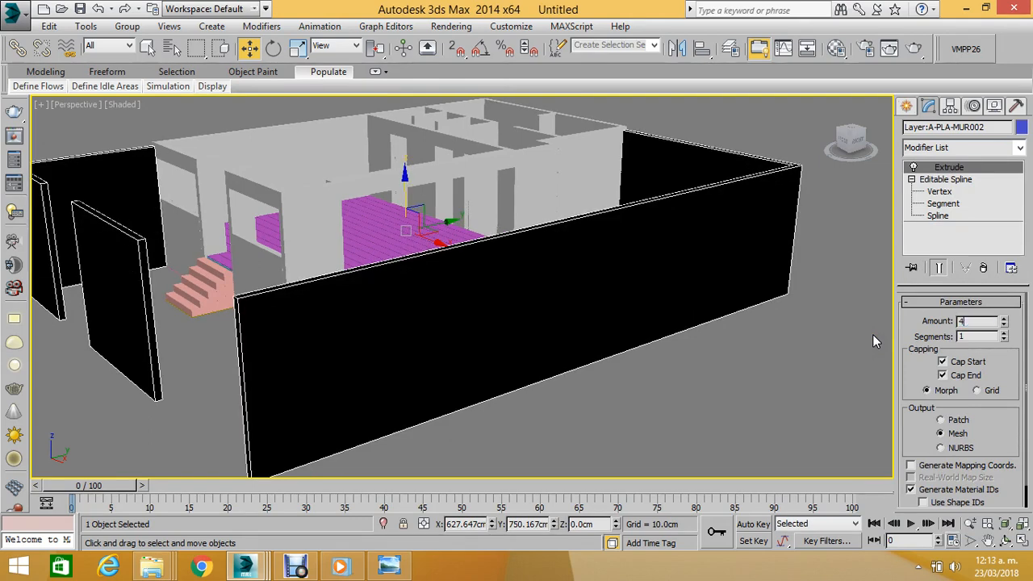
text(0)
key(Return)
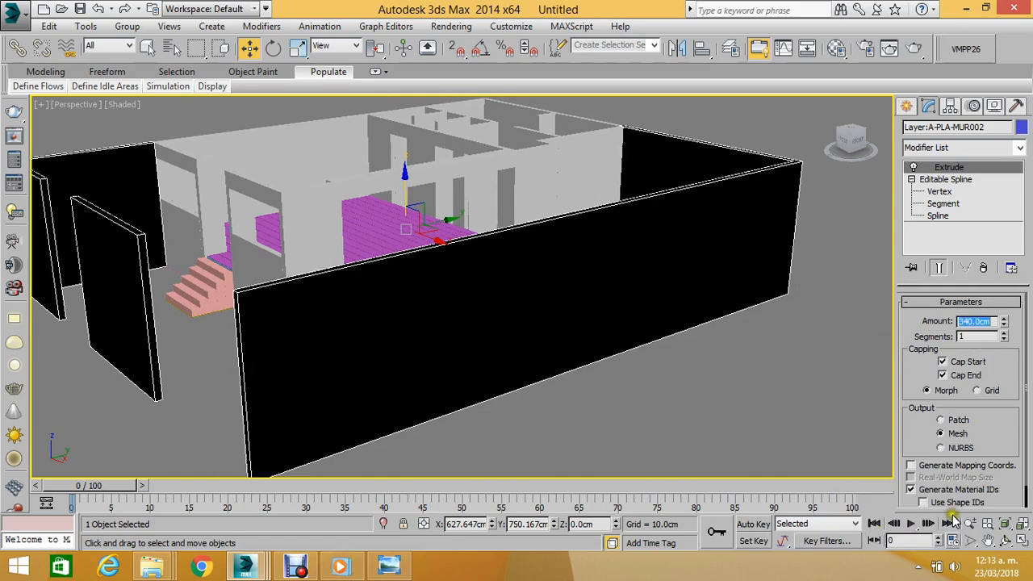
Examine the plank floor, interior walls and boundary walls of the house from several angles.
click(1008, 540)
drag(538, 292, 480, 339)
scroll(482, 317, up, 3)
scroll(497, 300, down, 3)
middle_drag(554, 192, 514, 233)
scroll(514, 232, up, 3)
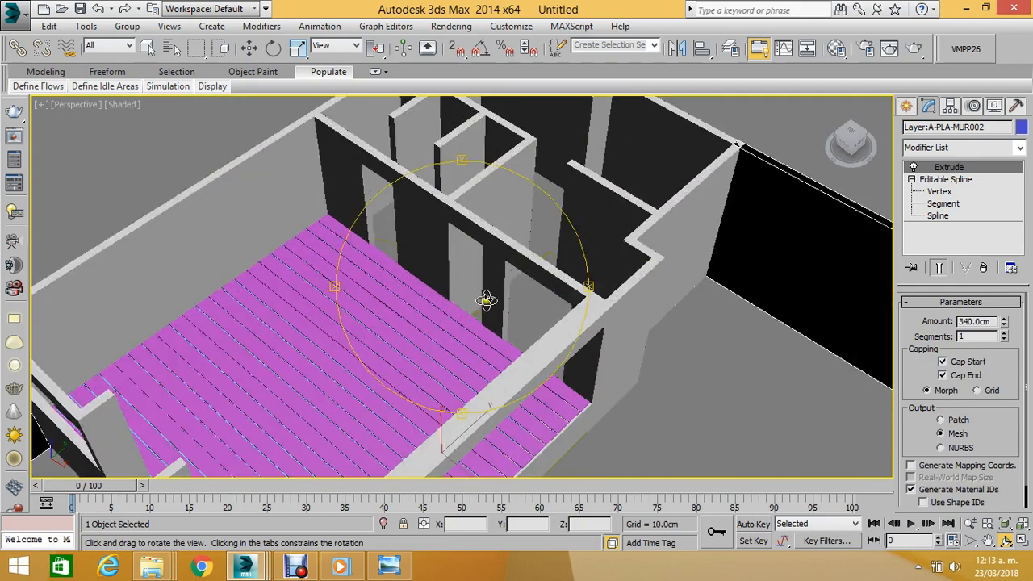
drag(486, 302, 473, 267)
scroll(472, 267, up, 1)
middle_drag(422, 314, 535, 252)
scroll(535, 253, down, 4)
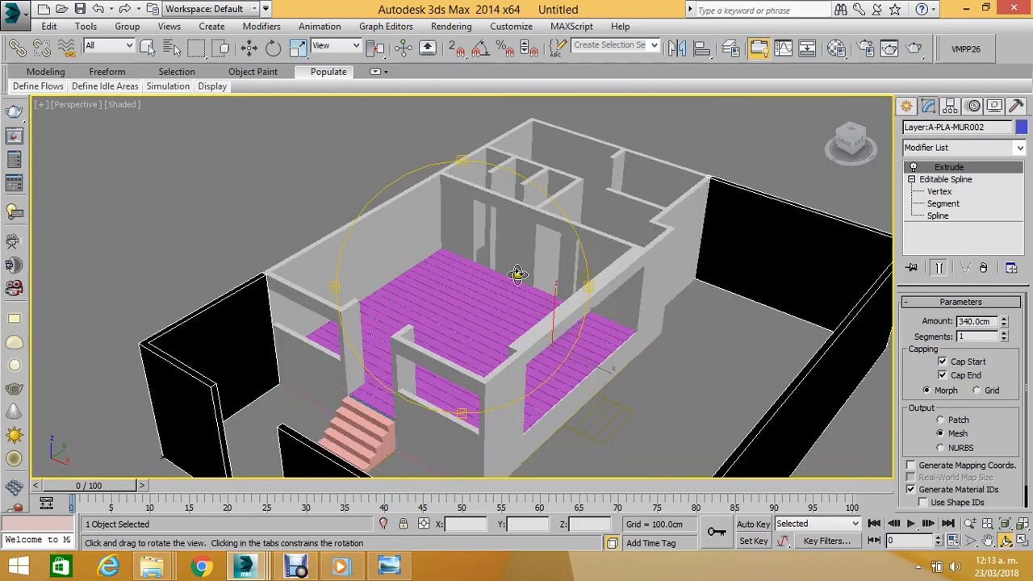
drag(516, 272, 521, 261)
scroll(484, 256, up, 4)
middle_drag(484, 256, 485, 247)
scroll(485, 245, down, 4)
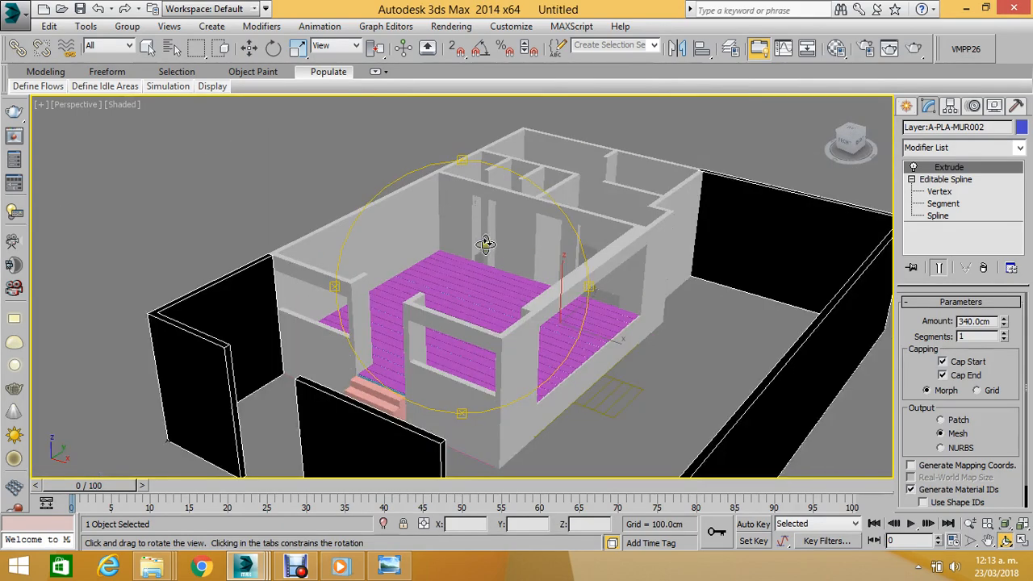
drag(484, 242, 454, 272)
scroll(378, 188, up, 4)
Return to the Move tool and deselect the boundary walls.
click(248, 46)
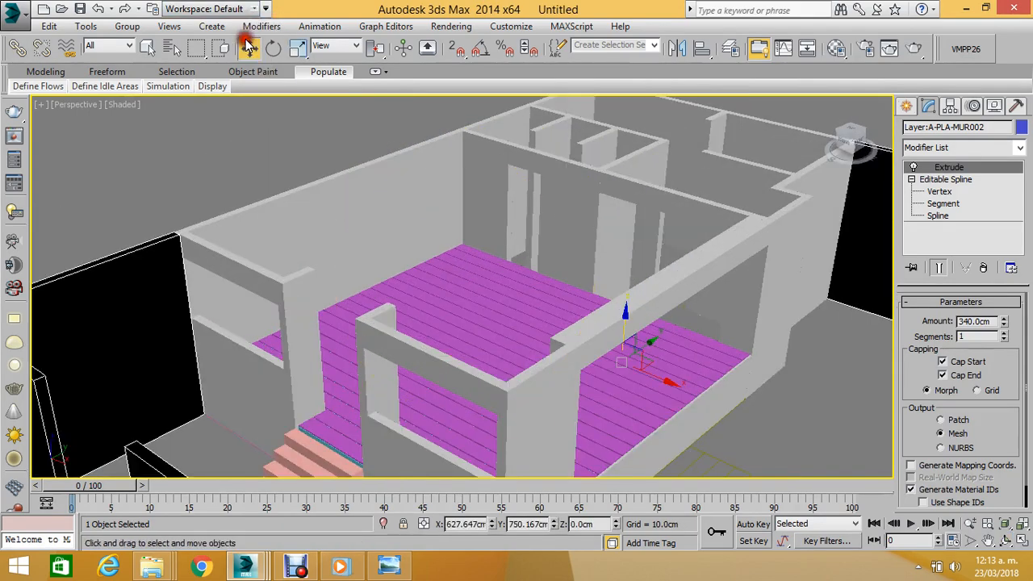
click(240, 128)
scroll(334, 159, down, 4)
alt+middle_drag(335, 161, 380, 202)
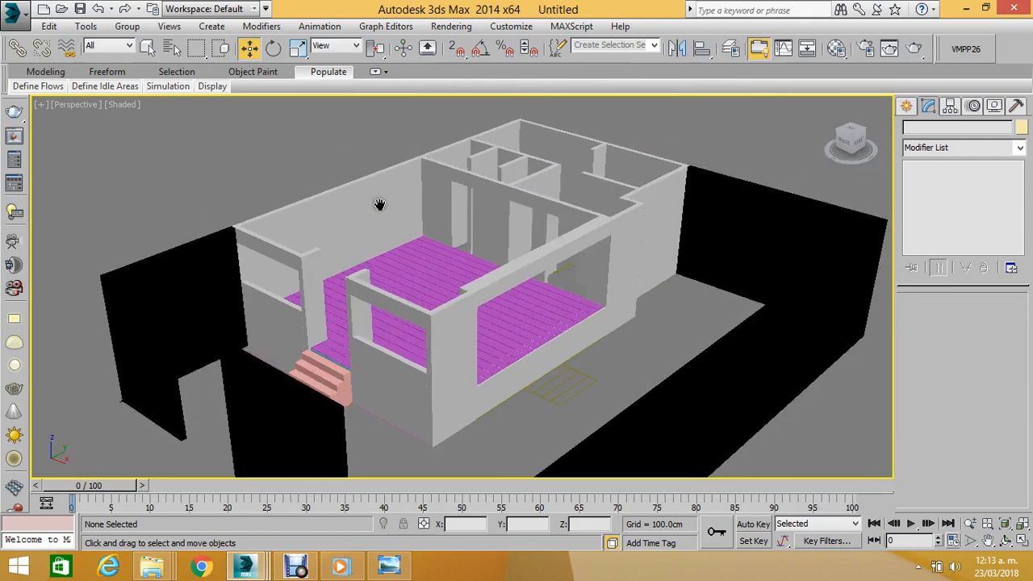
scroll(382, 214, up, 4)
Start merging an external scene file and browse to Documentos > Proyectos > Diseño Asistido 2015 > Cafetería.
click(21, 11)
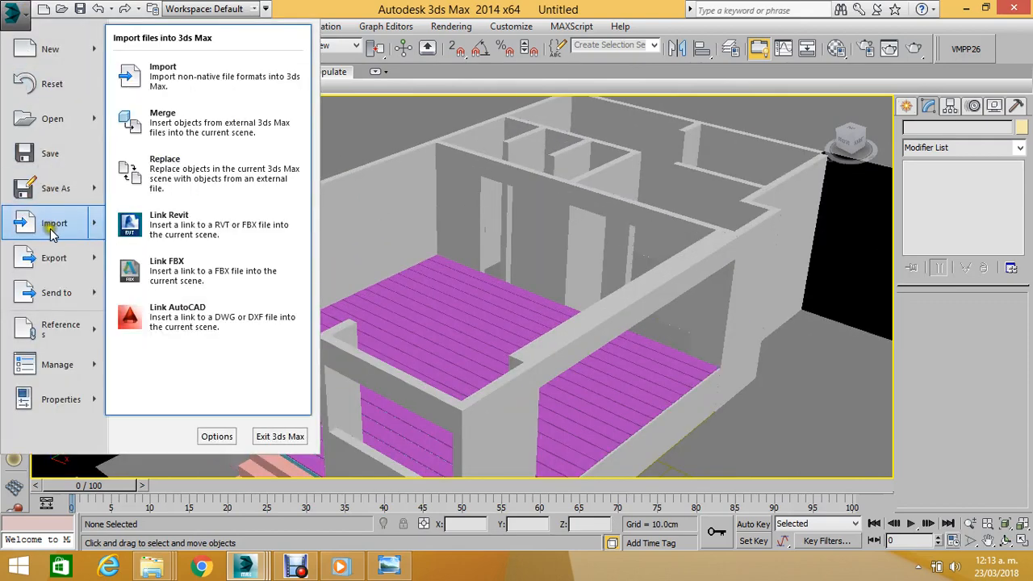
click(194, 121)
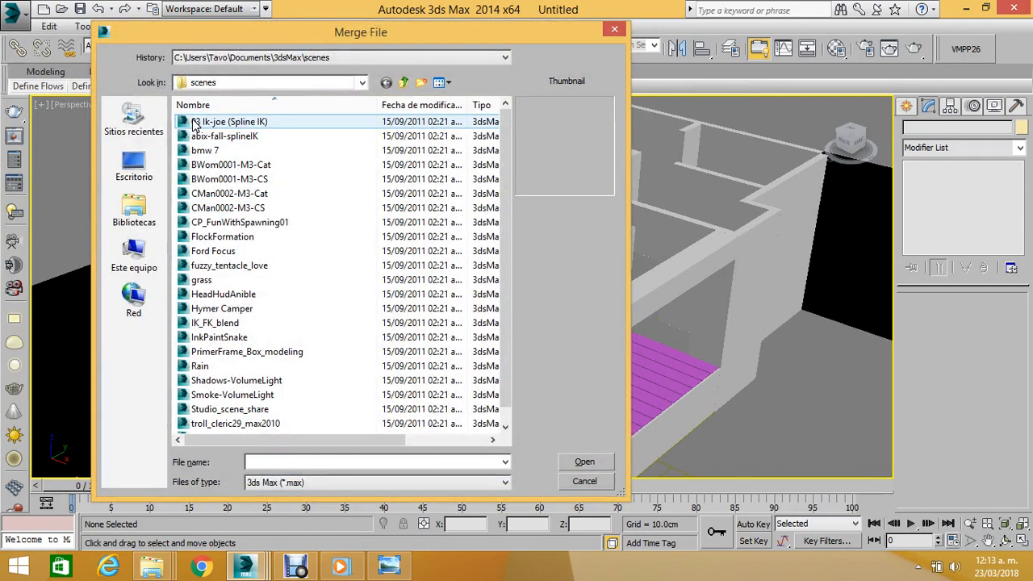
click(362, 83)
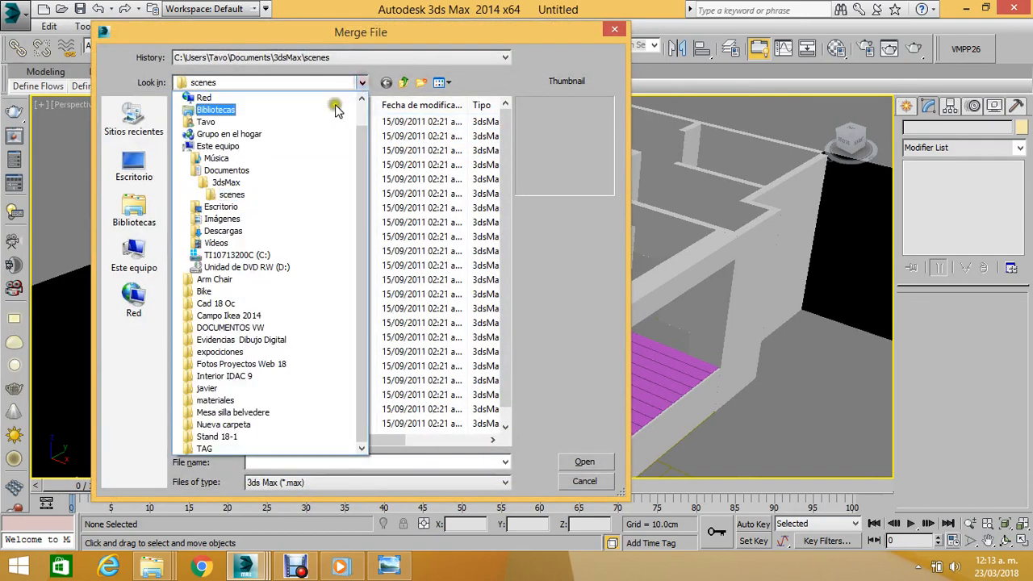
click(227, 170)
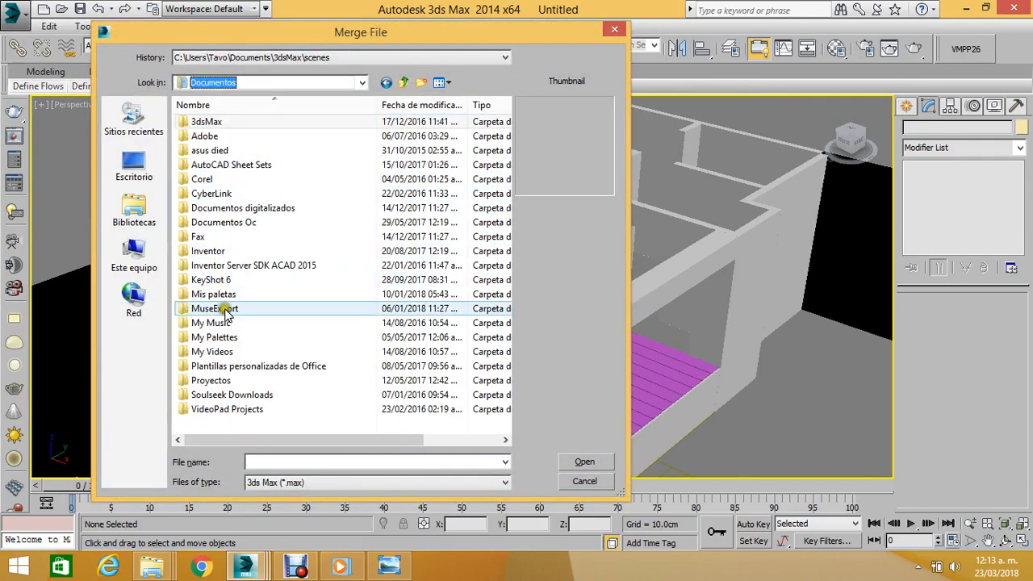
double_click(208, 380)
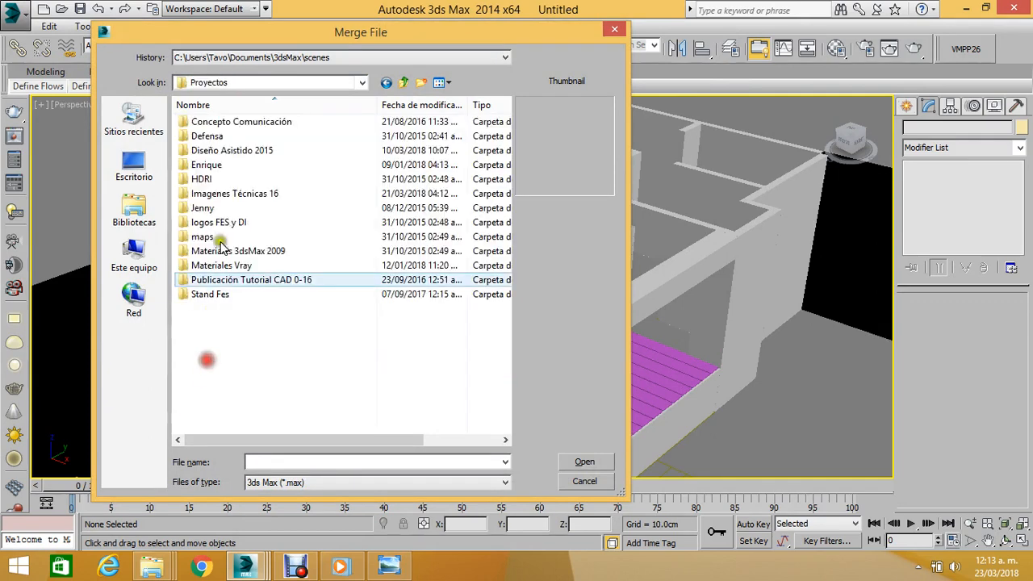
double_click(230, 153)
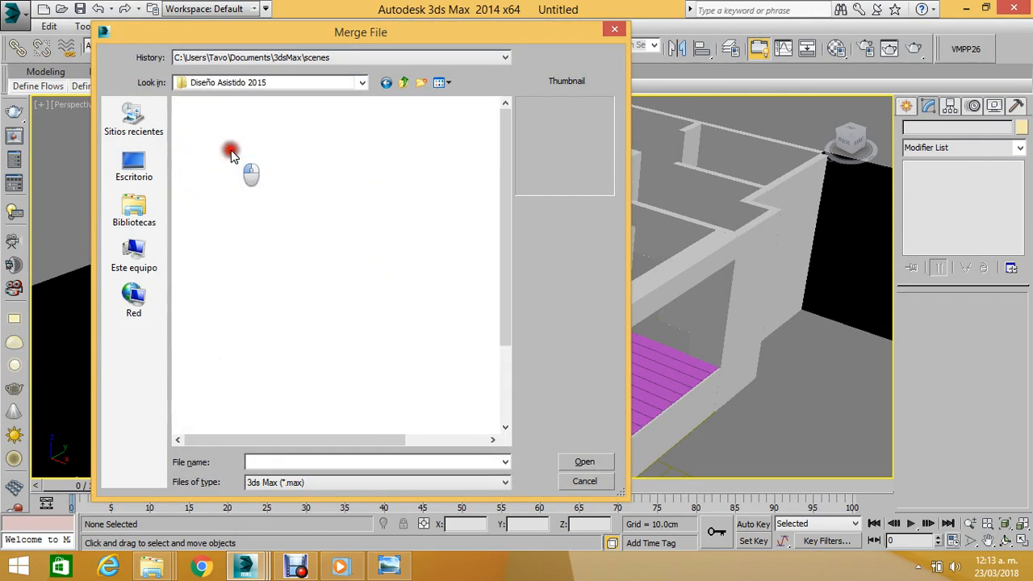
double_click(221, 137)
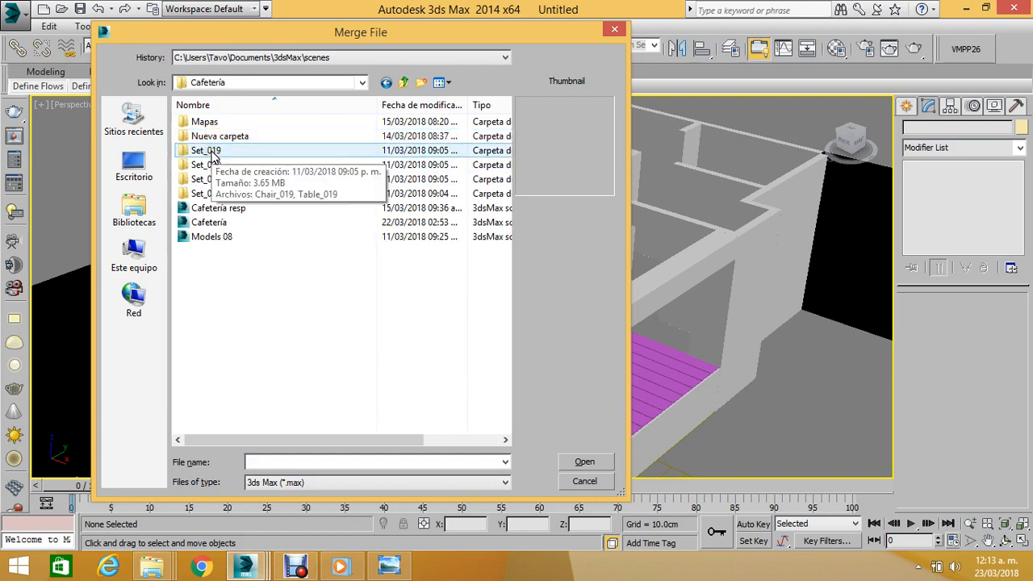
Check the chair and table files in the Set_019 and Set_056 folders, and return to the Cafetería folder.
double_click(212, 154)
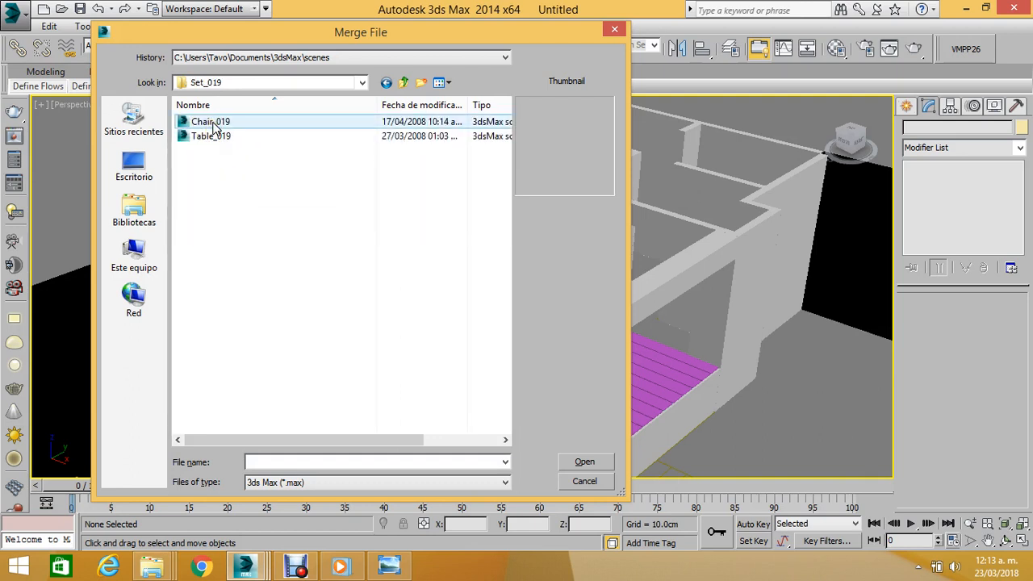
click(209, 136)
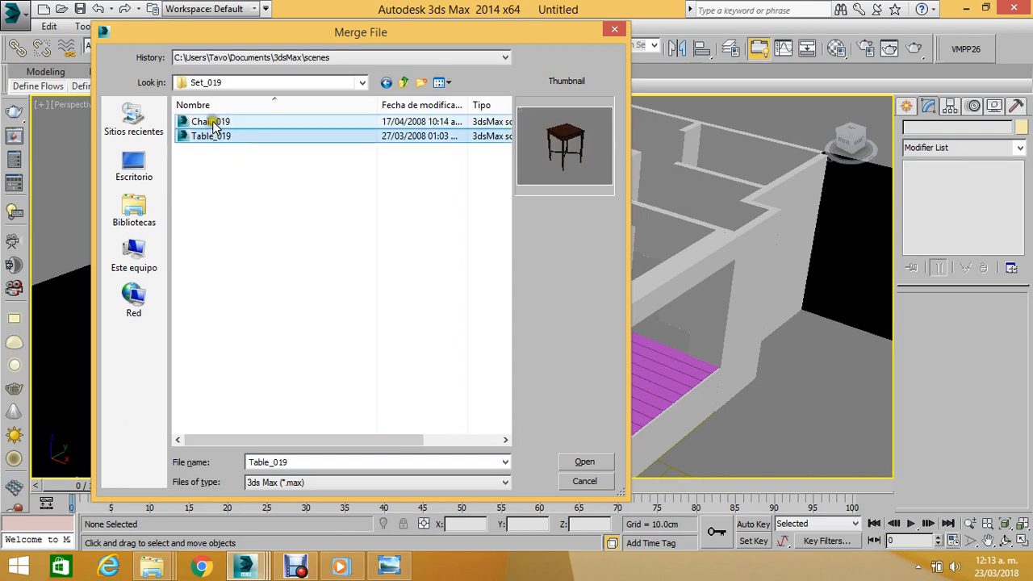
click(210, 122)
click(401, 84)
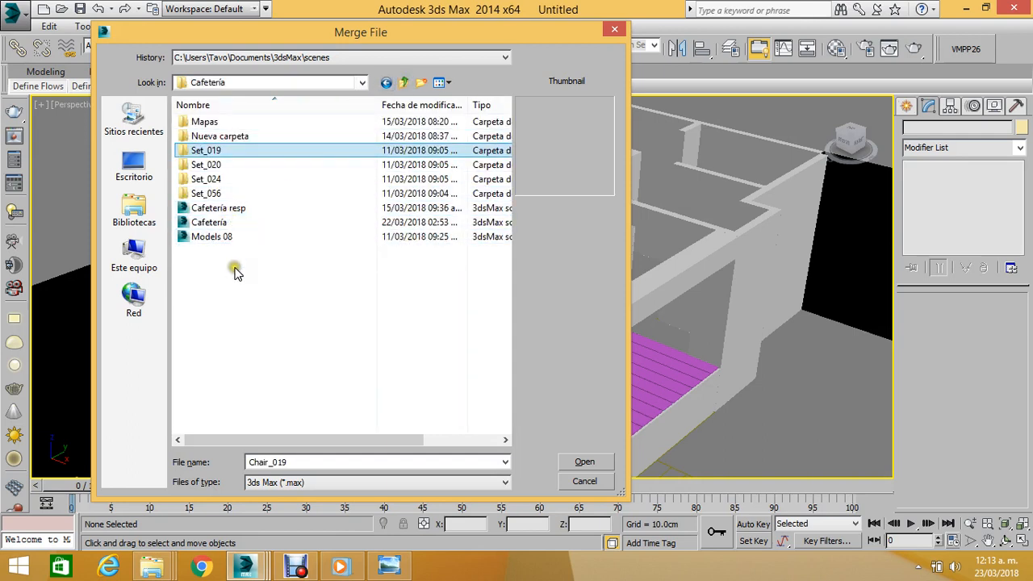
click(218, 194)
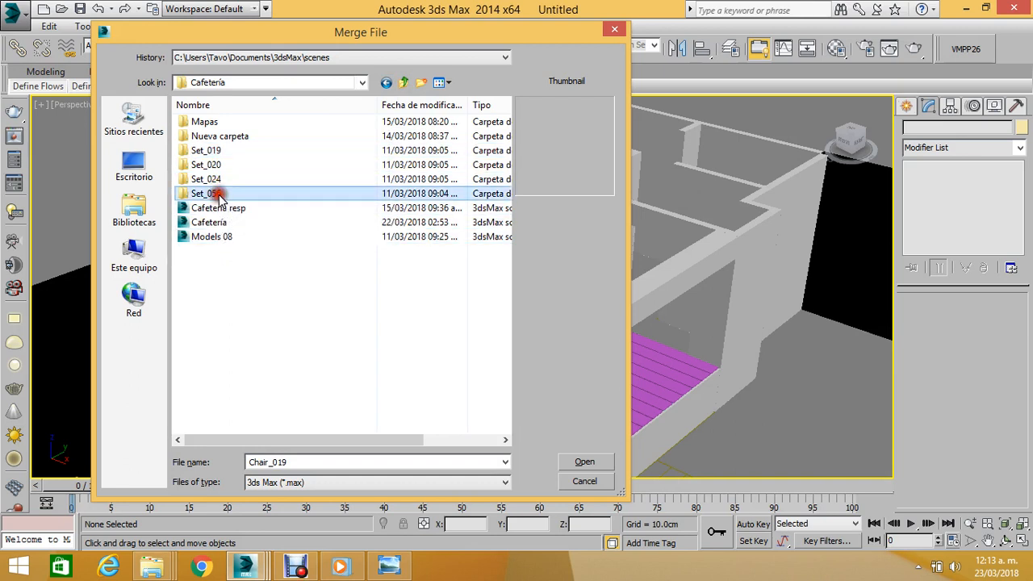
double_click(218, 194)
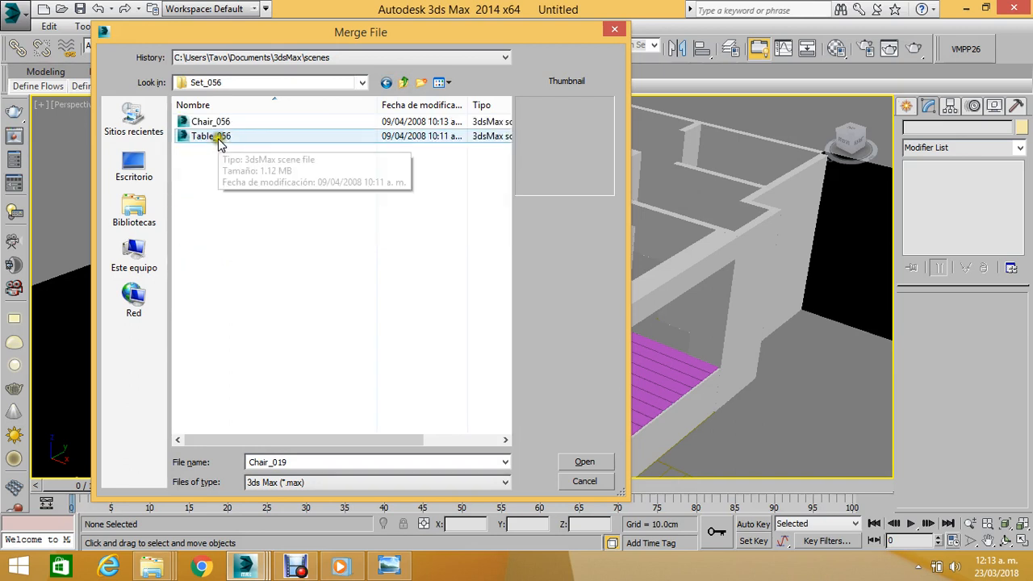
click(406, 82)
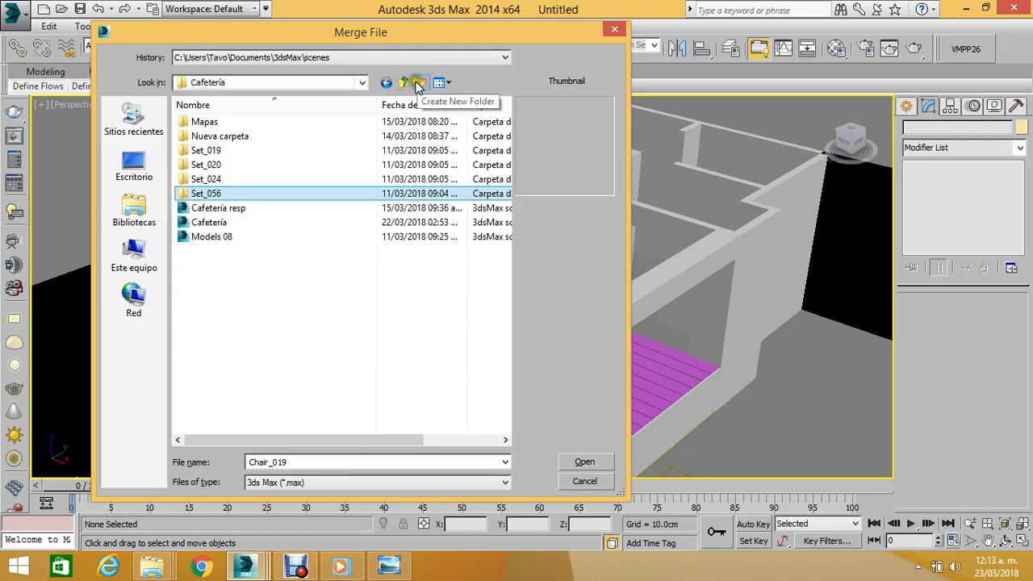
click(403, 82)
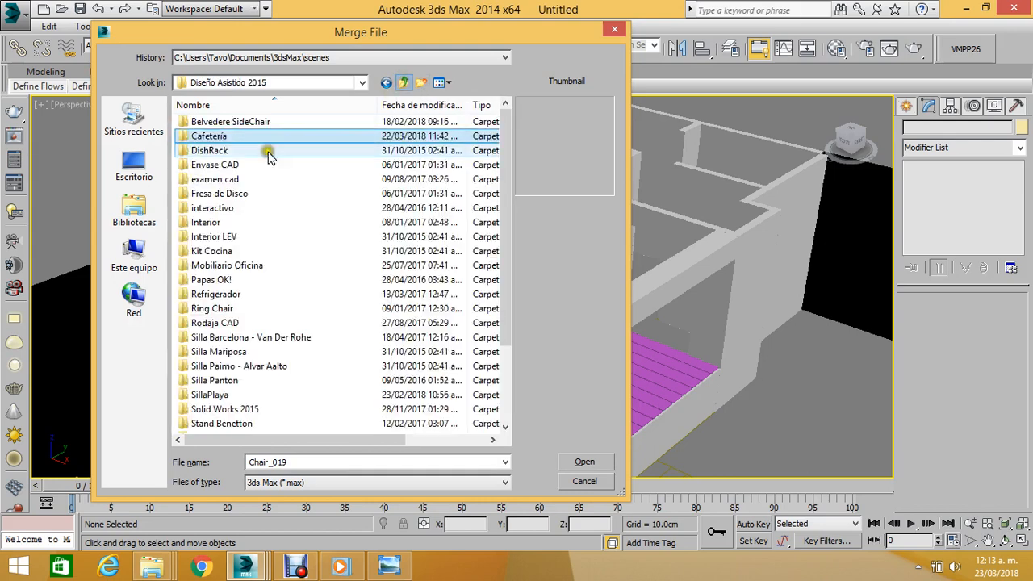
double_click(214, 136)
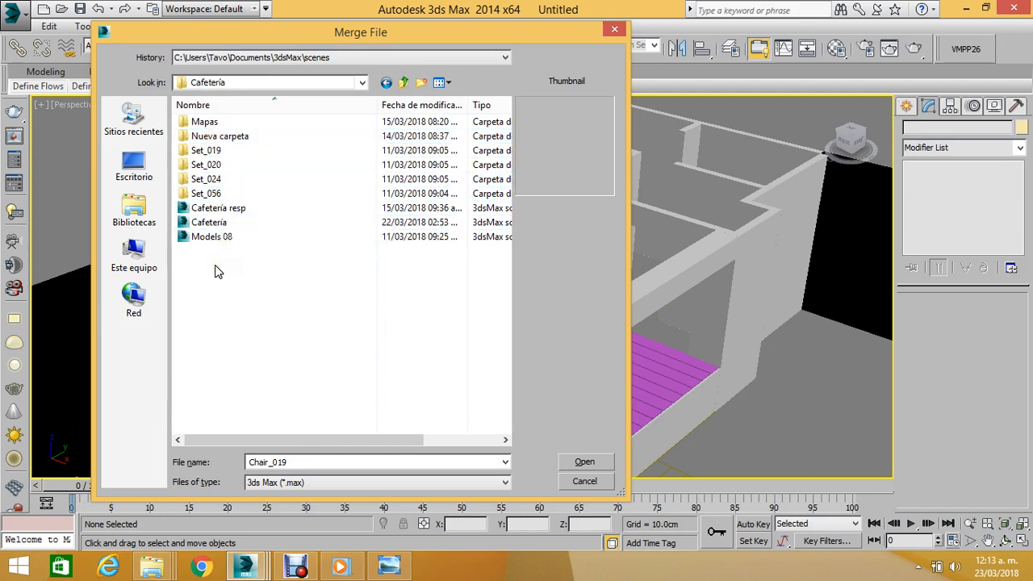
Merge the Door group from the Cafetería scene file into the model.
double_click(211, 222)
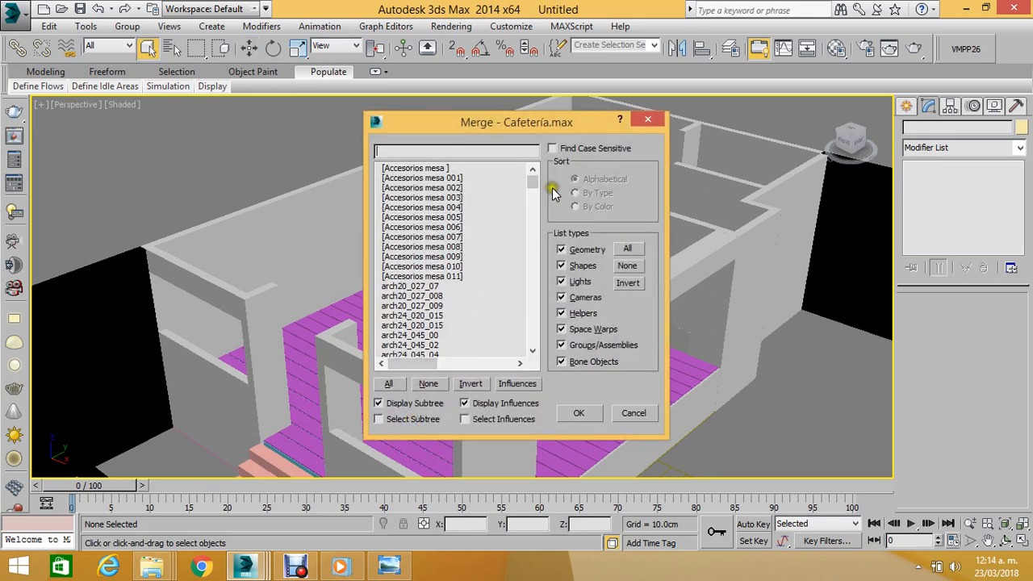
drag(532, 183, 544, 264)
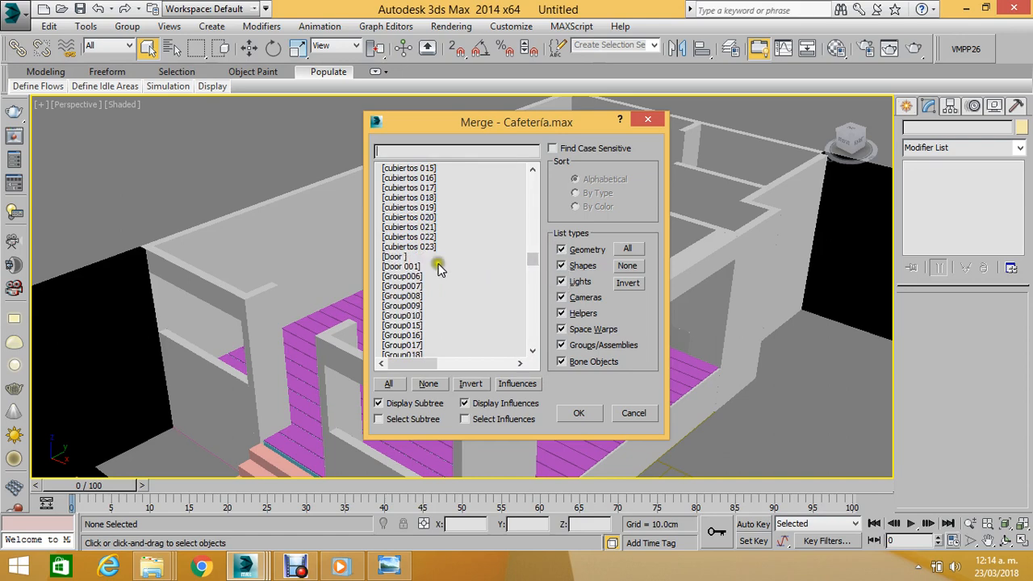
double_click(395, 257)
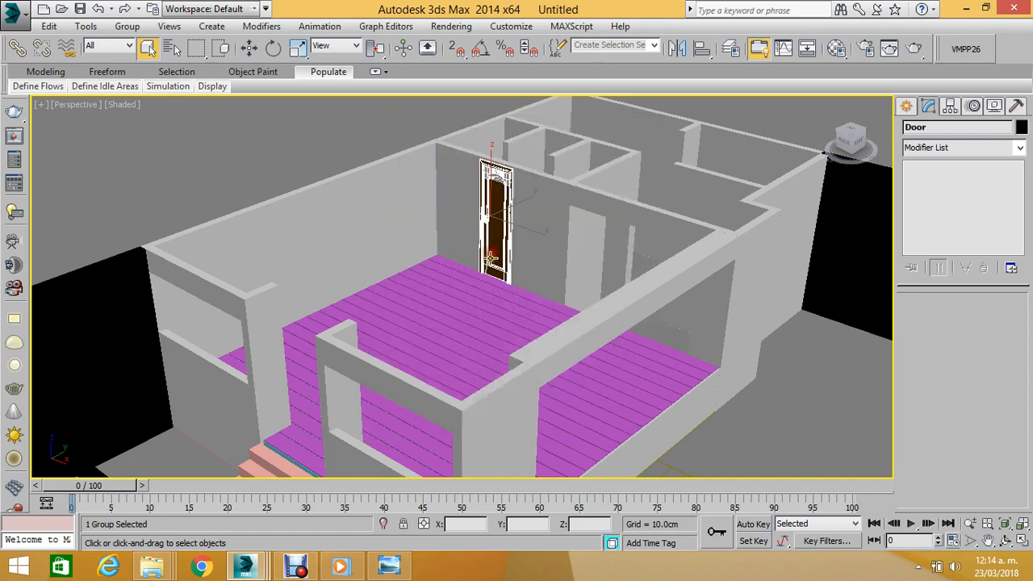
Copy the merged door along X to the second door opening in the same interior wall.
scroll(490, 256, up, 10)
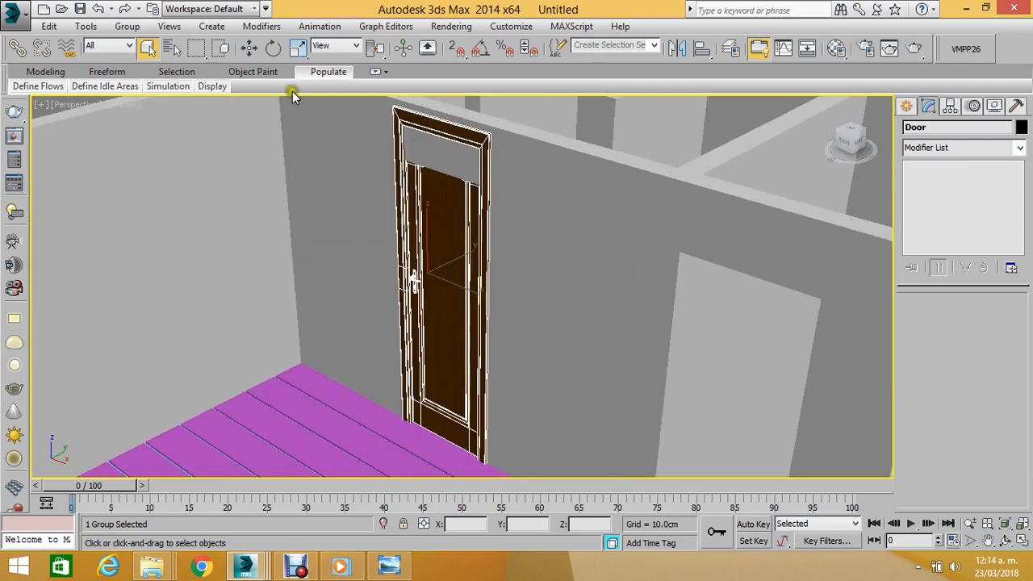
click(250, 47)
drag(447, 261, 351, 294)
key(ctrl+z)
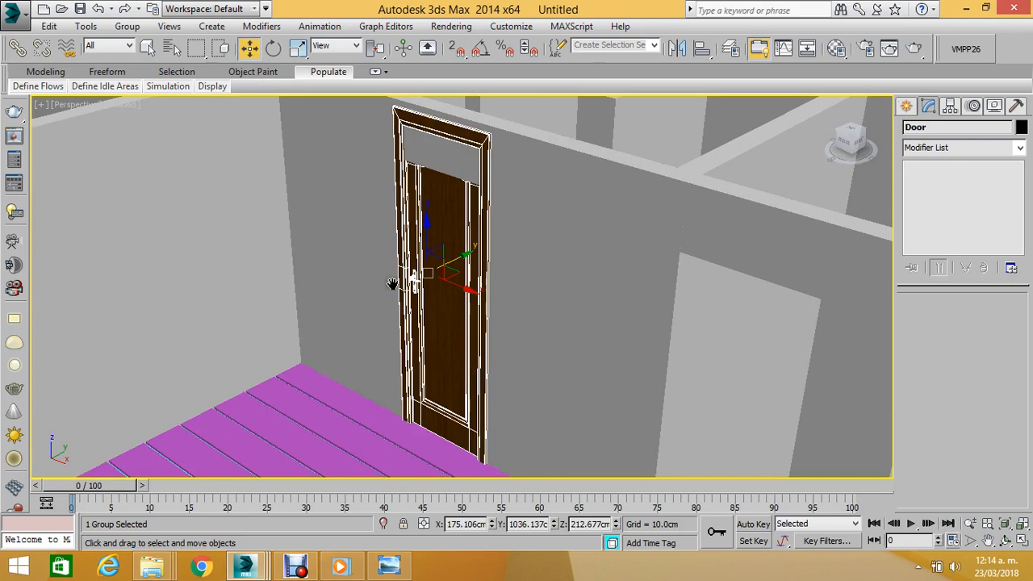
scroll(379, 270, down, 3)
mouse_move(421, 265)
shift+mouse_down()
mouse_move(609, 325)
mouse_move(604, 318)
shift+mouse_up()
click(520, 345)
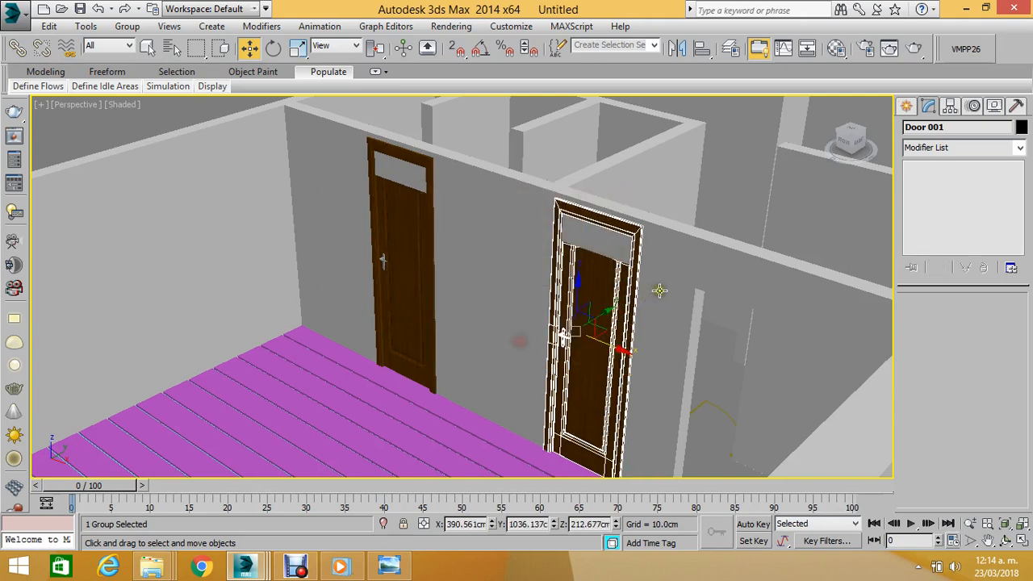
click(659, 290)
scroll(661, 288, up, 2)
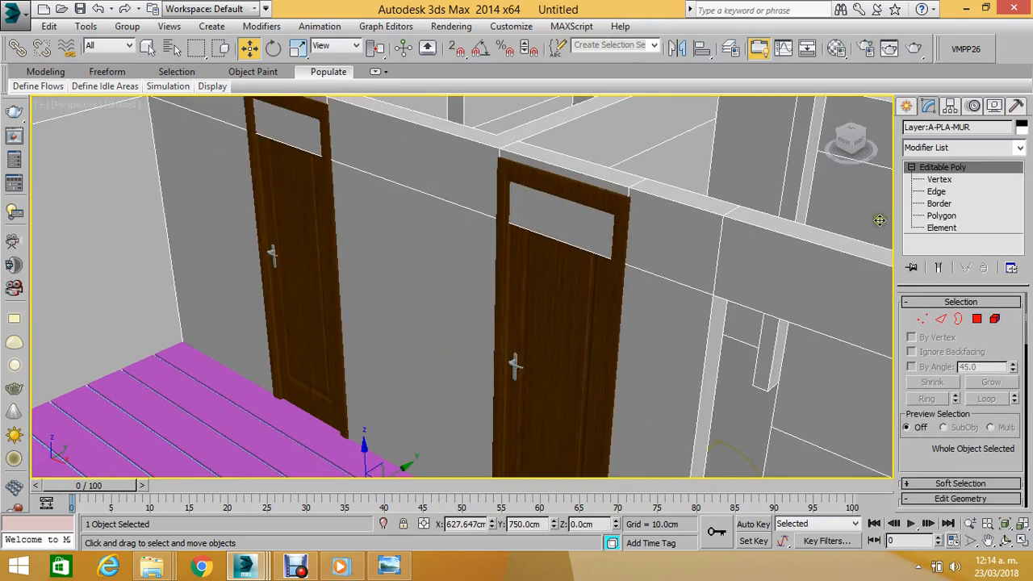
click(943, 180)
scroll(666, 278, down, 4)
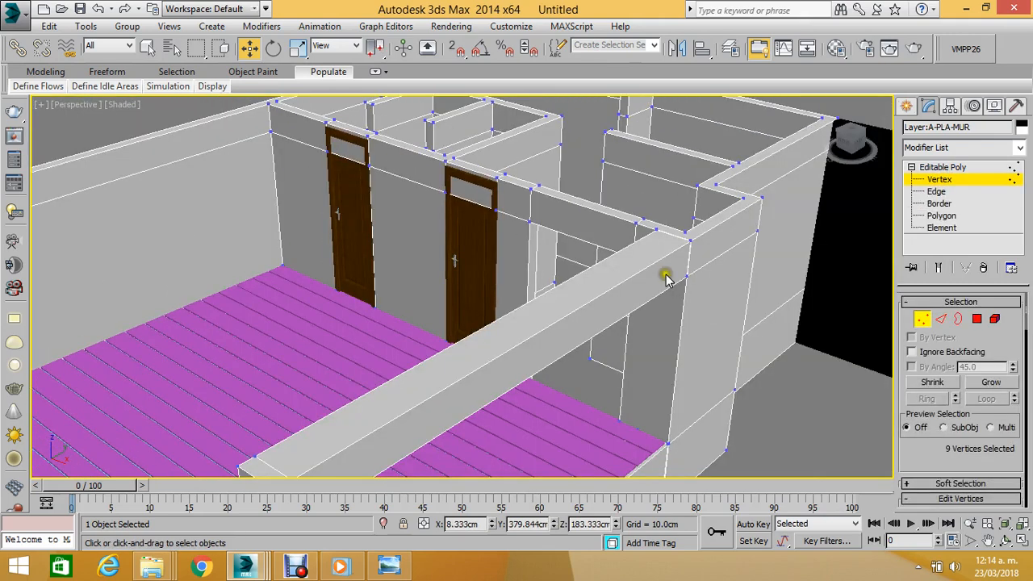
scroll(682, 273, up, 2)
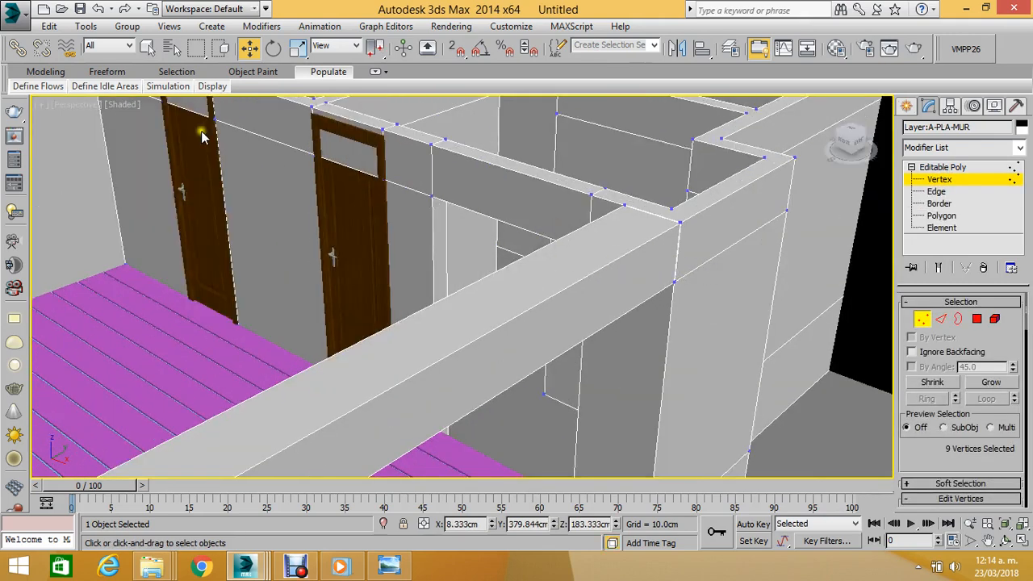
middle_drag(202, 137, 290, 188)
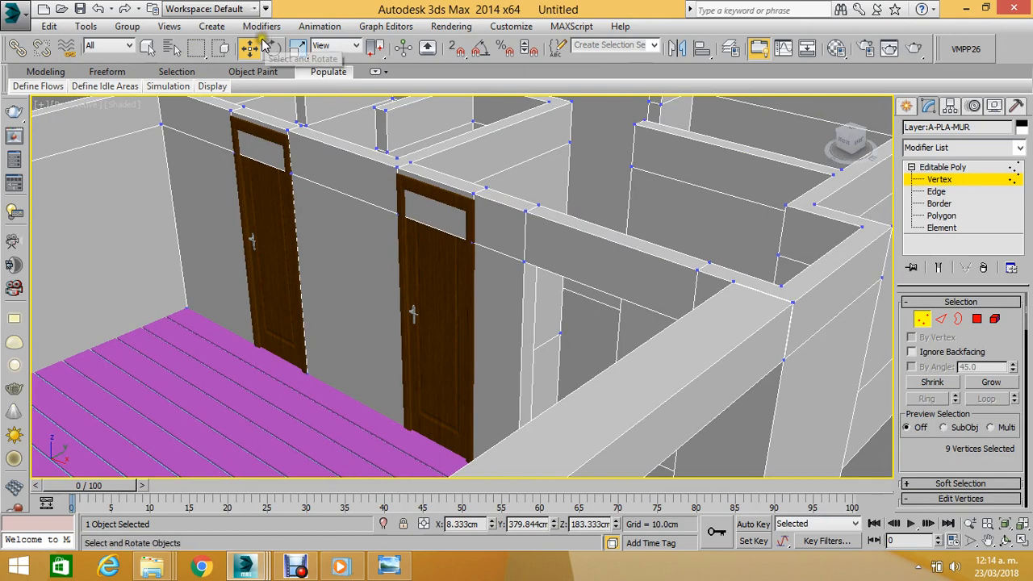
click(977, 181)
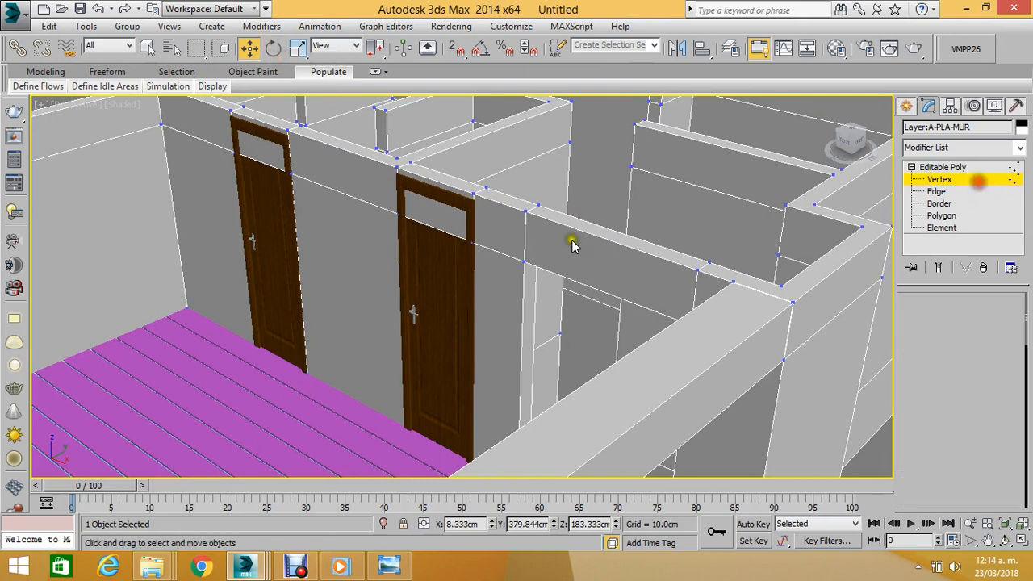
click(589, 170)
Shorten the copied door in height to fit its opening and lower it onto the floor, at about Z 190 cm.
click(429, 258)
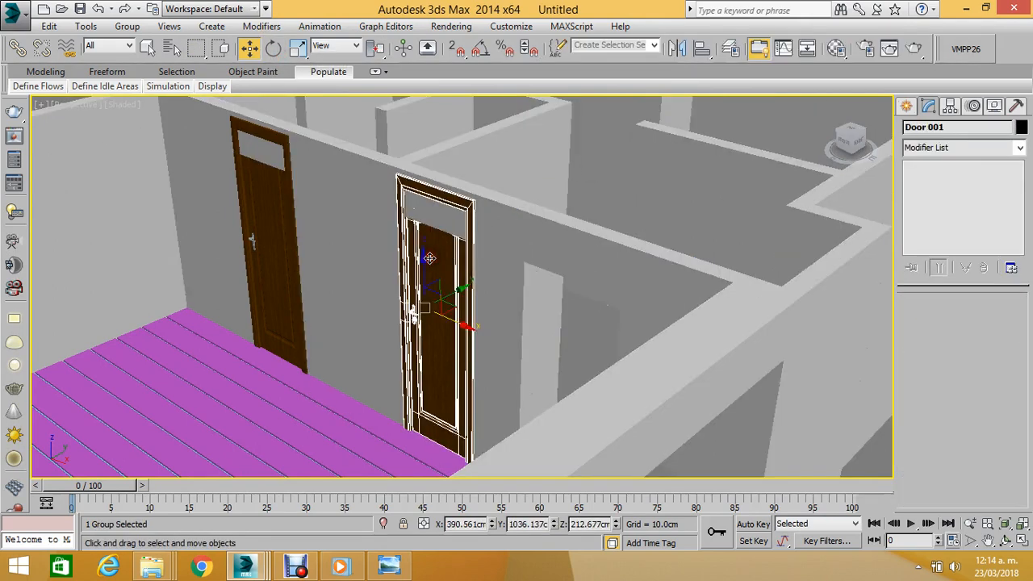
click(298, 48)
drag(424, 257, 451, 289)
click(252, 46)
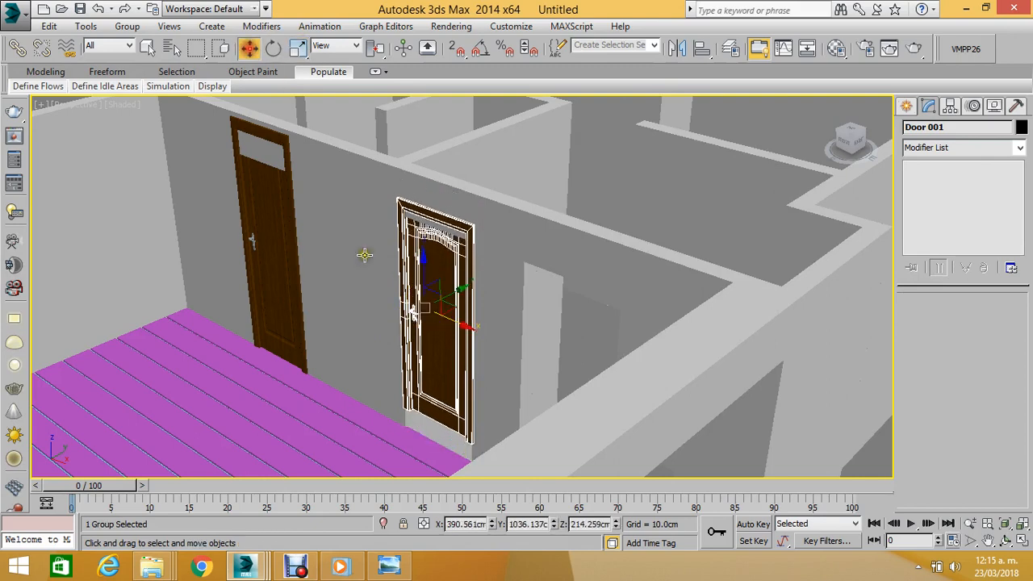
mouse_move(424, 280)
mouse_down()
mouse_move(441, 308)
mouse_move(414, 281)
mouse_move(430, 294)
mouse_up()
scroll(441, 308, up, 2)
click(297, 50)
scroll(430, 292, down, 2)
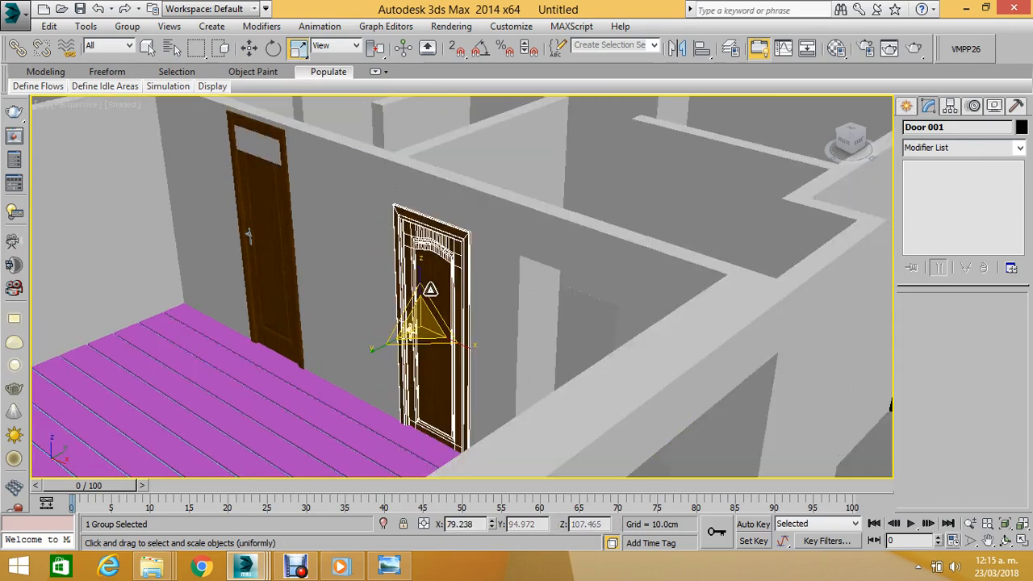
middle_drag(430, 292, 462, 280)
scroll(461, 280, down, 3)
scroll(463, 280, up, 2)
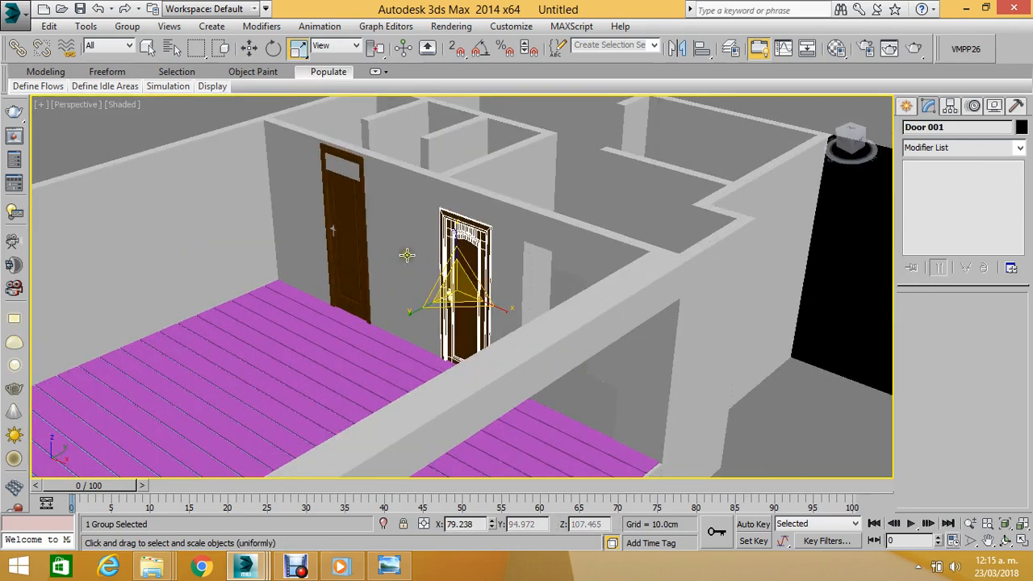
Delete the original full-height door from the first door opening.
click(249, 49)
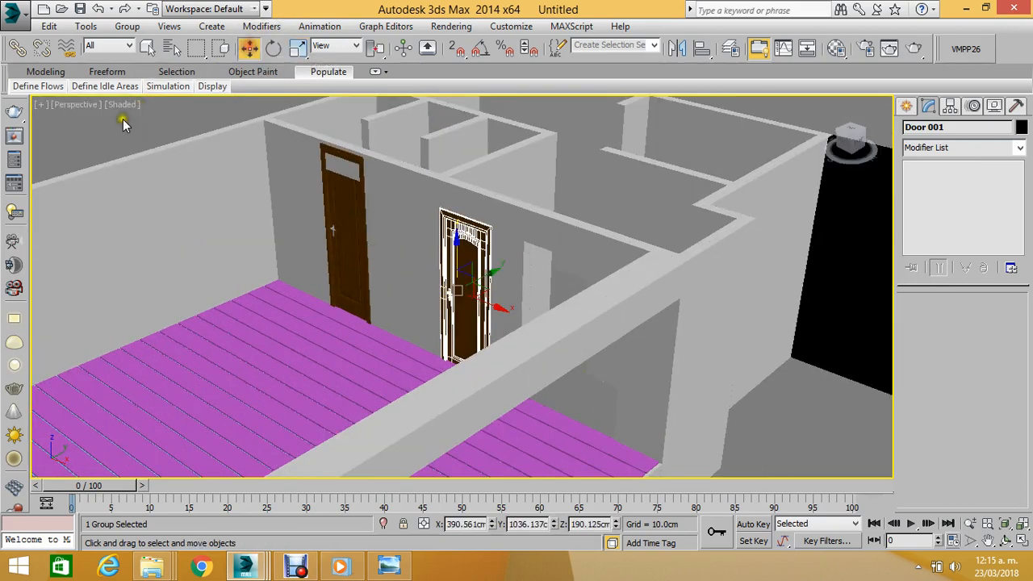
click(121, 123)
click(335, 196)
key(Delete)
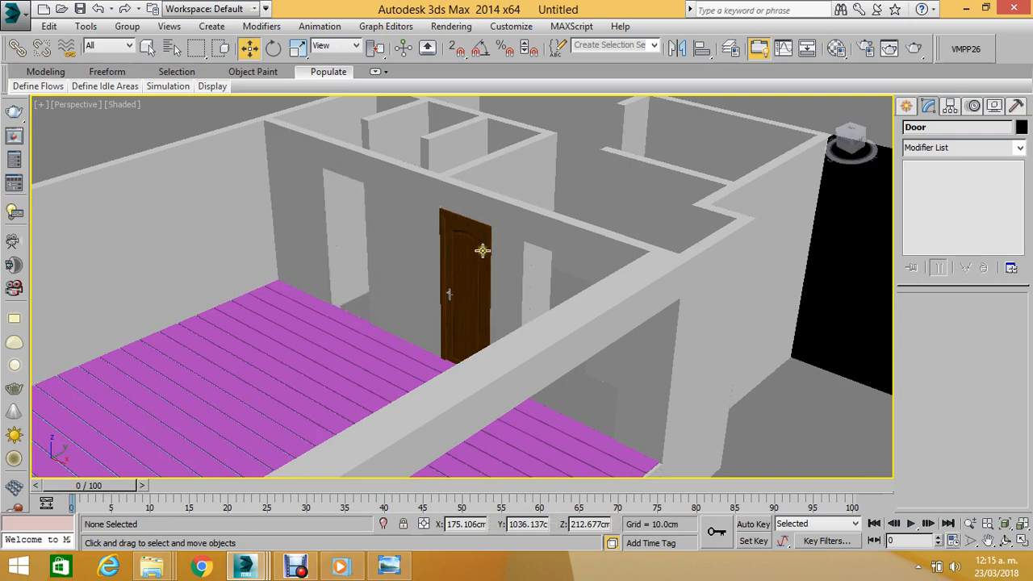
Clone the shortened door as one independent copy along X into the empty first door opening.
click(478, 256)
scroll(452, 281, up, 3)
shift+drag(509, 313, 342, 272)
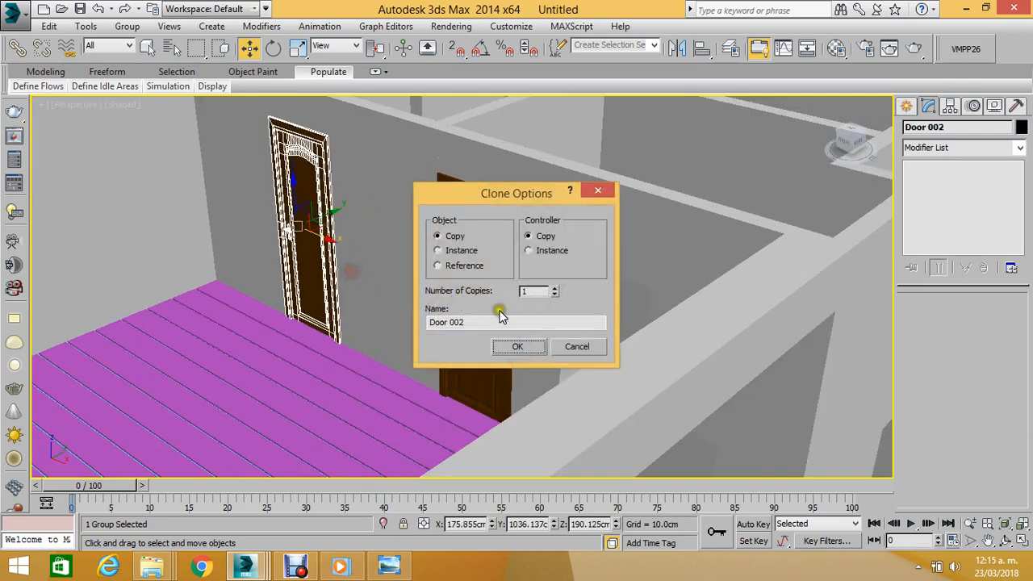
click(520, 346)
Assign the 01 - Default material to the black boundary walls and deselect them.
scroll(505, 341, down, 10)
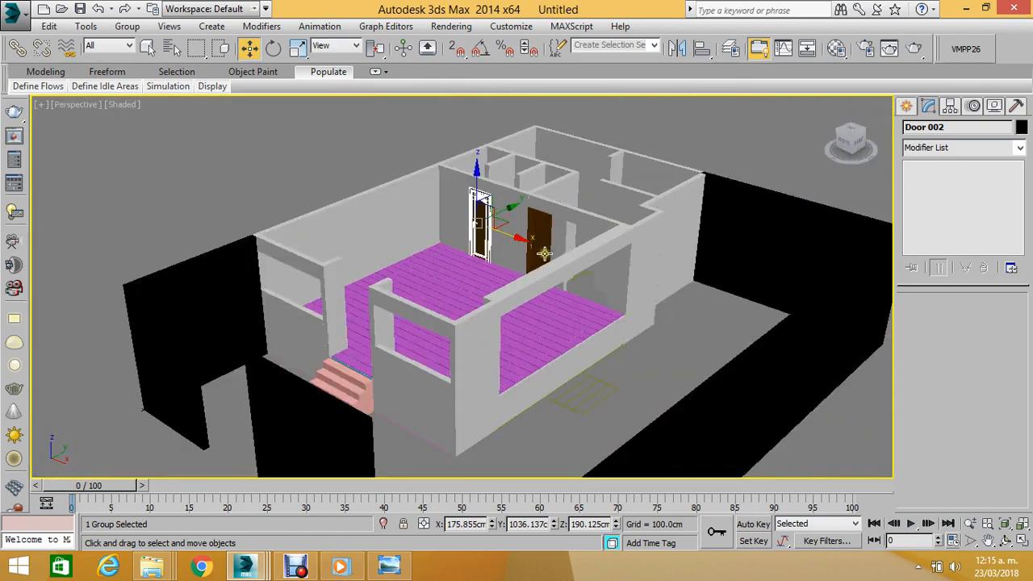
click(213, 161)
click(219, 300)
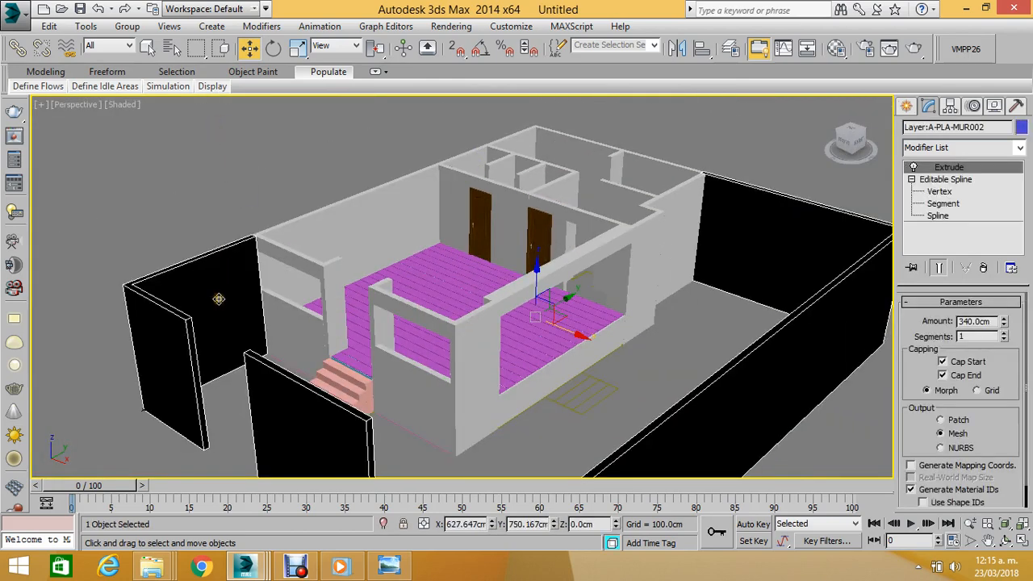
key(m)
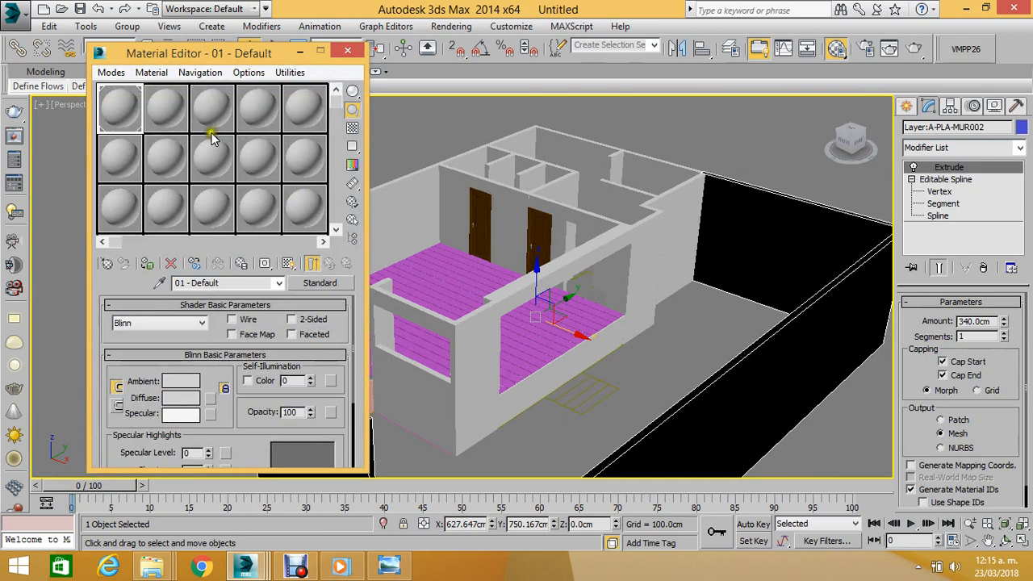
click(170, 113)
click(121, 111)
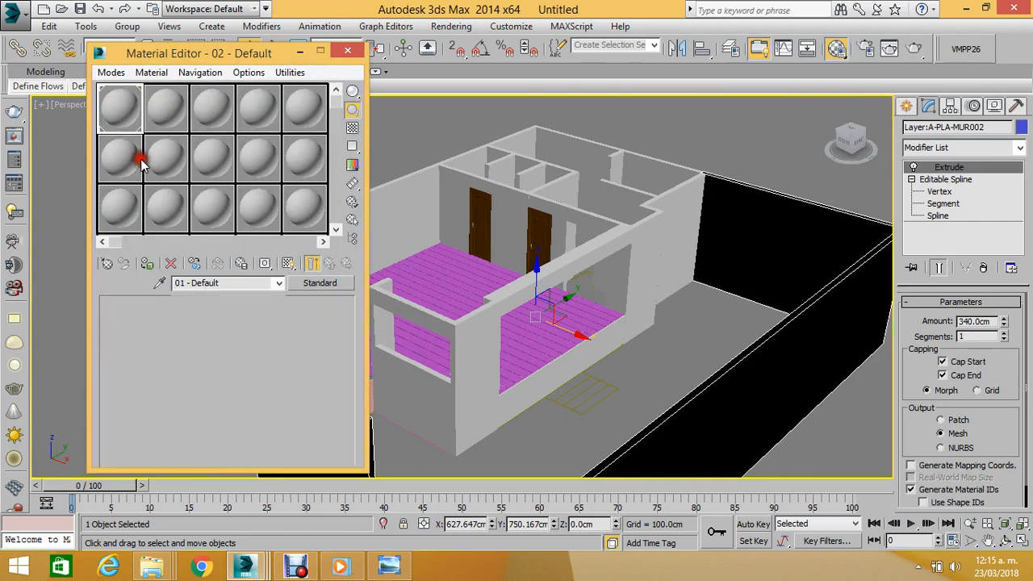
click(147, 263)
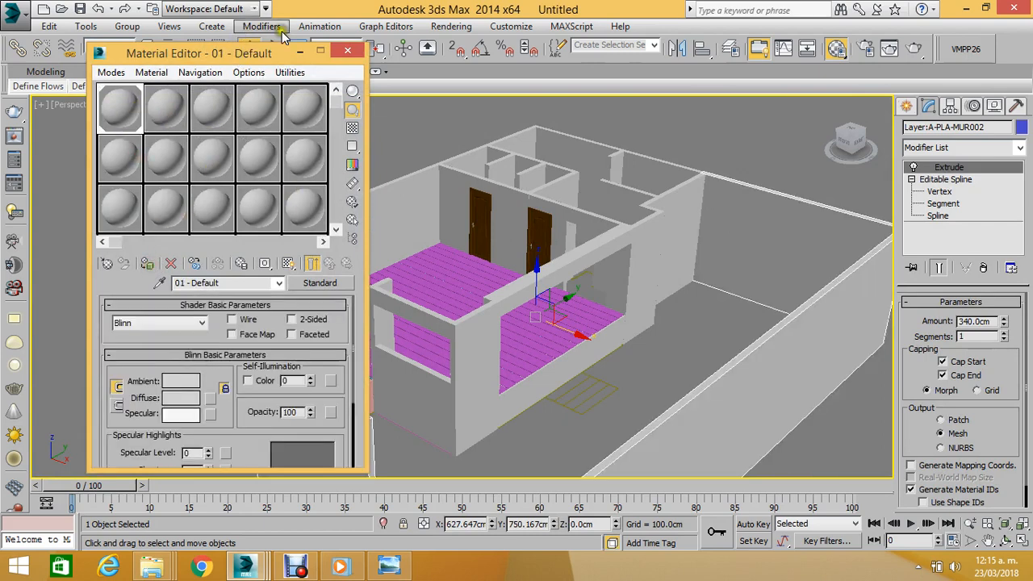
click(347, 51)
click(703, 314)
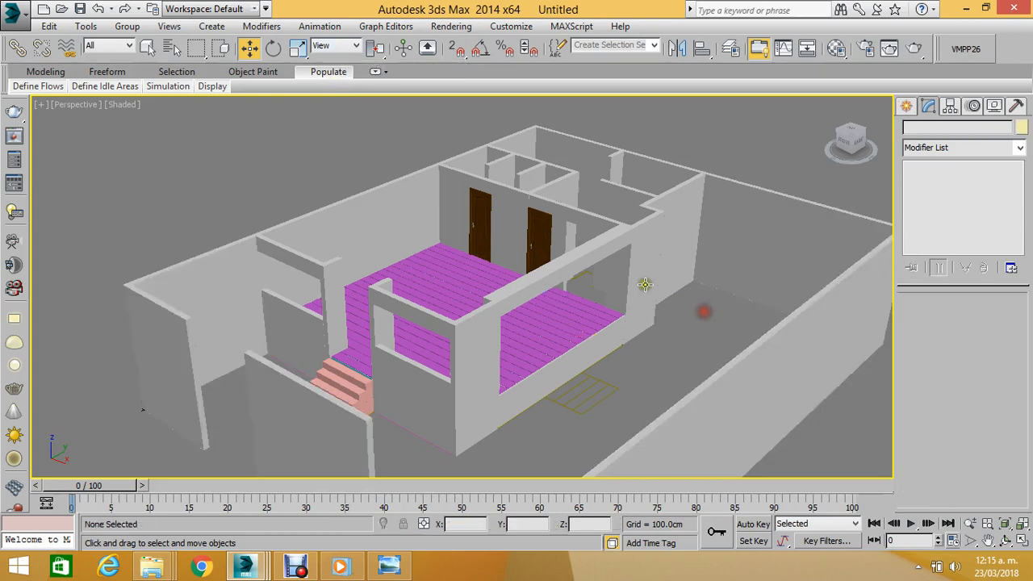
Copy the entrance steps along X to the front corner of the house.
middle_drag(448, 242, 436, 239)
click(343, 392)
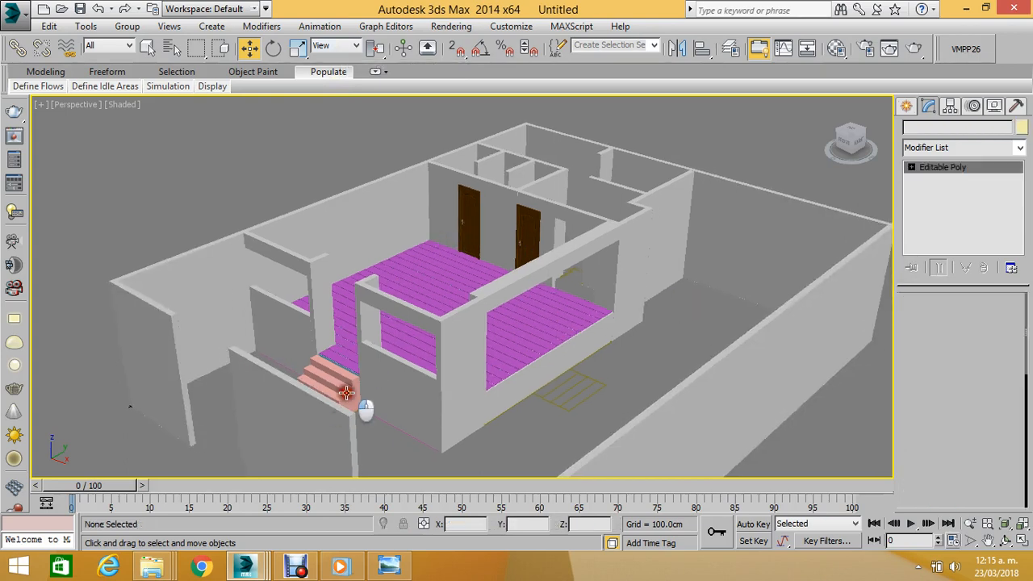
scroll(339, 379, up, 5)
shift+drag(277, 342, 516, 417)
click(535, 352)
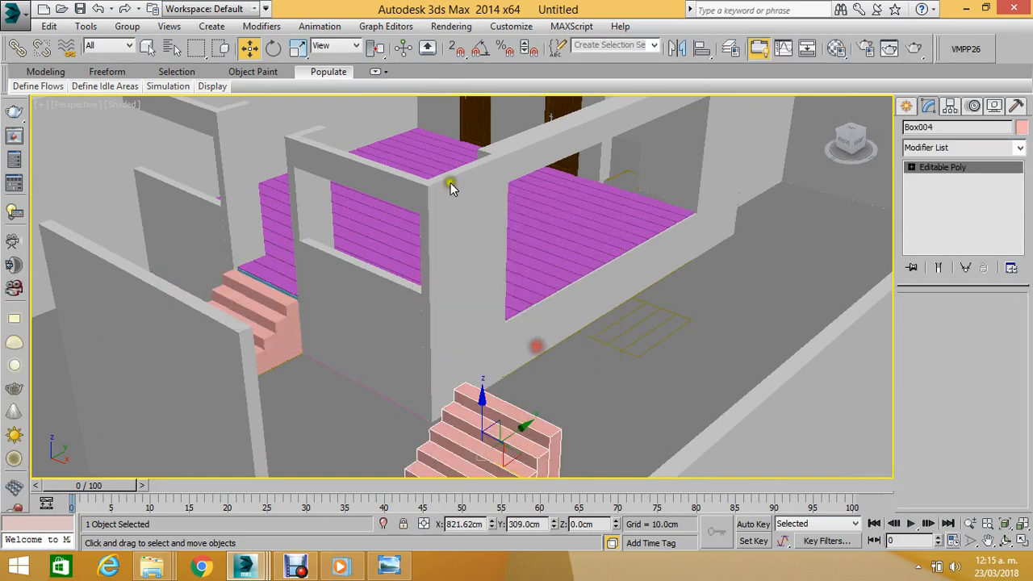
Rotate the copied steps 90 degrees about Z and delete that copy.
click(273, 47)
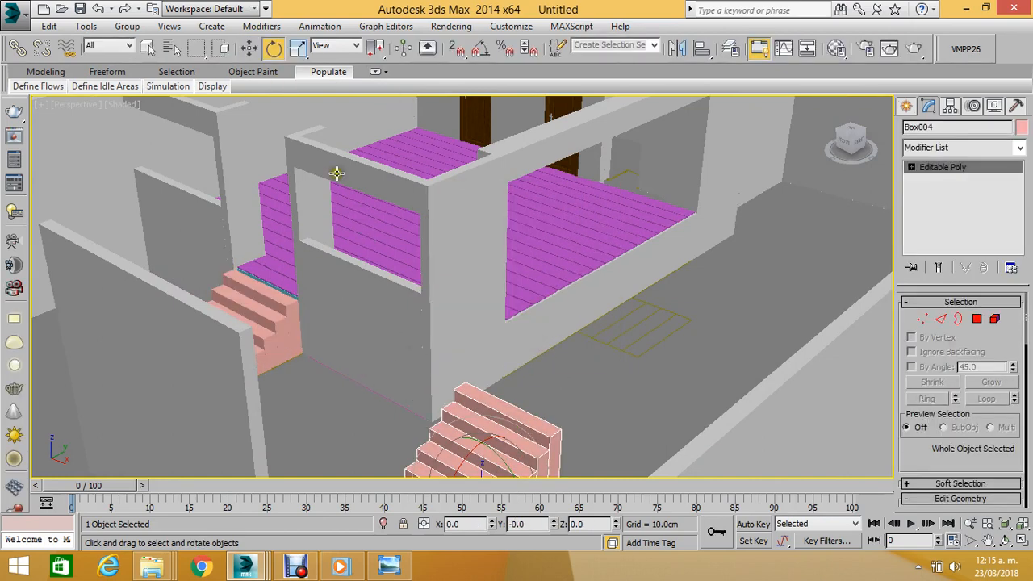
double_click(586, 526)
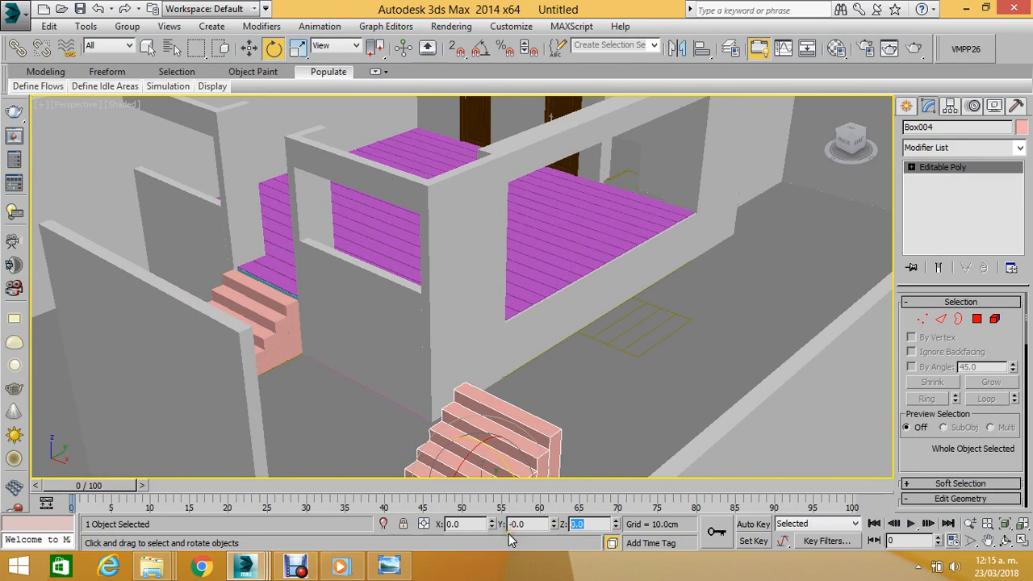
text(90)
key(Return)
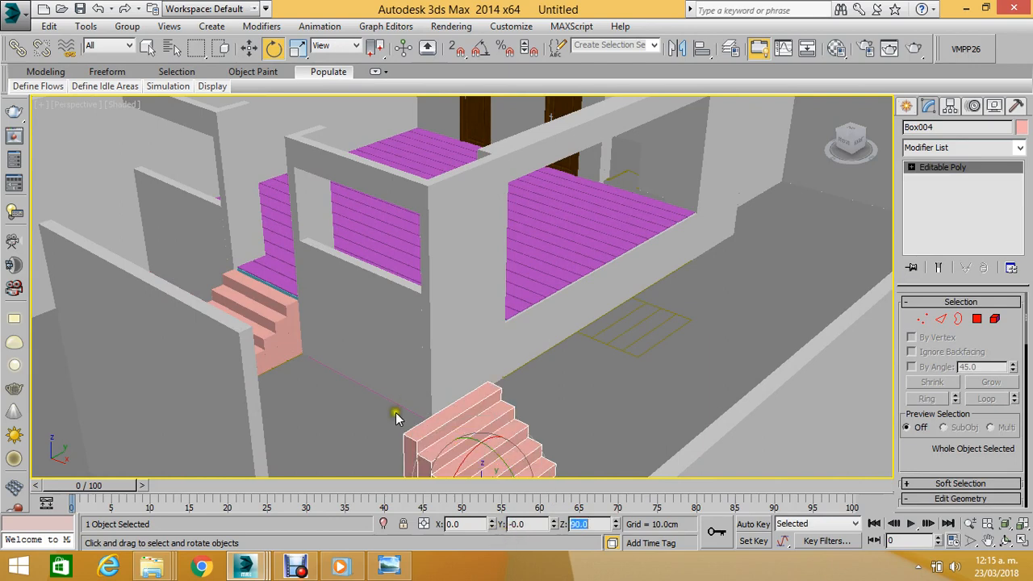
middle_drag(395, 417, 405, 339)
key(Delete)
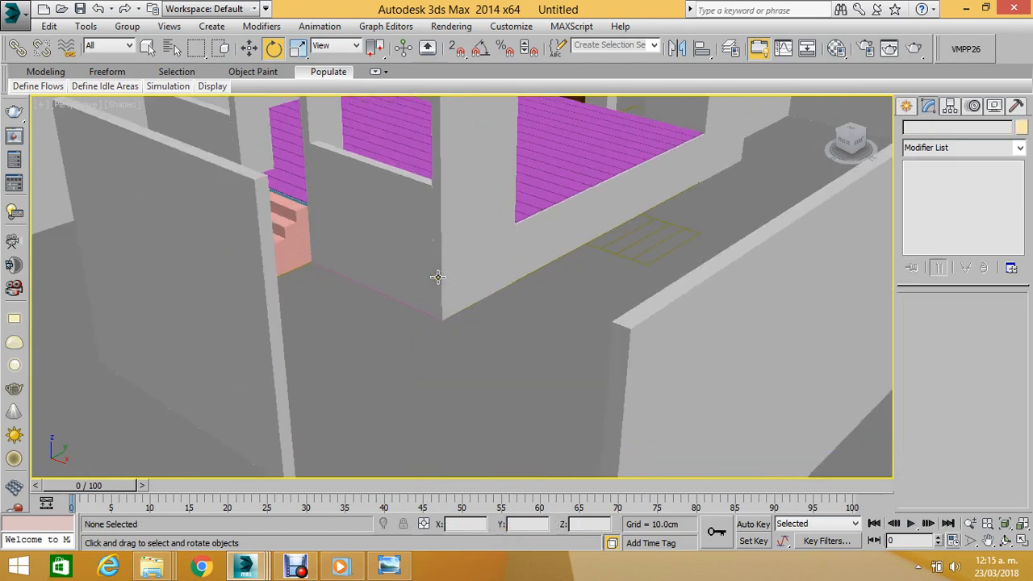
Examine the doors and plank floor in perspective, and view the whole floor plan in the Top view with the Move tool active.
alt+middle_drag(346, 258, 300, 329)
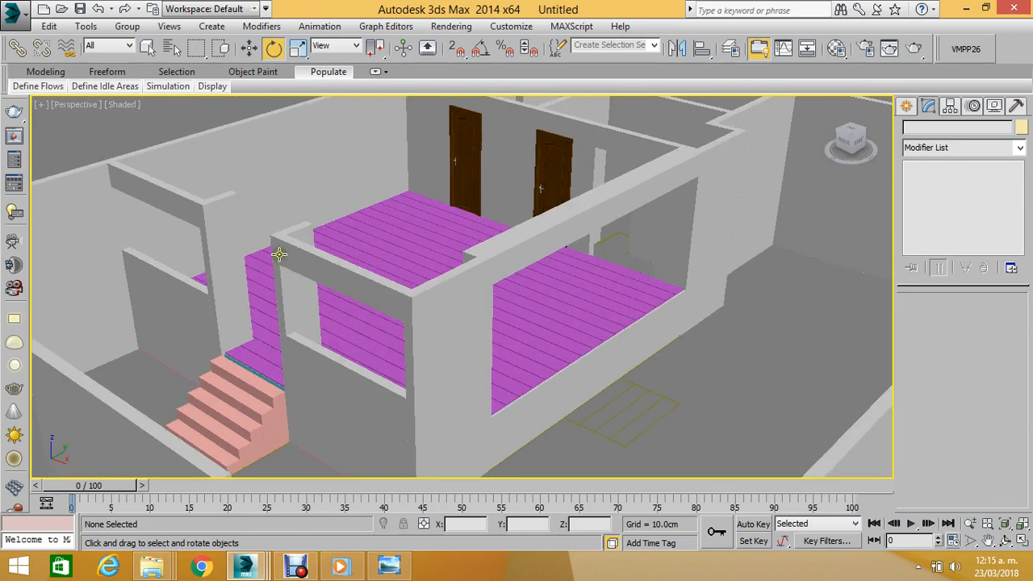
scroll(352, 302, up, 6)
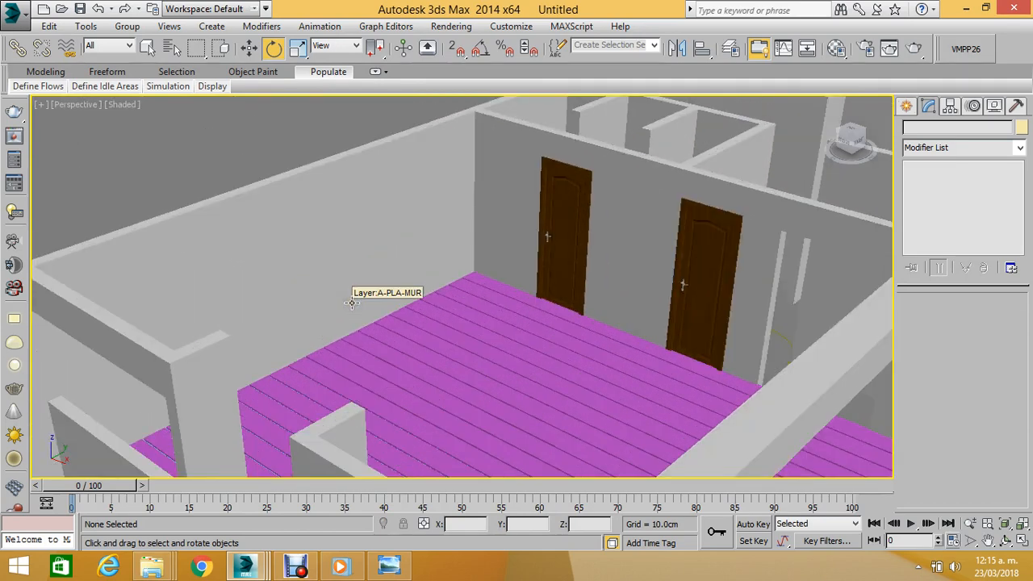
alt+middle_drag(352, 302, 297, 111)
click(249, 48)
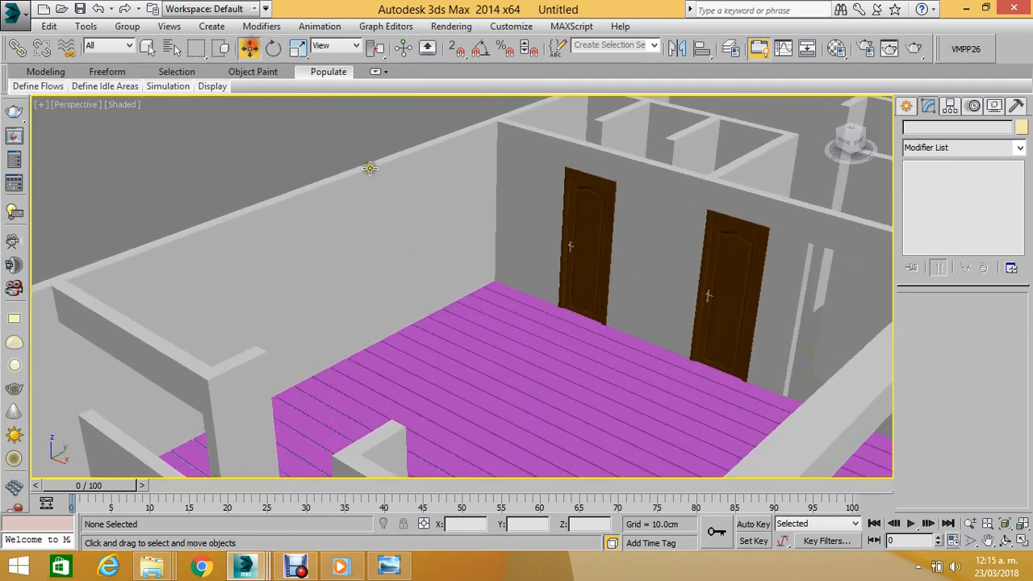
key(t)
scroll(519, 225, down, 5)
scroll(516, 228, down, 3)
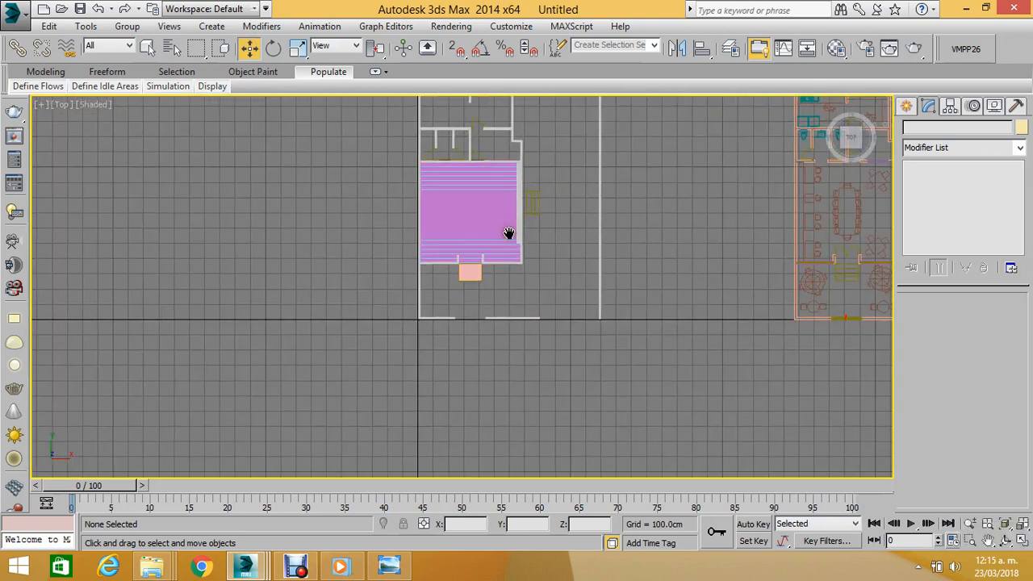
scroll(488, 193, up, 2)
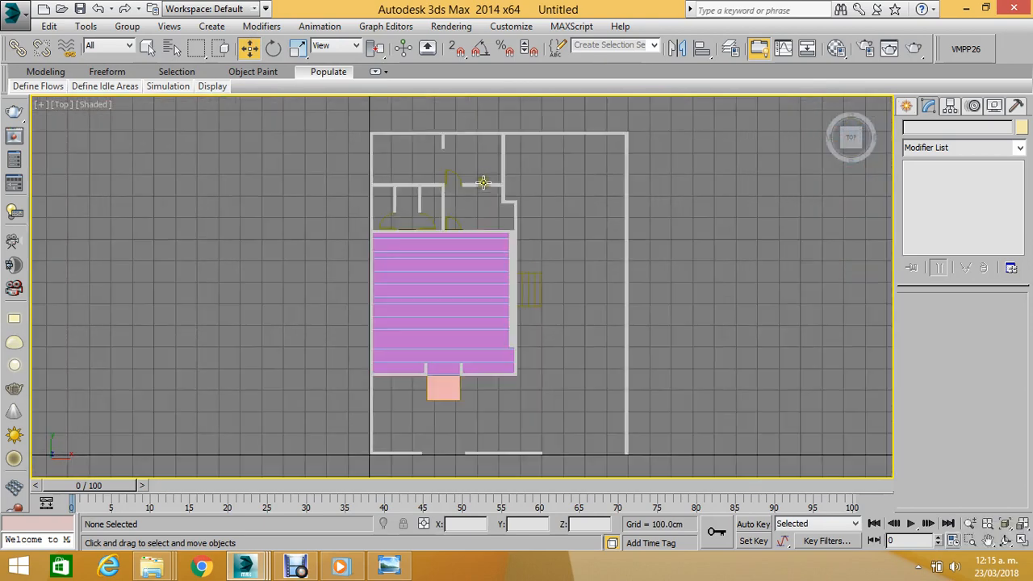
Display the Top view in wireframe and start the Line spline tool over the rear rooms.
click(90, 106)
click(201, 226)
middle_drag(345, 214, 345, 241)
scroll(421, 134, up, 2)
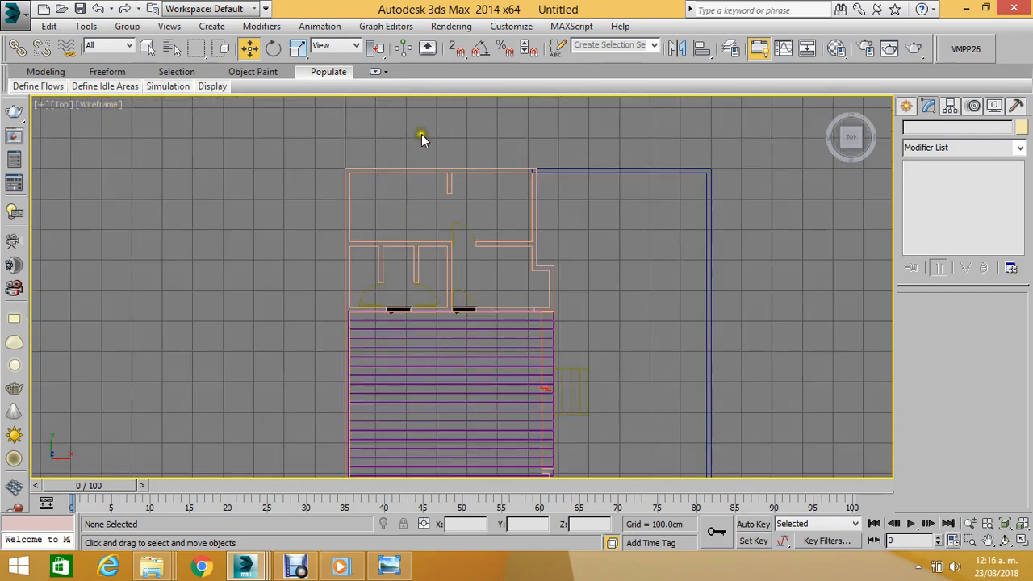
click(907, 106)
click(929, 130)
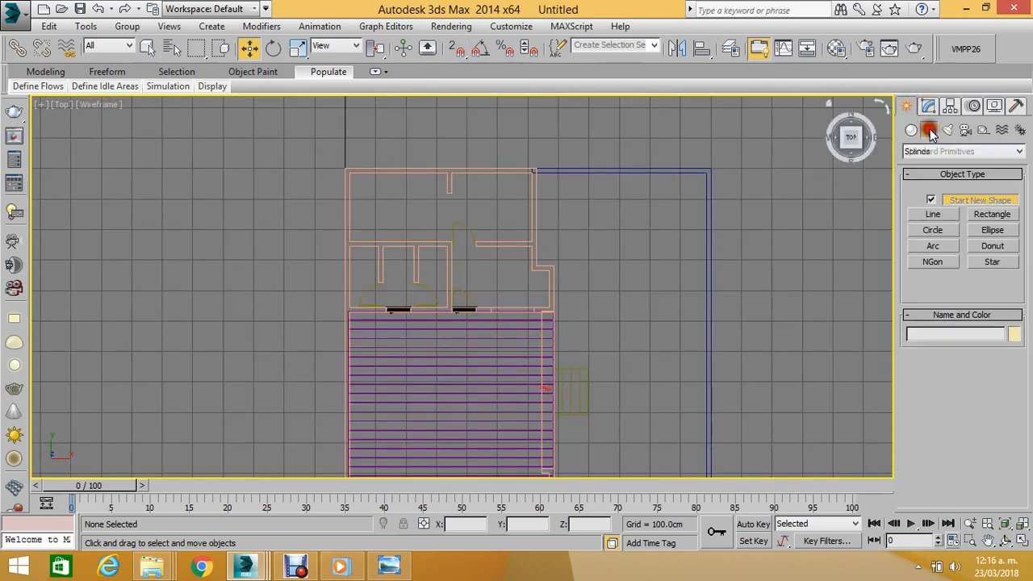
click(933, 214)
middle_drag(457, 168, 441, 159)
scroll(379, 152, up, 4)
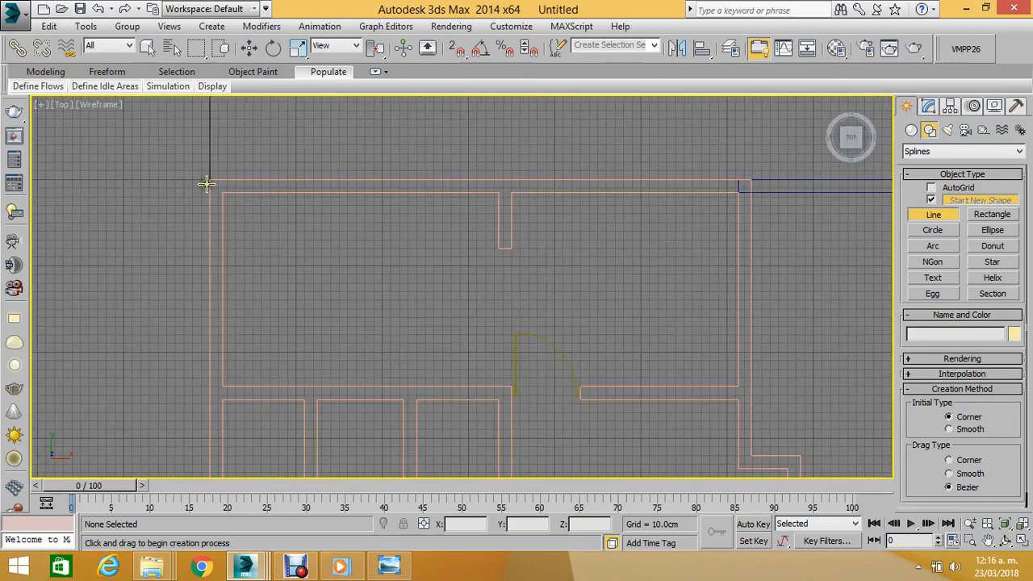
click(213, 187)
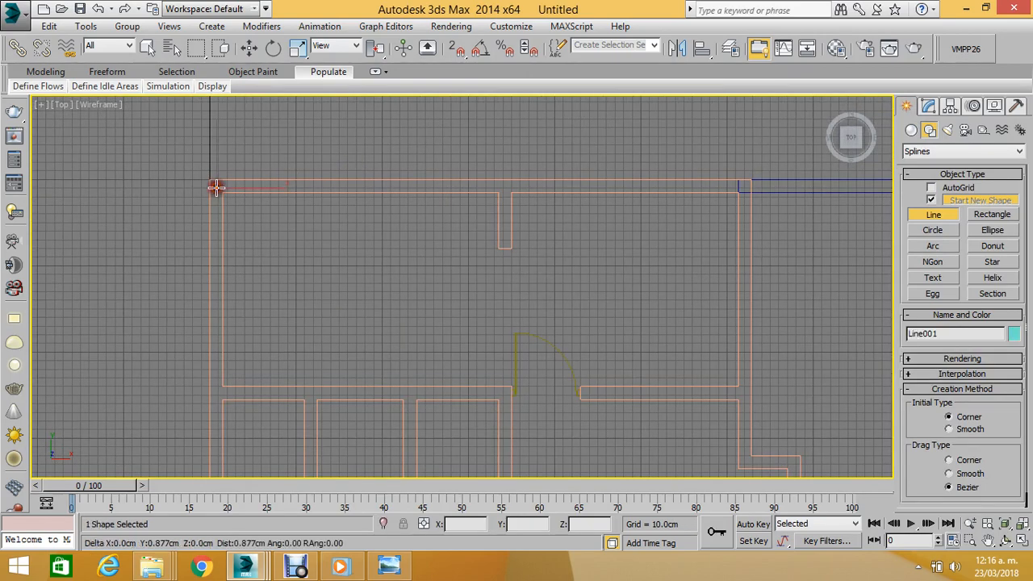
click(744, 186)
scroll(744, 186, down, 3)
scroll(693, 274, up, 3)
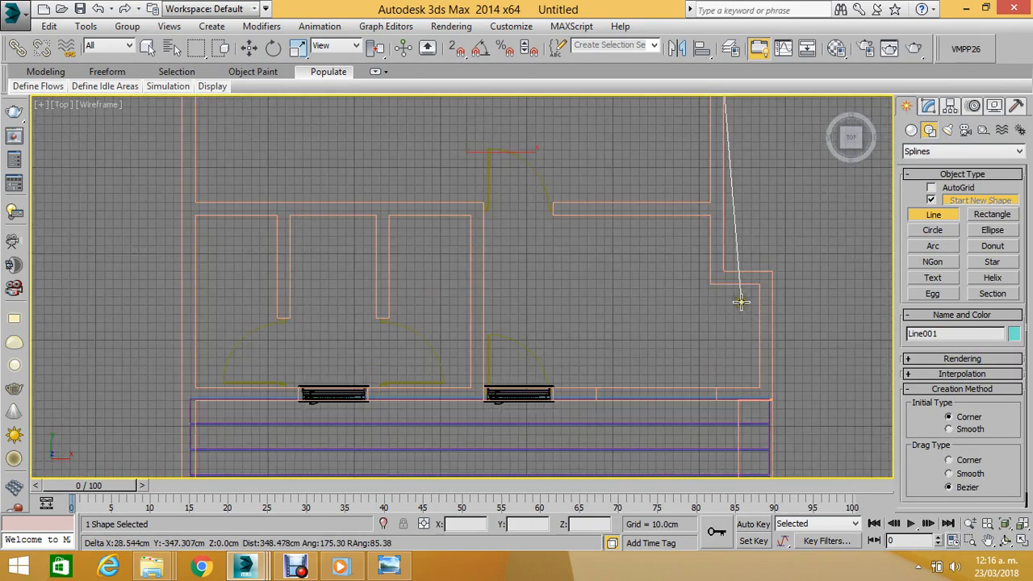
right_click(692, 194)
key(ctrl+z)
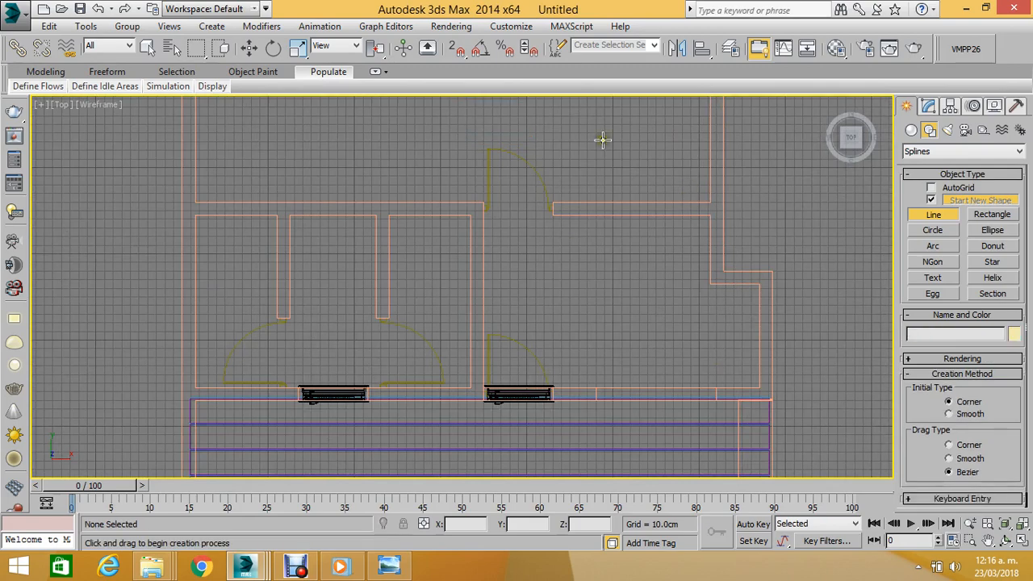
Turn on 2D snapping to grid points and draw the slab outline's first edge along the middle of the rear wall.
right_click(454, 47)
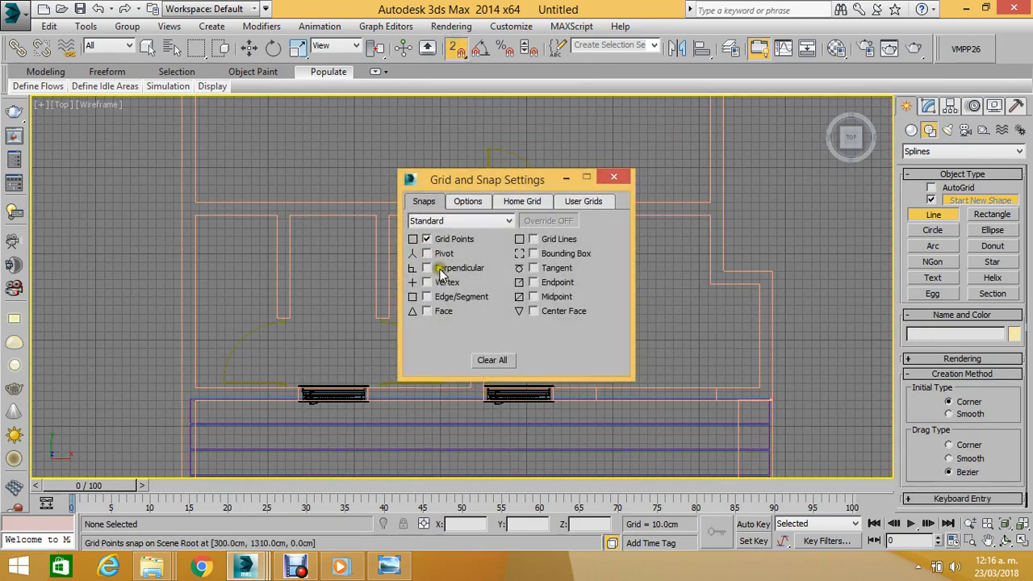
click(614, 176)
middle_drag(503, 191, 476, 247)
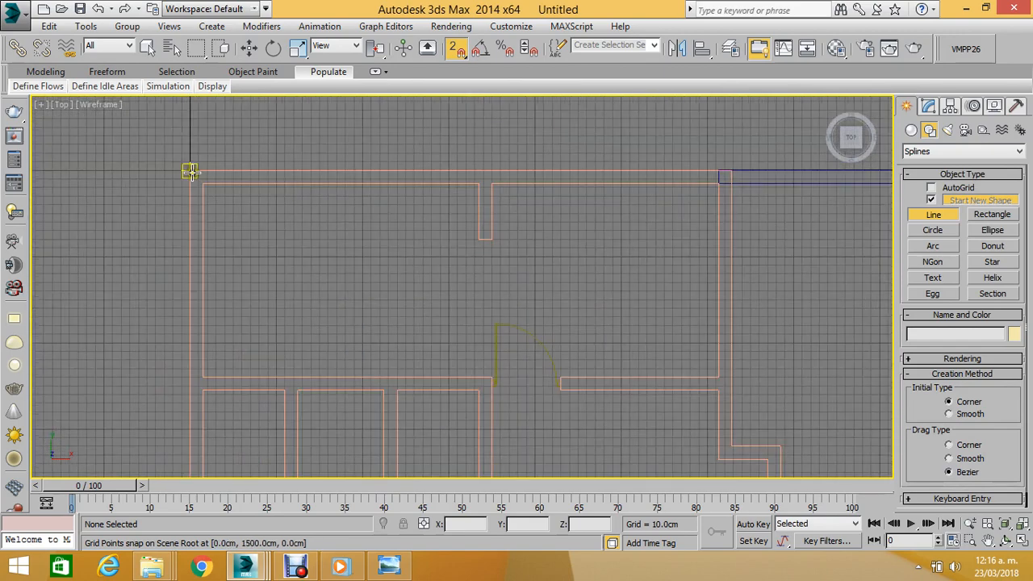
click(190, 172)
click(722, 174)
scroll(680, 147, down, 2)
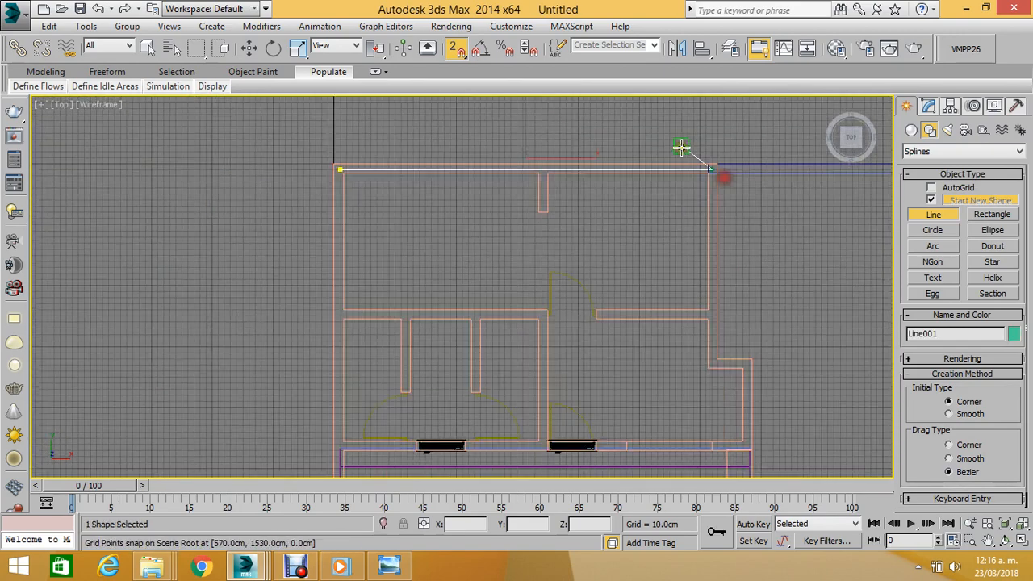
Continue the outline down the rear room's side wall and out along the wall offset to its outer corner.
scroll(680, 146, down, 3)
scroll(714, 214, up, 3)
scroll(703, 157, down, 3)
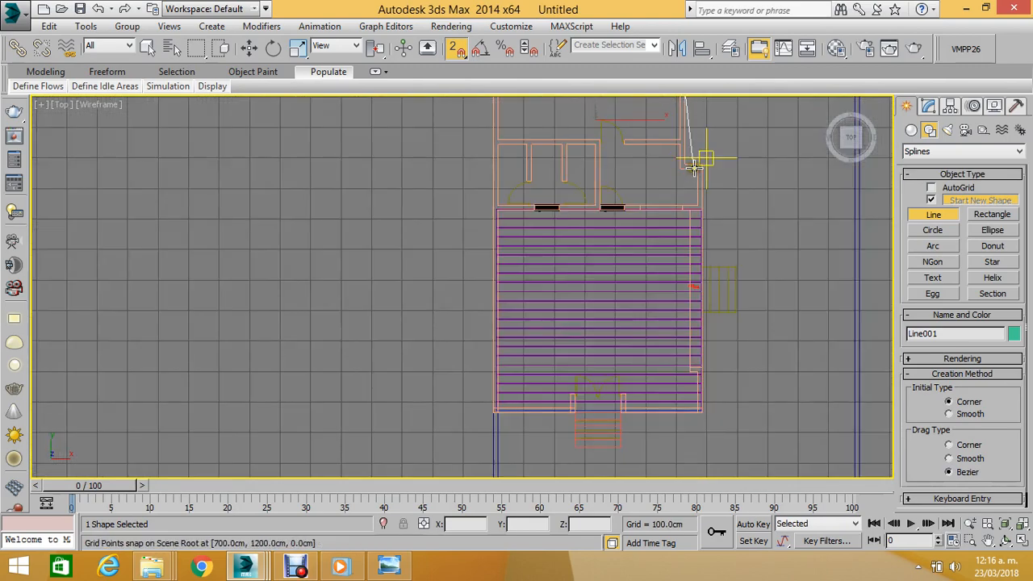
scroll(694, 166, up, 6)
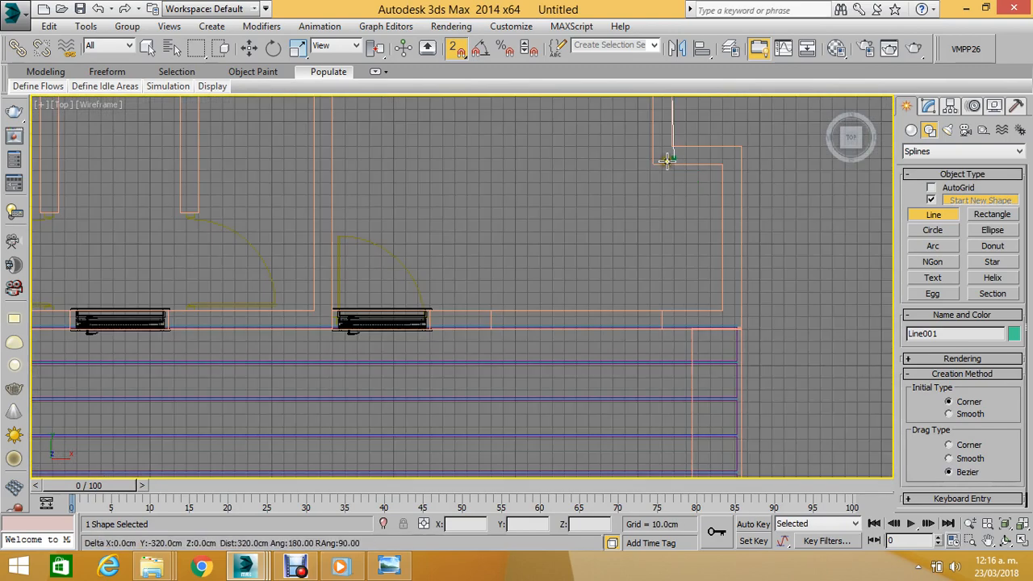
click(672, 158)
click(734, 156)
Extend the outline along the side wall to the front corner at X 680 cm, Y 370 cm.
scroll(731, 156, down, 3)
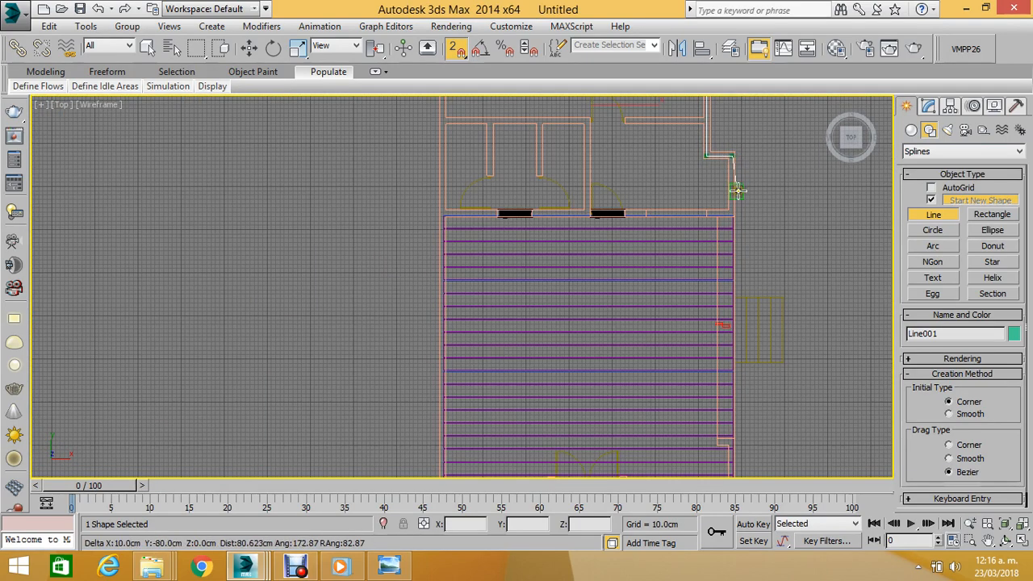
scroll(742, 212, up, 2)
scroll(740, 204, down, 4)
scroll(748, 385, up, 3)
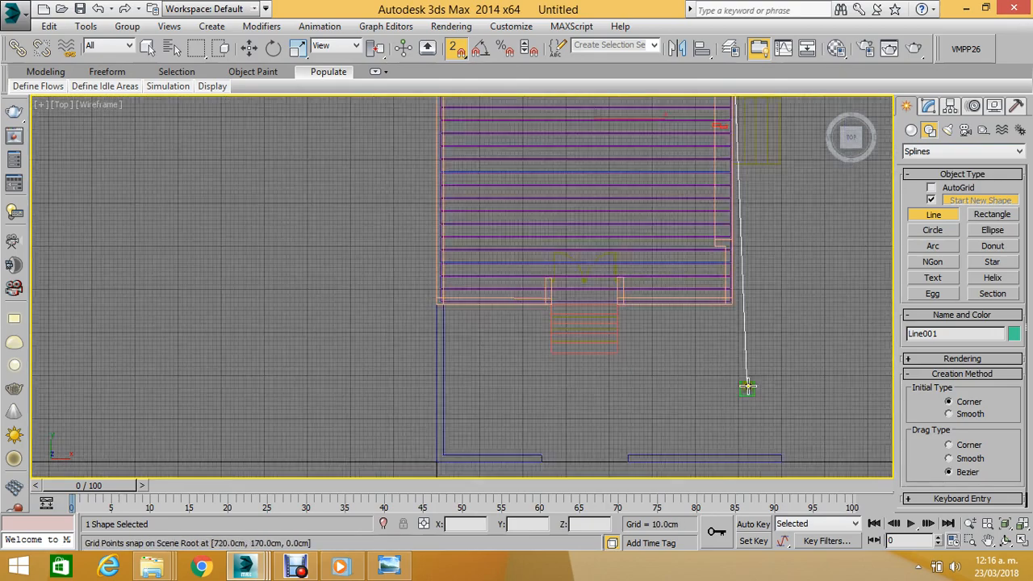
scroll(726, 299, up, 5)
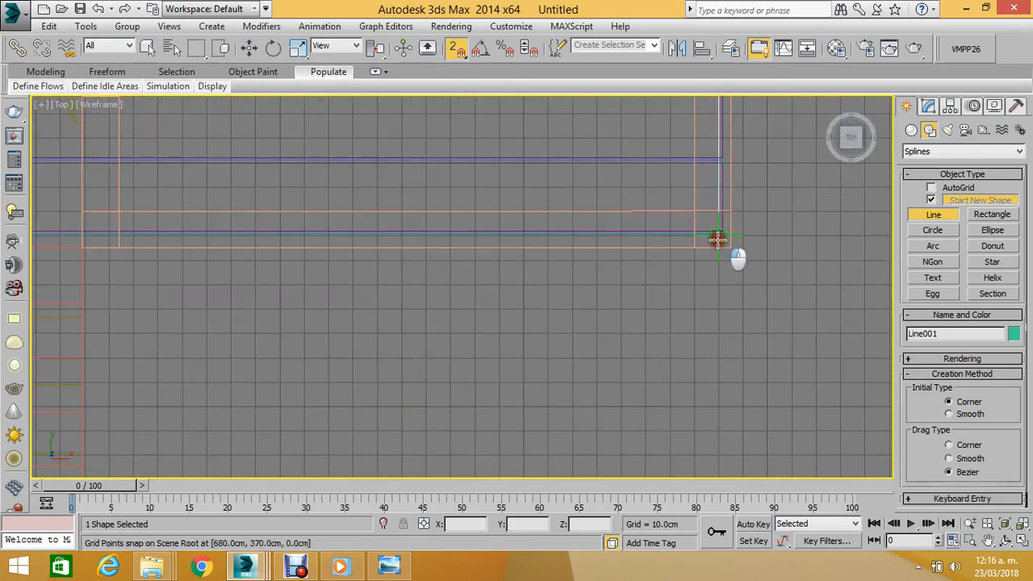
click(717, 238)
Trace the front wall to X 10 cm, Y 370 cm, and close the spline at its starting corner, X 10 cm, Y 1490 cm.
scroll(718, 238, down, 3)
scroll(138, 240, up, 3)
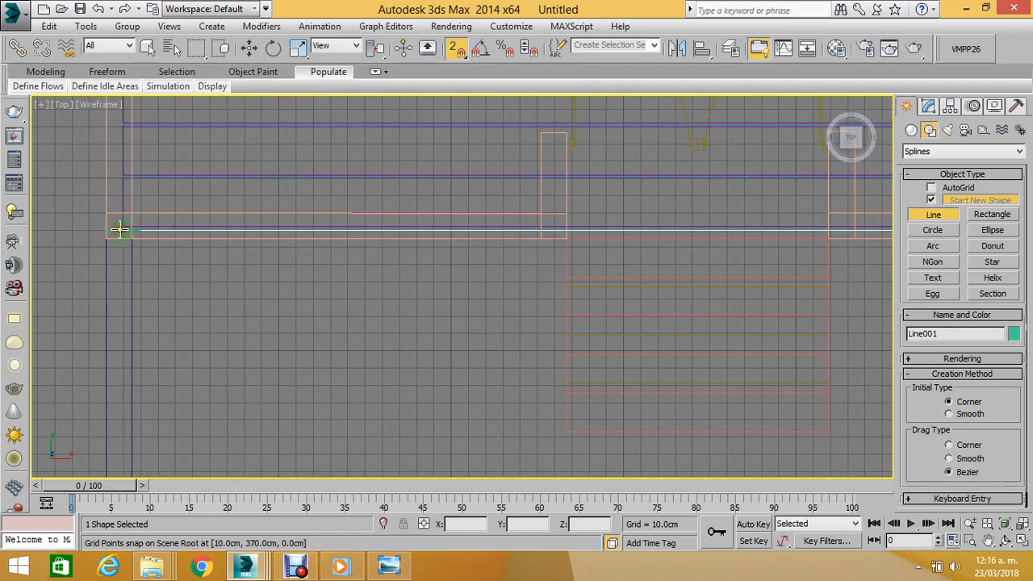
click(120, 229)
scroll(179, 316, down, 6)
scroll(185, 183, up, 5)
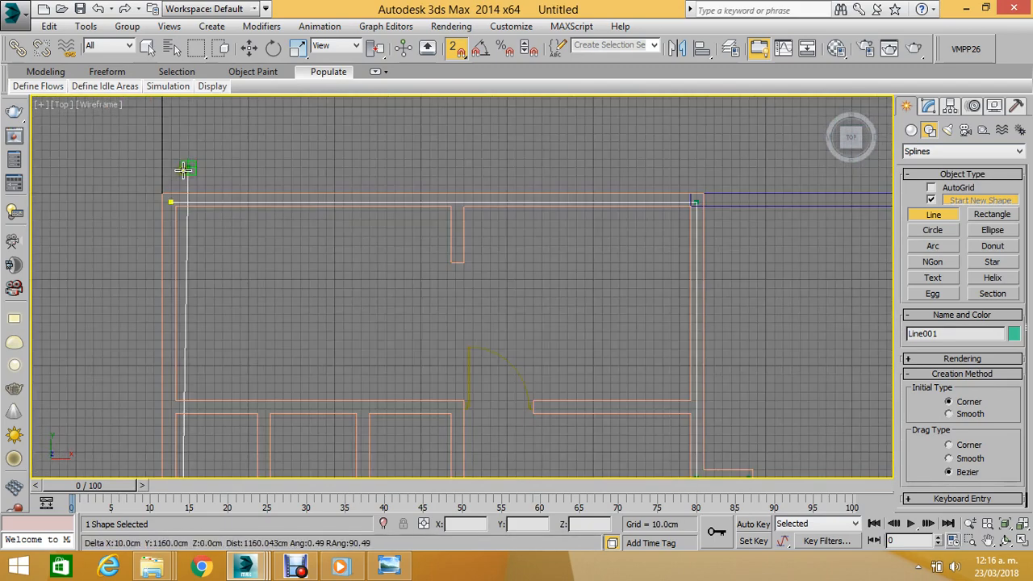
scroll(184, 169, up, 2)
click(181, 223)
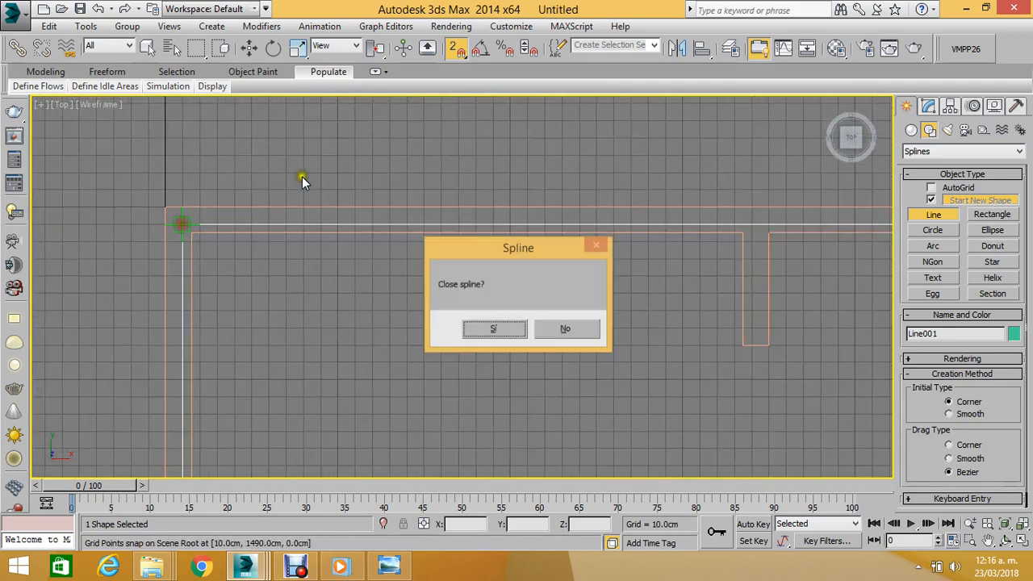
click(495, 327)
In a shaded Perspective view, raise the closed outline above the walls to about 427 cm in Z.
middle_drag(488, 316, 473, 309)
key(p)
scroll(458, 297, down, 8)
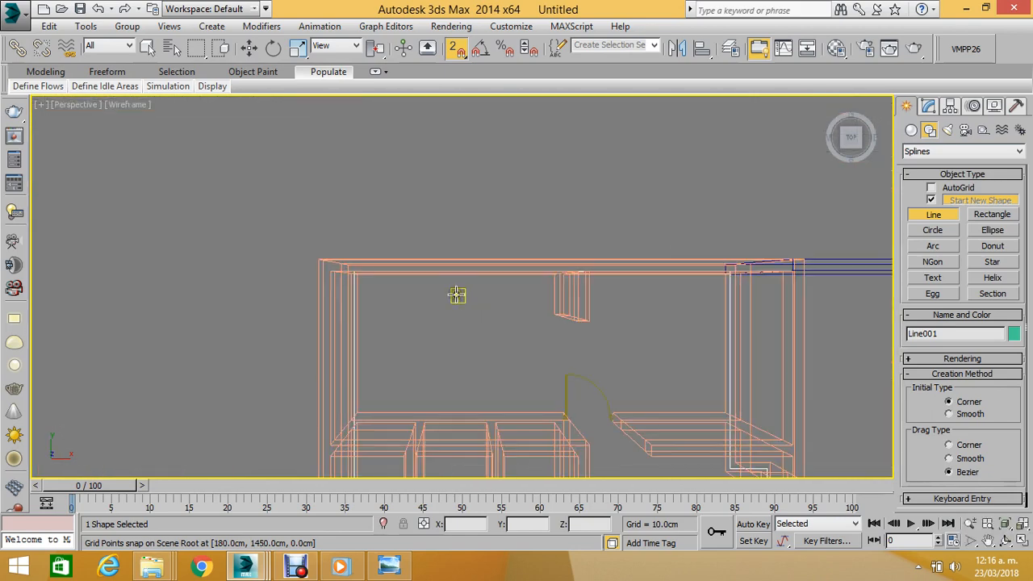
click(126, 105)
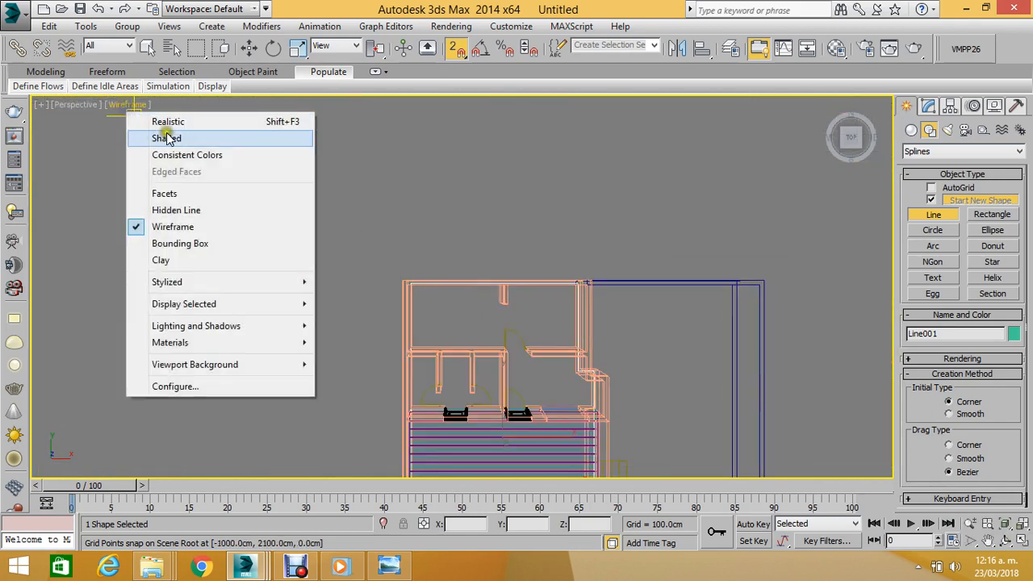
click(170, 138)
click(1007, 541)
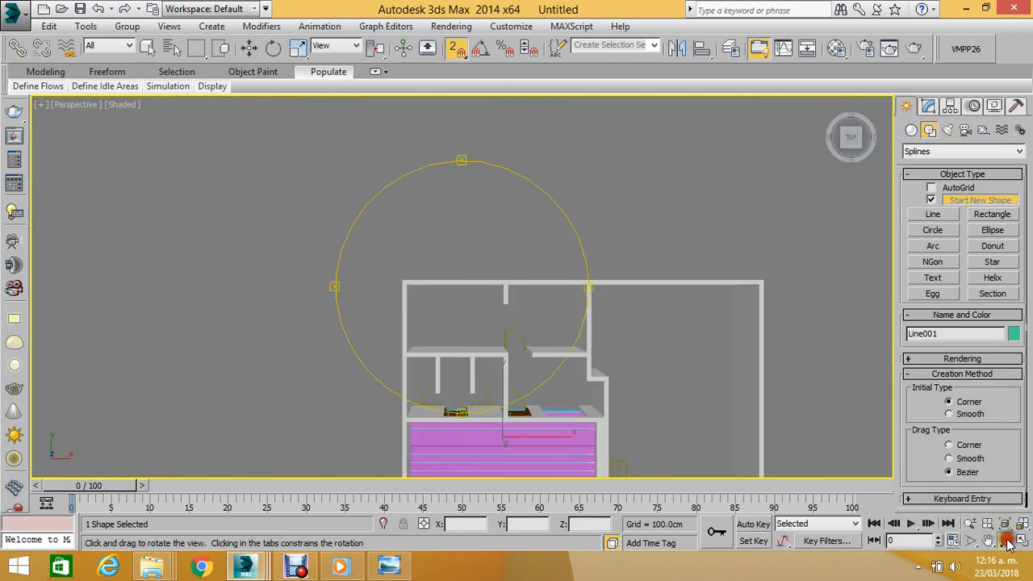
drag(494, 293, 429, 228)
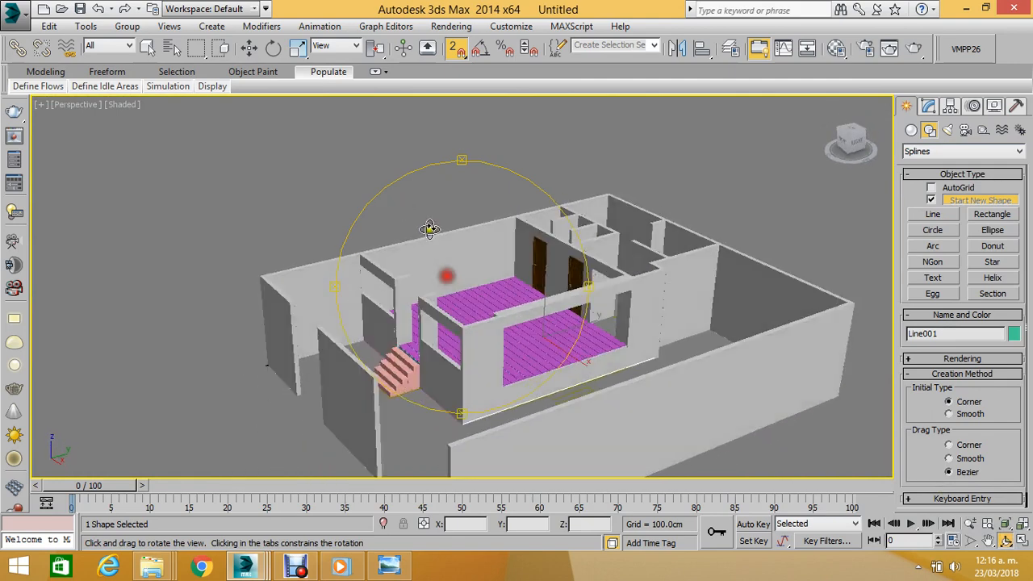
click(249, 48)
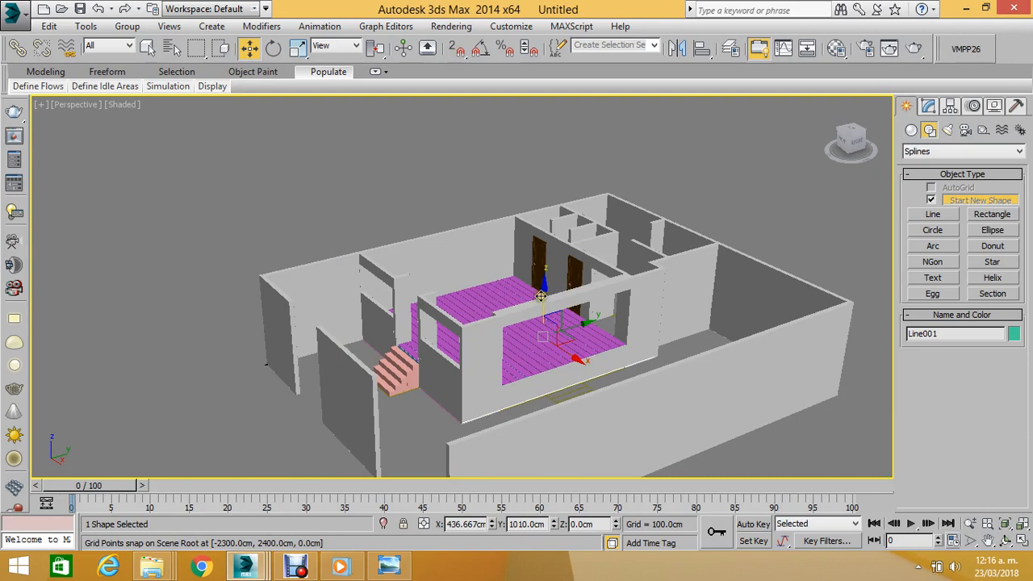
drag(541, 296, 550, 182)
scroll(681, 350, up, 3)
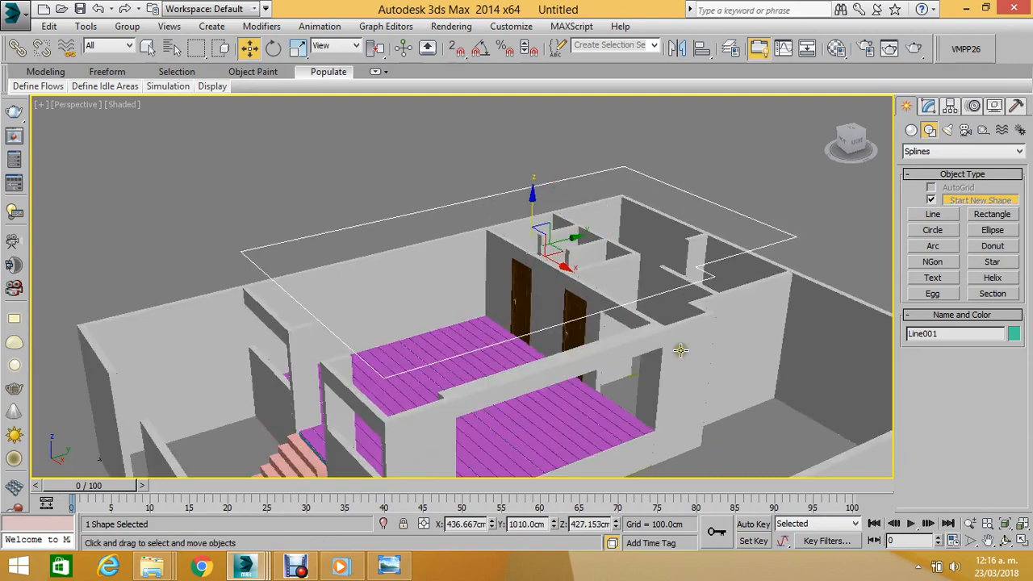
Apply an Extrude modifier to the raised outline with an amount of 20 cm.
click(928, 106)
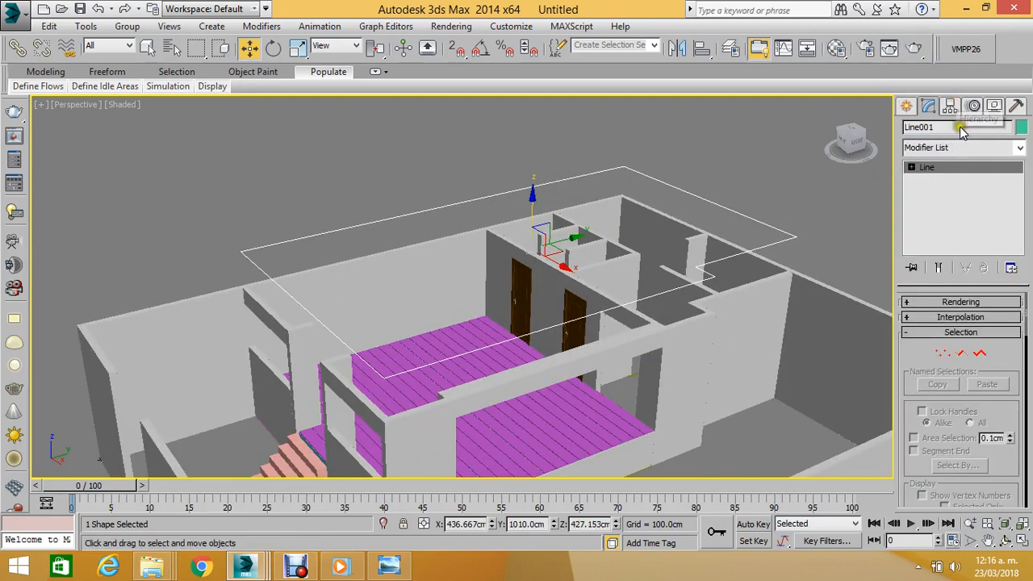
click(960, 147)
scroll(936, 451, down, 3)
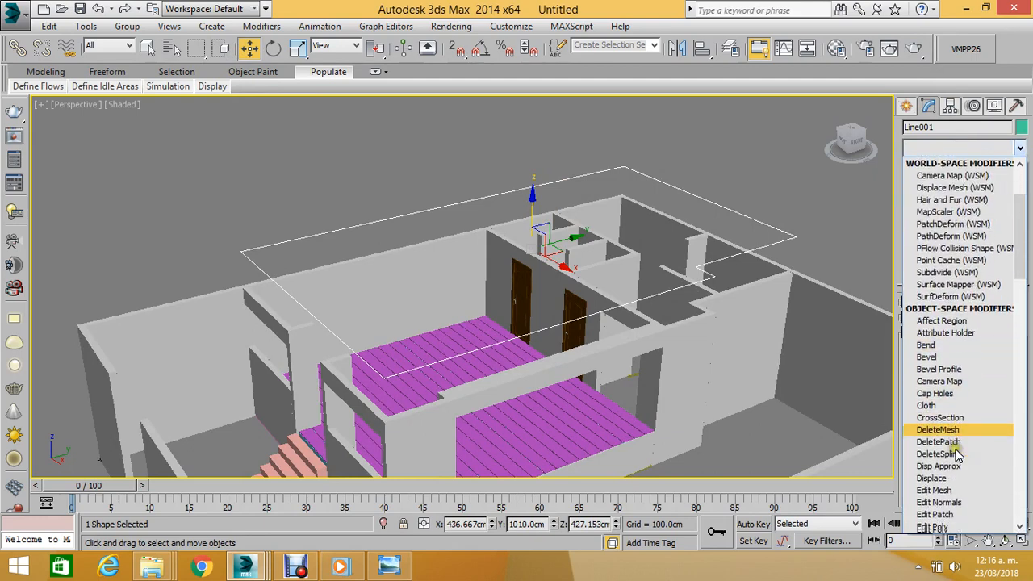
scroll(939, 478, down, 1)
click(934, 495)
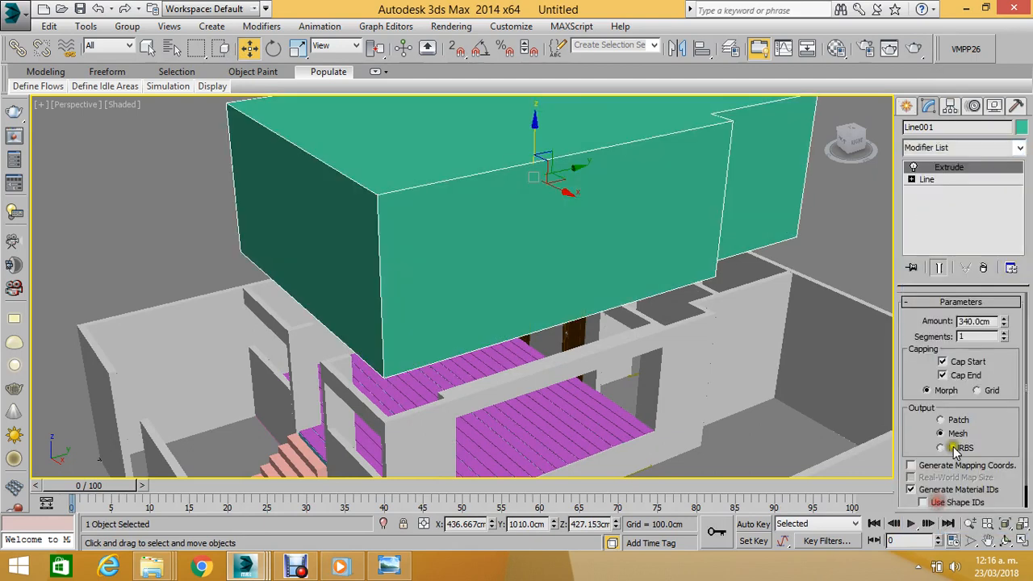
double_click(986, 323)
text(20)
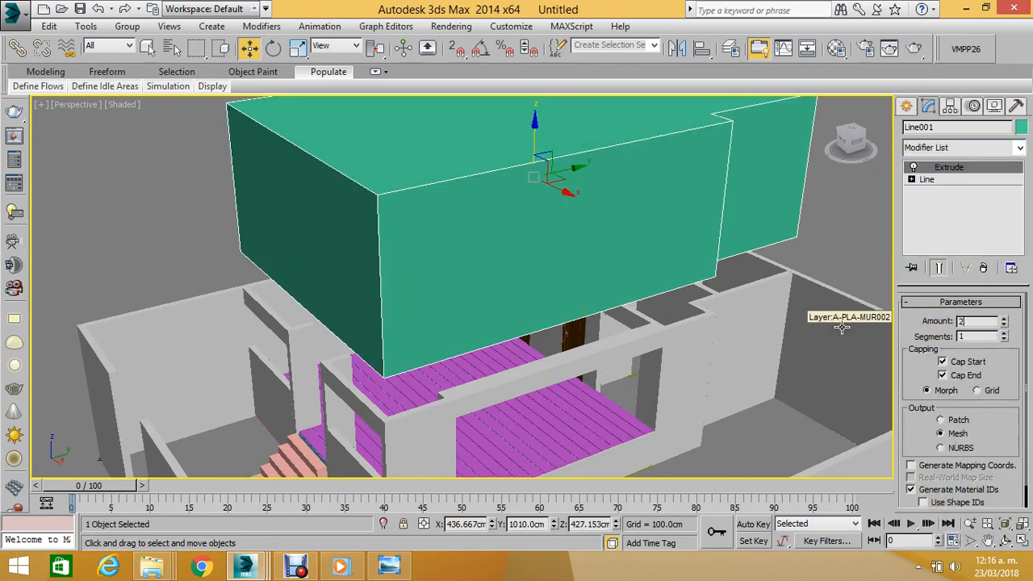
key(Return)
Lower the extruded roof slab along Z onto the wall tops, to about 321 cm.
scroll(601, 217, up, 3)
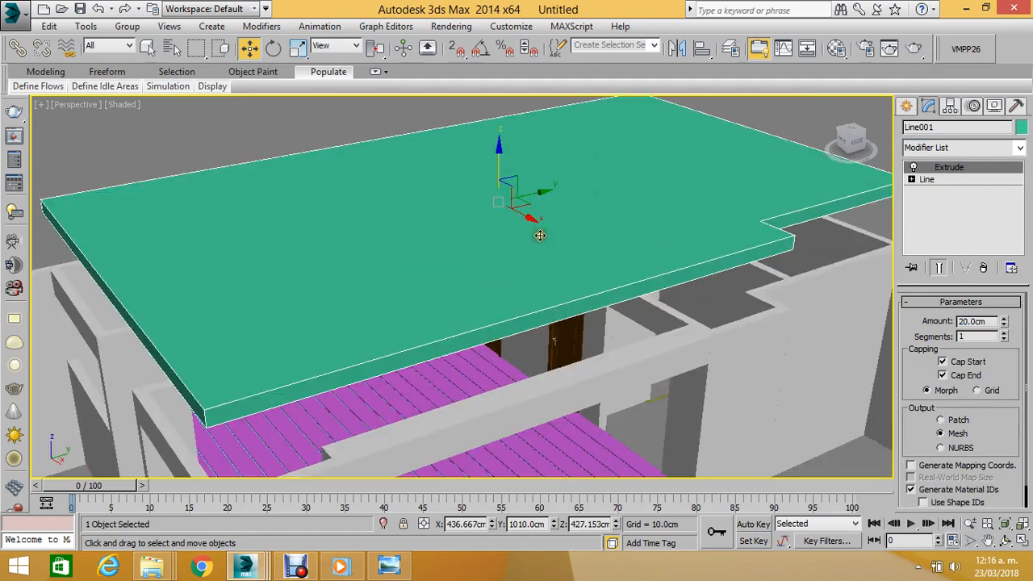
alt+middle_drag(500, 174, 529, 220)
drag(528, 220, 538, 219)
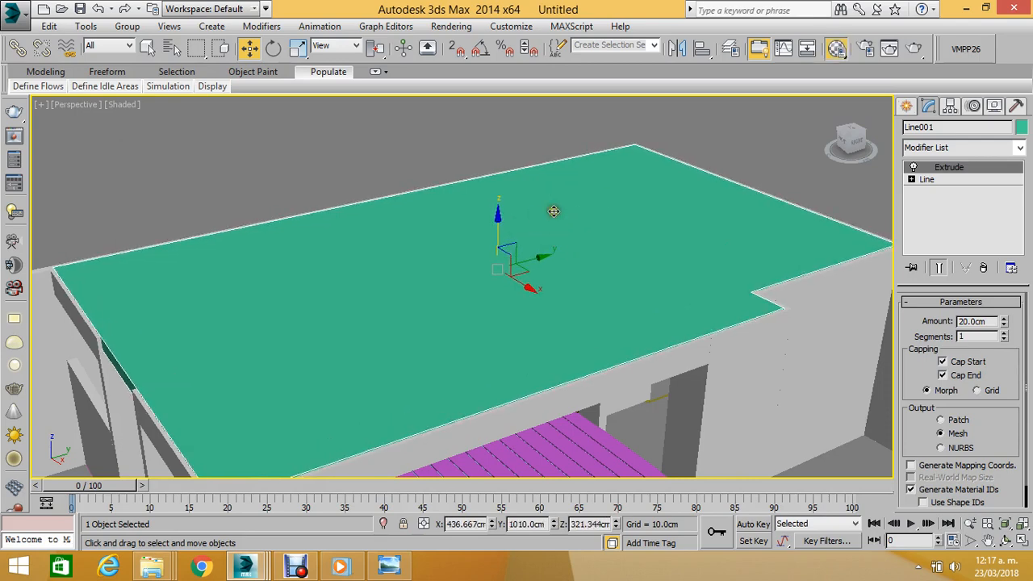
Assign the 01 - Default material to the roof slab and close the Material Editor.
key(m)
click(123, 113)
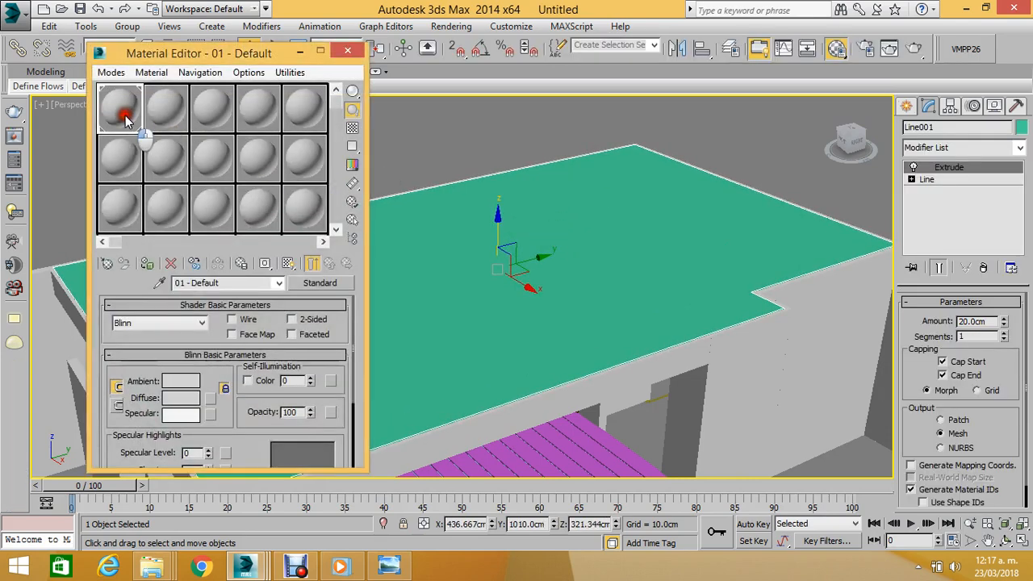
click(148, 265)
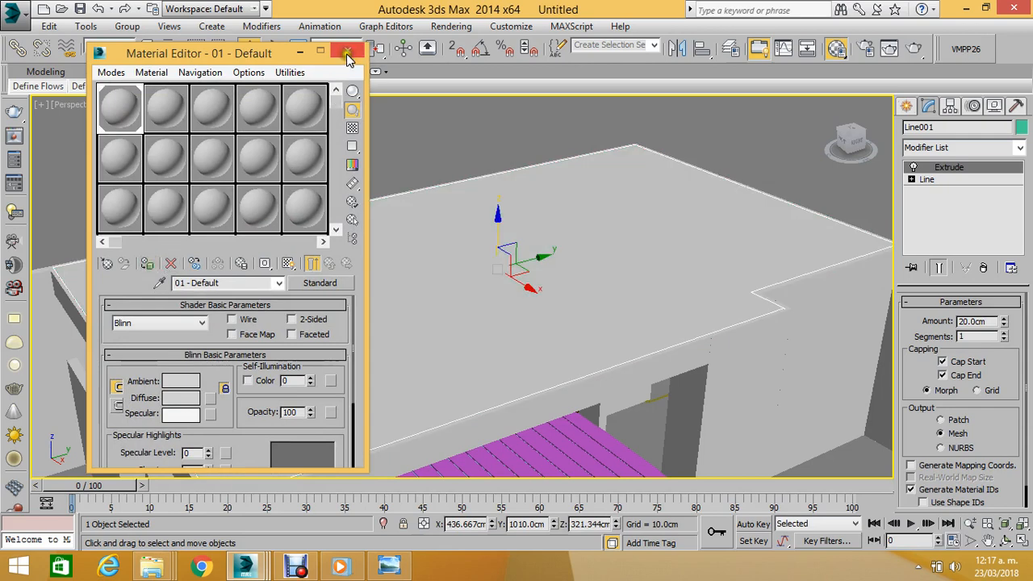
click(346, 53)
Switch the viewport to a Top view with Wireframe display so the walls beneath the roof slab show.
click(1005, 541)
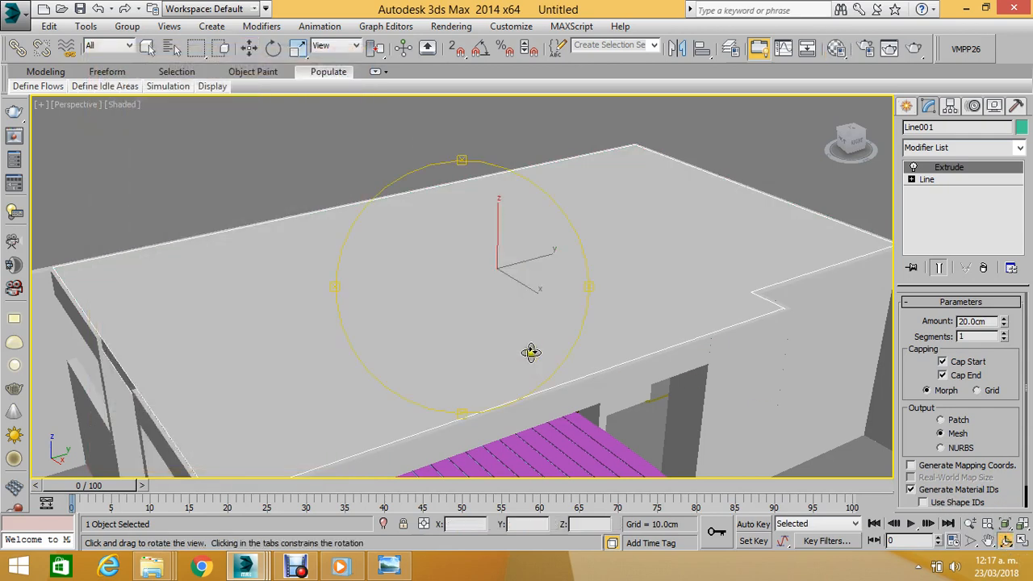
drag(530, 352, 430, 296)
scroll(427, 273, down, 4)
key(t)
middle_drag(419, 261, 296, 214)
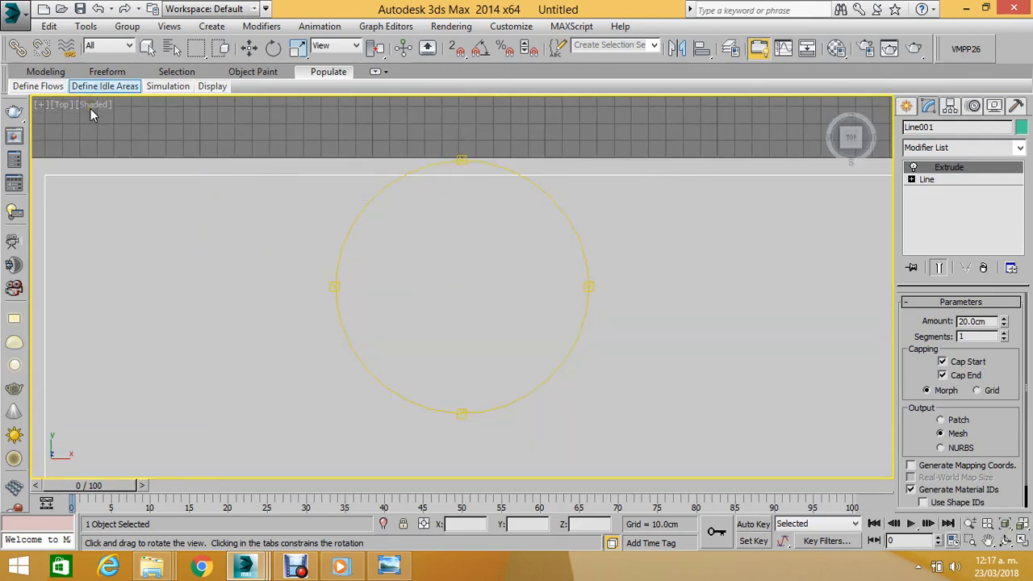
click(104, 85)
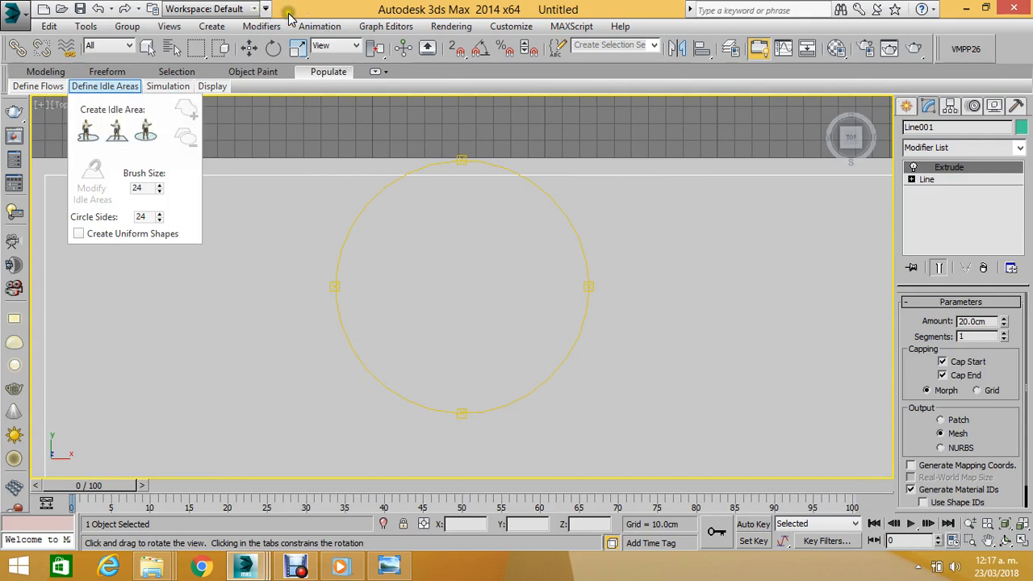
click(101, 108)
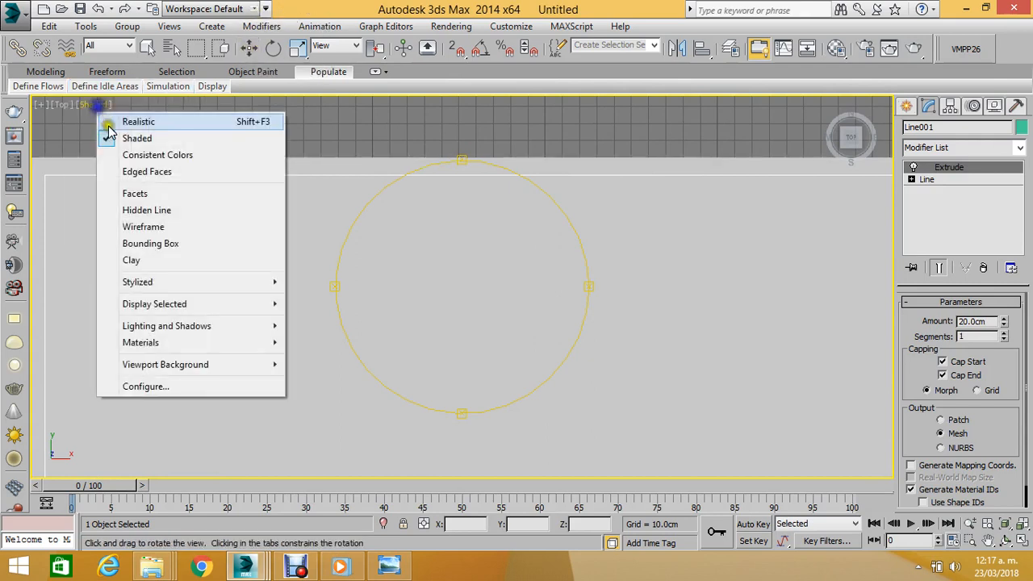
click(143, 224)
click(248, 50)
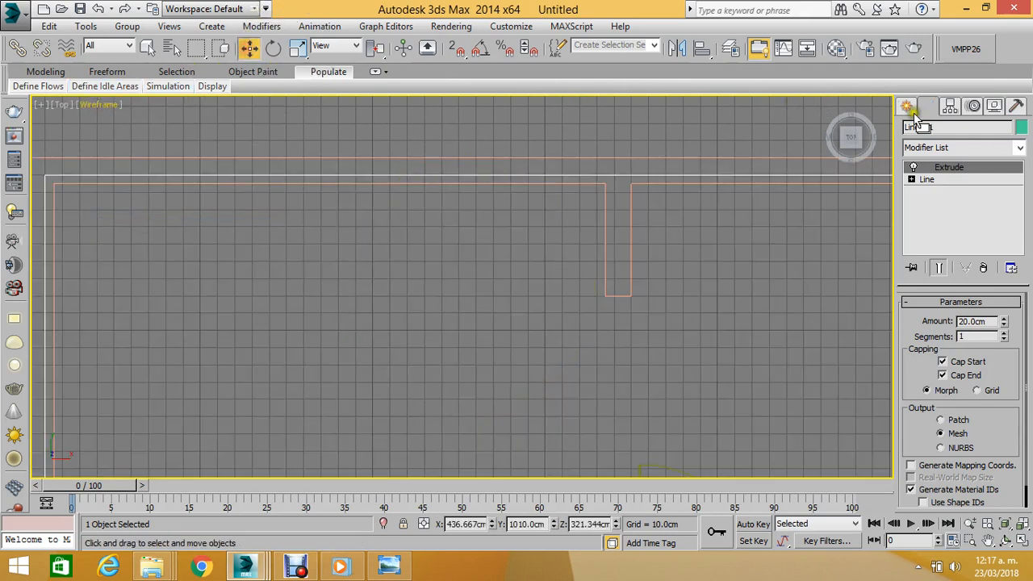
Using grid snap, create a 200 by 10 cm box inside the plank-floored room beside its long outer wall, with height 210 cm and 1 length segment.
click(906, 106)
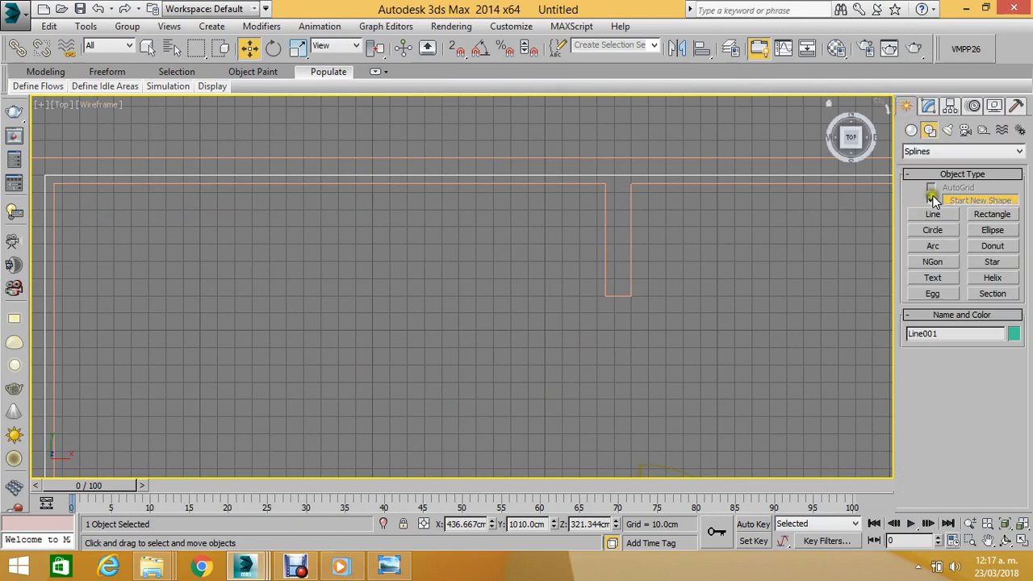
click(911, 130)
click(936, 202)
scroll(589, 180, down, 5)
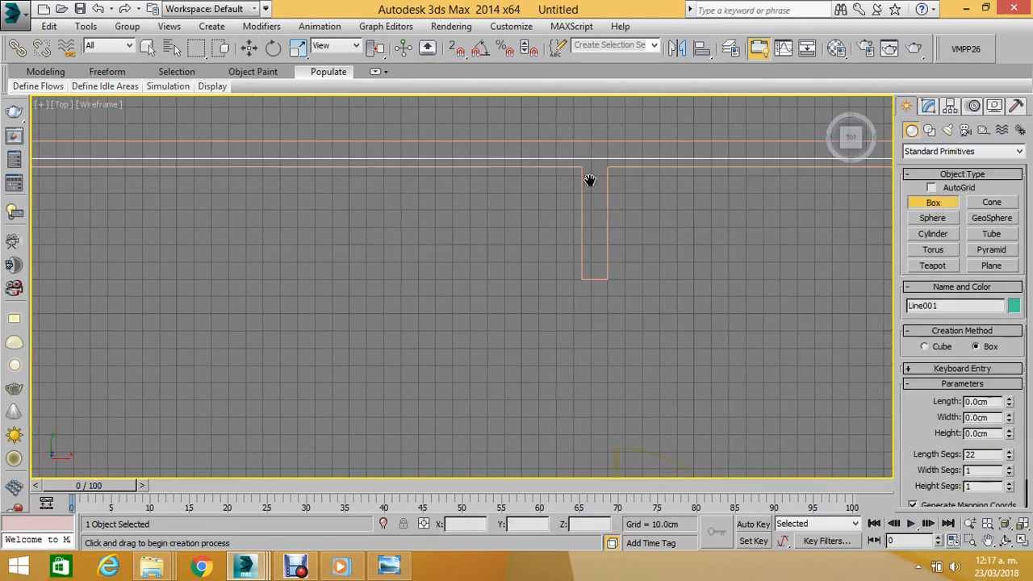
middle_drag(594, 158, 580, 94)
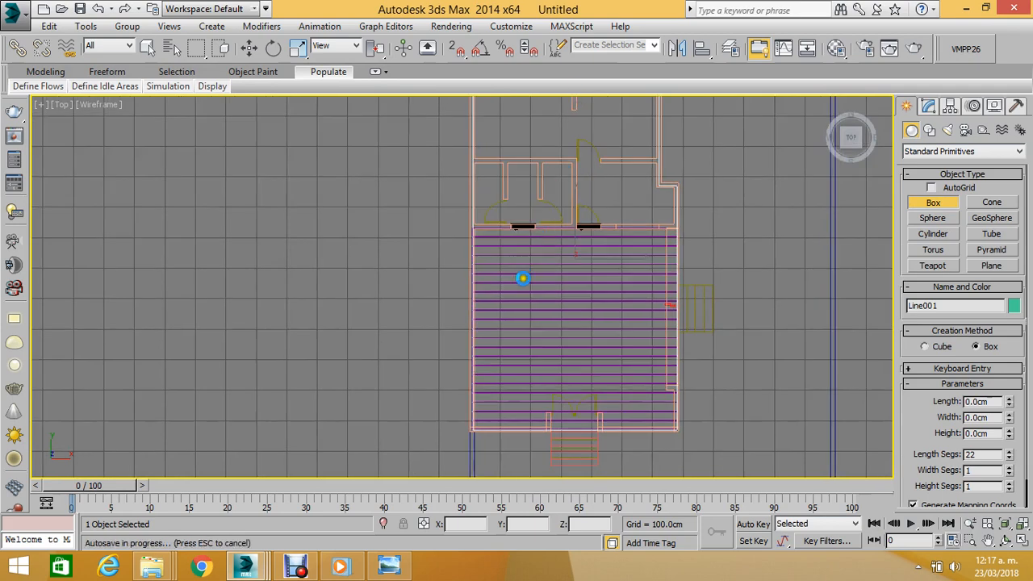
scroll(486, 339, up, 4)
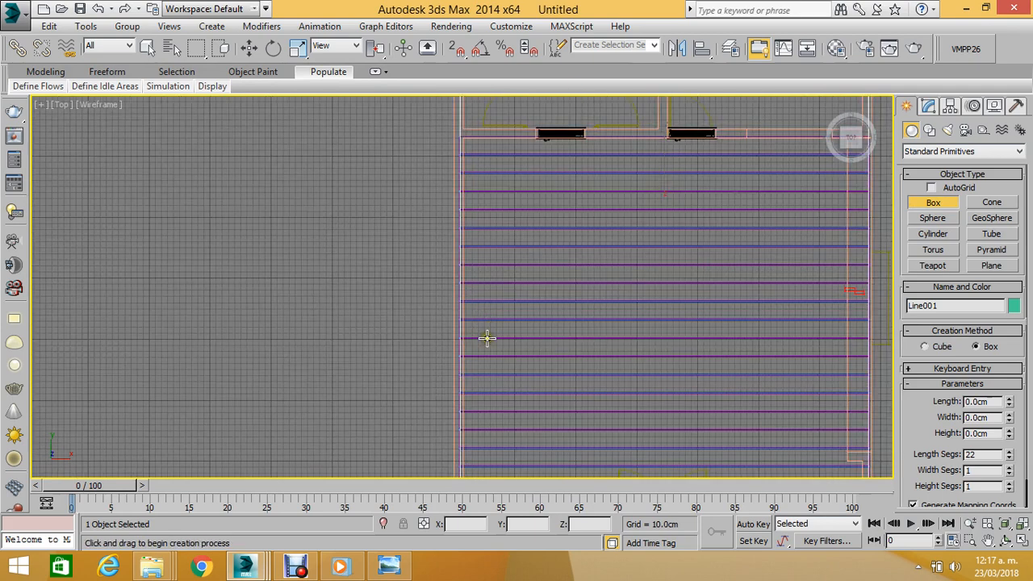
click(456, 49)
scroll(455, 278, up, 3)
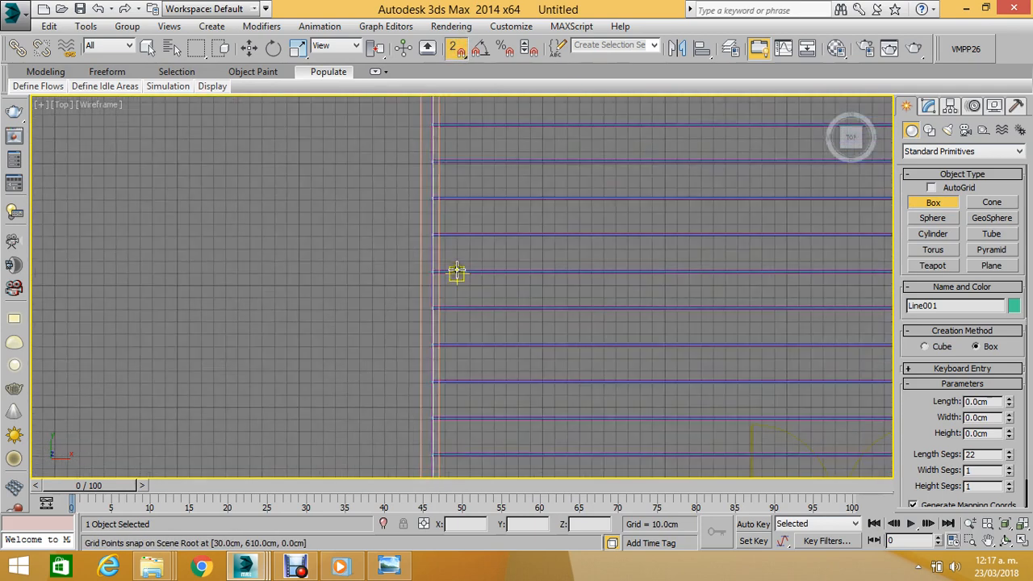
middle_drag(447, 282, 443, 347)
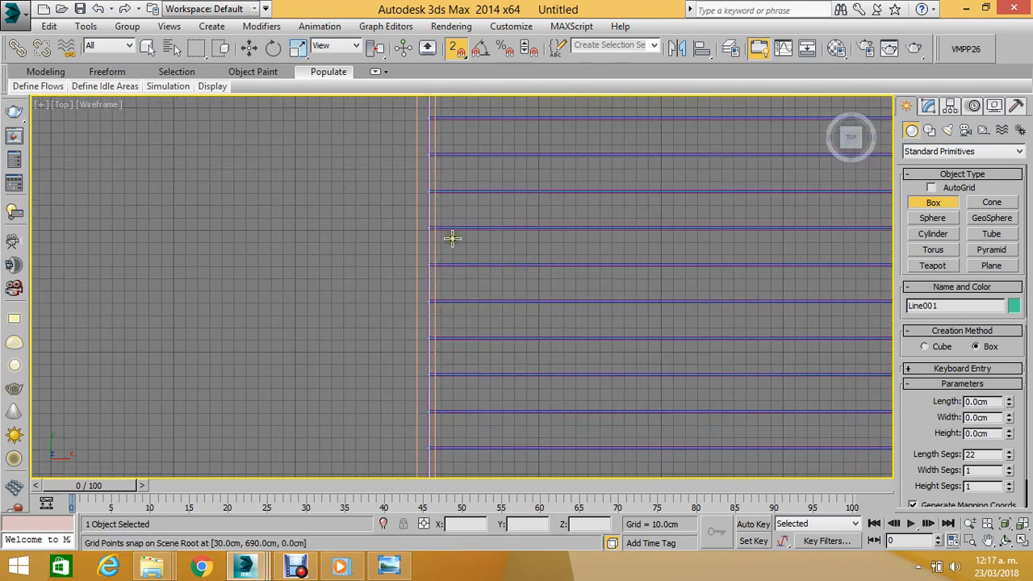
drag(442, 111, 454, 352)
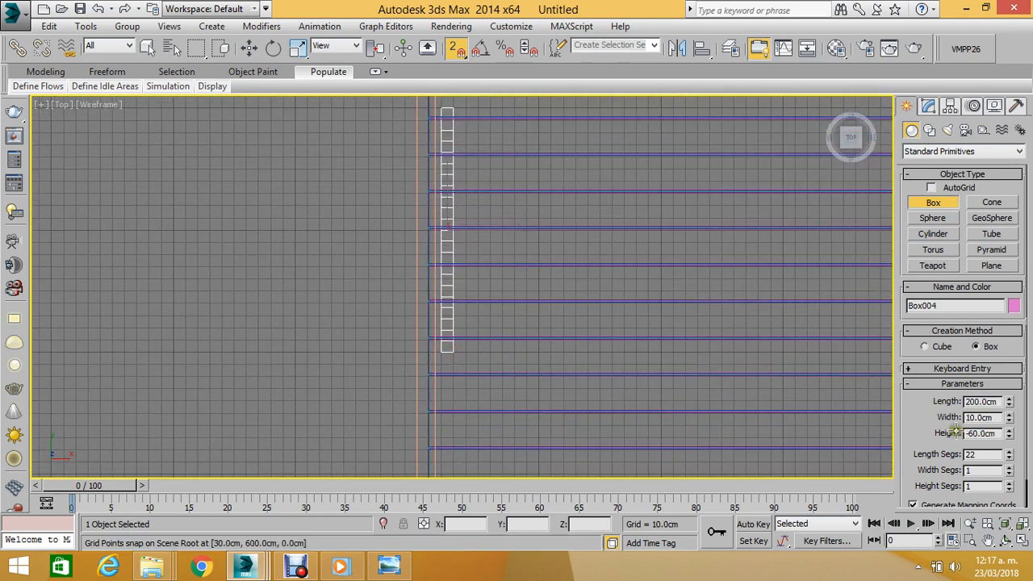
click(981, 454)
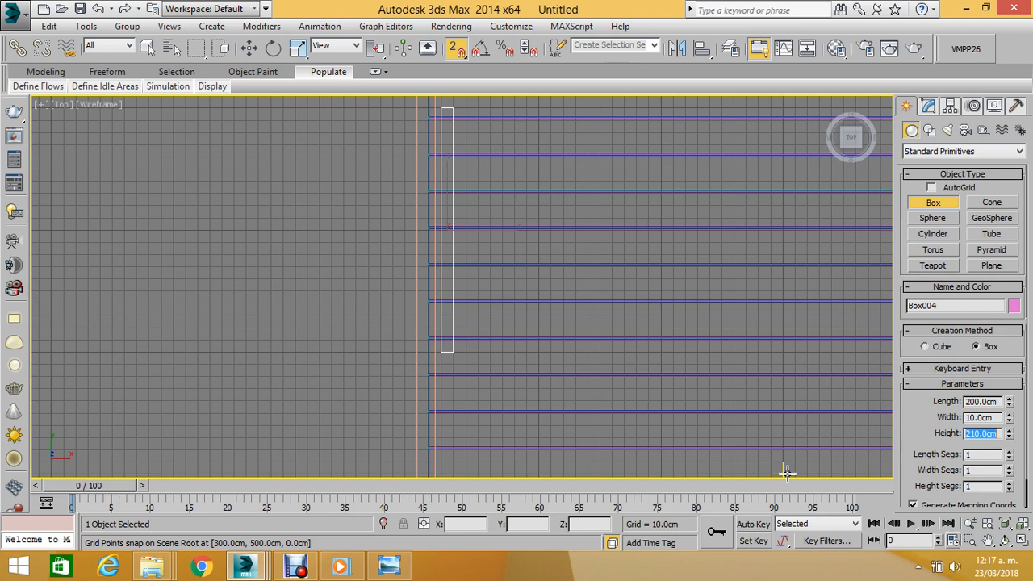
In the Front view, turn snapping off and raise the box onto the plank floor, to about 88 cm in Z.
key(f)
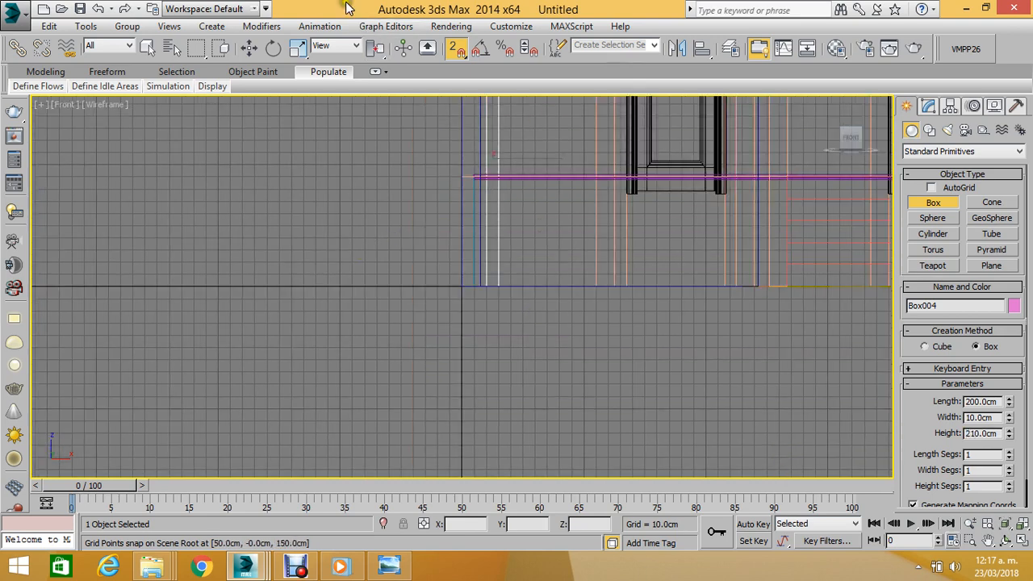
click(248, 55)
click(456, 50)
middle_drag(514, 120, 489, 211)
scroll(486, 220, down, 4)
drag(465, 240, 477, 178)
scroll(483, 167, up, 5)
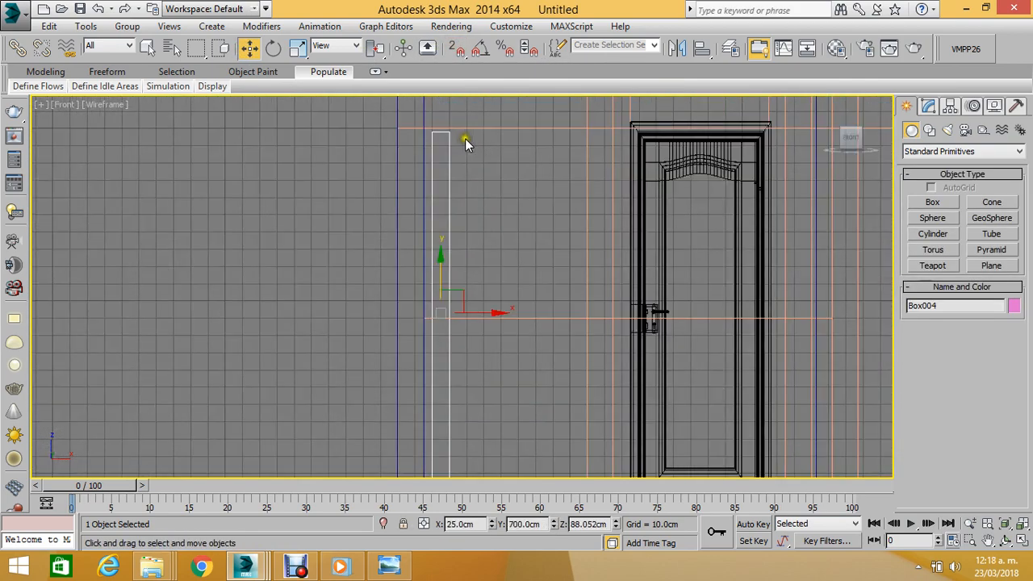
scroll(465, 138, down, 1)
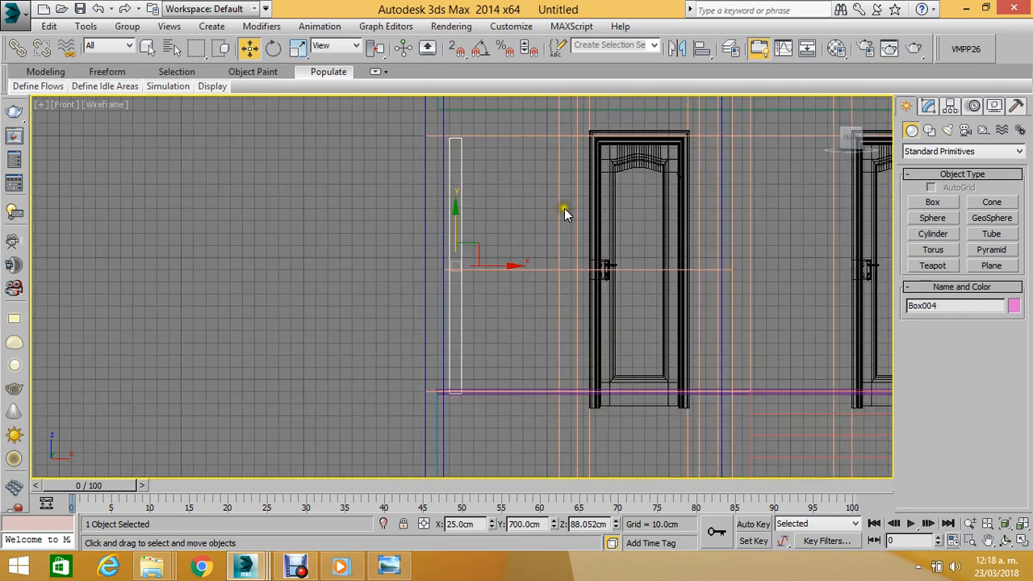
middle_drag(526, 213, 489, 217)
Show the box up close from inside the room in a shaded Perspective view.
key(p)
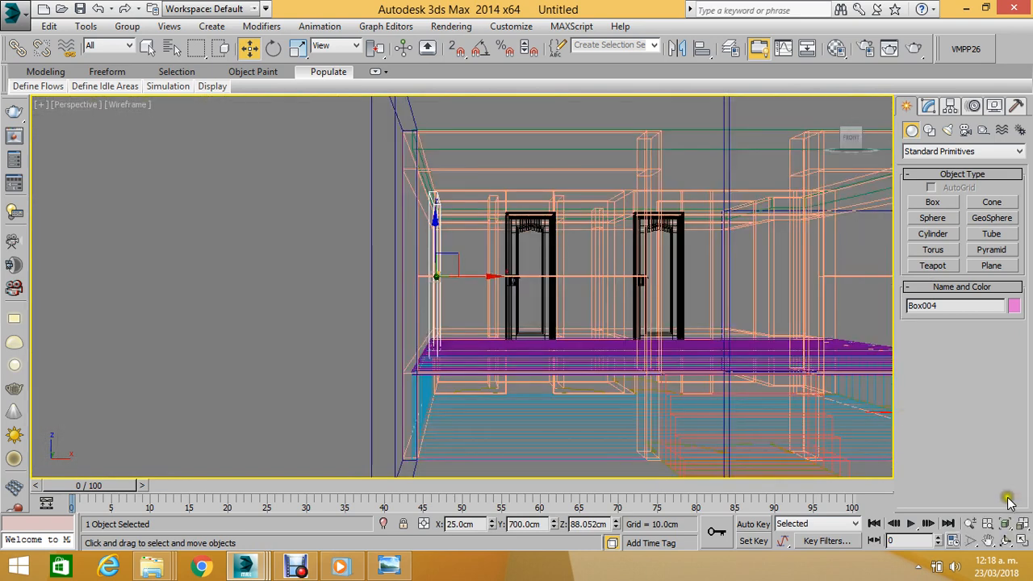
click(1006, 540)
drag(525, 268, 162, 161)
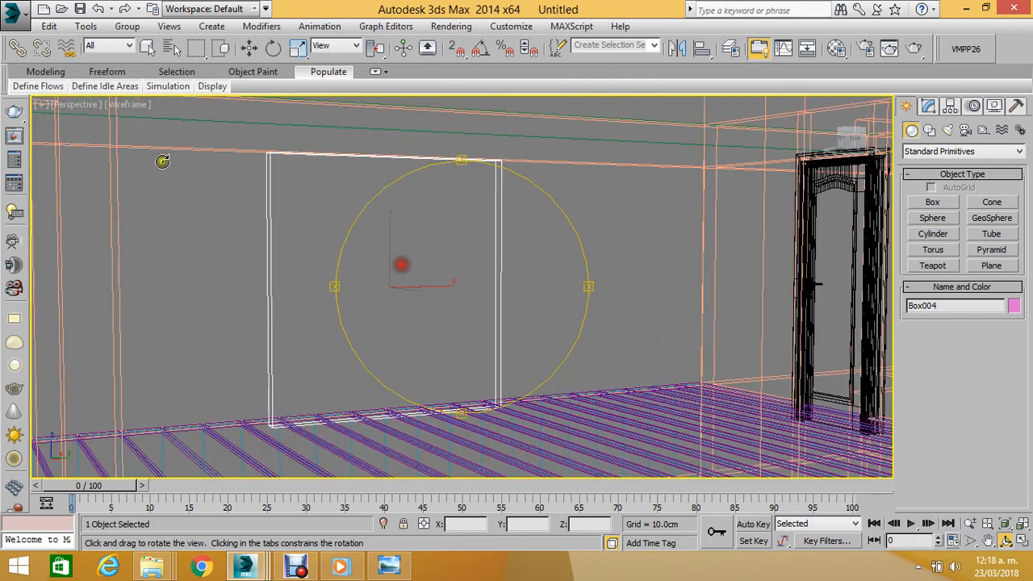
click(121, 101)
click(157, 137)
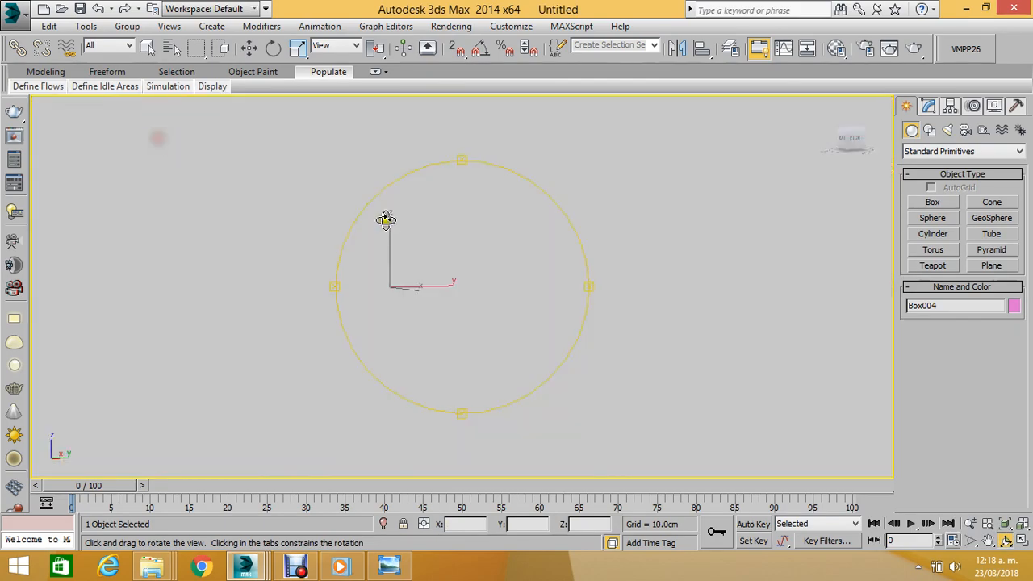
drag(470, 256, 475, 239)
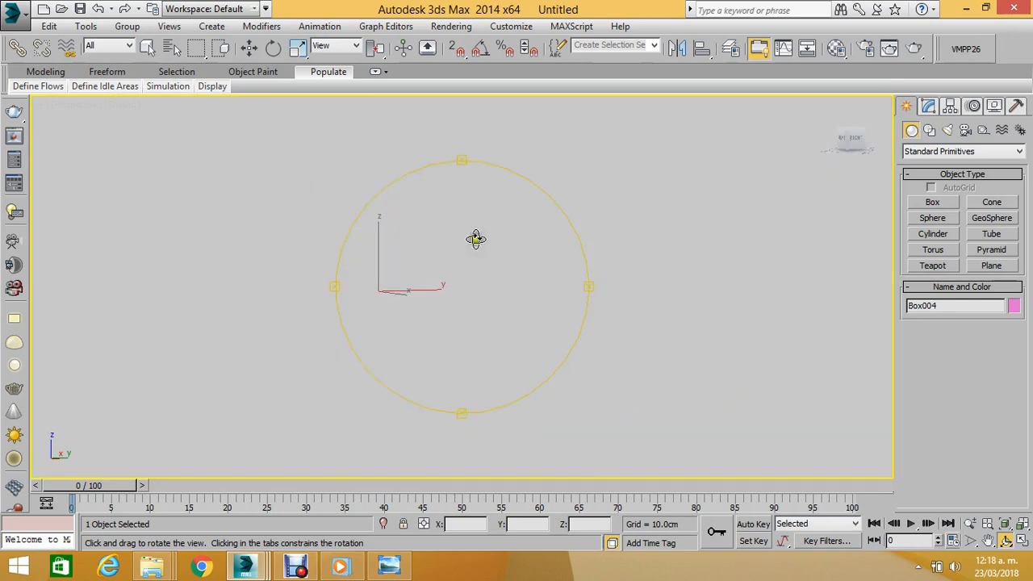
drag(502, 284, 499, 288)
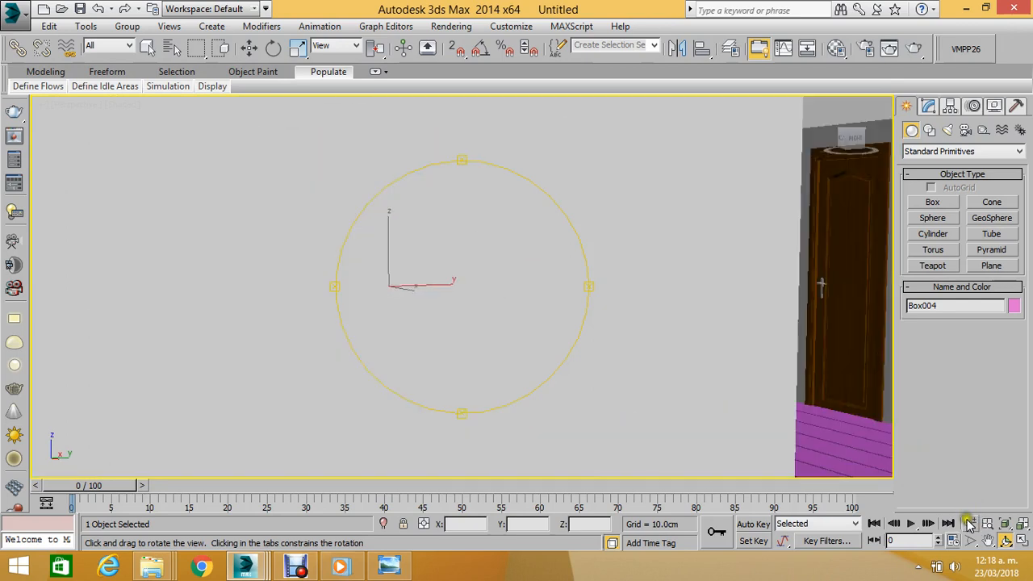
click(969, 523)
drag(385, 258, 389, 185)
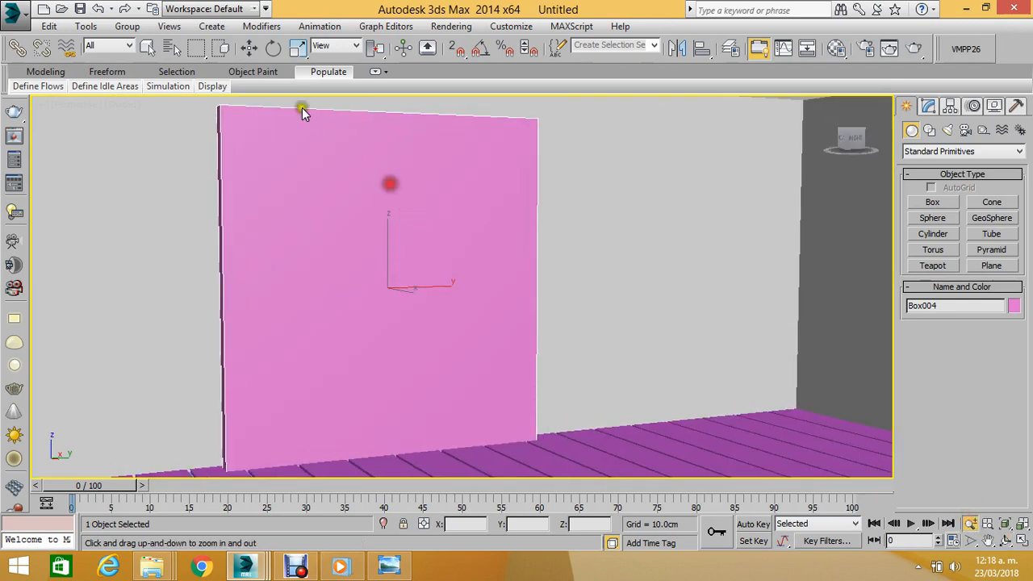
Set the box's height segments to 2, keeping 1 width segment.
click(249, 47)
click(928, 106)
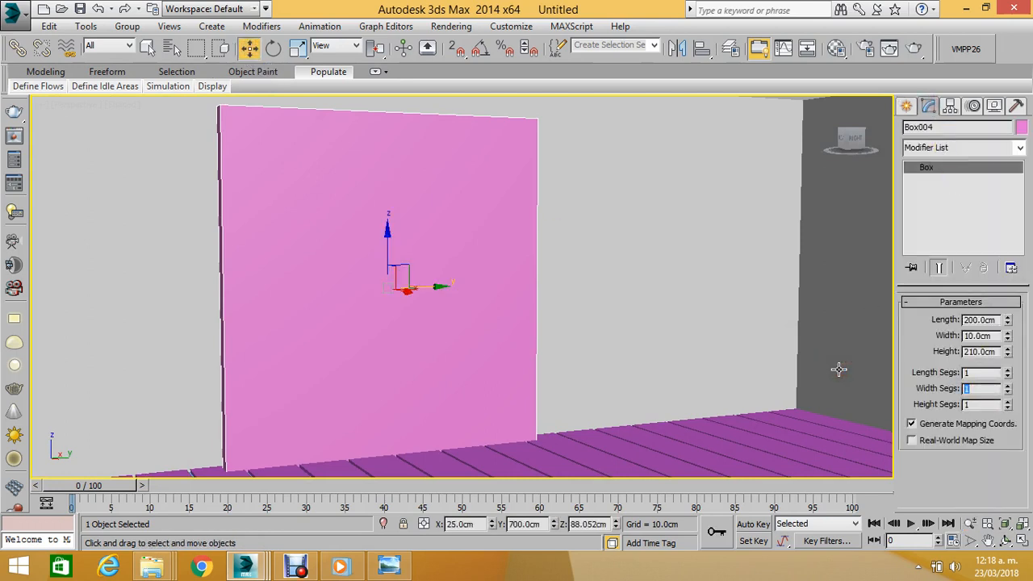
key(Return)
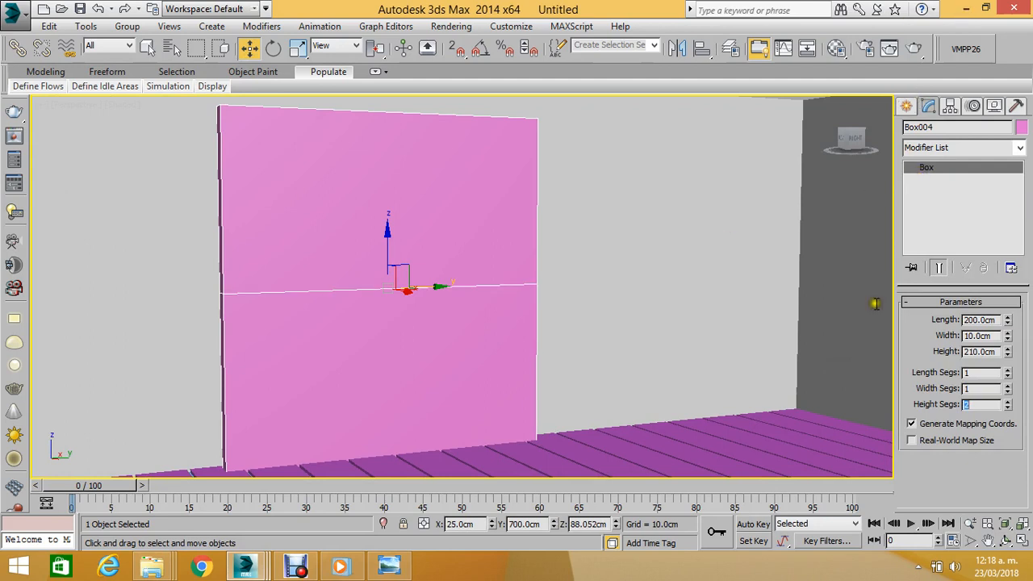
Convert the pink box to an Editable Poly.
right_click(500, 198)
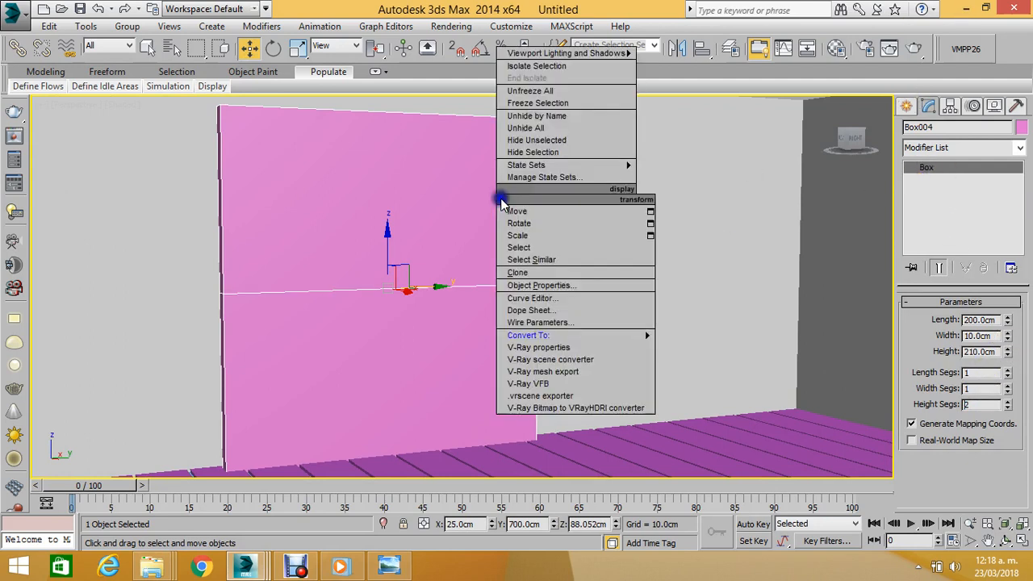
mouse_move(570, 335)
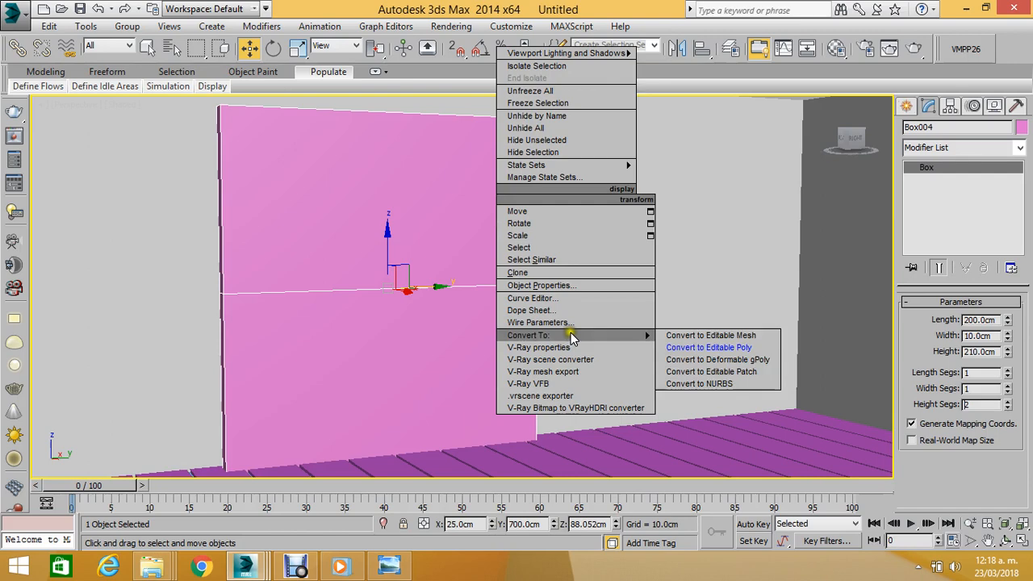
click(729, 348)
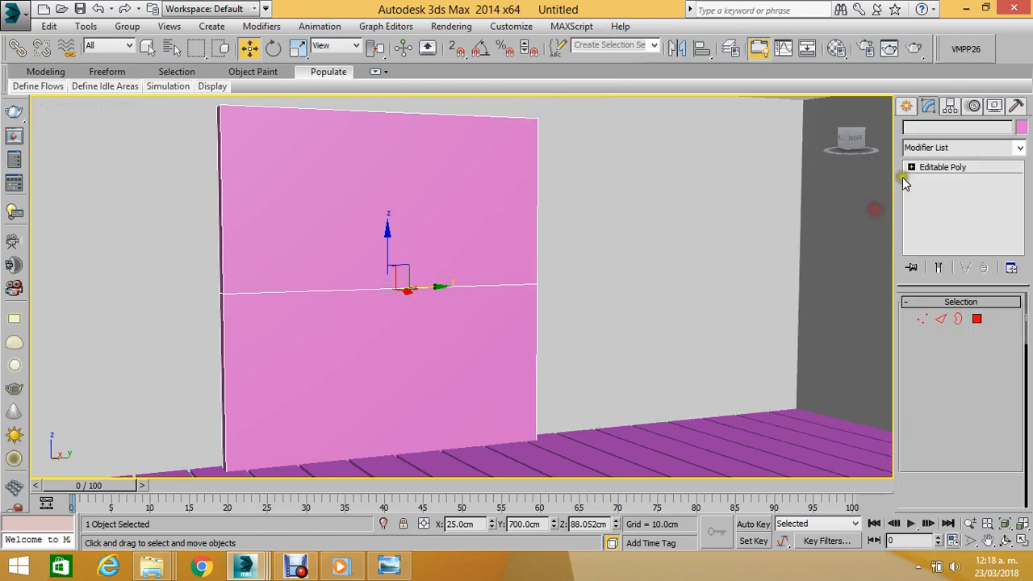
Move the box's middle row of vertices up to just below its top edge, at about Z 289 cm.
click(910, 167)
click(938, 179)
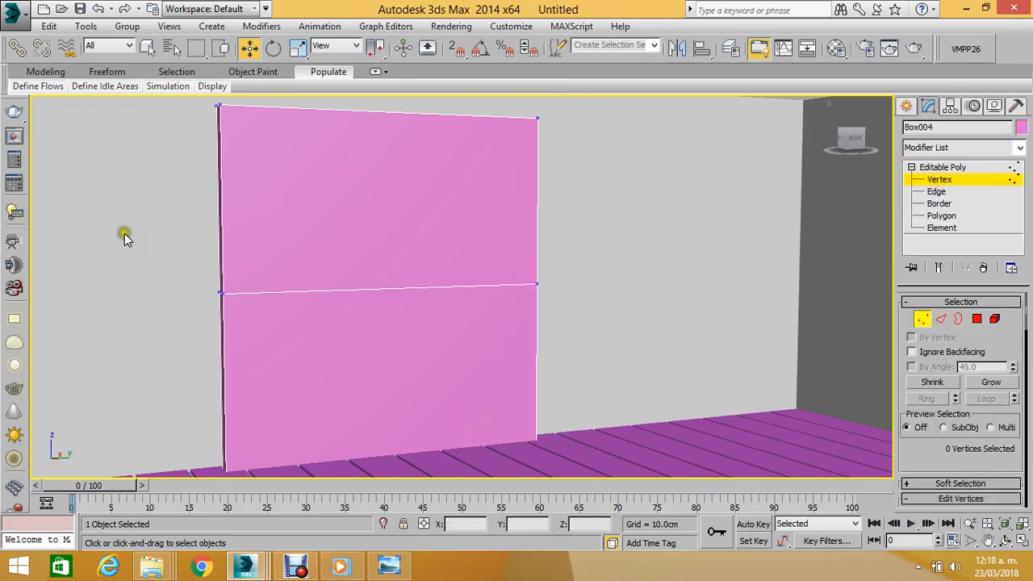
drag(124, 233, 645, 318)
drag(400, 262, 409, 102)
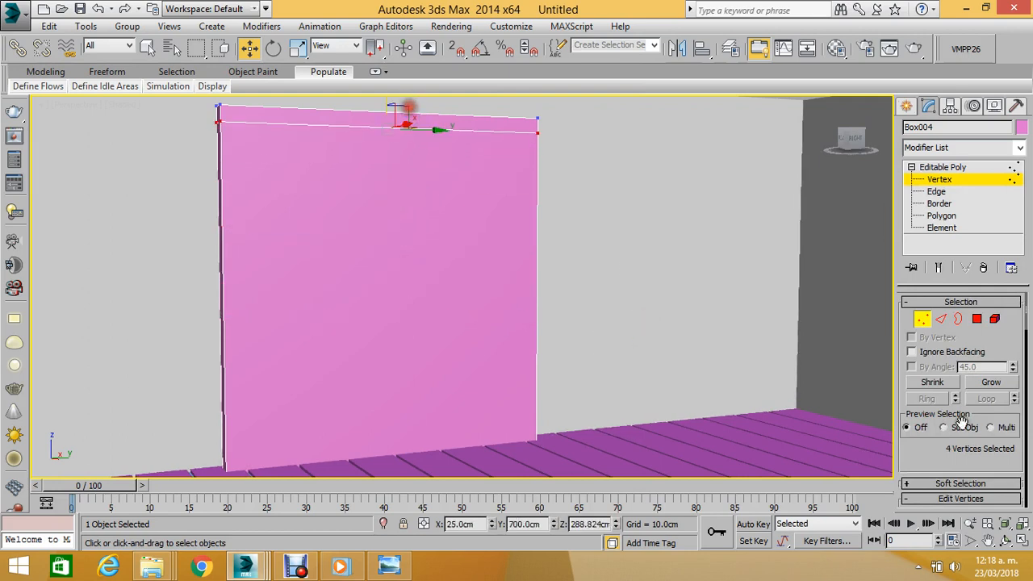
Extrude the narrow top strip polygon on the pink box's front face by 300 cm.
click(977, 320)
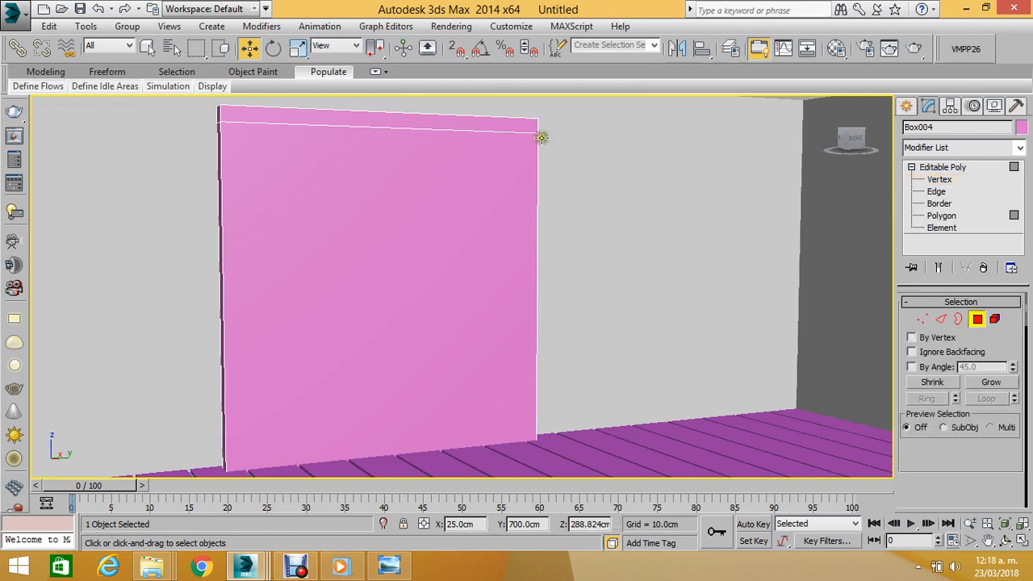
click(504, 123)
click(960, 498)
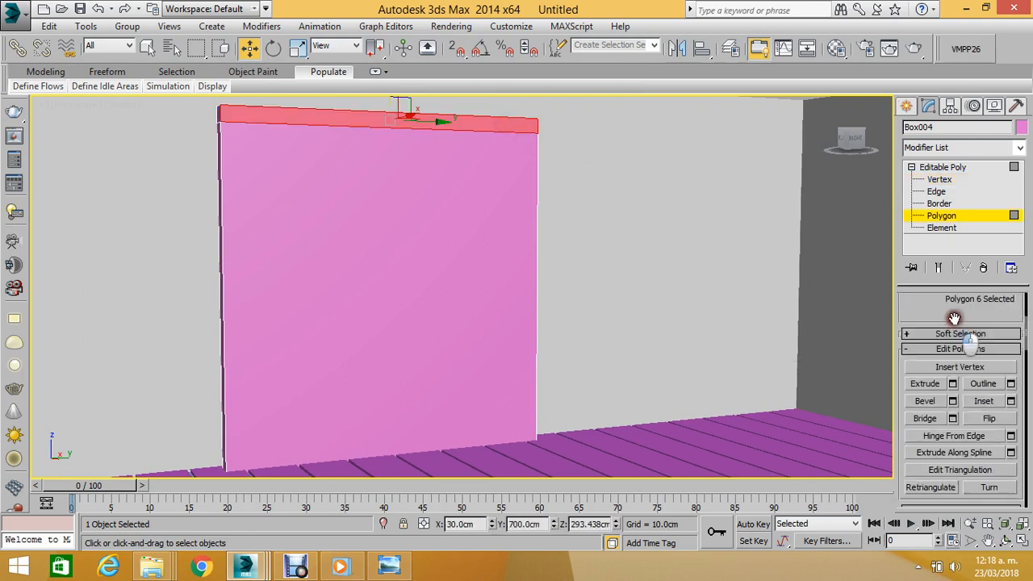
click(953, 383)
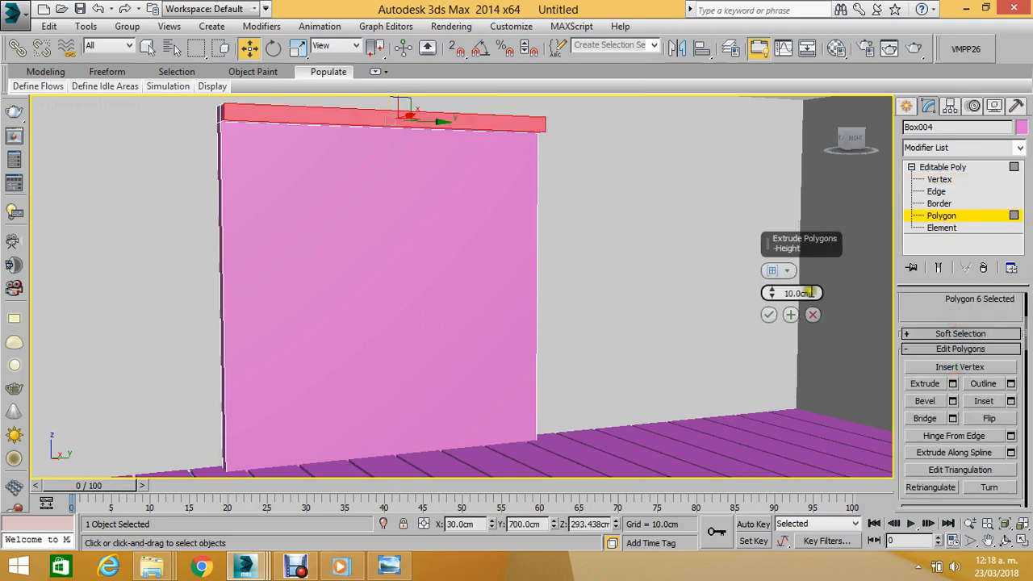
click(795, 293)
text(300)
key(Return)
click(769, 319)
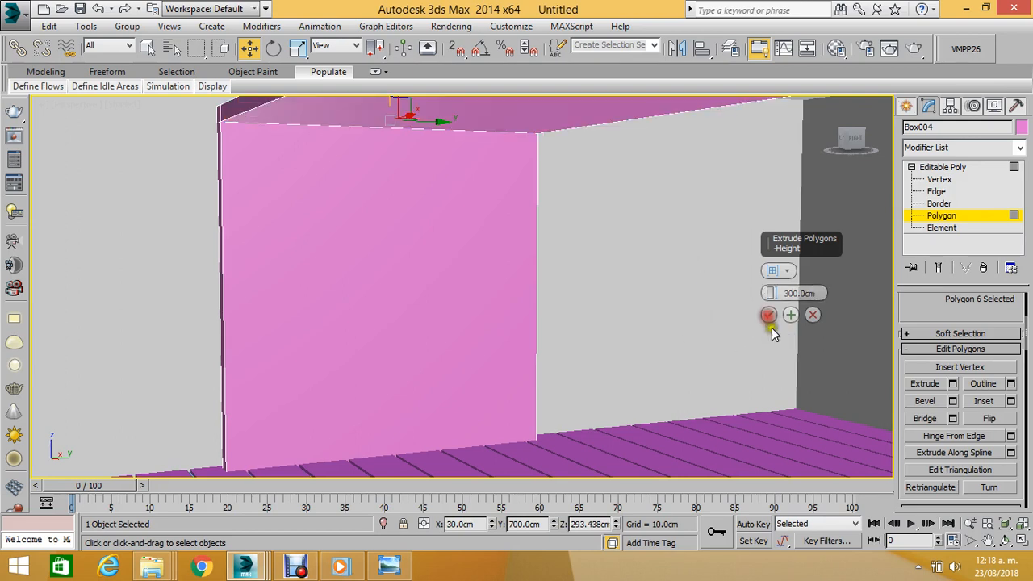
click(769, 315)
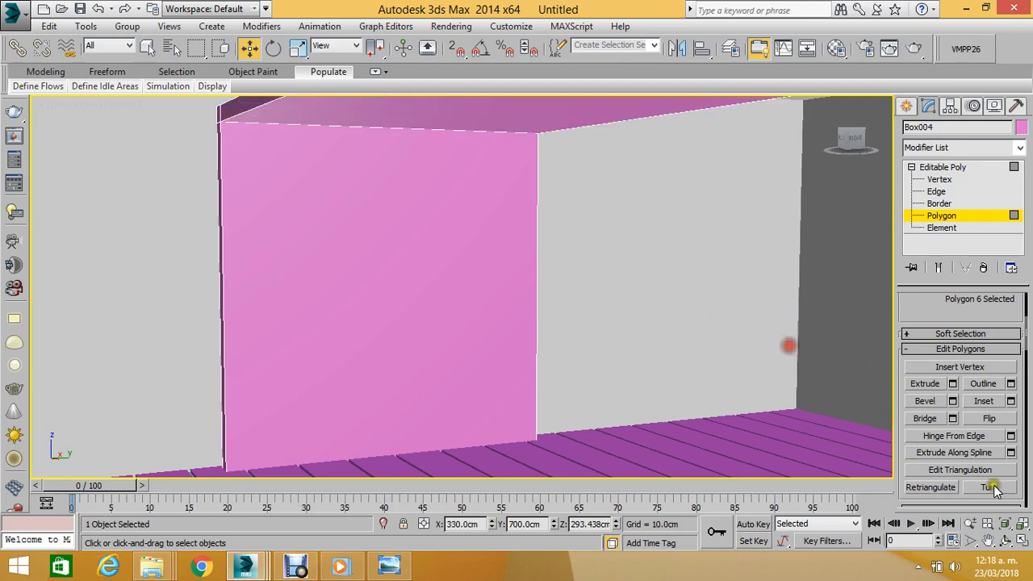
Select the roof slab covering the house and hide it to expose the interior.
click(1005, 542)
drag(465, 215, 819, 490)
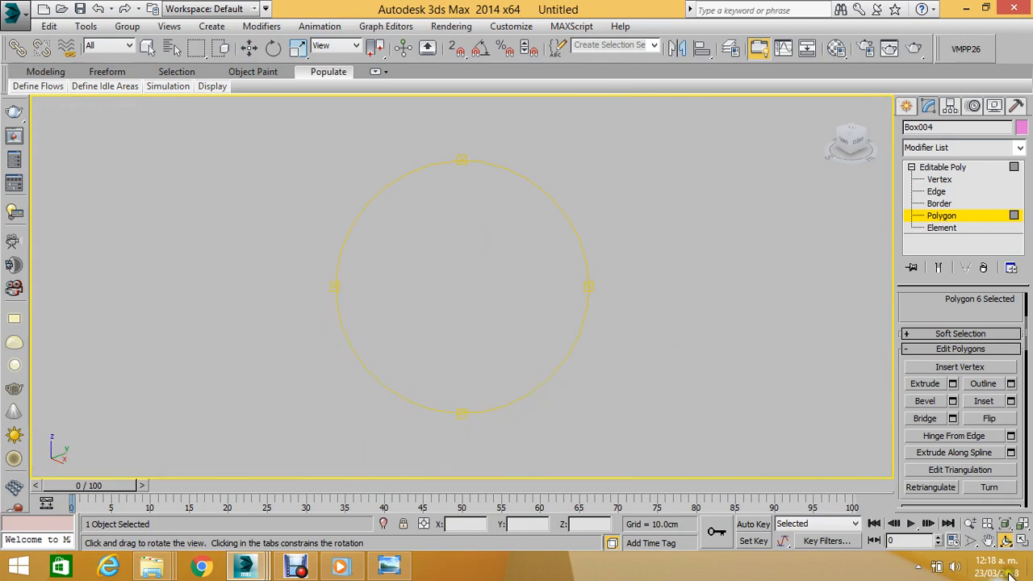
click(970, 524)
drag(568, 185, 560, 365)
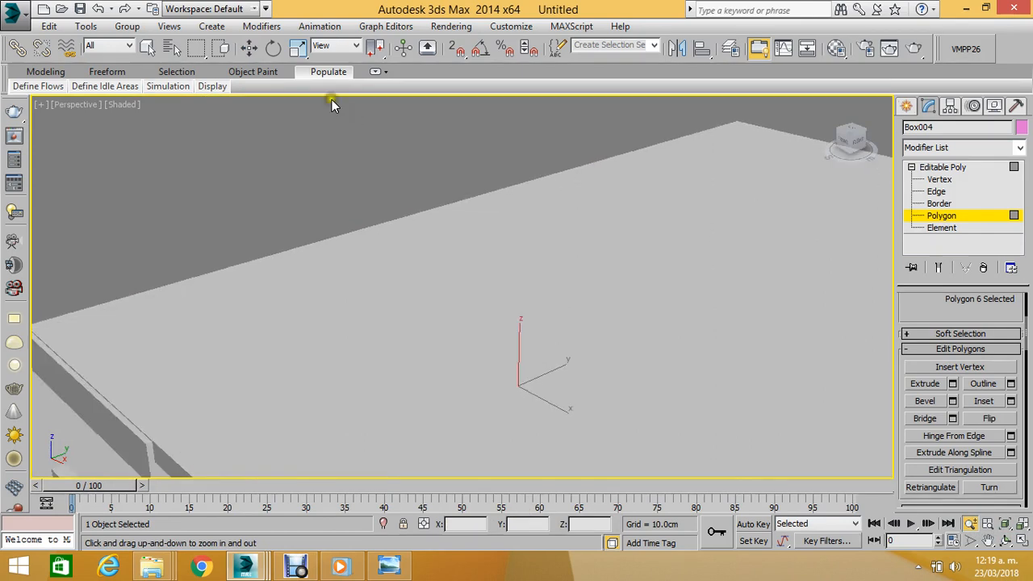
click(250, 50)
click(973, 216)
click(700, 239)
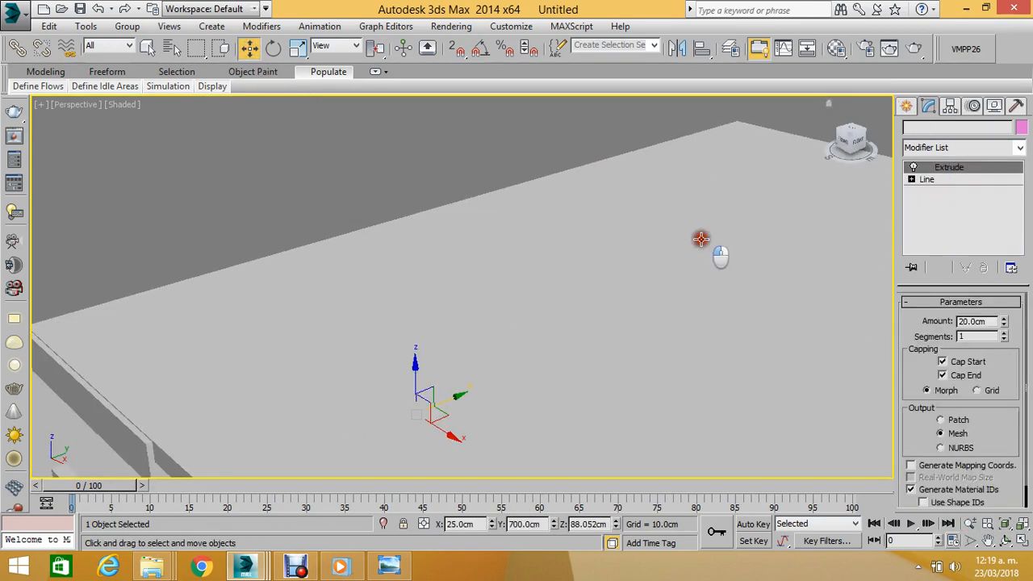
click(994, 105)
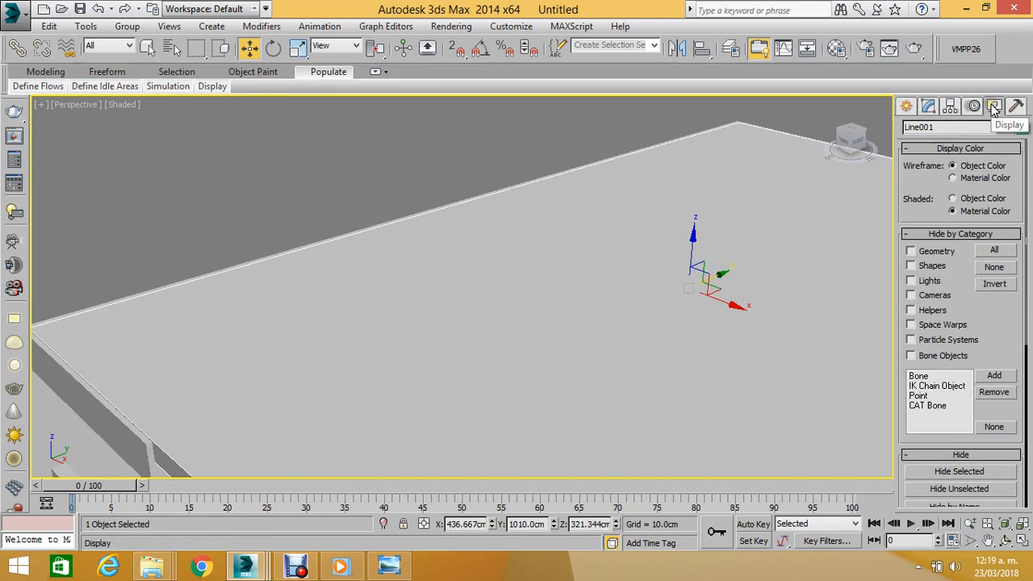
click(960, 473)
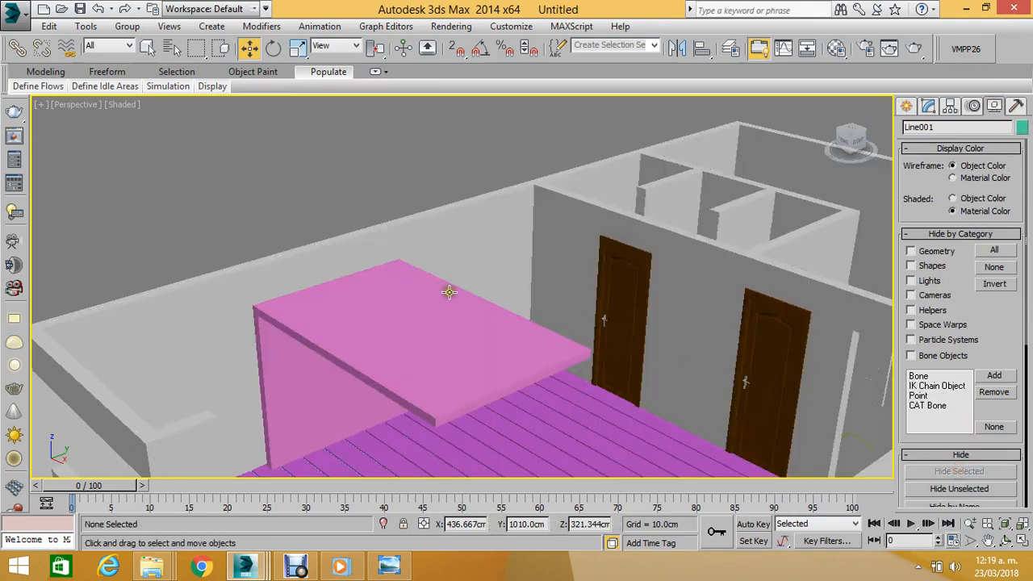
Raise all the vertices of the pink box's overhanging slab by about 41 cm along Z.
click(341, 286)
scroll(342, 285, up, 3)
middle_drag(341, 286, 433, 162)
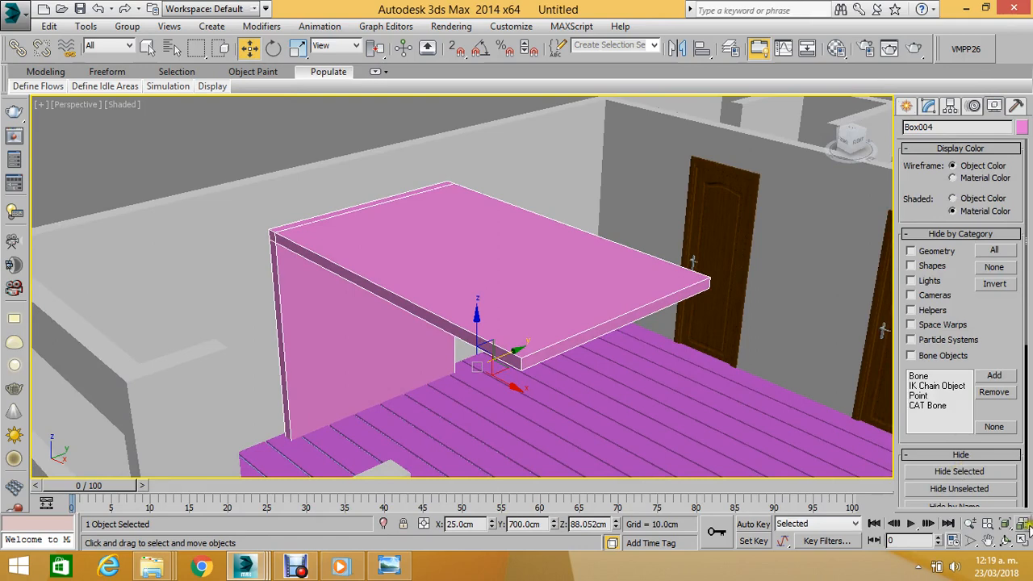
click(1004, 540)
drag(512, 266, 415, 253)
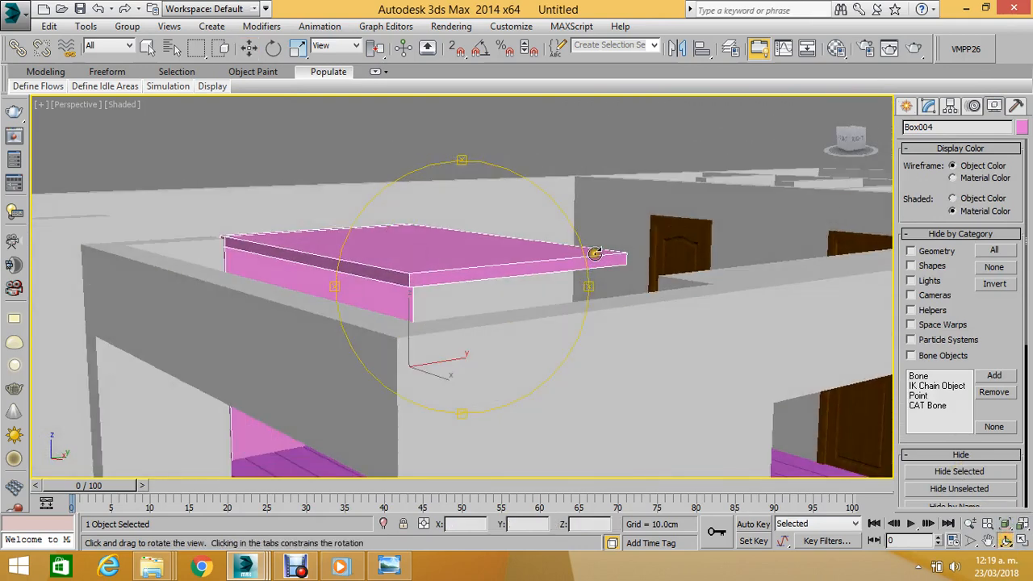
drag(595, 254, 546, 259)
click(927, 105)
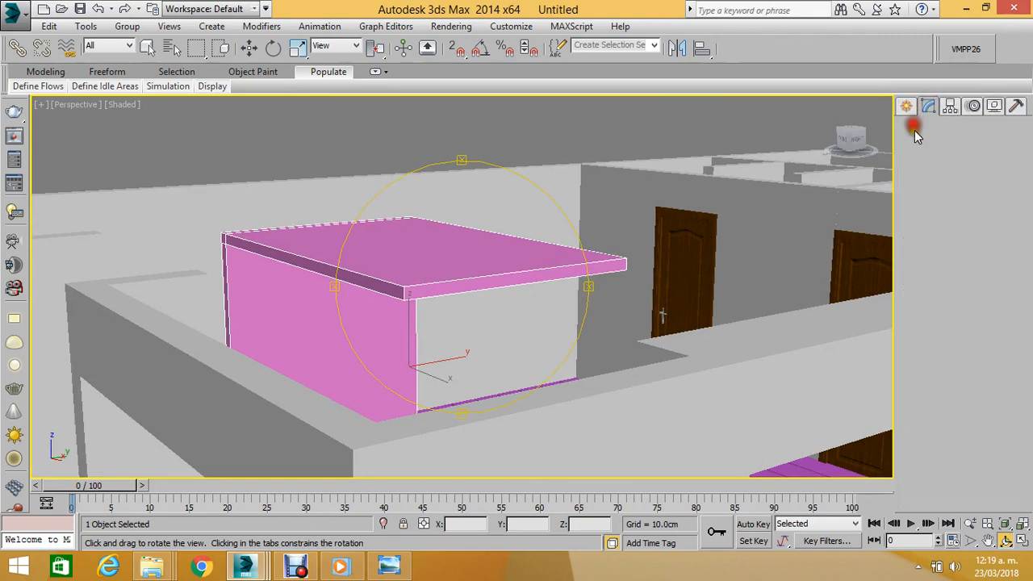
click(938, 179)
key(w)
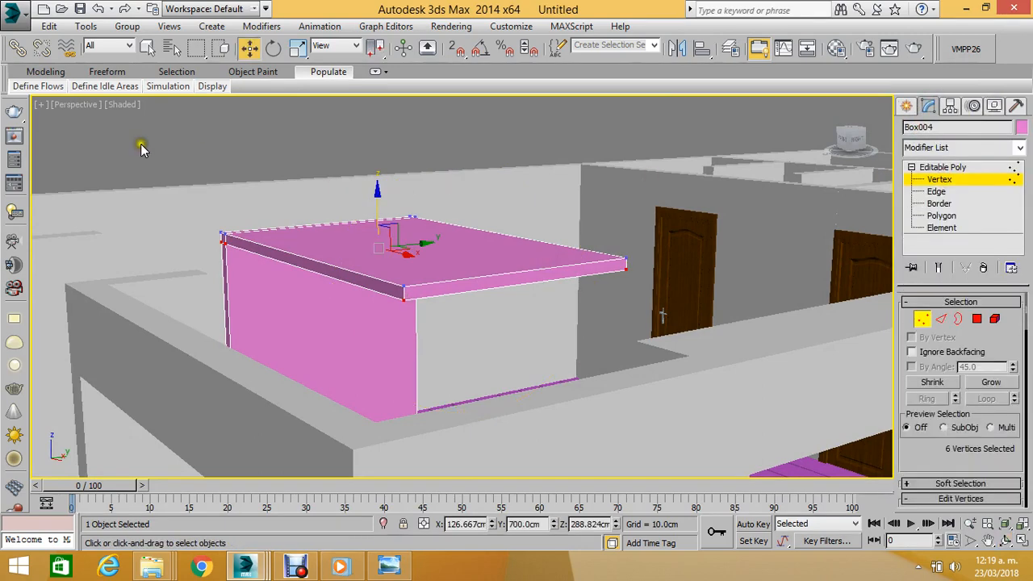
drag(160, 138, 683, 339)
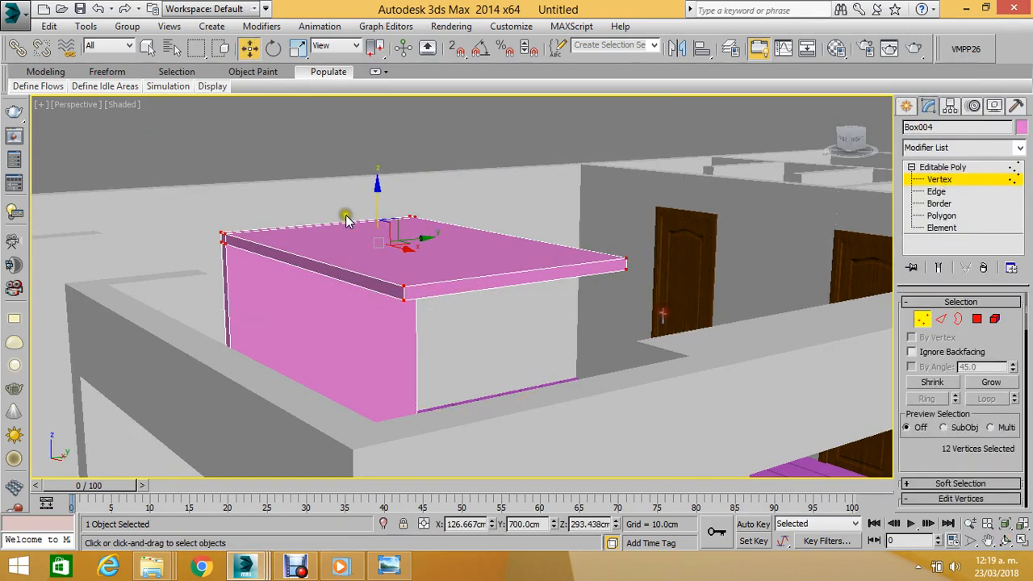
drag(377, 203, 391, 155)
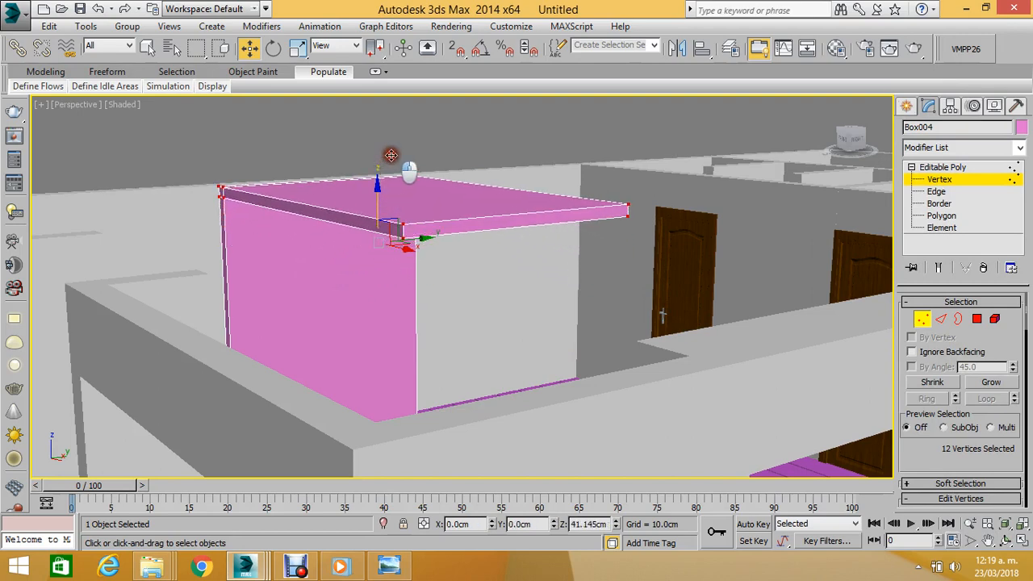
Stretch the slab to the opposite wall by moving its free-end vertices along X to about 645 cm.
alt+middle_drag(391, 155, 401, 158)
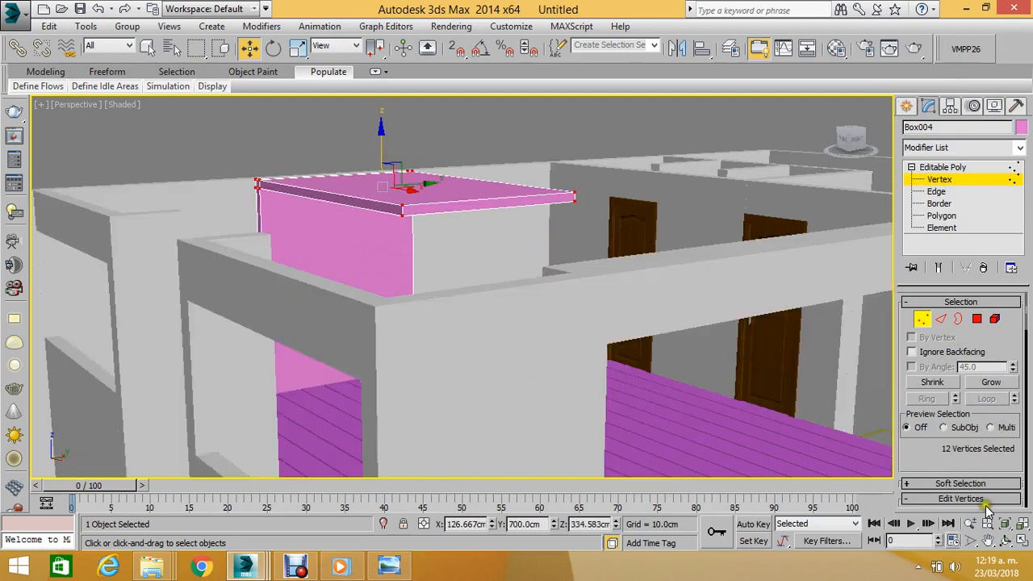
click(1008, 546)
drag(761, 362, 323, 182)
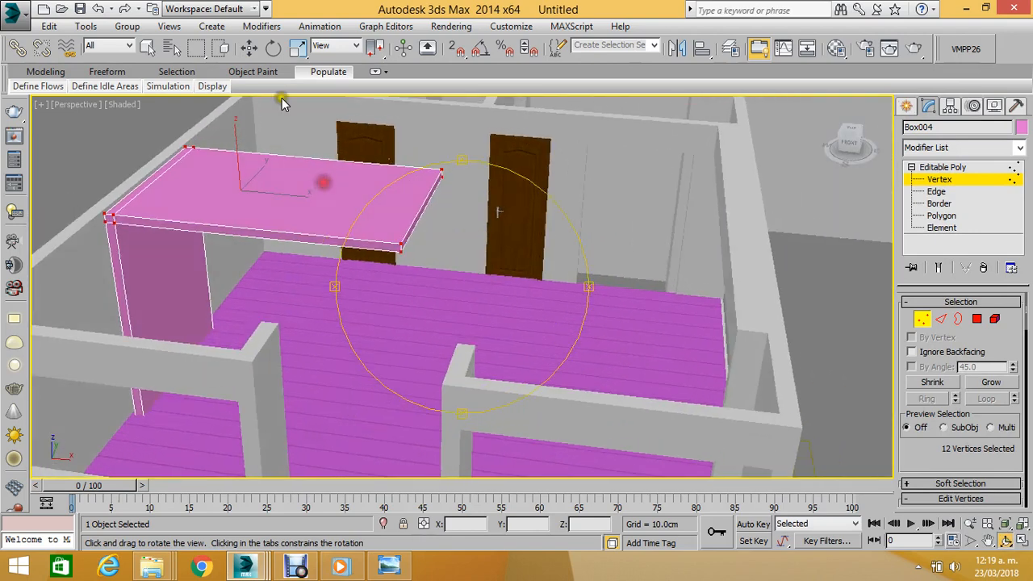
click(249, 49)
drag(391, 187, 780, 215)
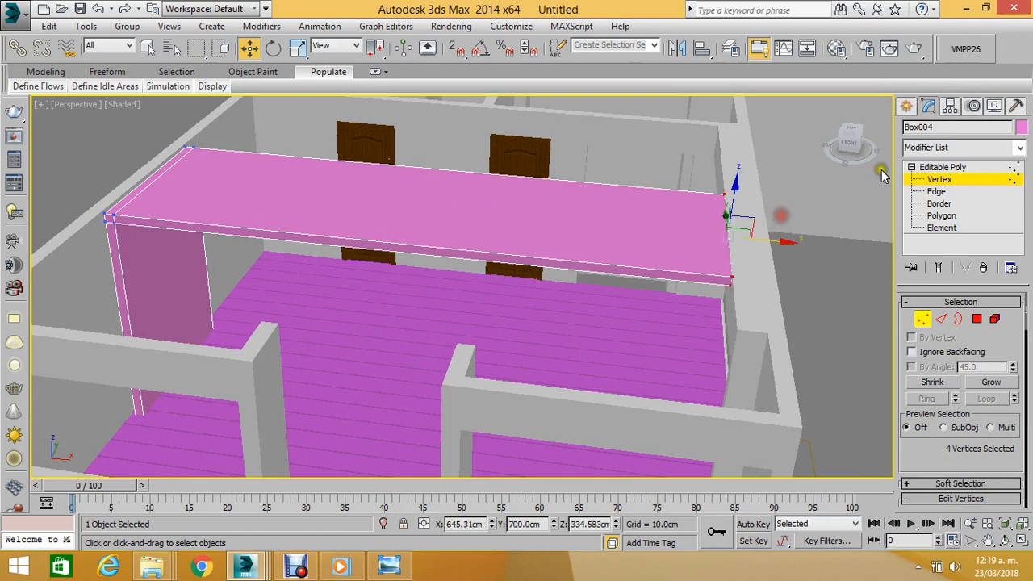
click(938, 179)
Unhide all objects to bring the roof slab back over the house.
middle_drag(501, 242, 420, 266)
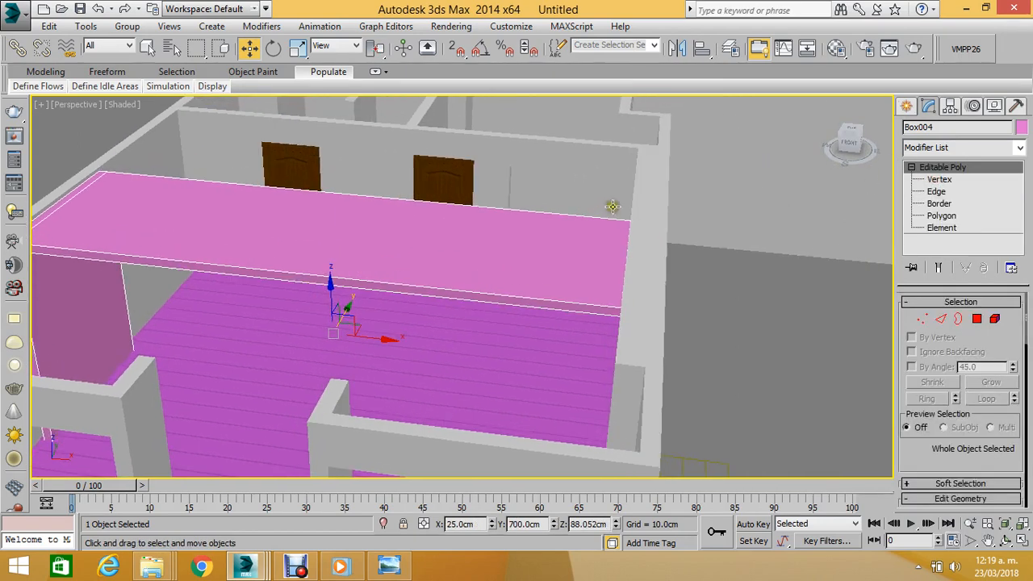
click(994, 106)
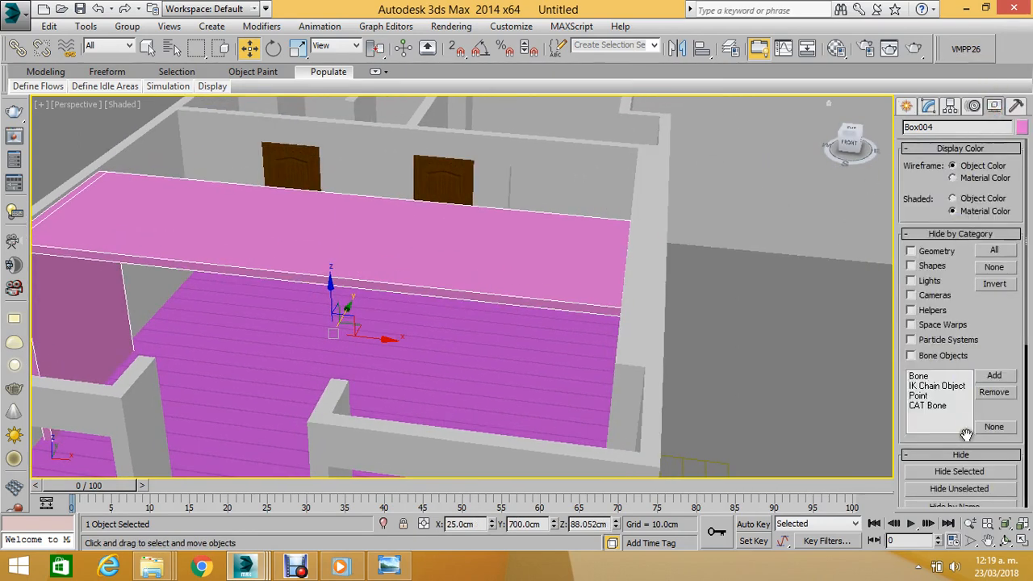
drag(903, 446, 904, 368)
click(962, 465)
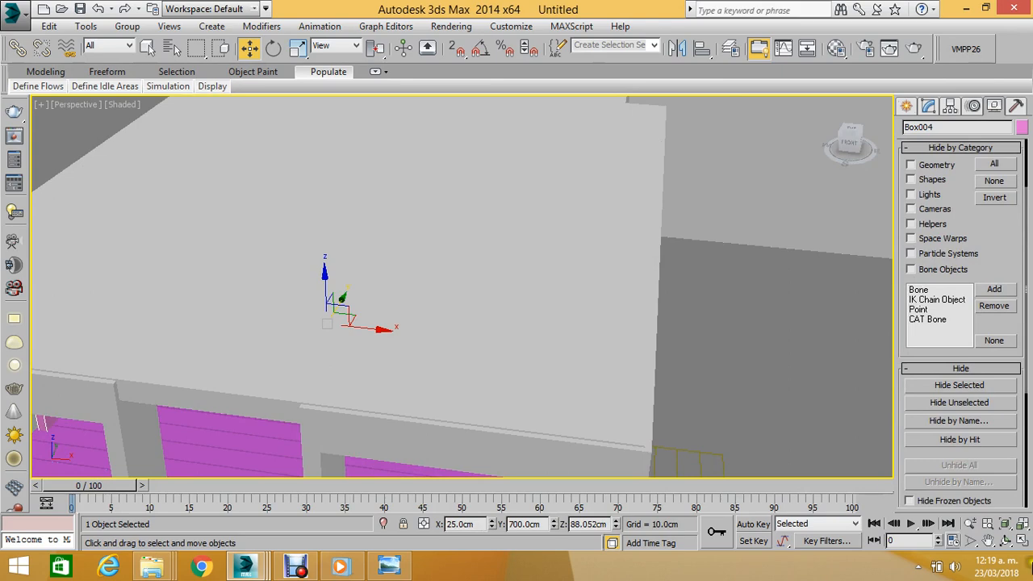
click(1004, 540)
drag(505, 274, 451, 290)
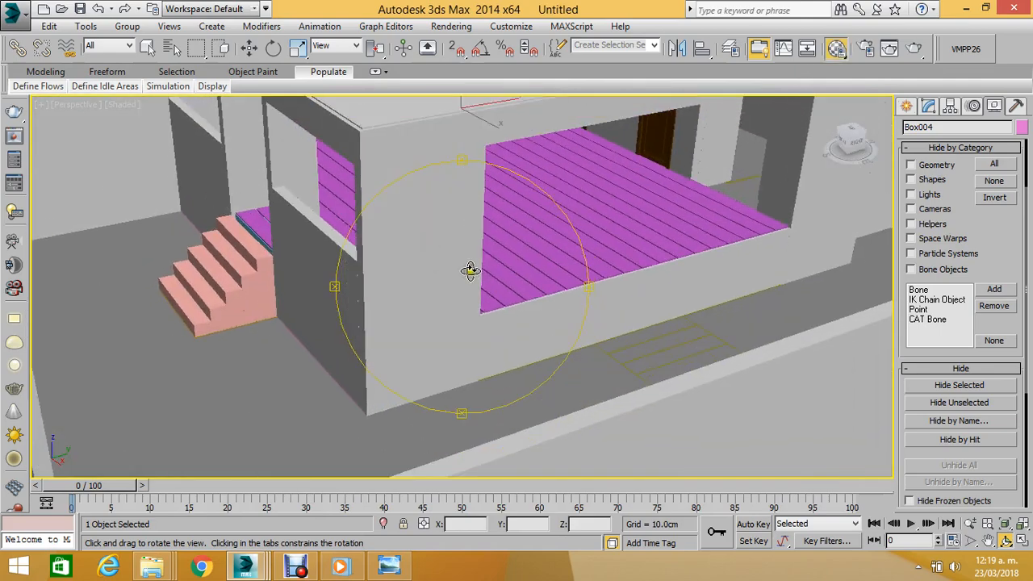
key(m)
drag(234, 53, 347, 102)
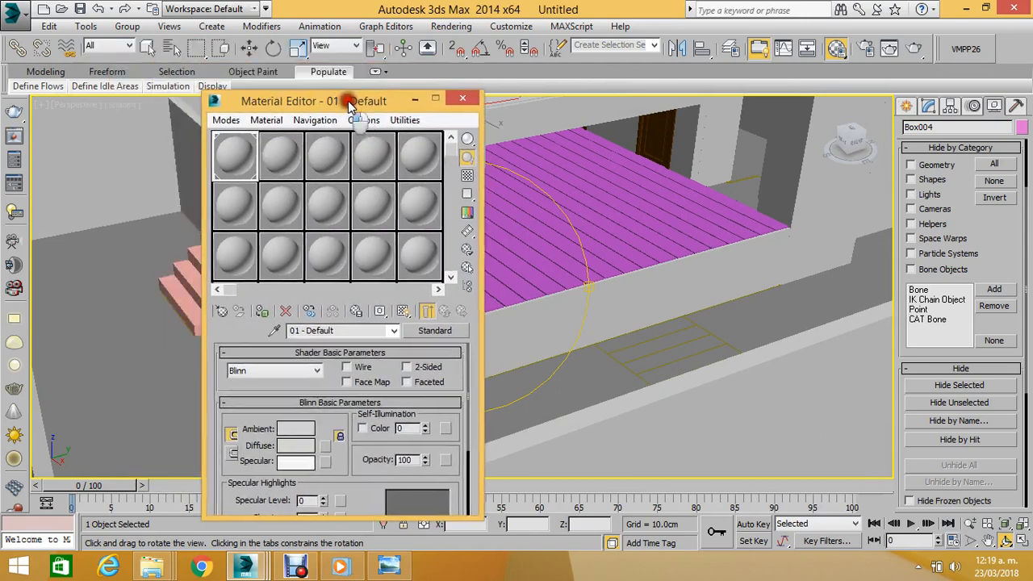
click(463, 98)
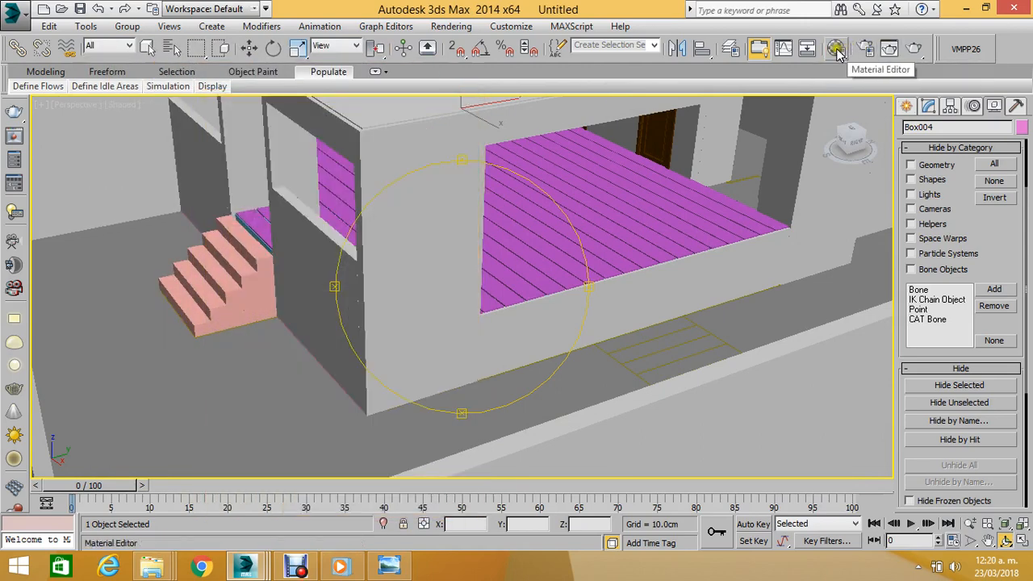
Assign V-Ray Adv 3.00.03 as the production renderer in the render setup.
click(881, 50)
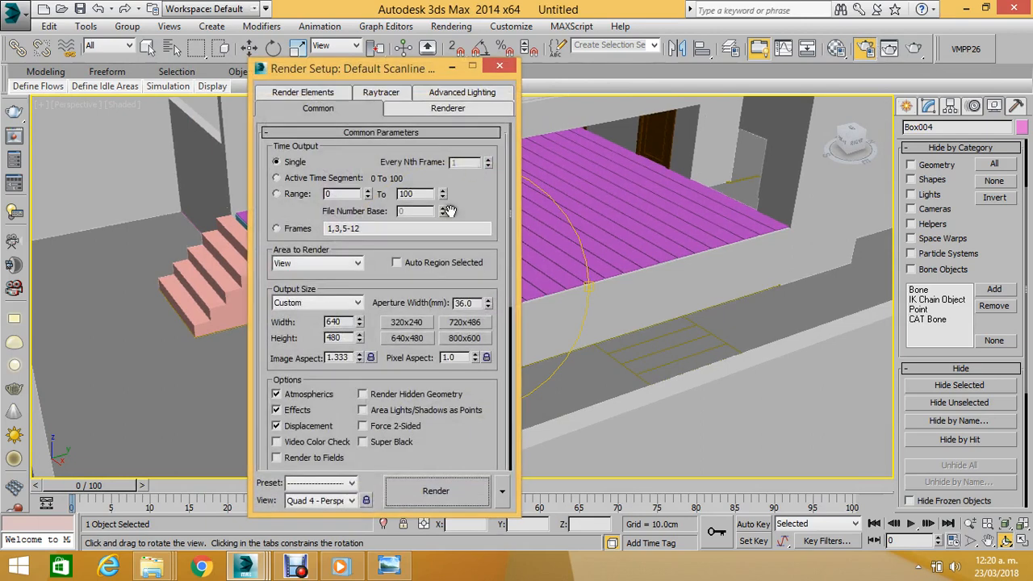
scroll(449, 211, down, 6)
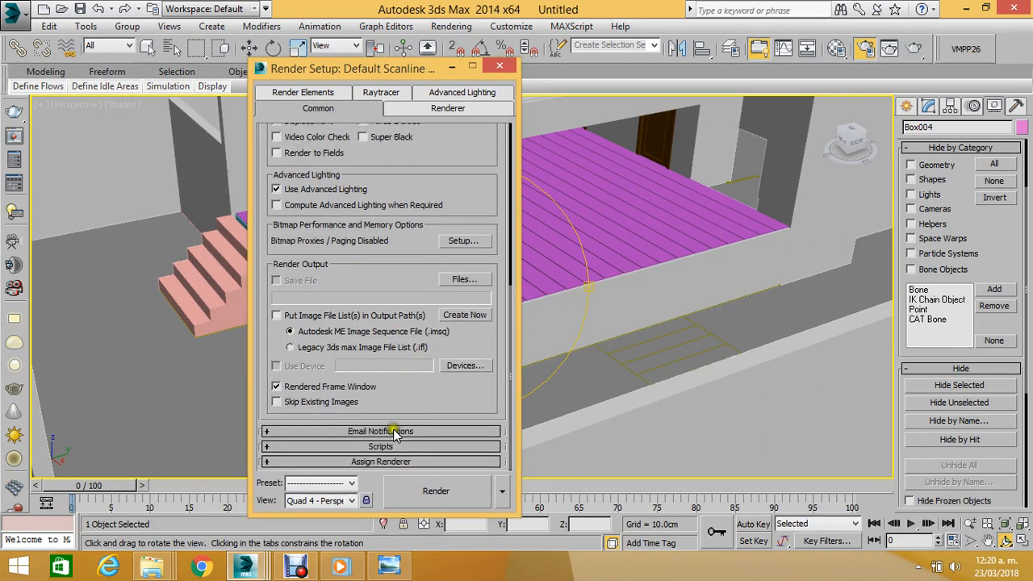
click(381, 462)
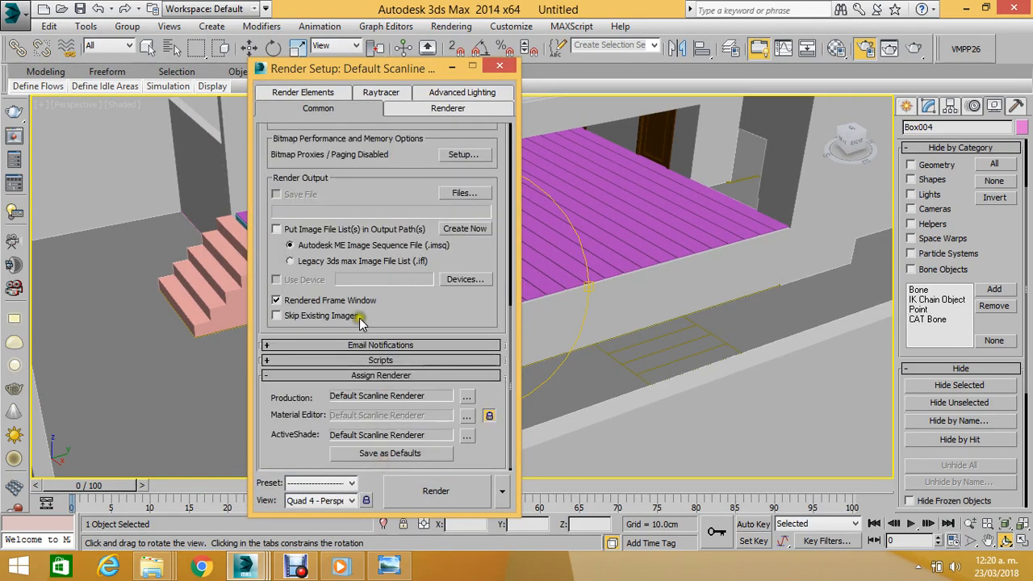
click(467, 398)
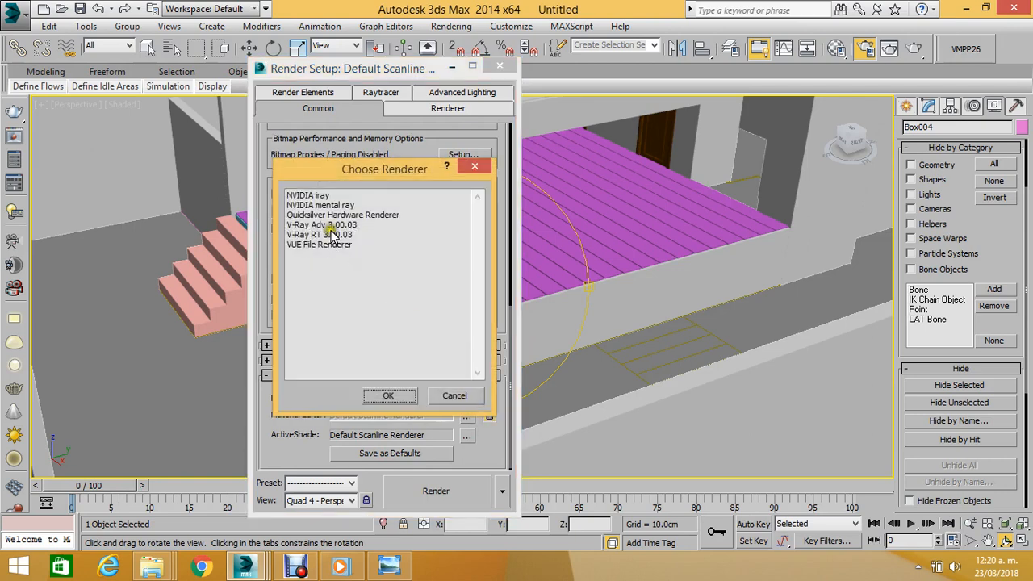
click(330, 225)
click(394, 395)
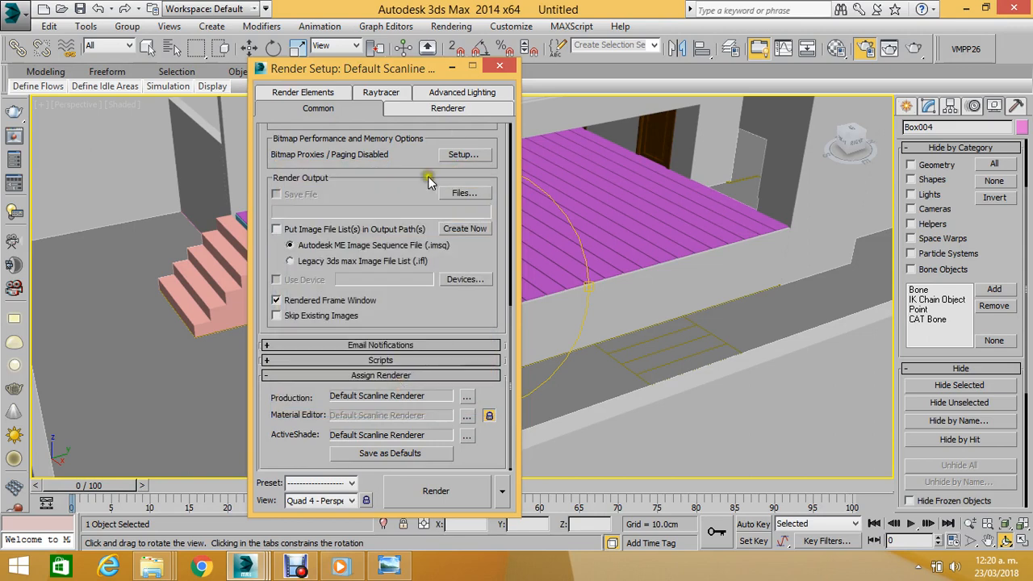
Select the purple plank floor and activate the second sample slot in the material editor.
click(500, 69)
mouse_move(376, 235)
mouse_down()
mouse_move(473, 235)
mouse_move(326, 240)
mouse_move(362, 244)
mouse_move(372, 258)
mouse_move(376, 214)
mouse_move(395, 243)
mouse_move(387, 224)
mouse_up()
click(249, 47)
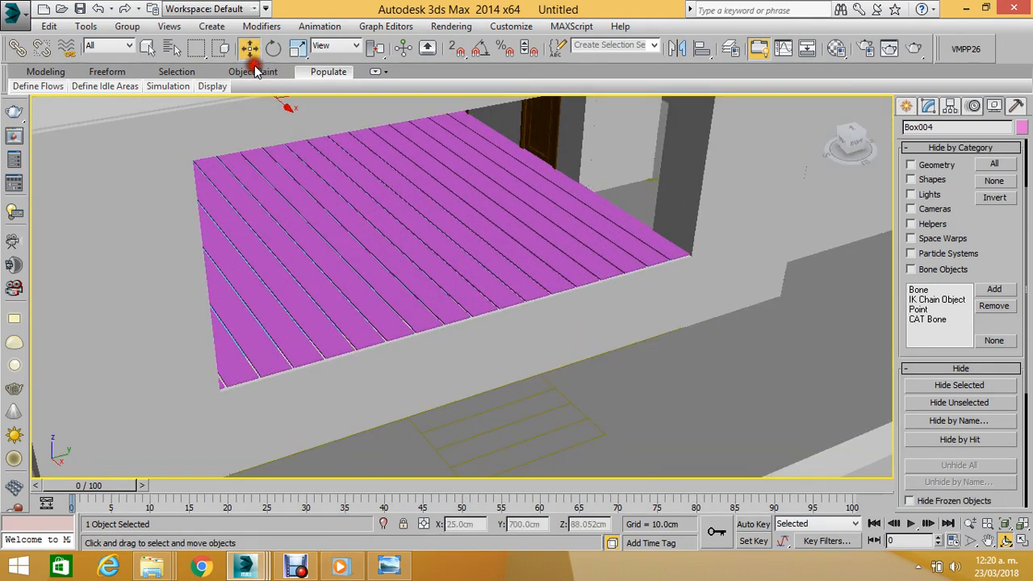
click(708, 431)
middle_drag(546, 364, 751, 301)
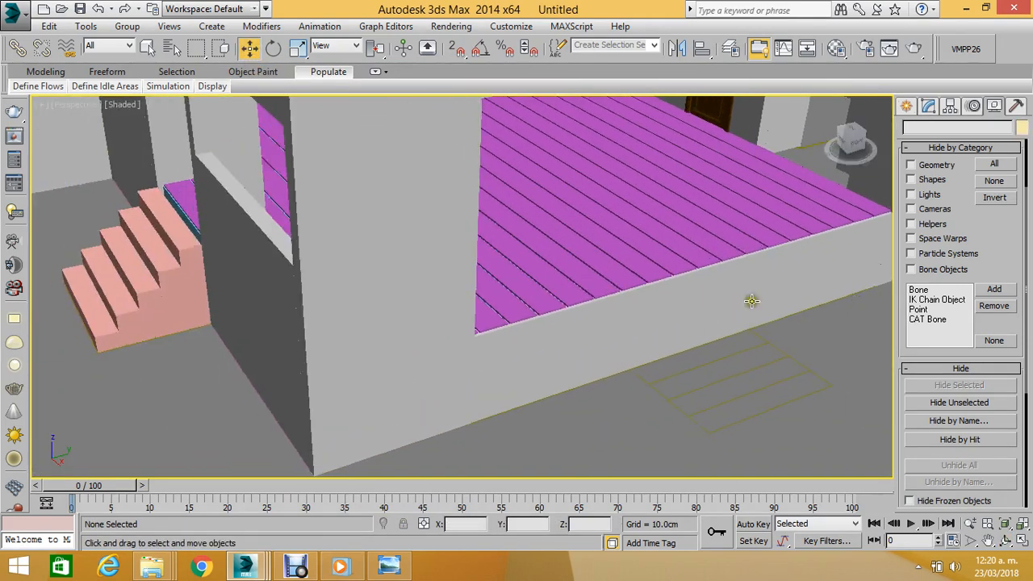
click(551, 229)
key(m)
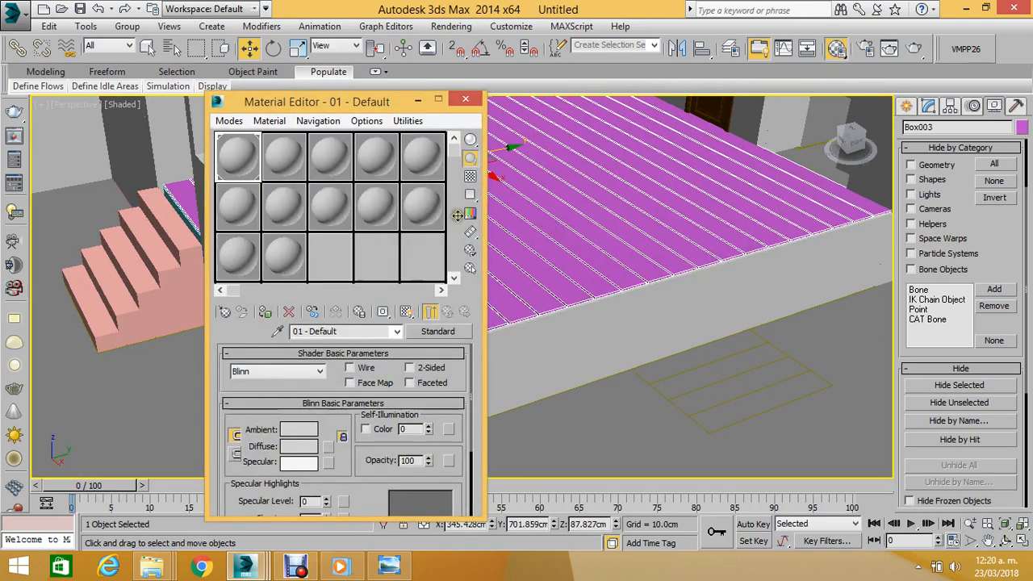
click(287, 155)
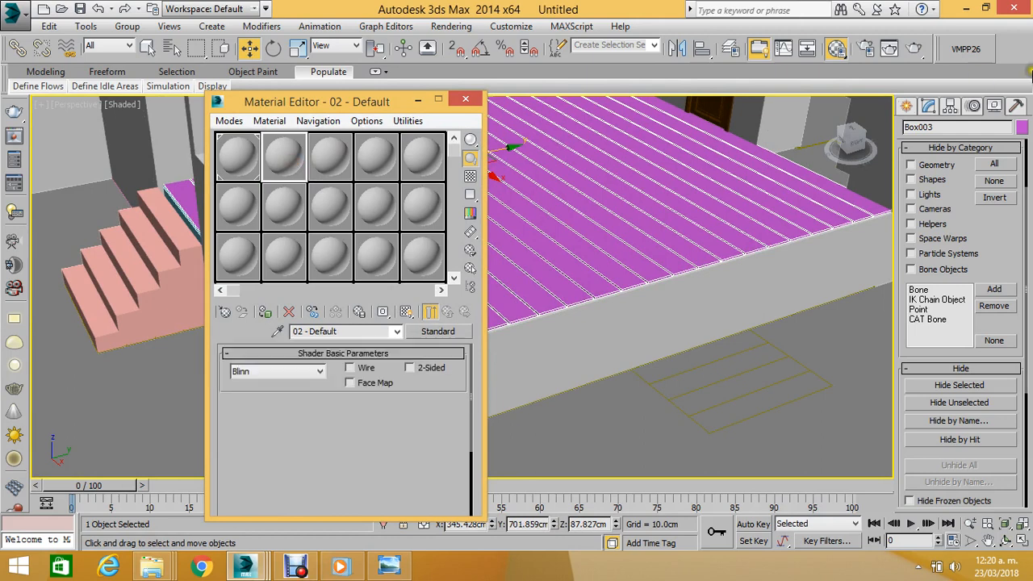
Load the SigerShaders preset WOOD Fine Oak Satin into the active material slot.
click(954, 50)
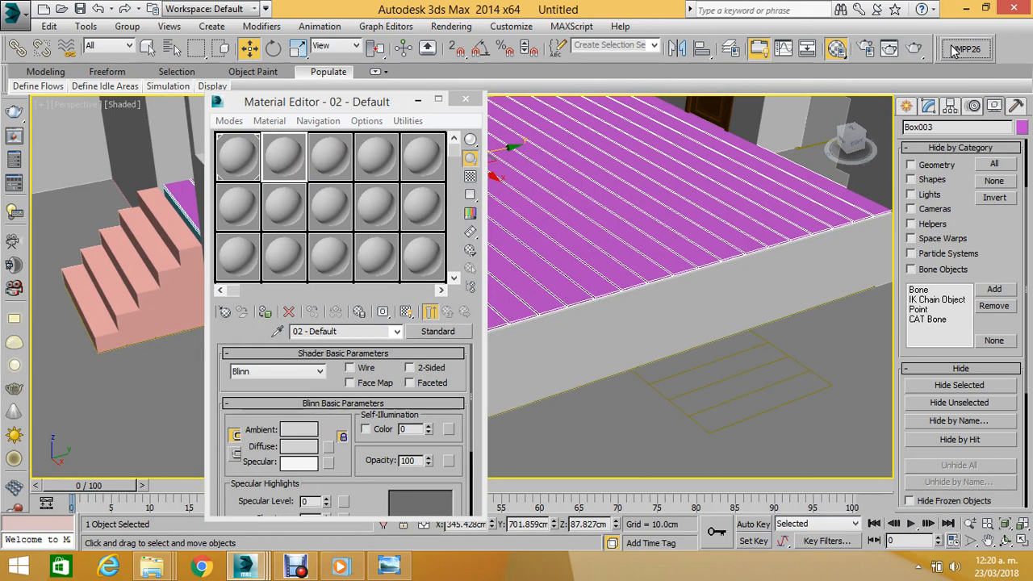
click(954, 50)
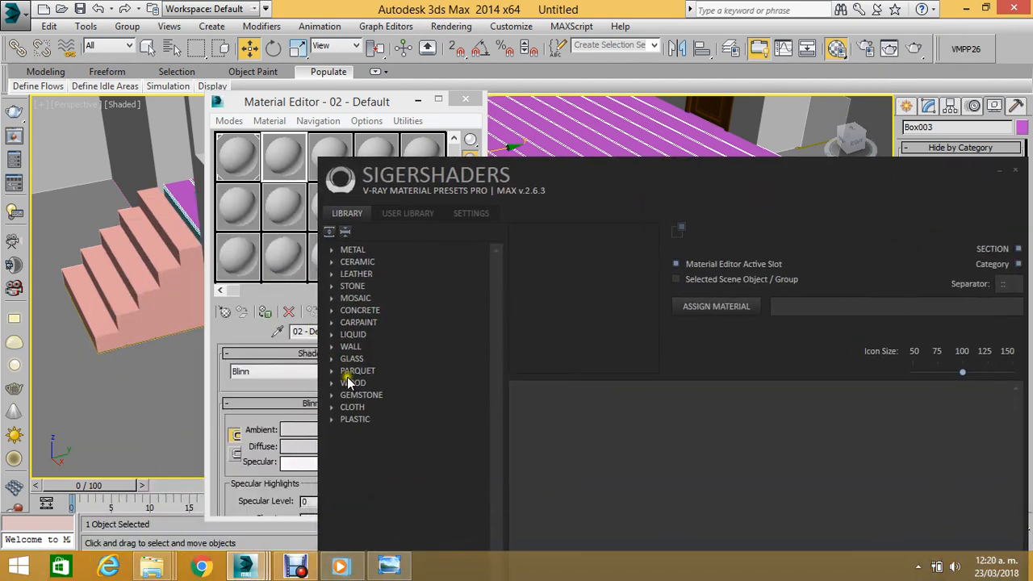
click(332, 384)
click(360, 395)
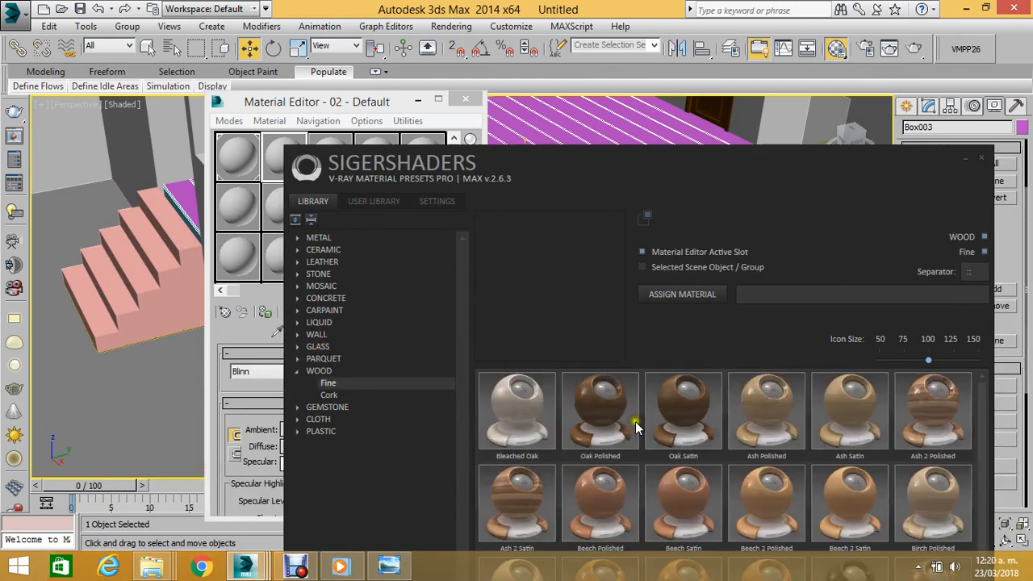
click(687, 417)
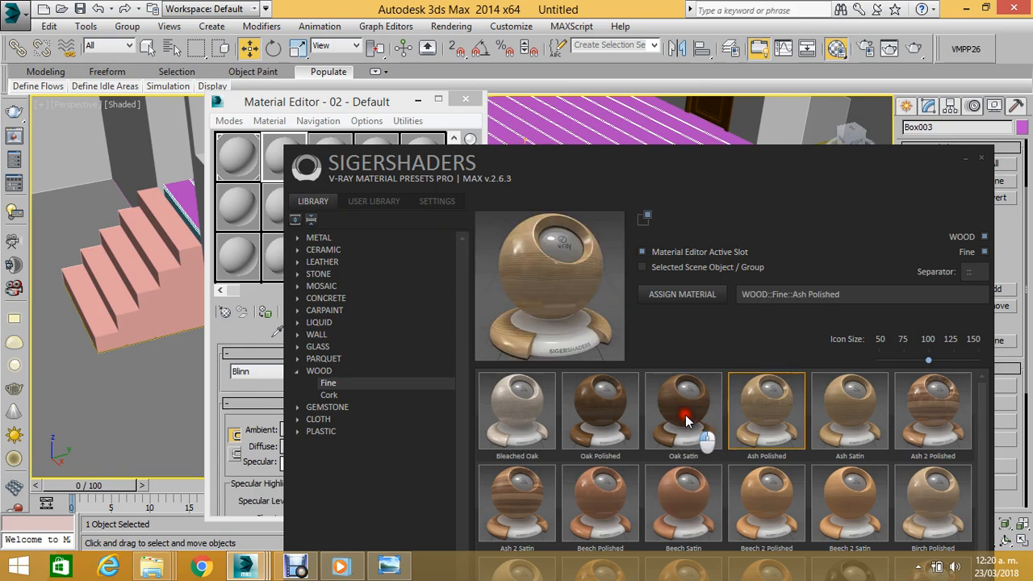
click(688, 298)
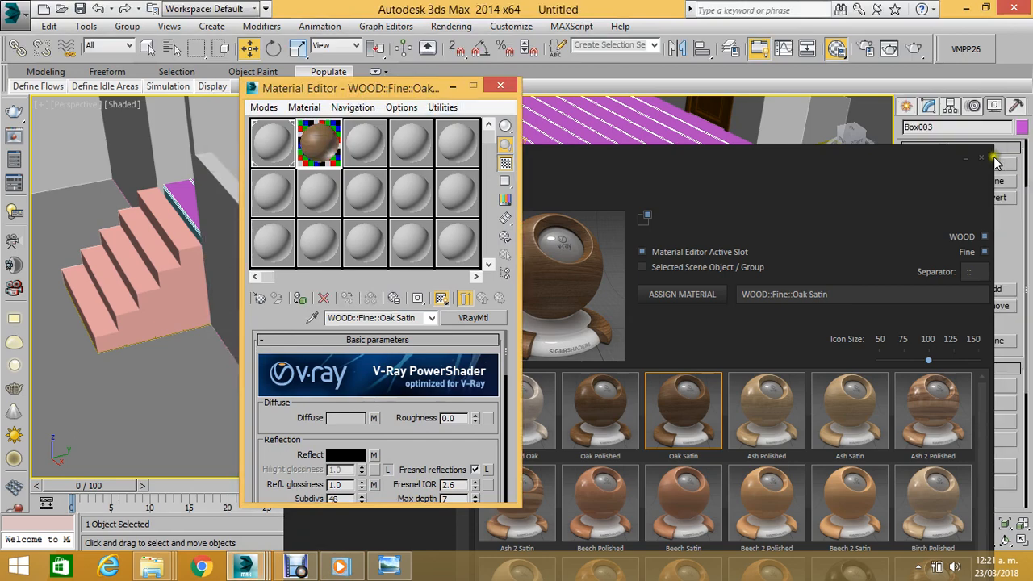
click(981, 157)
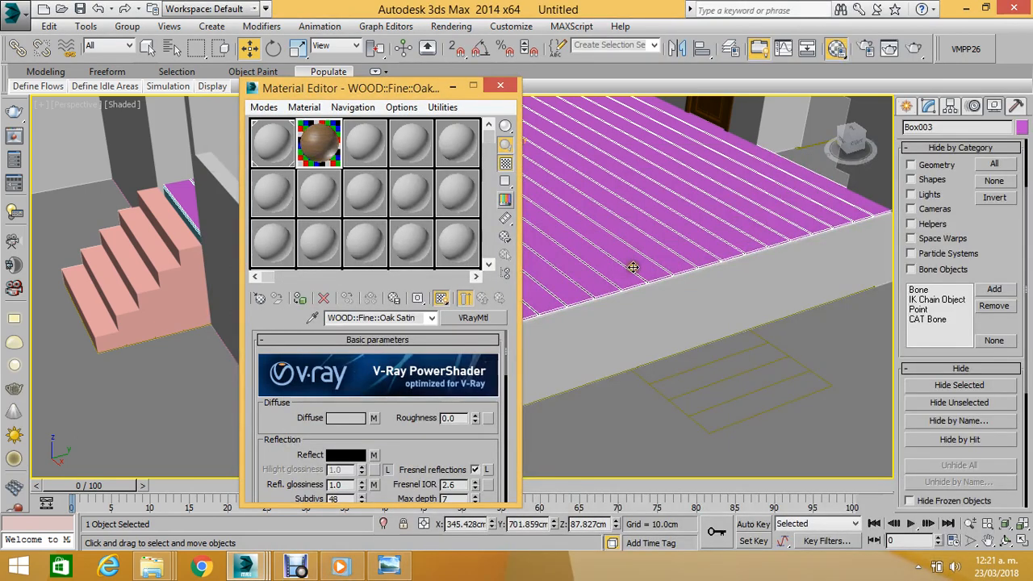
Assign the Oak Satin material to the plank floor.
click(637, 438)
click(611, 230)
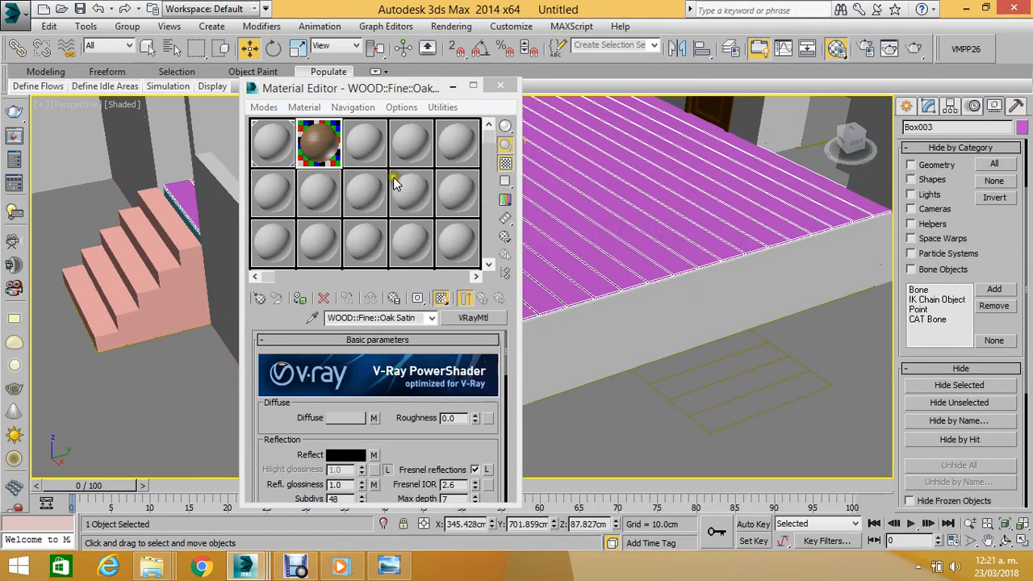
click(299, 298)
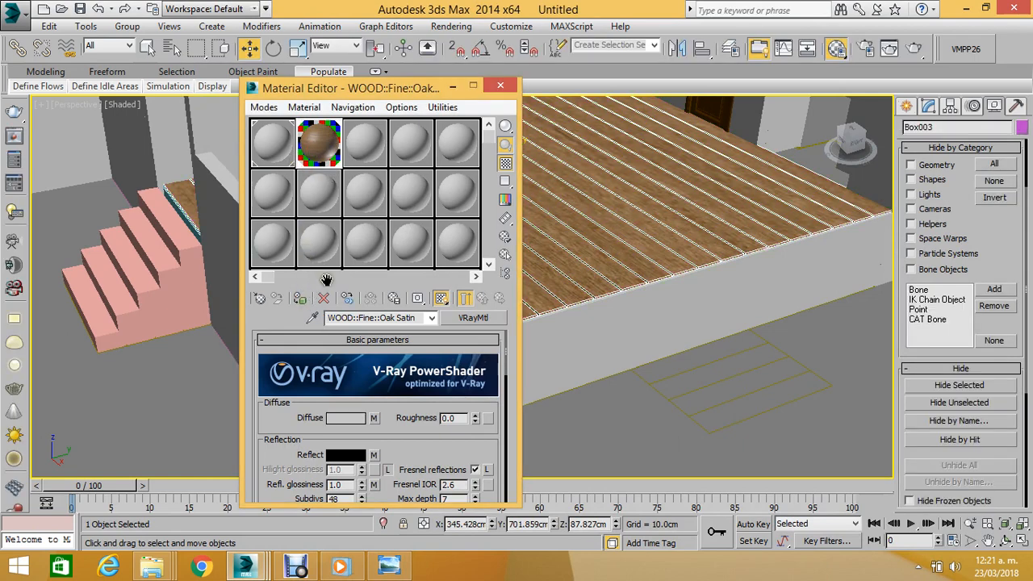
click(501, 86)
scroll(385, 265, up, 8)
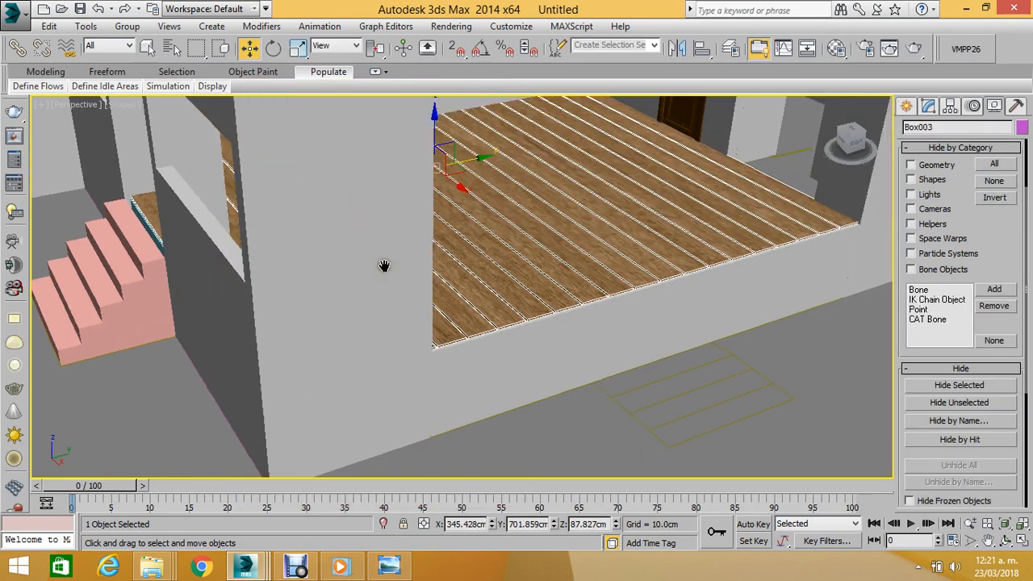
scroll(528, 244, down, 6)
scroll(468, 286, up, 3)
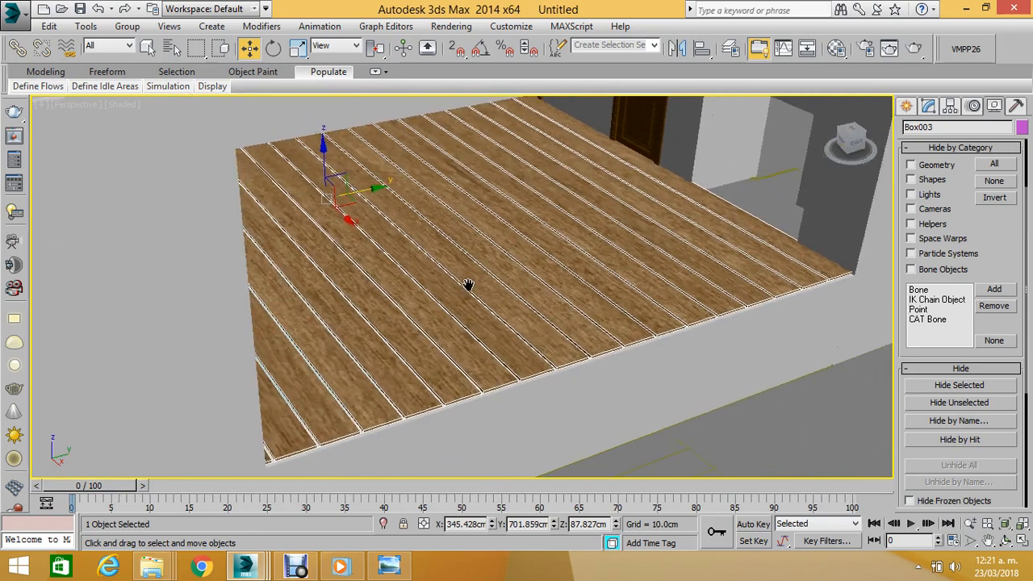
Add a UVW Map modifier with Box mapping to the plank floor.
click(929, 107)
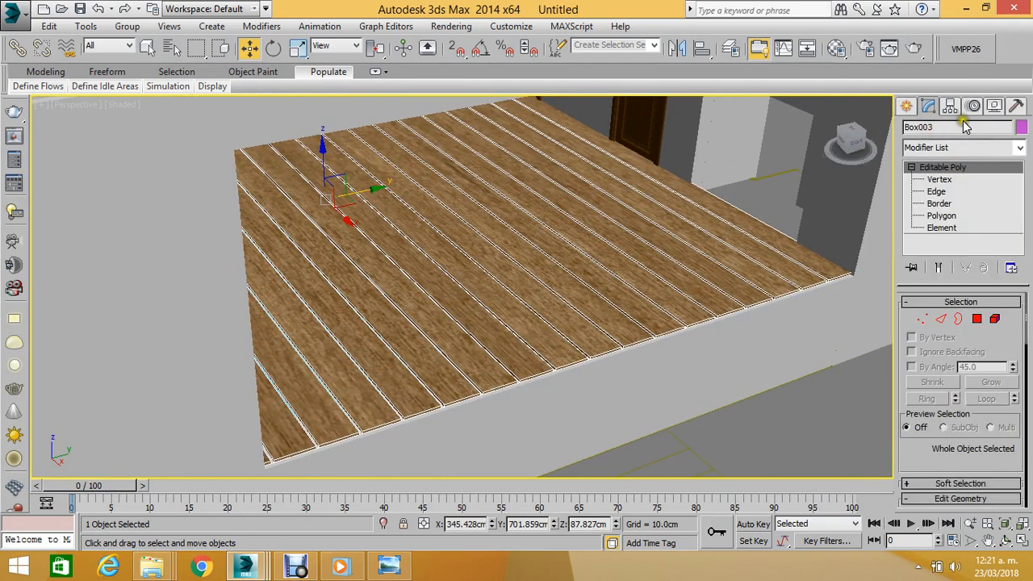
click(980, 147)
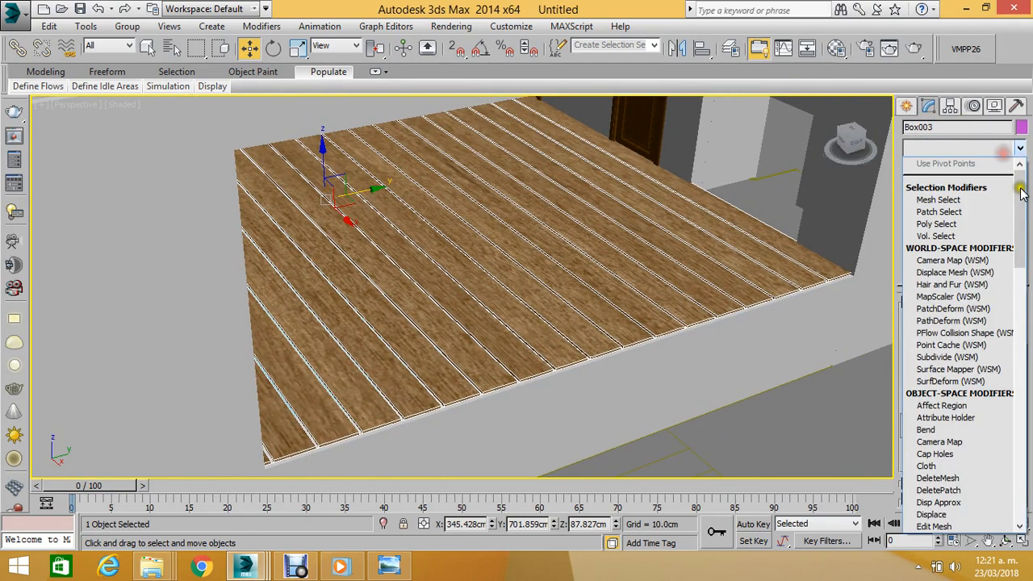
drag(1025, 206, 1029, 468)
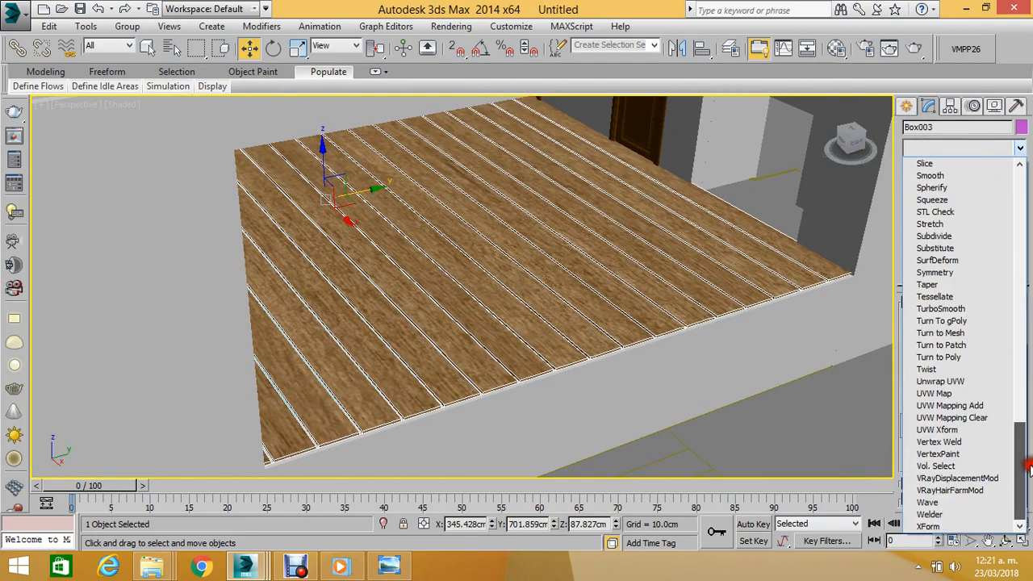
click(979, 395)
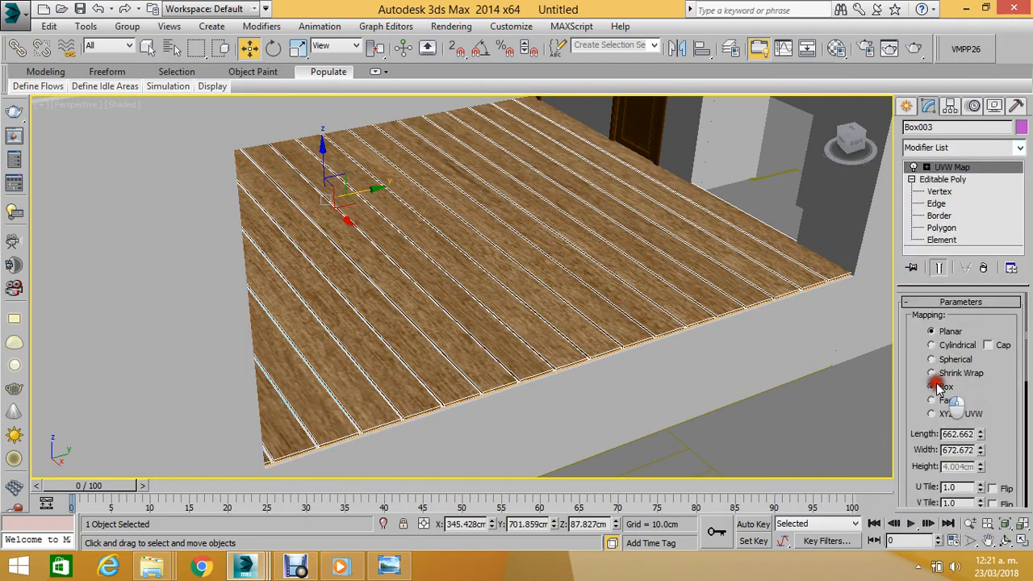
click(935, 386)
Uniformly scale down the floor's UVW Map gizmo to make the wood grain finer.
click(298, 48)
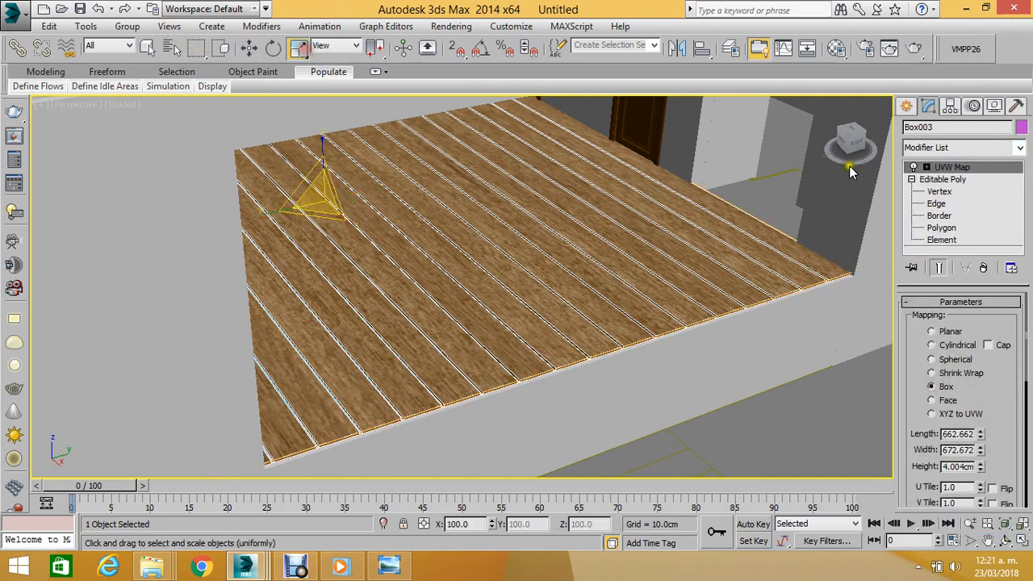
click(926, 167)
click(952, 179)
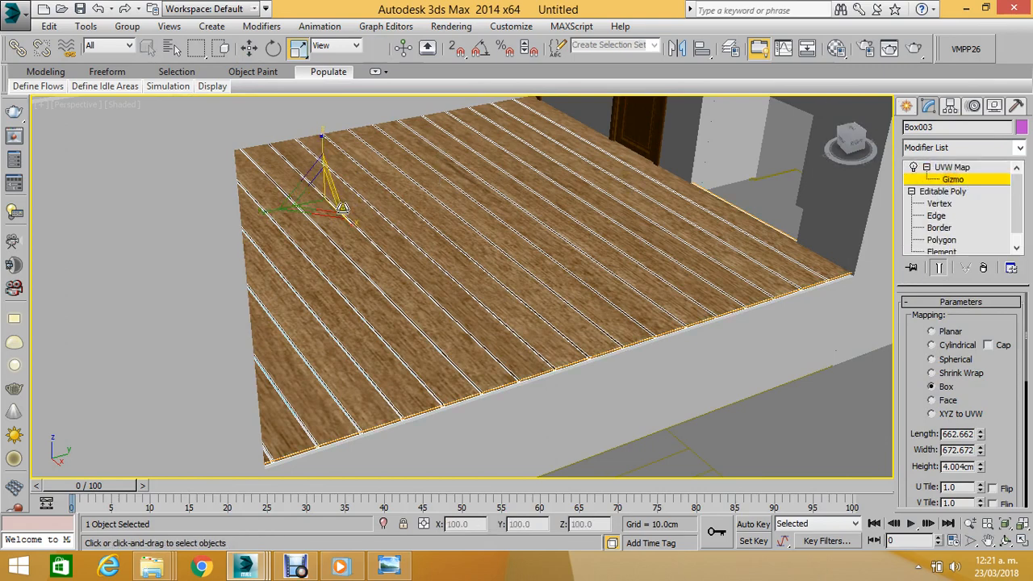
drag(323, 201, 321, 318)
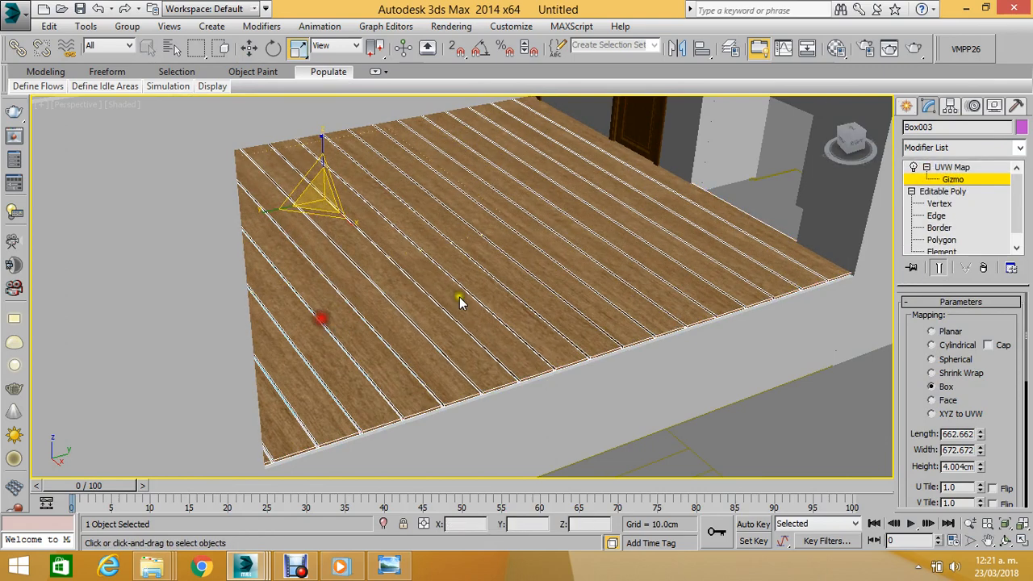
click(952, 179)
click(849, 409)
Assign the Oak Satin material to the pink entrance stairs.
middle_drag(750, 394, 749, 247)
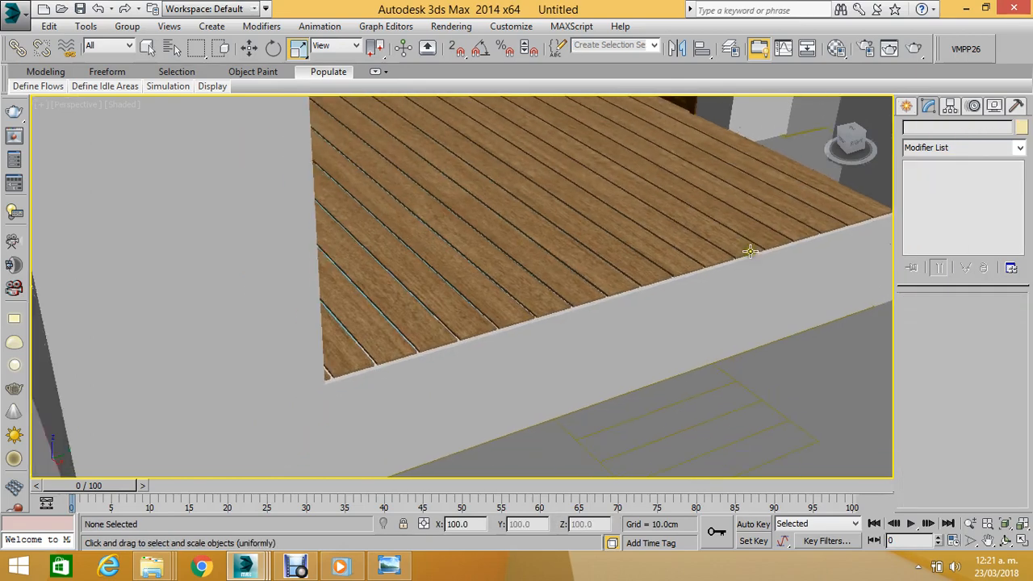
scroll(750, 246, down, 5)
scroll(447, 278, up, 2)
scroll(447, 279, up, 3)
click(381, 245)
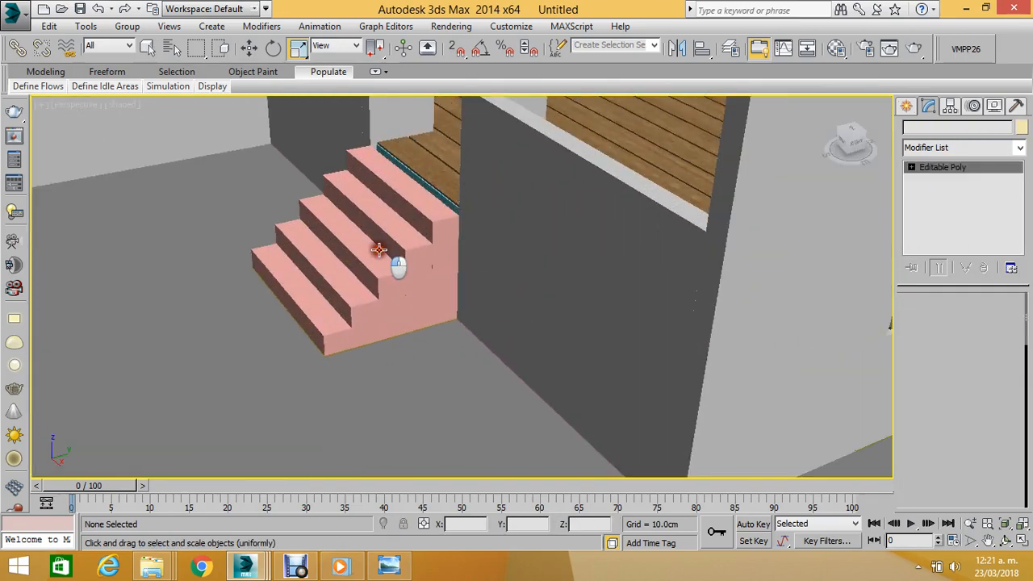
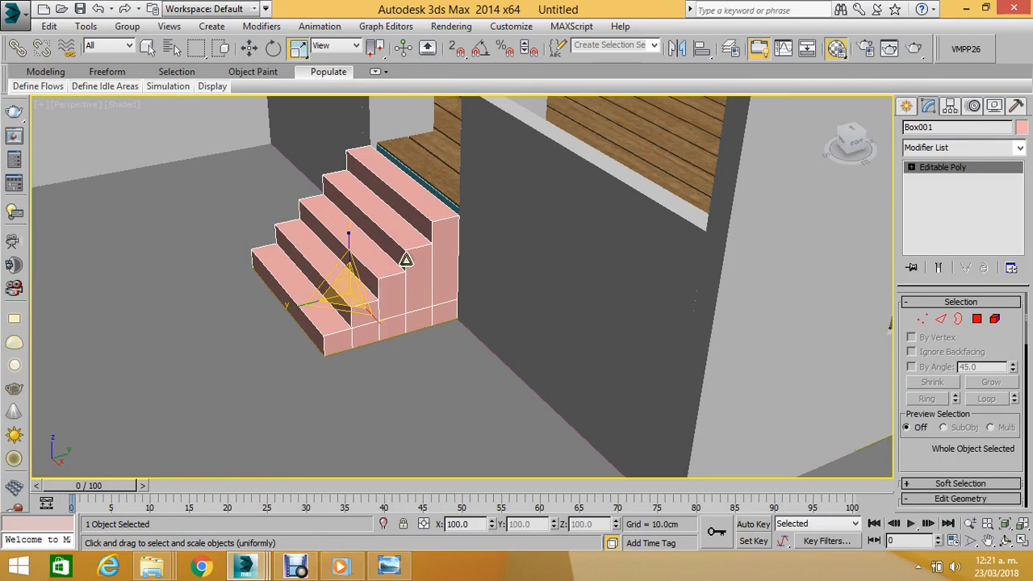
key(m)
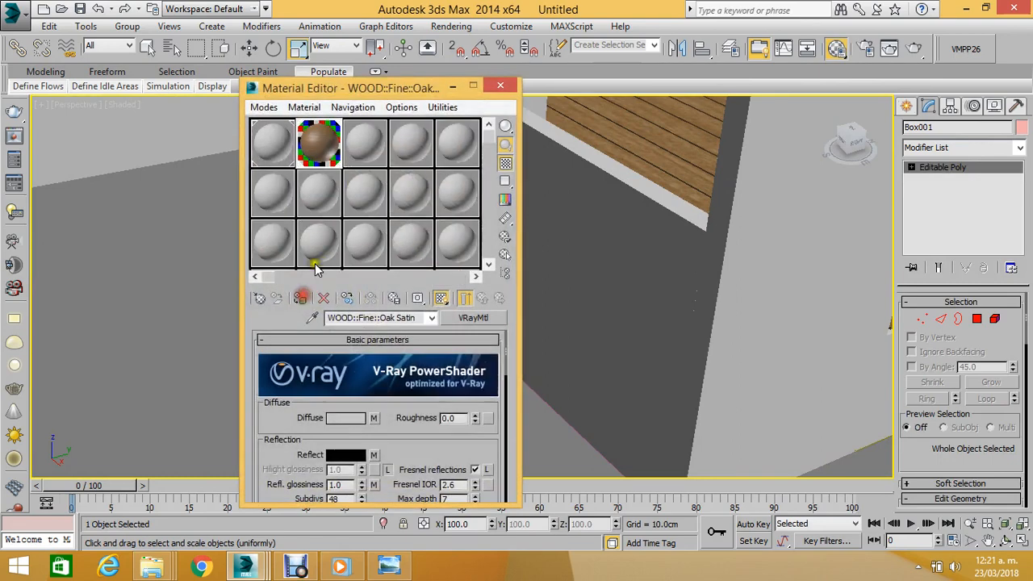
drag(379, 93, 680, 115)
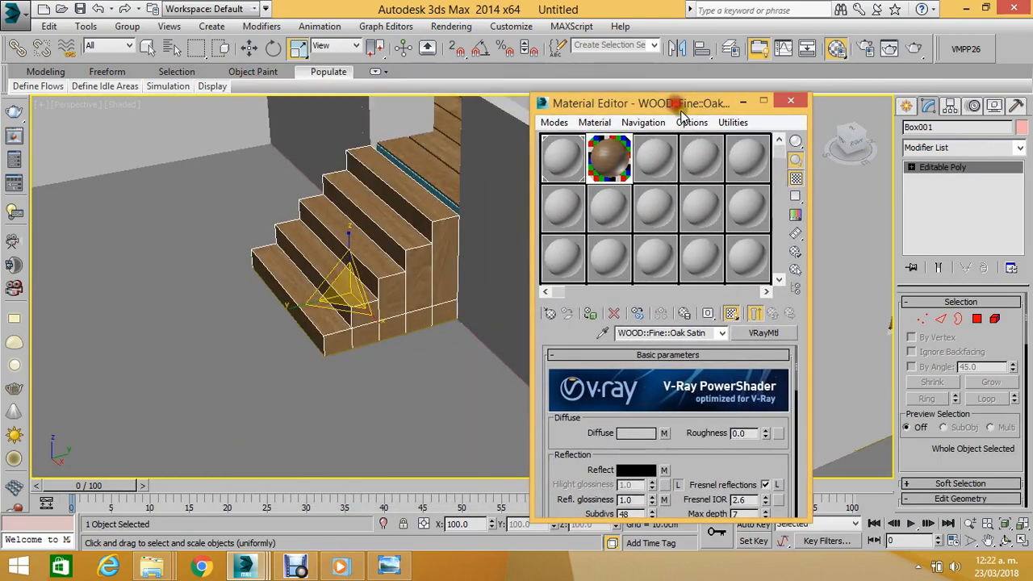
click(780, 102)
Add a UVW Map modifier with Box mapping to the stairs.
scroll(516, 242, up, 5)
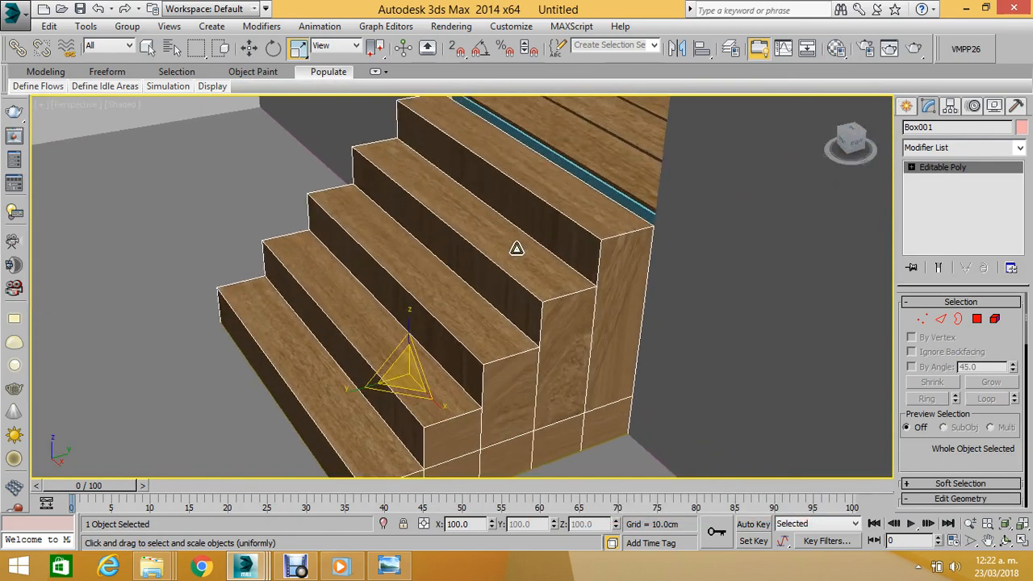
scroll(524, 249, up, 1)
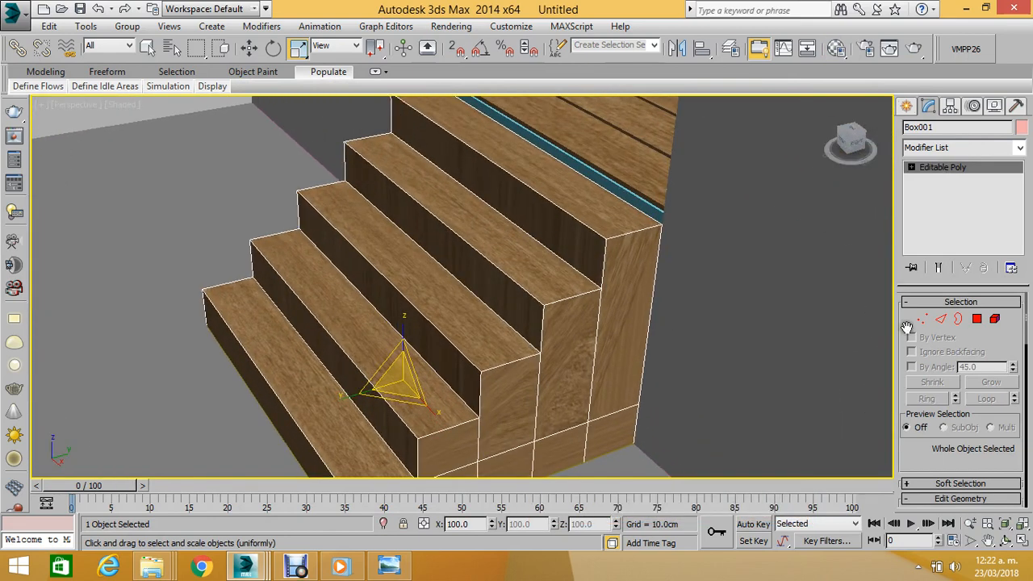
click(913, 167)
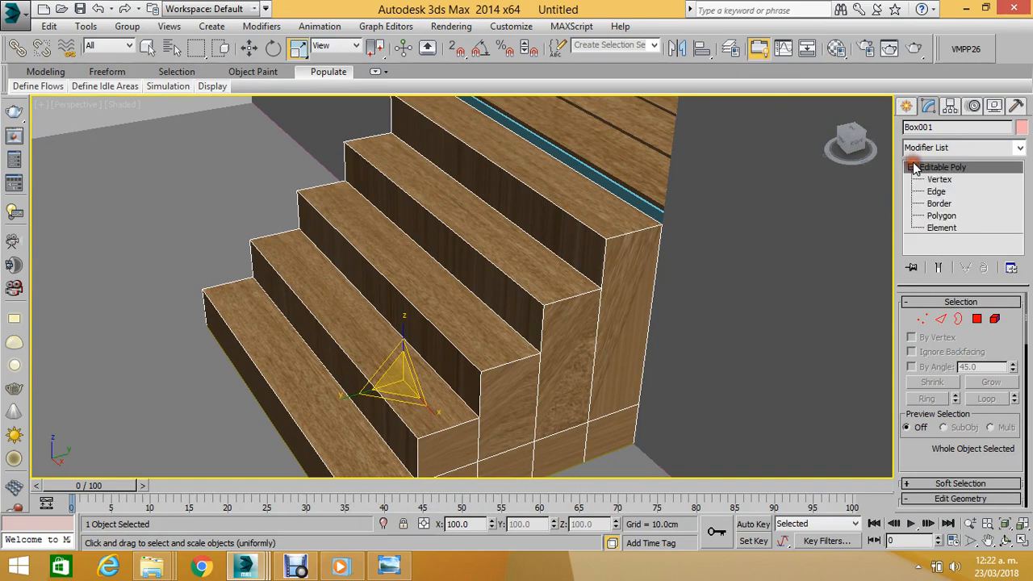
click(973, 147)
click(980, 154)
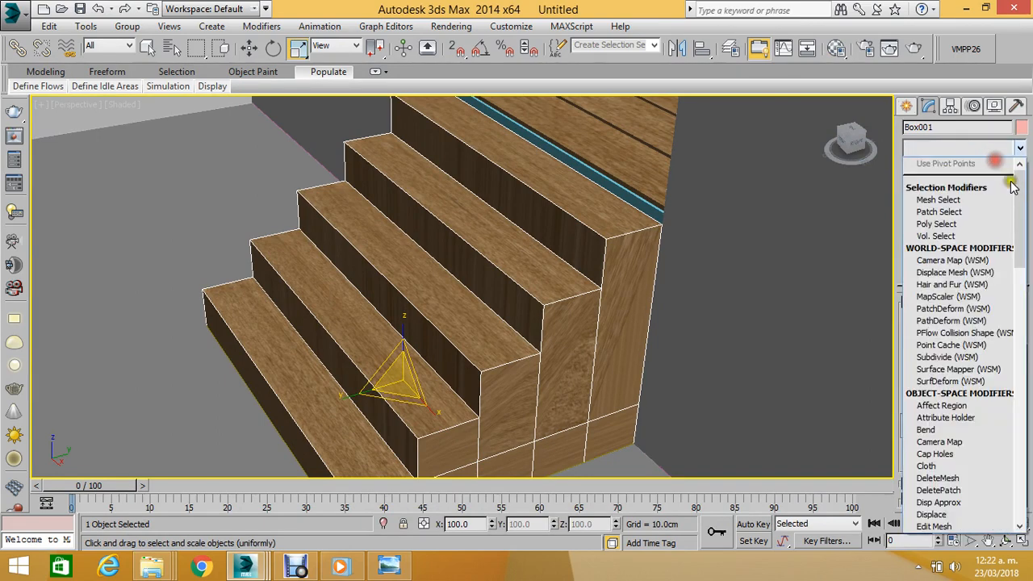
drag(1016, 193, 1000, 511)
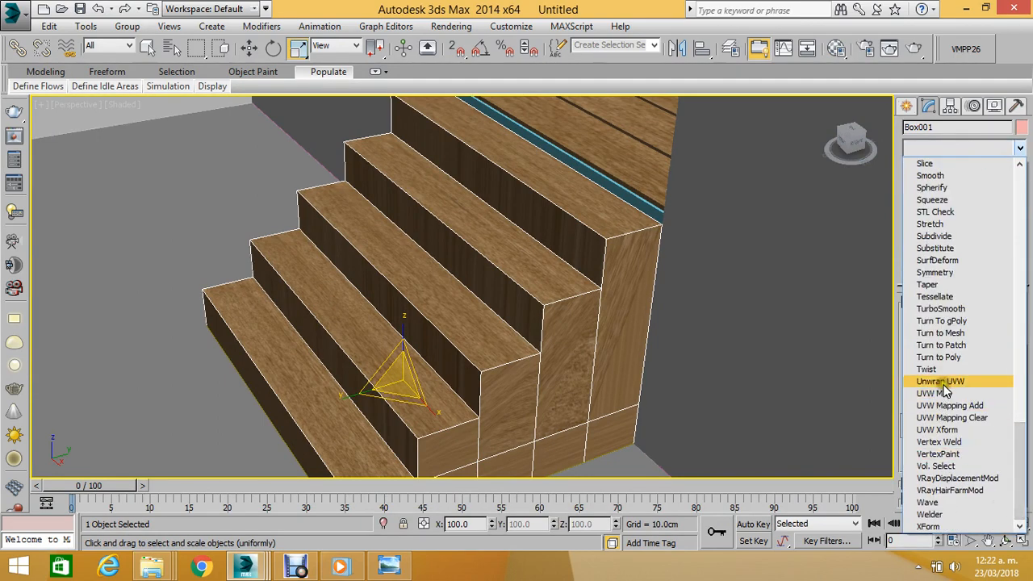
click(936, 394)
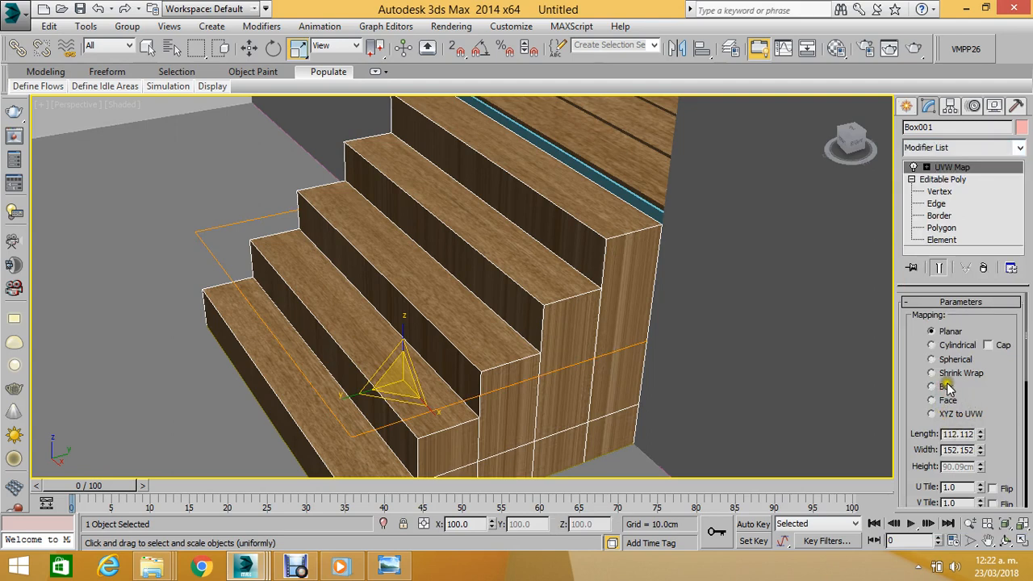
click(948, 388)
Set the stairs' UVW Map alignment to the X axis and deselect the stairs.
drag(962, 387, 928, 229)
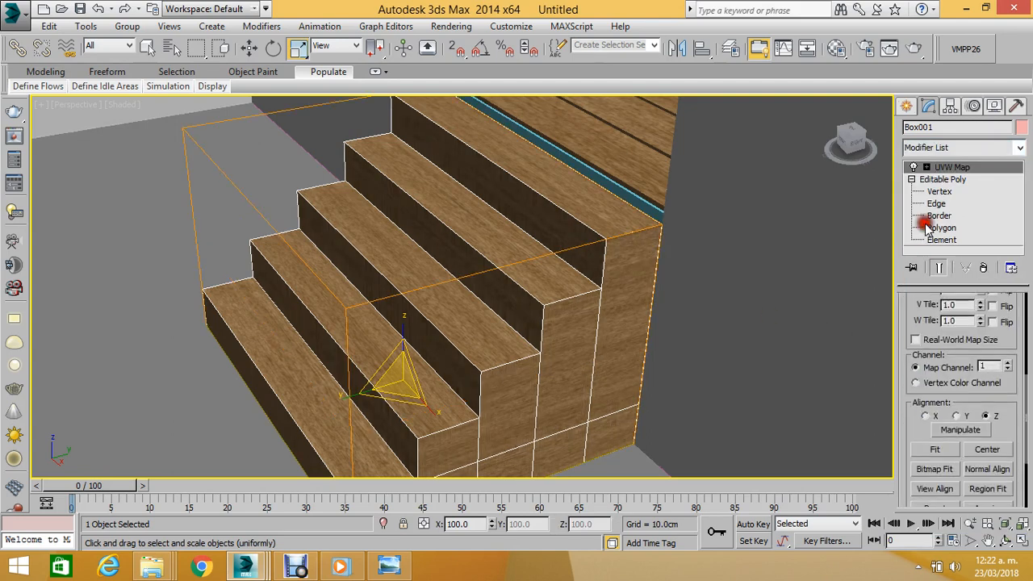
click(926, 418)
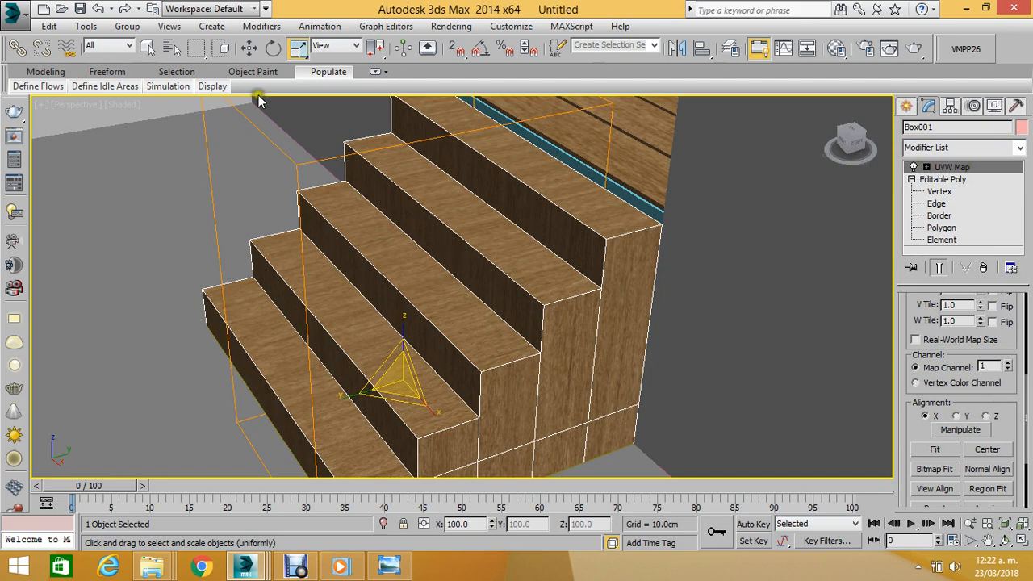
click(250, 48)
click(177, 190)
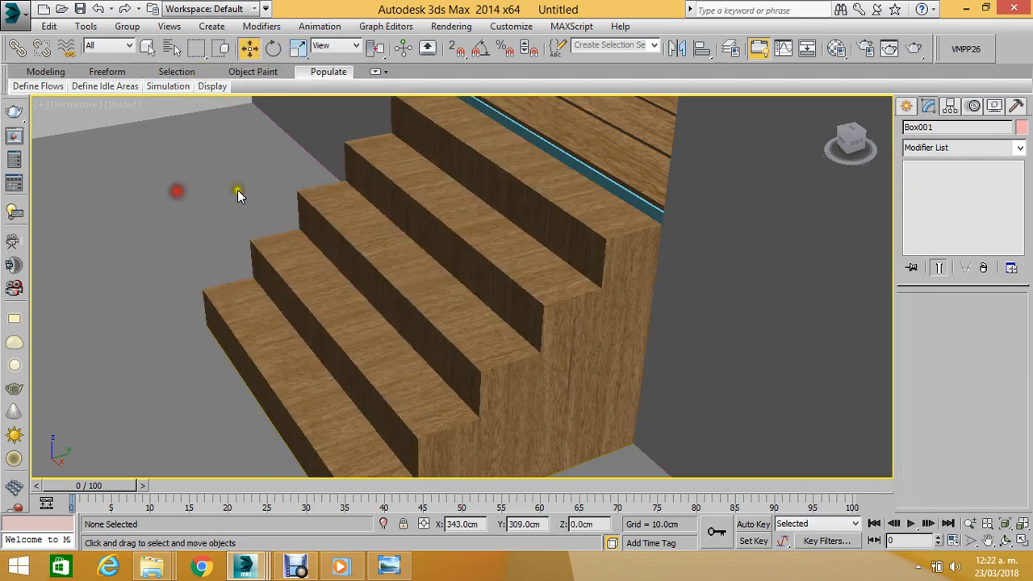
Duplicate the wooden entrance stairs along the X axis to about X 700 cm, as a single independent copy.
click(464, 223)
drag(441, 271, 452, 272)
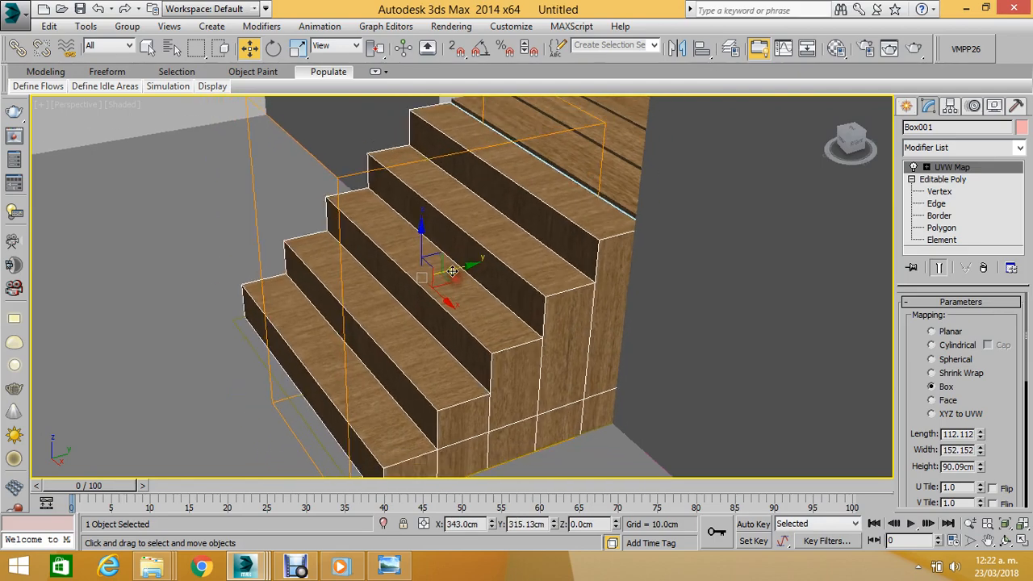
scroll(499, 273, down, 5)
middle_drag(500, 272, 274, 286)
click(256, 357)
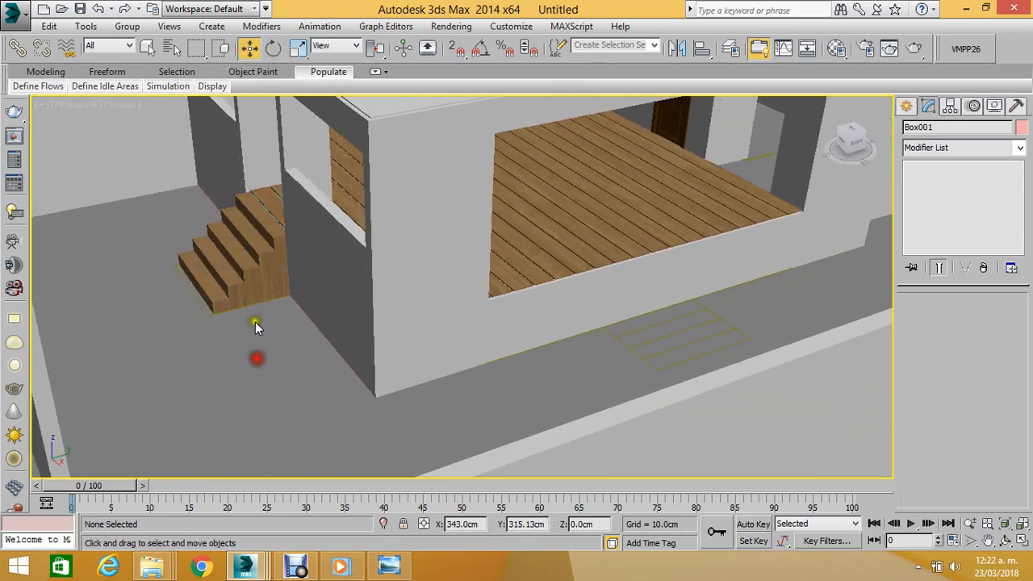
click(253, 296)
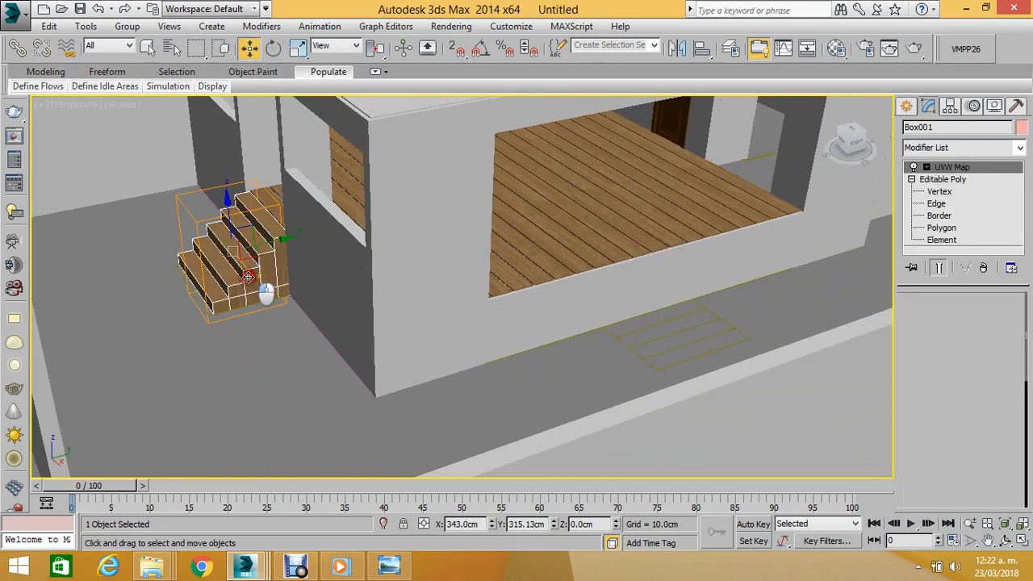
mouse_move(266, 293)
shift+mouse_down()
mouse_move(293, 419)
mouse_move(411, 410)
mouse_move(427, 397)
shift+mouse_up()
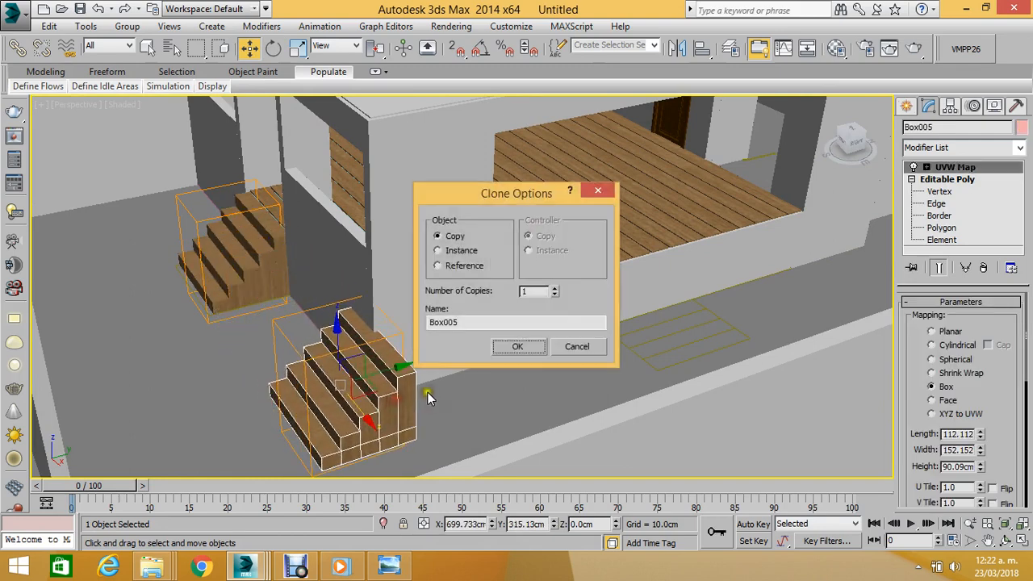
click(519, 346)
Rotate the copied stairs to 90 degrees around the Z axis.
click(276, 50)
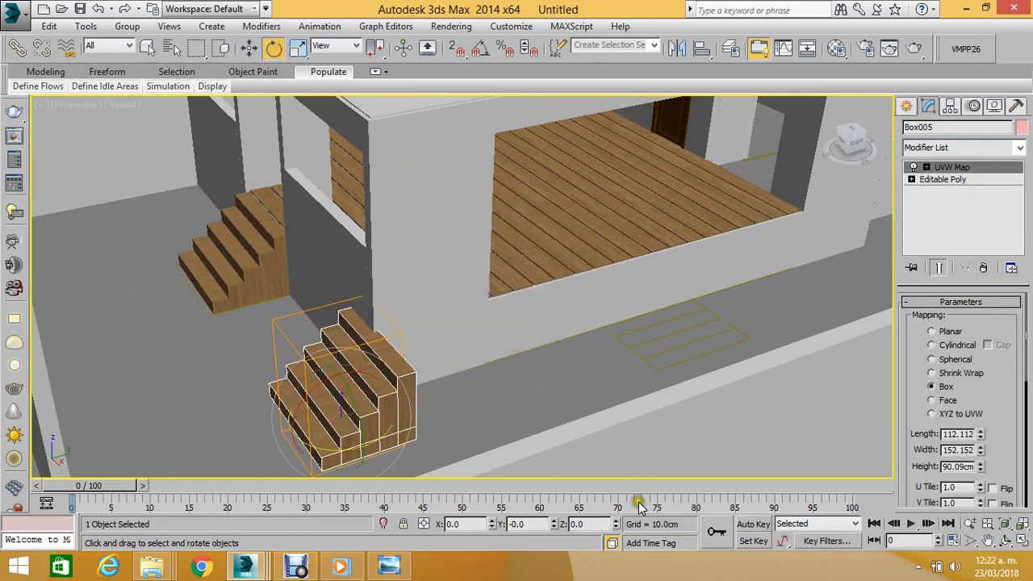
text(90)
key(Return)
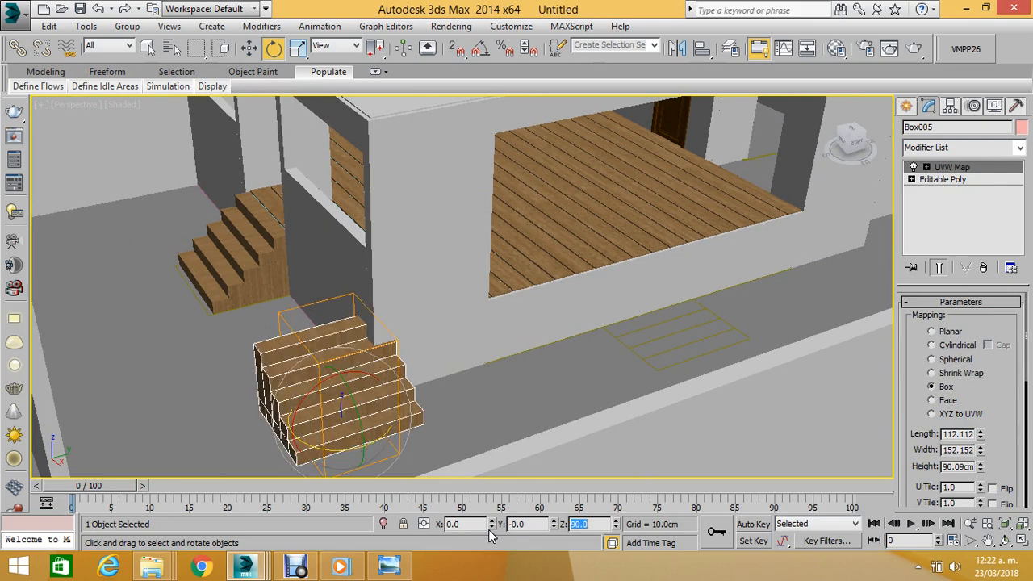
Move the copied stairs against the large side opening, at about X 736 cm, Y 765 cm, and deselect them.
click(249, 50)
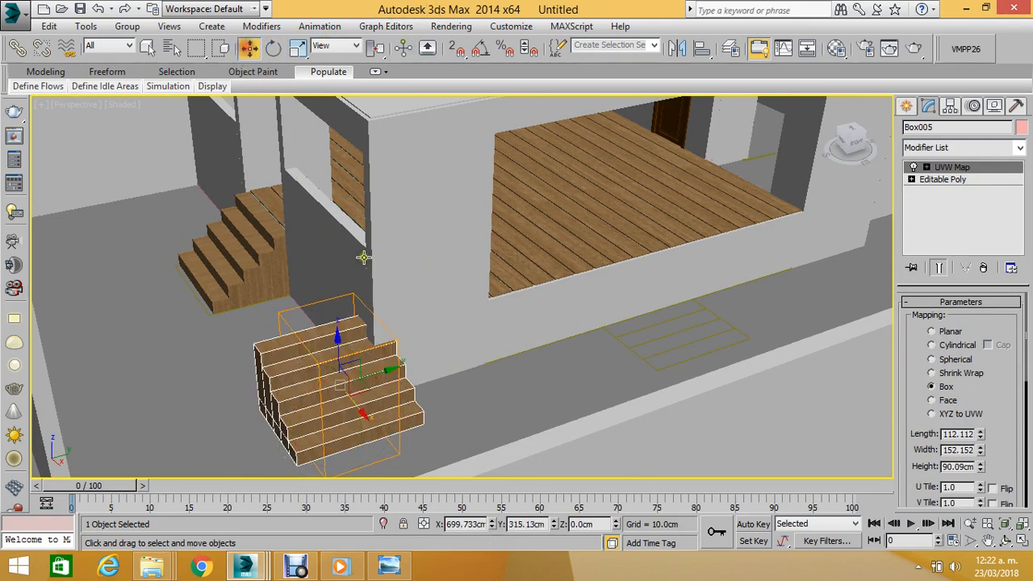
mouse_move(372, 373)
mouse_down()
mouse_move(684, 300)
mouse_move(676, 291)
mouse_move(703, 310)
mouse_up()
scroll(686, 300, up, 2)
scroll(718, 315, up, 2)
scroll(702, 310, down, 5)
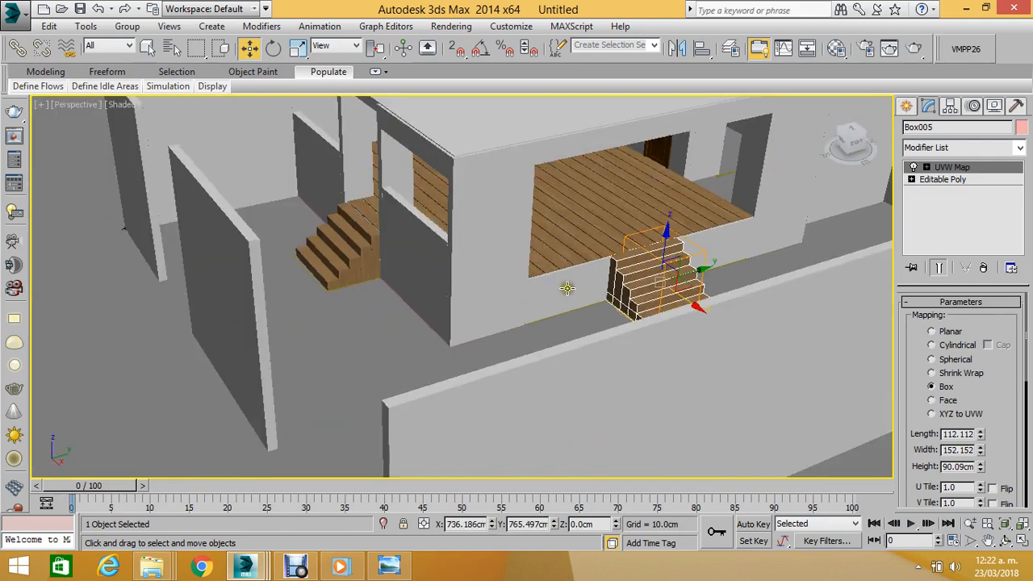
scroll(680, 313, up, 3)
click(699, 309)
scroll(574, 293, up, 3)
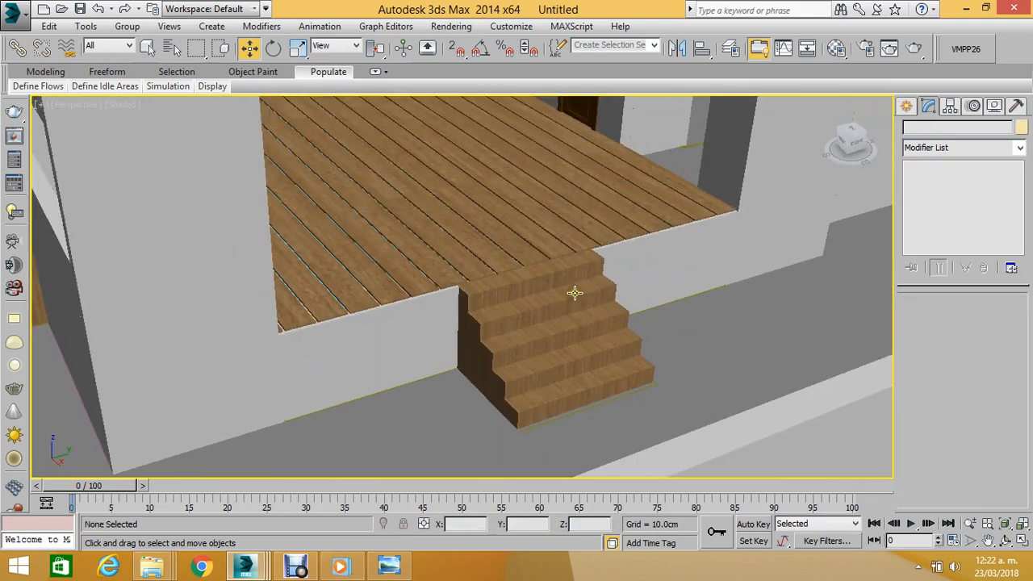
Examine the plank floor, the doors and the pink panel inside the house from several angles.
click(1008, 542)
drag(525, 265, 414, 221)
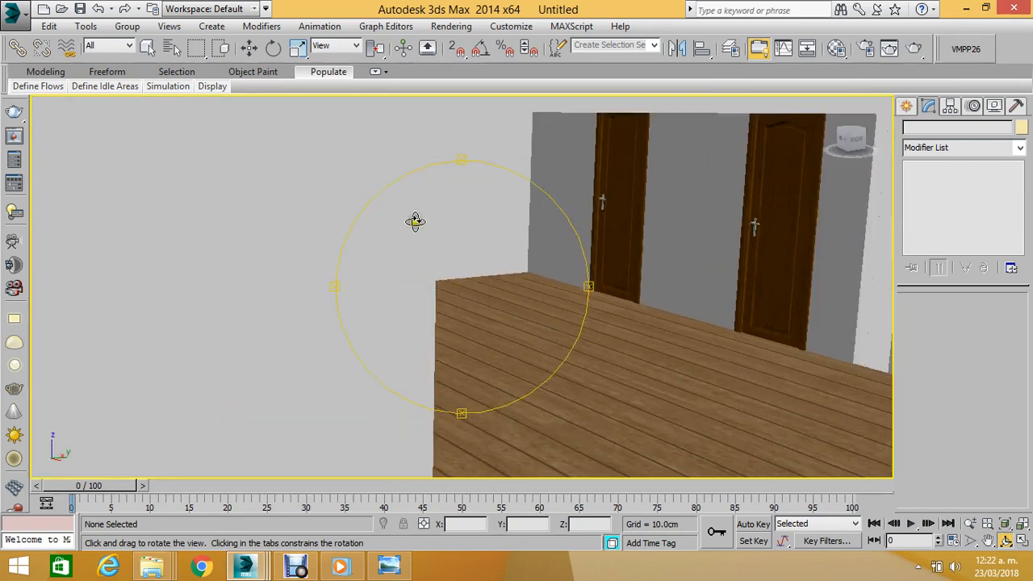
click(969, 524)
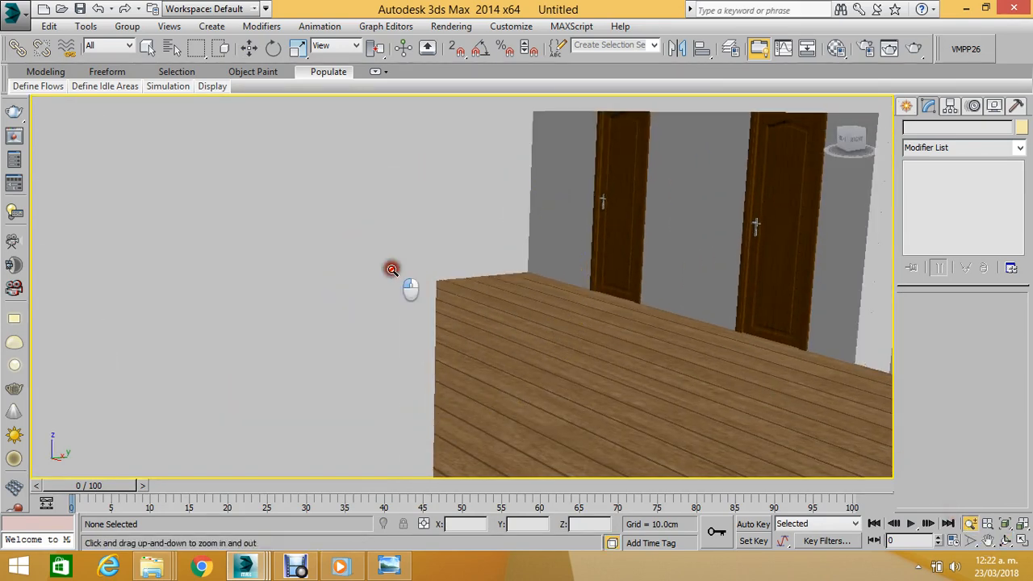
drag(392, 267, 446, 268)
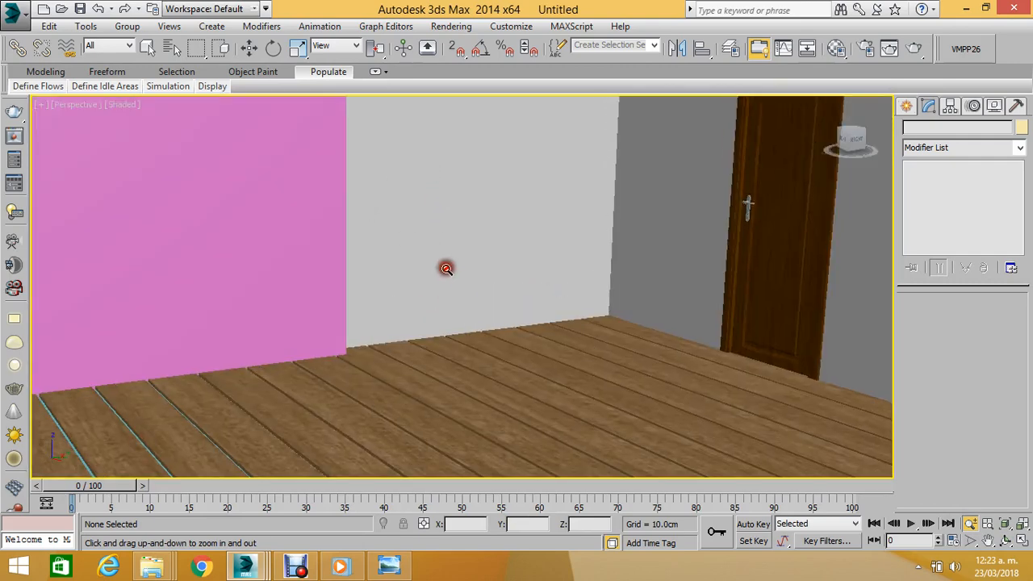
click(1007, 540)
drag(468, 253, 310, 206)
middle_drag(310, 206, 371, 224)
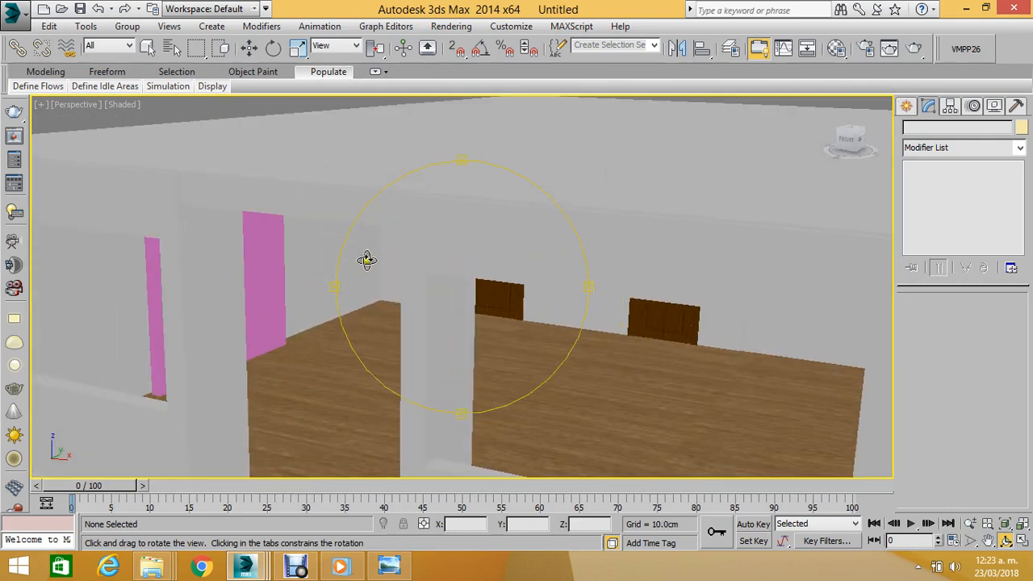
drag(367, 259, 323, 212)
In wireframe display, lower the pink panel's 12 upper vertices along Z to about 315 cm.
click(247, 50)
click(134, 109)
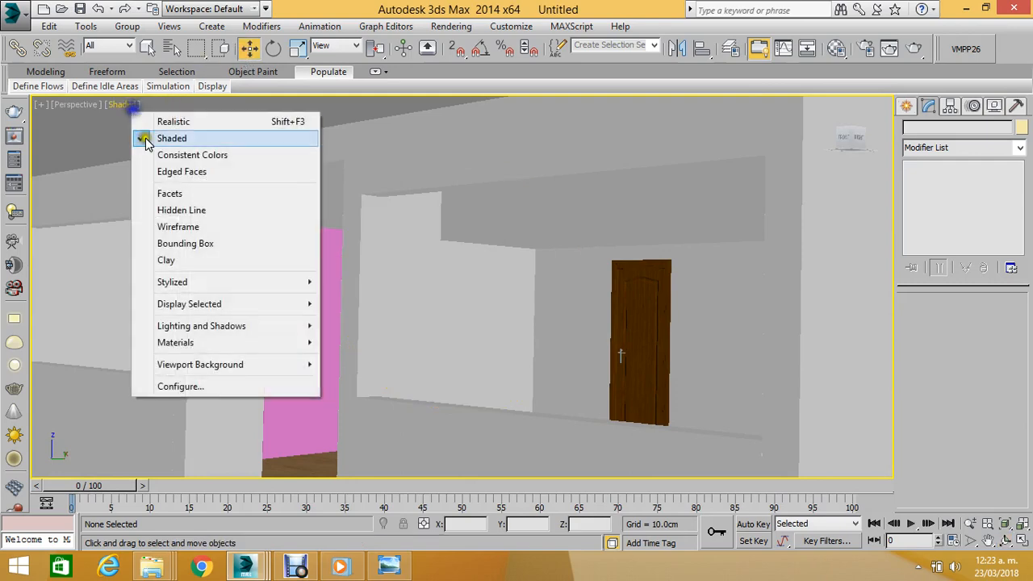
click(189, 226)
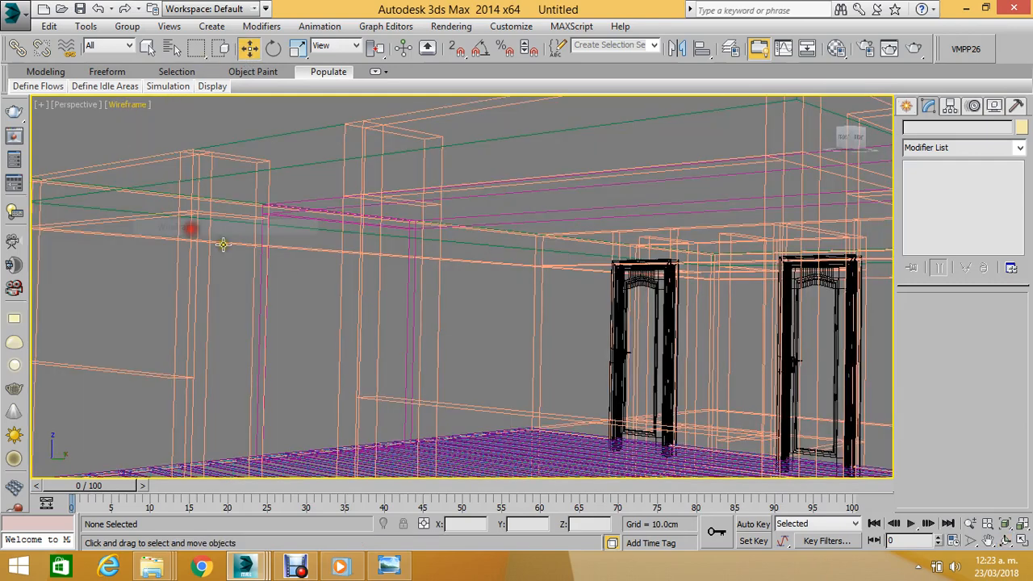
click(495, 194)
scroll(496, 193, down, 3)
click(939, 179)
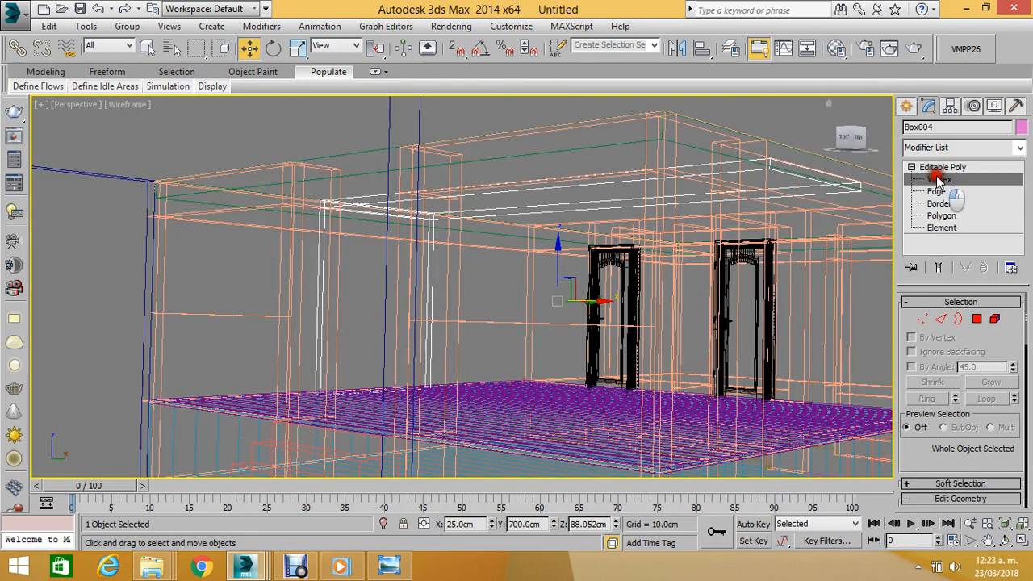
drag(292, 127, 908, 266)
scroll(484, 194, up, 3)
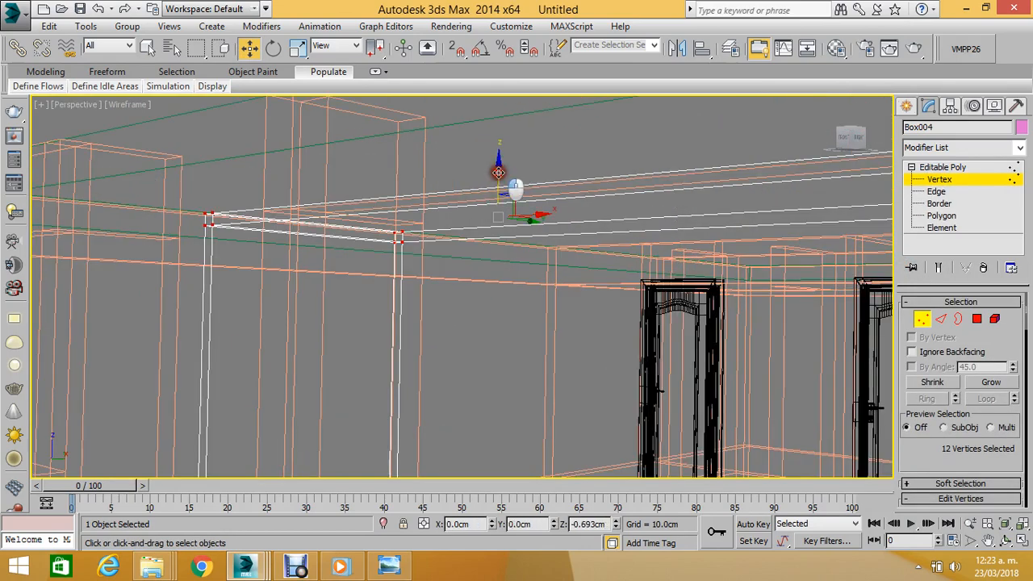
drag(498, 172, 535, 227)
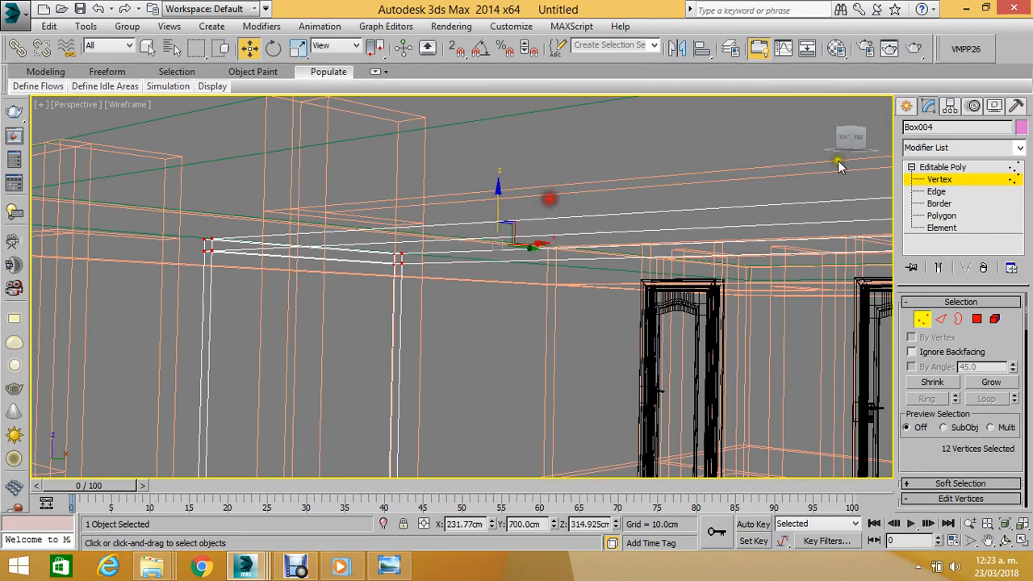
click(937, 167)
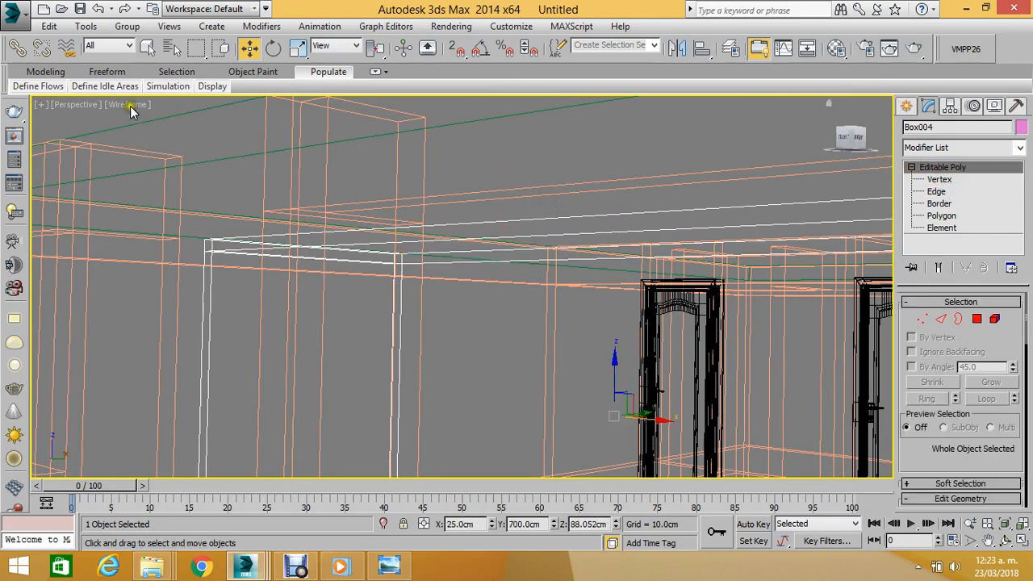
Return the viewport to Shaded display and assign the Oak Satin material to the pink panel.
click(130, 105)
click(171, 138)
middle_drag(318, 182, 169, 31)
key(m)
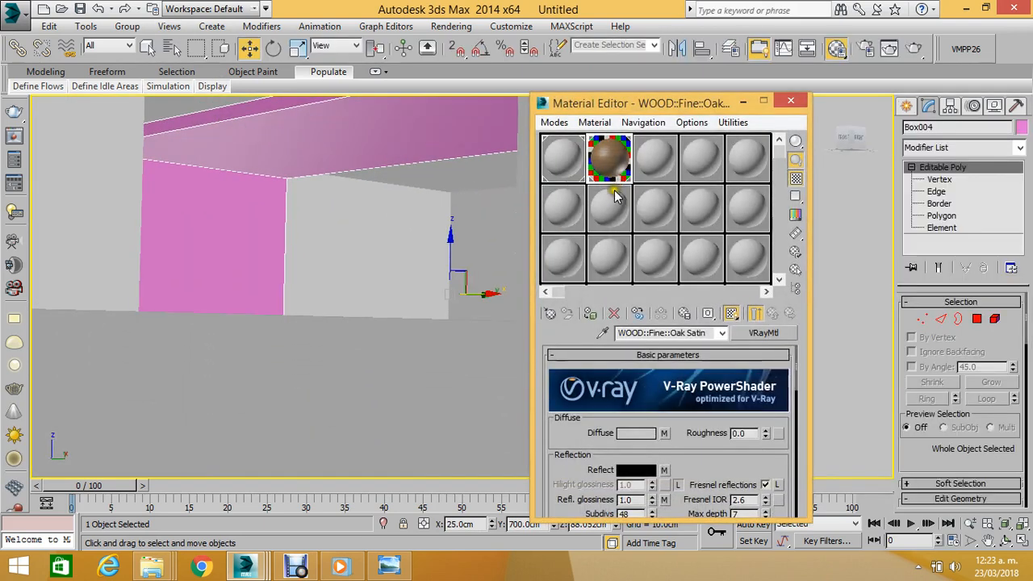
click(590, 314)
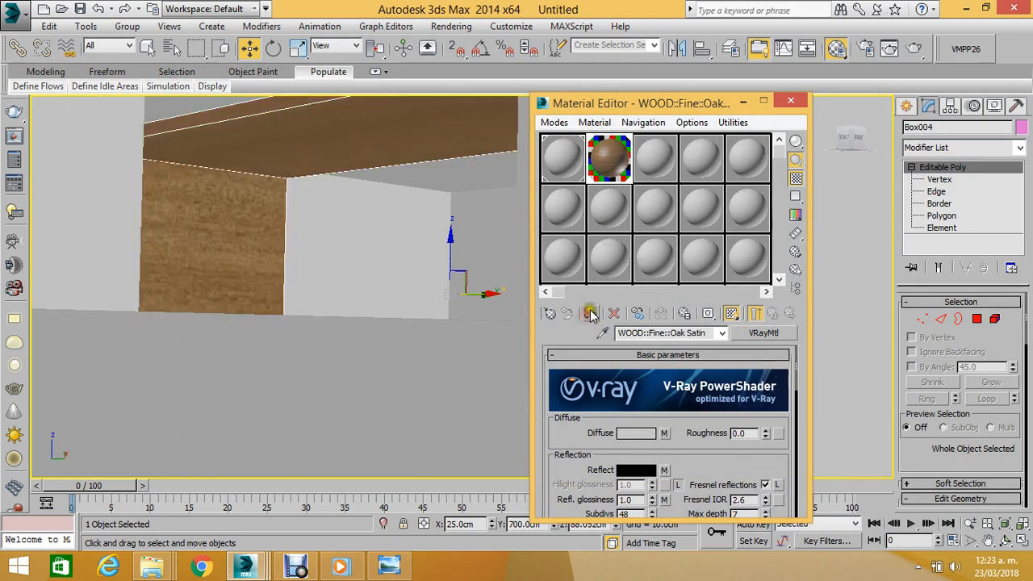
click(792, 101)
Add a UVW Map modifier with Box mapping to the wood wall and ceiling panel.
middle_drag(443, 154, 280, 157)
scroll(280, 158, down, 5)
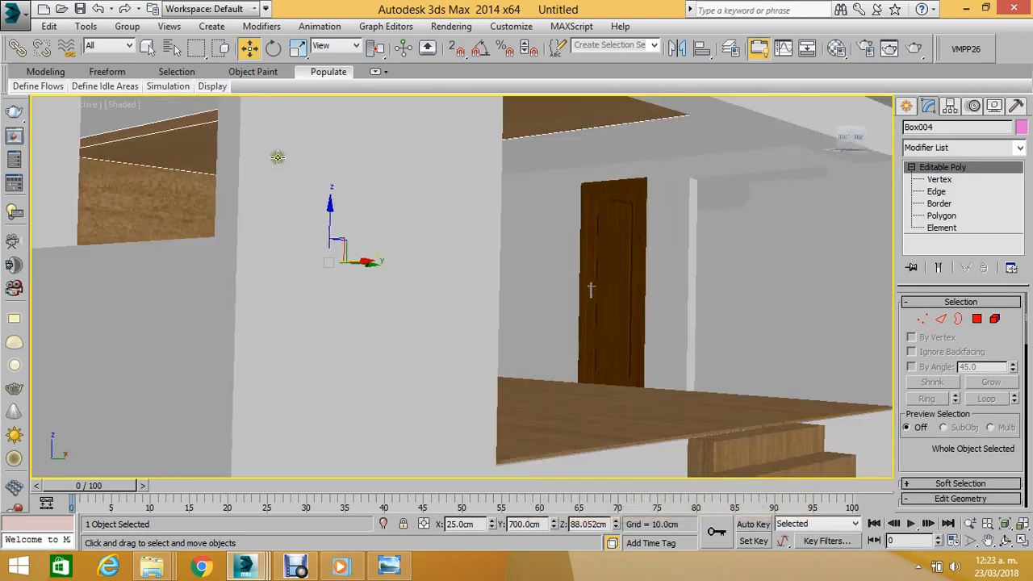
middle_drag(246, 197, 87, 317)
scroll(300, 259, up, 1)
scroll(369, 285, up, 3)
scroll(368, 284, up, 2)
middle_drag(220, 291, 79, 359)
scroll(262, 264, down, 1)
click(1019, 147)
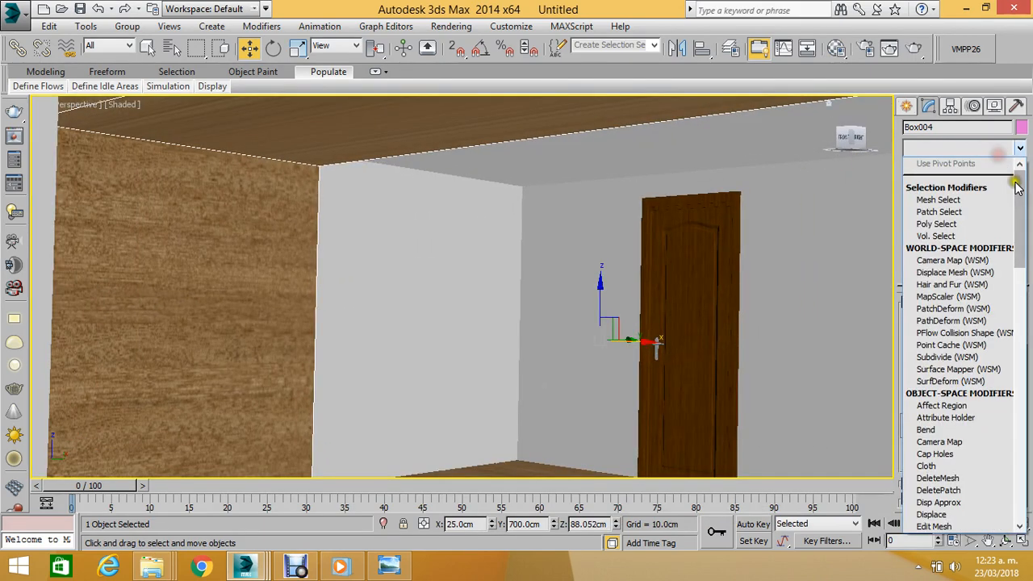
drag(1019, 210, 1006, 452)
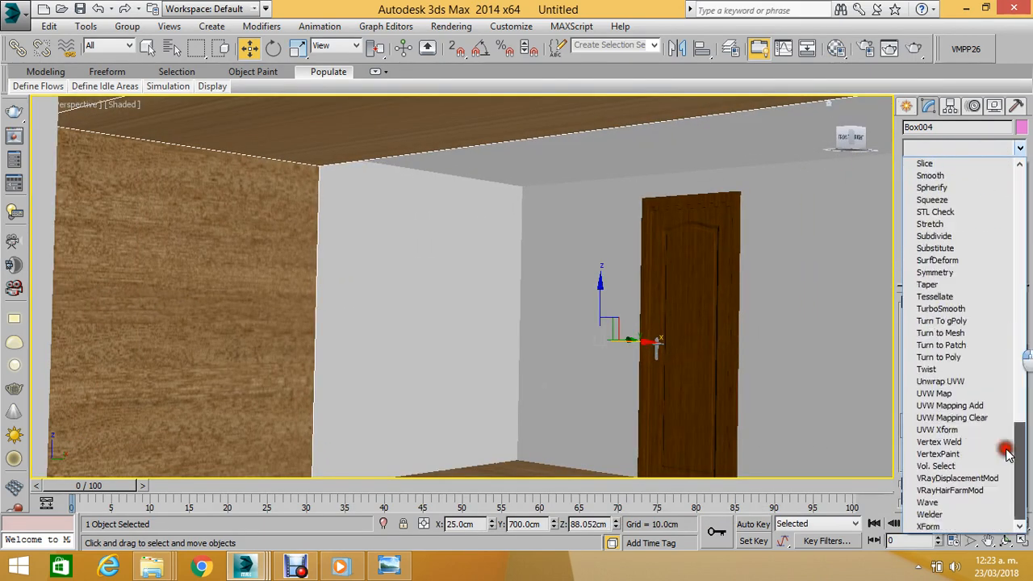
click(944, 393)
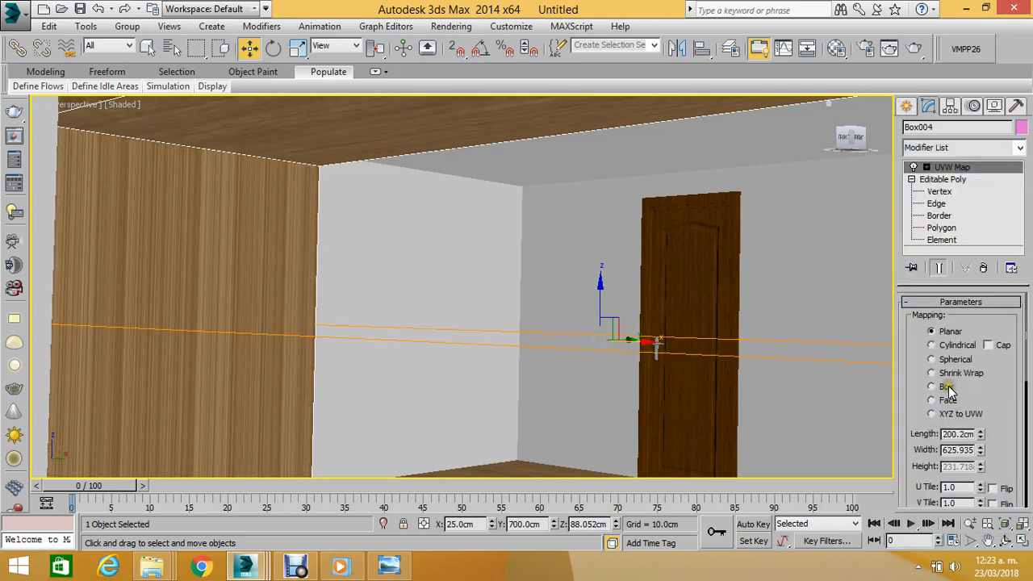
click(944, 387)
Set the panel's UVW Map alignment to the Y axis and fit the gizmo to the object.
drag(925, 432, 917, 360)
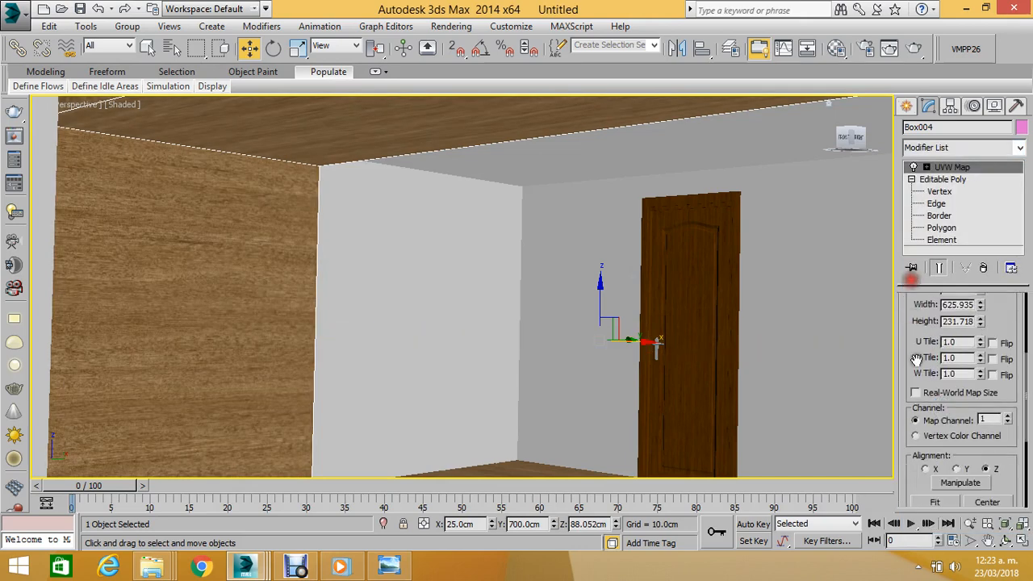
click(957, 468)
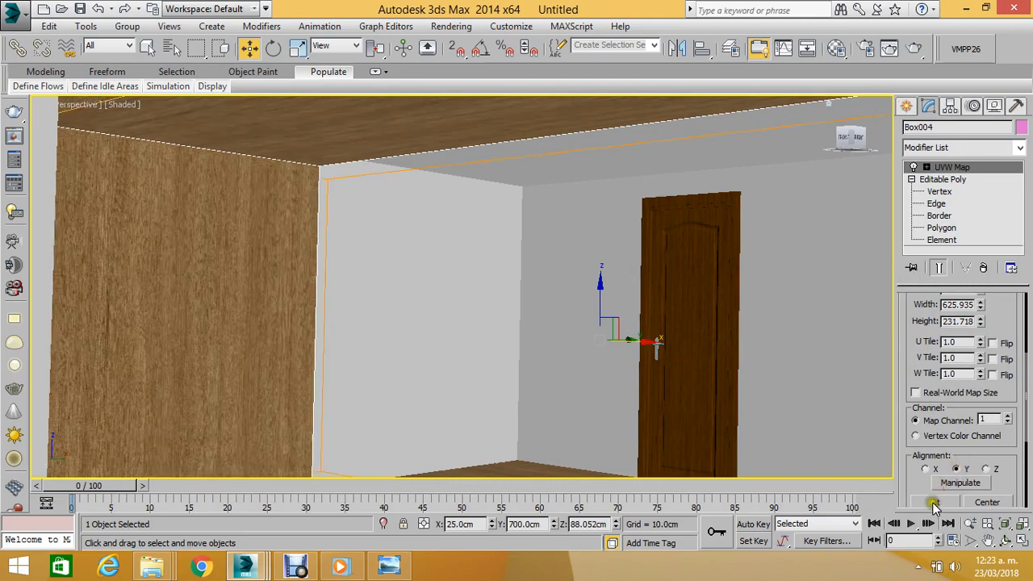
click(934, 504)
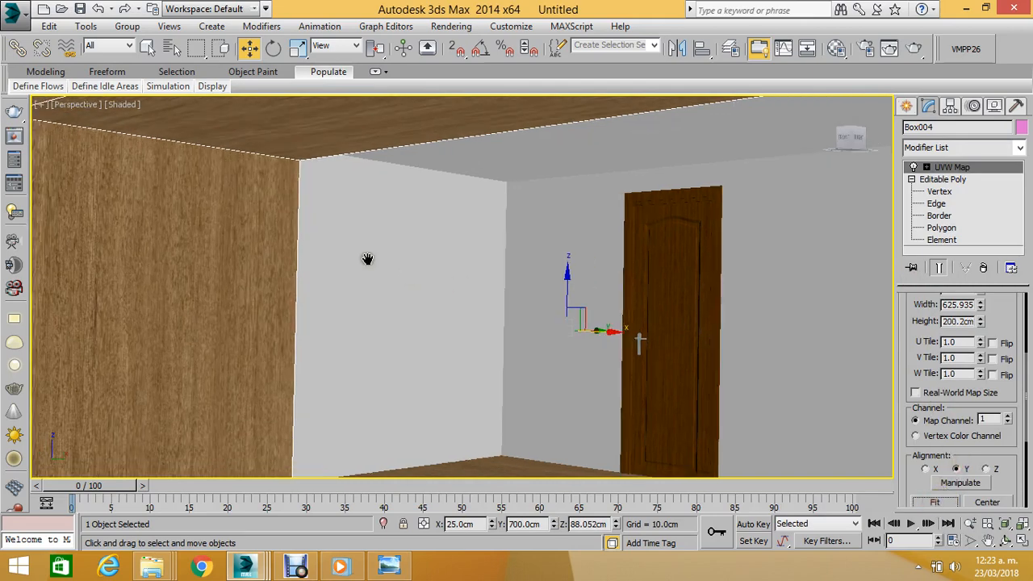
Examine the panel's wood grain through the openings and the whole house from outside.
scroll(295, 212, down, 3)
middle_drag(359, 199, 124, 210)
scroll(417, 180, down, 1)
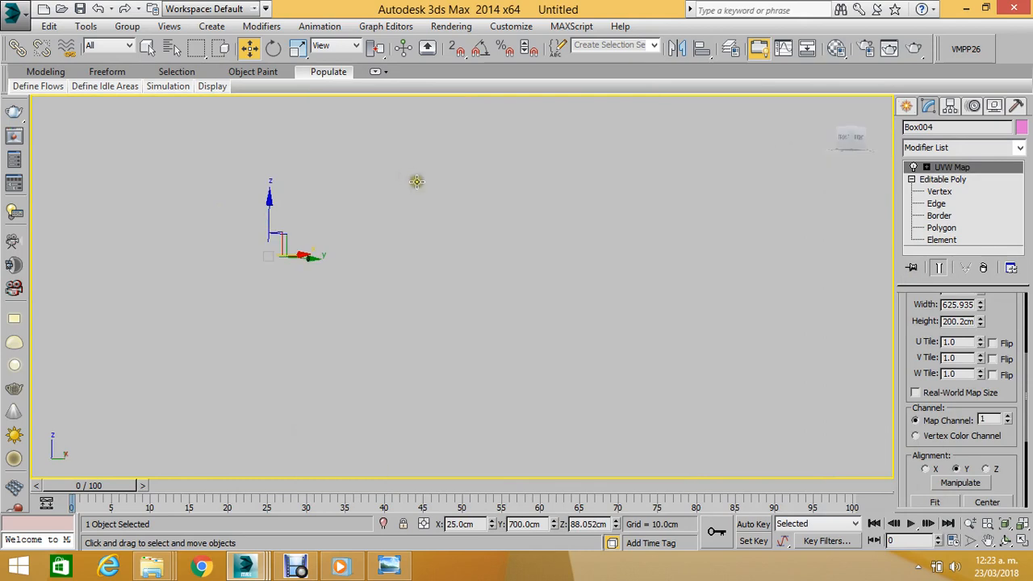
scroll(401, 233, up, 2)
middle_drag(399, 235, 819, 308)
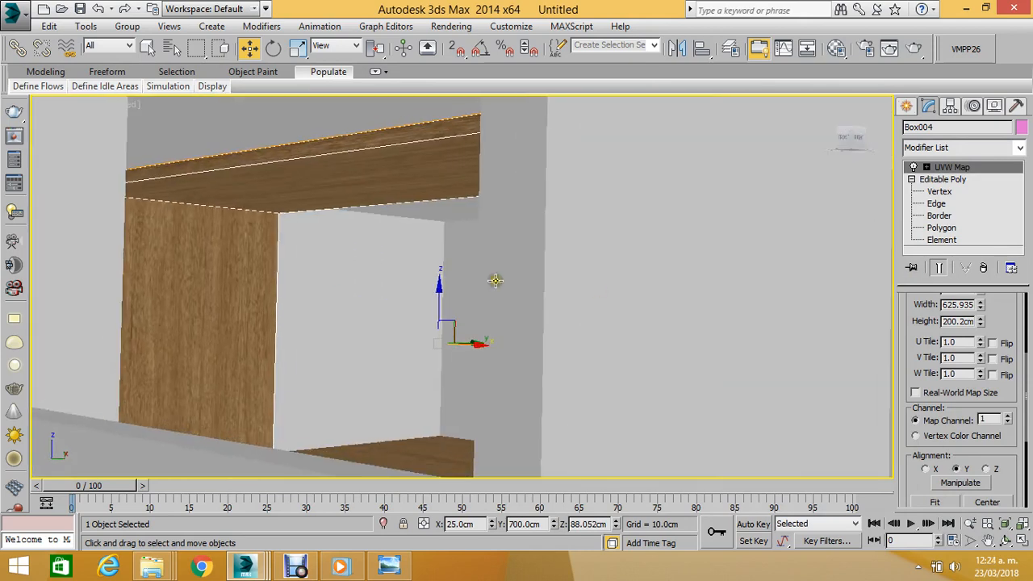
click(1004, 541)
drag(461, 292, 365, 297)
click(249, 50)
middle_drag(501, 241, 550, 215)
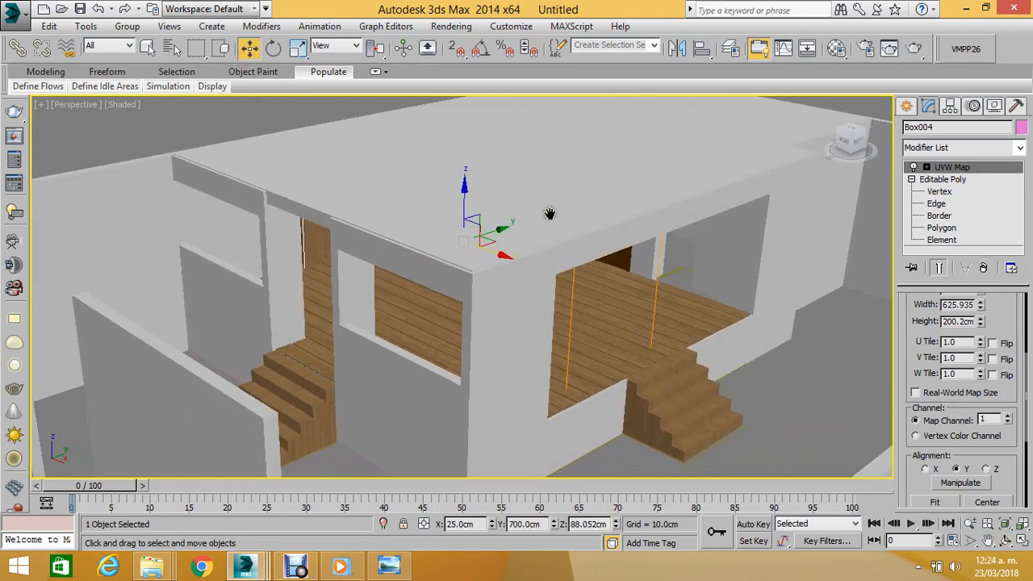
Select the house's exterior wall object for editing at polygon level.
click(498, 342)
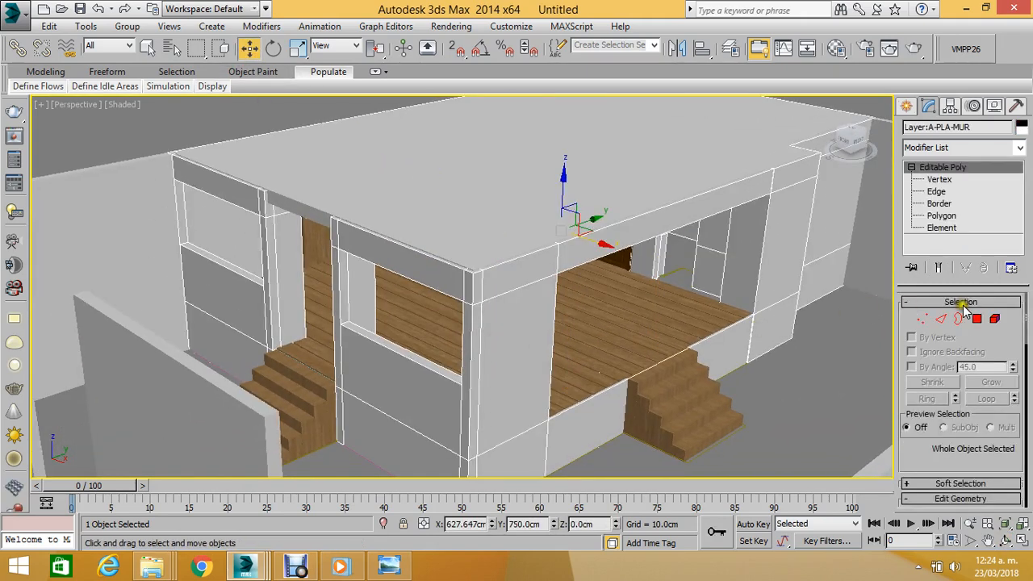
click(975, 320)
Select the front facade polygons around the window nearest the terrace corner, including its pillars, lower panels and upper band.
click(452, 406)
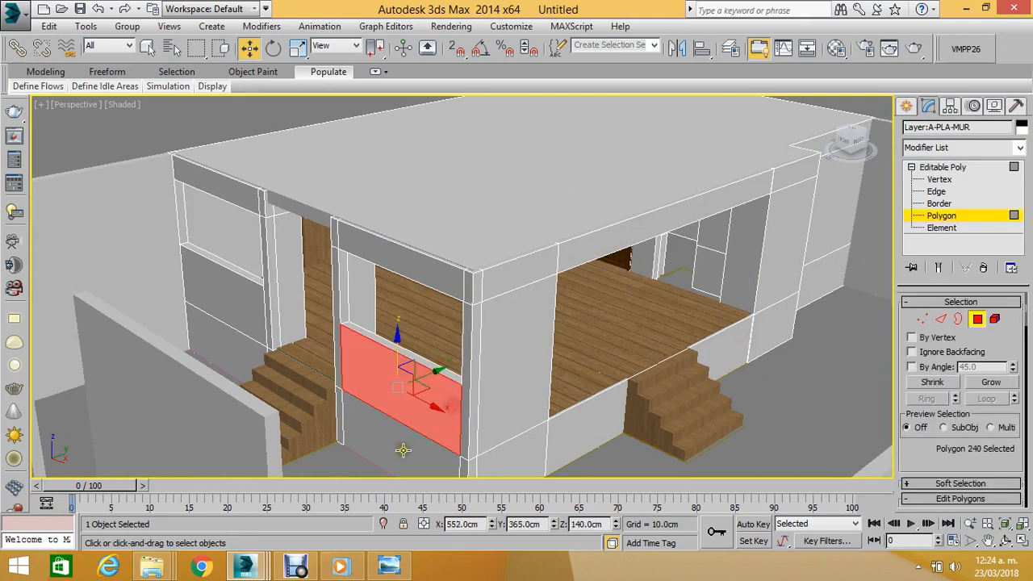
ctrl+click(464, 447)
ctrl+click(466, 438)
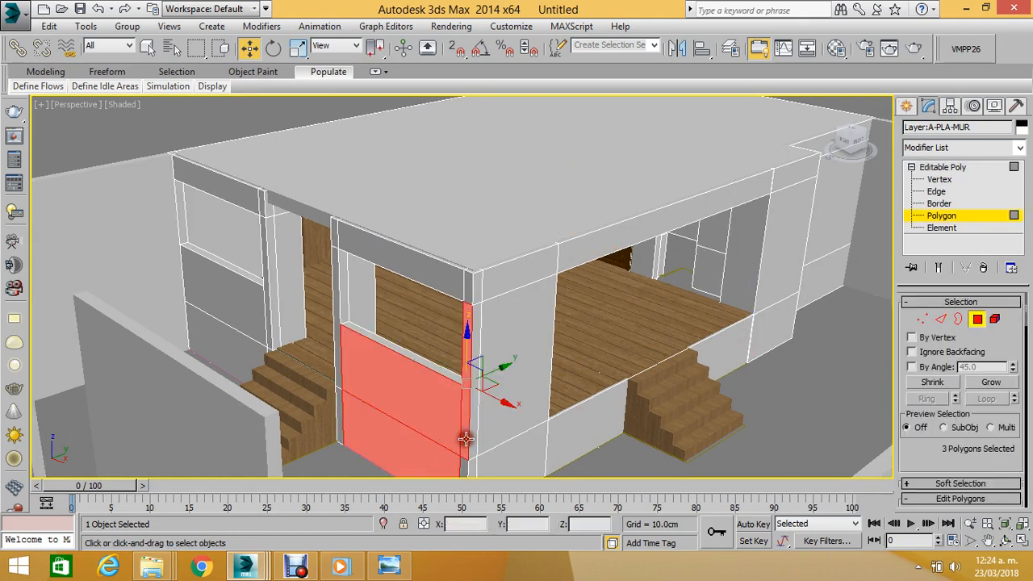
ctrl+click(465, 288)
middle_drag(447, 299, 454, 209)
ctrl+click(466, 377)
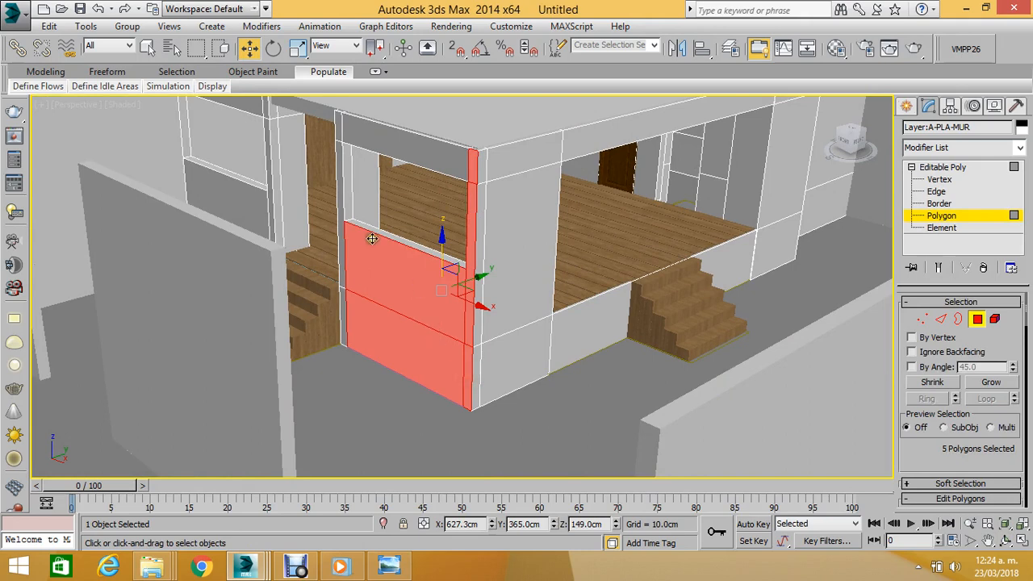
ctrl+click(339, 184)
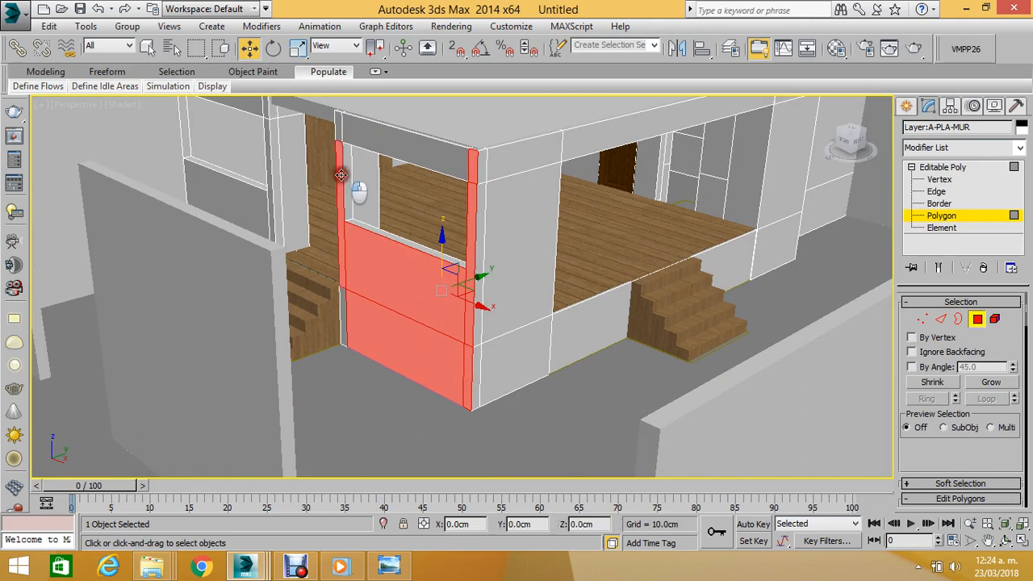
ctrl+click(339, 306)
ctrl+click(412, 139)
Add the facade polygons around the other front window to the selection, then leave polygon editing.
middle_drag(349, 144, 539, 334)
scroll(487, 309, up, 3)
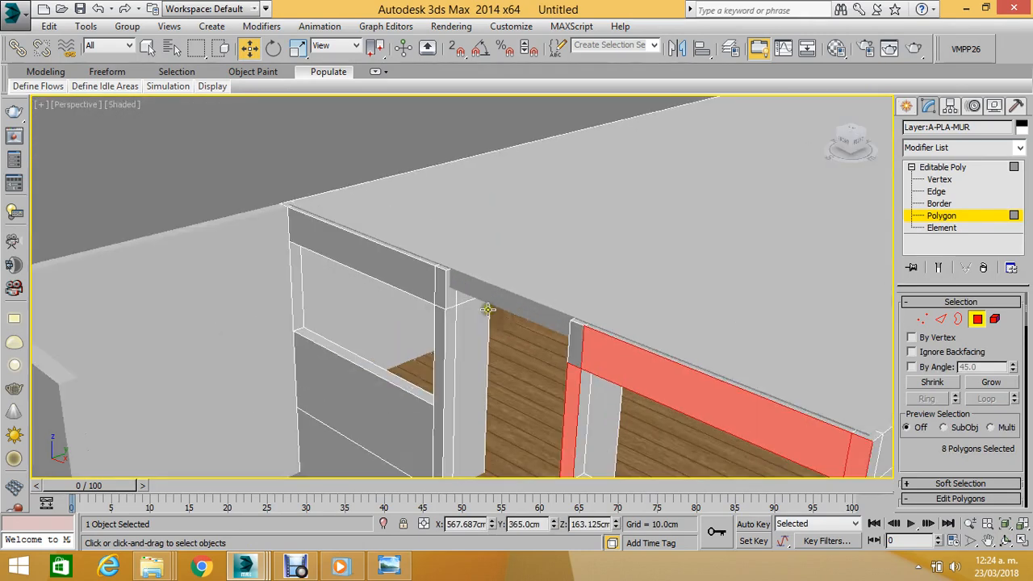
ctrl+click(421, 275)
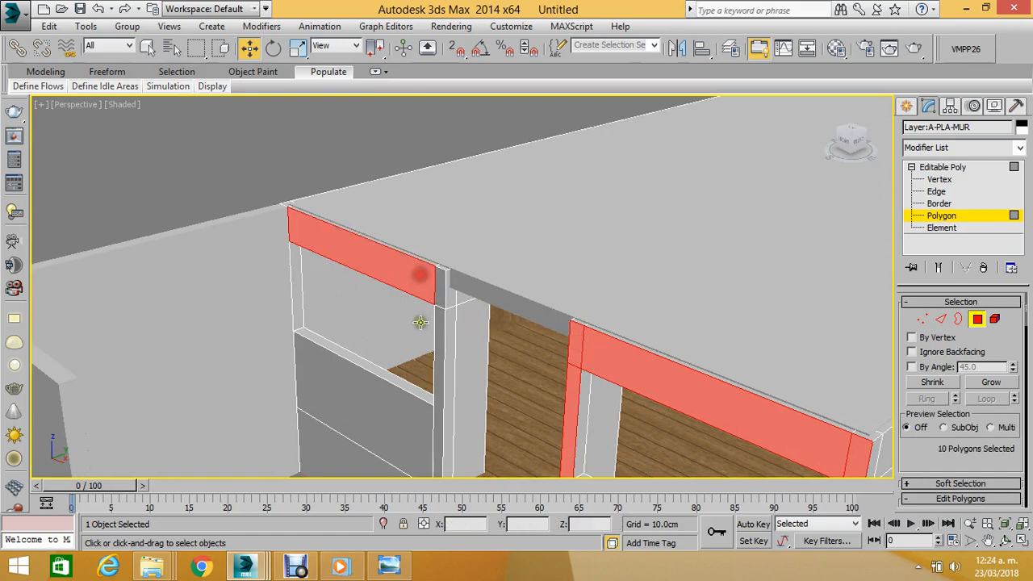
ctrl+click(438, 323)
ctrl+click(381, 408)
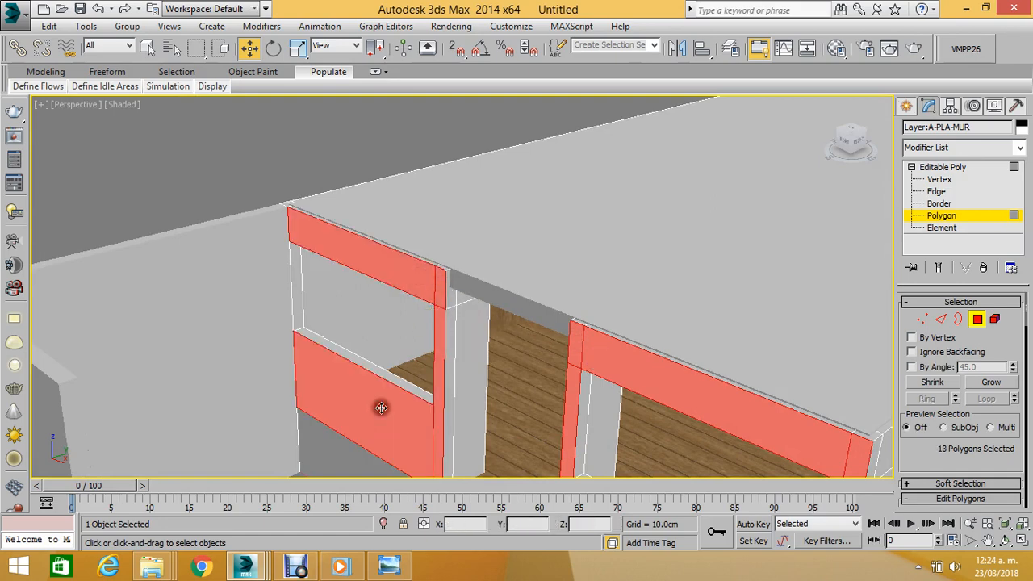
middle_drag(362, 424, 360, 212)
middle_drag(387, 259, 319, 343)
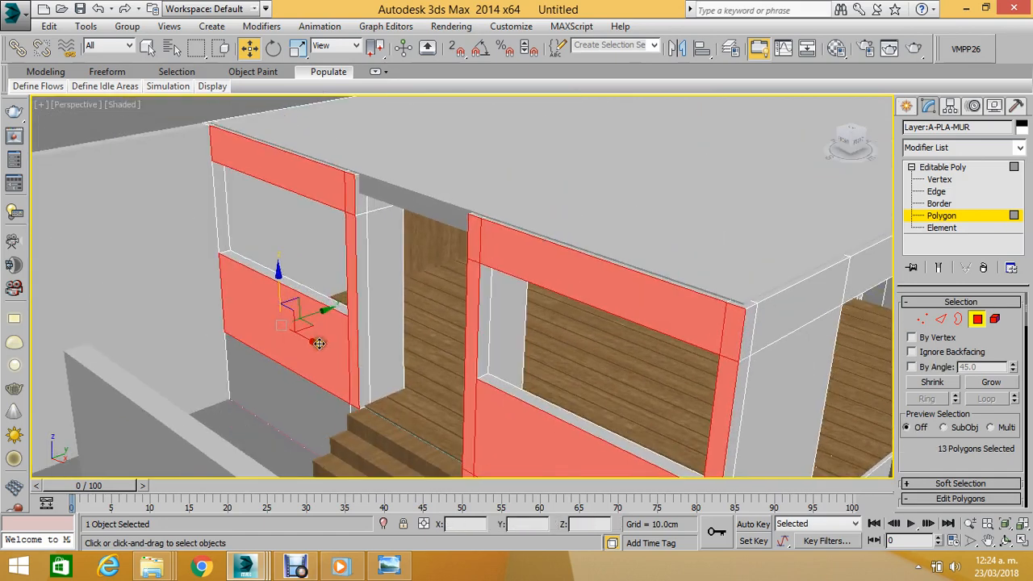
ctrl+click(302, 405)
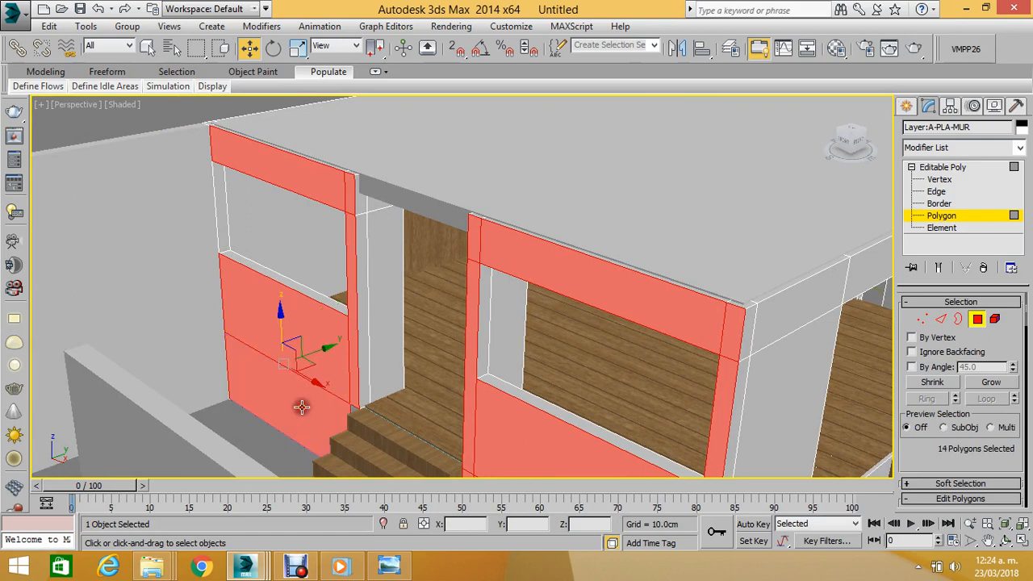
click(938, 217)
Bridge the two facing wall-end polygons above the front entrance to close the gap with a lintel.
middle_drag(489, 218, 561, 265)
scroll(561, 265, up, 2)
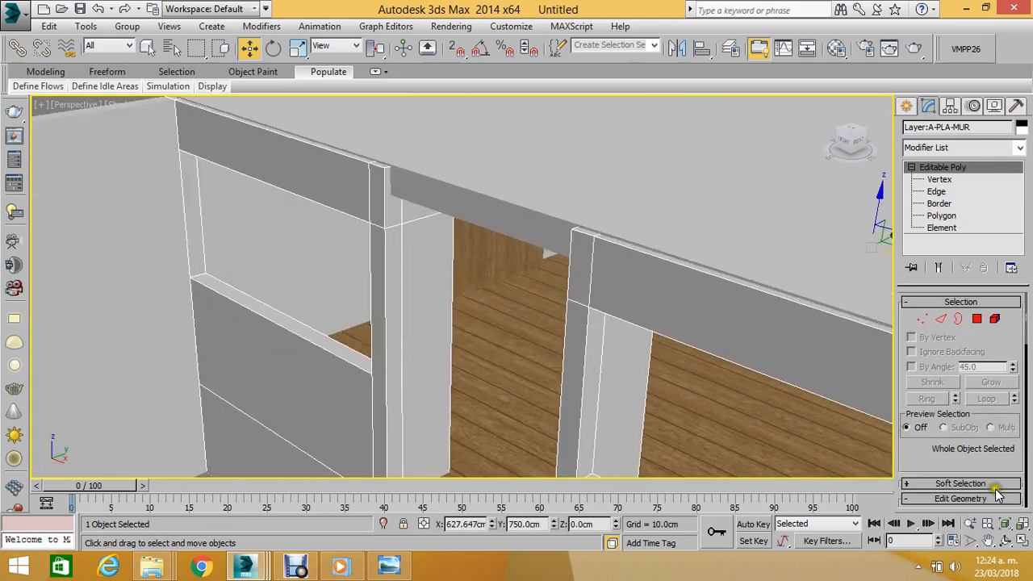
click(1005, 539)
drag(461, 173, 287, 46)
drag(379, 133, 419, 247)
scroll(492, 211, up, 4)
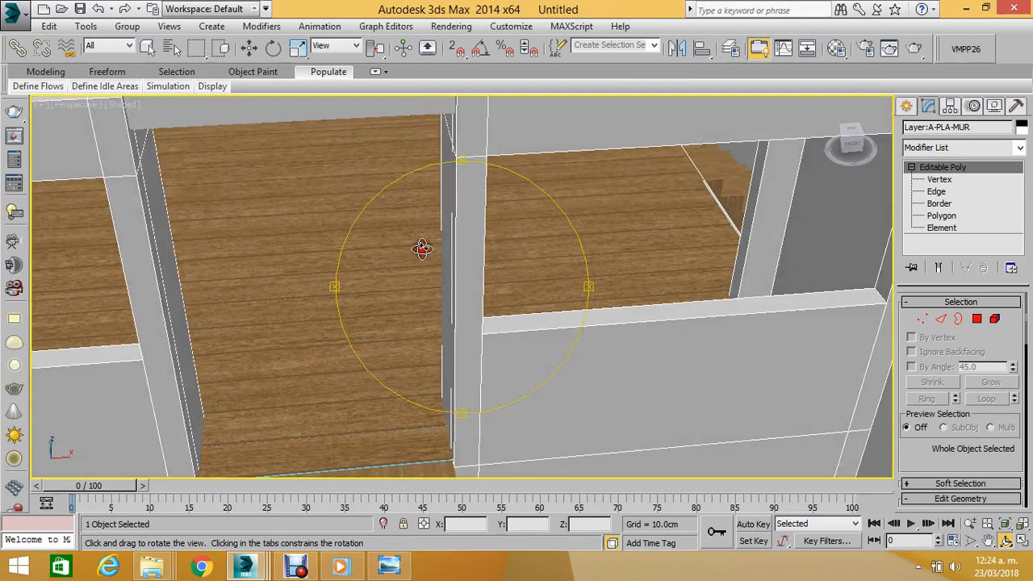
click(249, 48)
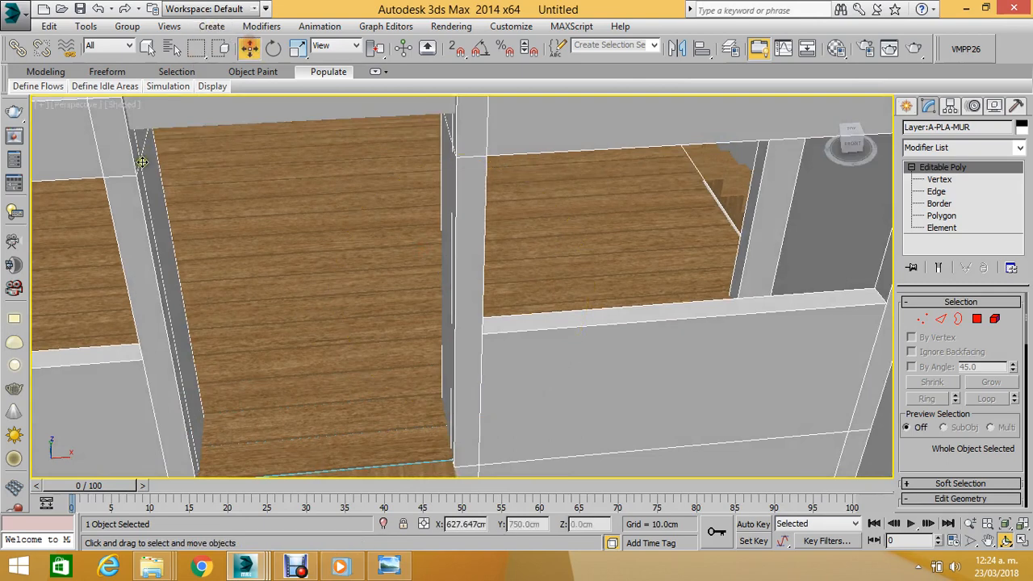
click(975, 320)
click(135, 158)
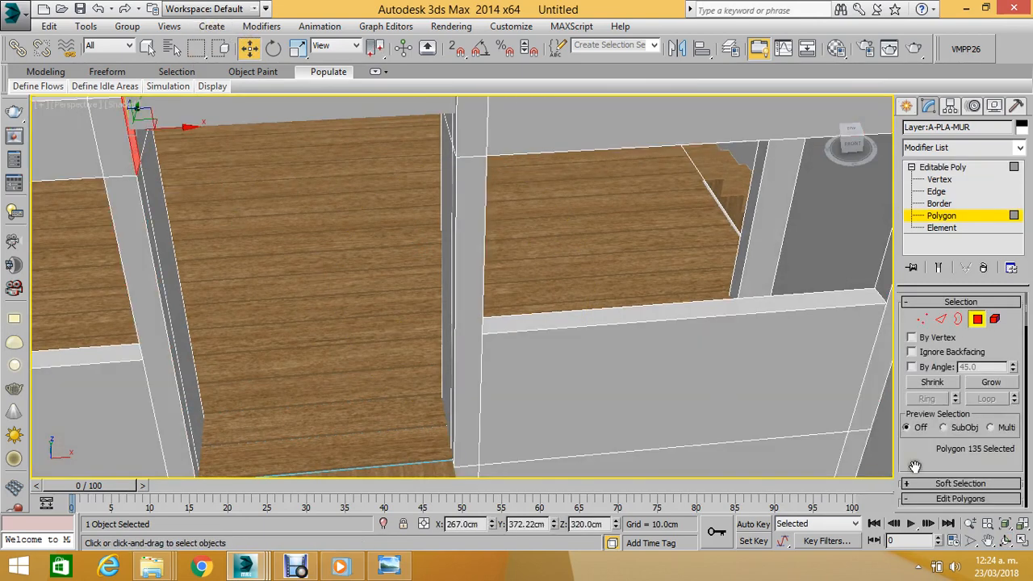
drag(938, 449, 936, 294)
click(942, 413)
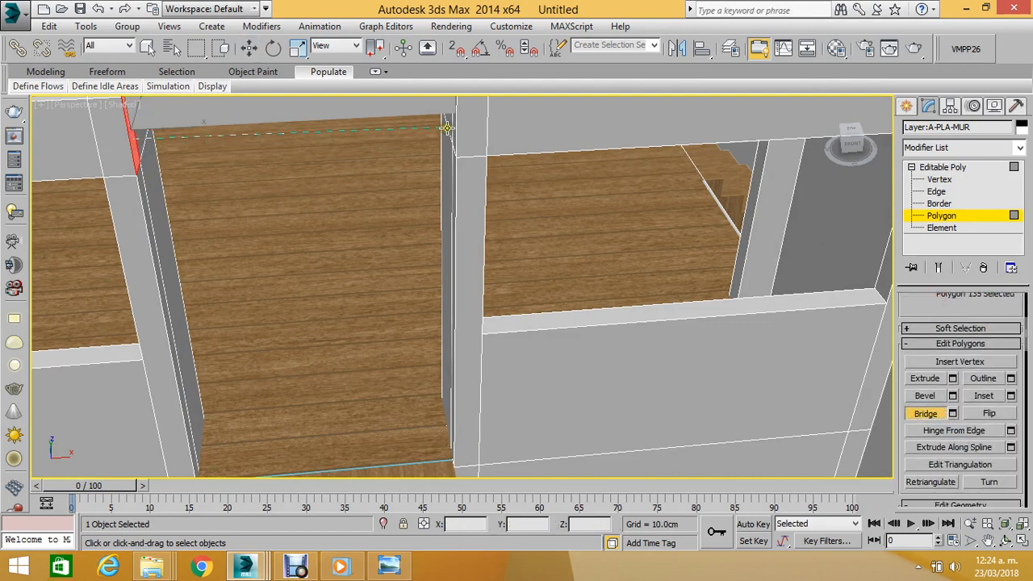
scroll(448, 127, up, 2)
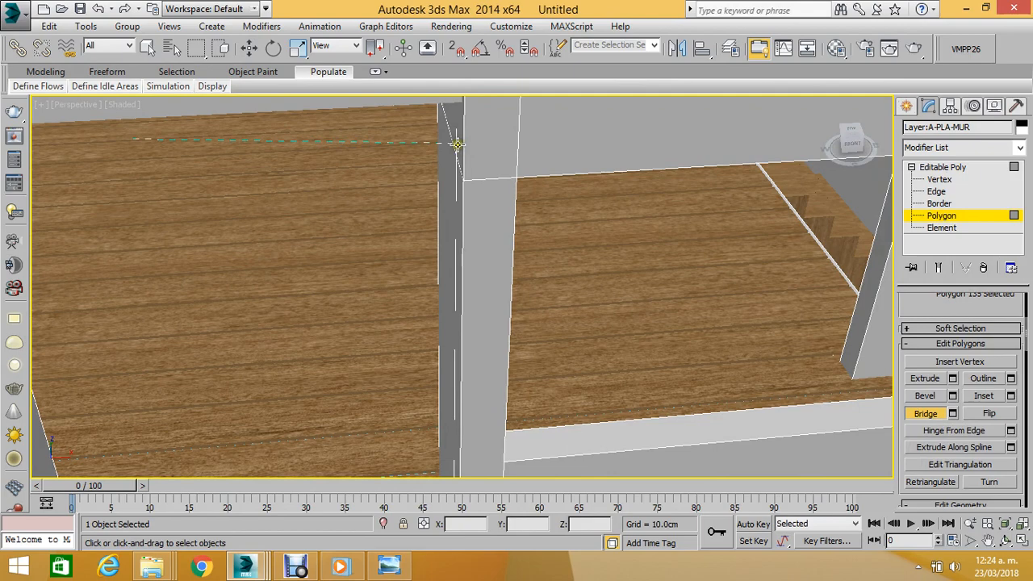
click(456, 144)
scroll(457, 144, down, 5)
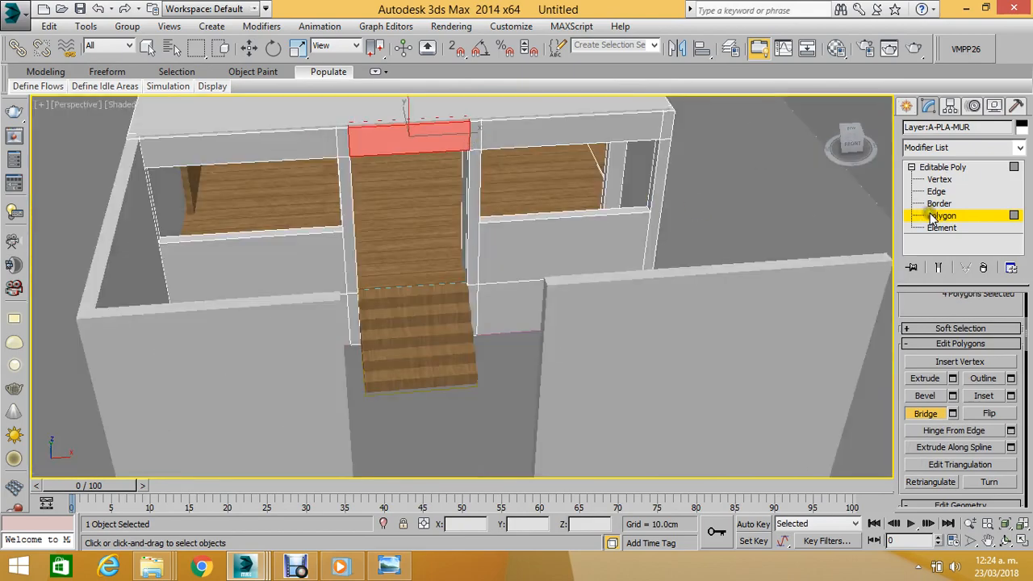
click(277, 255)
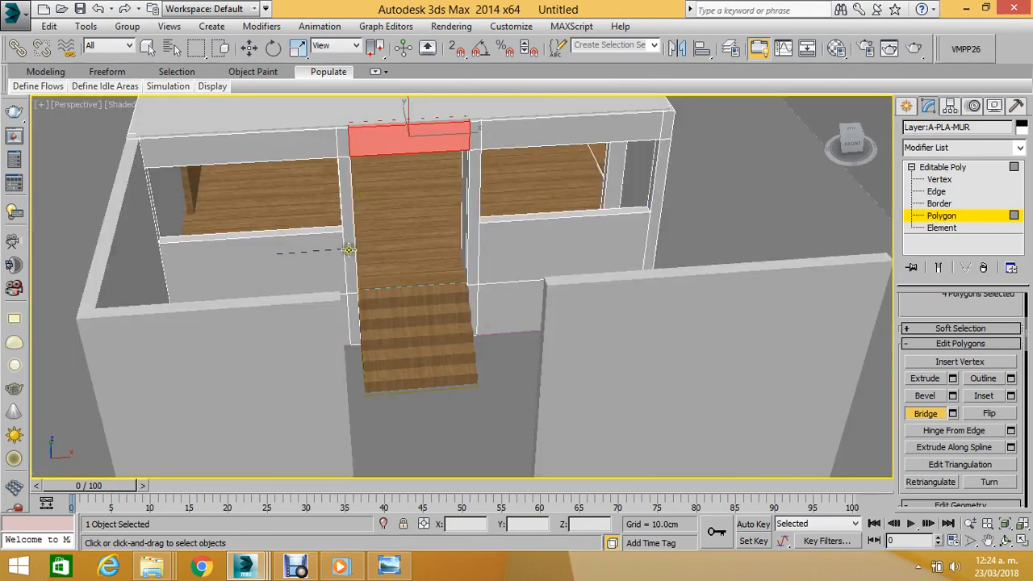
key(w)
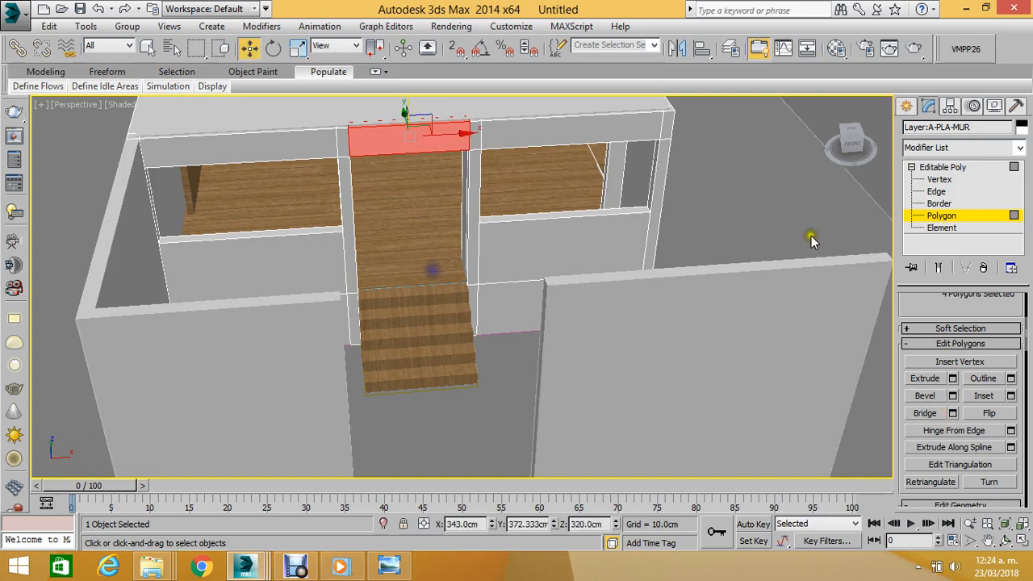
Clear the polygon selection and select the front facade's right corner pillar and its entire upper band, including the entrance lintel.
click(810, 213)
click(933, 218)
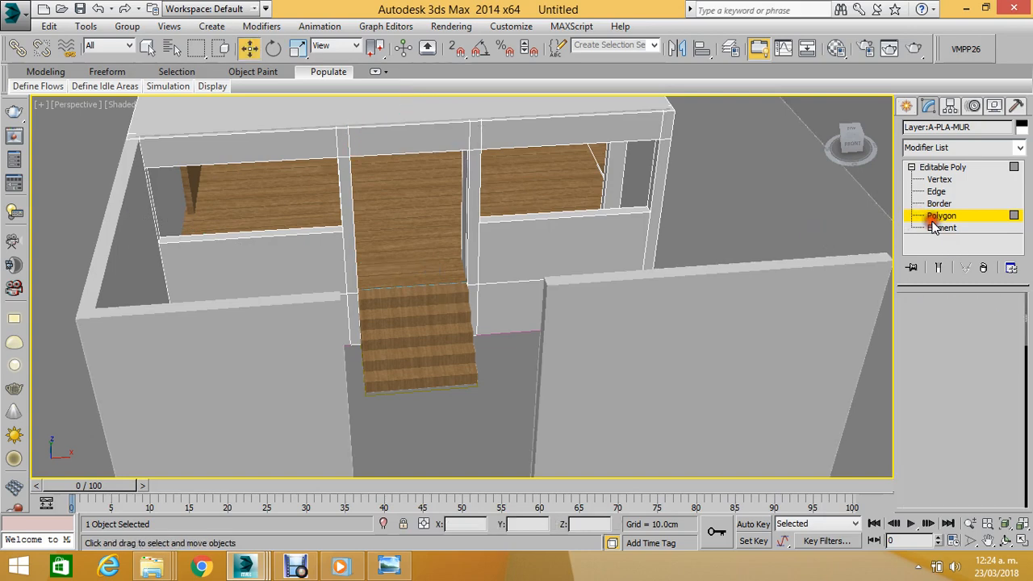
click(935, 218)
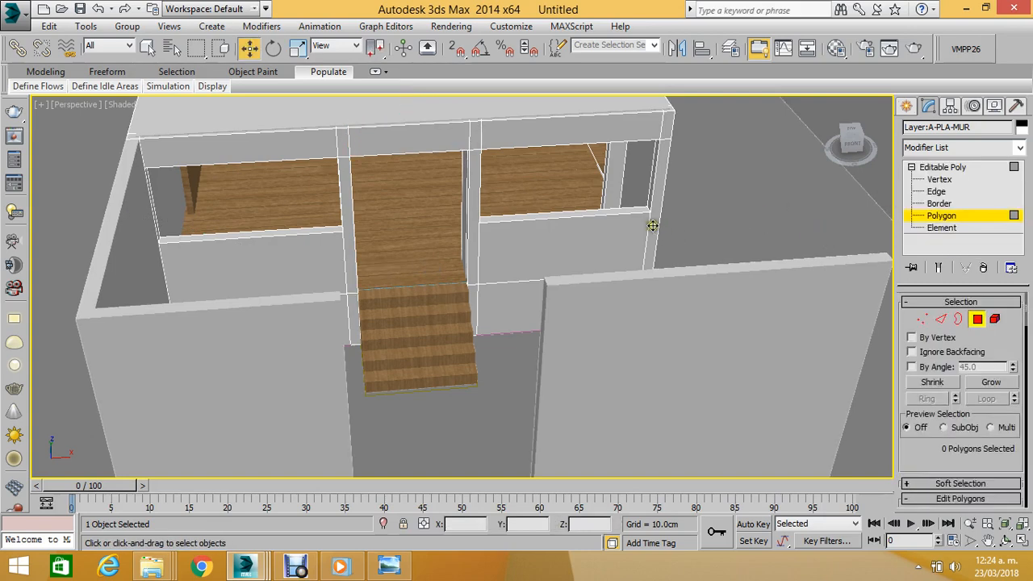
click(652, 225)
alt+middle_drag(652, 225, 599, 426)
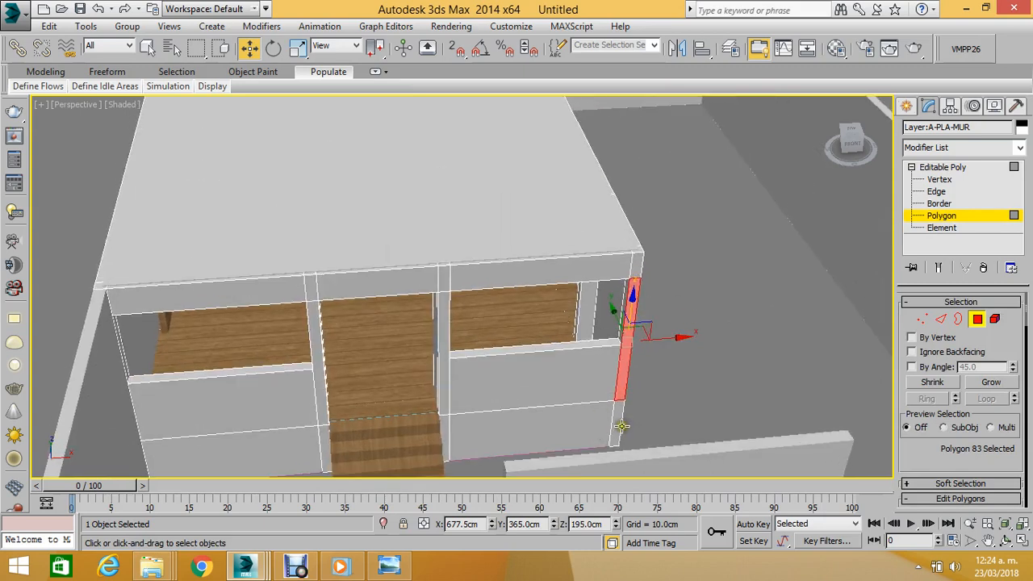
ctrl+click(621, 426)
ctrl+click(636, 266)
ctrl+click(472, 277)
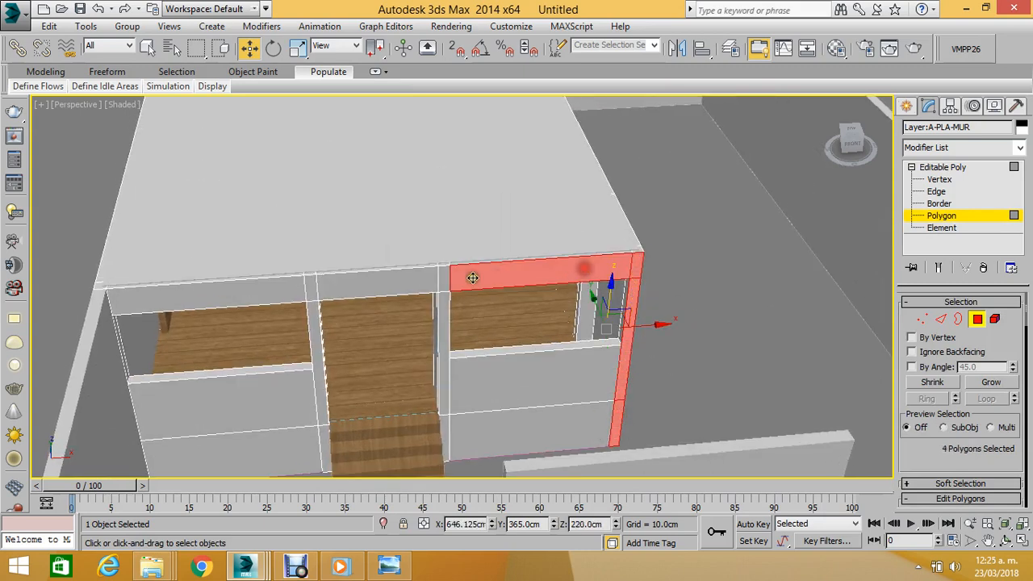
ctrl+click(445, 280)
ctrl+click(356, 280)
ctrl+click(306, 288)
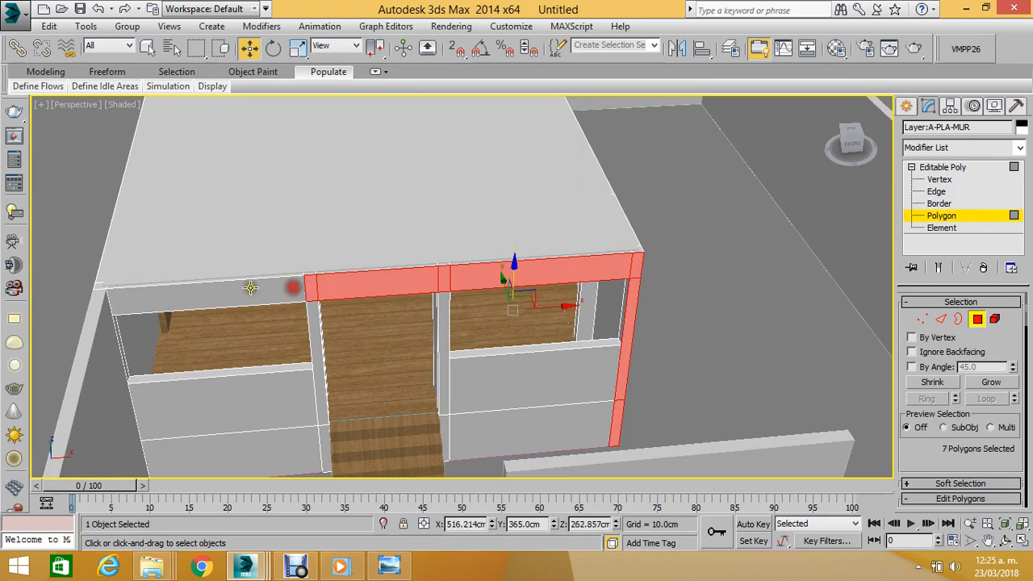
ctrl+click(243, 291)
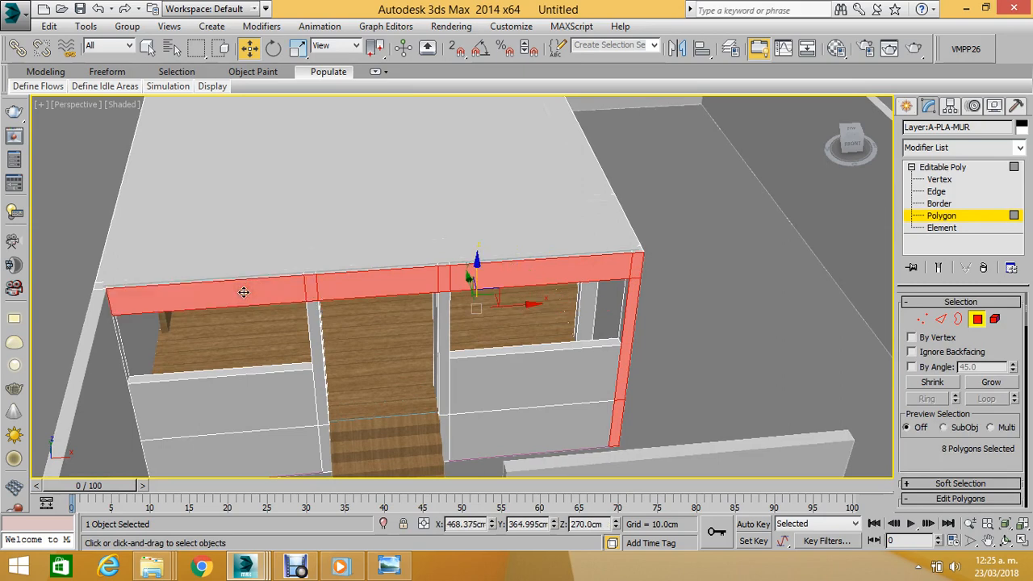
Add the lower wall panels and the pillars on both sides of the front entrance to the polygon selection.
ctrl+click(326, 451)
ctrl+click(295, 449)
ctrl+click(291, 417)
ctrl+click(320, 393)
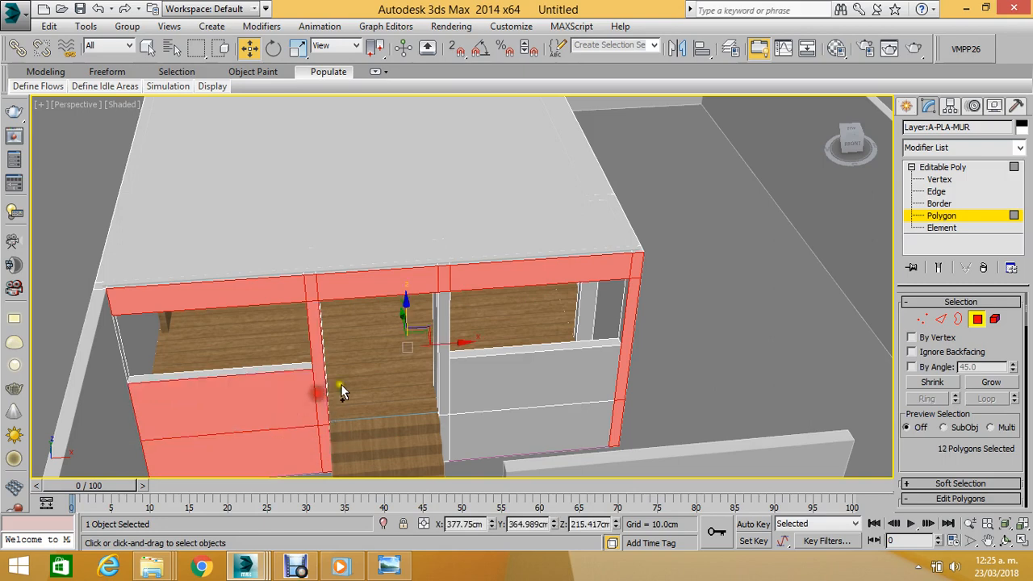
ctrl+click(445, 379)
ctrl+click(463, 376)
ctrl+click(469, 433)
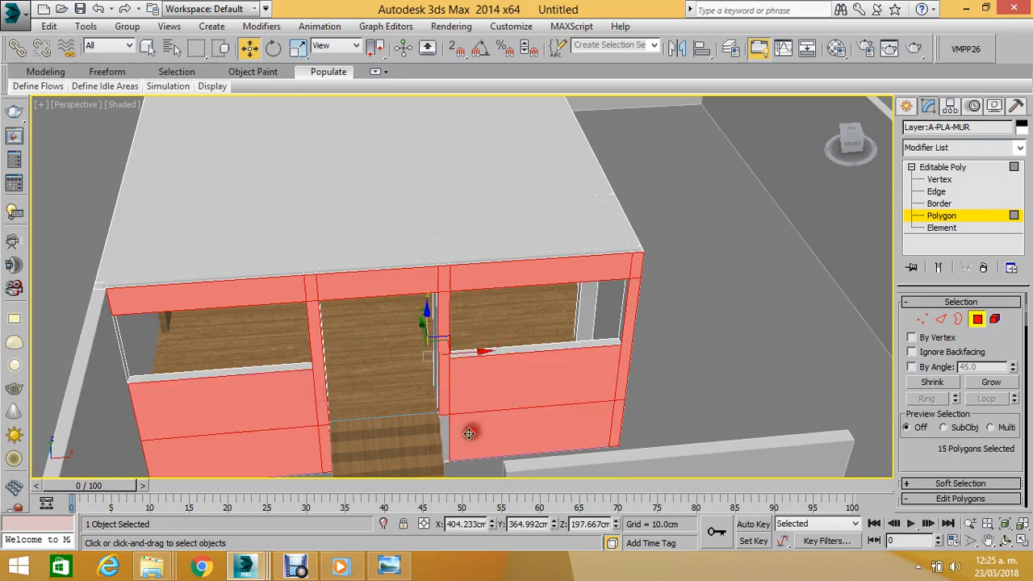
ctrl+click(446, 438)
Add the side wall's corner section, the band above the terrace opening and the low wall beneath it to the selection.
alt+middle_drag(546, 445, 497, 344)
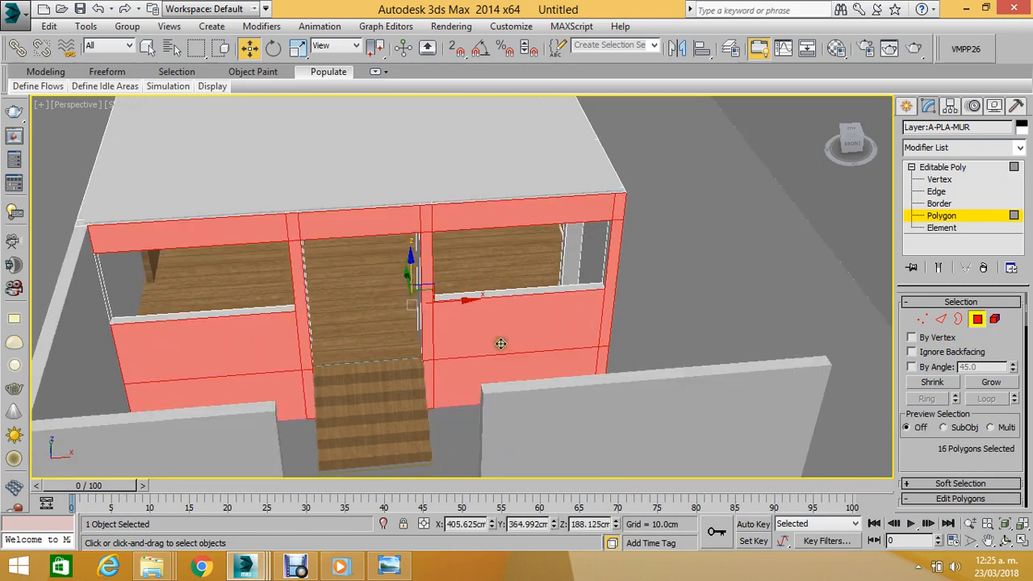
click(1005, 539)
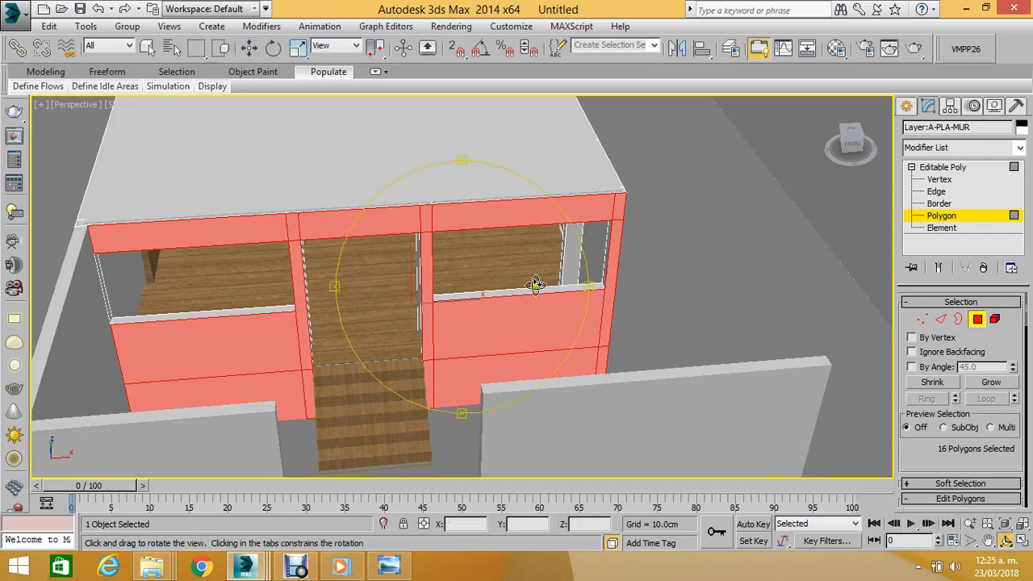
drag(536, 286, 378, 273)
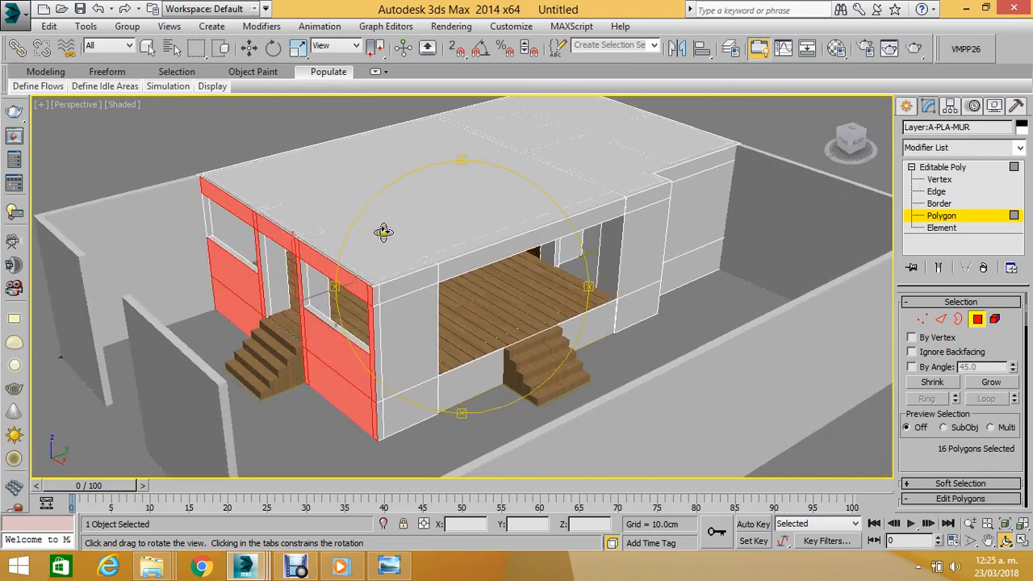
click(249, 47)
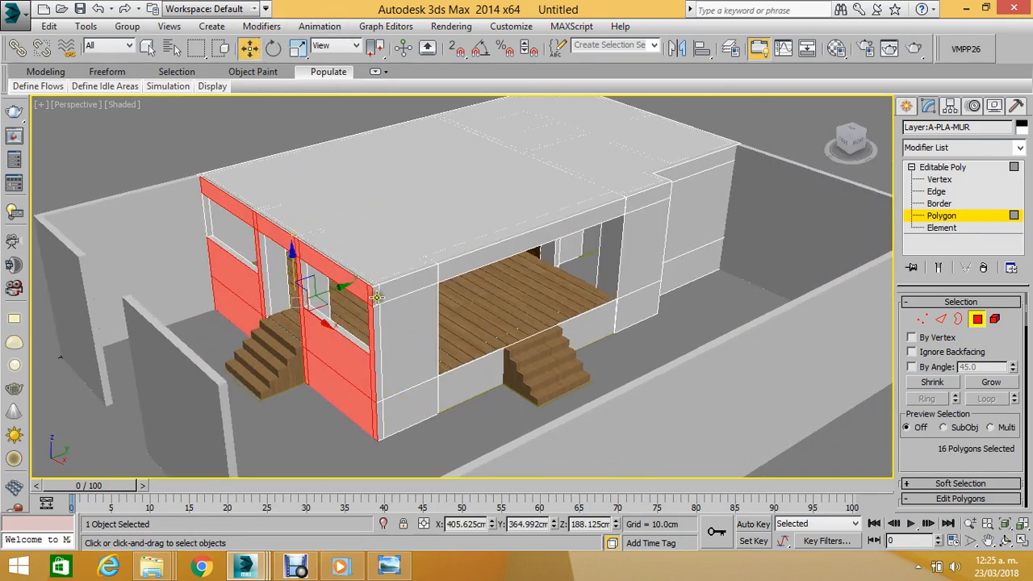
ctrl+click(376, 297)
ctrl+click(377, 305)
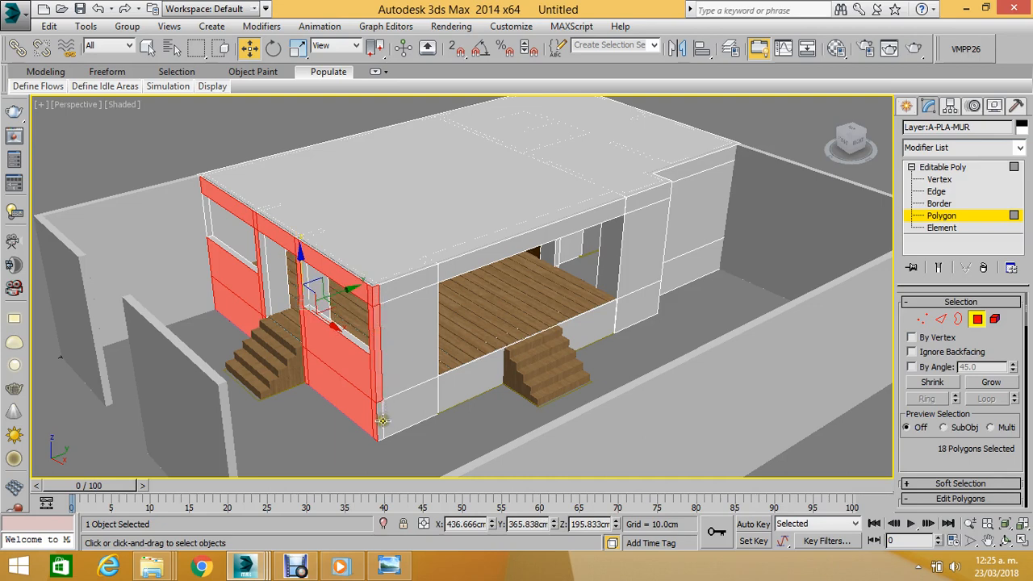
ctrl+click(401, 435)
ctrl+click(420, 434)
ctrl+click(417, 343)
ctrl+click(416, 287)
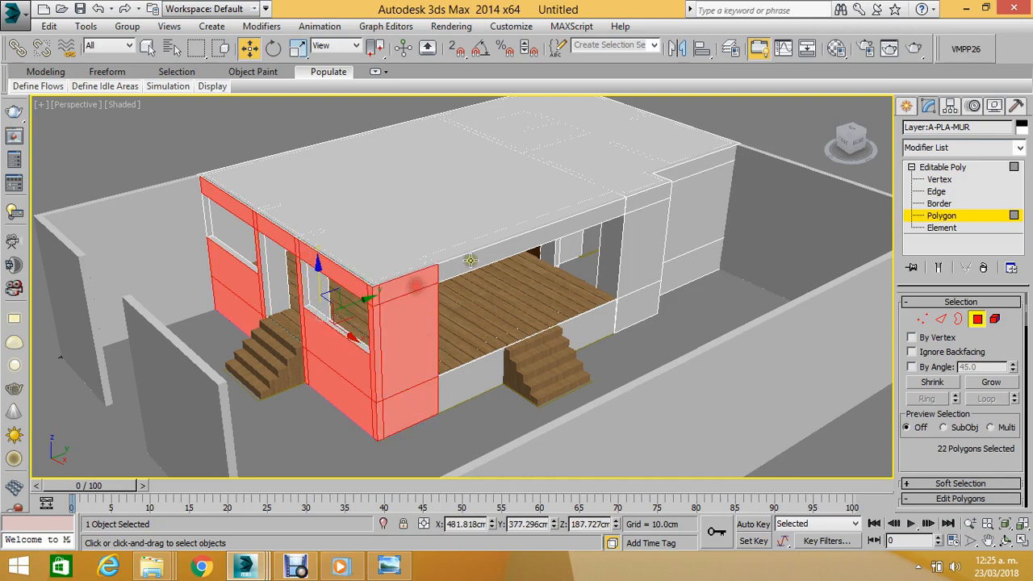
ctrl+click(470, 259)
ctrl+click(464, 378)
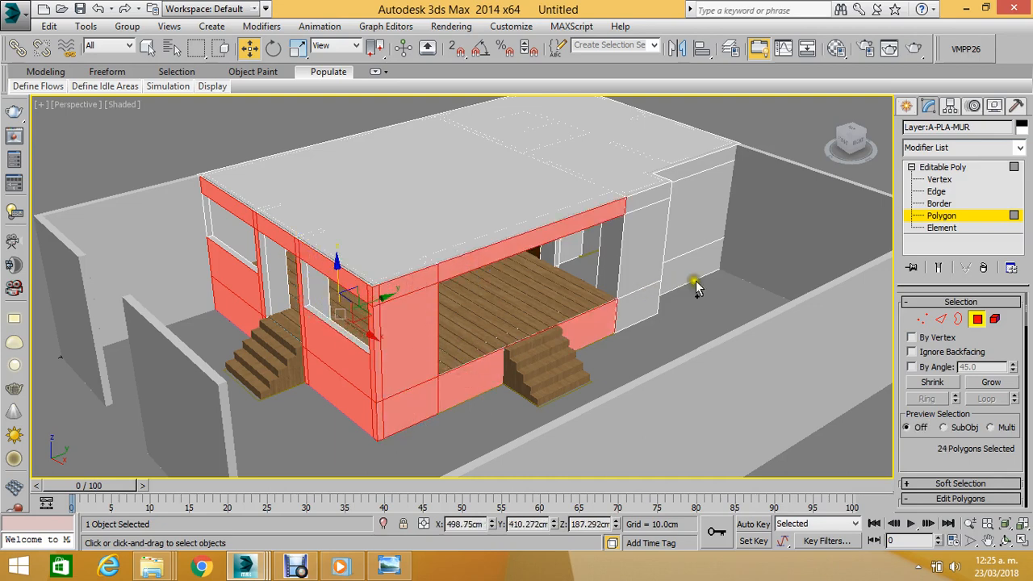
Try adding the side wall section beyond the terrace opening to the selection, then undo those picks.
ctrl+click(639, 300)
ctrl+click(658, 254)
ctrl+click(646, 194)
middle_drag(646, 194, 706, 187)
key(ctrl+z)
key(ctrl+z)
key(ctrl+z)
key(ctrl+z)
key(ctrl+z)
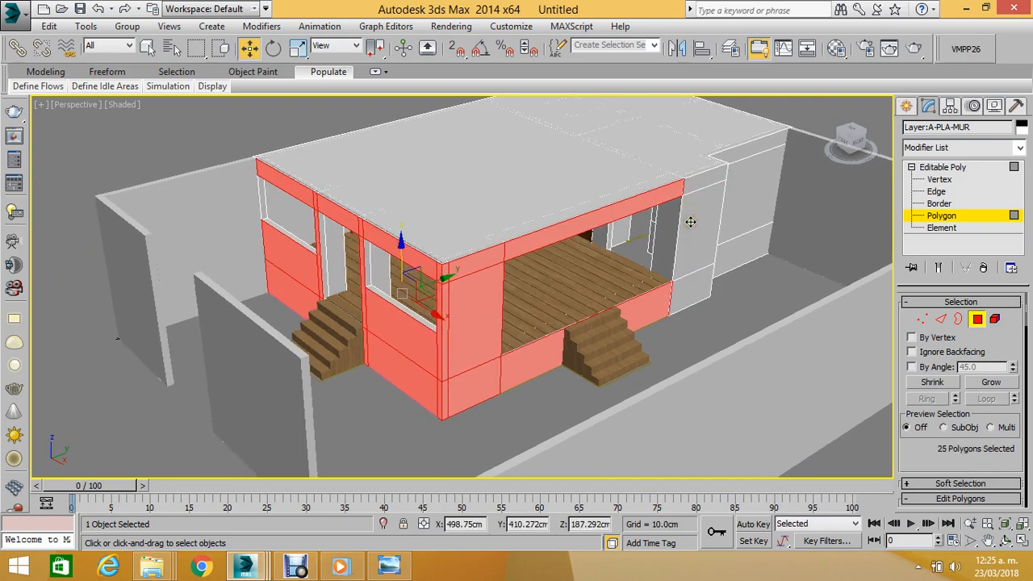
Undo the side wall picks until only the front facade's faces remain in the polygon selection.
key(ctrl+z)
key(ctrl+z)
key(ctrl+z)
key(ctrl+z)
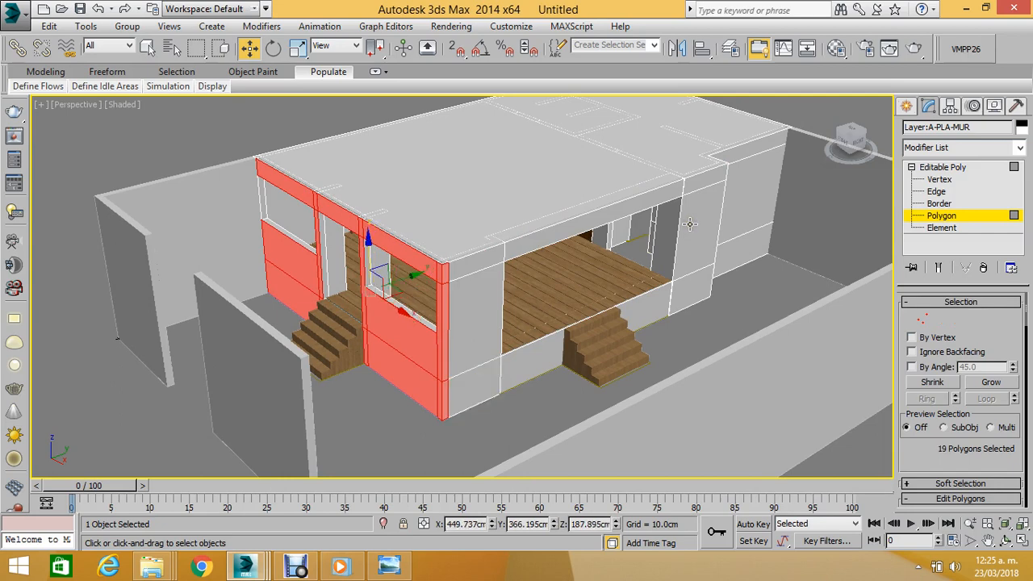
key(ctrl+z)
key(ctrl+z)
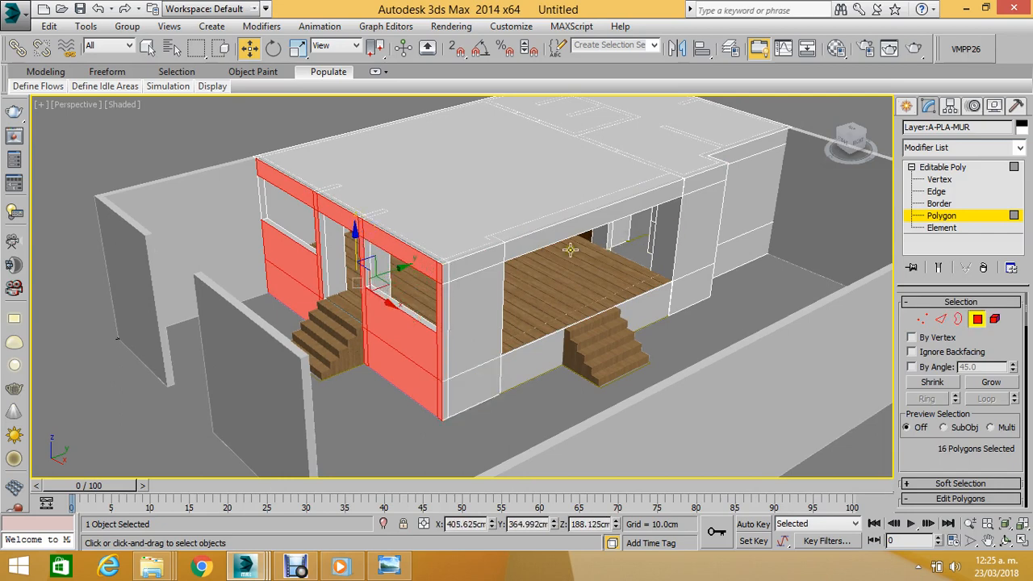
Clone the selected front facade faces to an element about 143 cm out in front of the house.
middle_drag(442, 251, 446, 254)
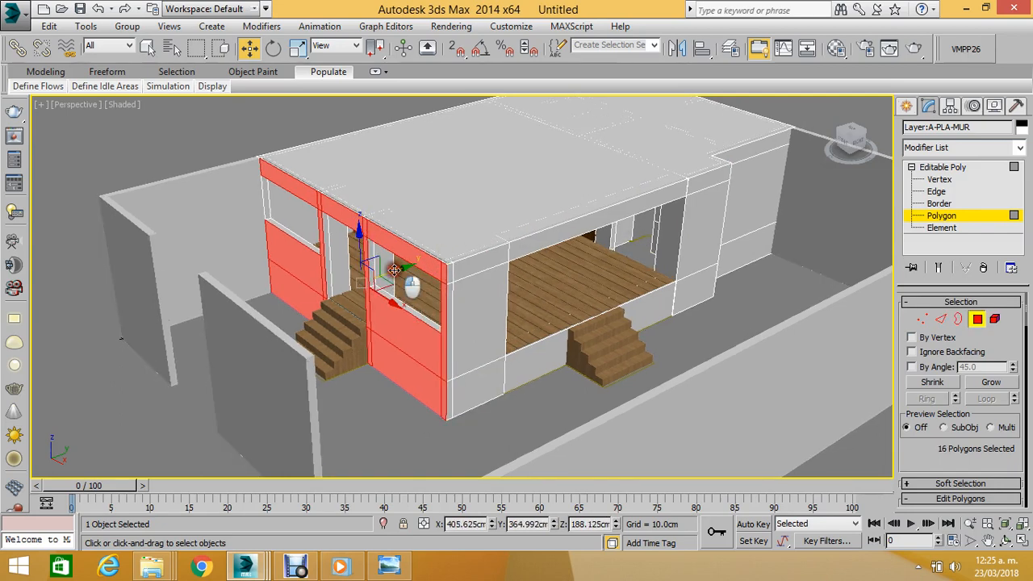
shift+drag(410, 283, 385, 326)
click(575, 298)
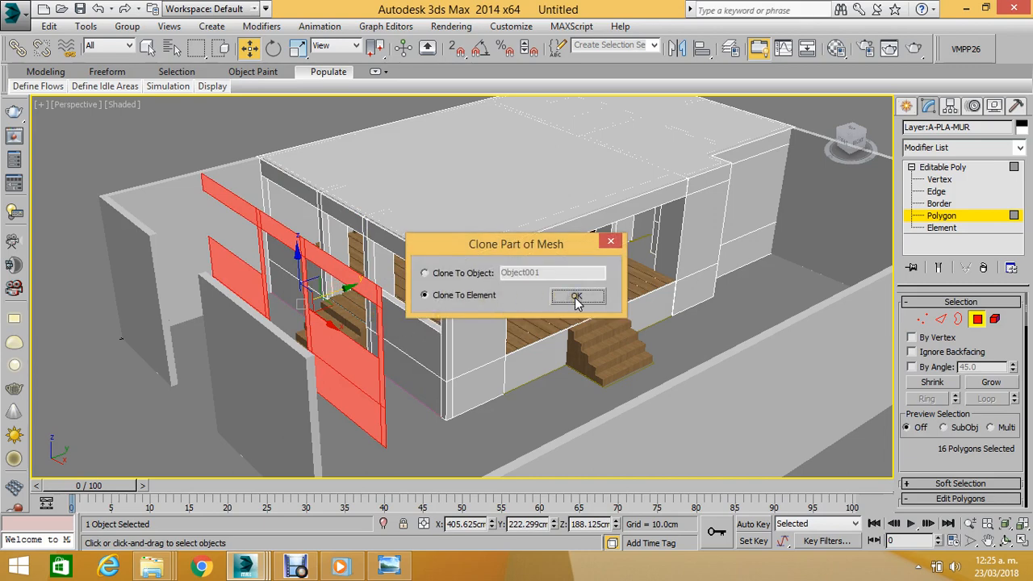
Detach the cloned front facade faces as a separate object named Object001 and leave polygon editing of the house walls.
drag(908, 459, 932, 320)
scroll(947, 396, down, 4)
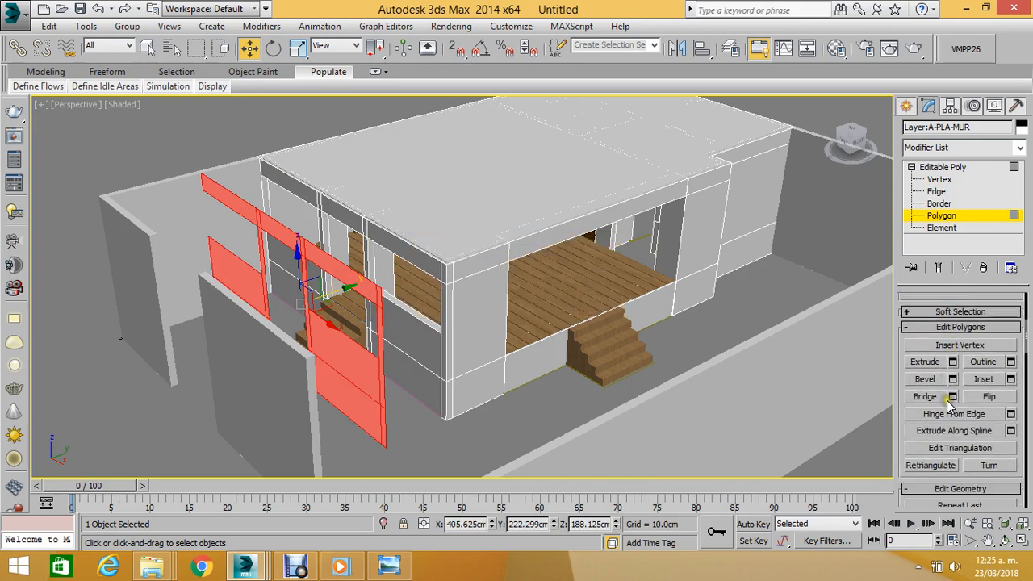
scroll(948, 403, down, 2)
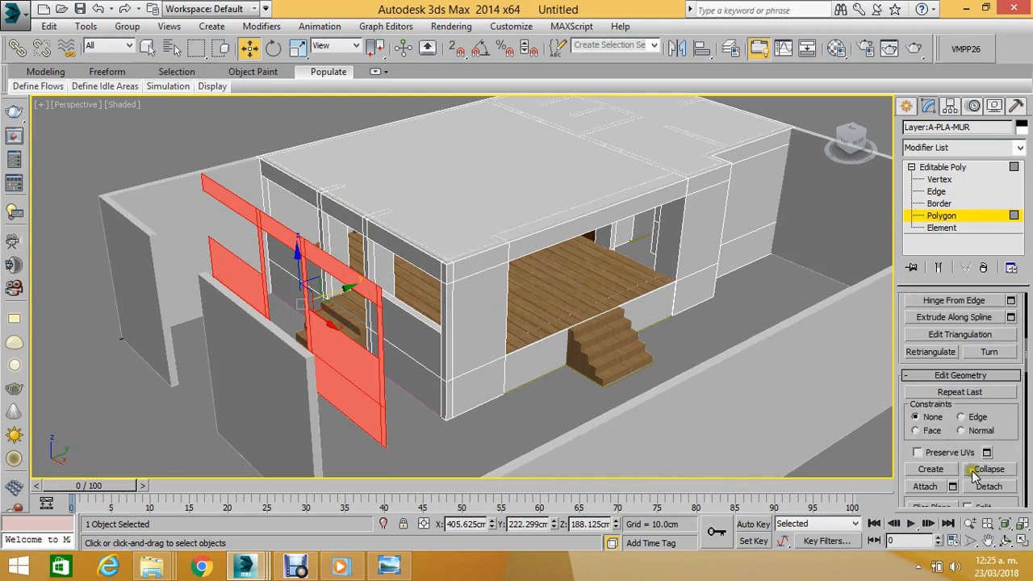
click(987, 487)
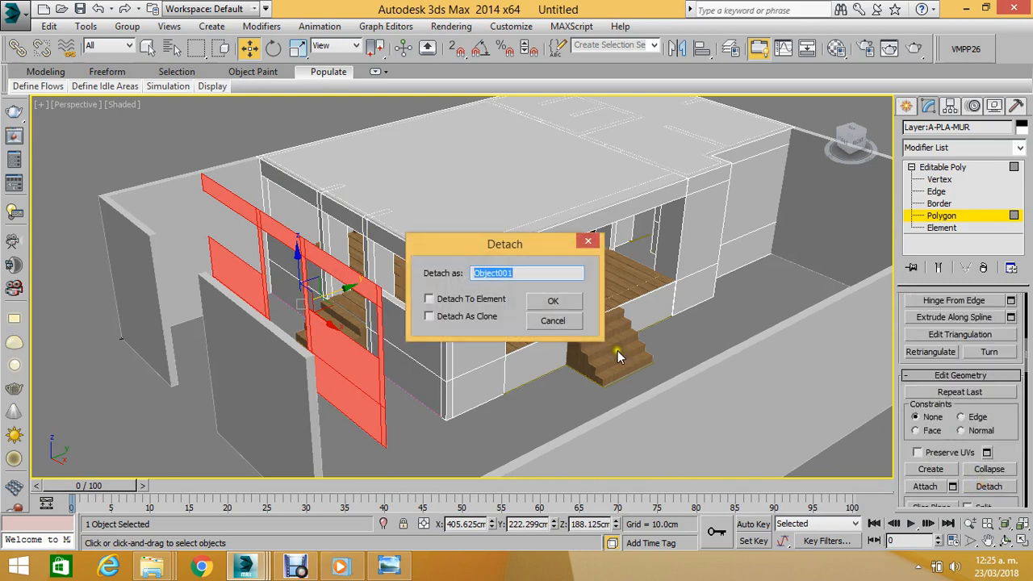
click(568, 301)
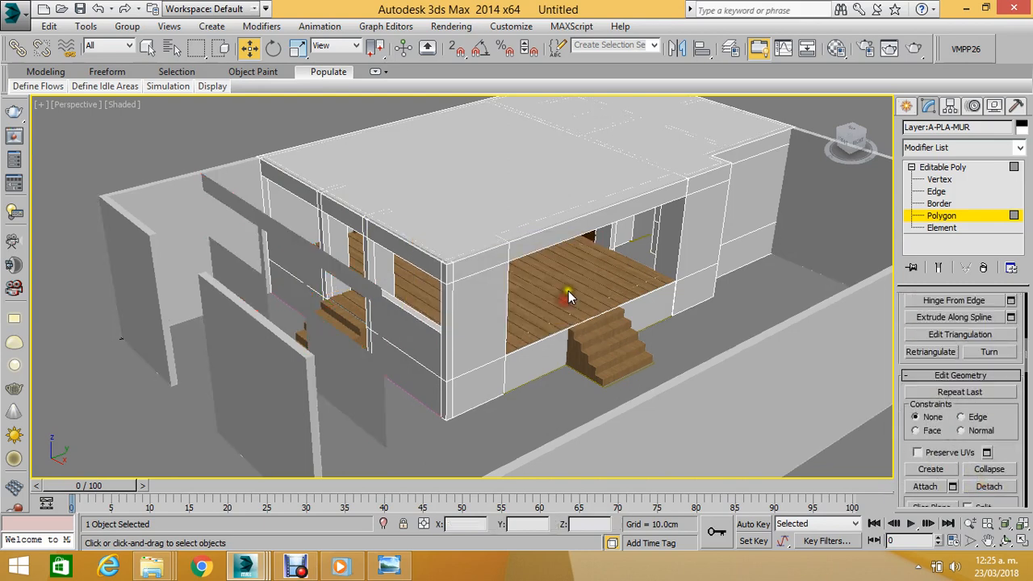
click(953, 219)
Extrude all polygons of the detached front facade panel by 3 cm, then deselect the panel.
middle_drag(476, 288, 454, 231)
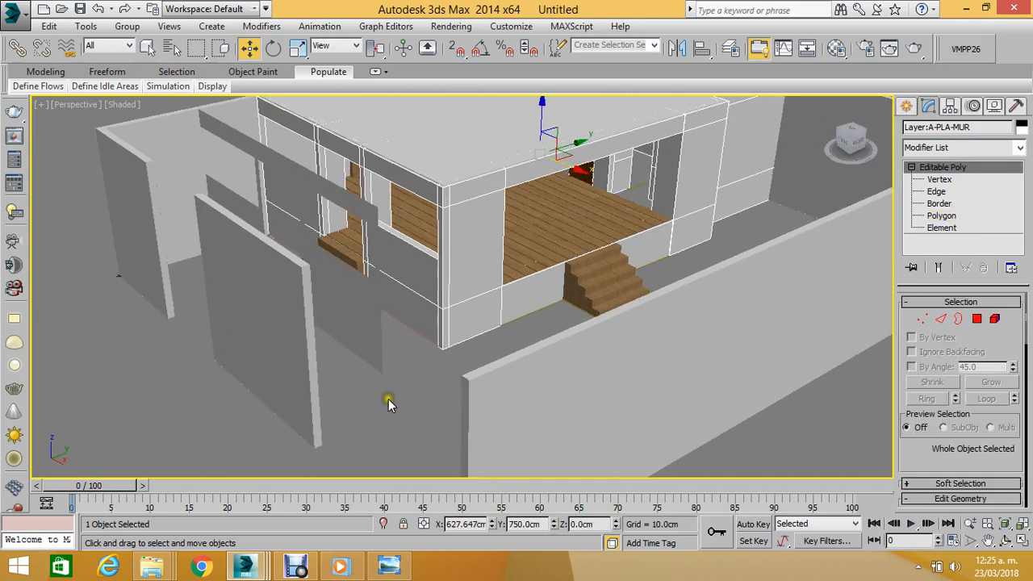
click(388, 404)
click(367, 339)
scroll(368, 339, up, 2)
middle_drag(371, 339, 412, 359)
click(976, 319)
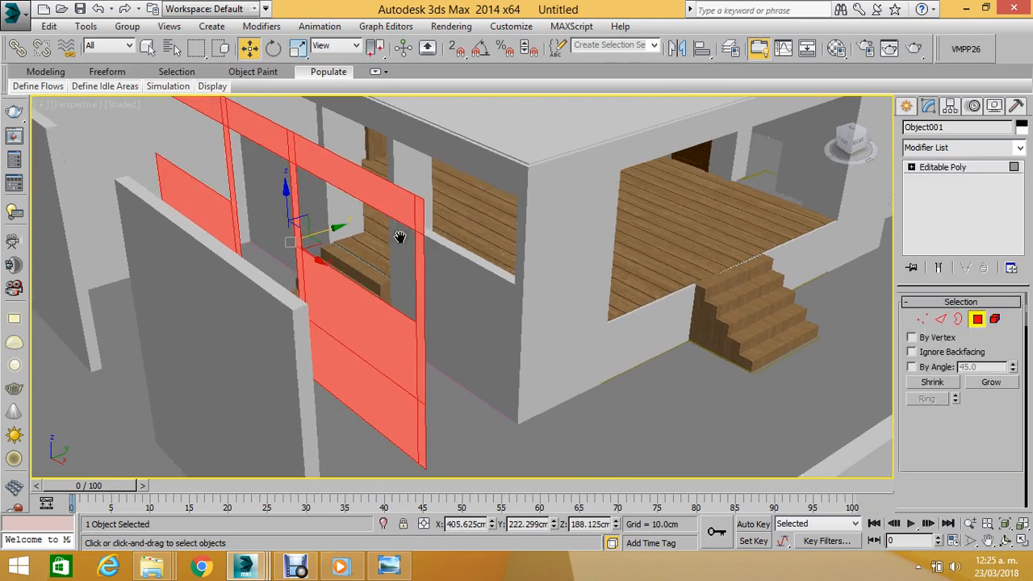
scroll(396, 240, down, 2)
drag(912, 449, 928, 305)
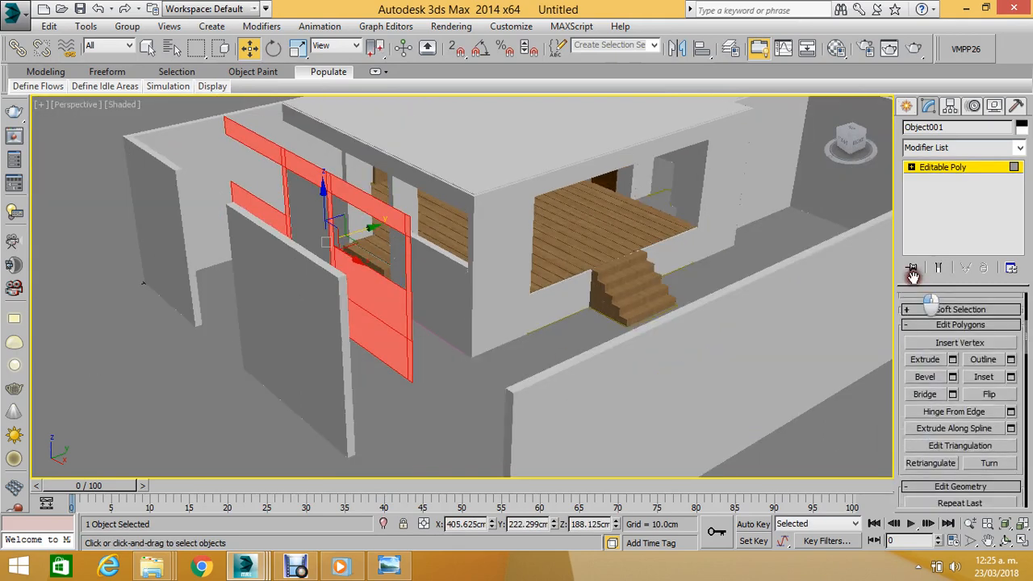
click(953, 358)
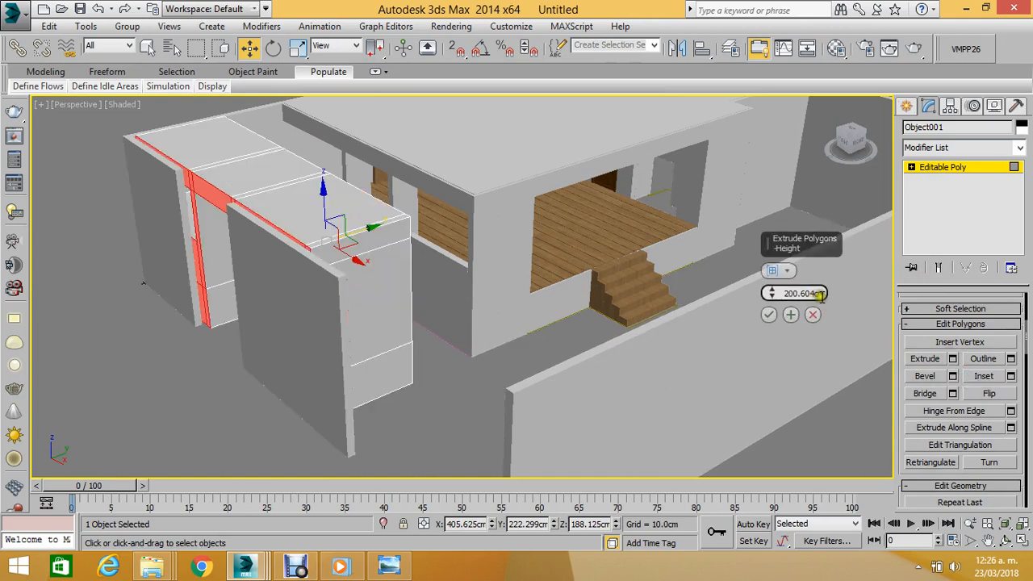
drag(820, 296, 701, 290)
text(3)
key(Return)
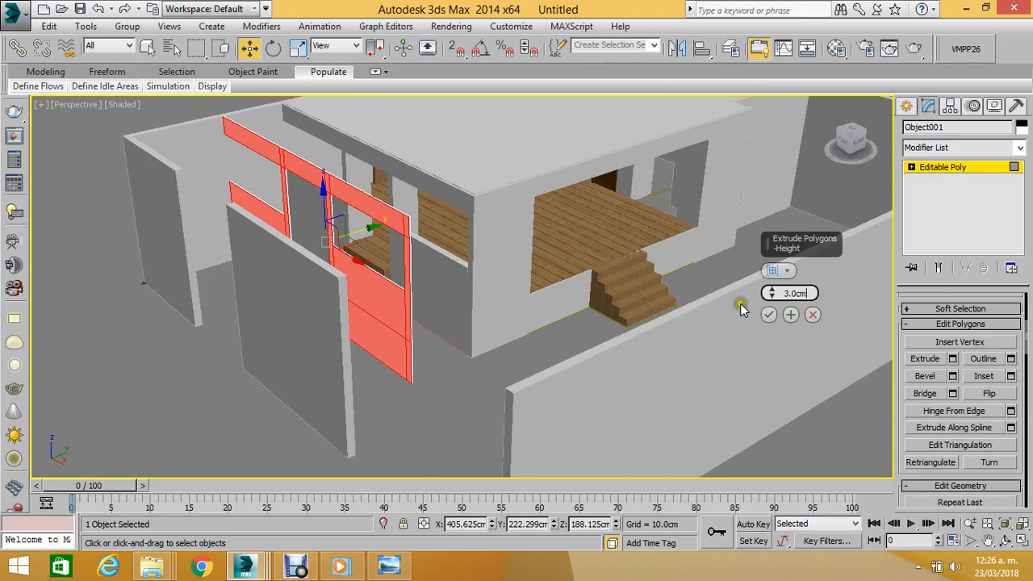
click(770, 315)
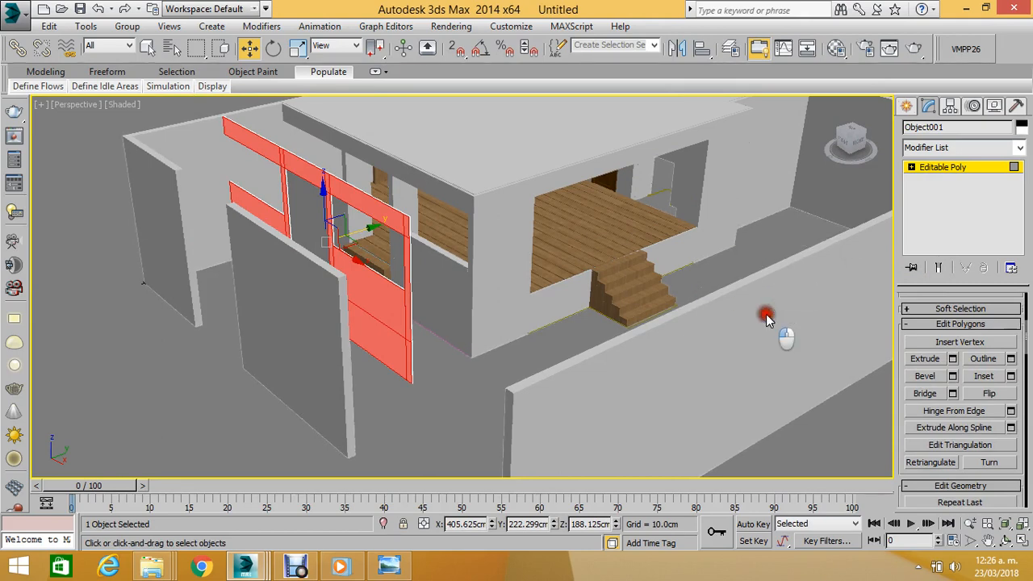
click(984, 167)
click(457, 362)
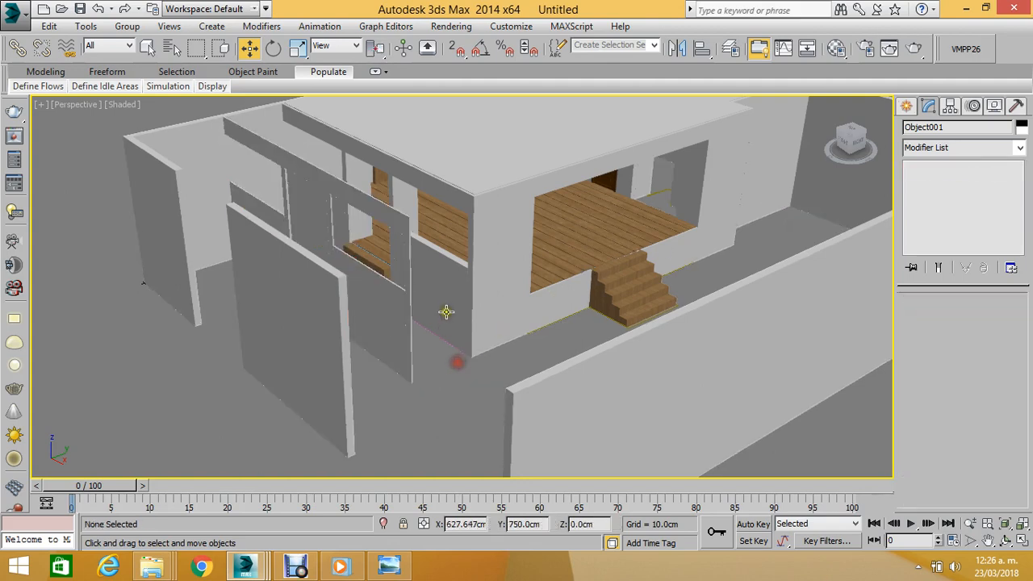
Select the polygons of the house's side wall corner section, from its upper band down to its base.
scroll(448, 310, up, 3)
middle_drag(459, 306, 416, 362)
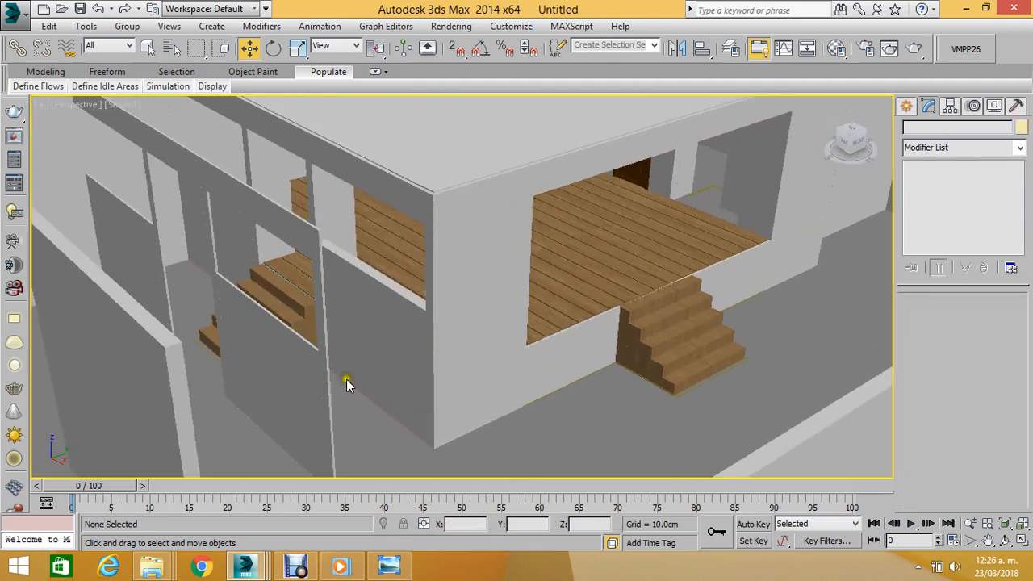
click(458, 330)
click(983, 317)
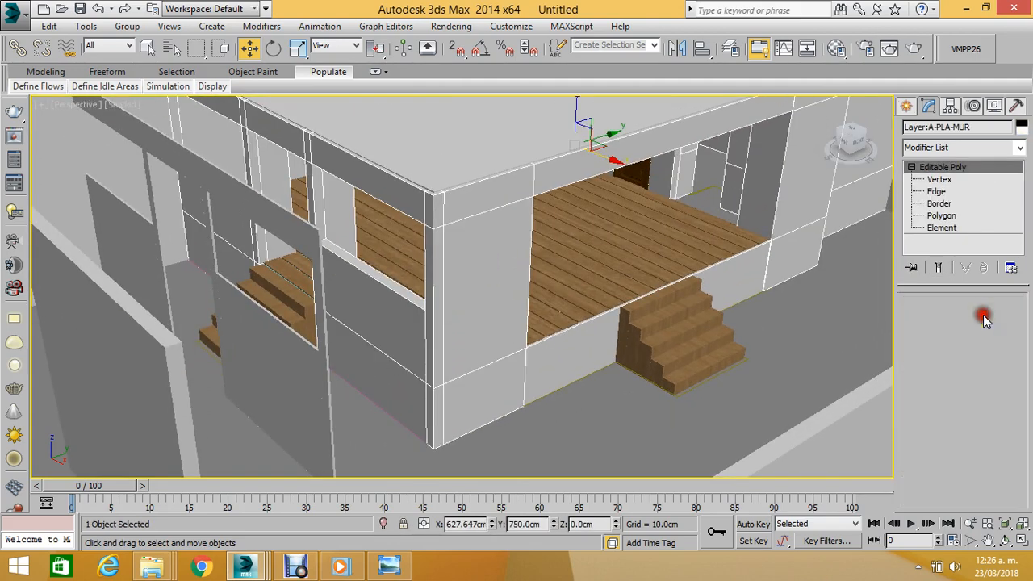
click(941, 216)
click(482, 193)
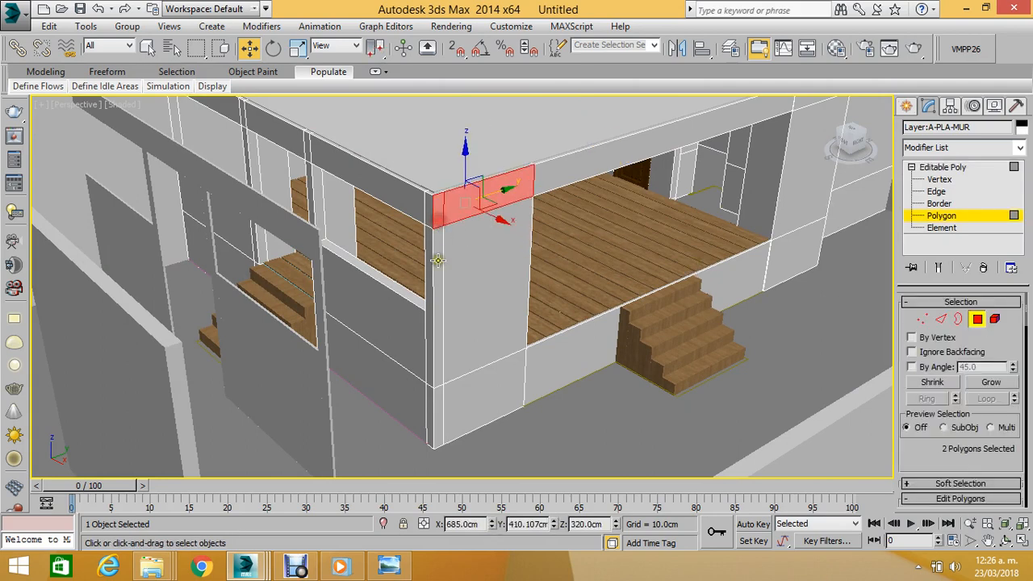
ctrl+click(459, 274)
ctrl+click(490, 396)
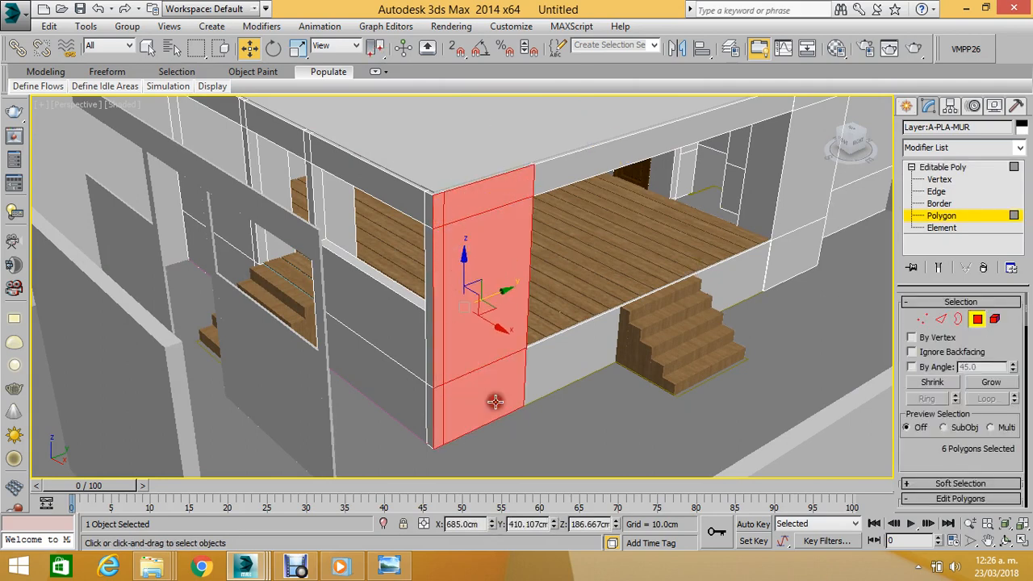
Add the low wall beneath the terrace opening, the full wall section beyond it and the band above to the selection.
ctrl+click(599, 357)
ctrl+click(815, 262)
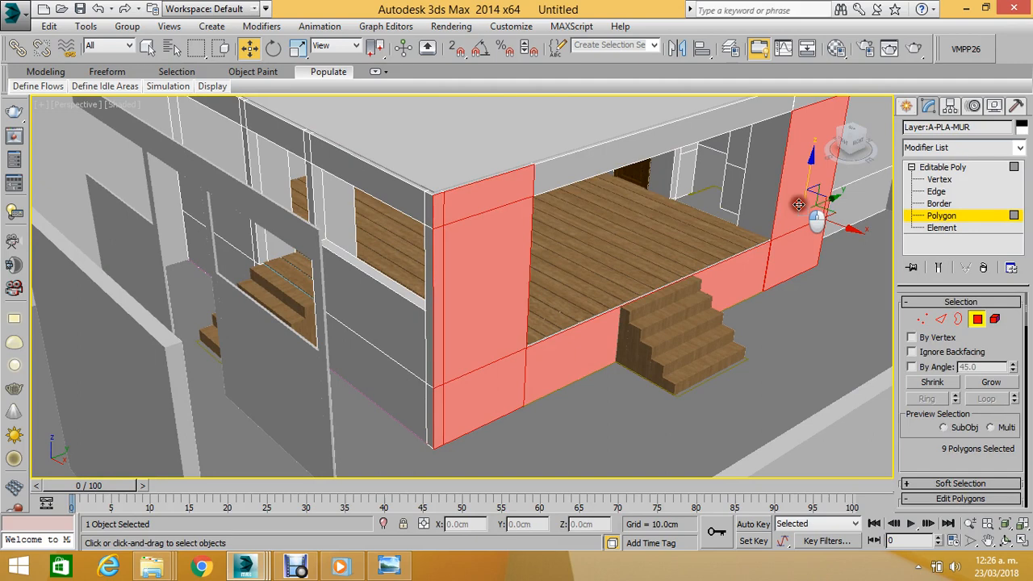
ctrl+click(709, 132)
middle_drag(707, 131, 374, 342)
ctrl+click(532, 279)
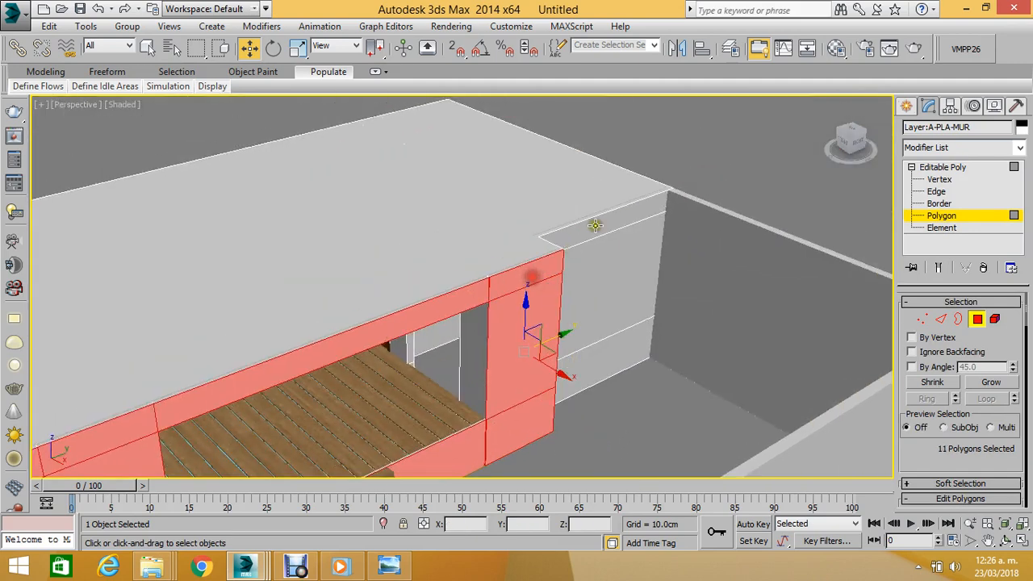
Add the recessed rear section of the side wall and the narrow return faces joining it to the polygon selection.
ctrl+click(595, 225)
ctrl+click(597, 284)
ctrl+click(609, 365)
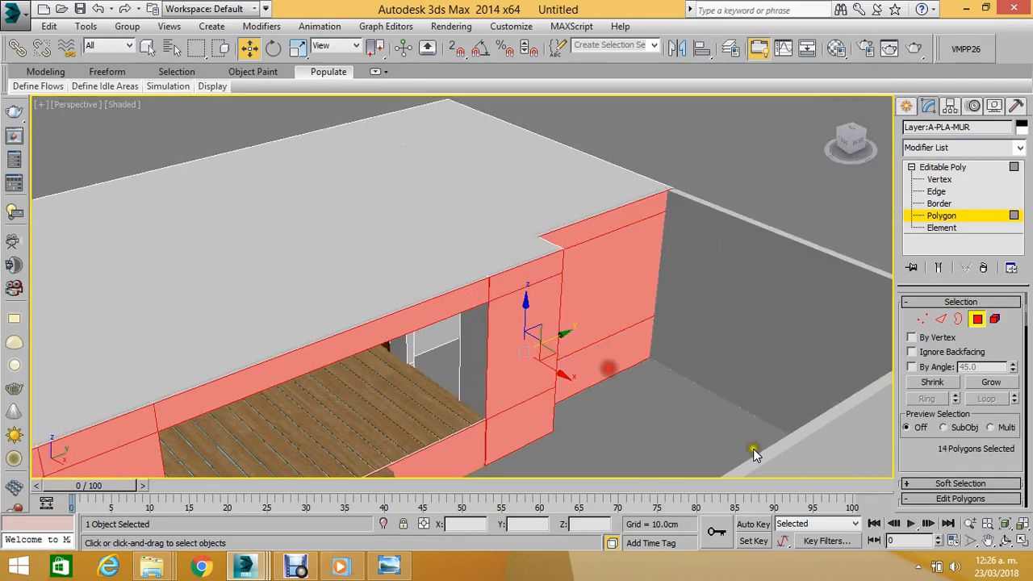
click(1004, 540)
drag(697, 321, 437, 225)
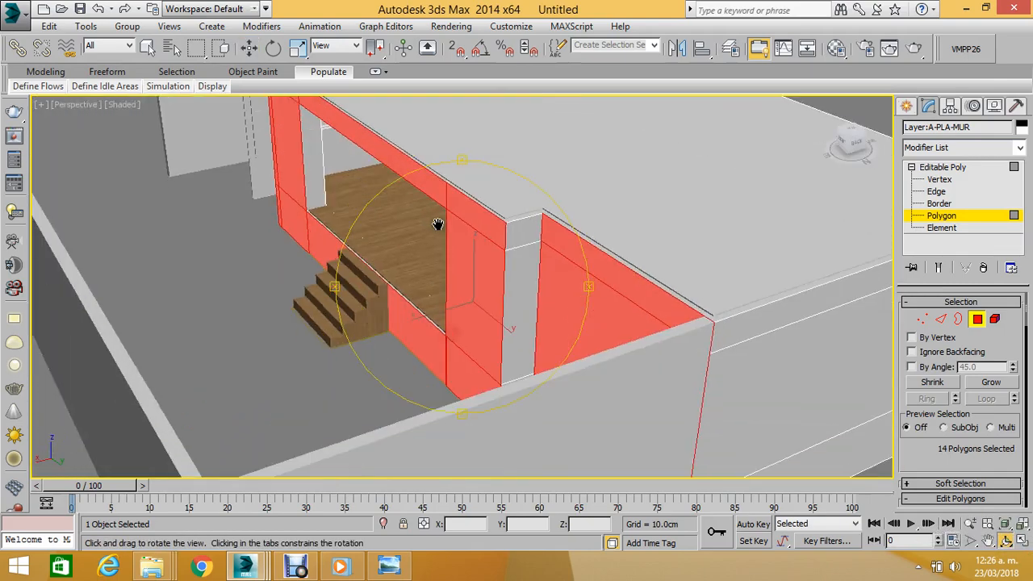
click(248, 47)
middle_drag(403, 235, 641, 310)
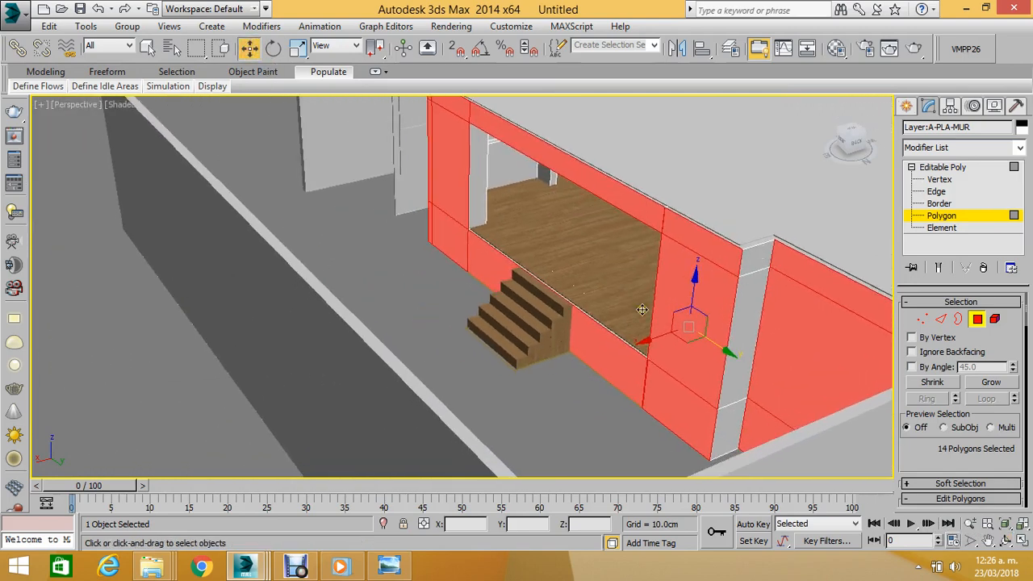
ctrl+click(736, 439)
ctrl+click(740, 355)
ctrl+click(756, 257)
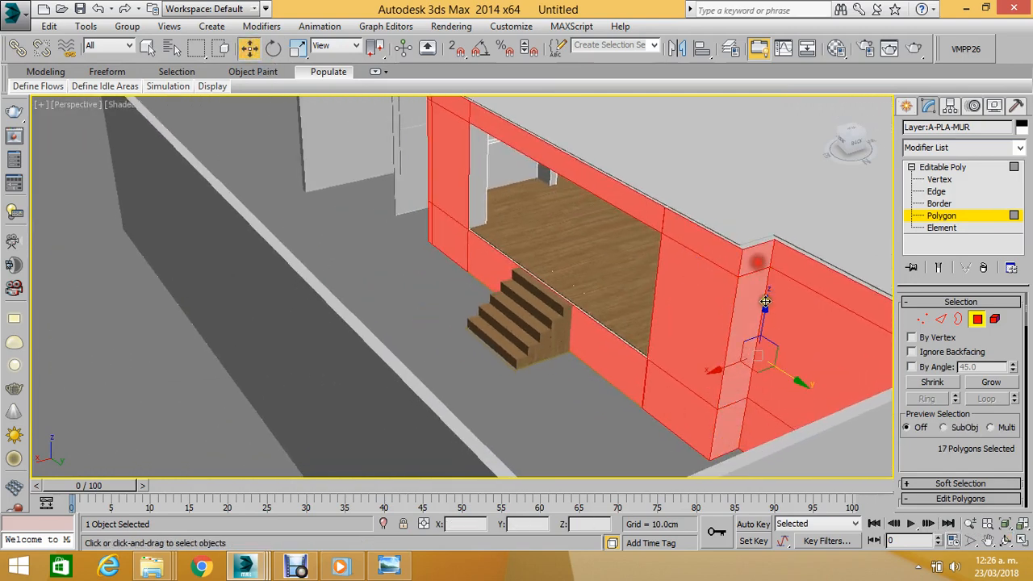
Clone the selected side wall faces to an element set out from the house on the terrace side.
click(1004, 540)
drag(469, 226, 474, 259)
click(250, 47)
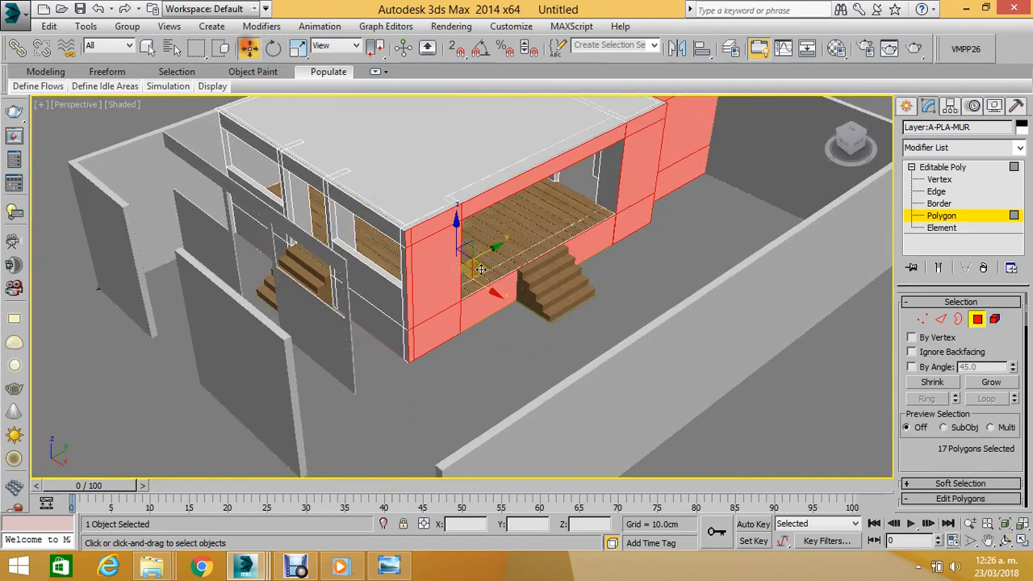
middle_drag(632, 237, 635, 239)
middle_drag(628, 181, 609, 233)
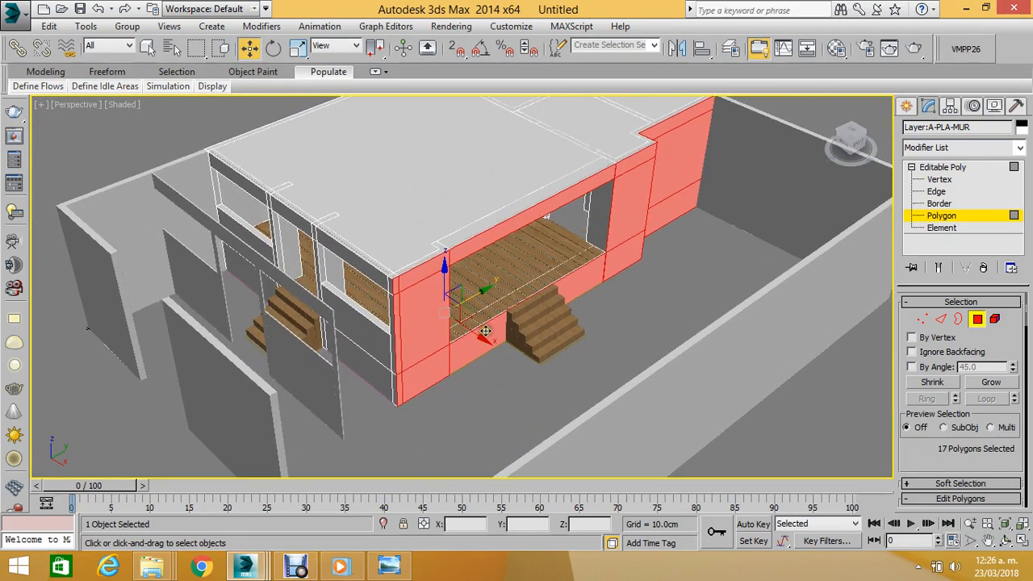
mouse_move(475, 334)
shift+mouse_down()
mouse_move(535, 362)
mouse_move(556, 393)
shift+mouse_up()
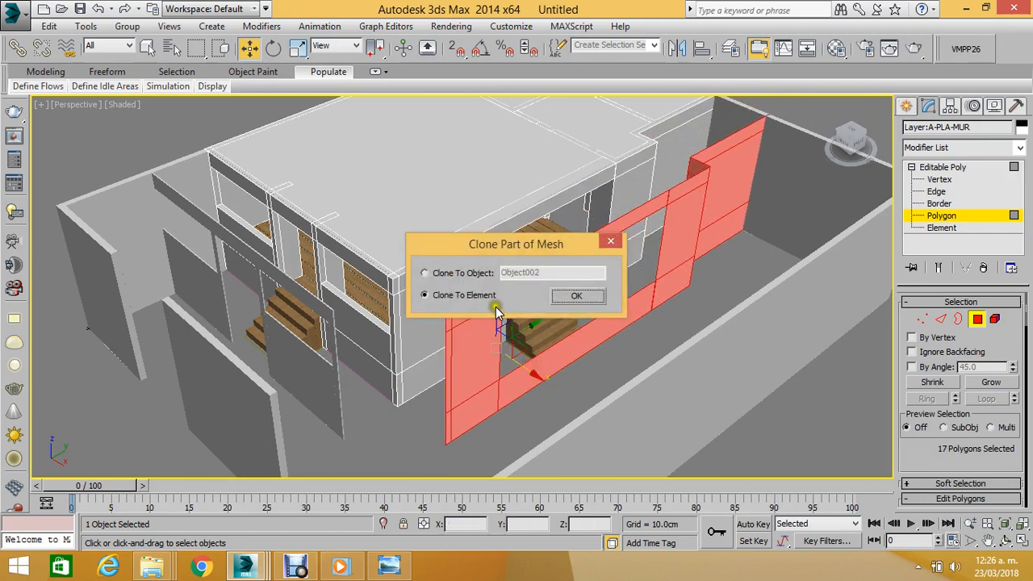
click(578, 296)
Detach the cloned side wall faces as a separate object named Object002 and leave sub-object editing of the house walls.
scroll(932, 300, down, 5)
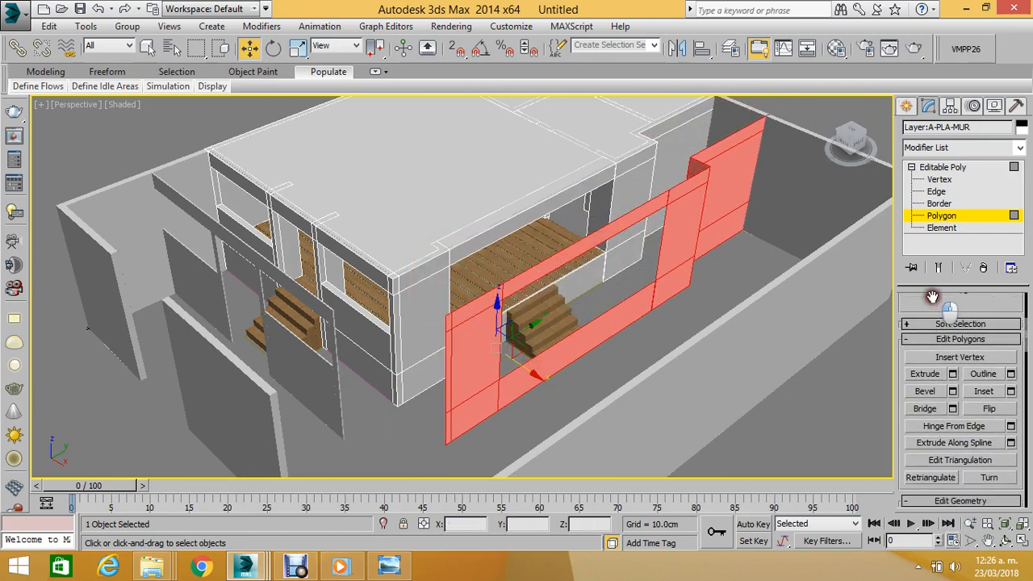
scroll(932, 347, up, 4)
scroll(920, 395, down, 8)
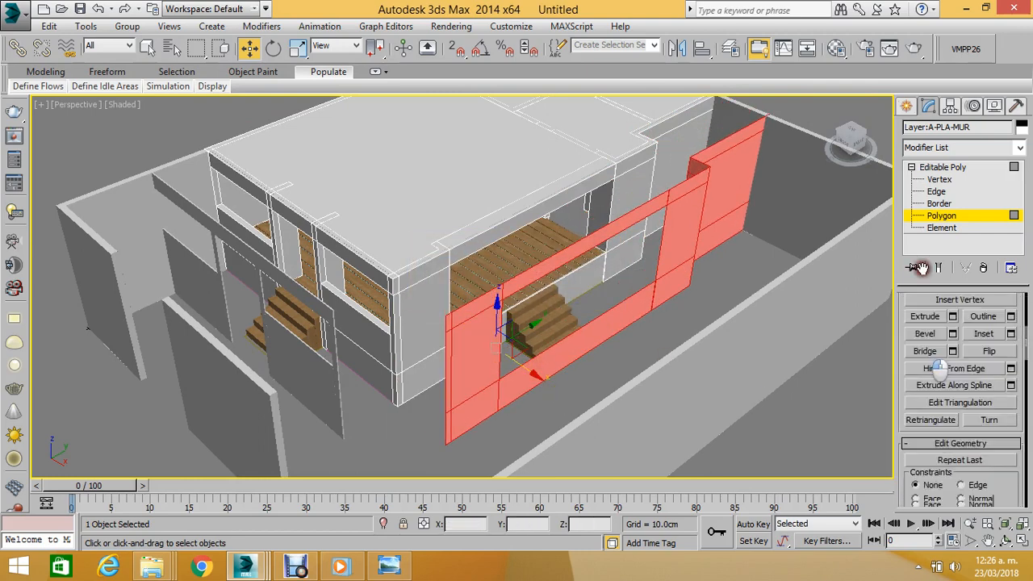
scroll(909, 404, down, 2)
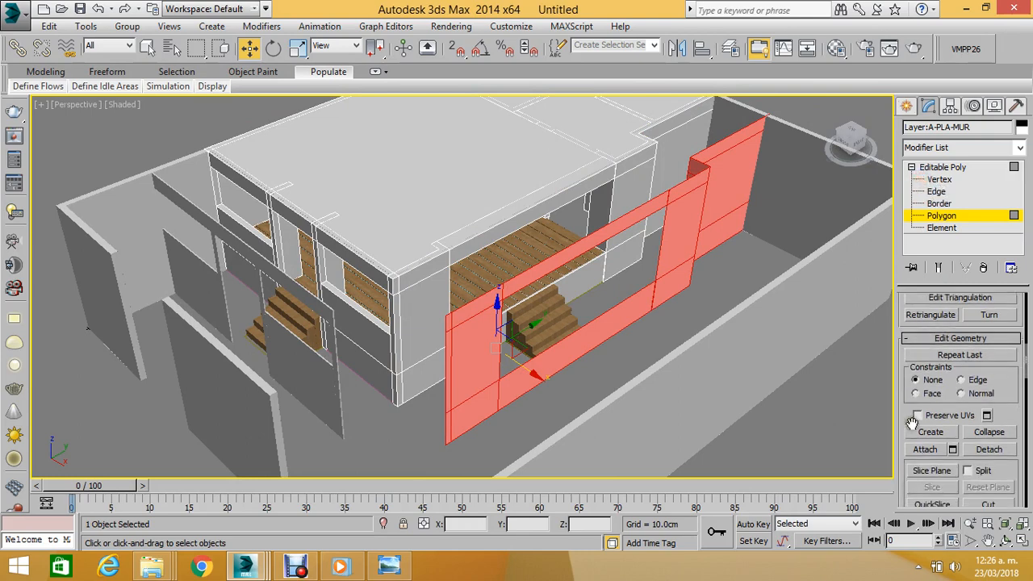
click(993, 452)
click(553, 301)
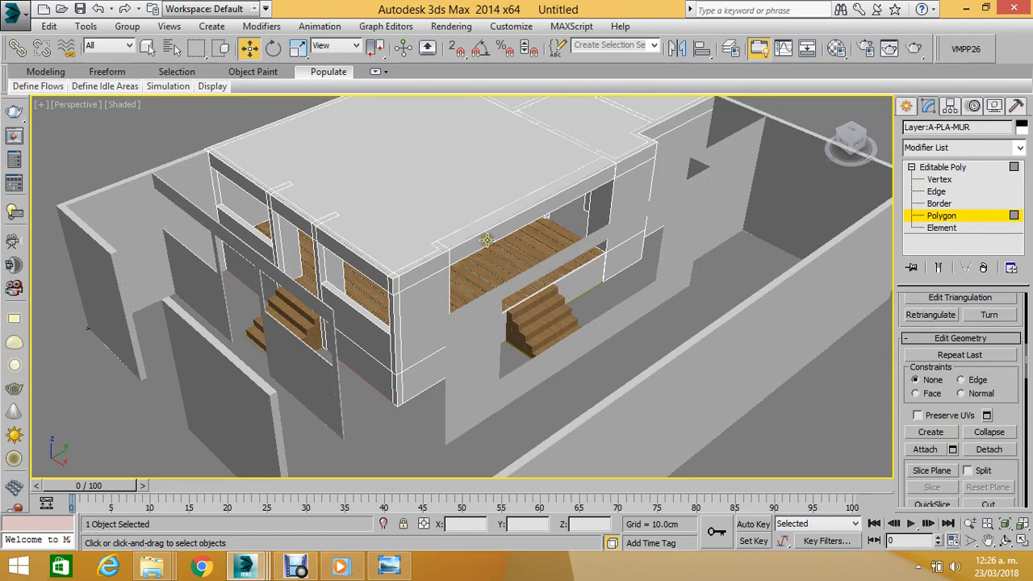
click(938, 203)
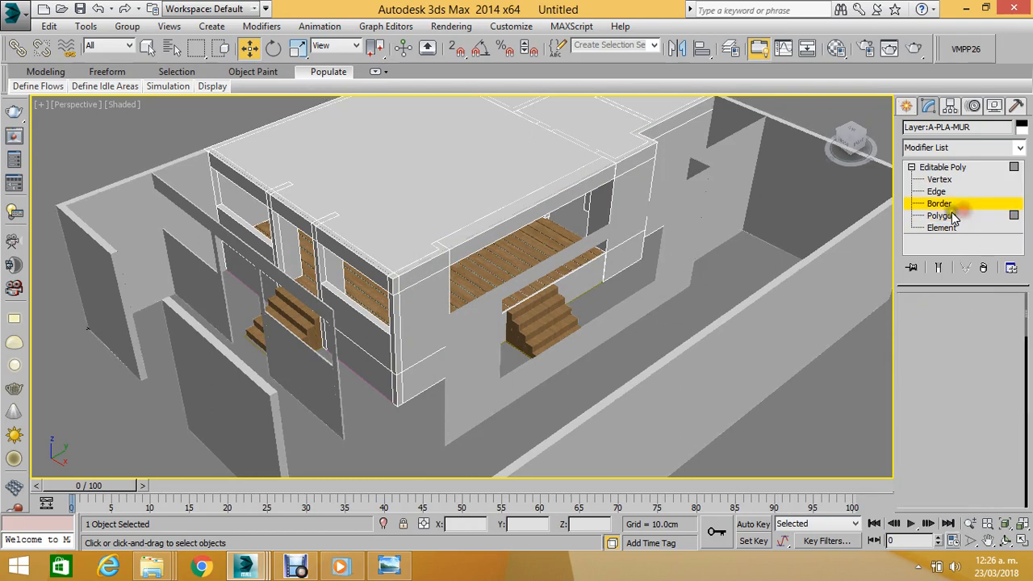
click(937, 205)
Select all polygons of the detached side wall panel Object002 and set their extrusion height to 3 cm.
click(724, 233)
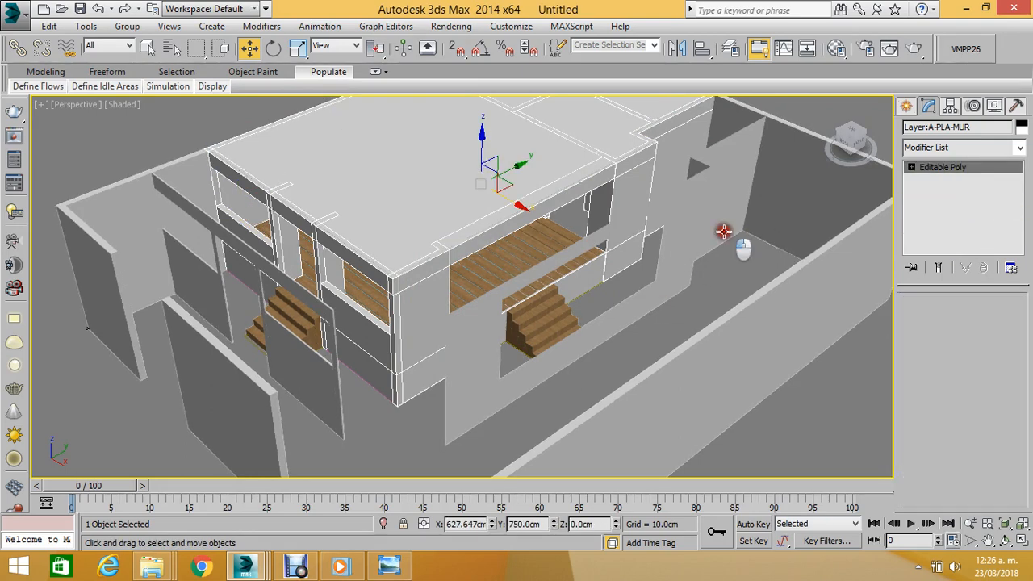
click(974, 319)
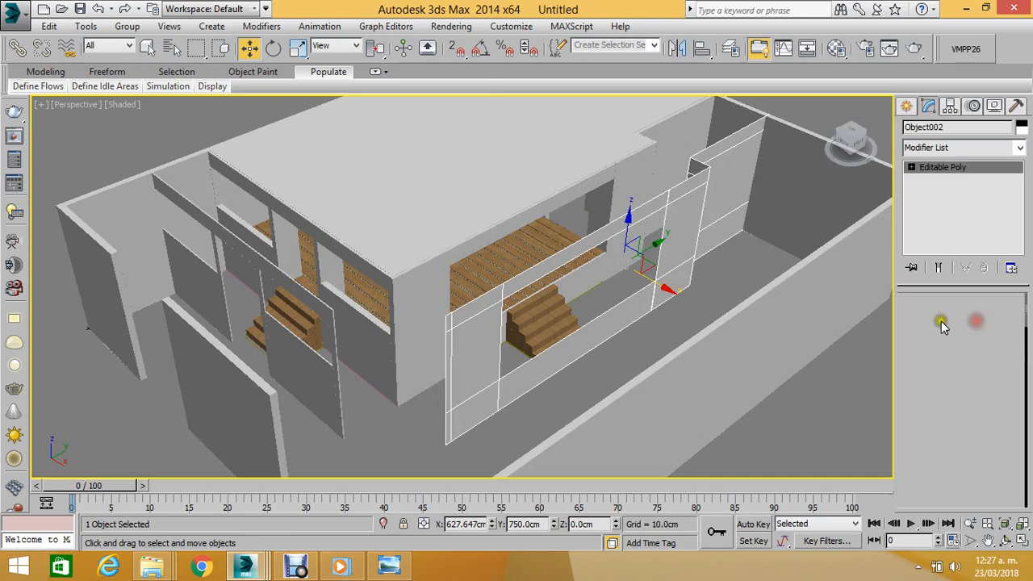
key(z)
scroll(915, 466, down, 5)
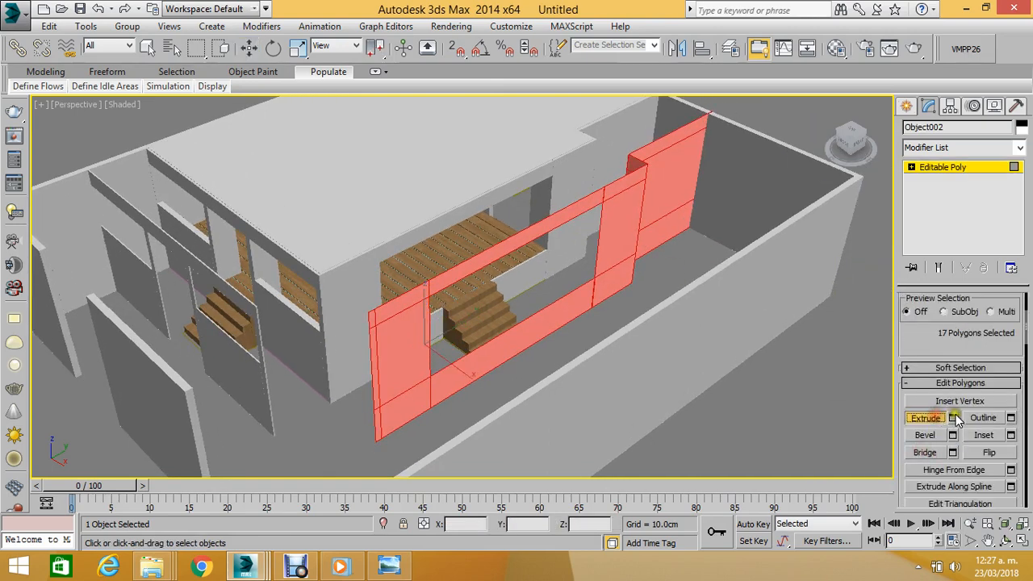
click(952, 417)
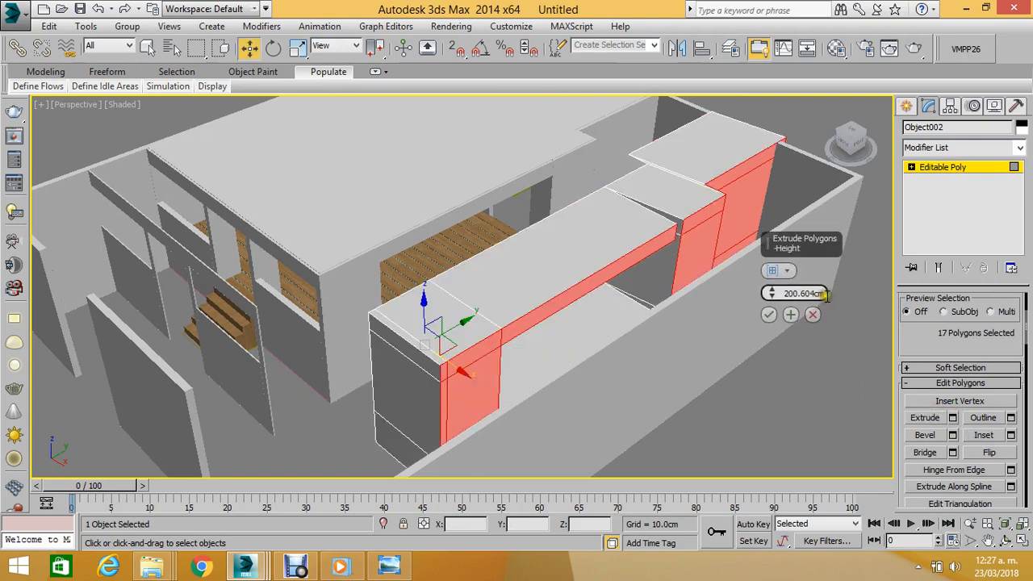
drag(816, 294, 710, 298)
text(3.0cm)
key(Return)
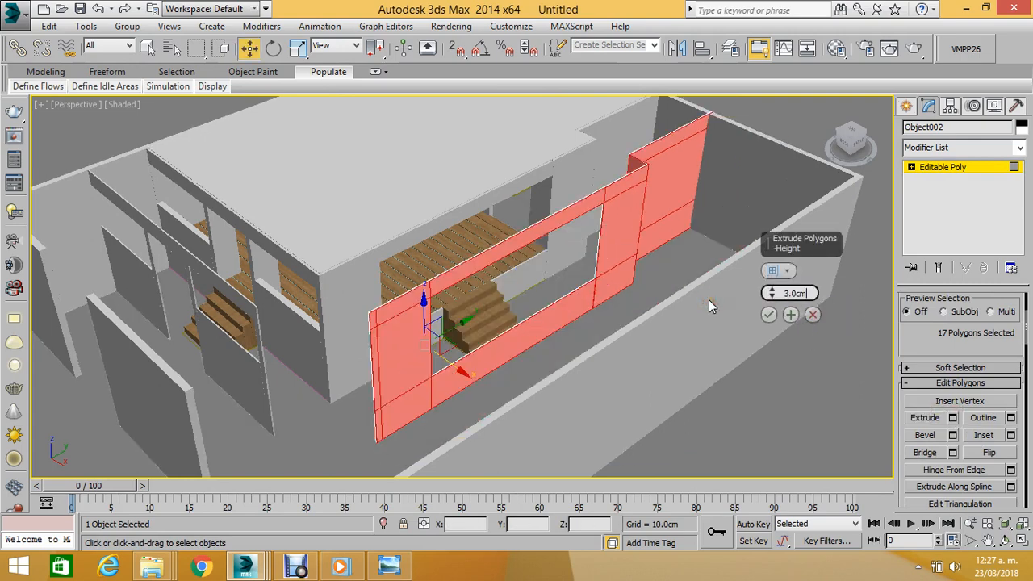
Try the Local Normal, By Polygon and Group extrusion types, comparing them at the panel's recessed corner.
middle_drag(597, 177, 531, 215)
scroll(532, 214, up, 6)
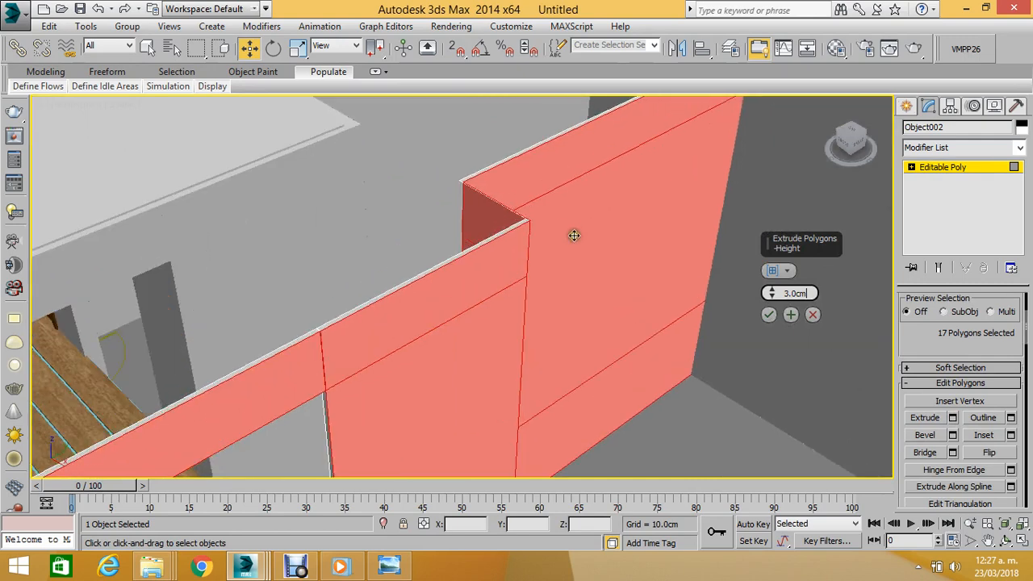
scroll(566, 232, up, 2)
click(789, 270)
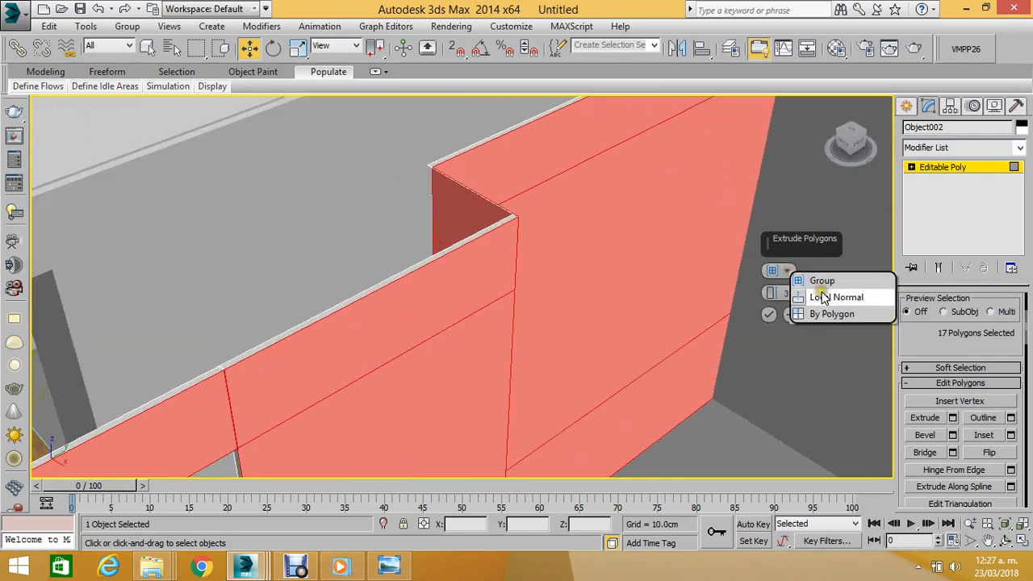
click(823, 298)
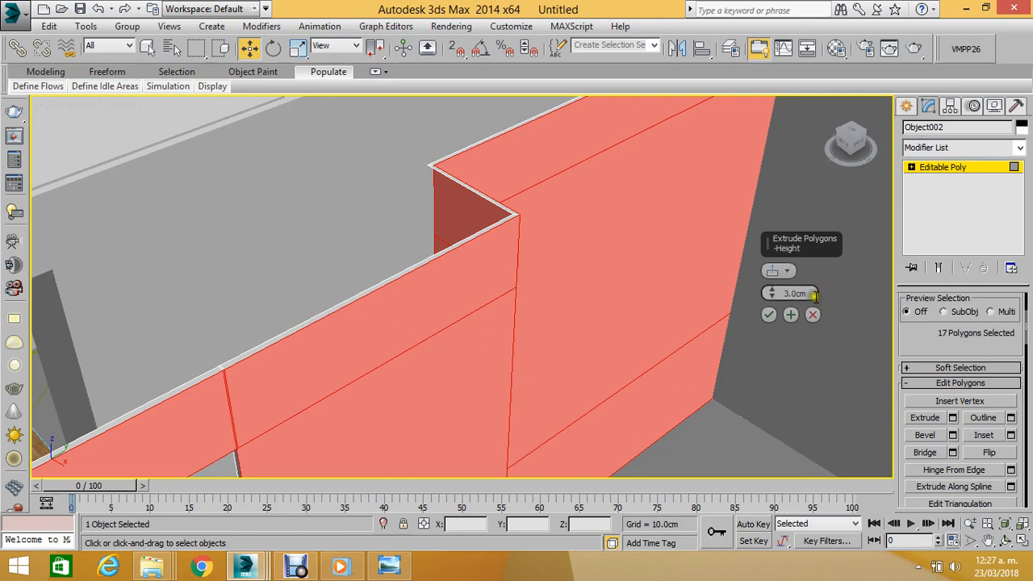
click(784, 271)
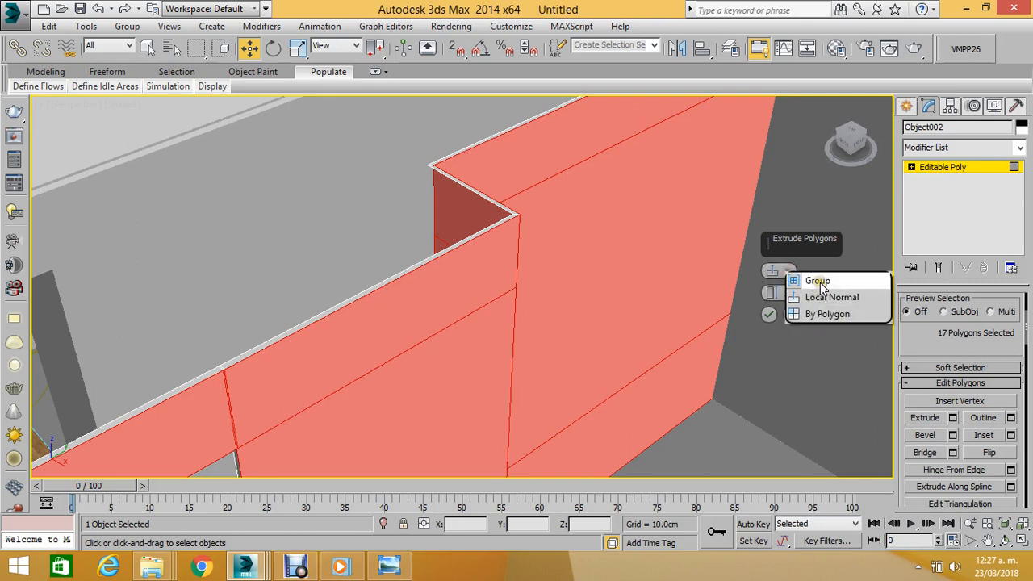
click(826, 315)
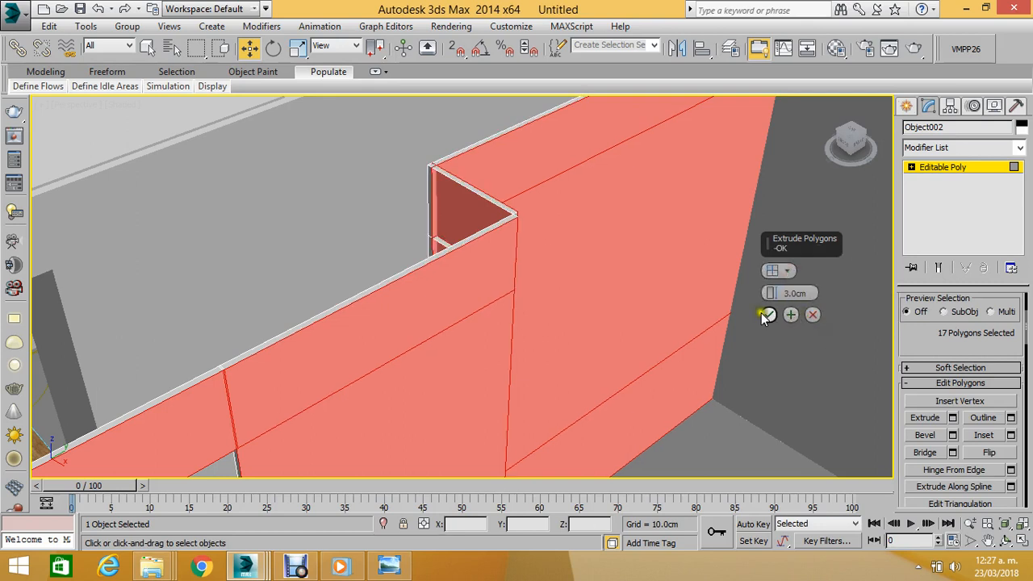
click(786, 271)
click(819, 279)
middle_drag(514, 261, 528, 218)
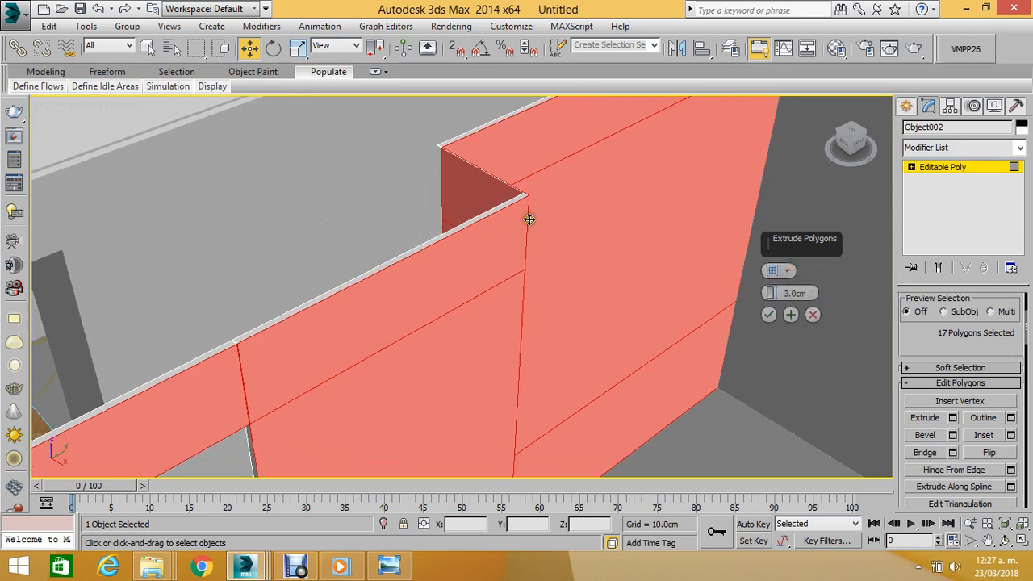
Apply the side panel's extrusion with the By Polygon type and leave sub-object editing.
click(779, 270)
click(815, 303)
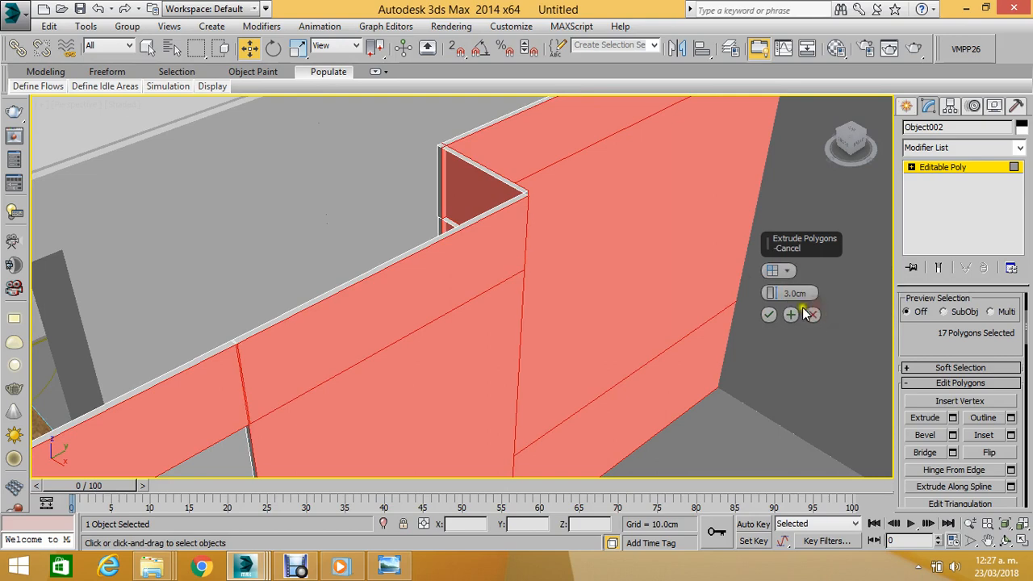
middle_drag(534, 237, 553, 193)
scroll(552, 200, down, 4)
middle_drag(526, 261, 588, 247)
scroll(625, 196, down, 2)
click(769, 315)
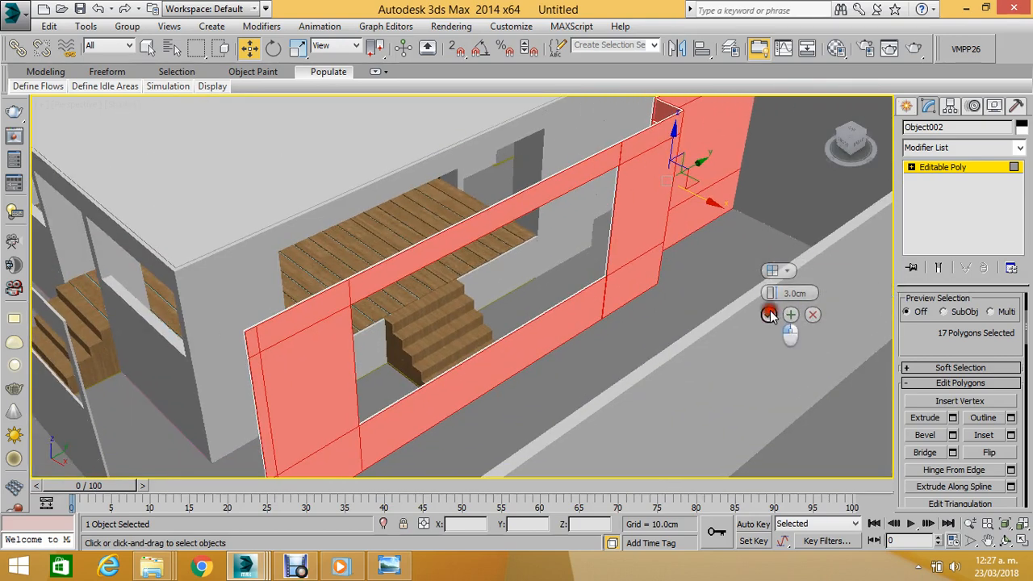
click(940, 170)
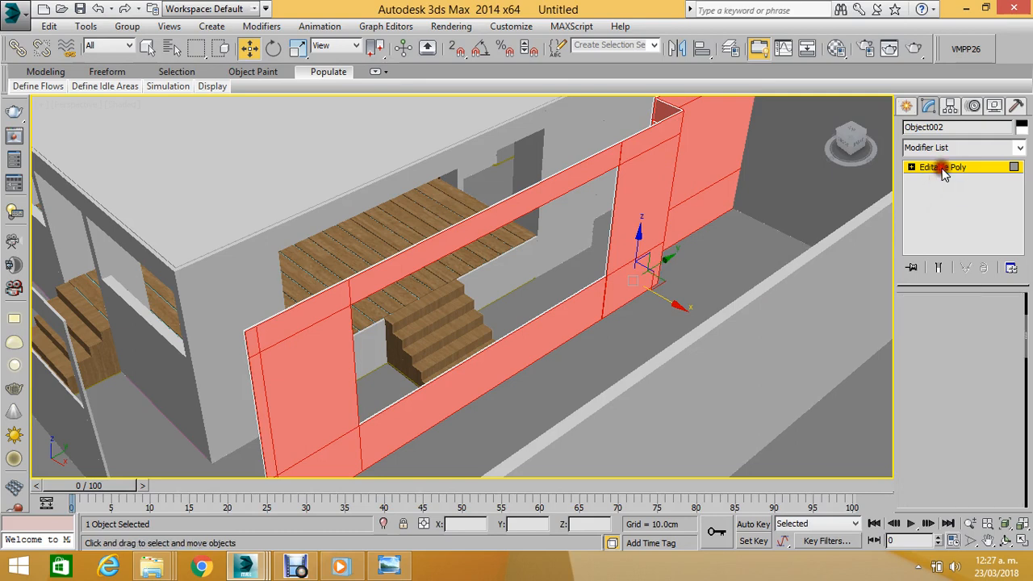
Select the front cladding panel Object001 and start adding a Diffuse Color map to the unused 03 - Default material.
middle_drag(526, 260, 749, 246)
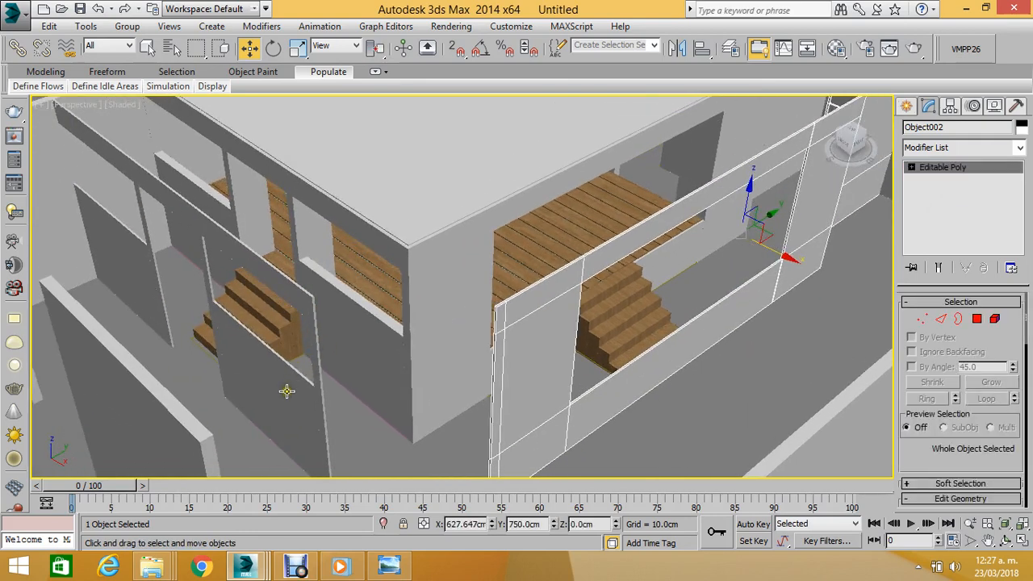
click(318, 359)
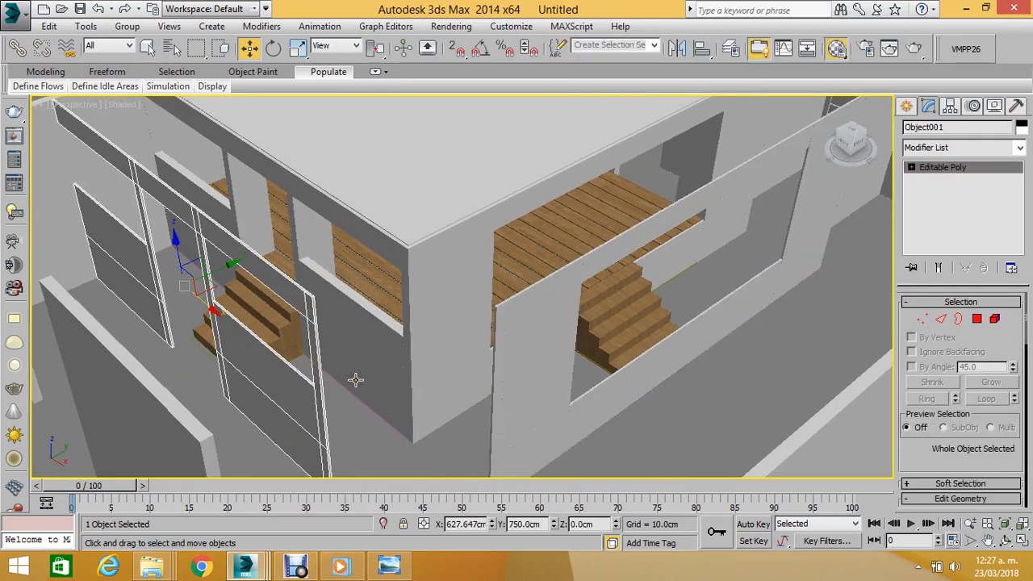
key(m)
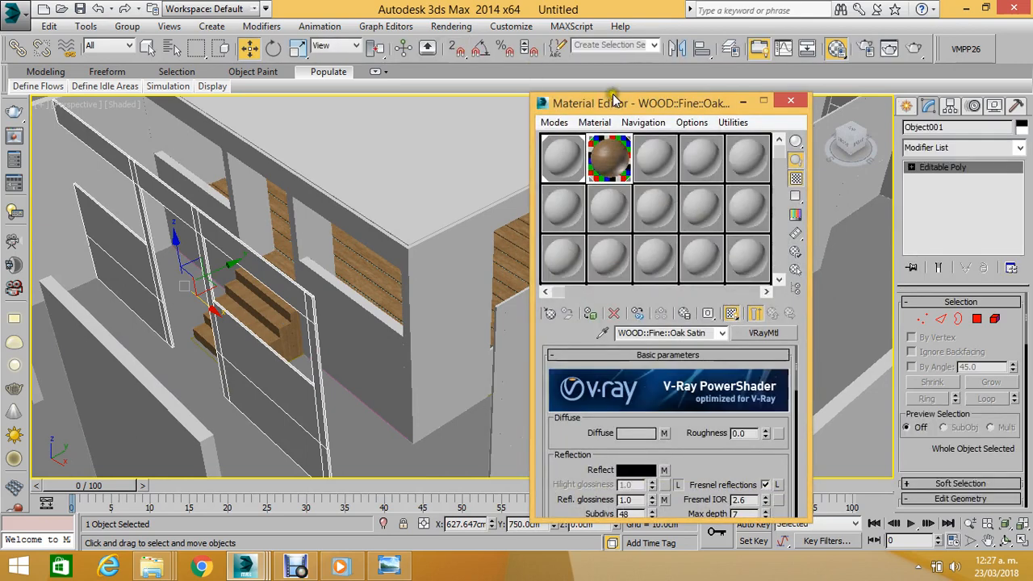
click(652, 166)
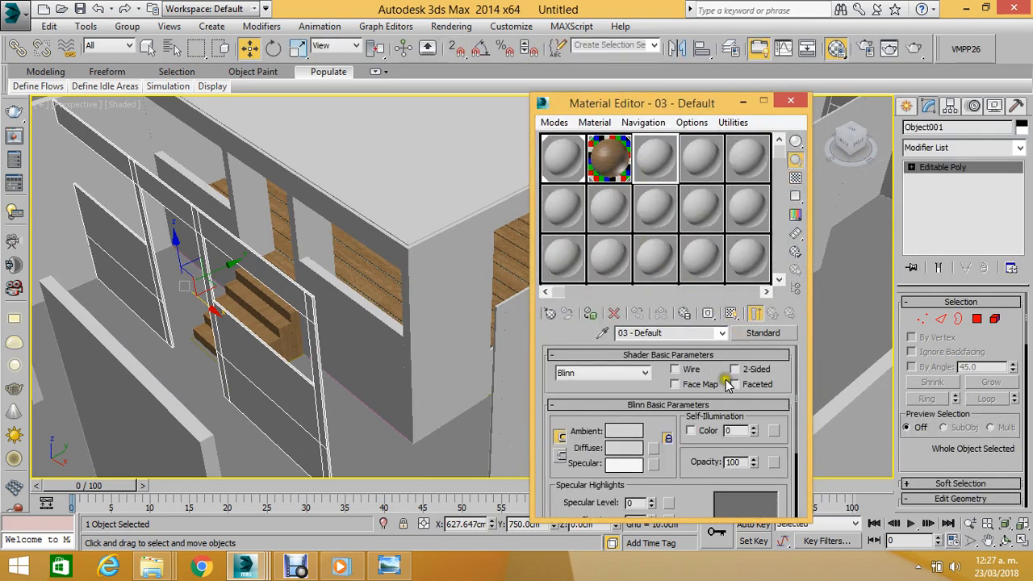
scroll(677, 476, down, 3)
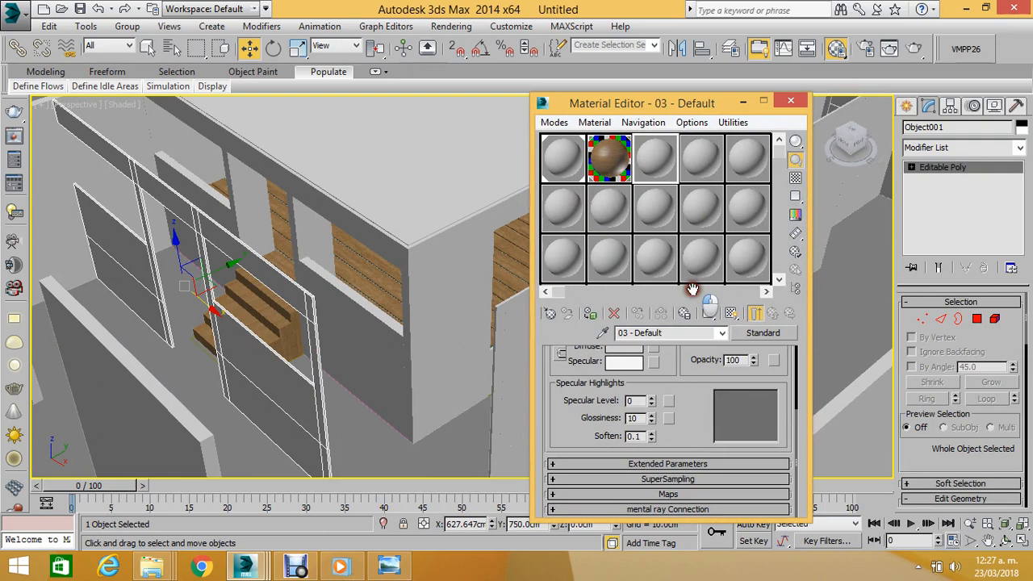
click(641, 494)
click(702, 399)
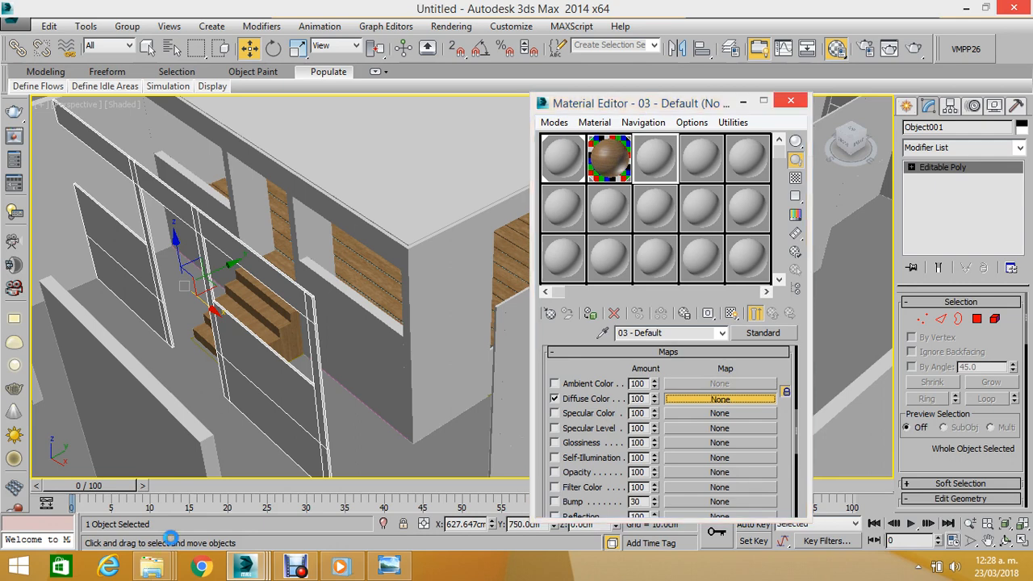
Check the location of the Cafetería project folder in File Explorer and switch back to 3ds Max.
click(152, 568)
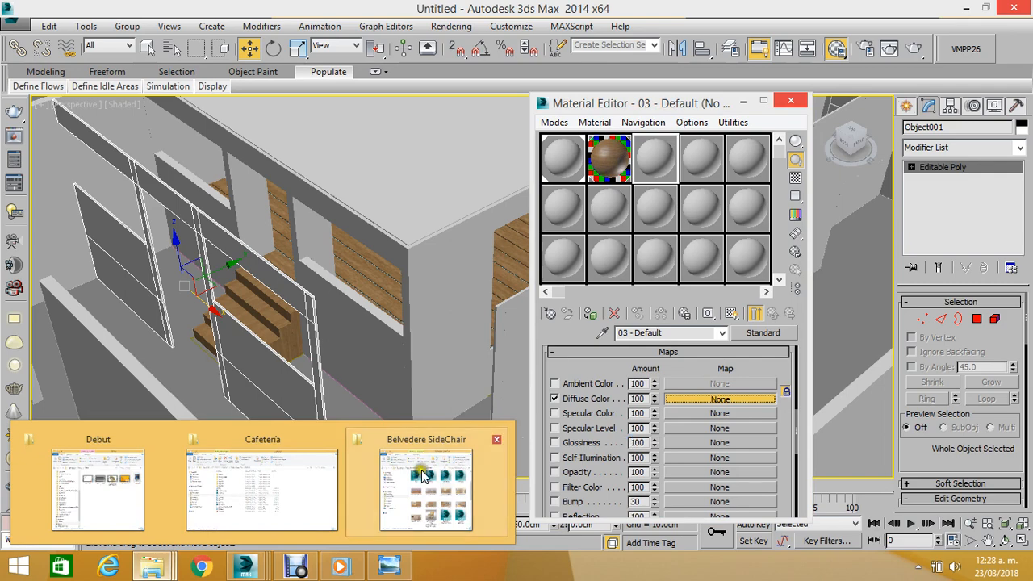
mouse_move(417, 476)
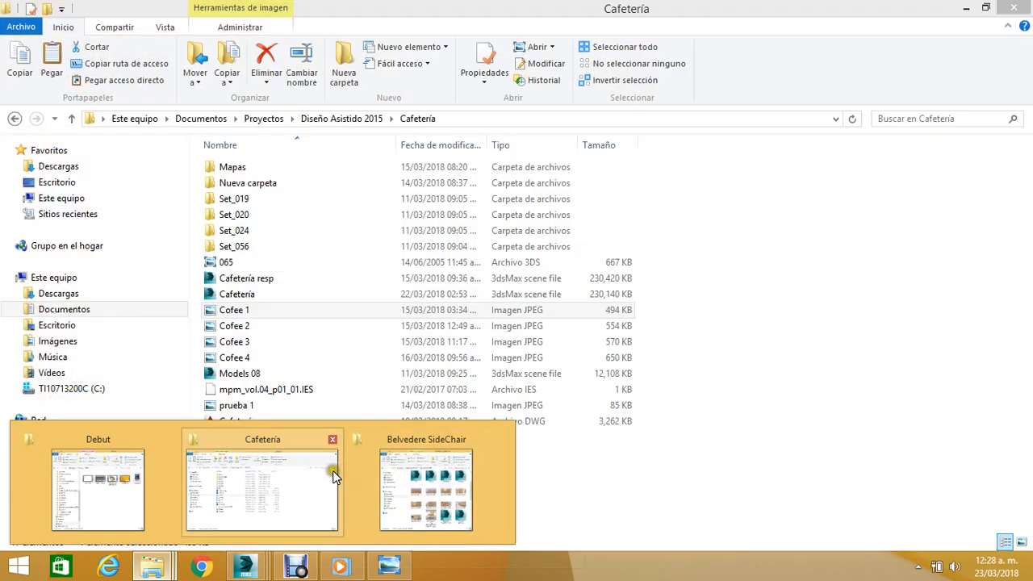
click(333, 474)
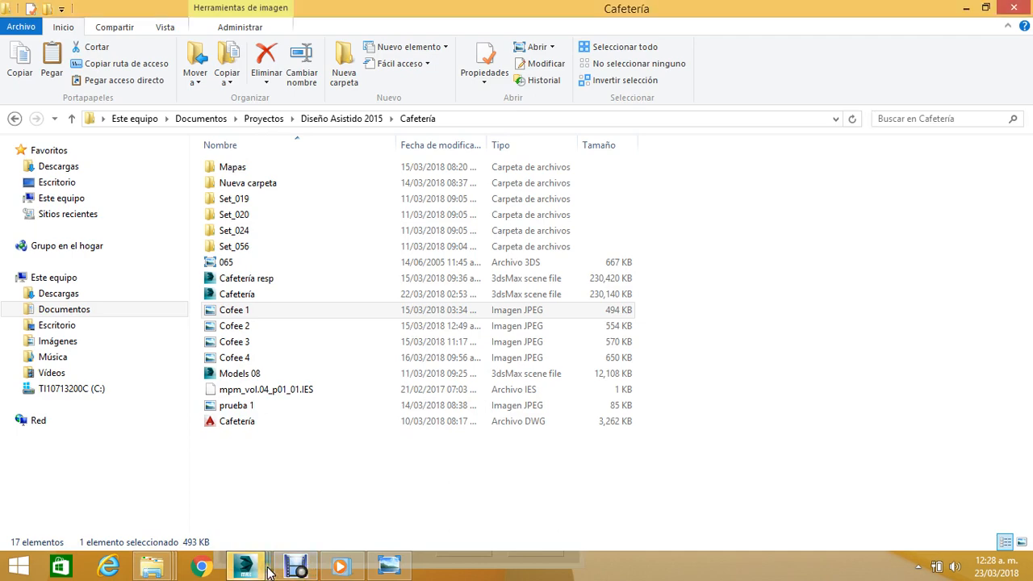
mouse_move(262, 572)
click(440, 480)
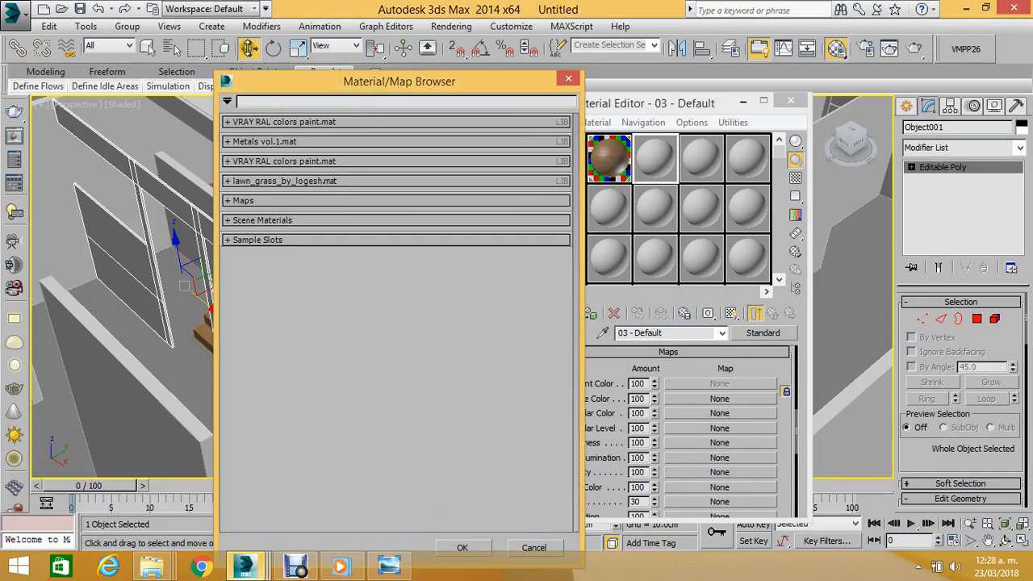
Choose a Bitmap as the diffuse map and browse to the Proyectos folder inside Documentos for its image.
click(231, 202)
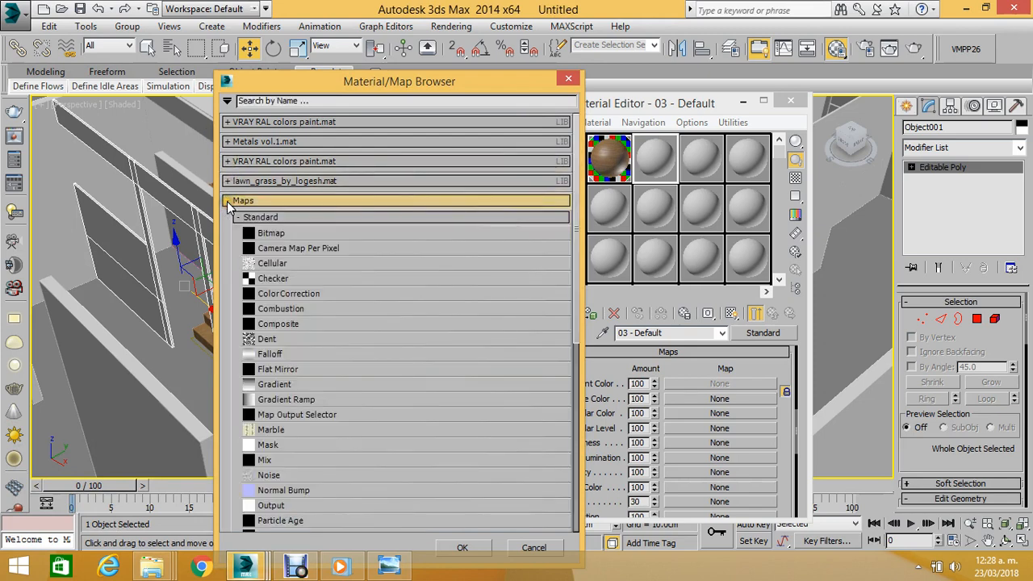
double_click(261, 235)
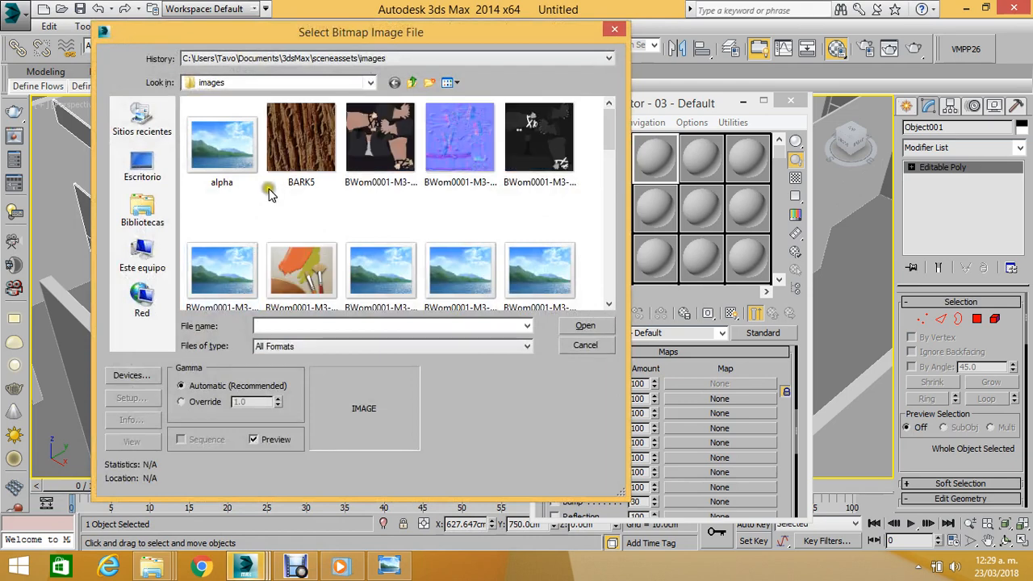
click(367, 83)
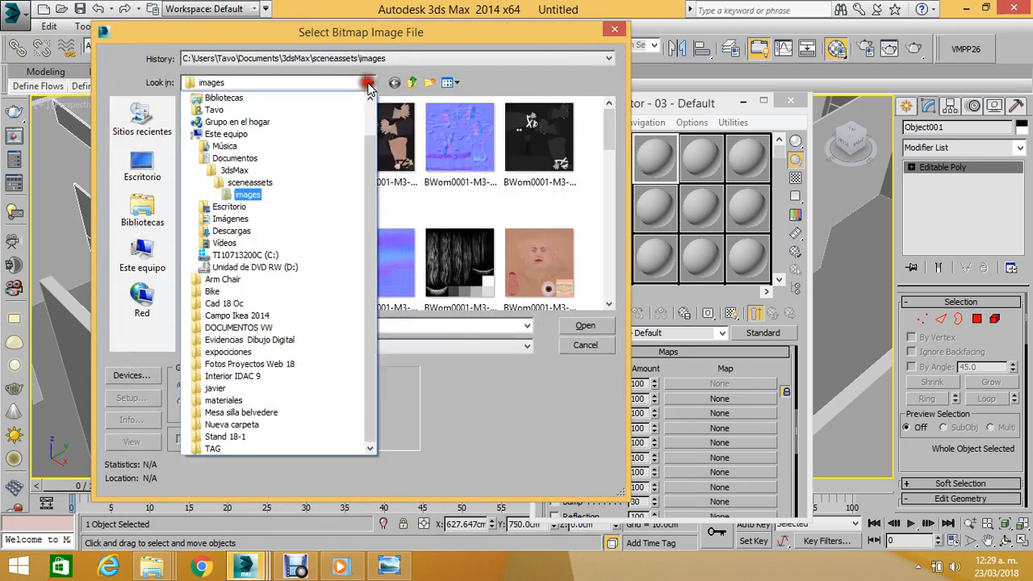
click(242, 159)
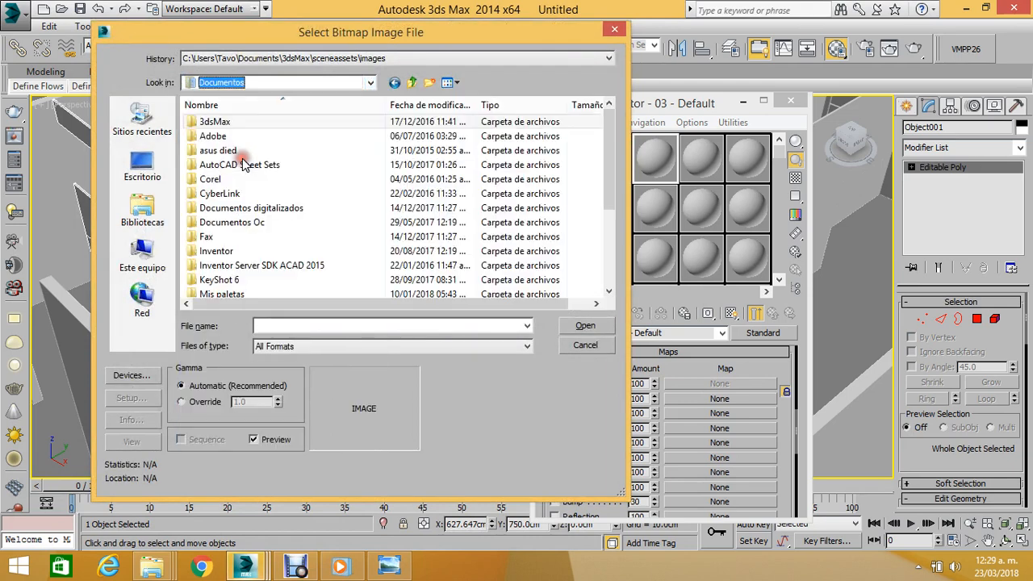
click(246, 208)
scroll(246, 208, down, 2)
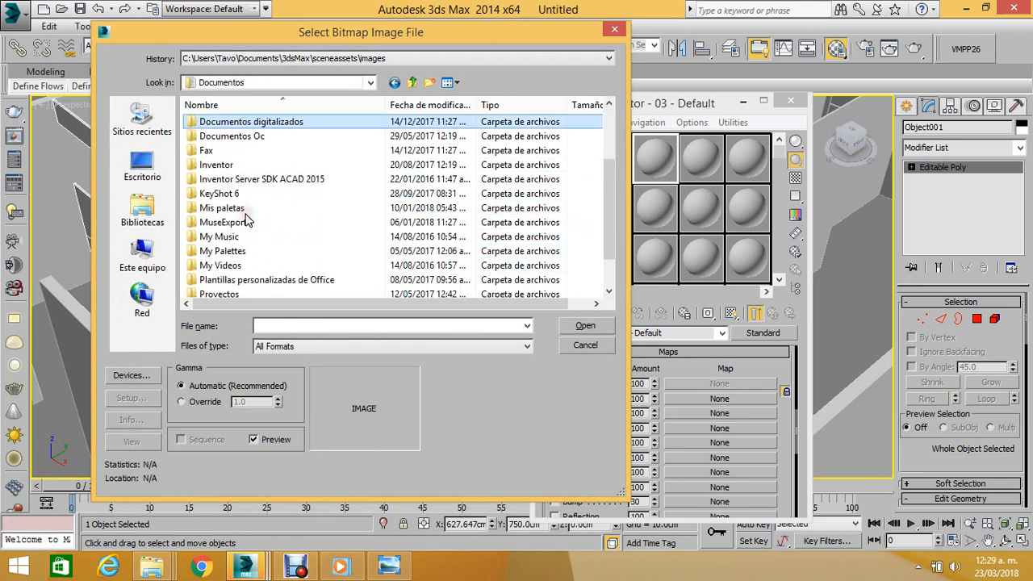
double_click(220, 294)
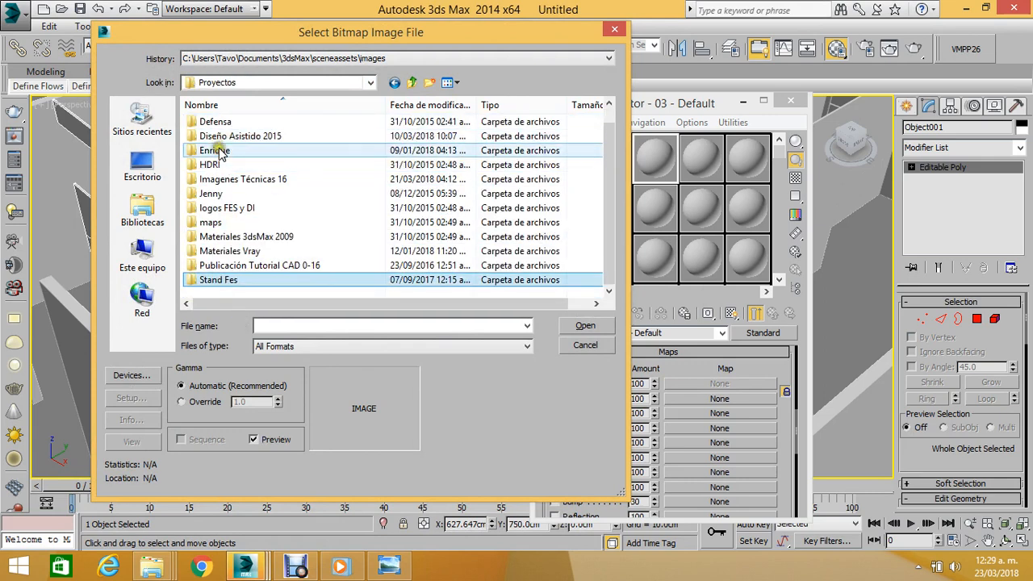
Browse through Diseño Asistido 2015, Cafetería and Mapas to the Perdura folder of stone and brick textures.
scroll(220, 129, up, 1)
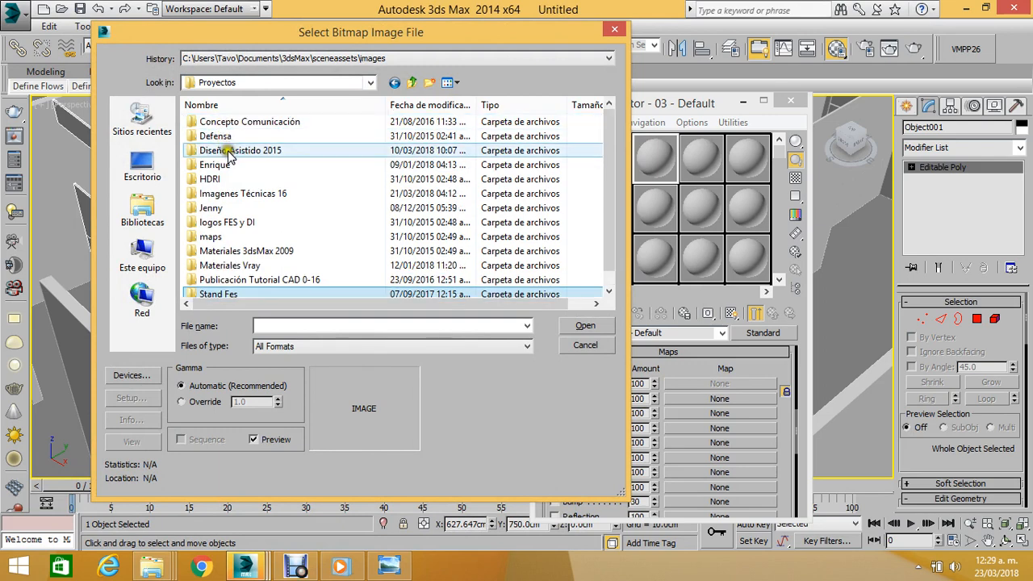
scroll(226, 153, down, 1)
scroll(230, 163, up, 1)
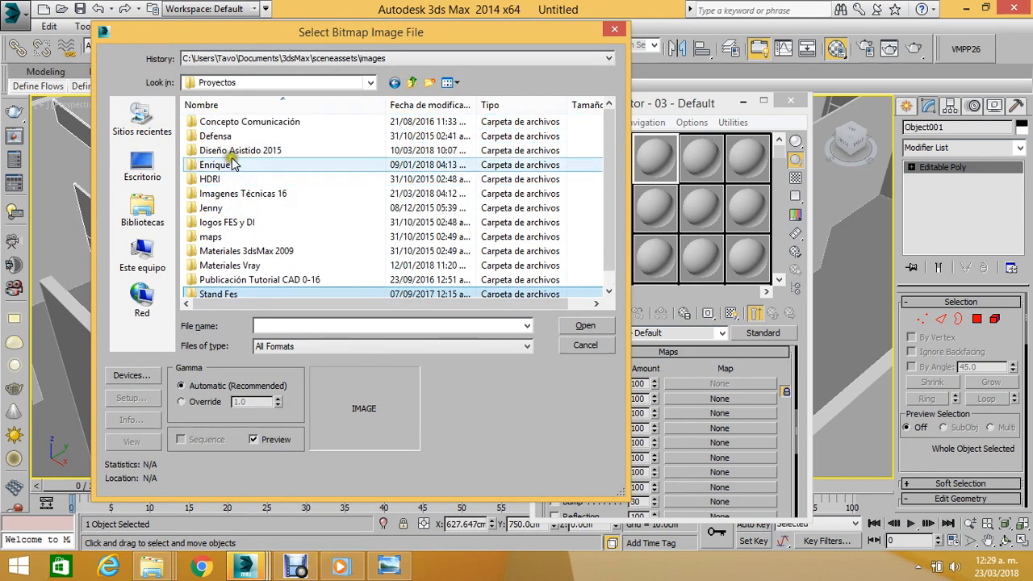
double_click(234, 152)
double_click(218, 137)
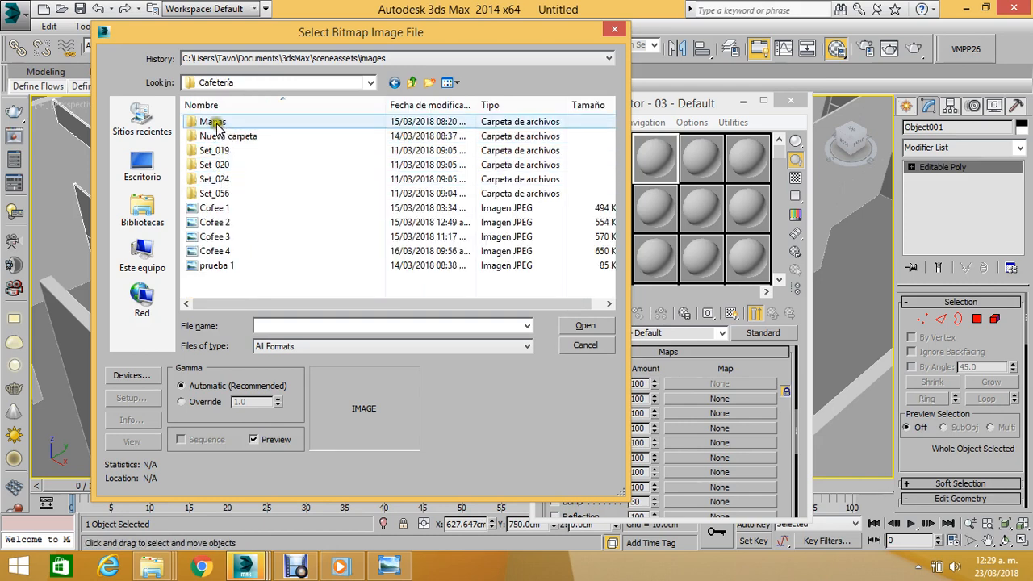
double_click(214, 122)
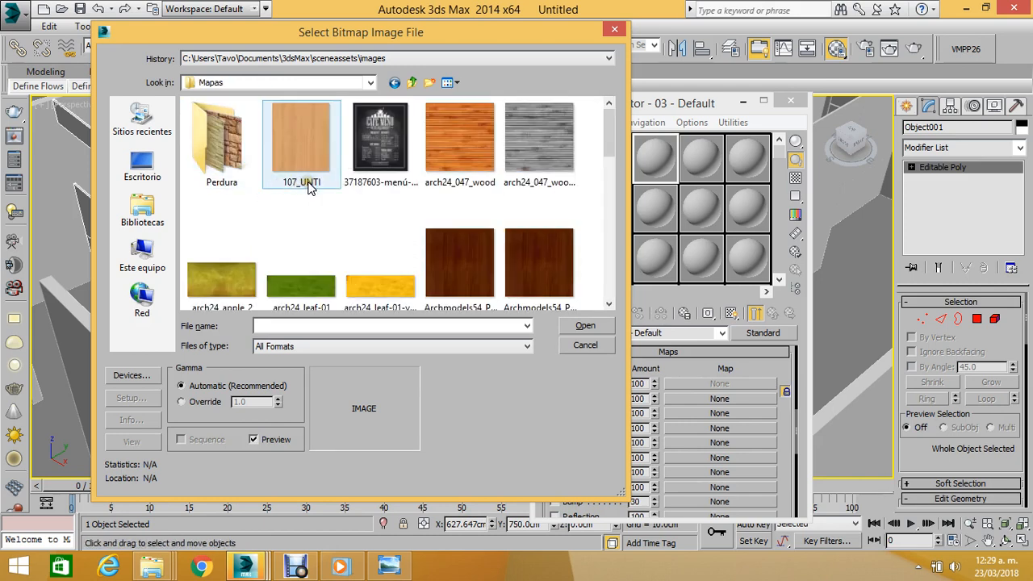
double_click(230, 165)
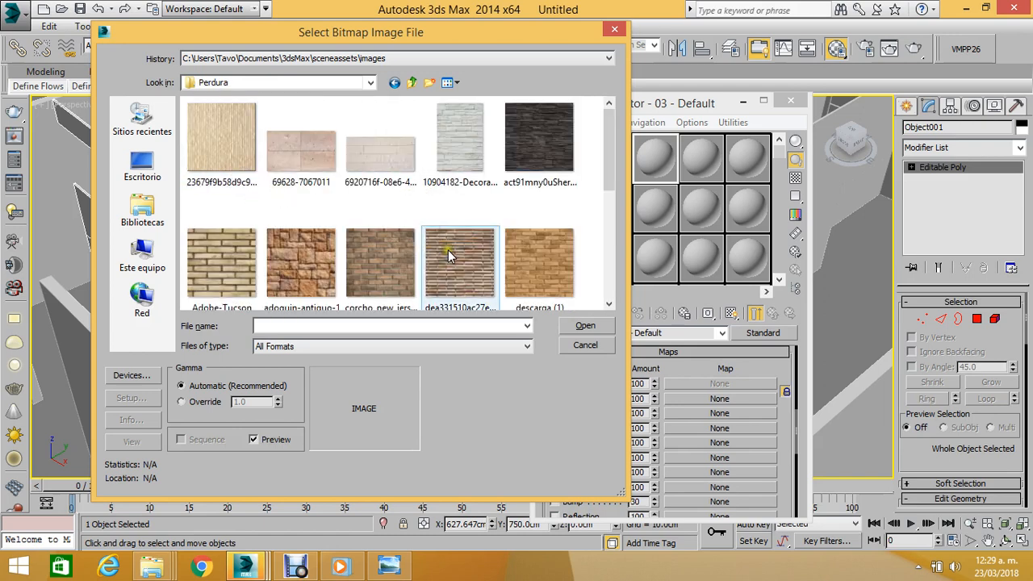
Load the stone image dea331510ac27e7b6696a7956e1e2d9b as the diffuse bitmap and return to the 03 - Default material level.
double_click(447, 250)
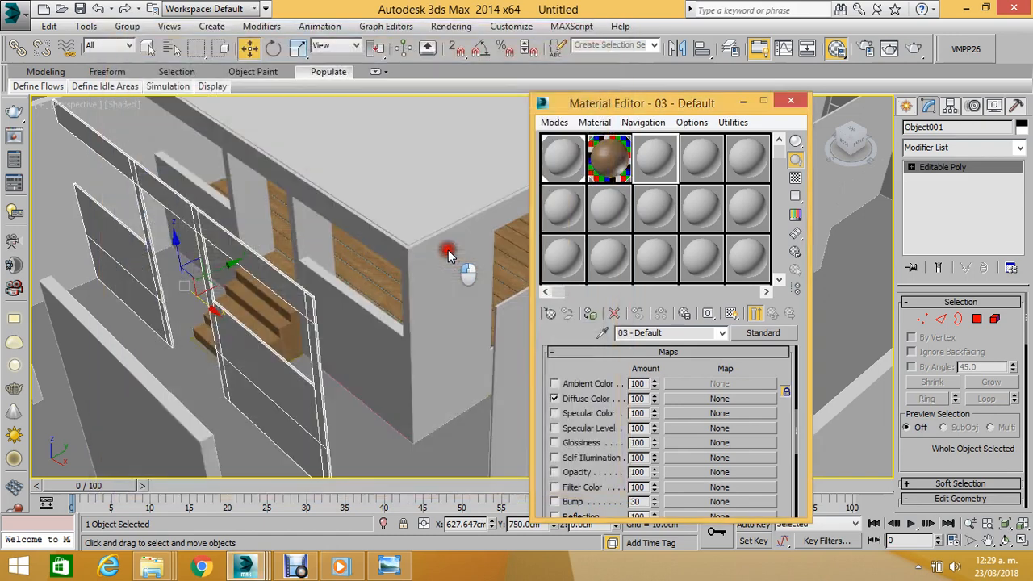
click(720, 334)
click(682, 346)
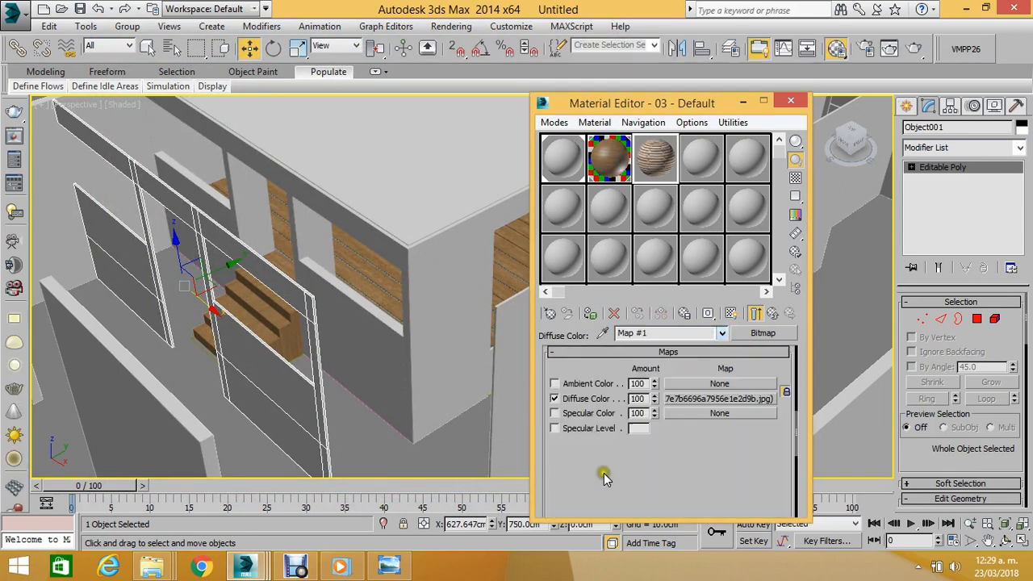
Add the same stone image as the material's Bump bitmap and turn on the checkered sample background.
click(718, 501)
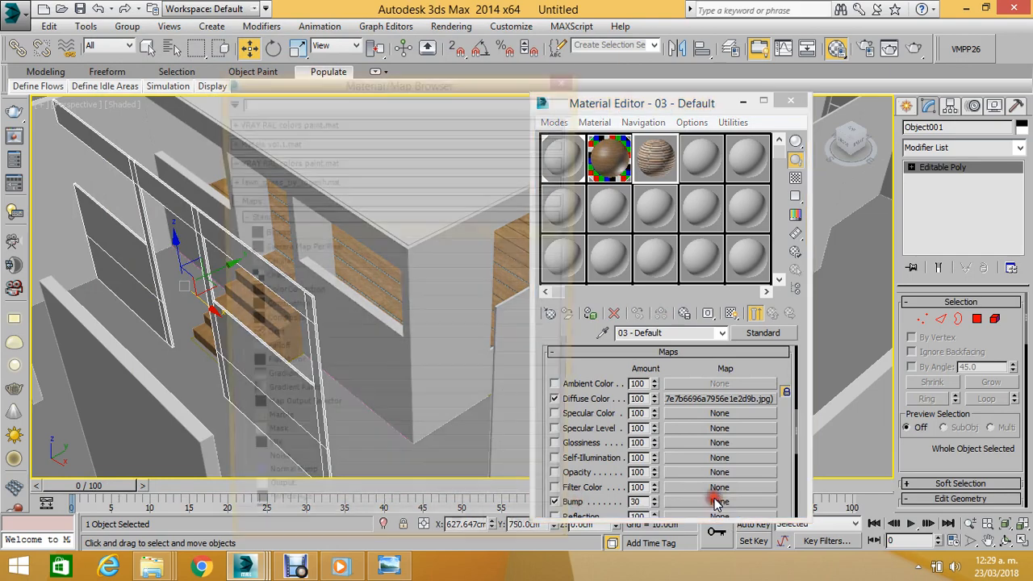
click(292, 242)
double_click(292, 242)
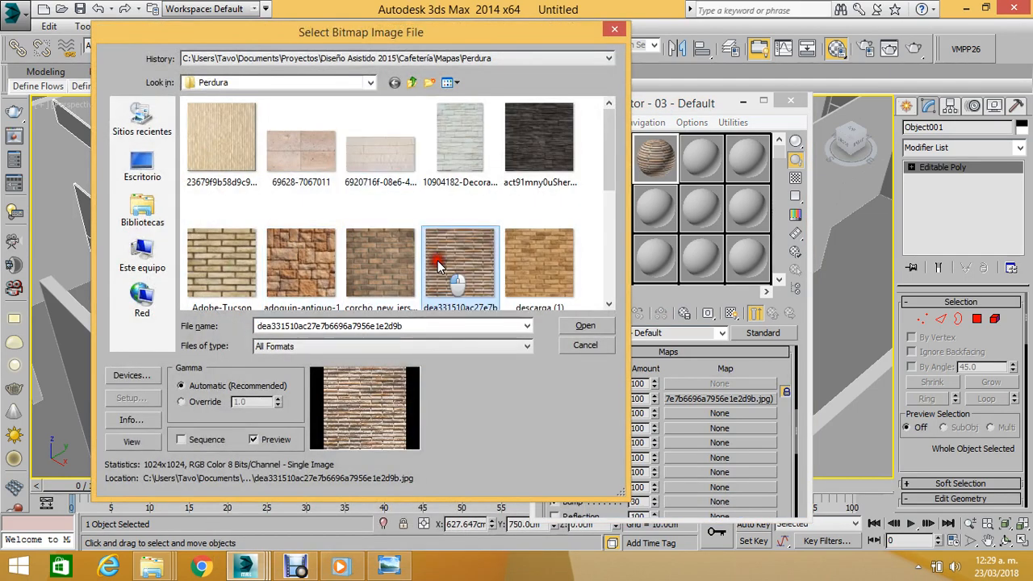
double_click(438, 266)
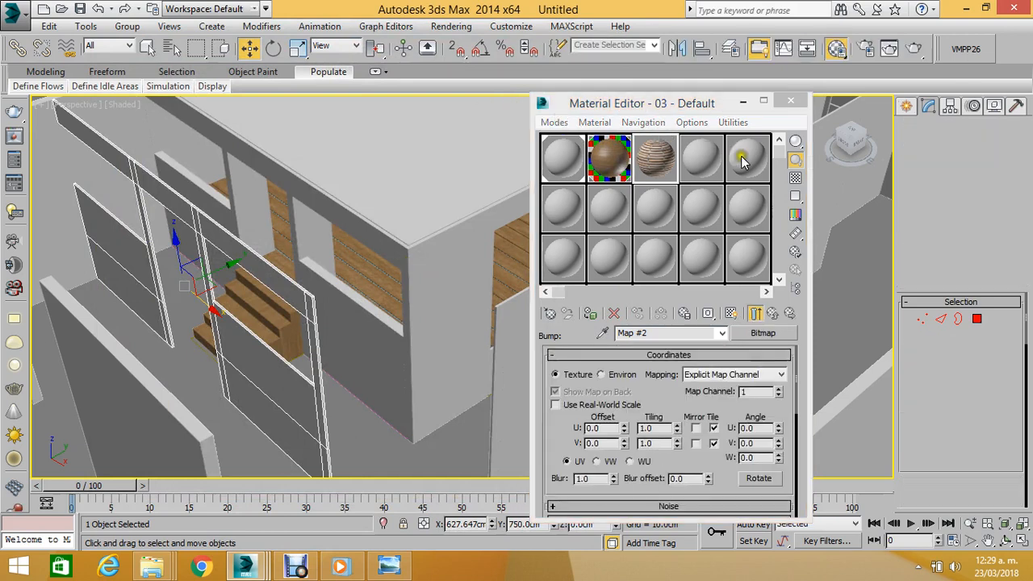
click(795, 177)
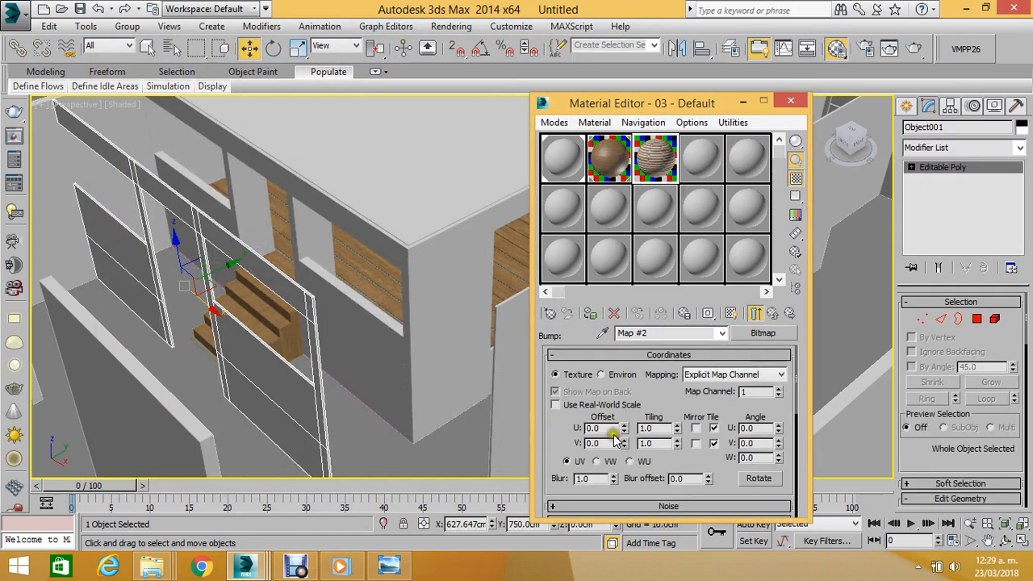
click(711, 333)
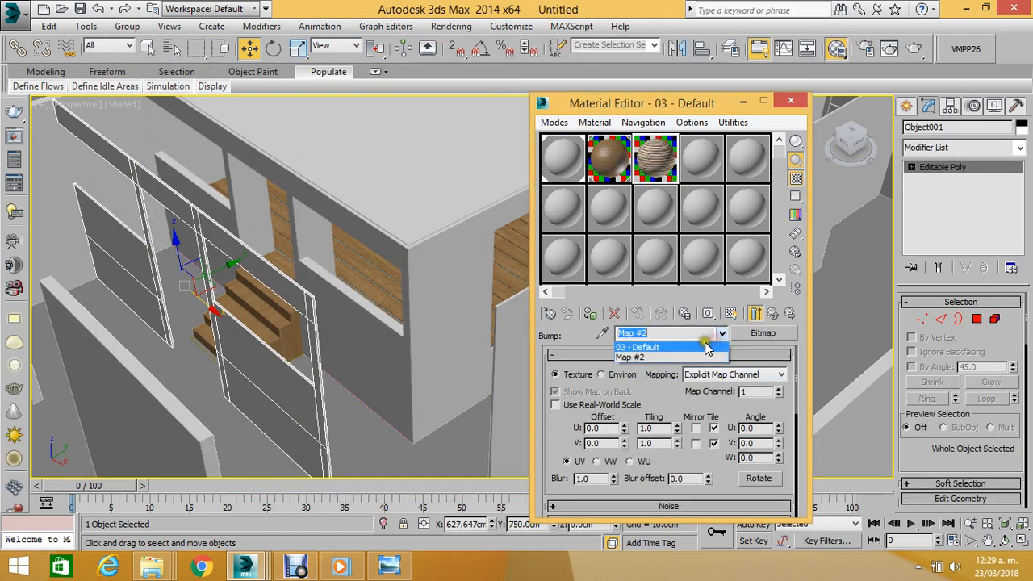
click(703, 343)
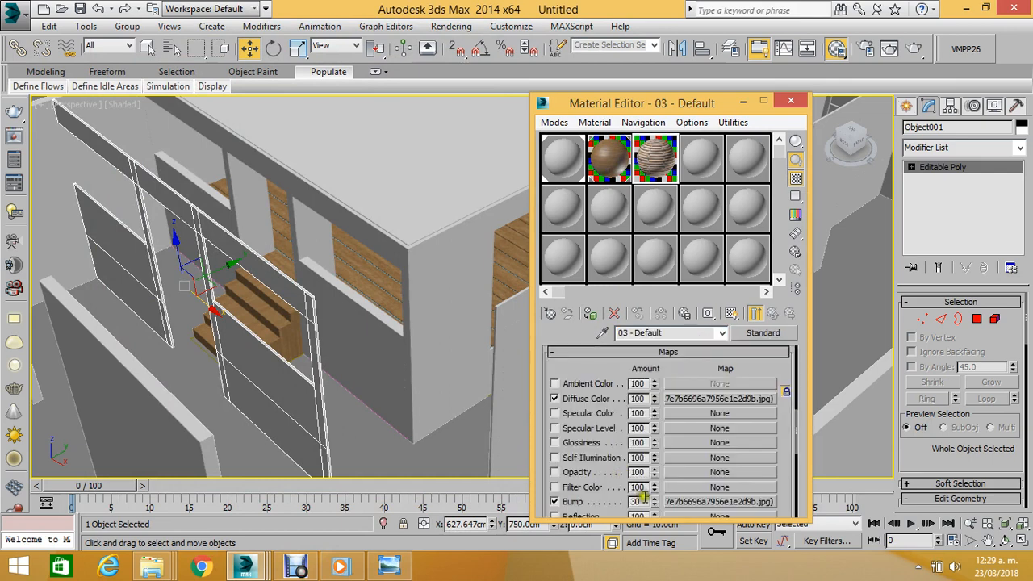
Set the bump amount to 70, then assign the stone material to front panel Object001 with its map shown in the viewport.
drag(644, 502, 616, 505)
middle_drag(326, 389, 403, 361)
click(343, 352)
click(309, 344)
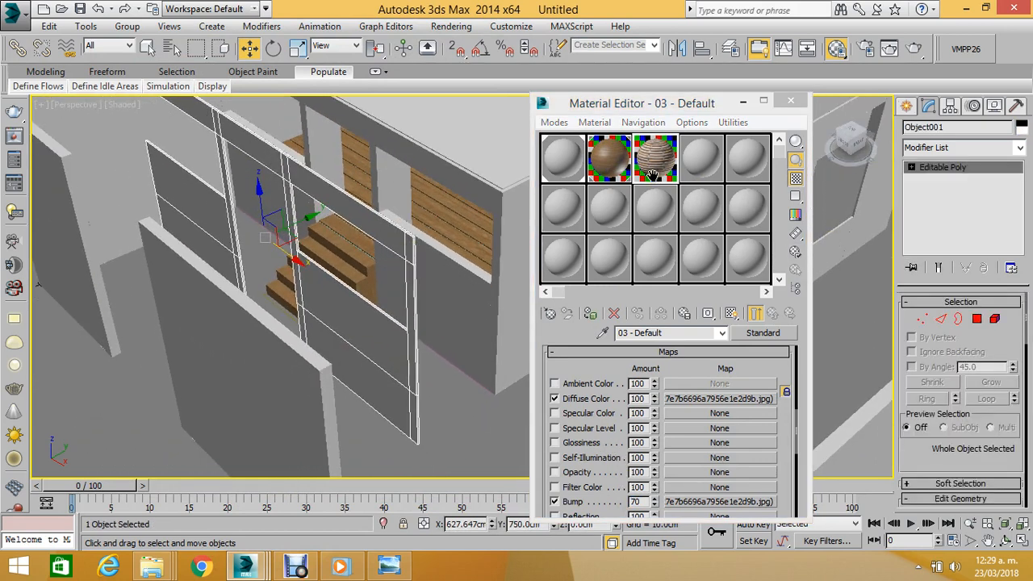
click(589, 313)
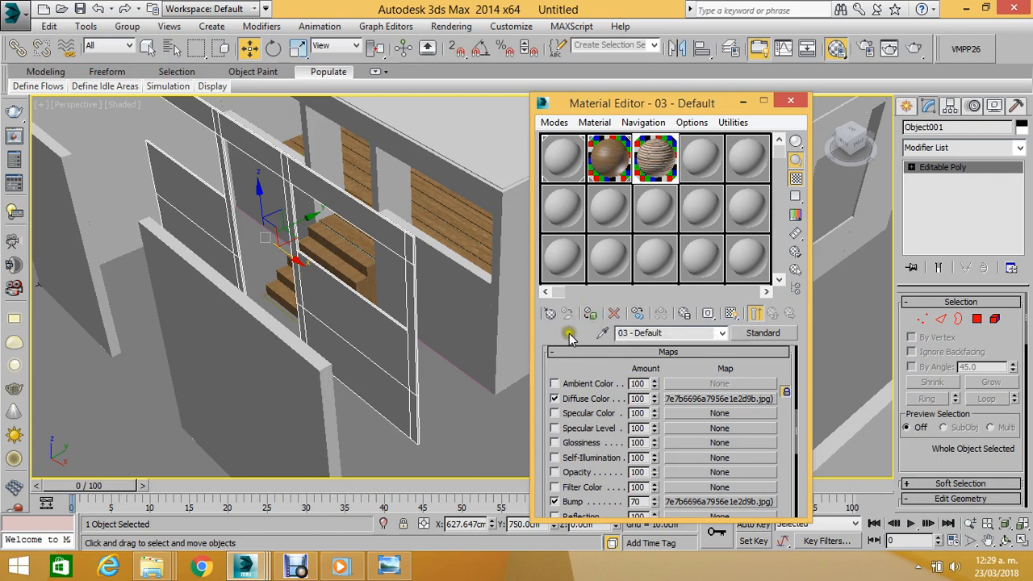
click(729, 314)
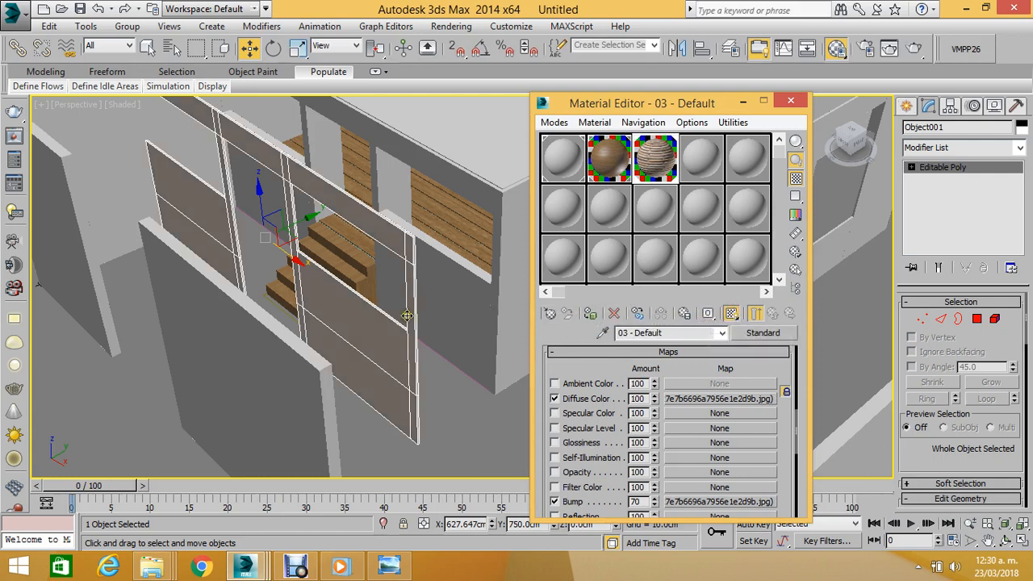
middle_drag(407, 314, 437, 318)
click(1006, 547)
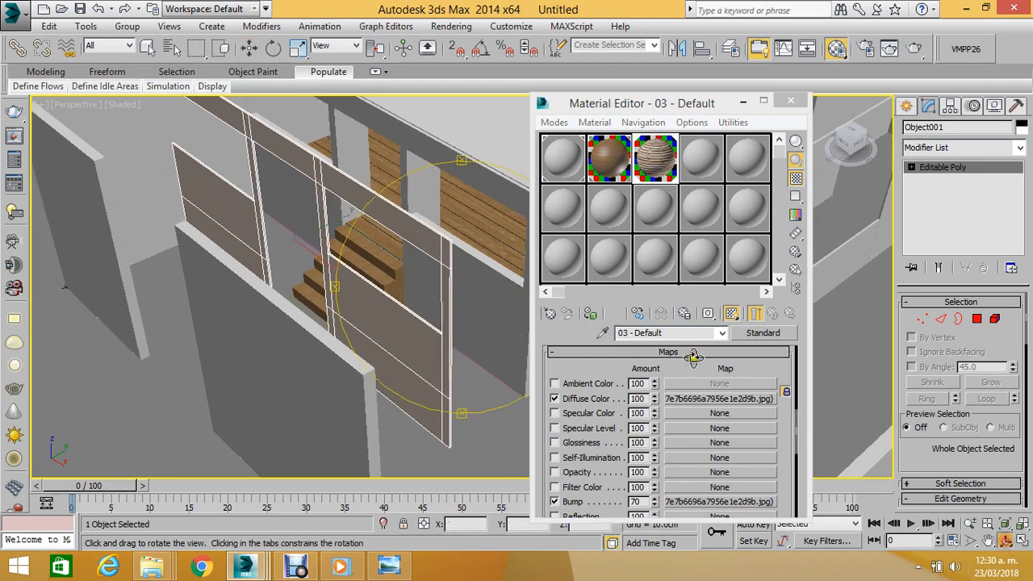
mouse_move(408, 245)
mouse_down()
mouse_move(459, 241)
mouse_move(416, 234)
mouse_up()
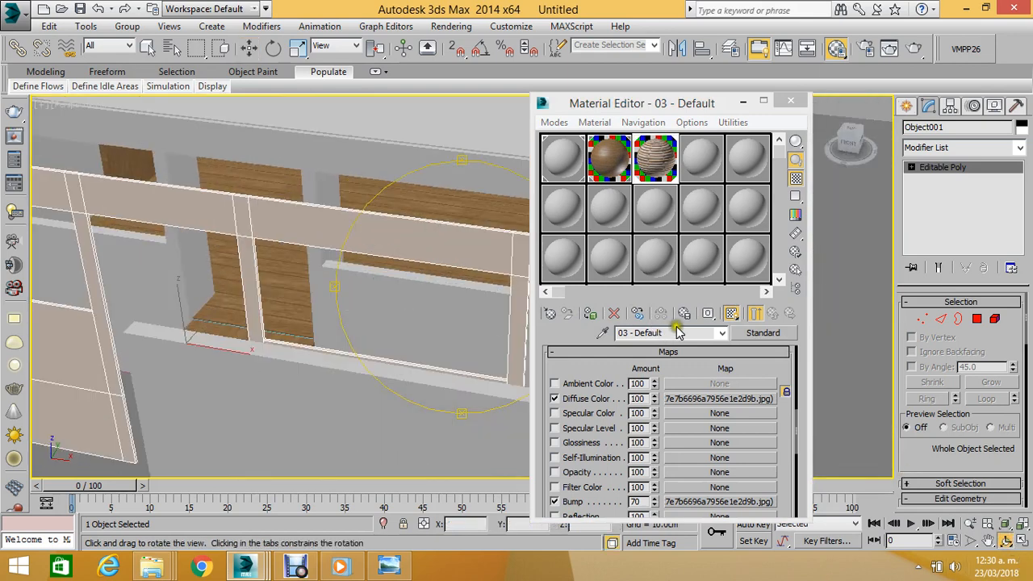
click(790, 100)
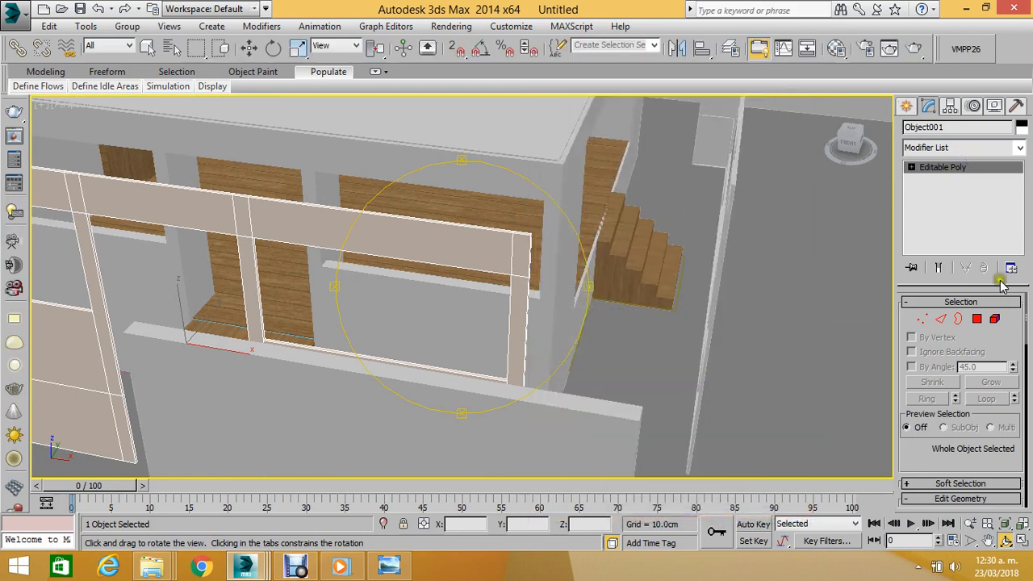
Move front panel Object001 along Y against the front wall of the house, to about Y 892 cm.
click(1002, 147)
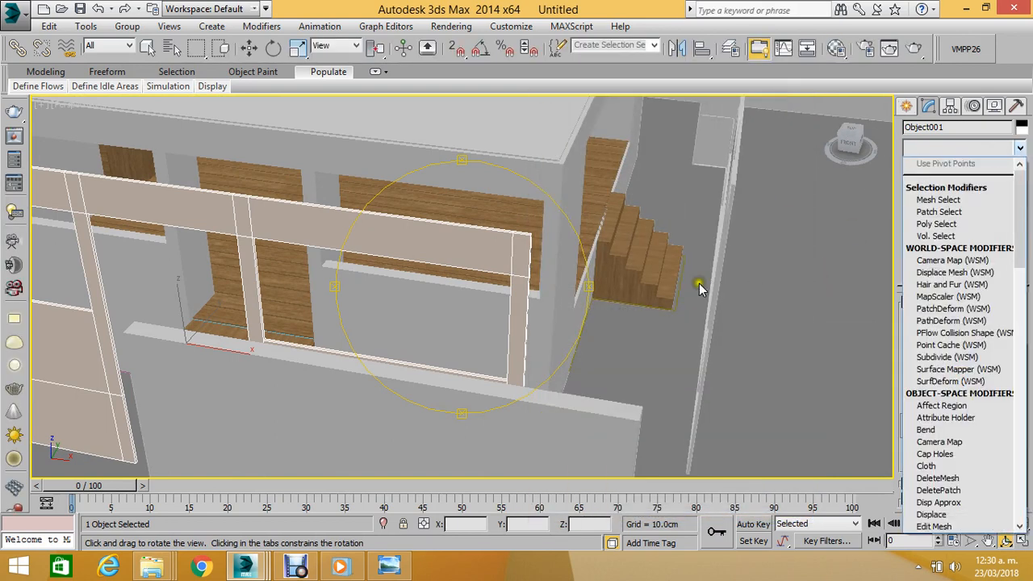
click(808, 343)
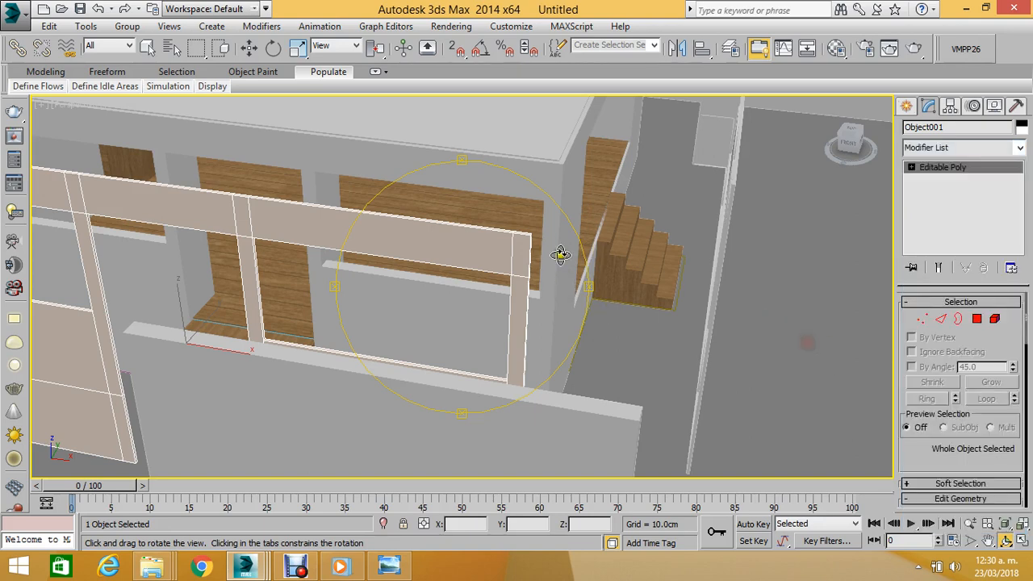
click(251, 48)
click(610, 366)
click(468, 239)
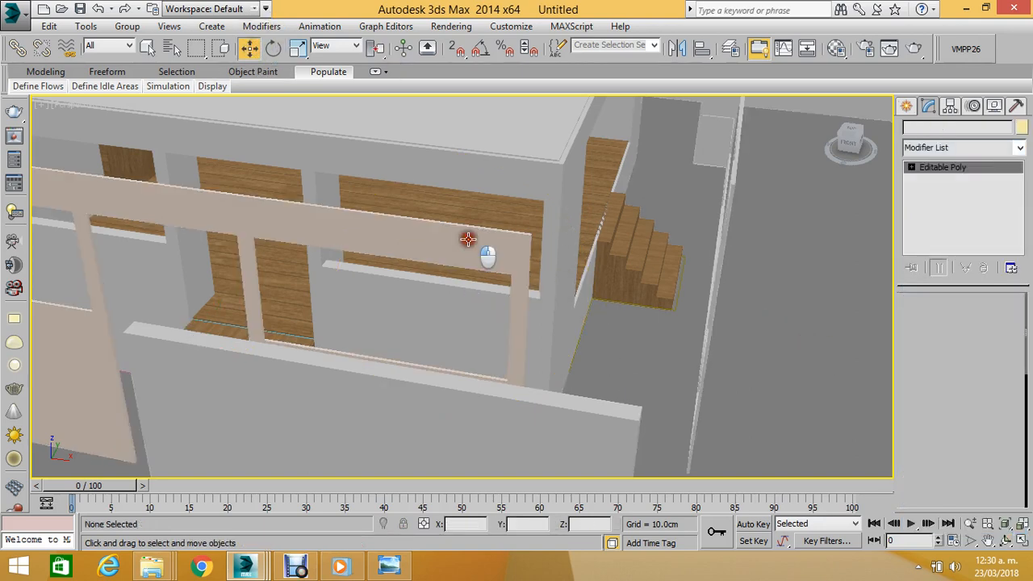
key(t)
scroll(470, 216, down, 10)
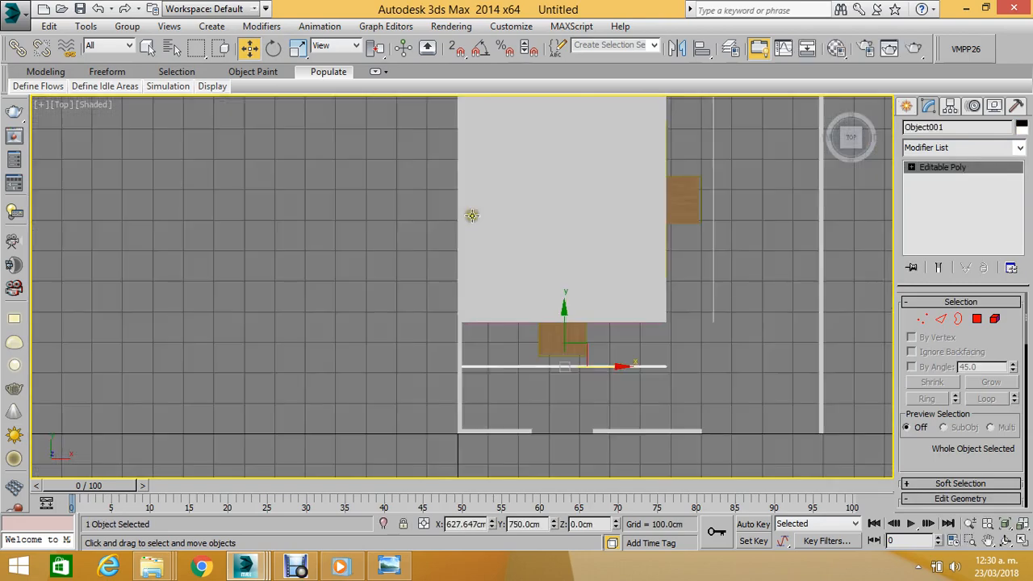
scroll(509, 266, up, 5)
scroll(511, 271, up, 3)
drag(489, 275, 525, 150)
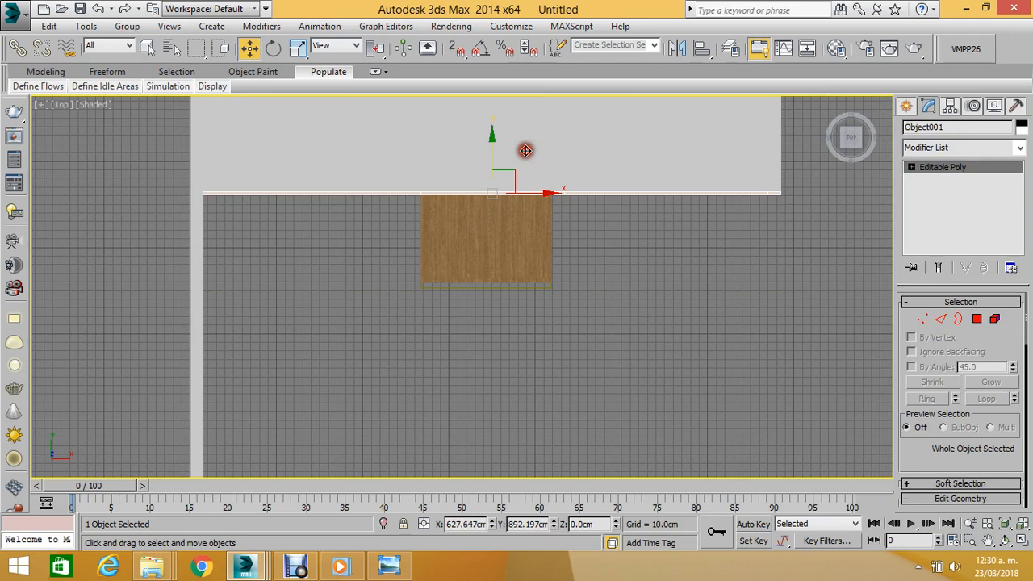
Assign the 03 - Default stone material to side panel Object002 and move it along X against the side wall, to about X 474 cm.
key(p)
scroll(547, 170, down, 3)
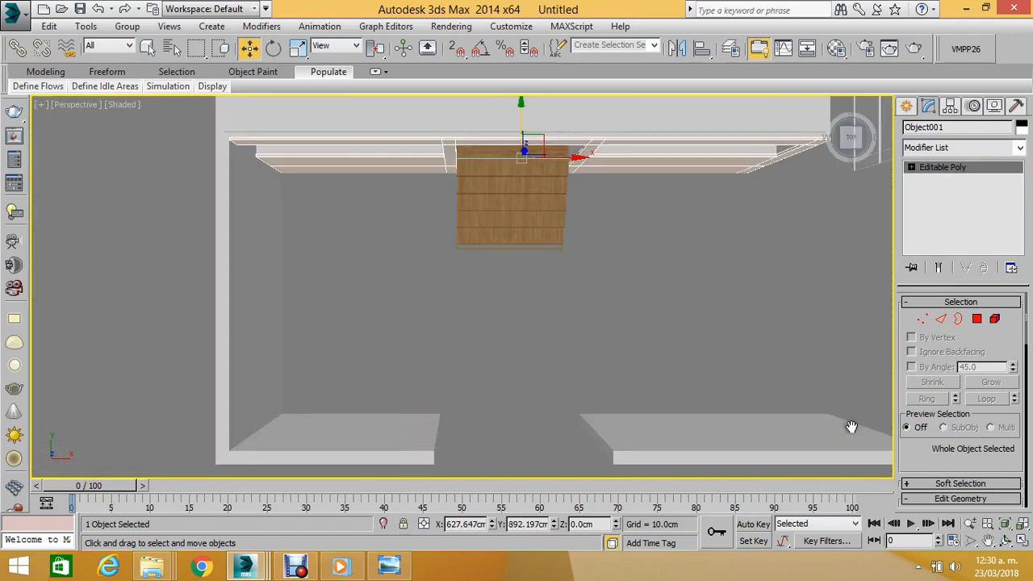
click(1008, 543)
drag(627, 244, 410, 263)
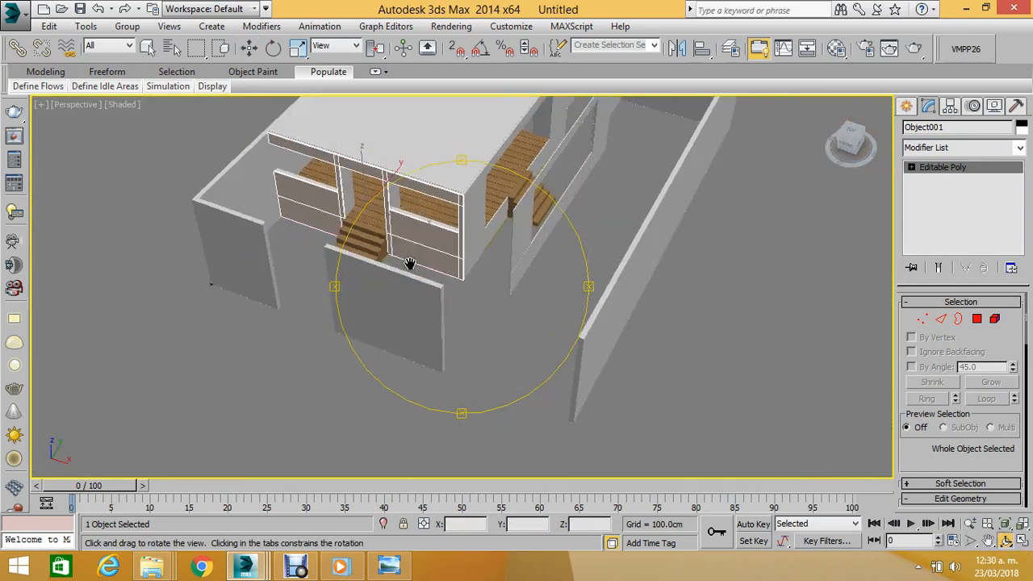
middle_drag(410, 264, 374, 306)
scroll(374, 306, up, 4)
drag(456, 254, 431, 237)
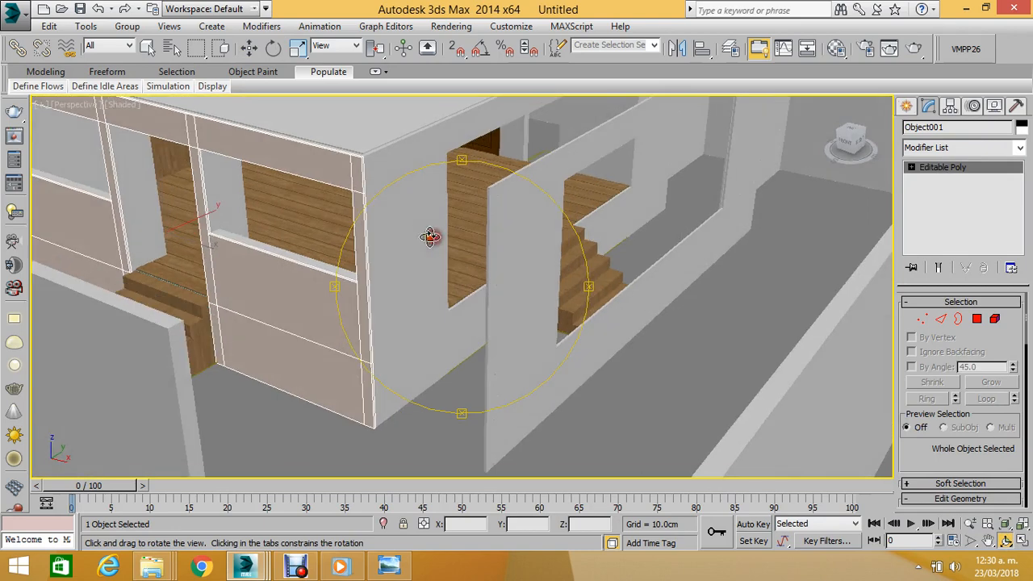
click(252, 50)
click(503, 252)
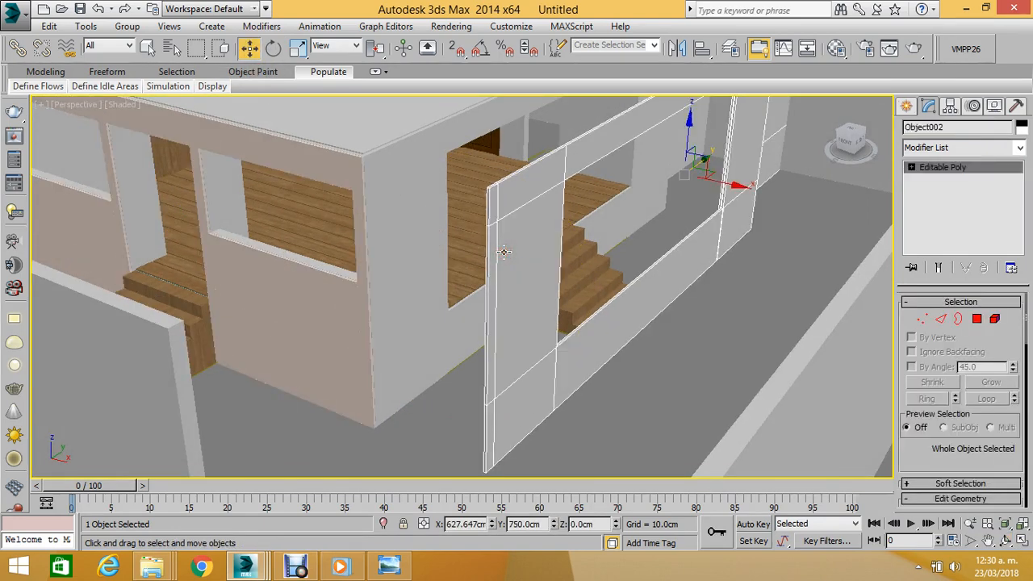
key(m)
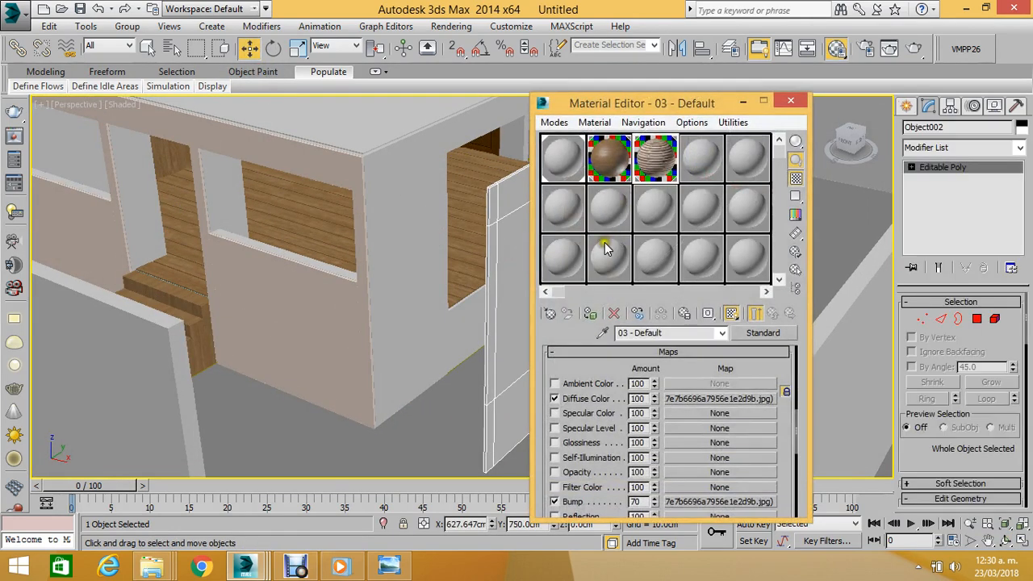
click(589, 313)
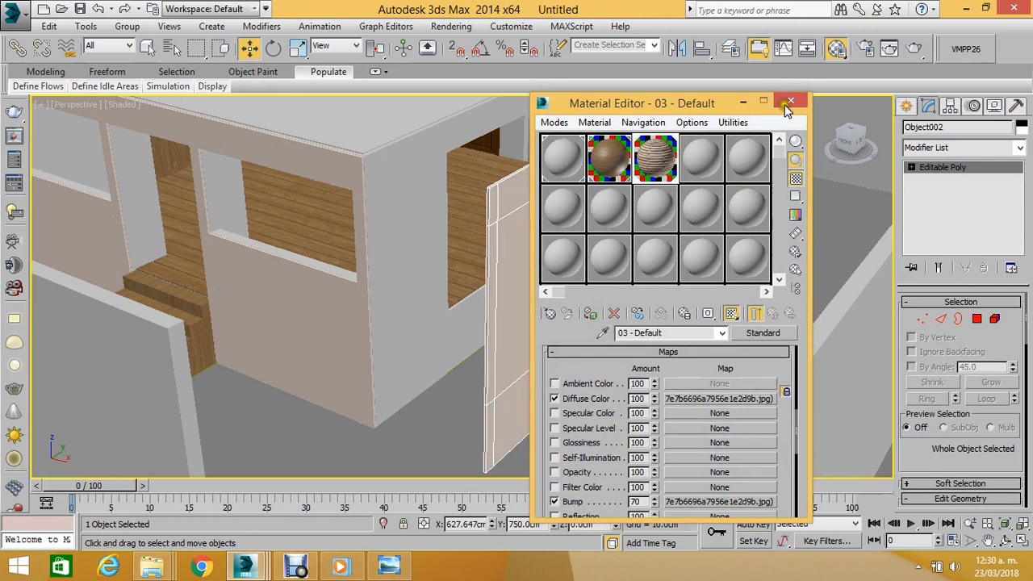
click(788, 103)
drag(726, 186, 630, 186)
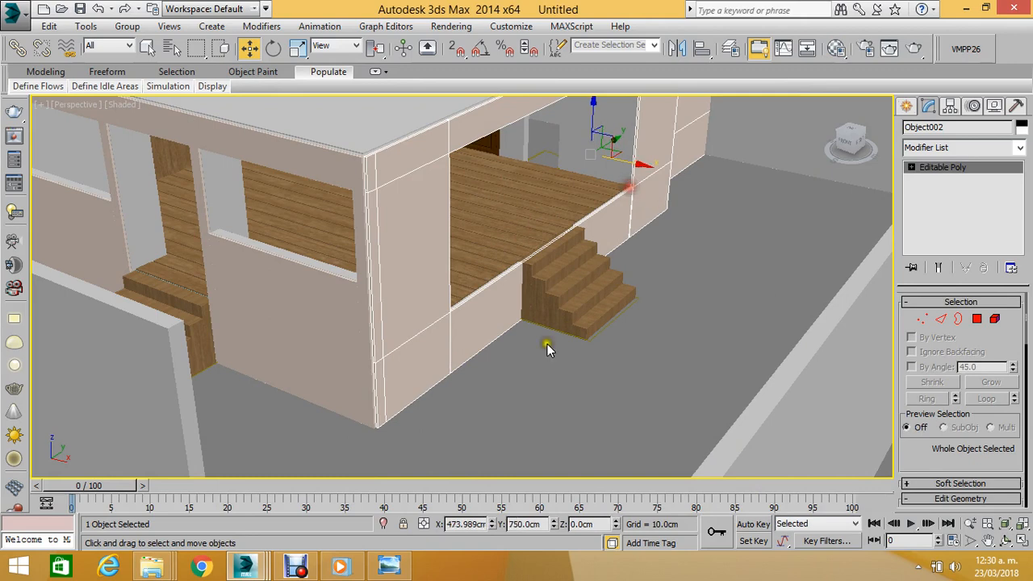
Select both cladding panels together and apply a UVW Map modifier with Box mapping.
ctrl+click(348, 355)
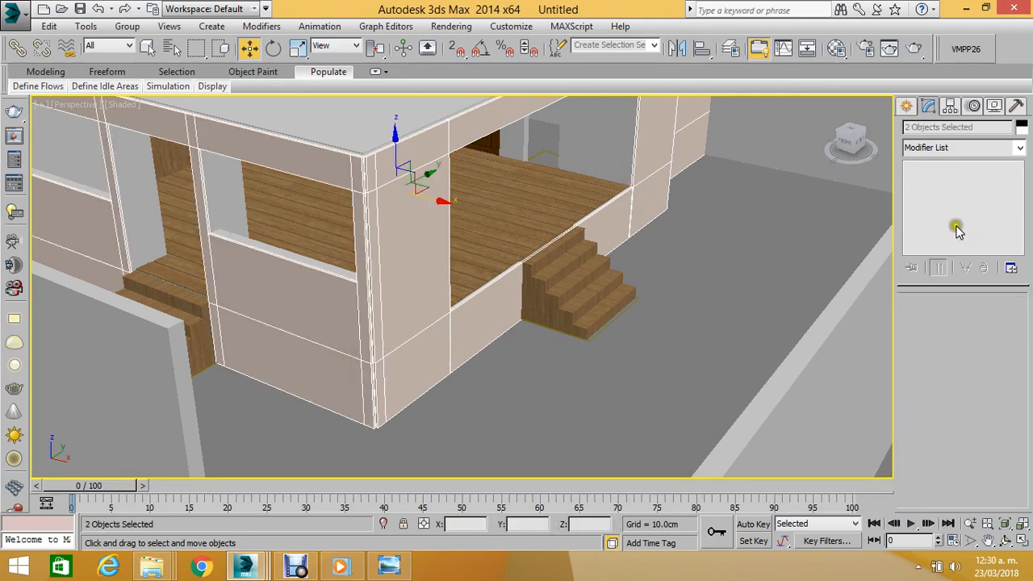
click(992, 152)
drag(1021, 175, 1028, 464)
click(964, 393)
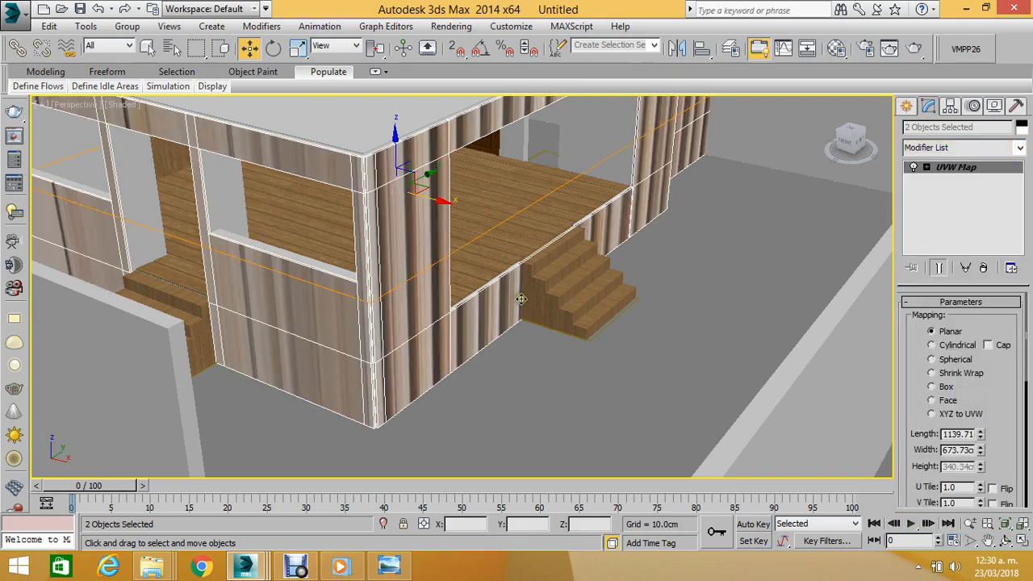
middle_drag(521, 300, 574, 341)
click(932, 386)
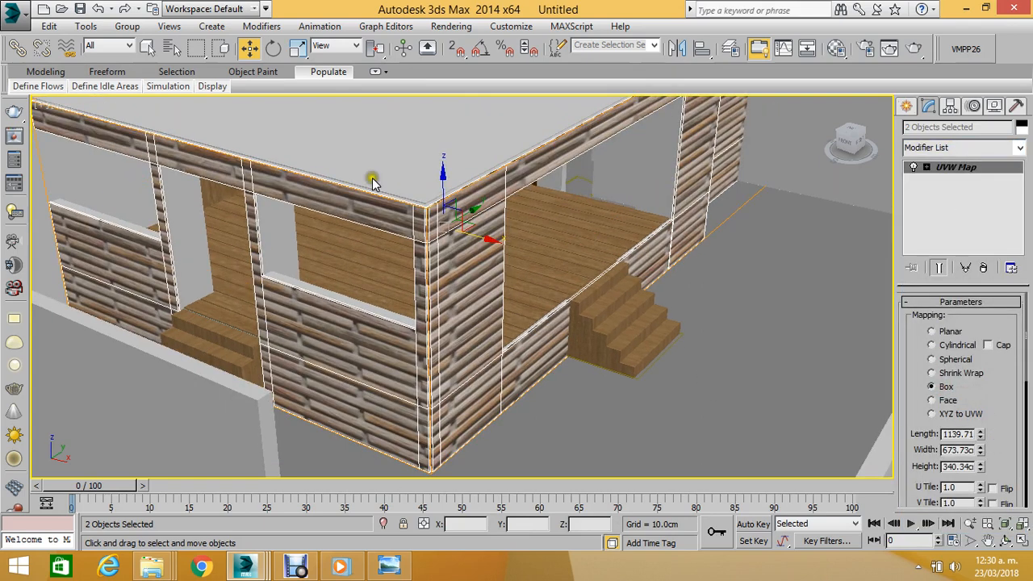
Scale the UVW Map gizmo down uniformly to make the stone courses on both panels smaller.
click(298, 47)
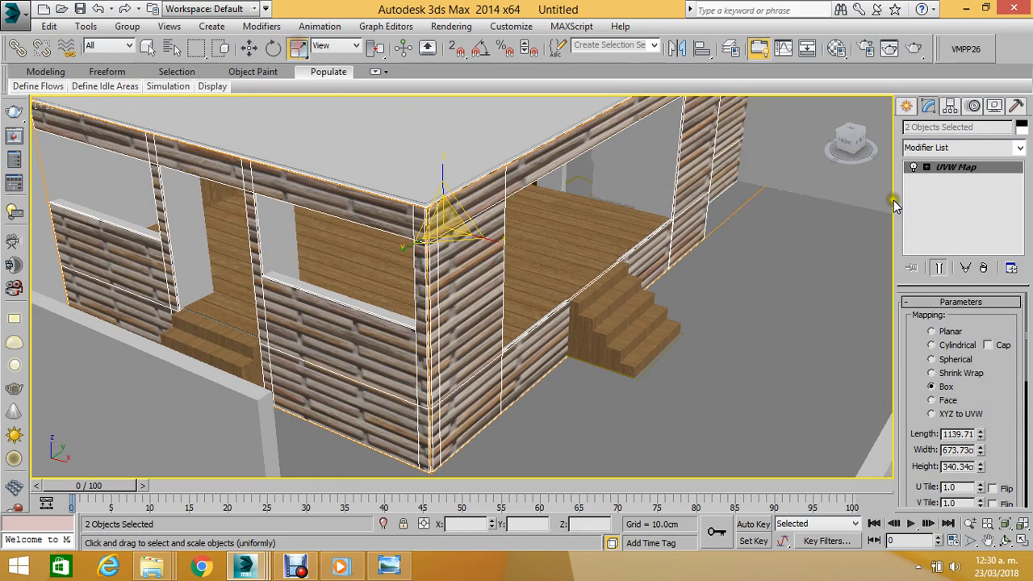
click(927, 167)
click(952, 180)
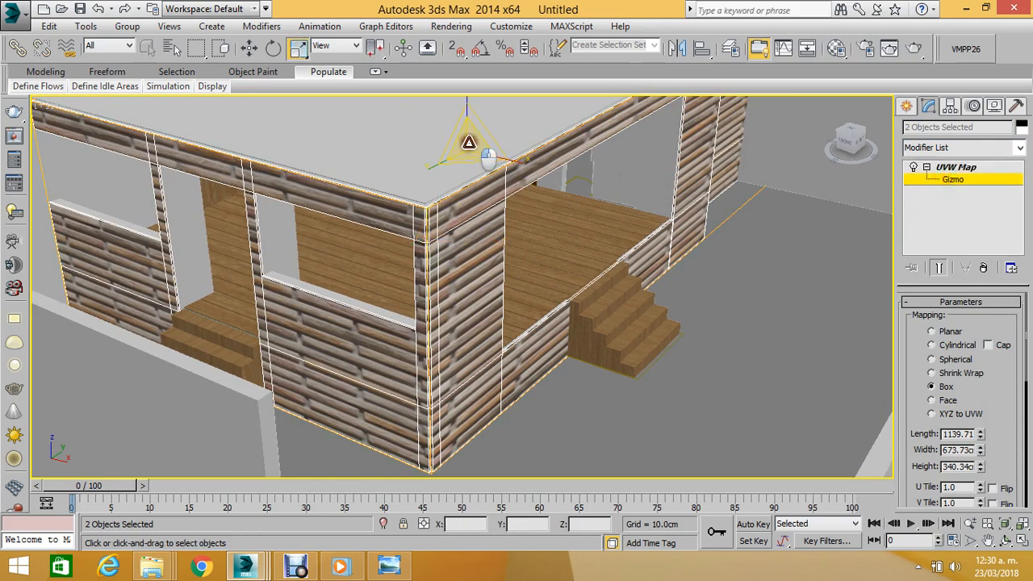
drag(468, 143, 534, 300)
Shrink the UVW Map gizmo along the Y axis to shorten the stones, and check the cladding around the house.
click(1004, 547)
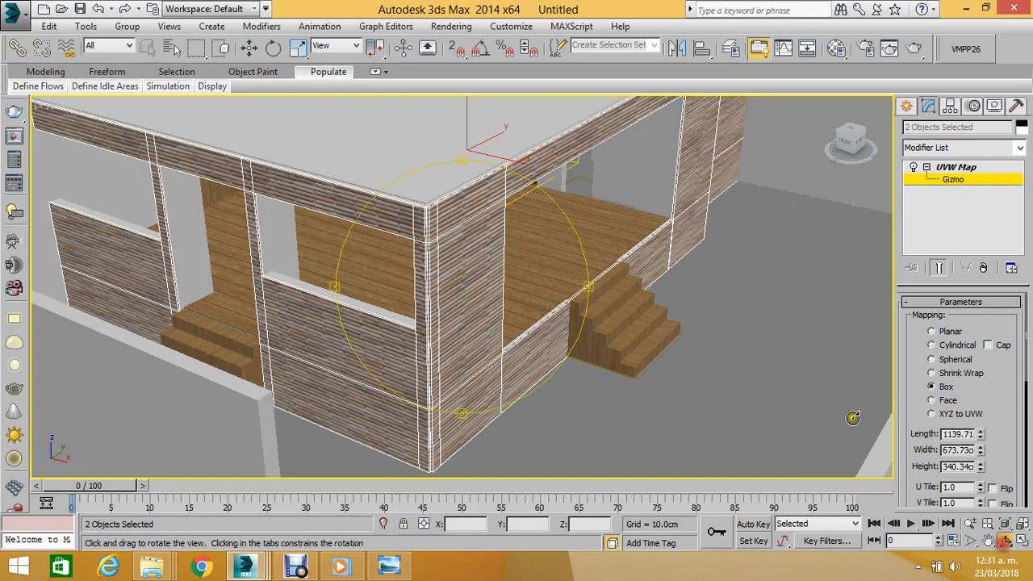
mouse_move(451, 244)
mouse_down()
mouse_move(410, 258)
mouse_move(456, 264)
mouse_move(440, 241)
mouse_up()
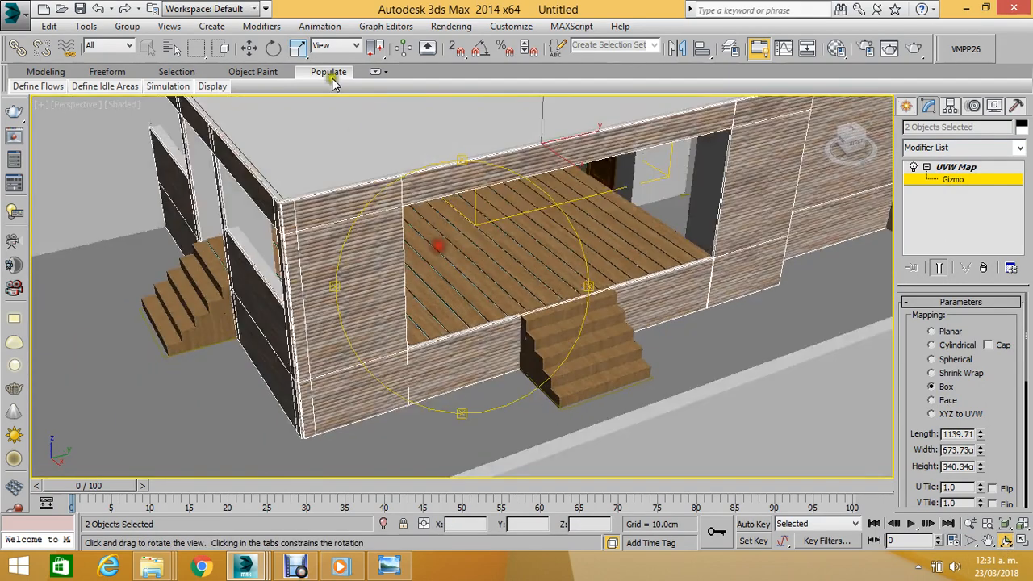
click(298, 48)
drag(490, 156, 519, 147)
middle_drag(482, 207, 484, 243)
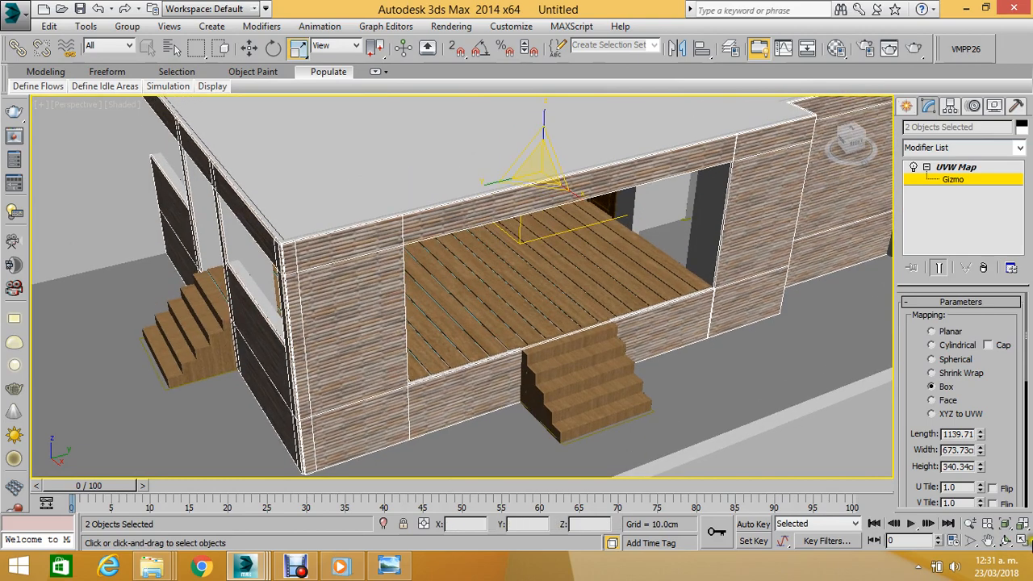
click(1004, 543)
drag(489, 288, 434, 280)
scroll(456, 282, down, 5)
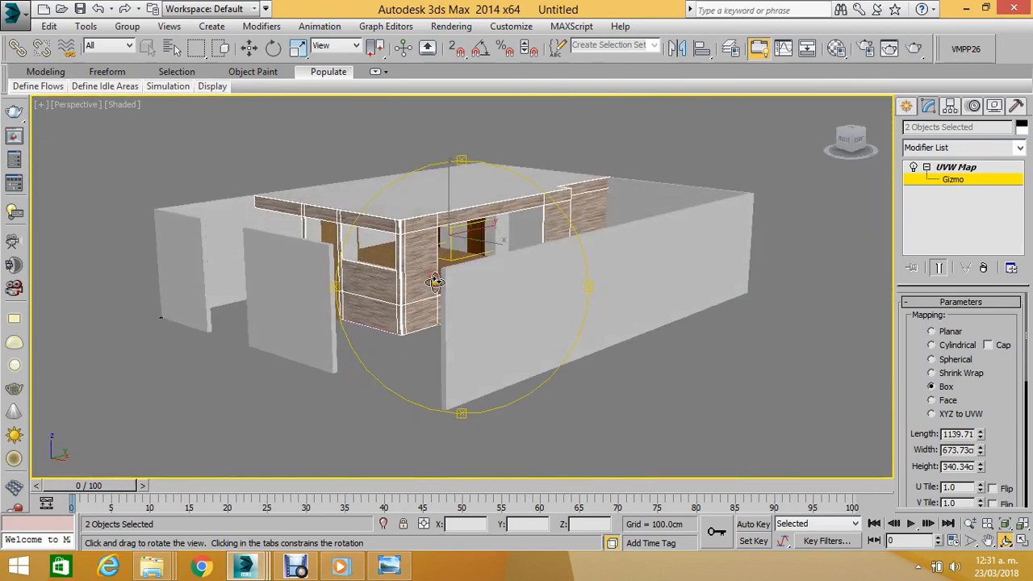
Switch to File Explorer's Cafetería folder and locate the Cofee 1 render among its files.
mouse_move(151, 565)
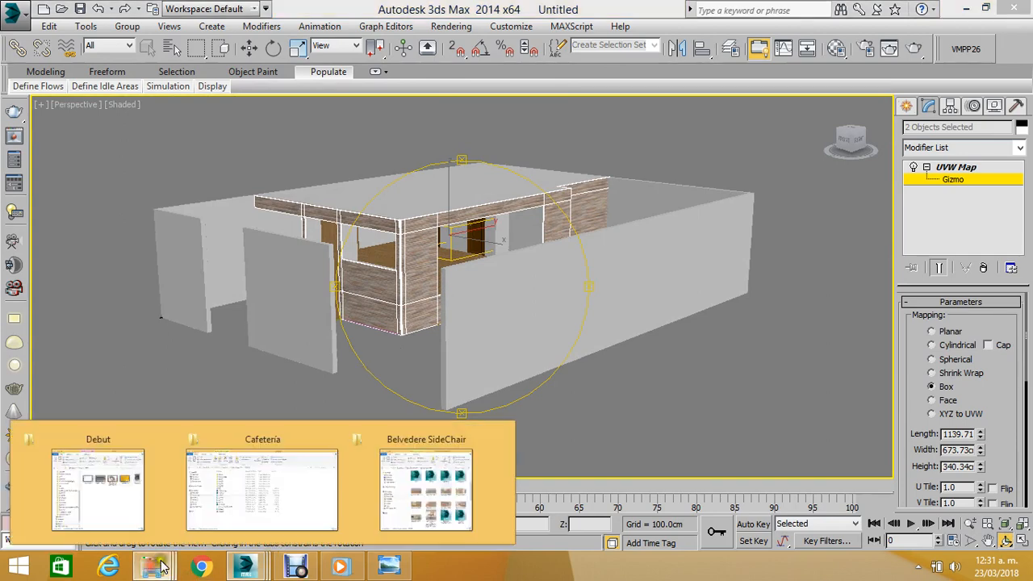
mouse_move(260, 499)
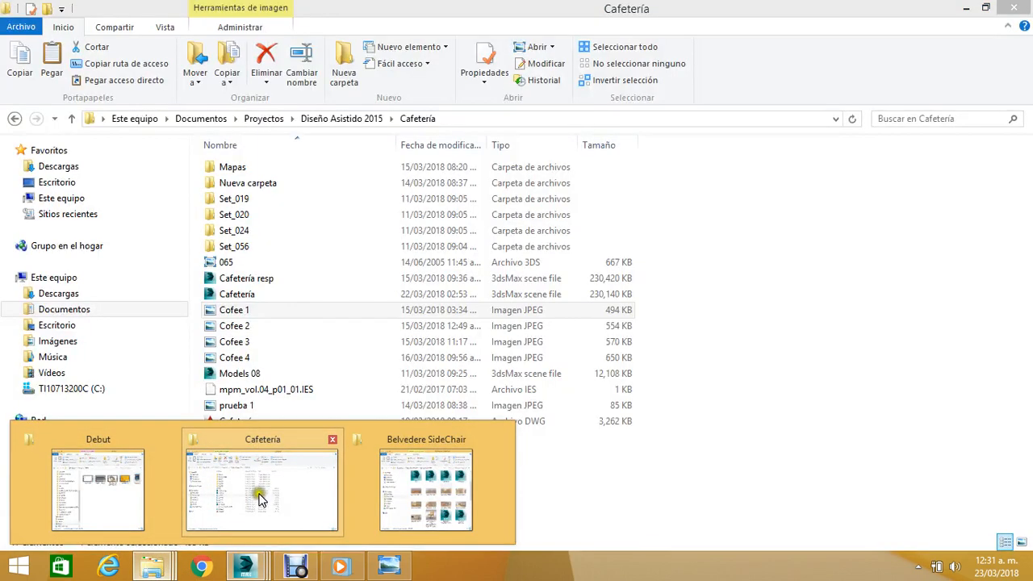
click(241, 484)
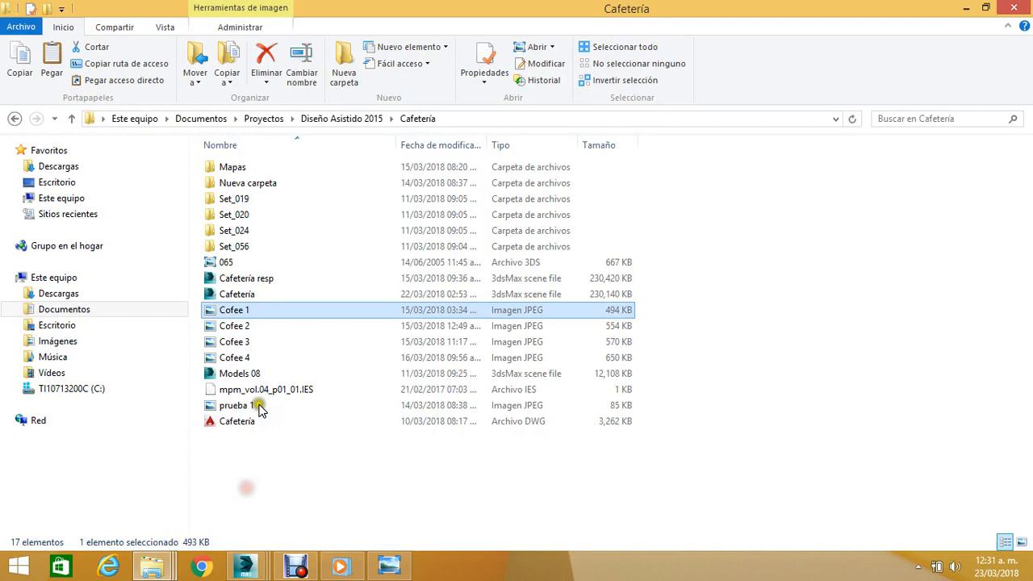
click(233, 315)
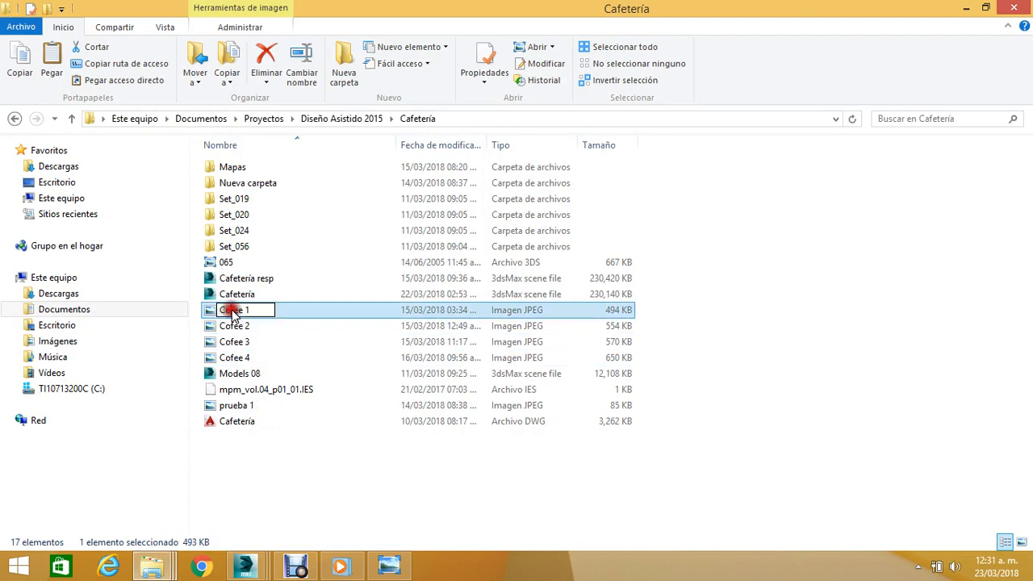
click(707, 304)
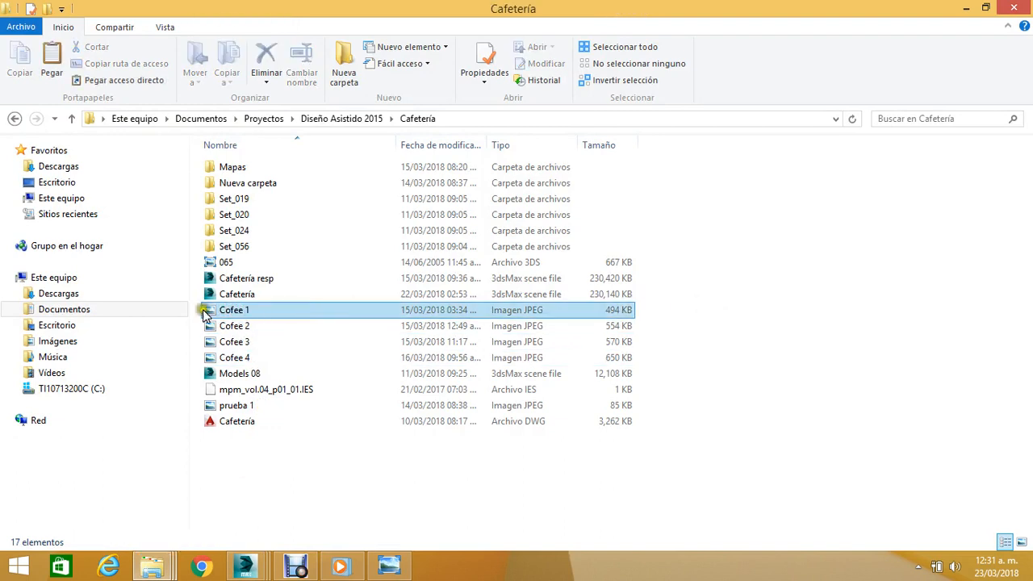
Switch to Windows Photo Viewer and look through the café renders, ending on Cofee 4.
click(406, 571)
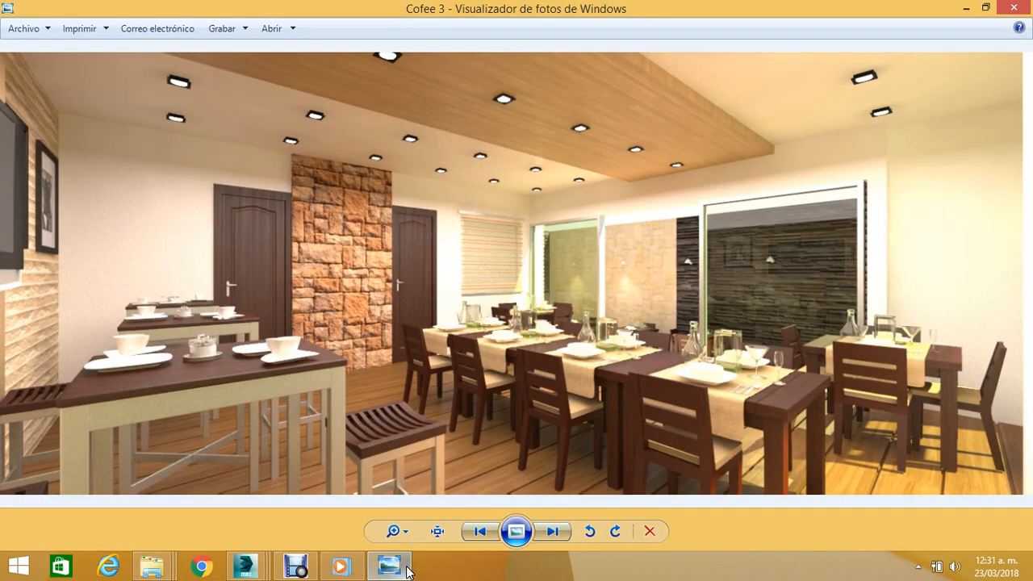
click(482, 530)
click(488, 532)
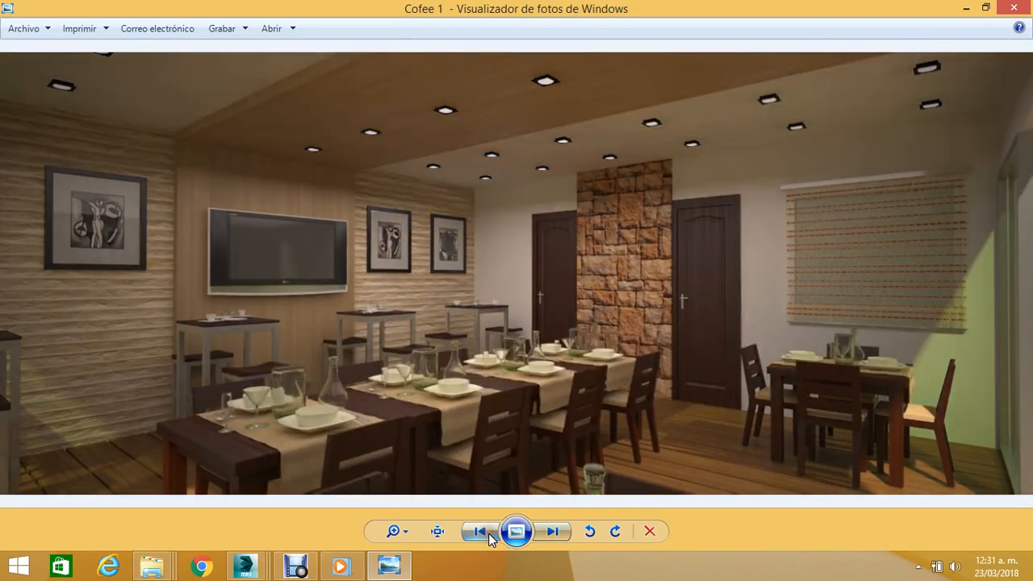
click(492, 536)
click(545, 535)
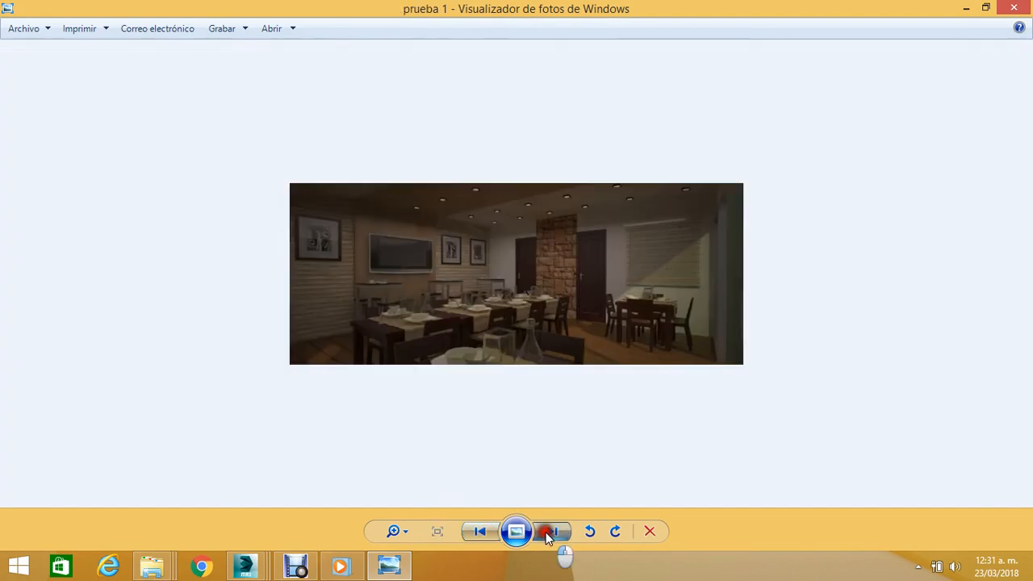
click(548, 532)
click(549, 533)
click(549, 534)
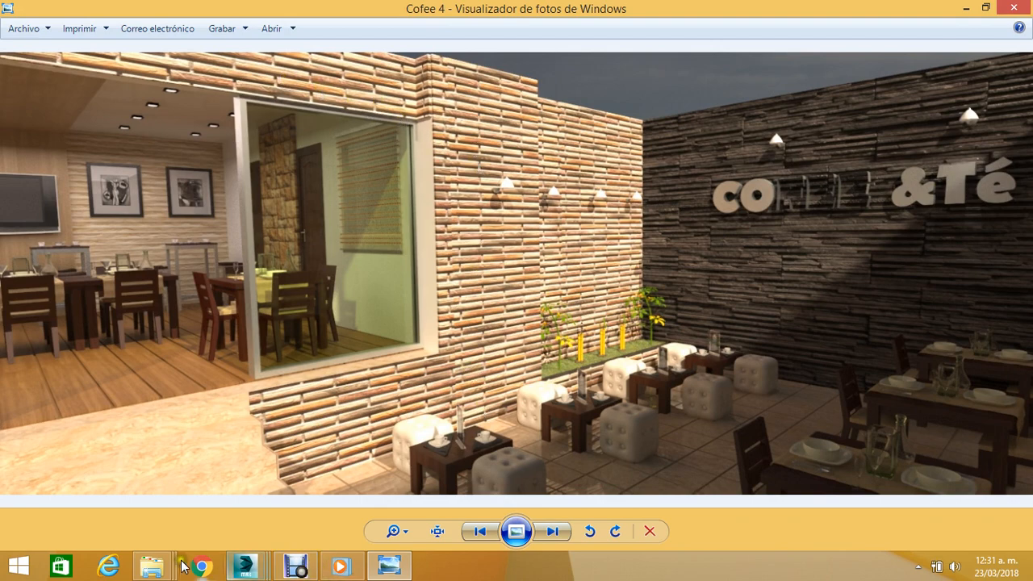
Open Belvedere 10002 from the Belvedere SideChair folder and look through the following renders up to Belvedere 20001.
mouse_move(171, 570)
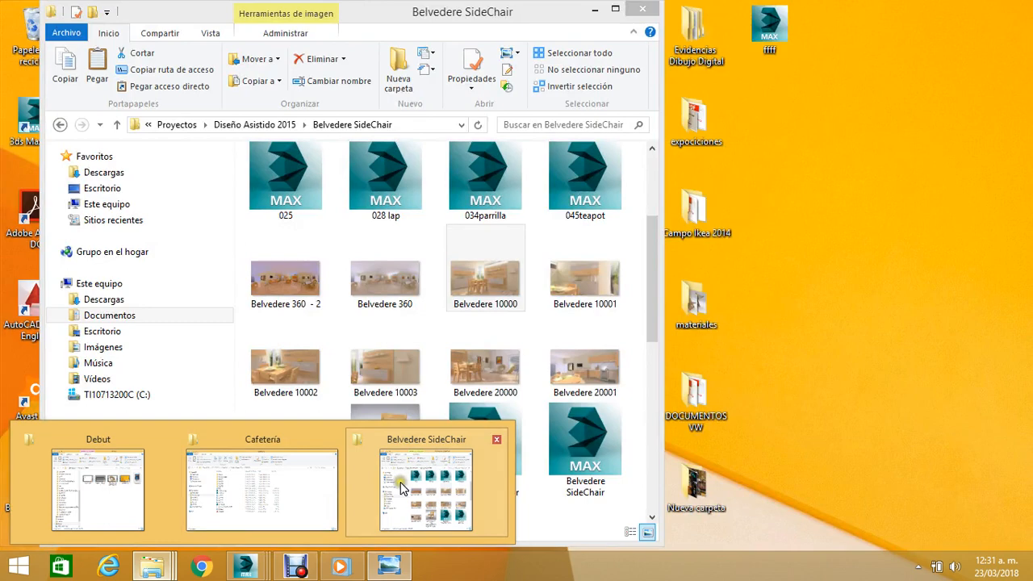
click(399, 482)
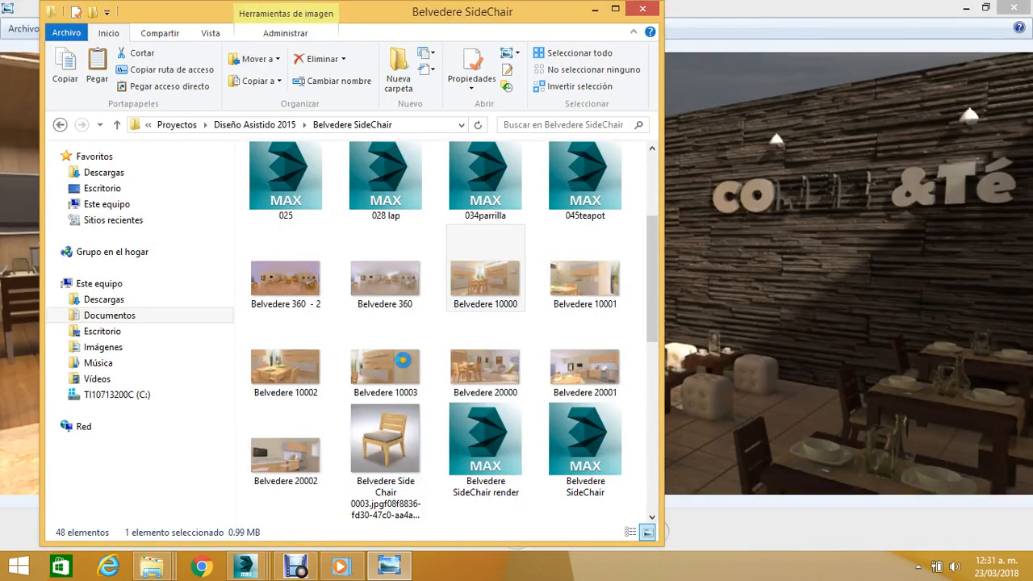
double_click(293, 375)
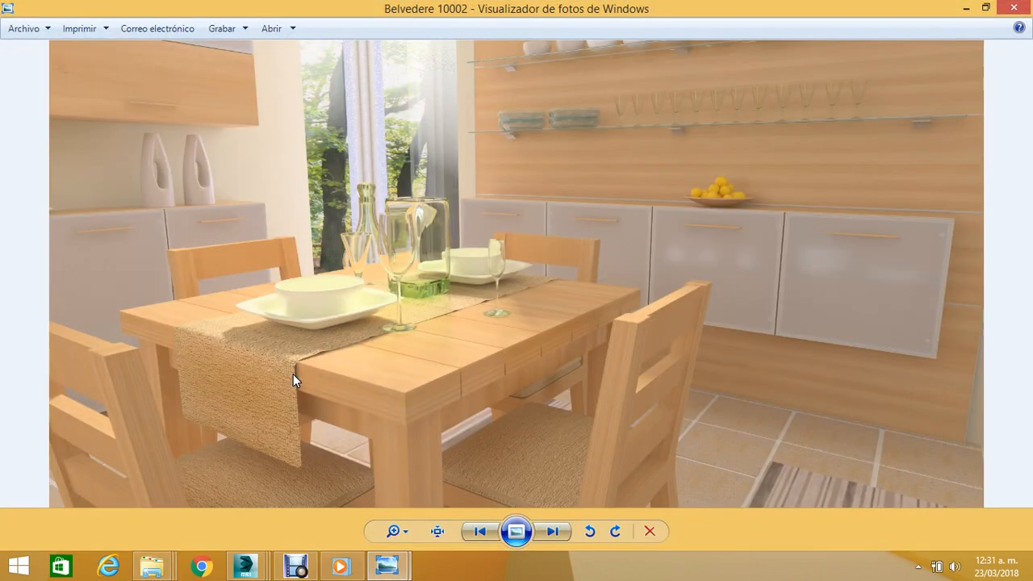
key(Right)
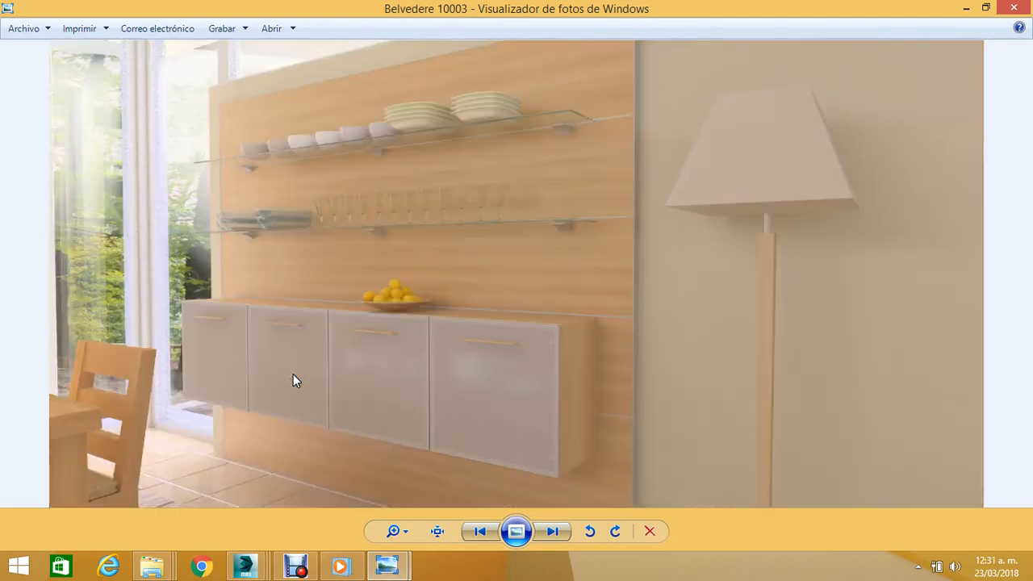
key(Right)
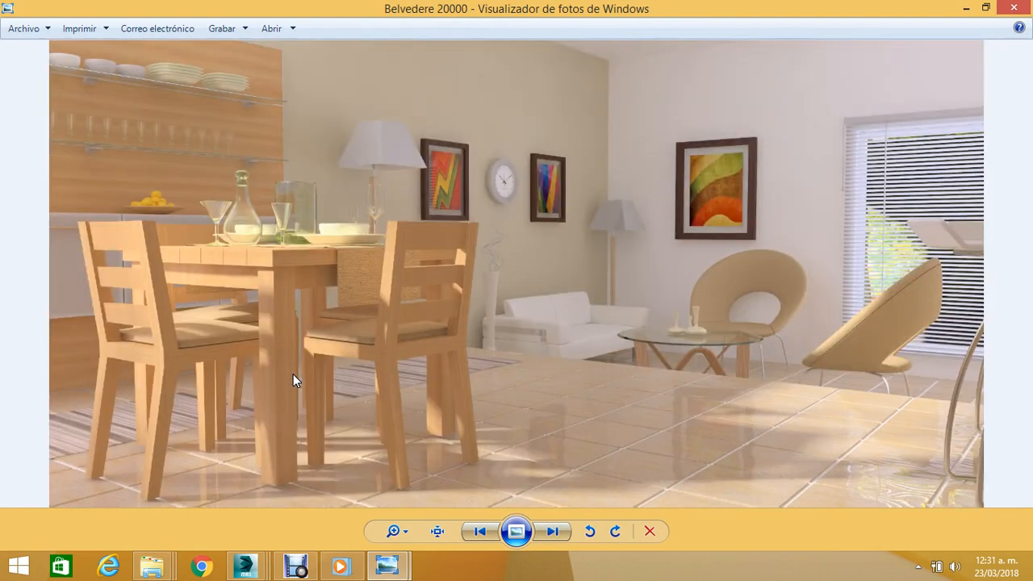
key(Right)
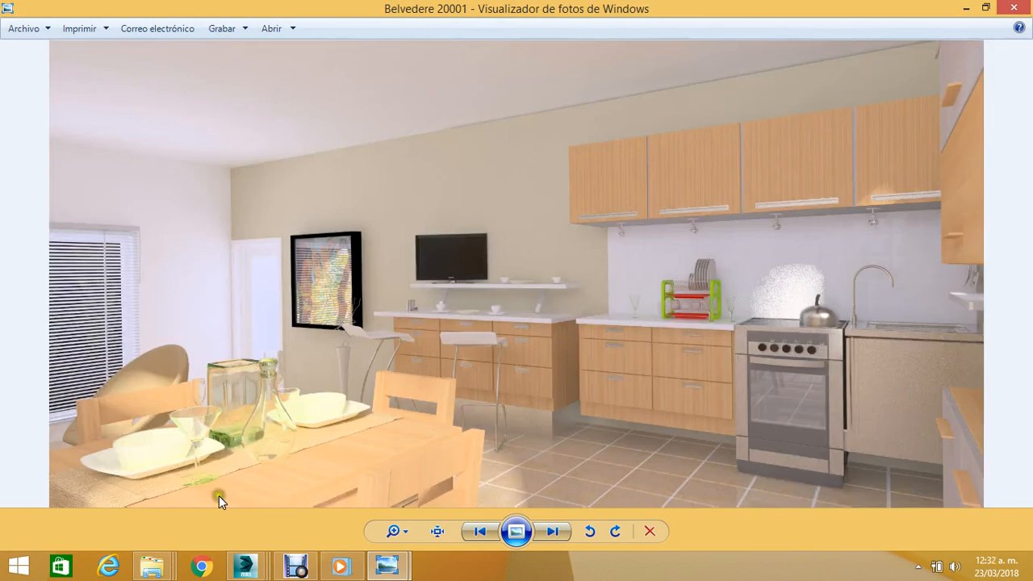
Switch to the Cafetería.max scene in 3ds Max, close the Belvedere image viewer, and maximize the scene's window.
click(254, 571)
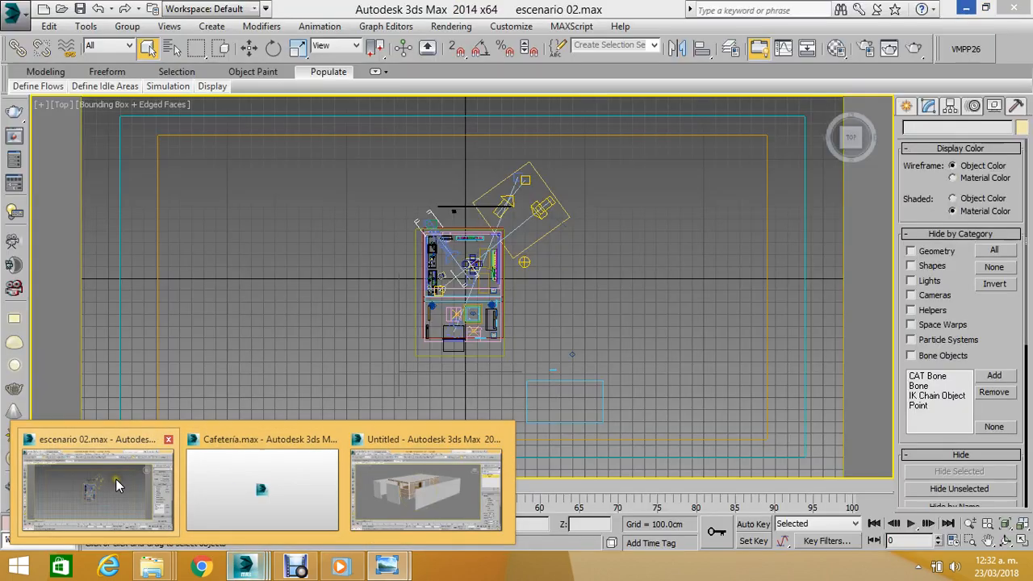
click(193, 479)
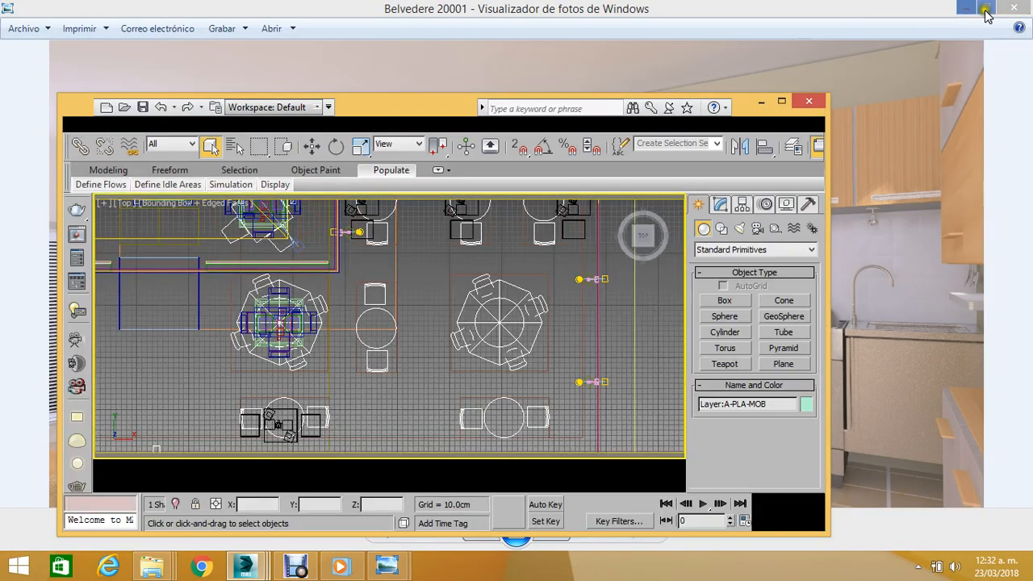
click(1013, 7)
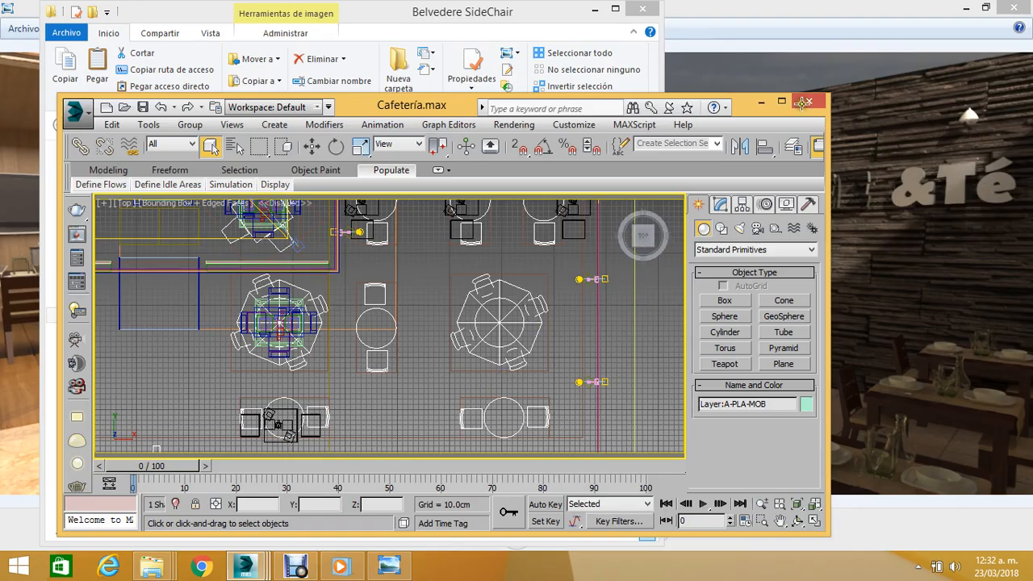
click(783, 103)
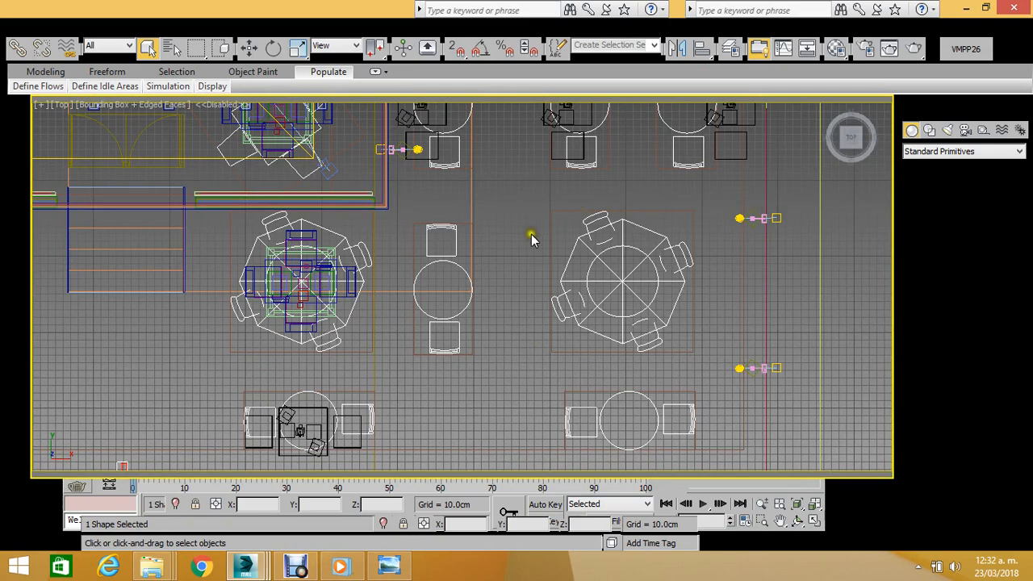
Show the Cafetería.max scene in a Shaded Perspective view and examine the whole café layout.
middle_drag(530, 235, 560, 210)
scroll(559, 210, down, 3)
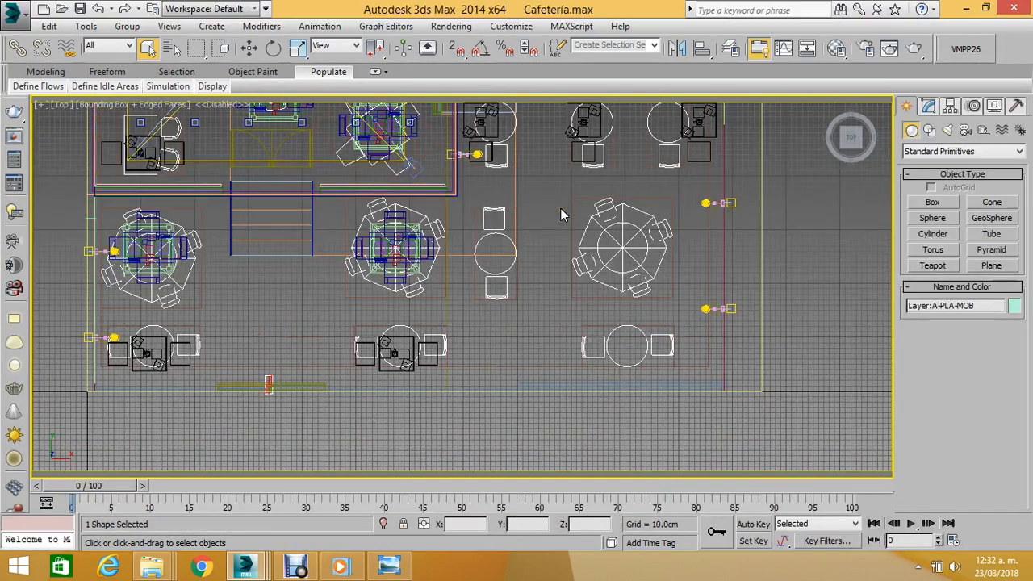
key(p)
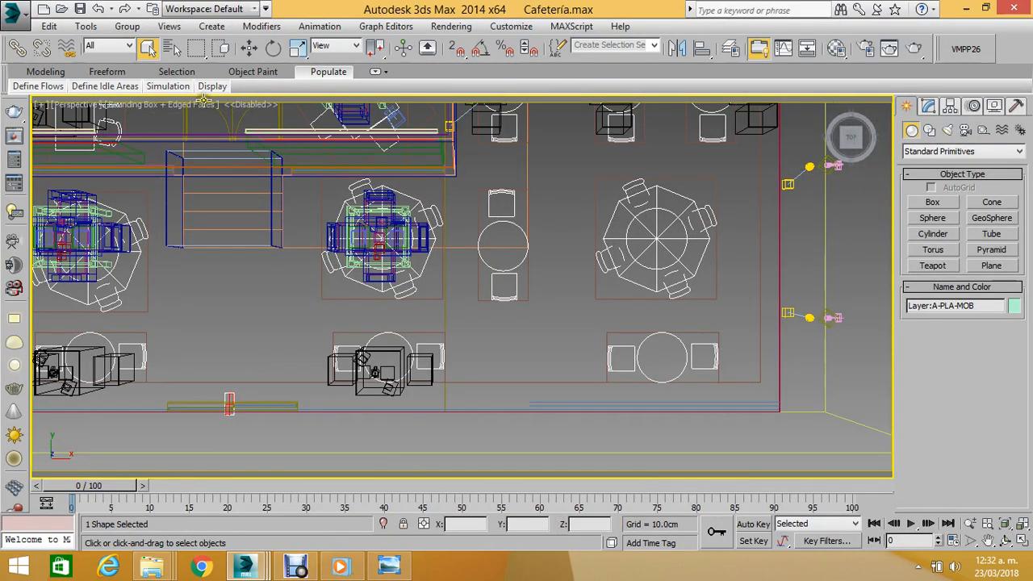
click(198, 112)
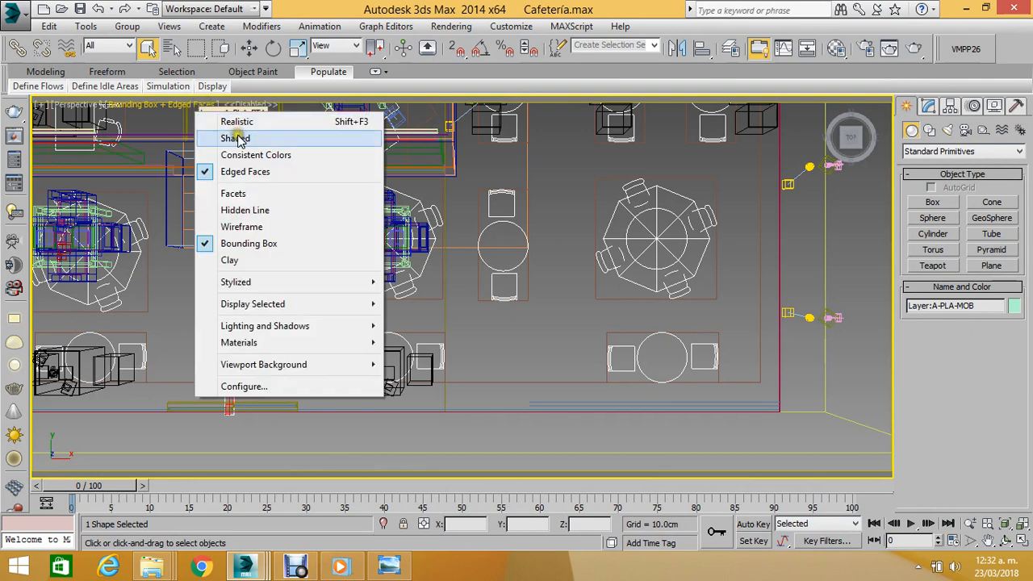
click(238, 137)
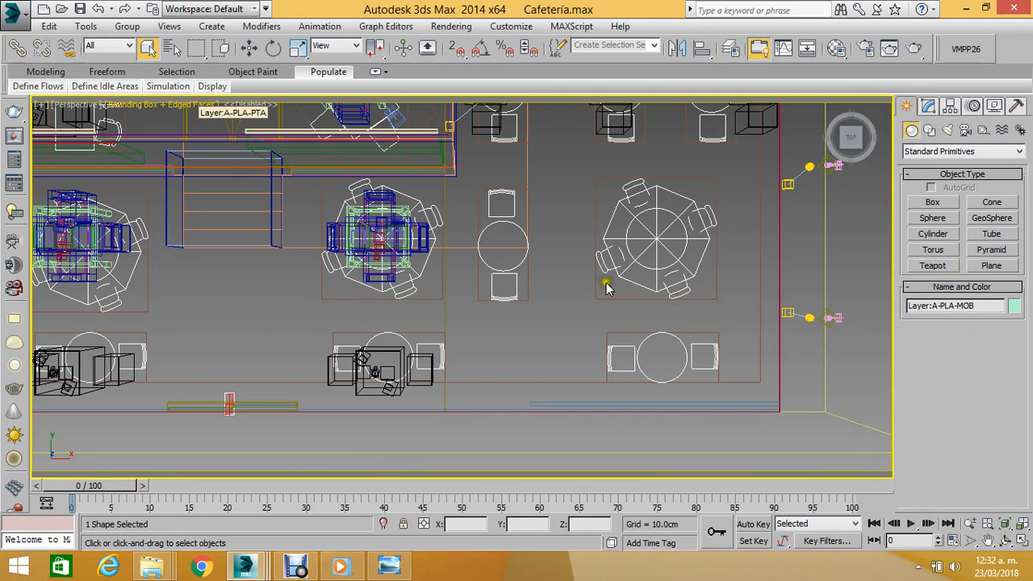
alt+middle_drag(582, 293, 581, 293)
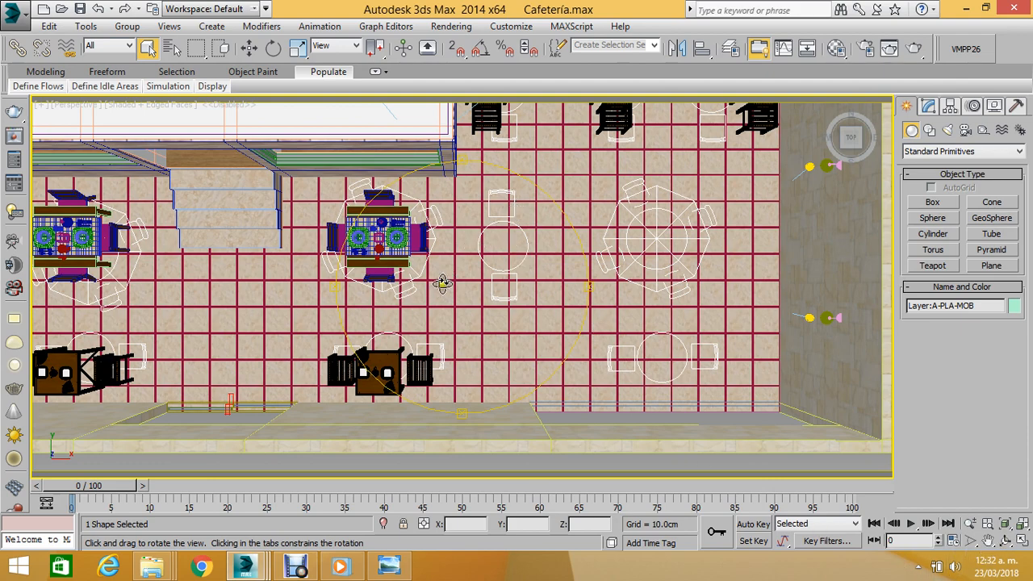
scroll(455, 263, down, 3)
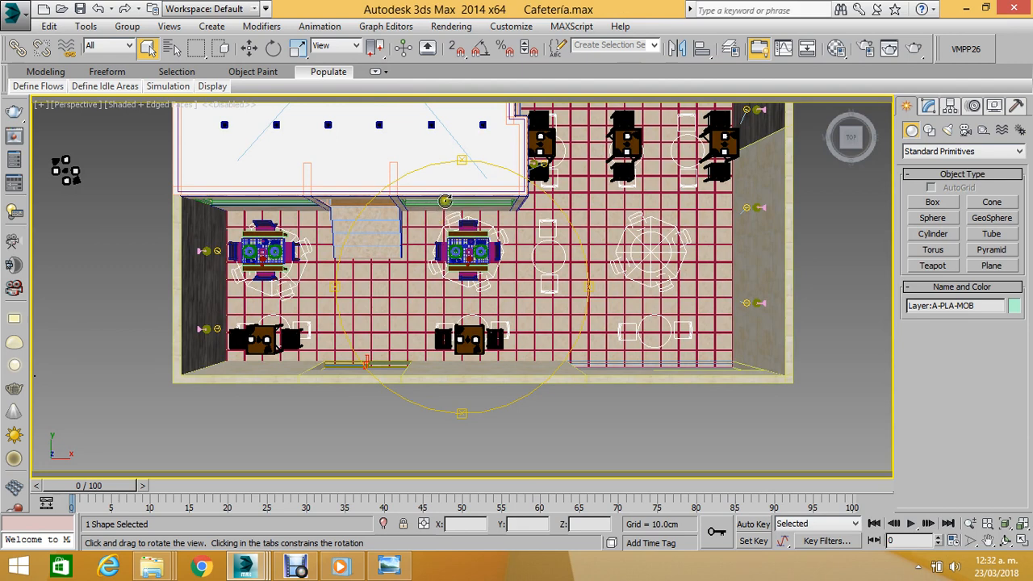
scroll(188, 201, down, 2)
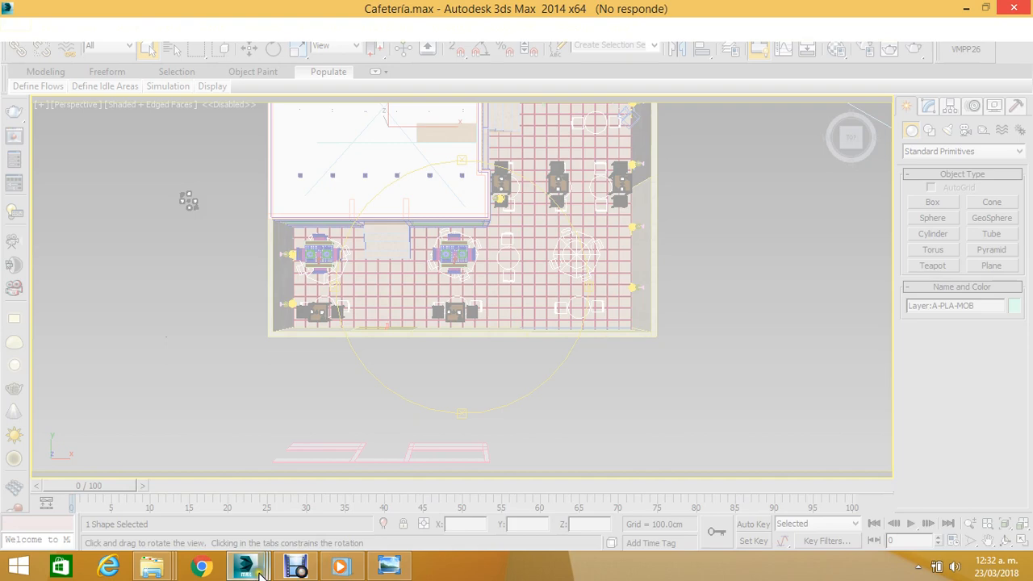
Switch to the escenario 02.max scene, orbit it into a perspective view, and set the viewport to Shaded.
mouse_move(257, 568)
mouse_move(126, 485)
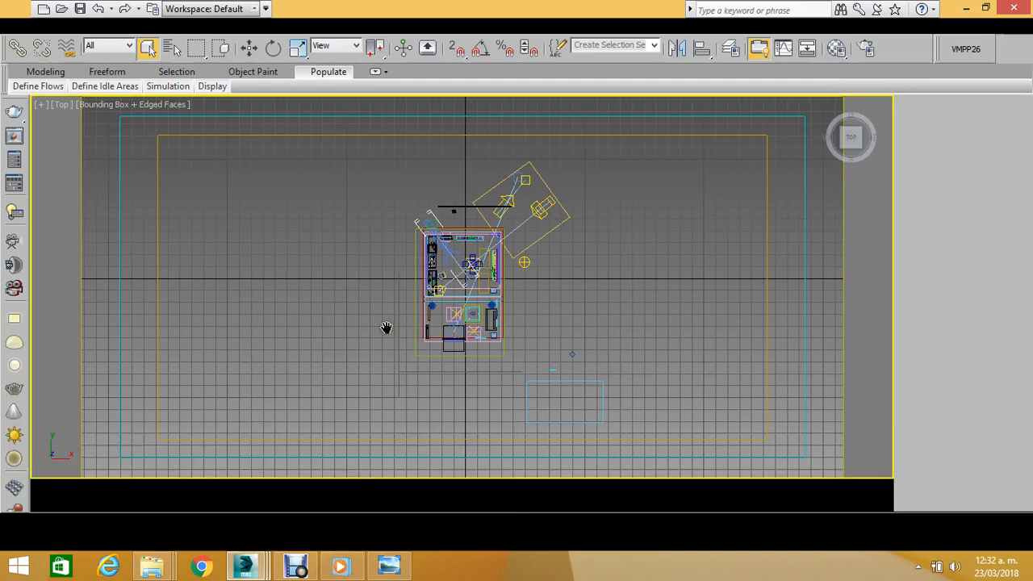
scroll(468, 329, up, 5)
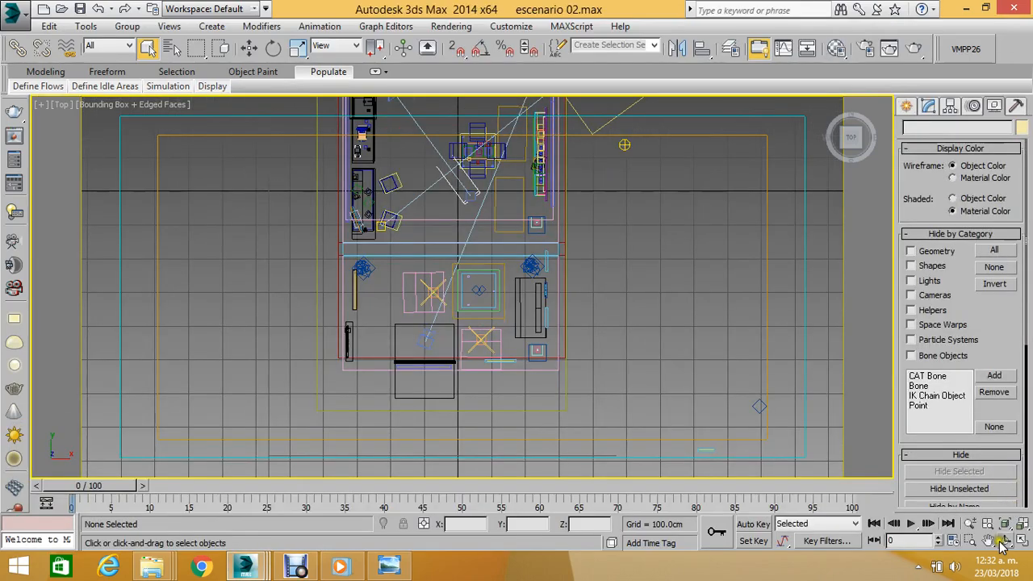
click(1004, 540)
drag(420, 241, 396, 202)
scroll(468, 228, up, 8)
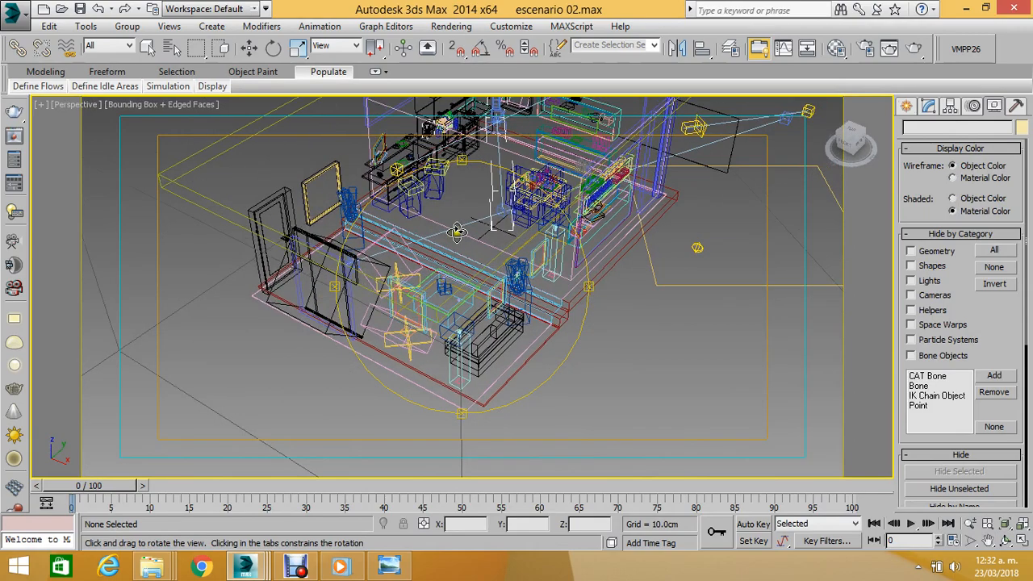
right_click(201, 106)
click(252, 140)
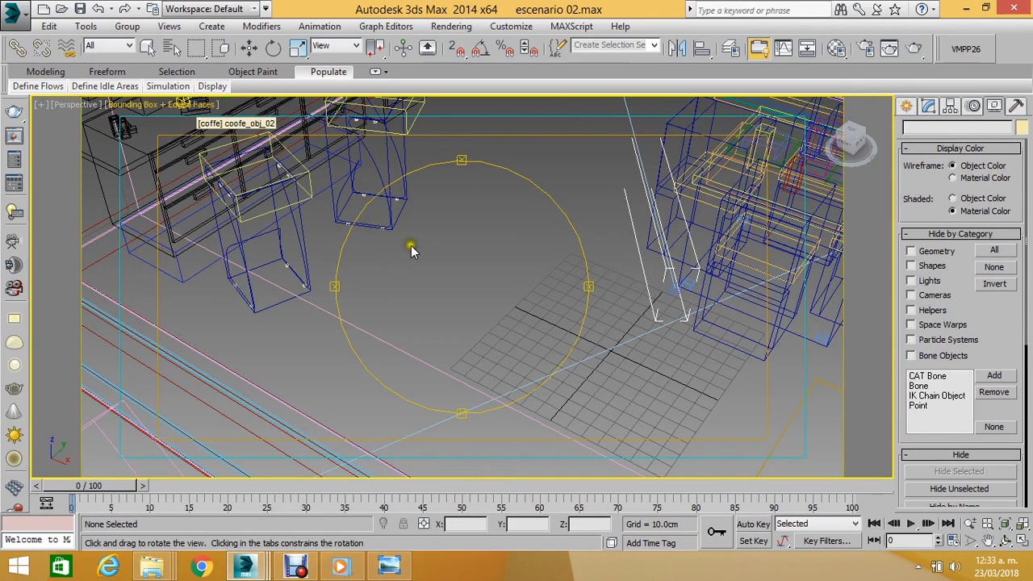
Try to bring up the Cafetería.max scene, return to escenario 02.max, and orbit its shaded Perspective view.
click(245, 561)
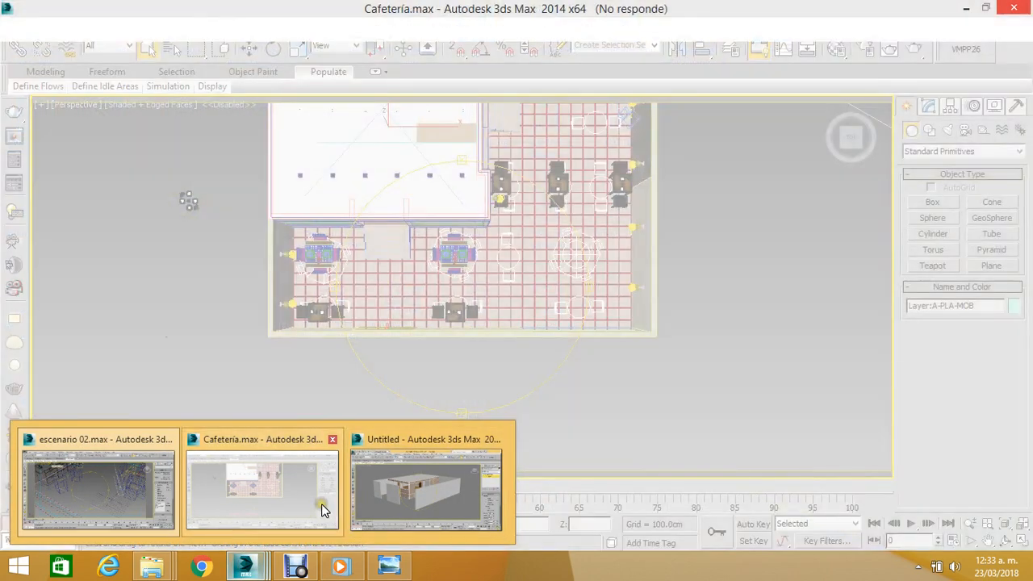
click(321, 505)
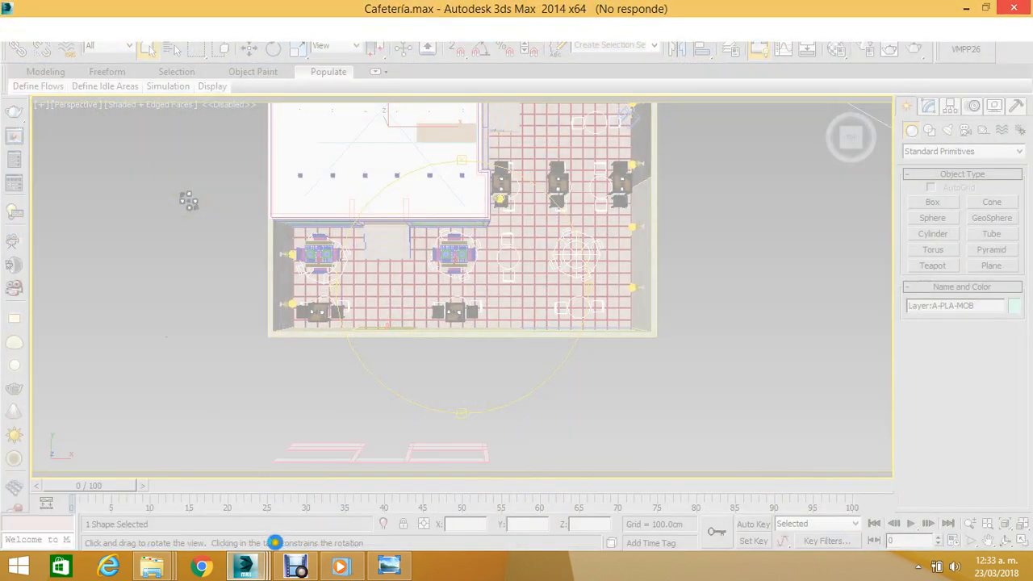
click(263, 564)
click(122, 501)
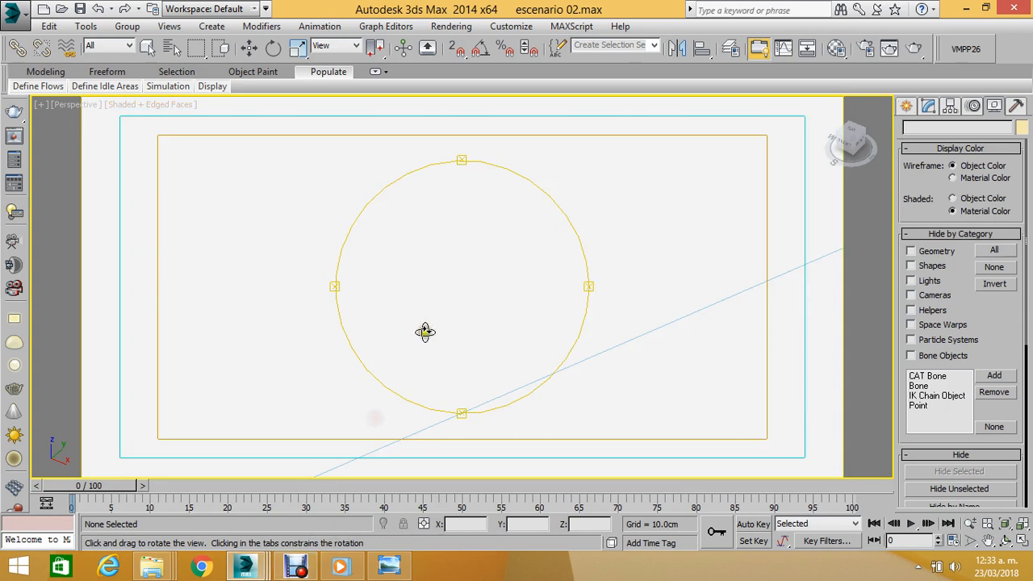
drag(454, 288, 452, 297)
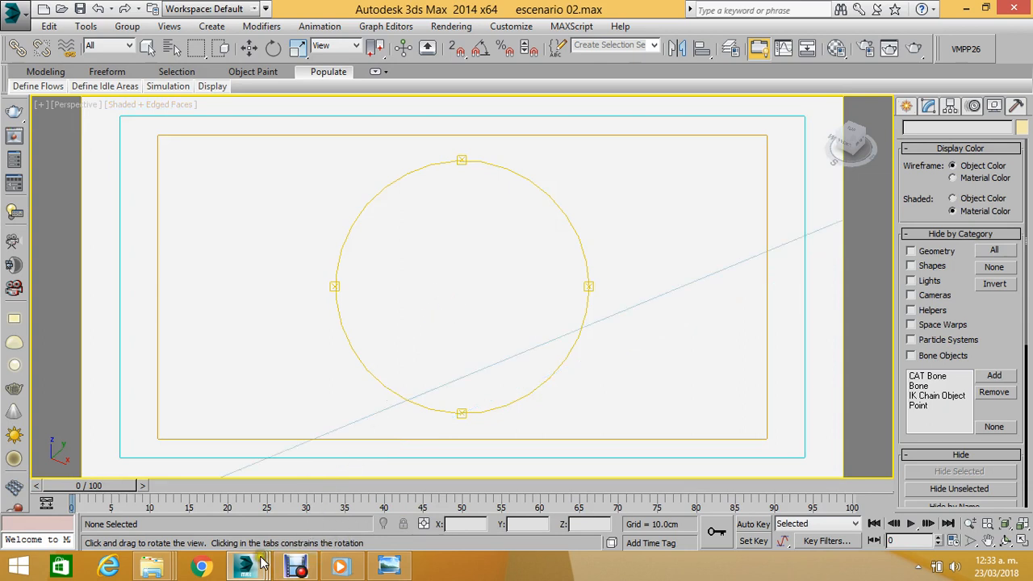
Switch to the untitled house scene and start merging objects from the Cafetería.max file.
mouse_move(258, 564)
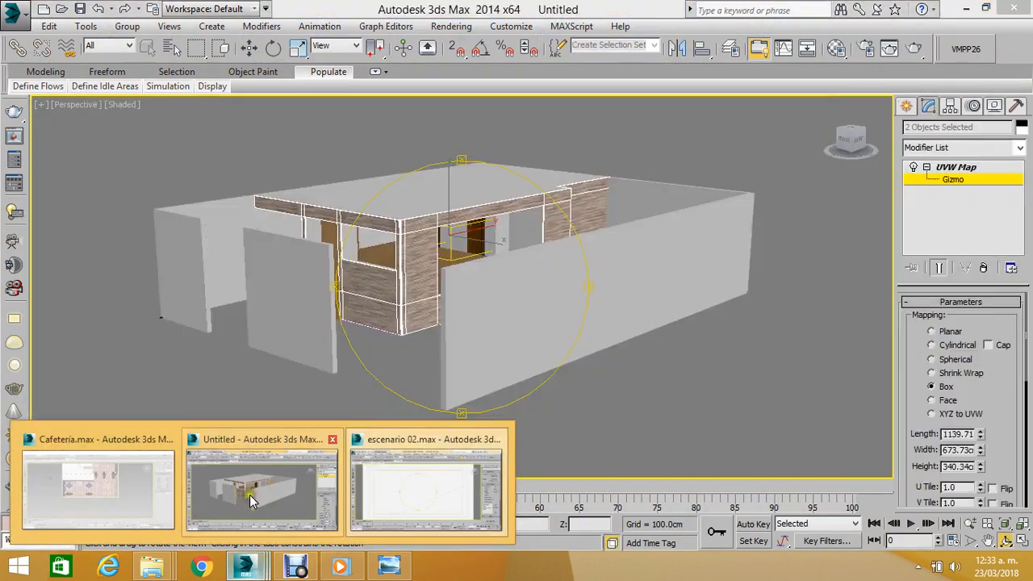
click(250, 494)
mouse_move(404, 337)
mouse_down()
mouse_move(410, 330)
mouse_move(404, 451)
mouse_move(395, 376)
mouse_move(384, 408)
mouse_move(418, 342)
mouse_move(408, 357)
mouse_move(398, 341)
mouse_up()
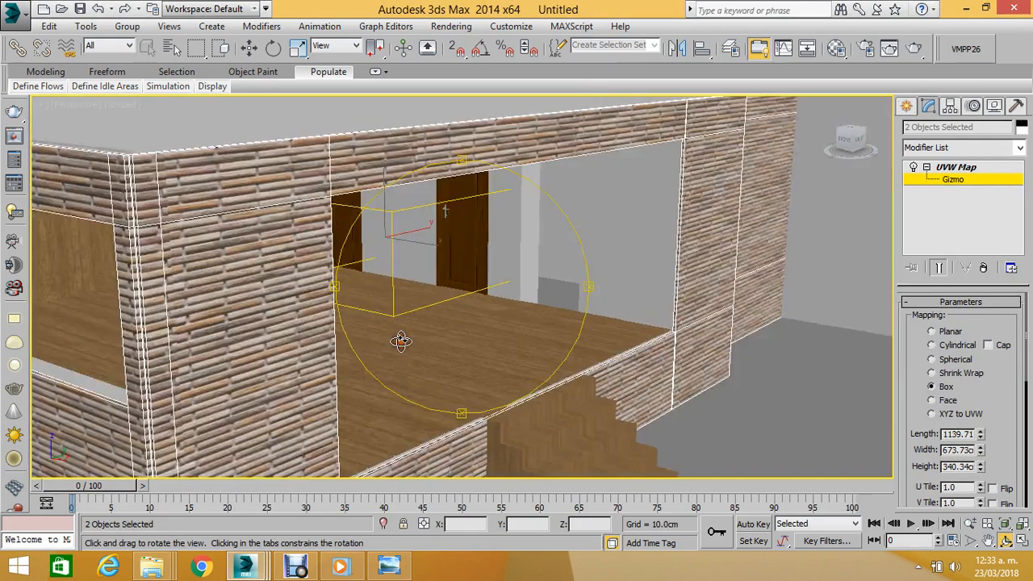
click(19, 13)
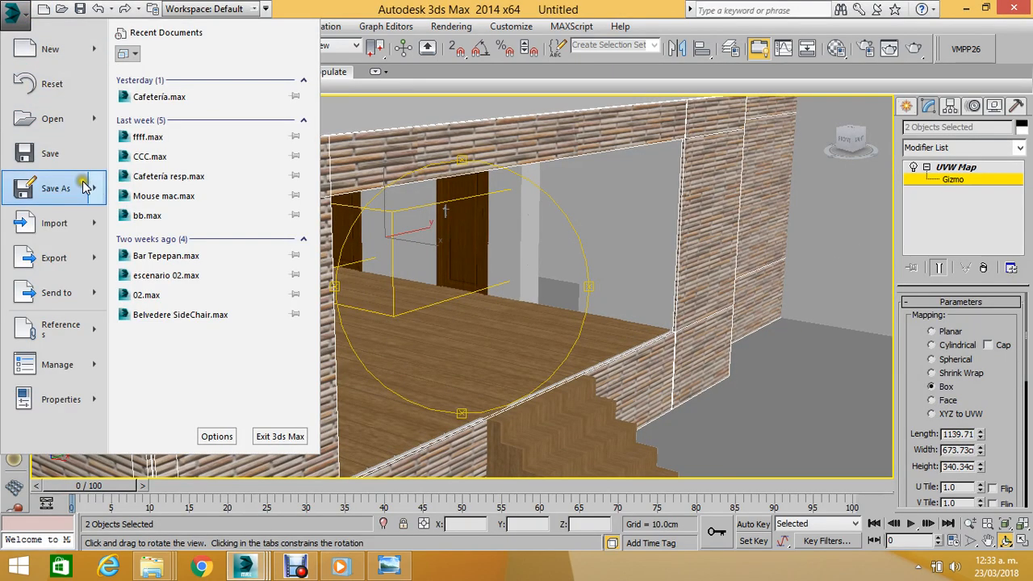
mouse_move(65, 234)
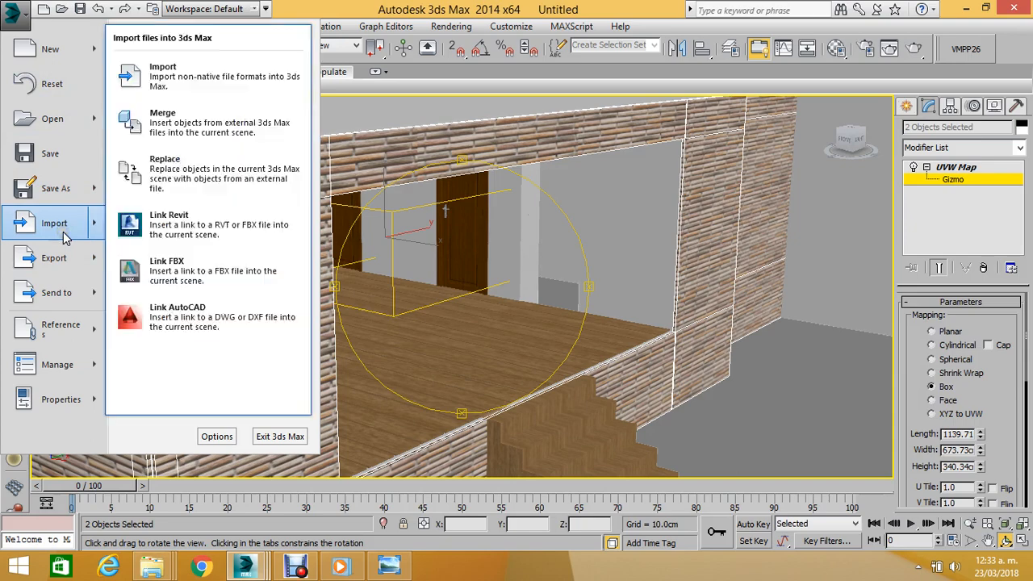
click(161, 121)
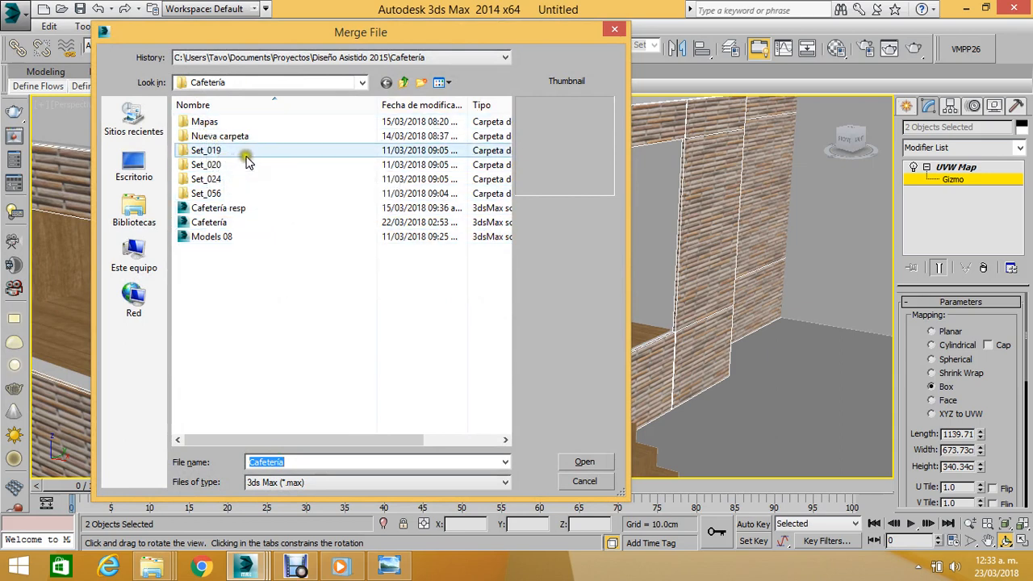
double_click(211, 223)
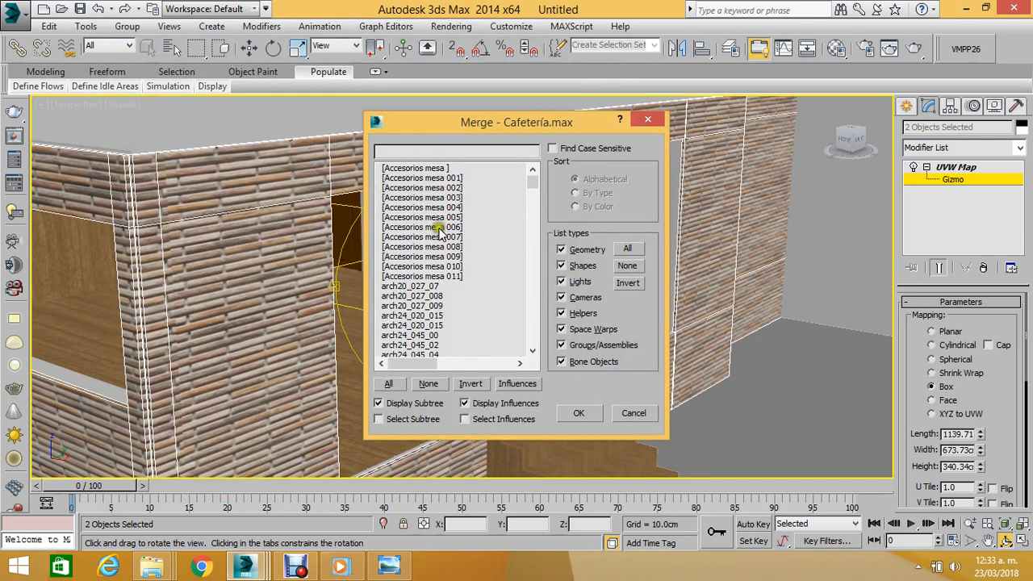
Merge the Accesorios mesa and Group006 groups into the house scene, auto-renaming all duplicate materials.
click(421, 171)
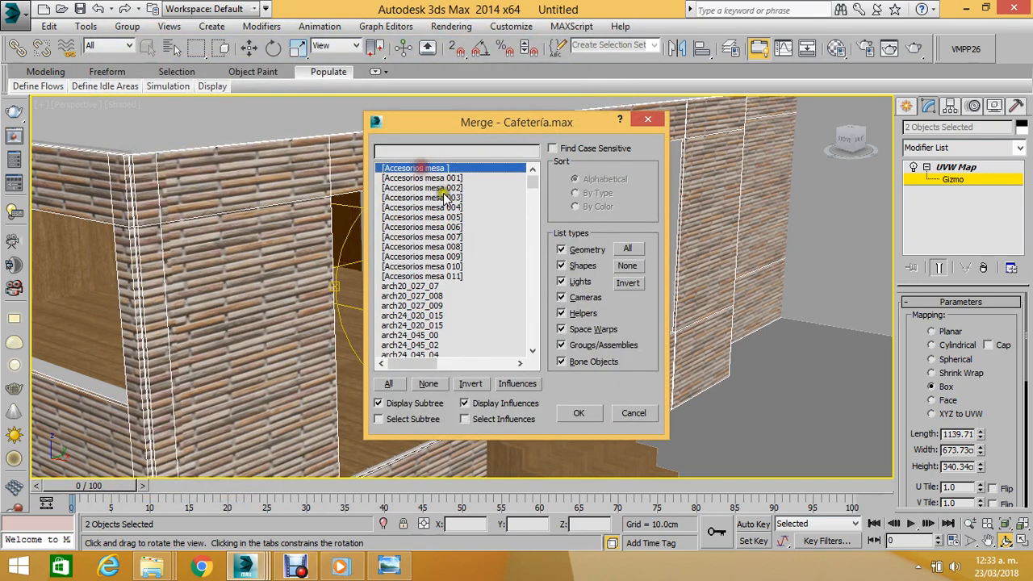
drag(531, 179, 568, 253)
click(409, 296)
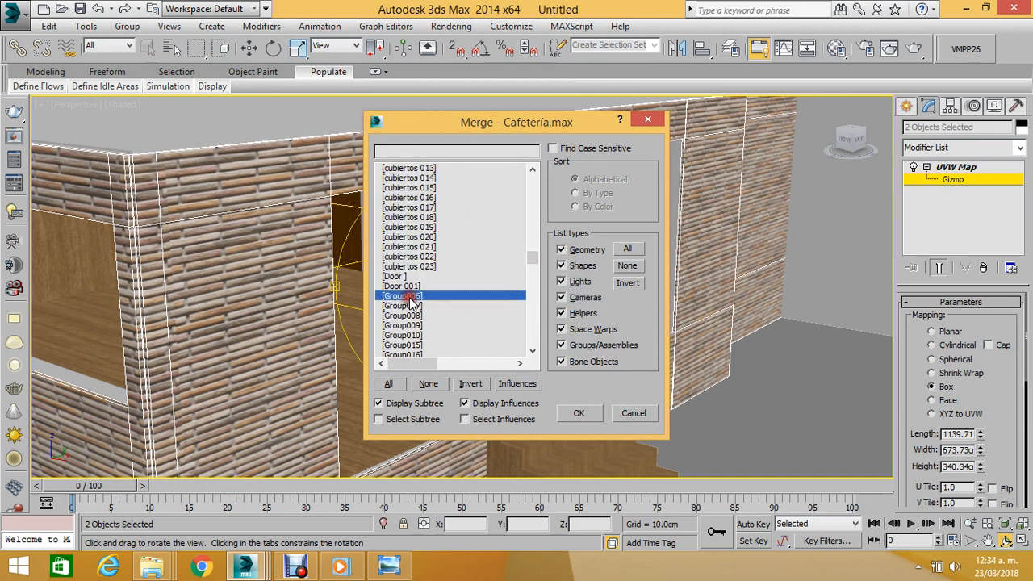
click(581, 413)
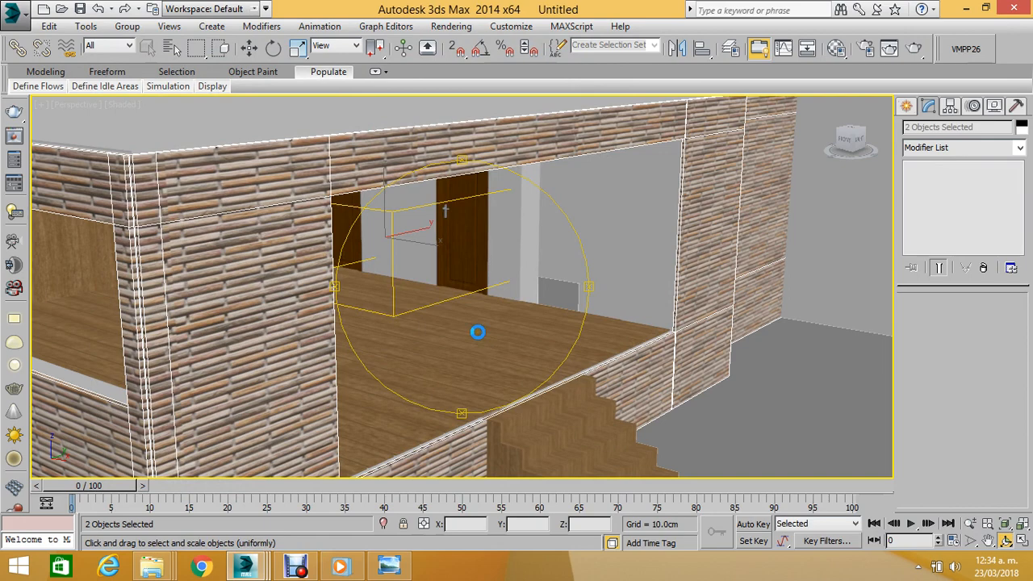
click(523, 295)
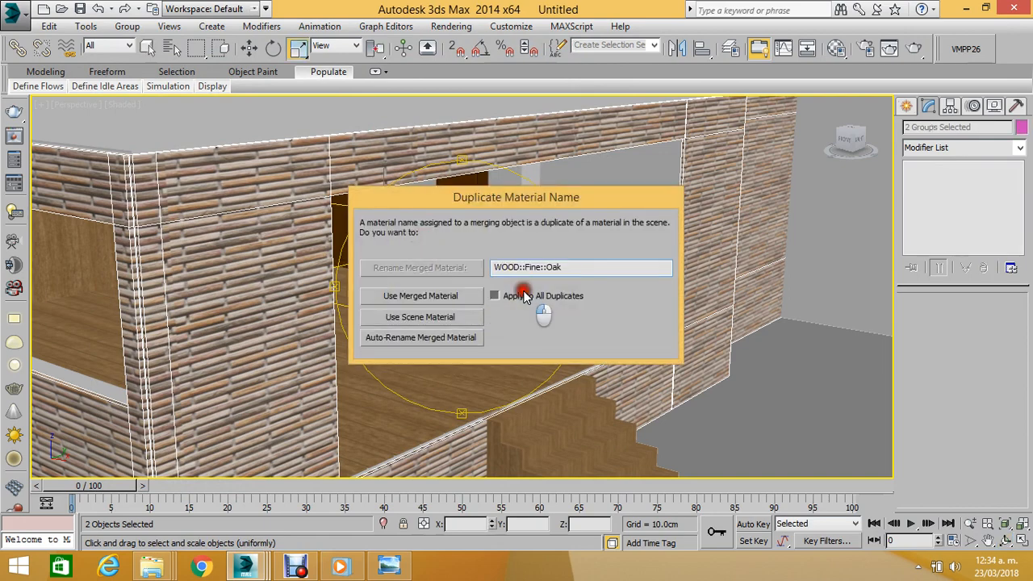
click(424, 336)
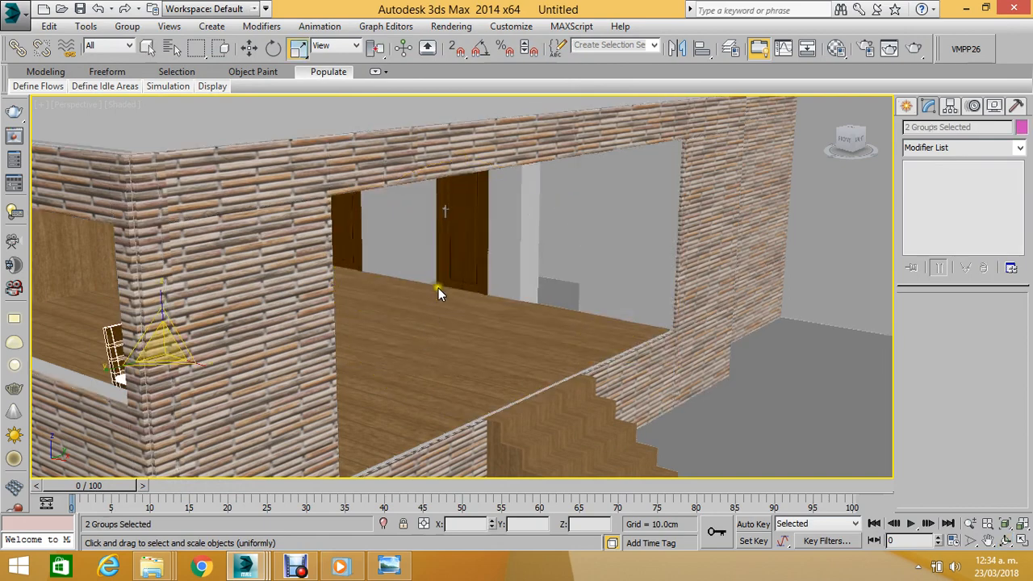
Check the merged chair and tableware inside the house, and start another merge from Cafetería.max.
scroll(372, 298, down, 3)
middle_drag(402, 296, 476, 268)
scroll(391, 281, up, 6)
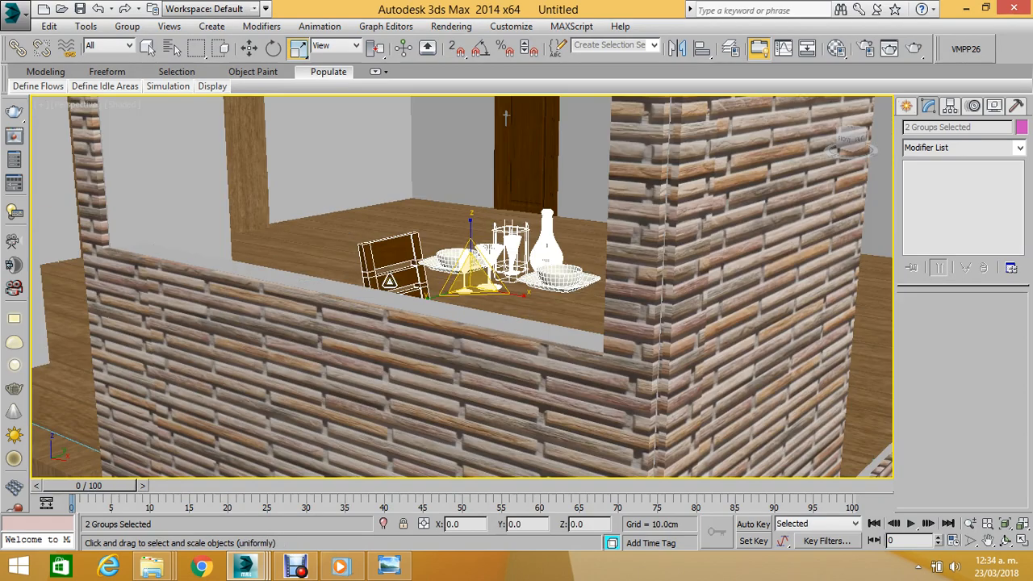
middle_drag(414, 263, 586, 346)
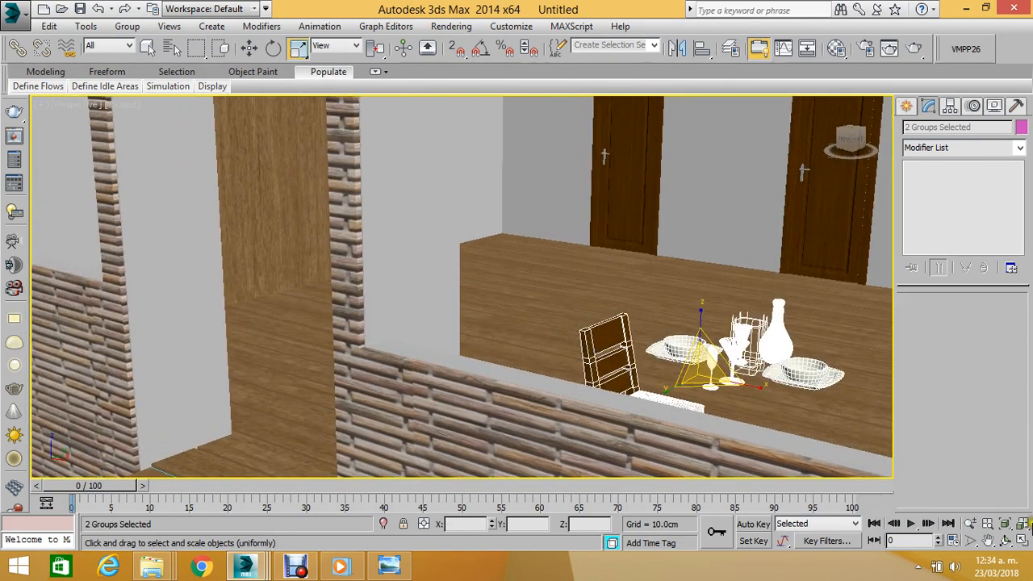
click(1006, 541)
drag(539, 314, 390, 265)
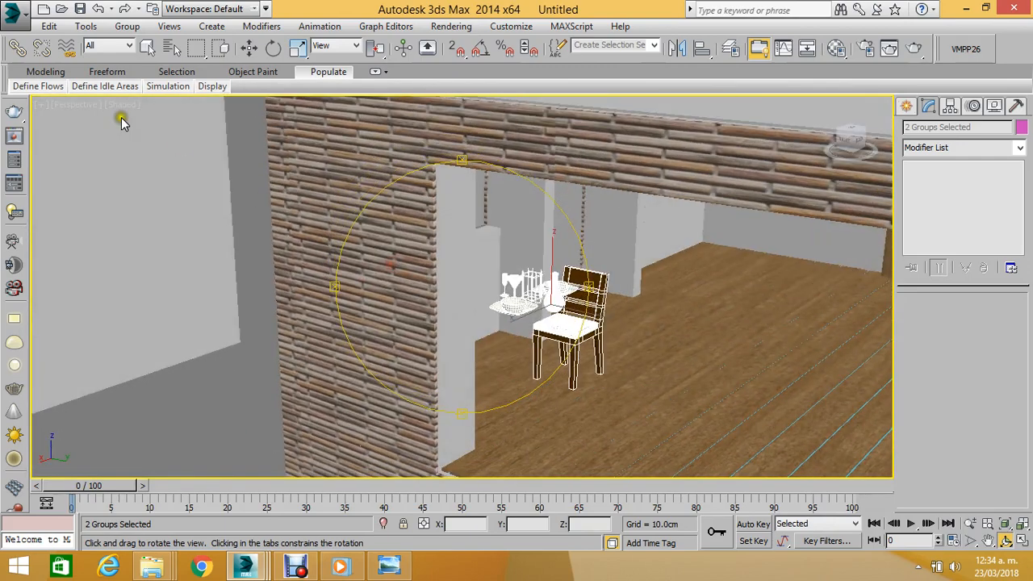
click(17, 14)
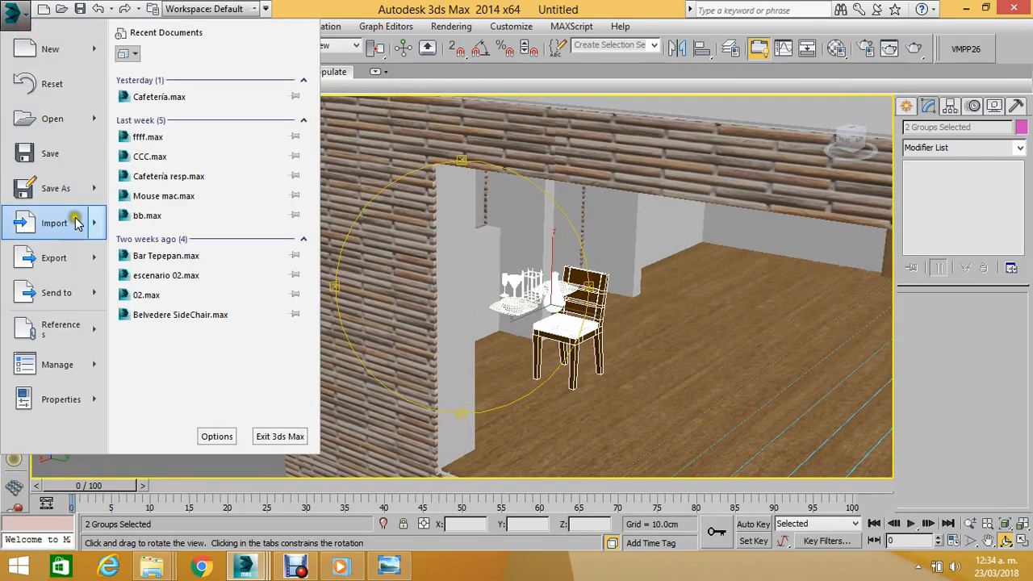
mouse_move(75, 225)
click(208, 131)
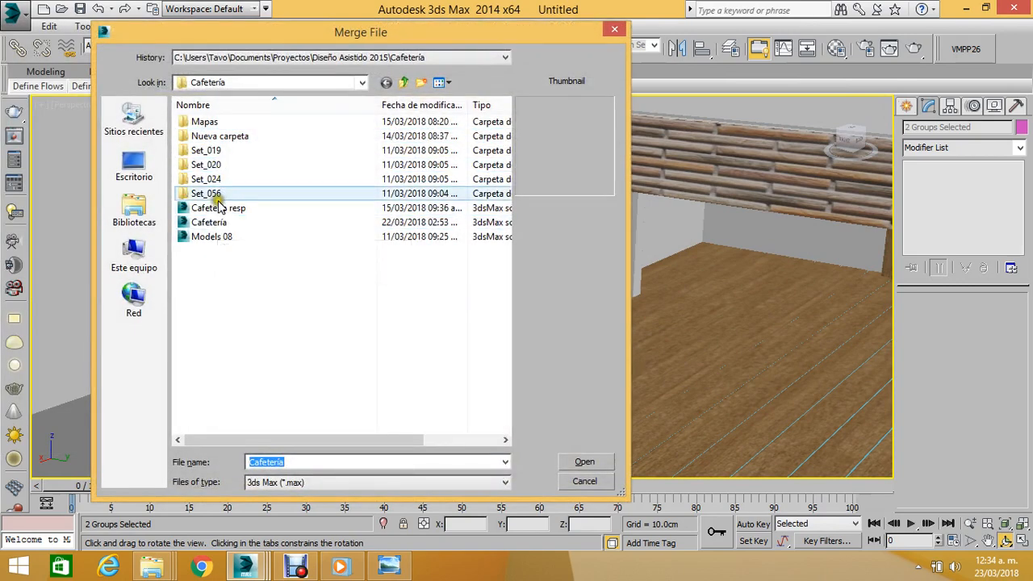
double_click(216, 222)
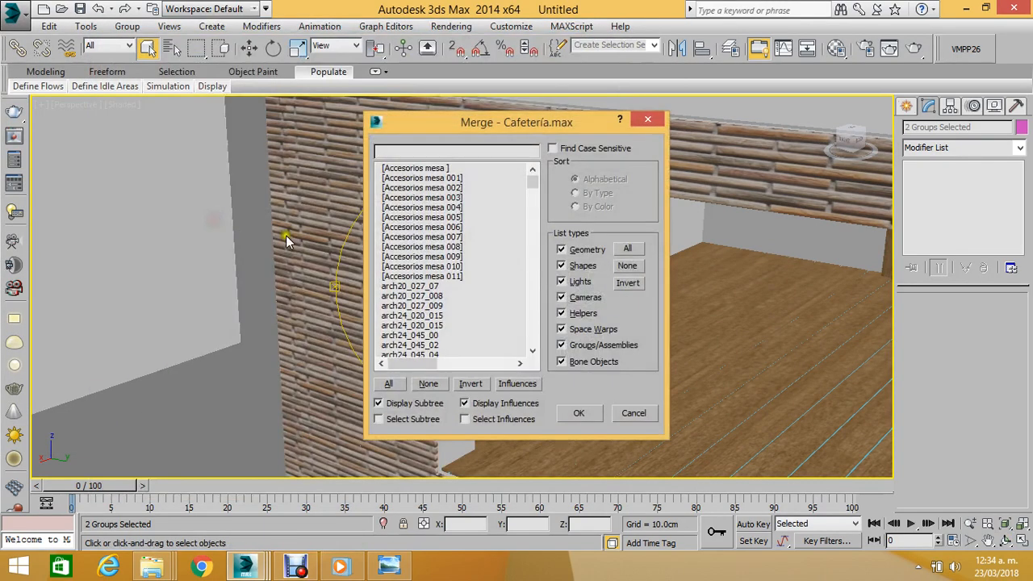
Merge Group006 into the house scene again, auto-renaming all duplicate objects and materials.
click(490, 238)
scroll(489, 222, down, 10)
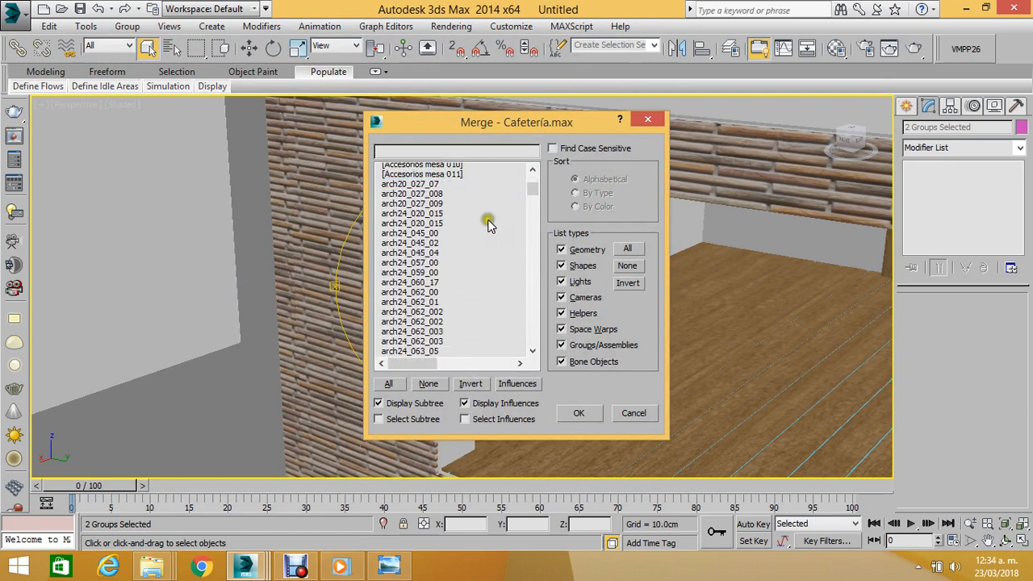
scroll(489, 222, down, 5)
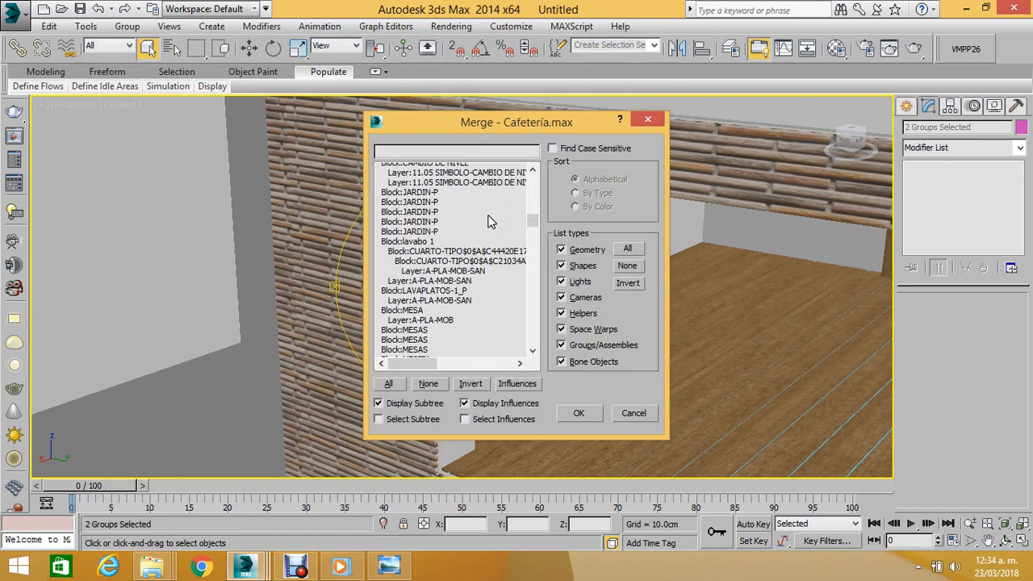
scroll(489, 222, down, 3)
drag(534, 220, 543, 265)
double_click(402, 257)
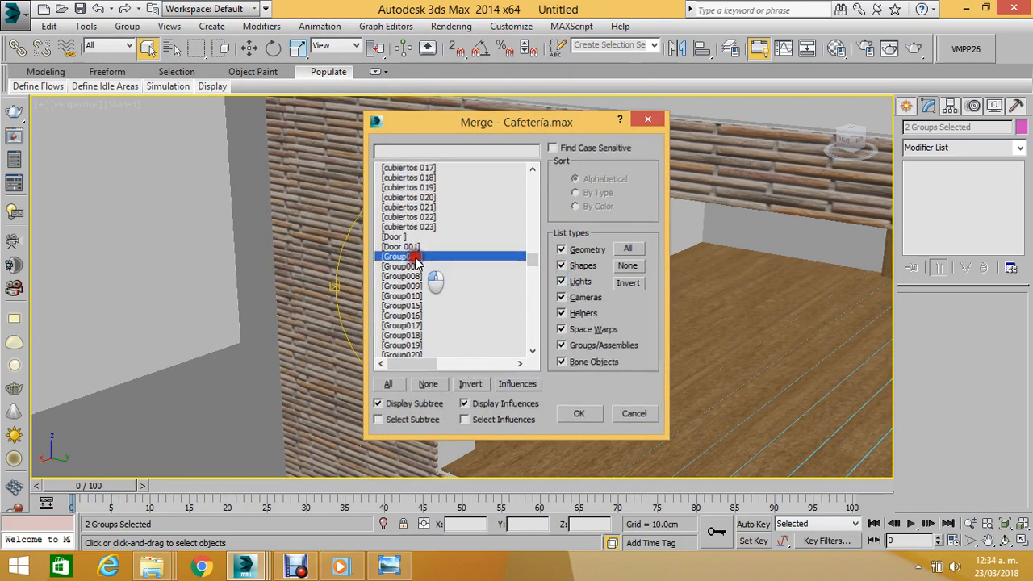
click(520, 307)
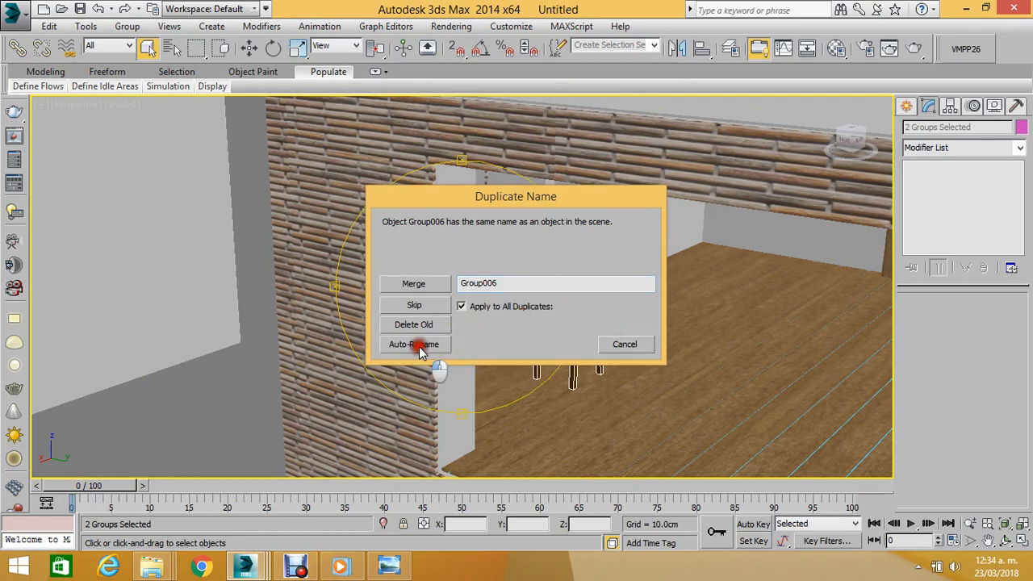
click(418, 345)
click(533, 297)
click(454, 340)
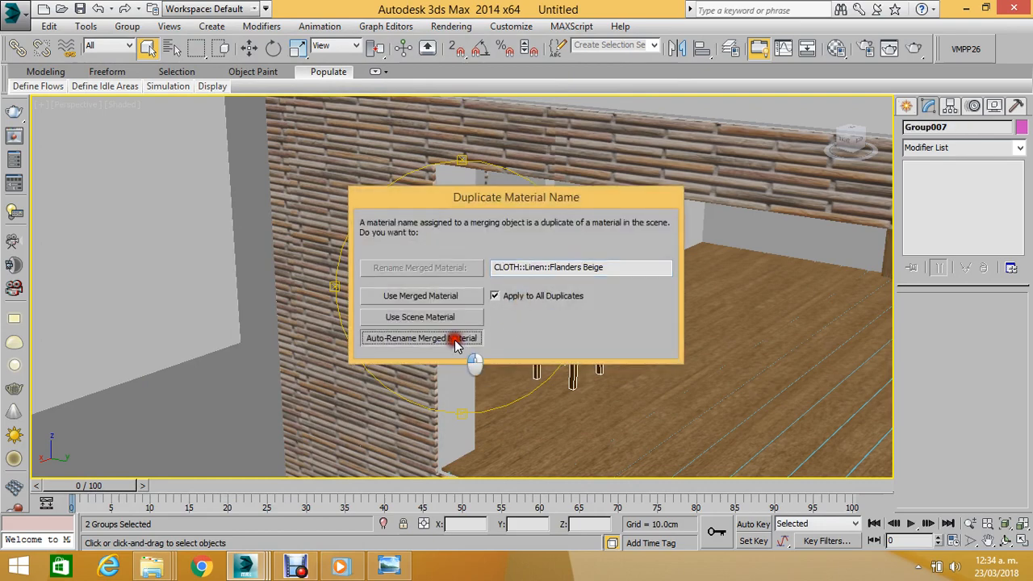
Examine the merged chair's placement in the house from several exterior angles.
click(501, 309)
scroll(484, 303, down, 10)
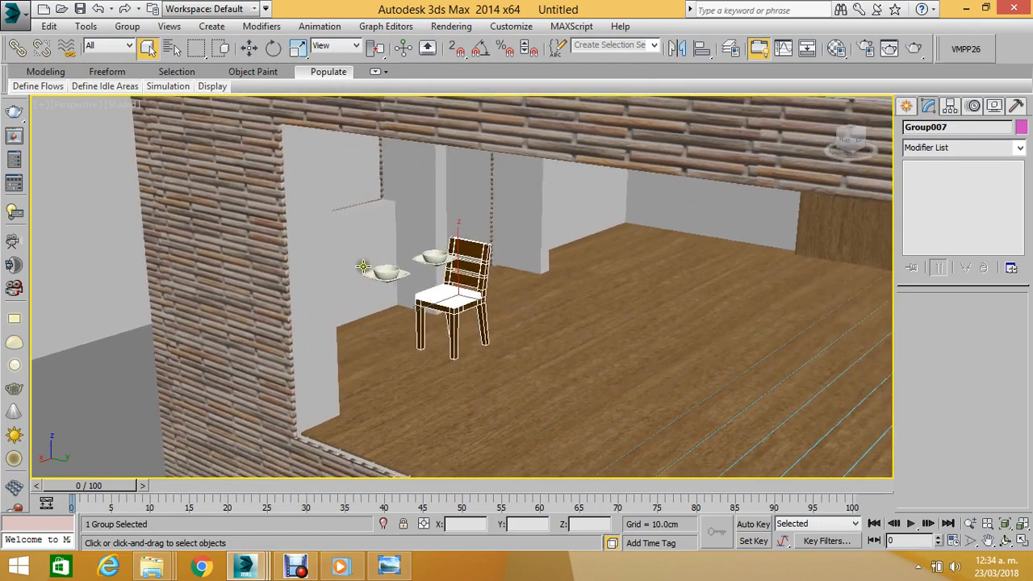
scroll(421, 294, up, 8)
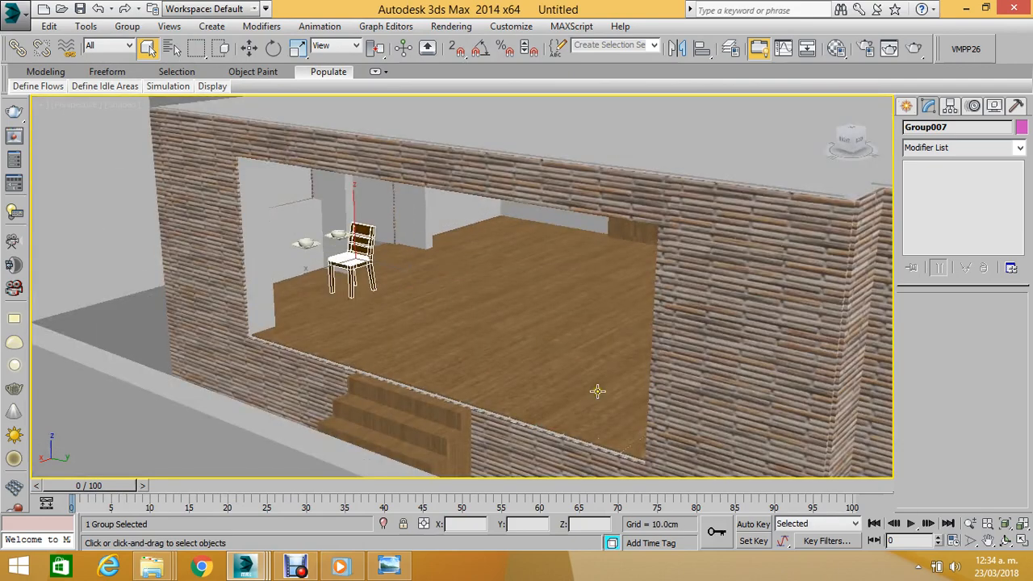
click(1002, 539)
drag(445, 288, 125, 309)
scroll(223, 269, down, 5)
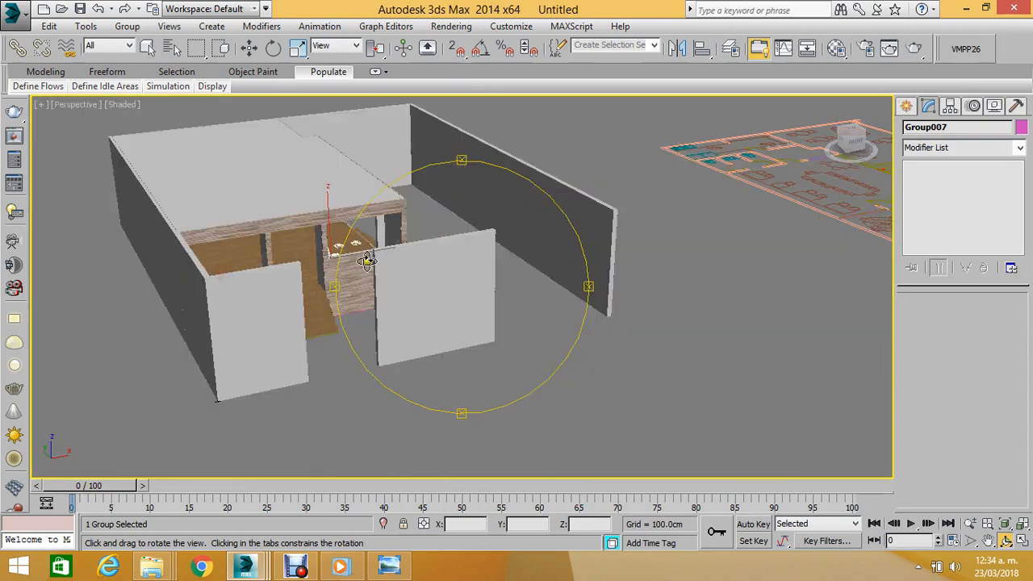
drag(367, 262, 282, 301)
scroll(422, 242, up, 5)
drag(432, 257, 444, 228)
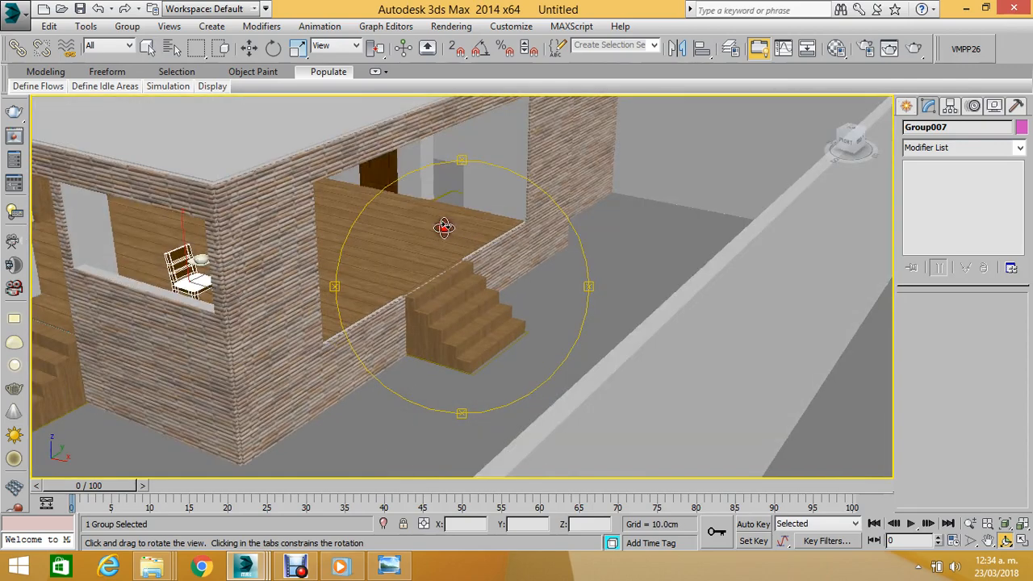
scroll(436, 250, down, 5)
drag(424, 273, 441, 278)
scroll(367, 253, up, 5)
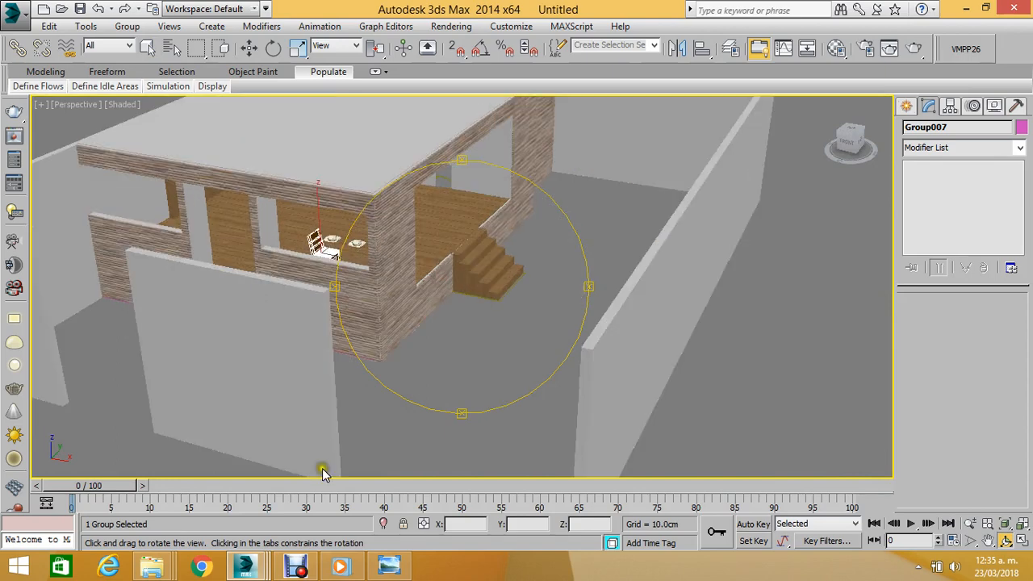
Switch to the Cafetería.max scene and examine the furnished dining area with its tables, chairs and tableware up close.
mouse_move(251, 561)
click(121, 489)
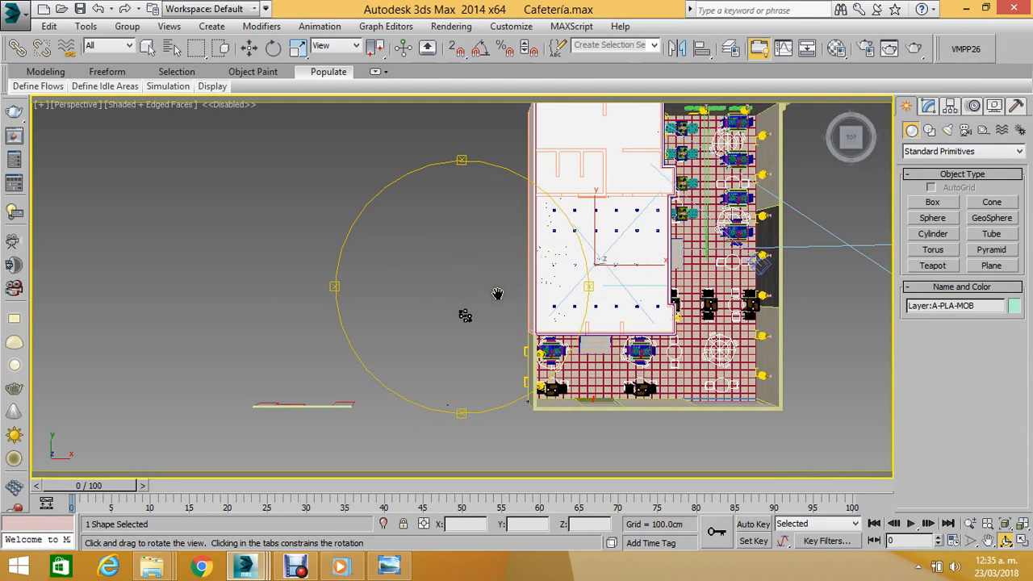
alt+middle_drag(497, 293, 376, 283)
scroll(581, 241, down, 2)
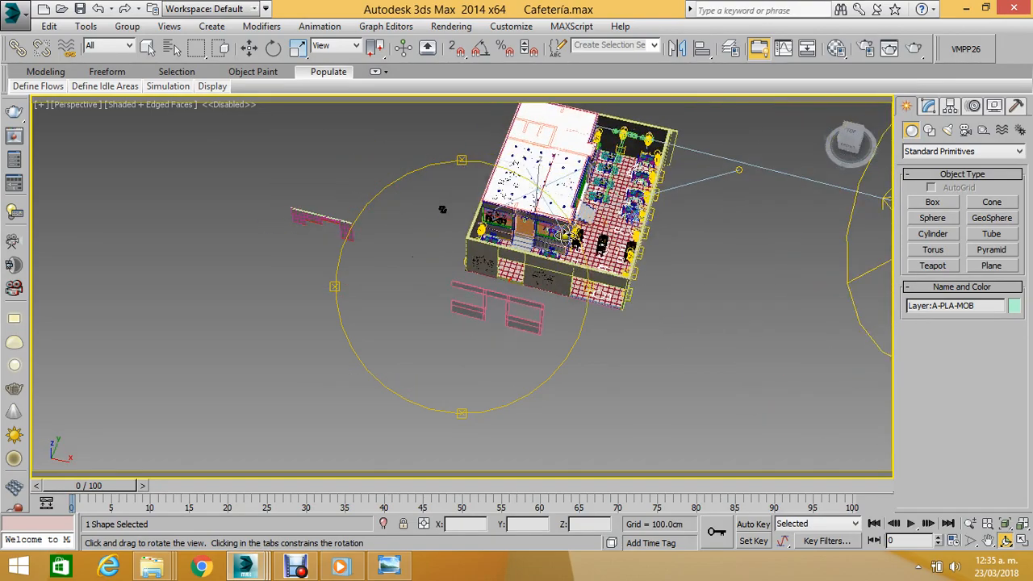
scroll(568, 234, up, 8)
alt+middle_drag(554, 242, 355, 402)
alt+middle_drag(431, 271, 447, 361)
alt+middle_drag(449, 315, 470, 279)
scroll(470, 279, up, 10)
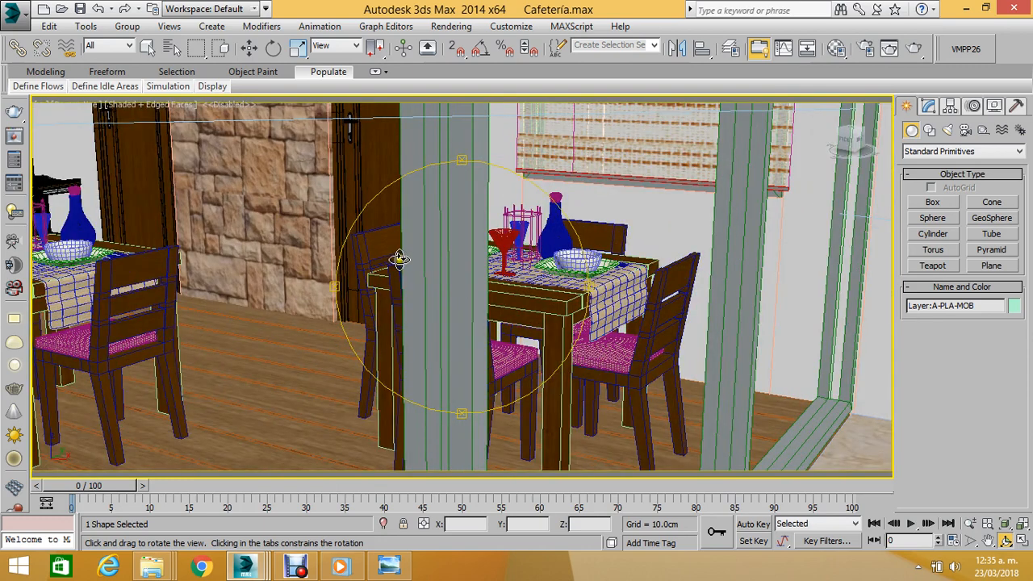
alt+middle_drag(434, 280, 319, 446)
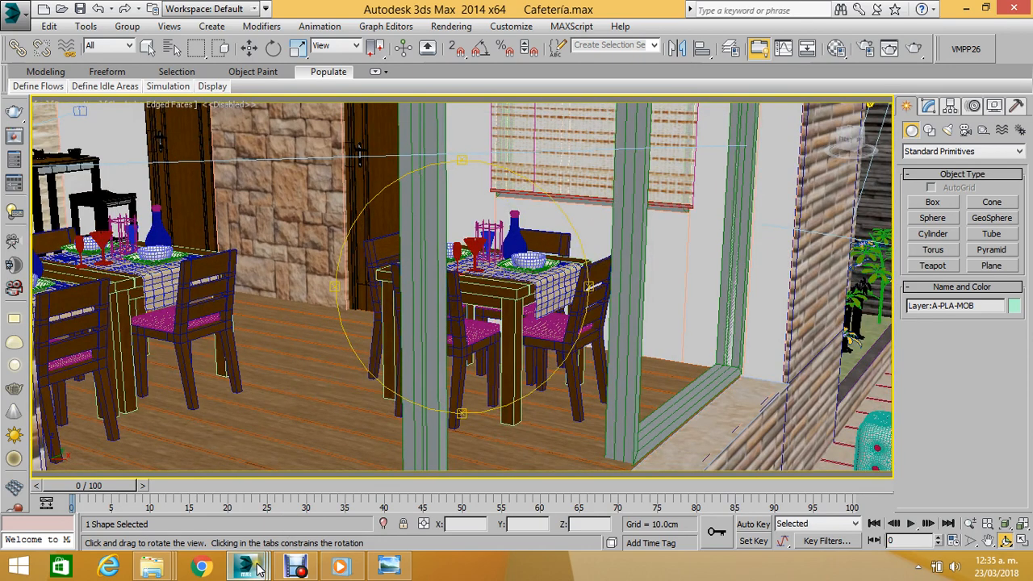
Switch to the escenario 02.max scene and examine the framed painting and the glazed door beside it up close.
mouse_move(256, 567)
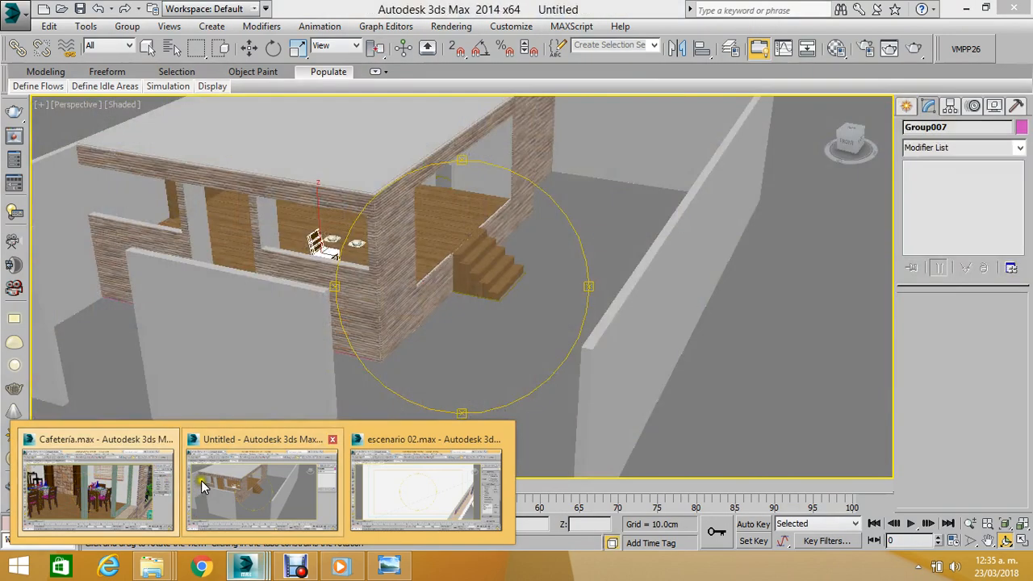
click(222, 486)
mouse_move(242, 567)
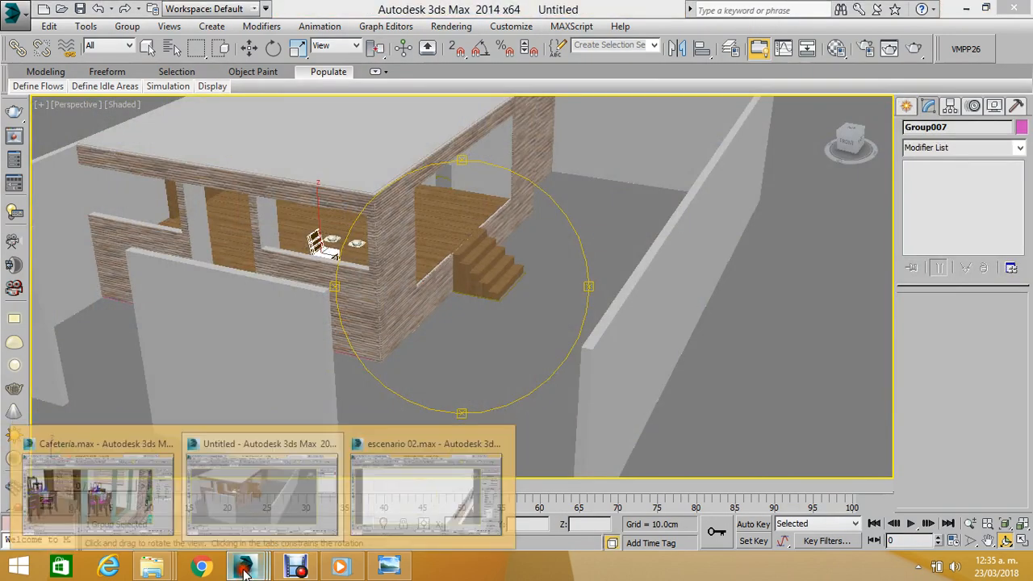
click(407, 510)
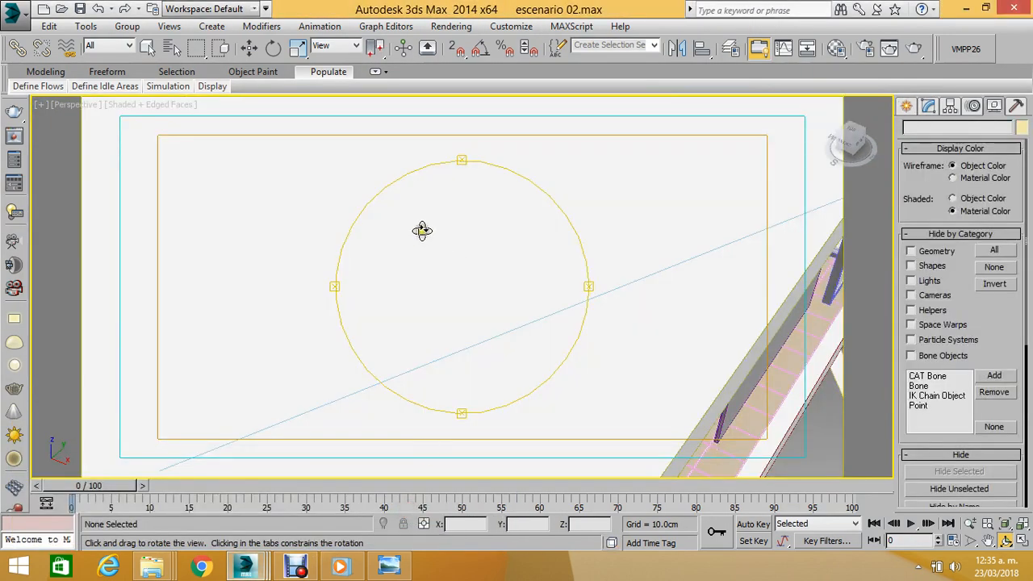
scroll(459, 281, down, 2)
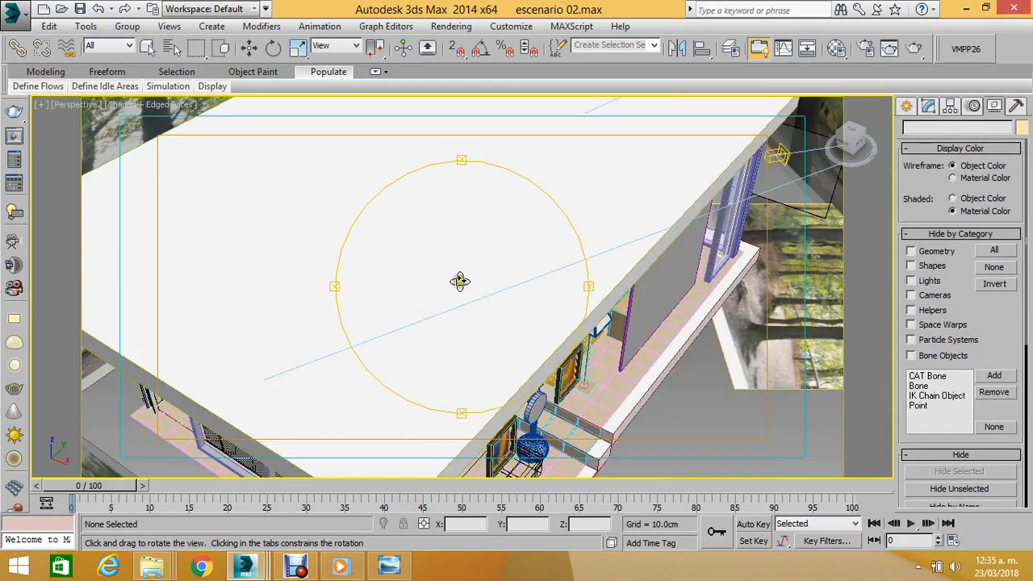
key(t)
mouse_move(465, 278)
mouse_down()
mouse_move(477, 253)
mouse_move(473, 223)
mouse_move(535, 173)
mouse_move(460, 196)
mouse_up()
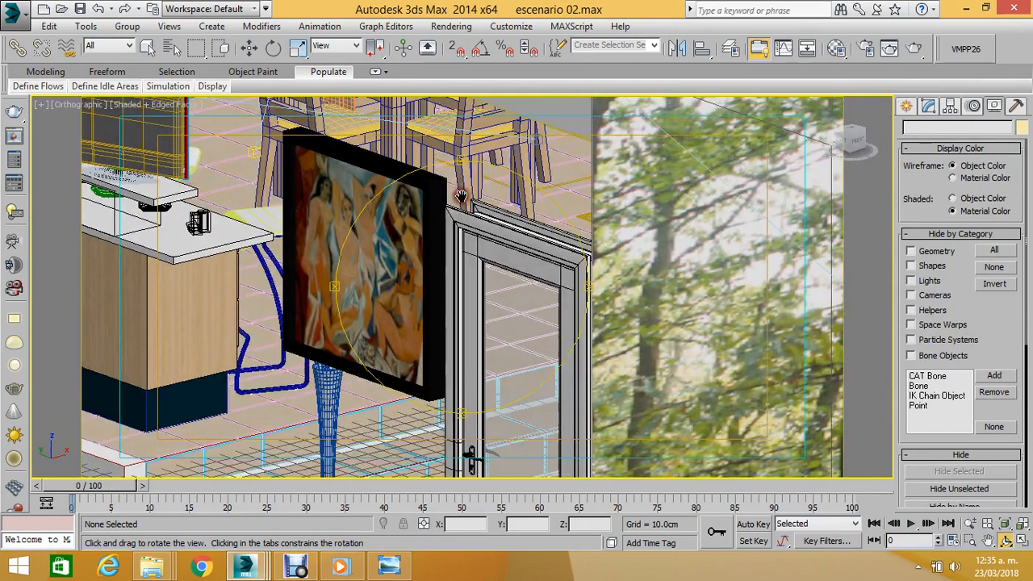
middle_drag(460, 196, 469, 201)
scroll(476, 225, up, 7)
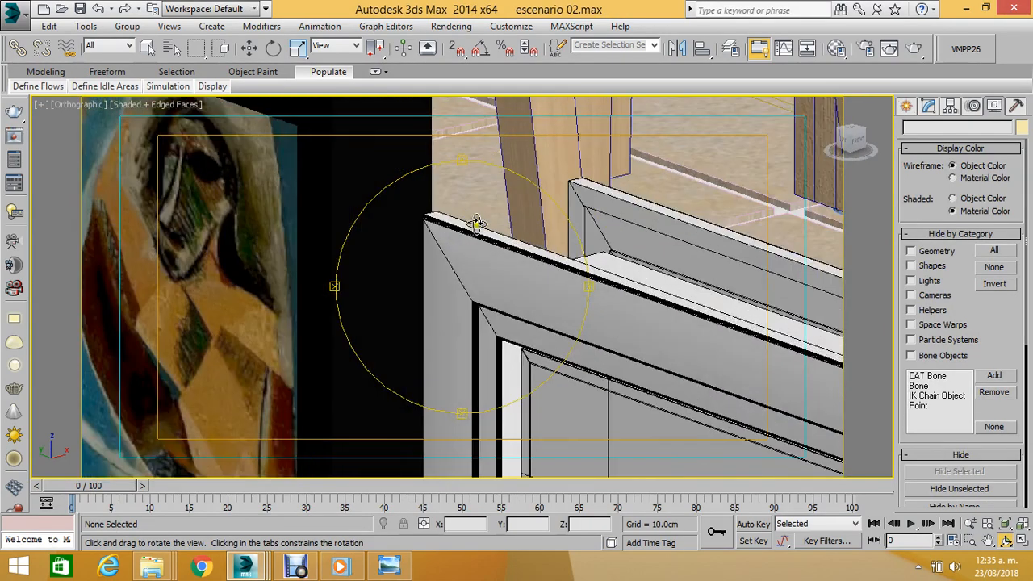
scroll(476, 220, up, 3)
scroll(476, 222, down, 9)
drag(472, 215, 472, 198)
middle_drag(472, 198, 644, 3)
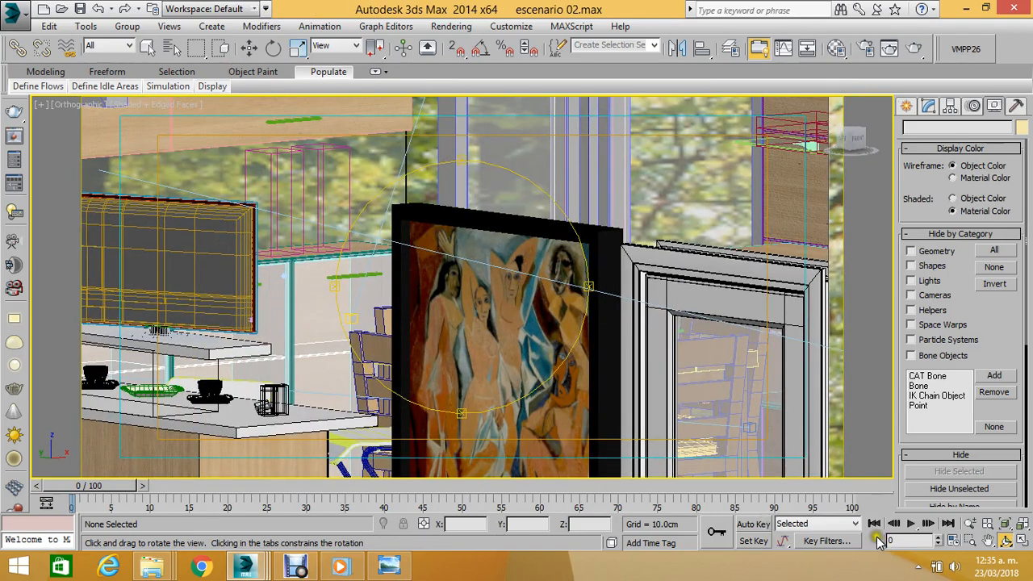
click(967, 524)
click(965, 523)
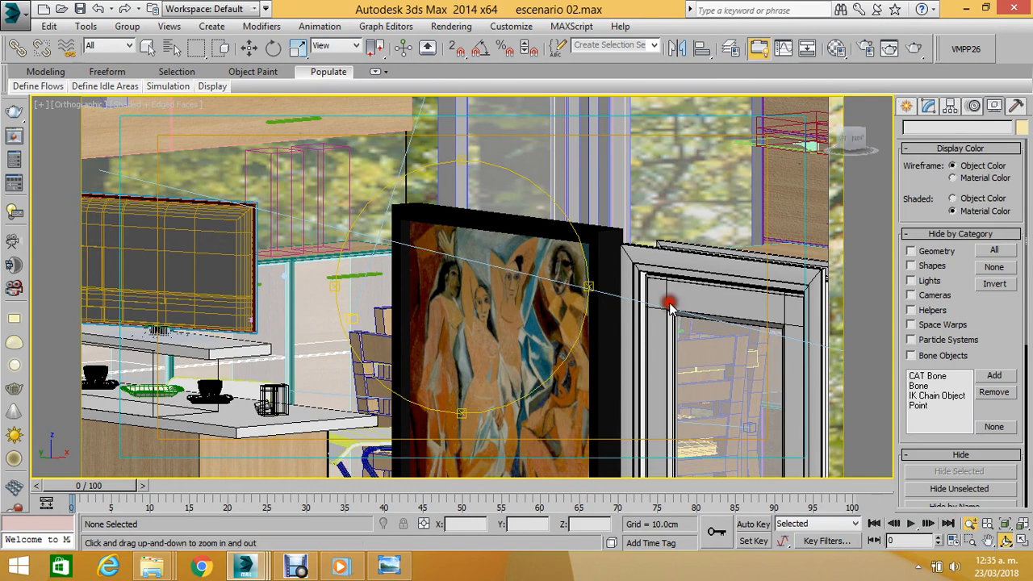
mouse_move(607, 322)
mouse_down()
mouse_move(589, 318)
mouse_move(557, 105)
mouse_move(519, 180)
mouse_up()
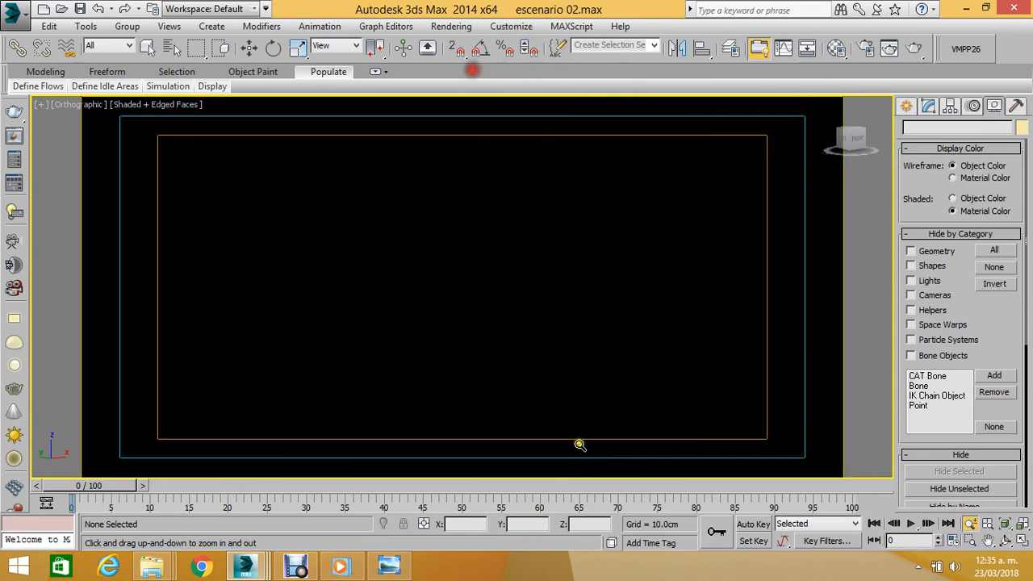
key(t)
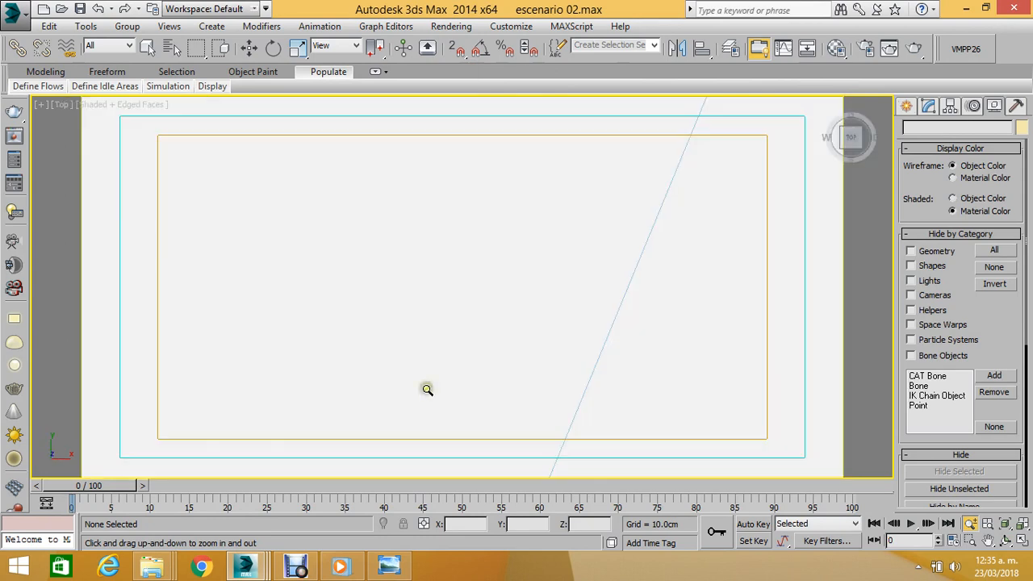
scroll(411, 337, down, 6)
mouse_move(437, 334)
middle_down()
mouse_move(416, 337)
mouse_move(468, 362)
mouse_move(436, 216)
mouse_move(434, 149)
middle_up()
scroll(468, 360, up, 4)
scroll(434, 148, down, 1)
scroll(434, 149, down, 1)
scroll(437, 225, up, 6)
click(1005, 547)
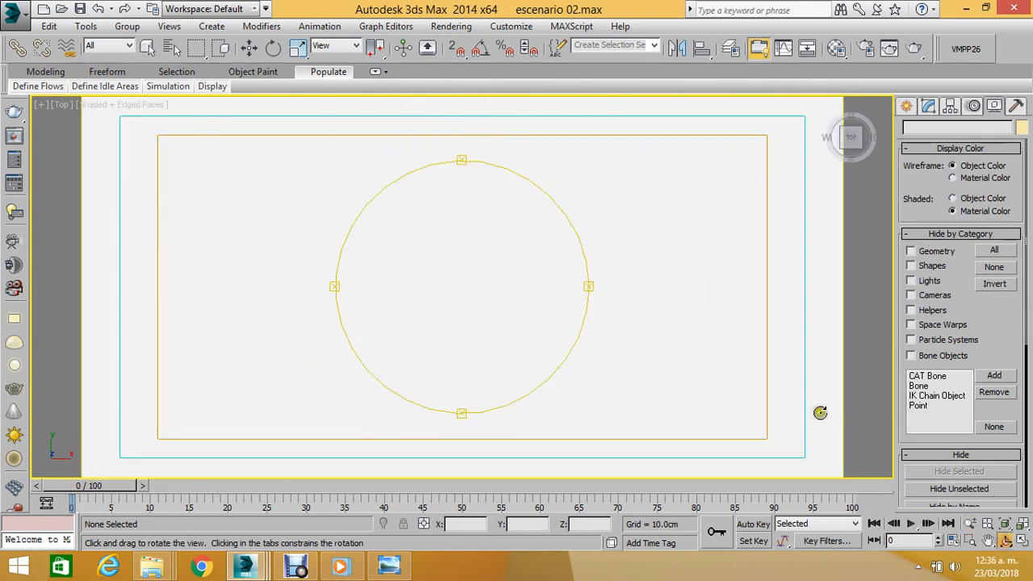
drag(493, 307, 552, 177)
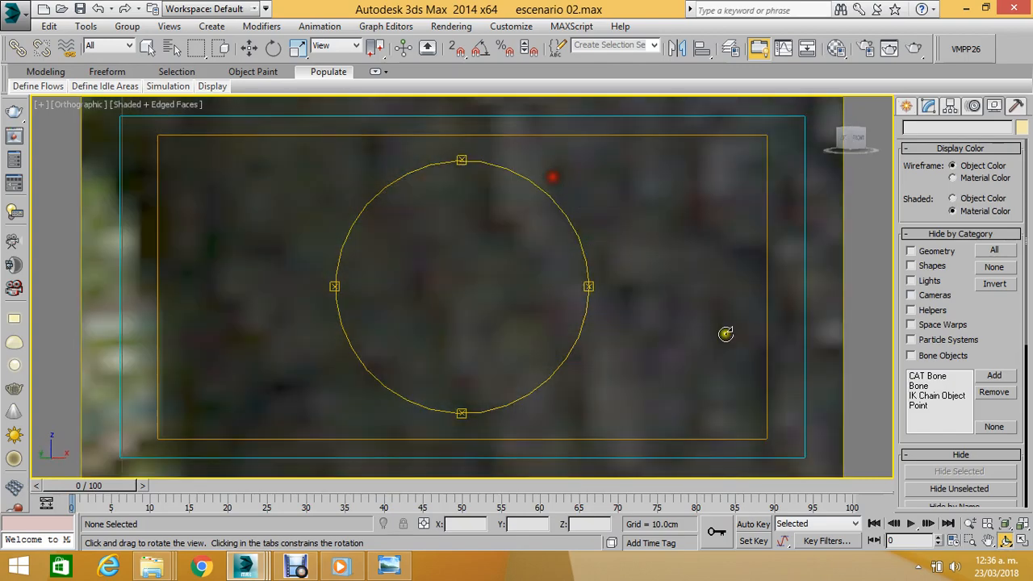
Examine the kitchen counter with its television, cups and plates, and the cabinets behind it.
click(970, 523)
drag(549, 298, 568, 504)
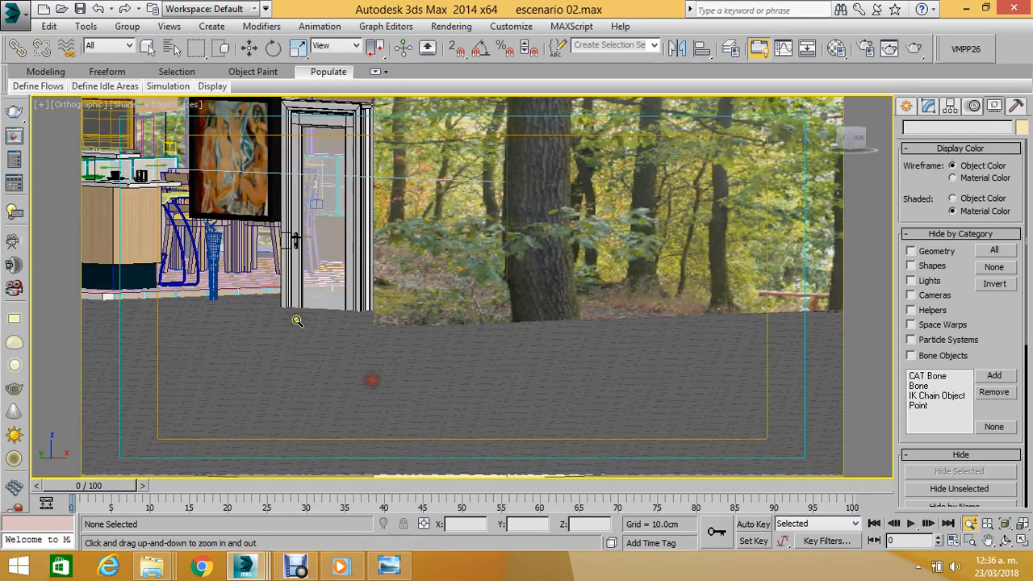
middle_drag(427, 354, 727, 434)
drag(520, 277, 296, 460)
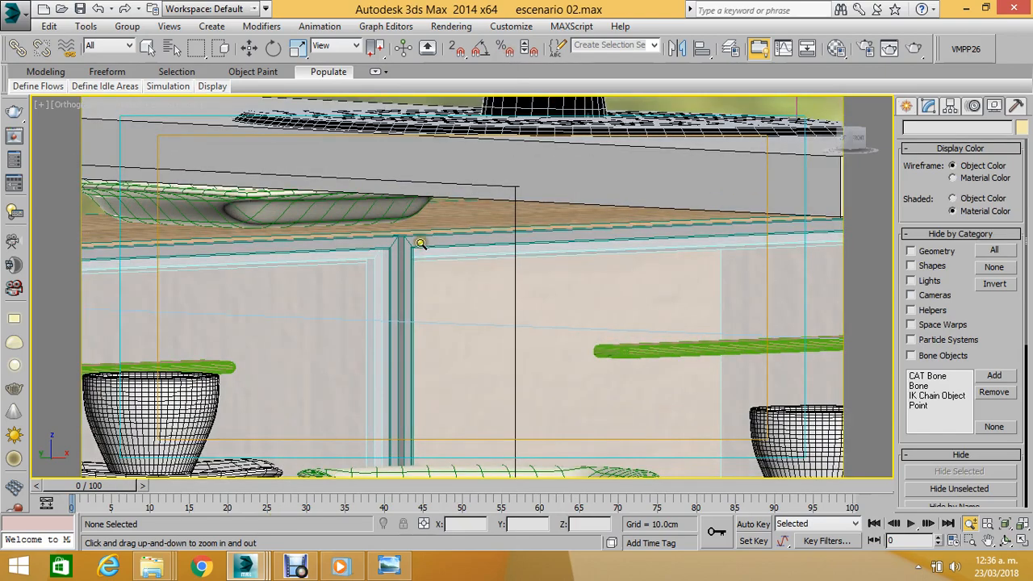
drag(421, 243, 598, 273)
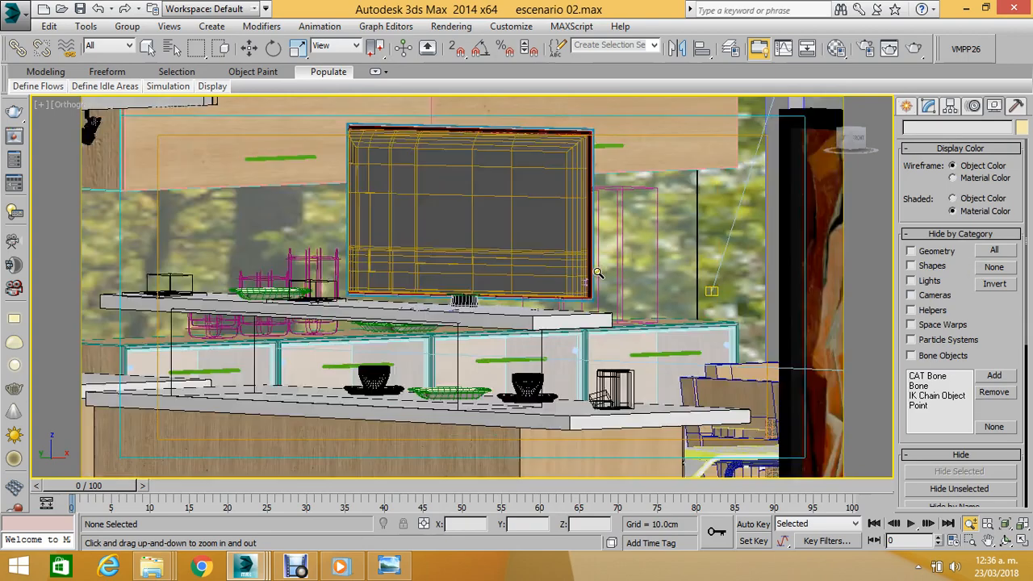
middle_drag(598, 273, 699, 274)
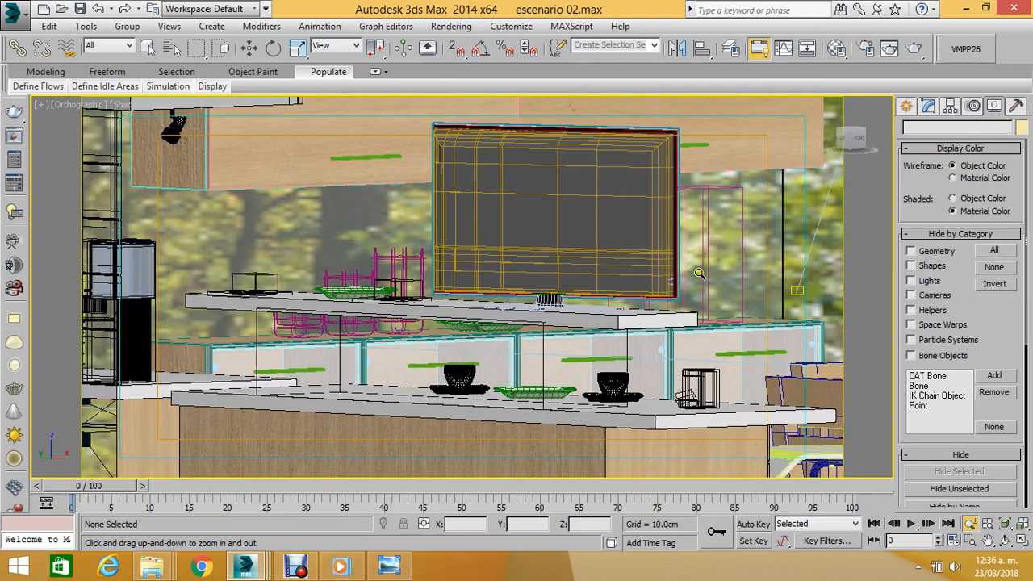
Delete the white roof slab over the room in perspective view and inspect the dining table, cabinets and wall shelves beneath it.
click(1008, 546)
drag(553, 313, 491, 317)
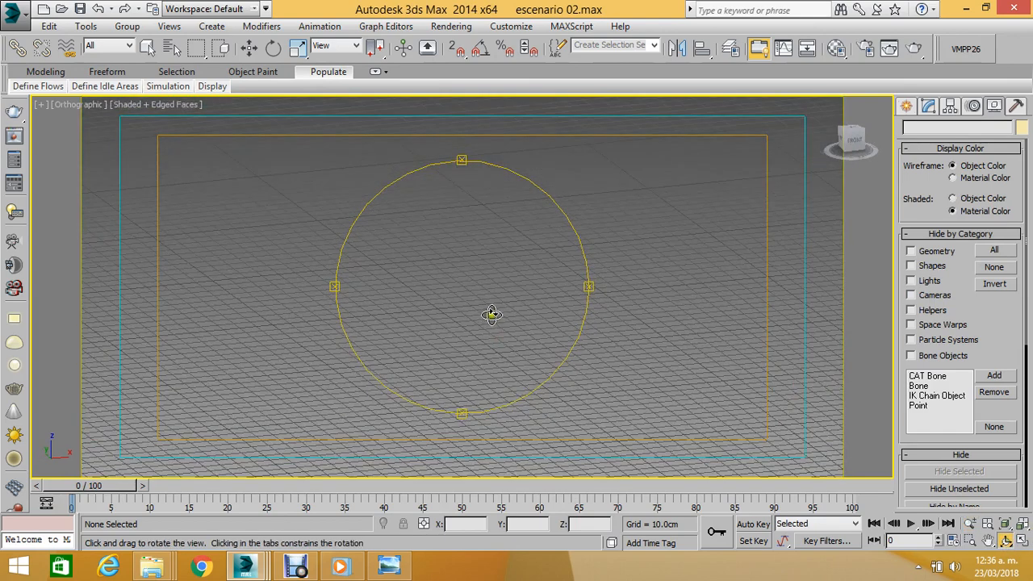
key(p)
middle_drag(491, 314, 595, 246)
scroll(596, 244, down, 3)
drag(590, 284, 436, 203)
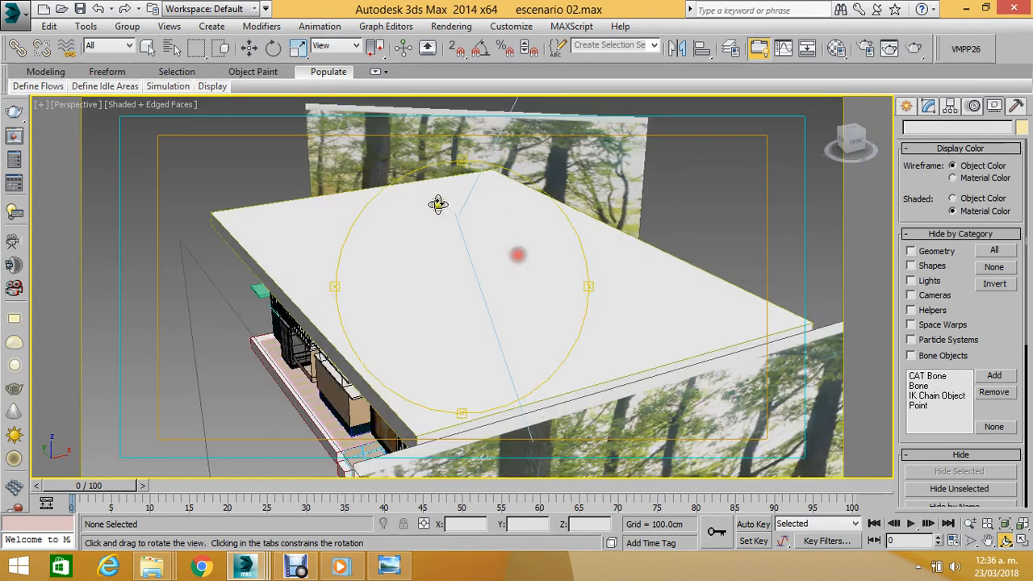
click(253, 48)
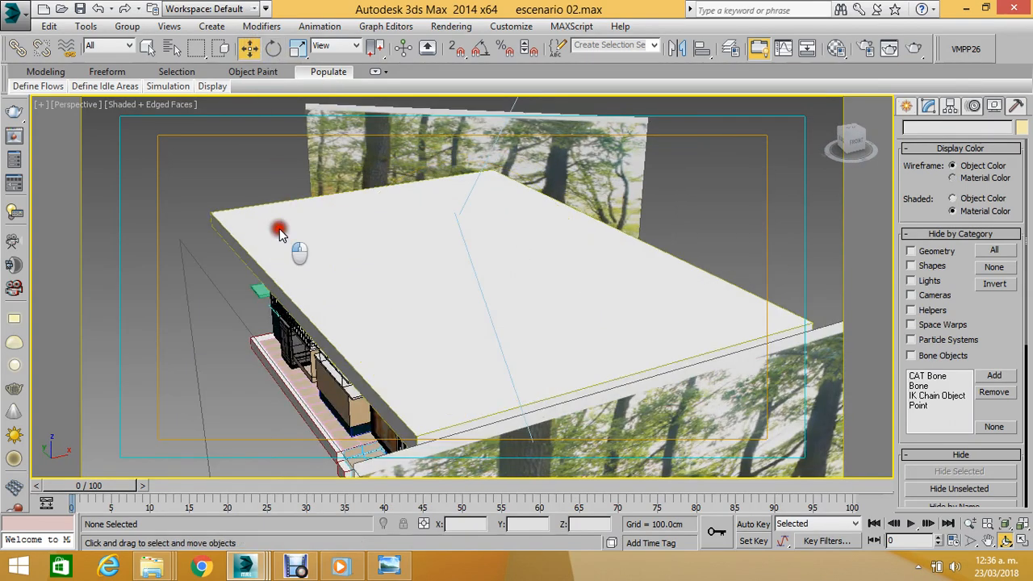
click(278, 233)
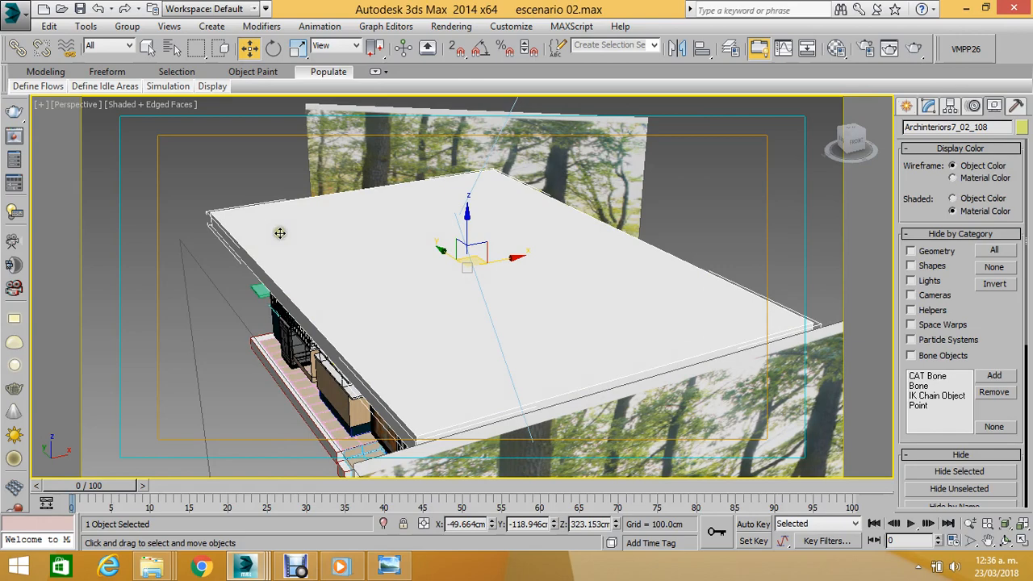
key(Delete)
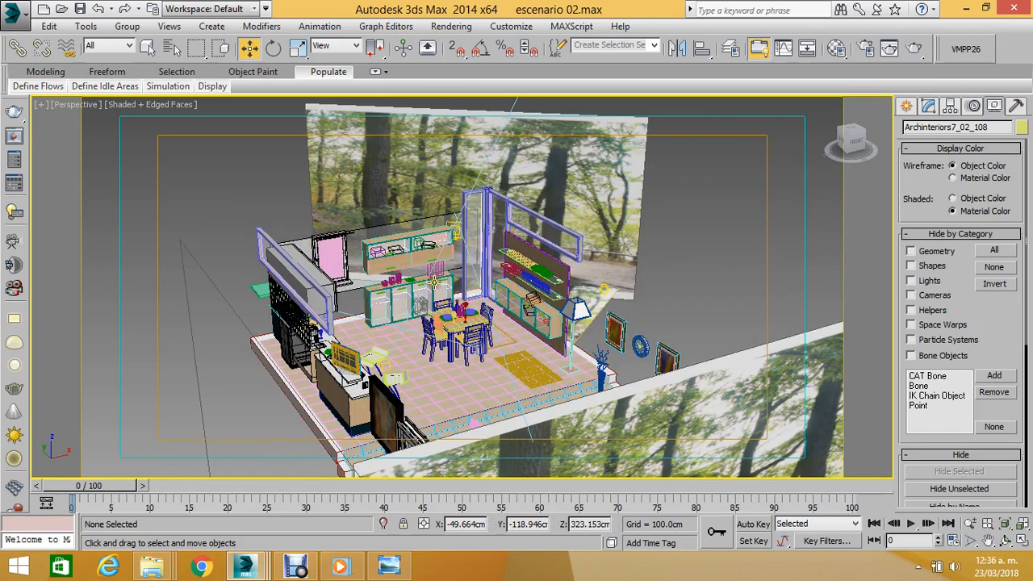
scroll(467, 303, up, 5)
scroll(477, 314, up, 4)
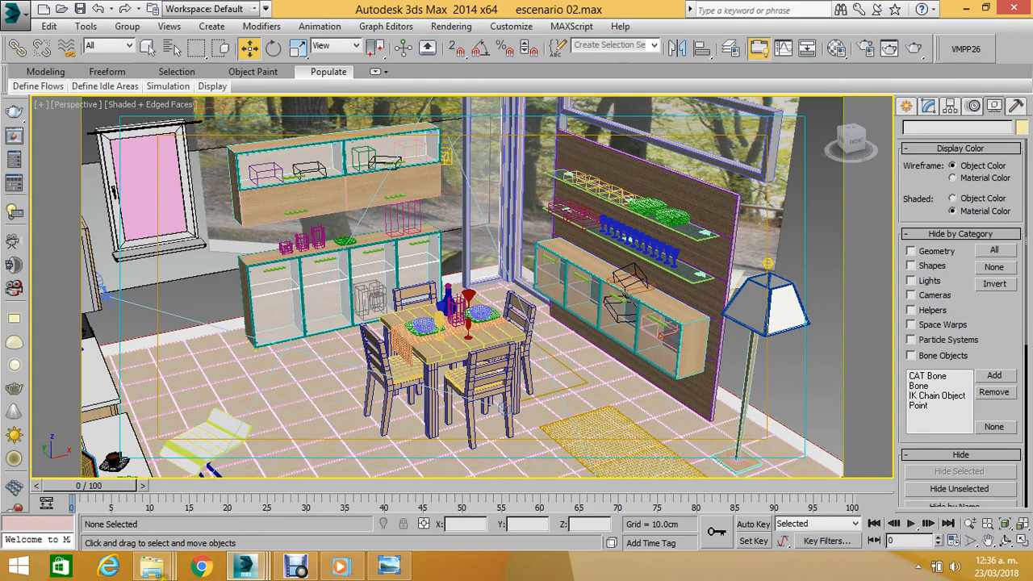
click(295, 566)
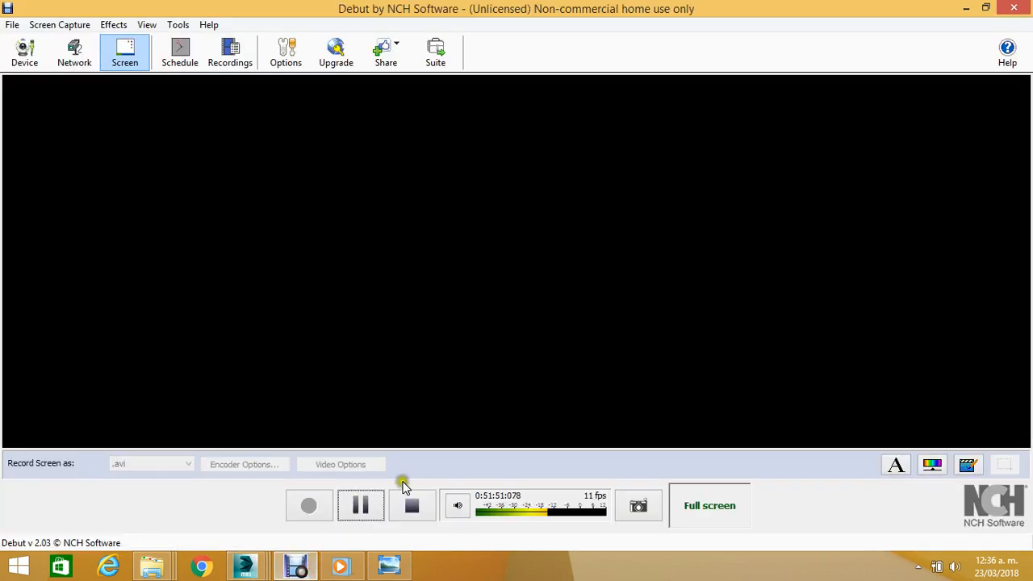